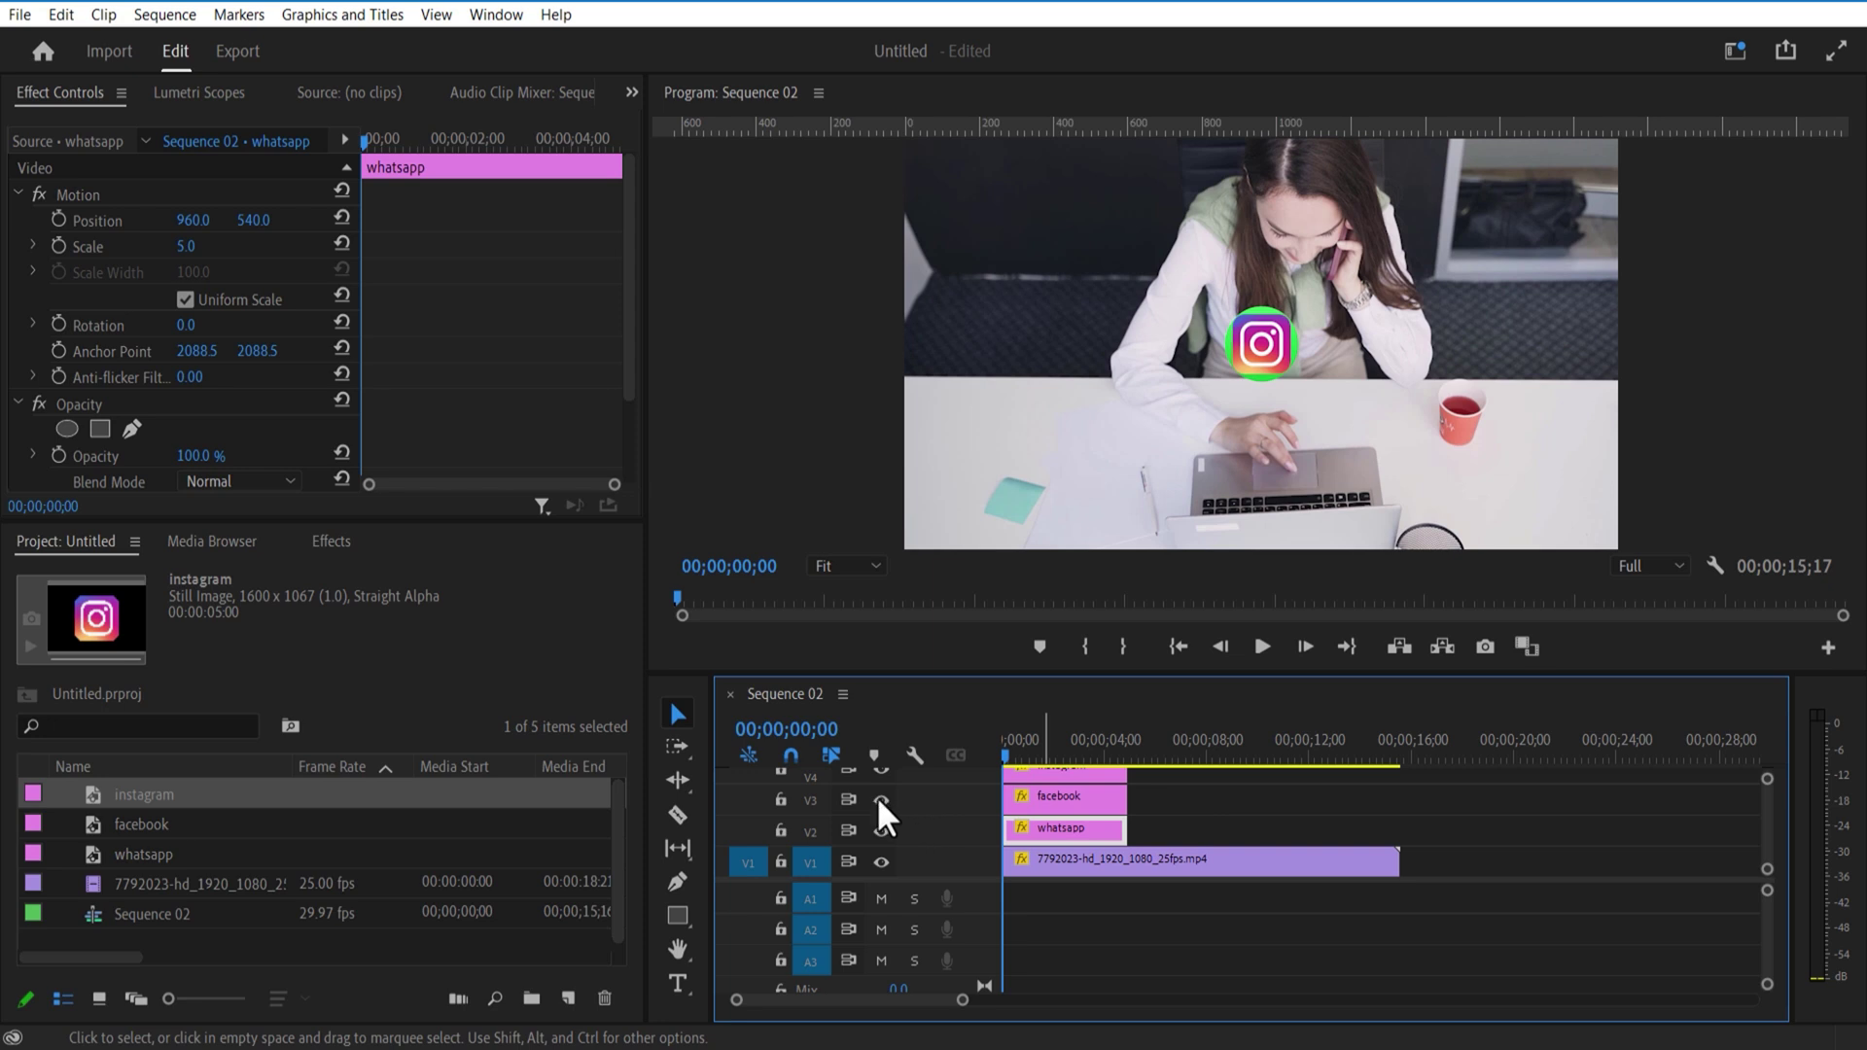
Step: Hide the facebook and instagram tracks and lower the whatsapp icon to vertical position 848
click(881, 799)
click(882, 770)
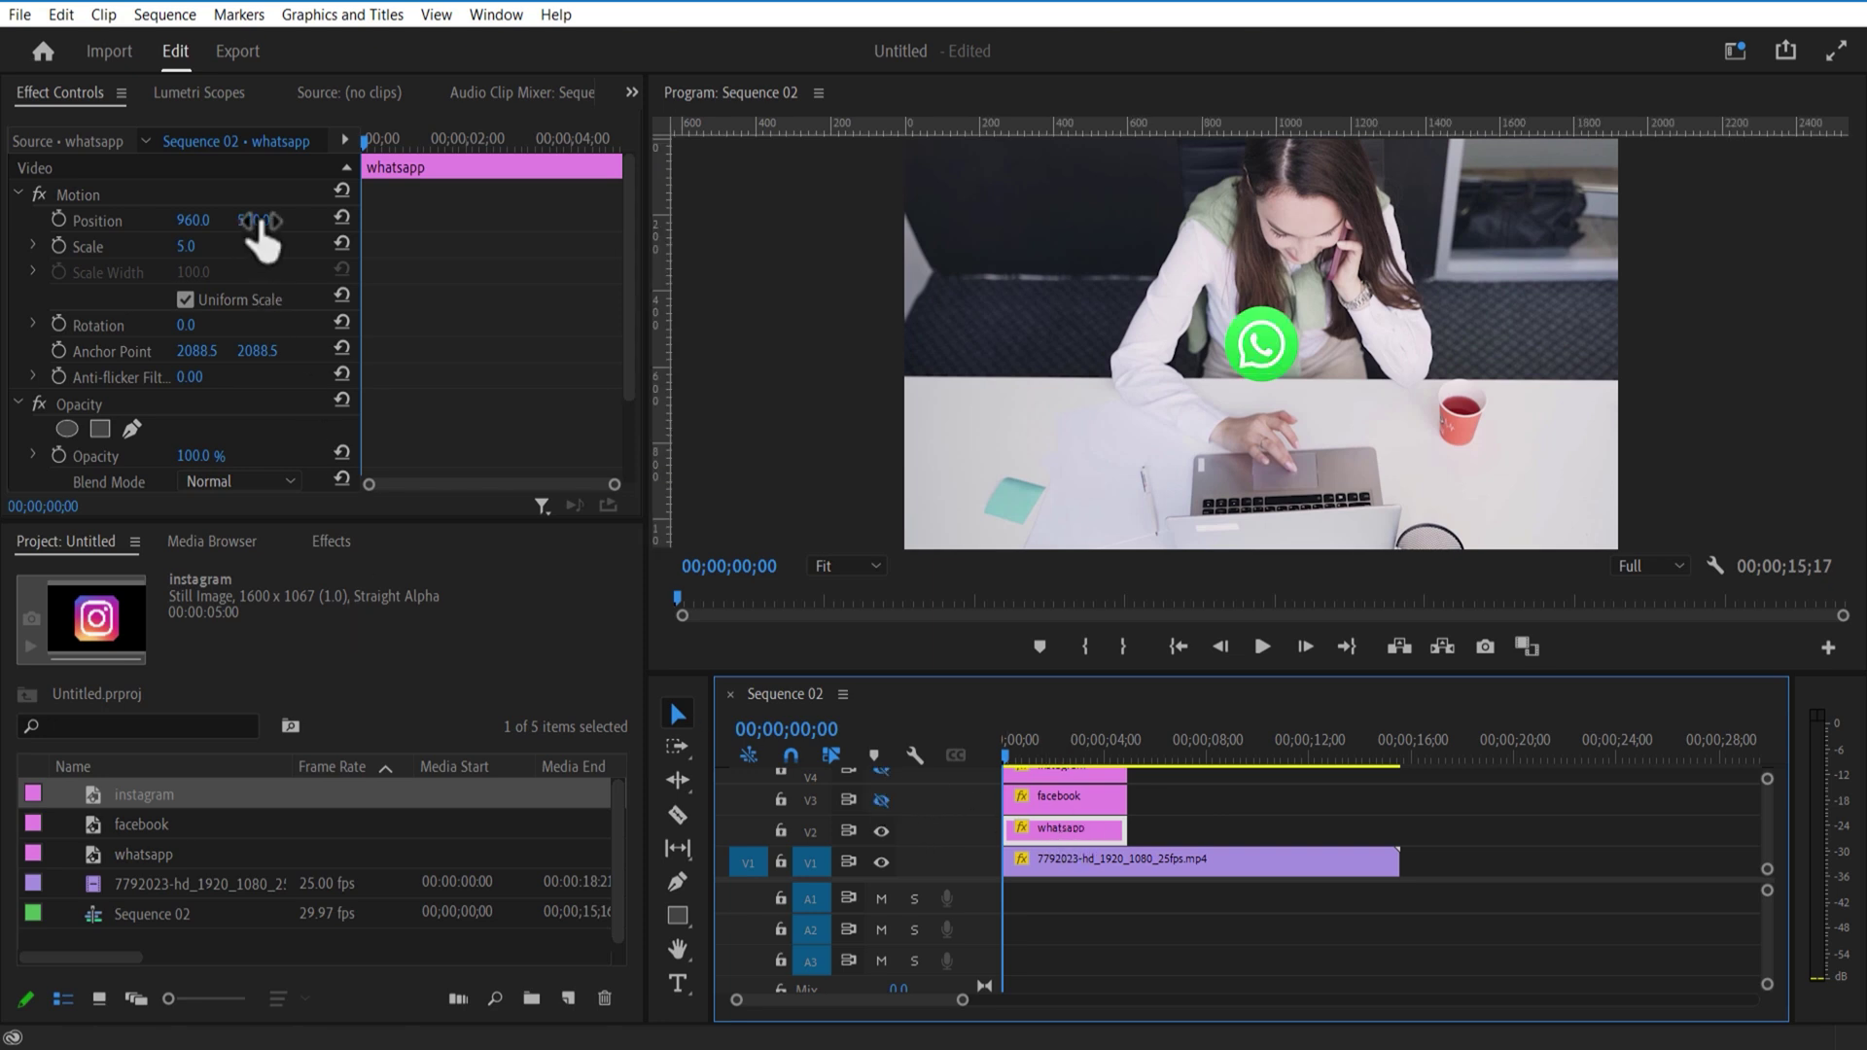
drag(255, 222, 312, 222)
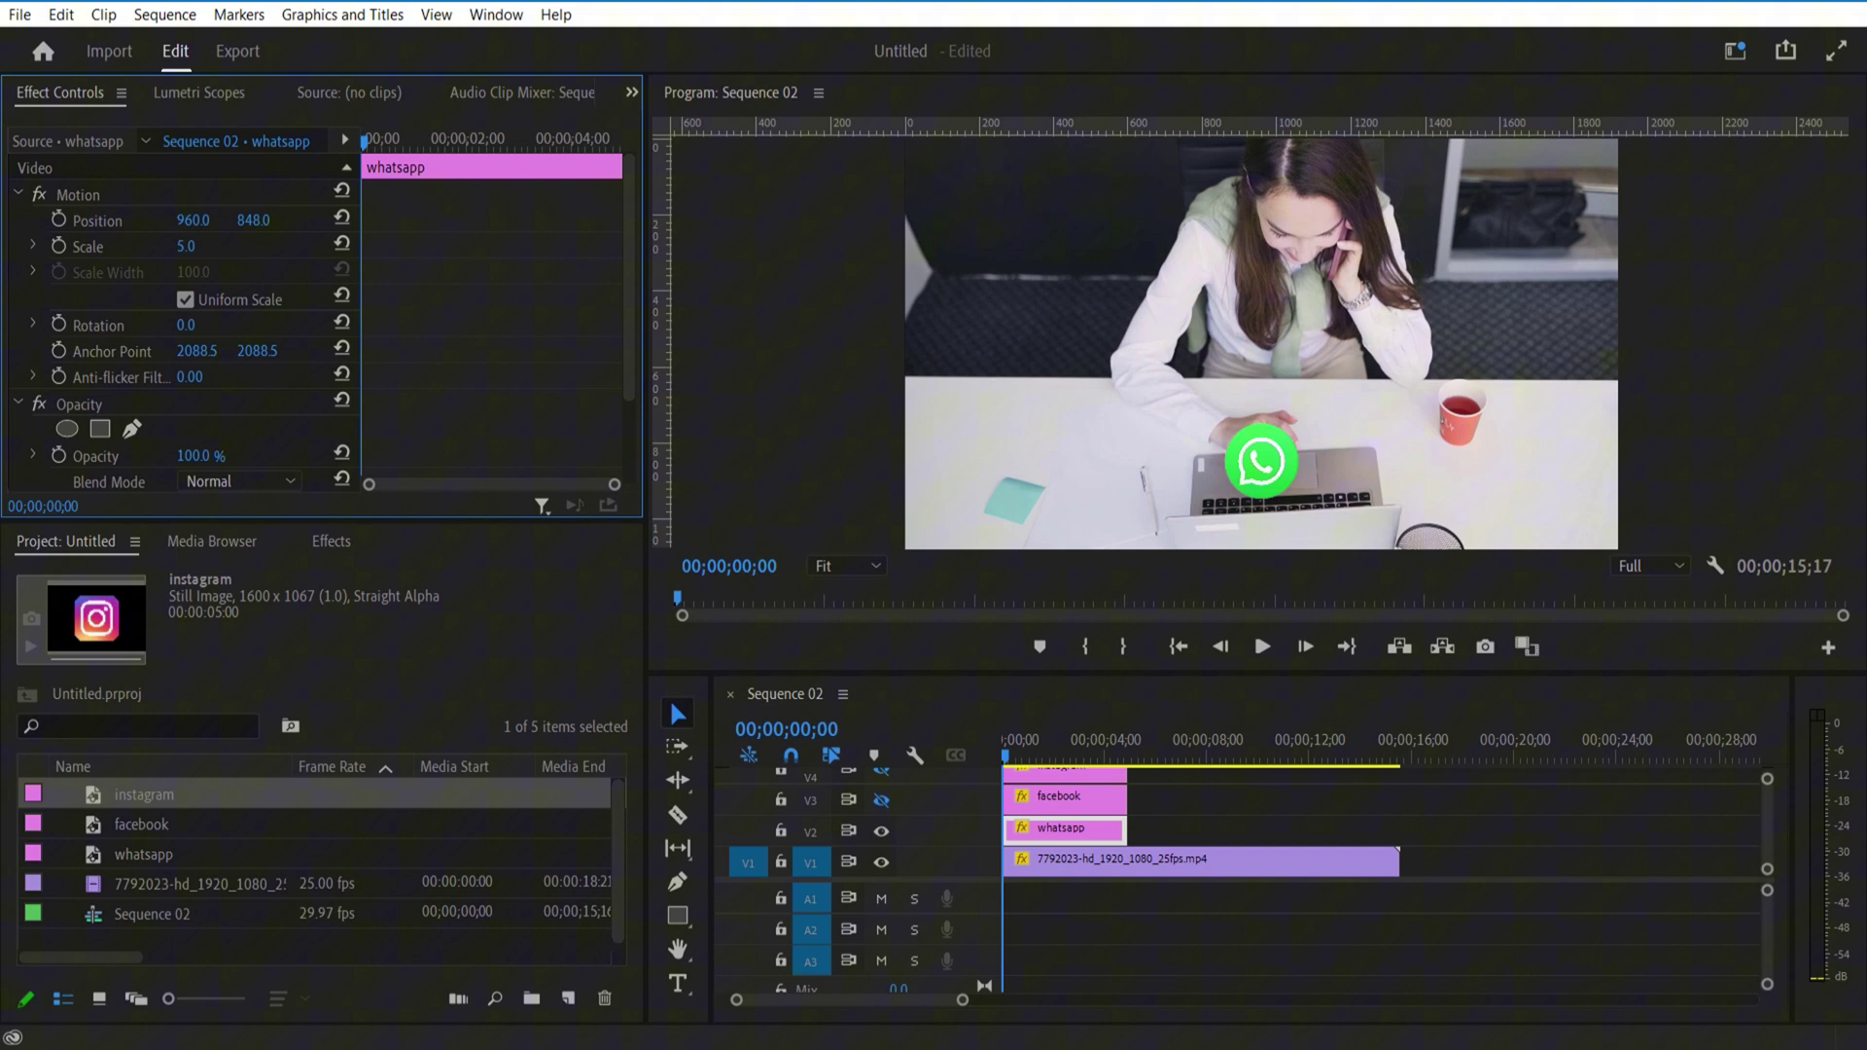
Step: Add Position and Scale keyframes at the start of the whatsapp clip, with Scale set to 0
click(61, 217)
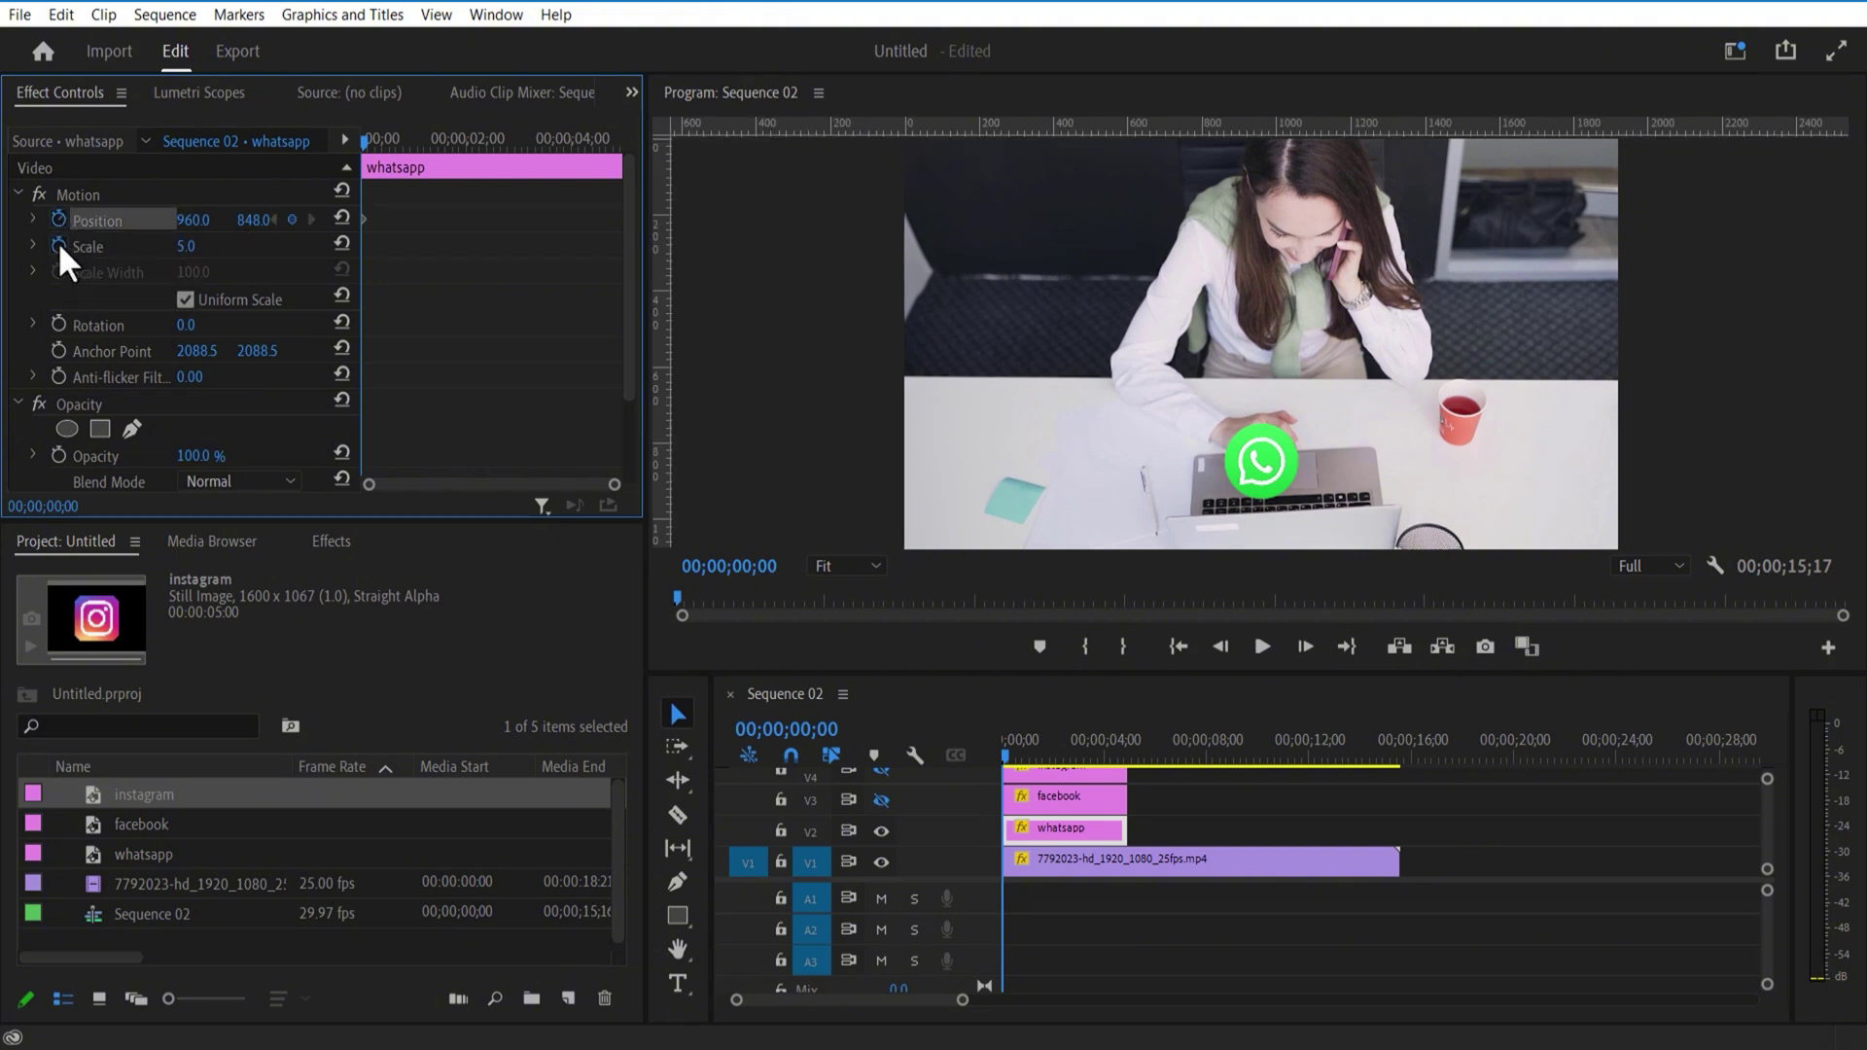
click(59, 246)
click(186, 246)
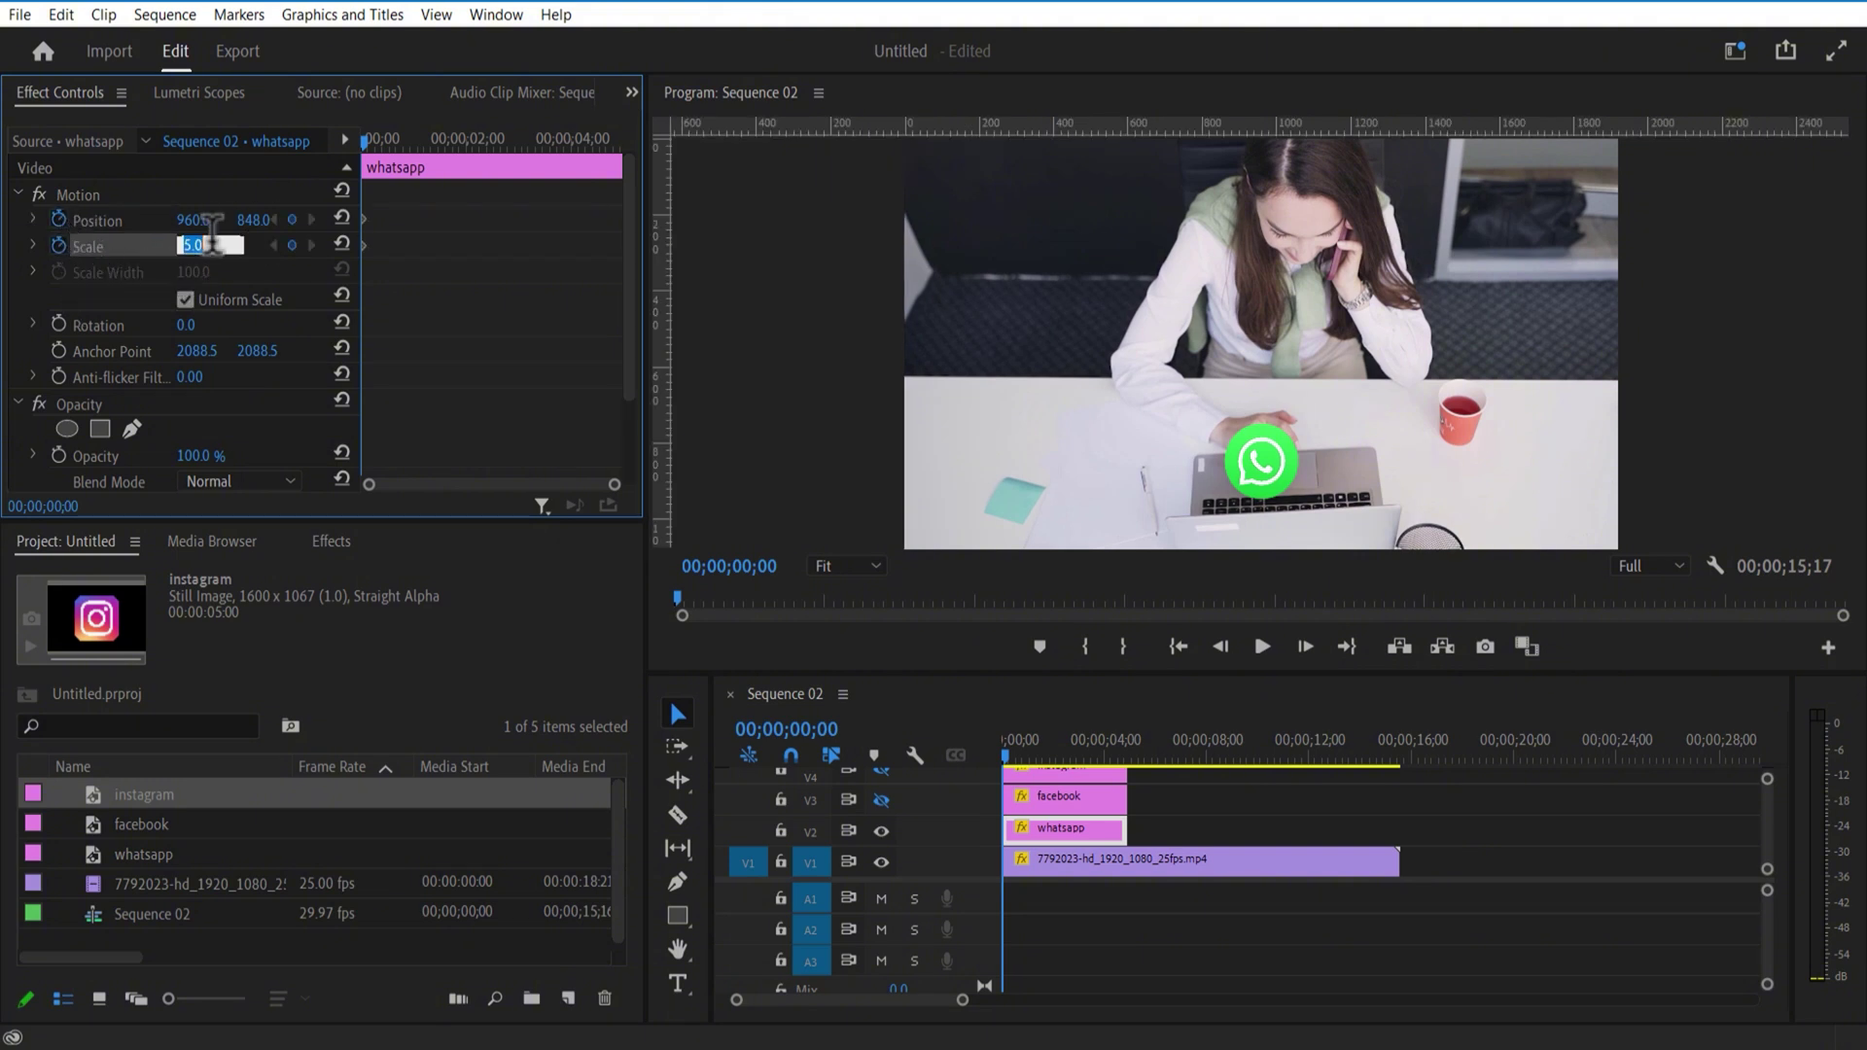
text(0)
key(Return)
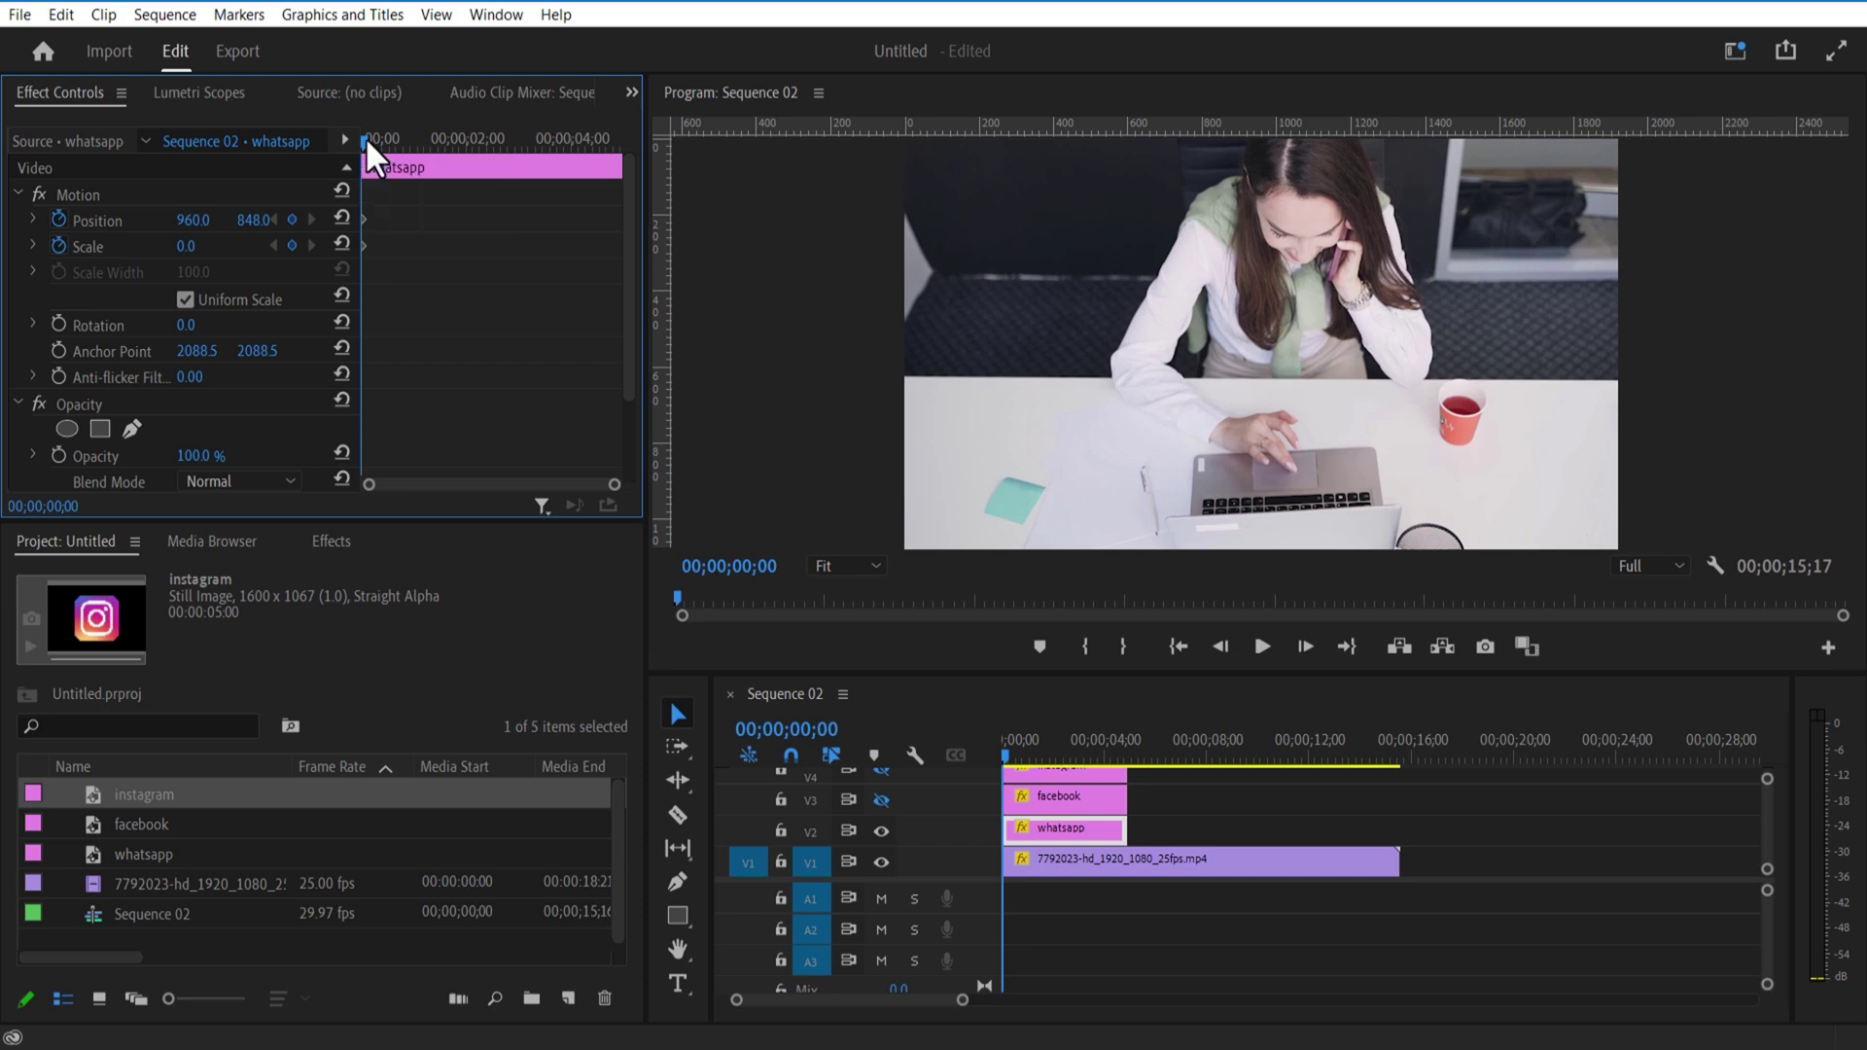
Step: At 00;00;00;10, set the whatsapp icon's Scale to 4 and raise it to vertical position 586
drag(366, 137, 383, 149)
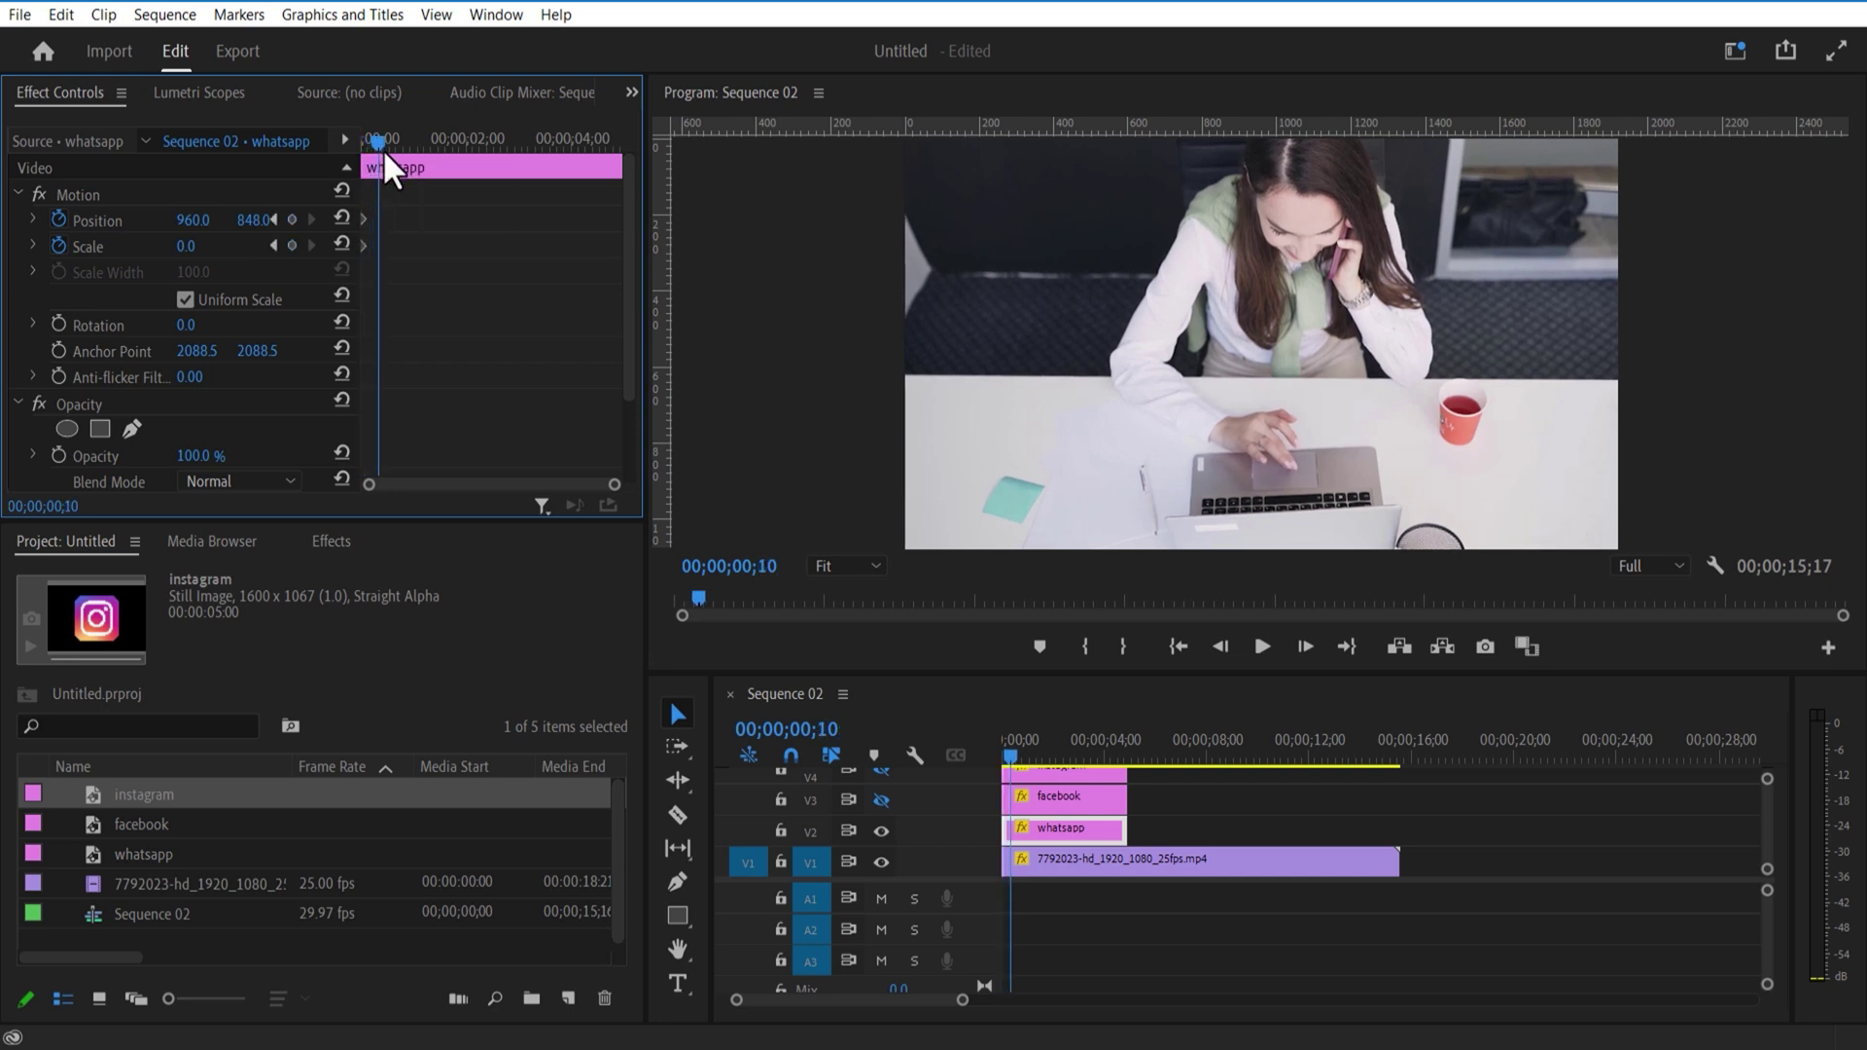
drag(186, 247, 226, 225)
click(224, 243)
text(4)
key(Return)
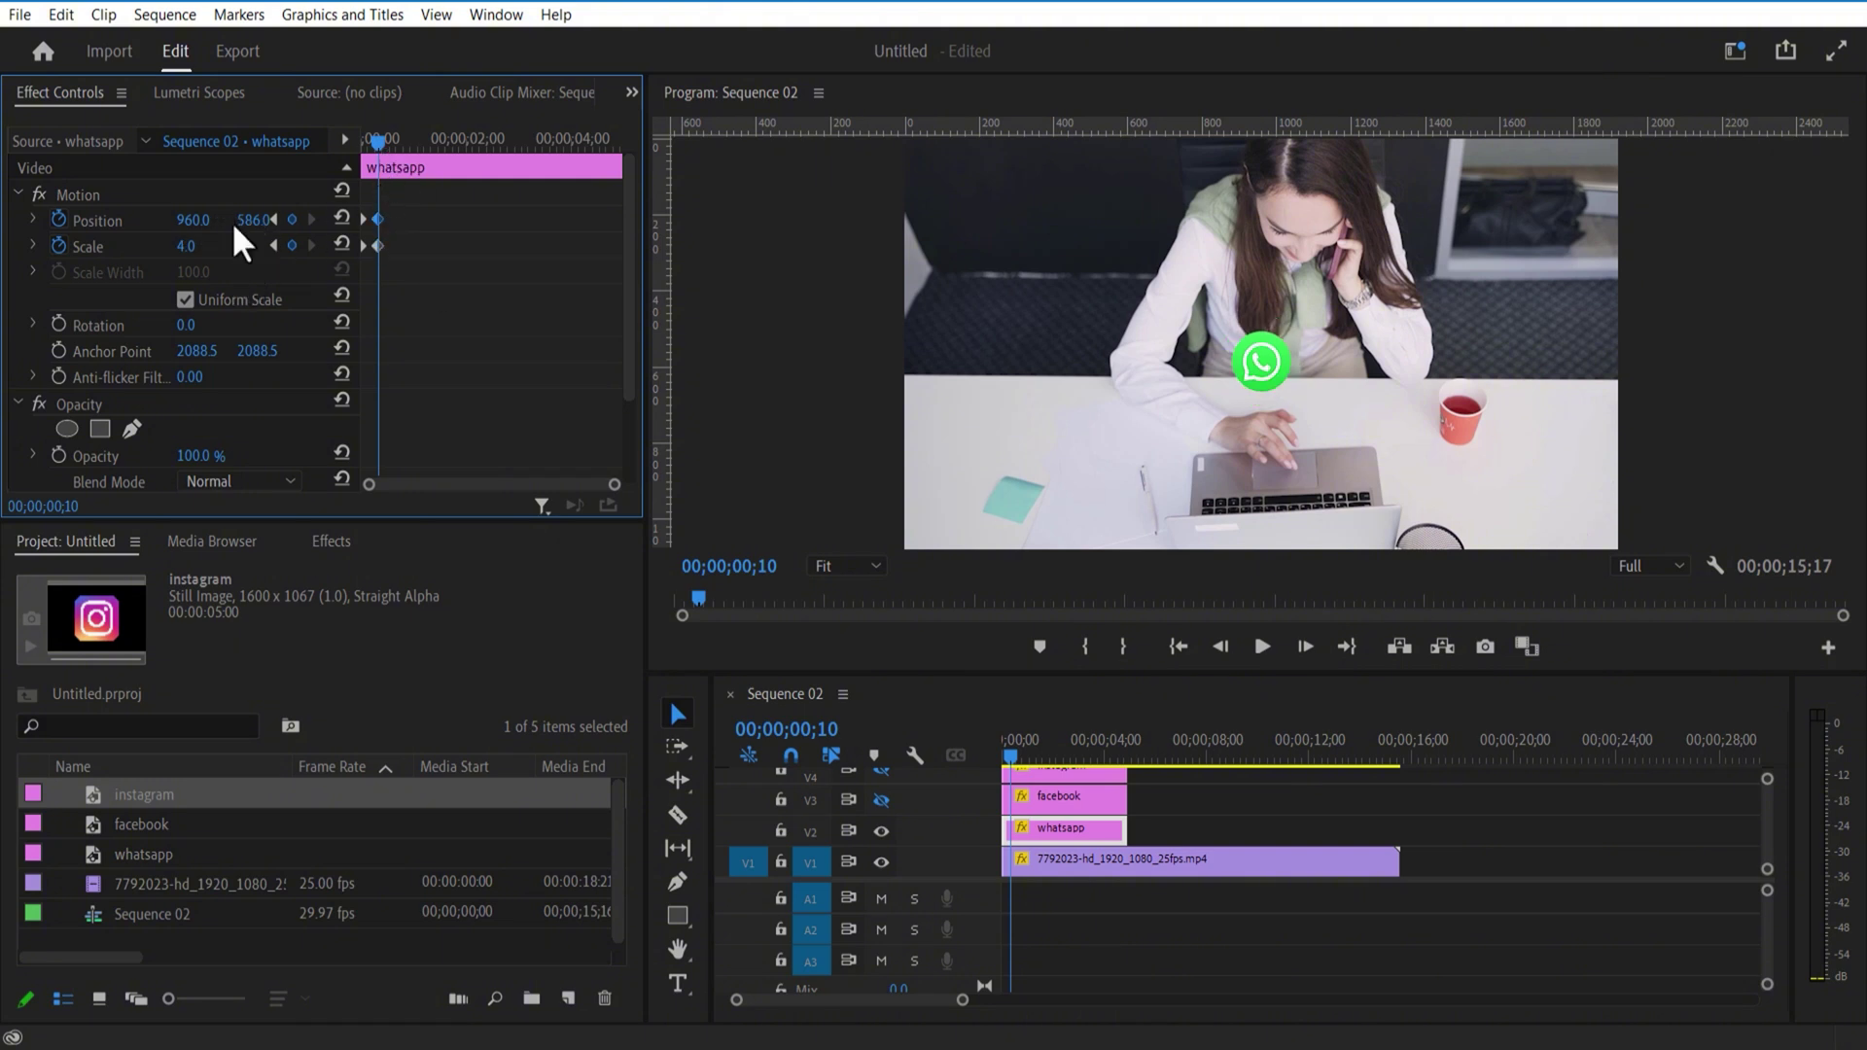
Step: Try to shift the whatsapp icon to horizontal position 723 at 00;00;00;10
drag(192, 220, 93, 220)
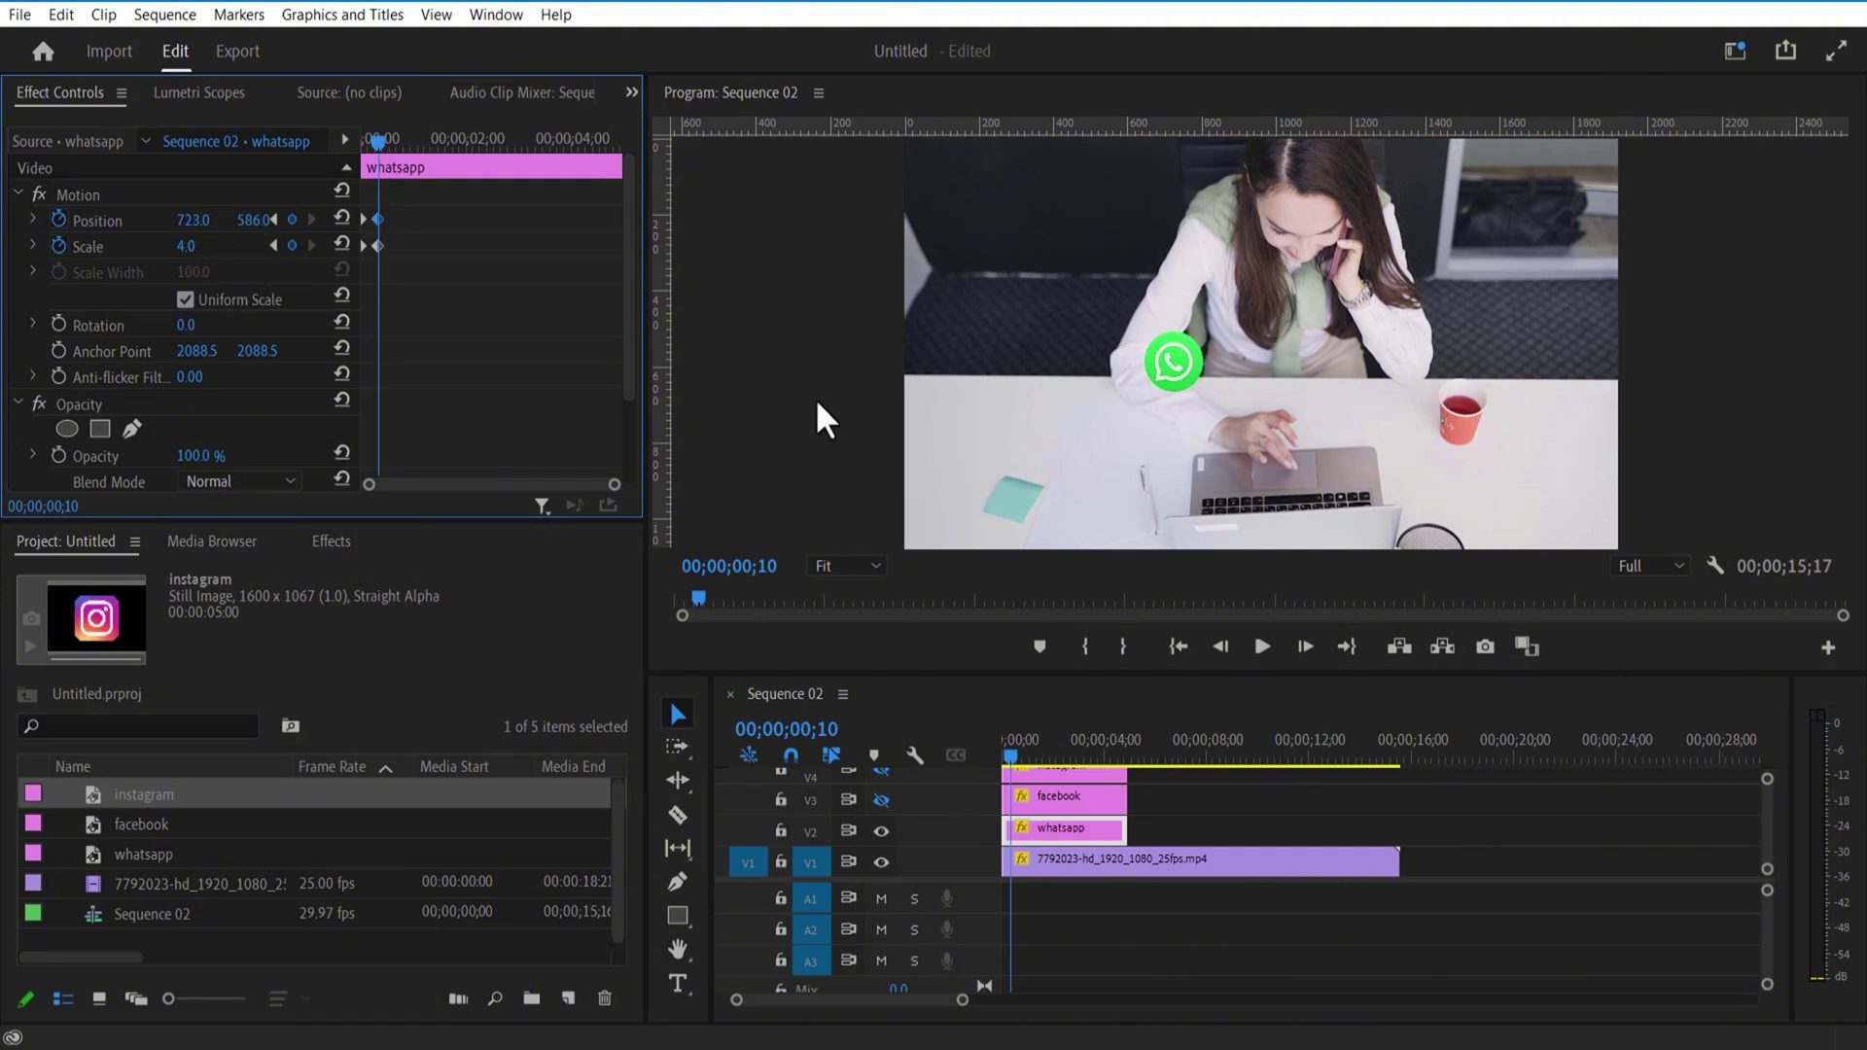
mouse_move(381, 140)
mouse_down()
mouse_move(354, 150)
mouse_move(405, 161)
mouse_move(360, 165)
mouse_move(377, 167)
mouse_up()
Step: Apply Auto Bezier temporal interpolation to all Position and Scale keyframes of the whatsapp clip
drag(391, 231, 352, 247)
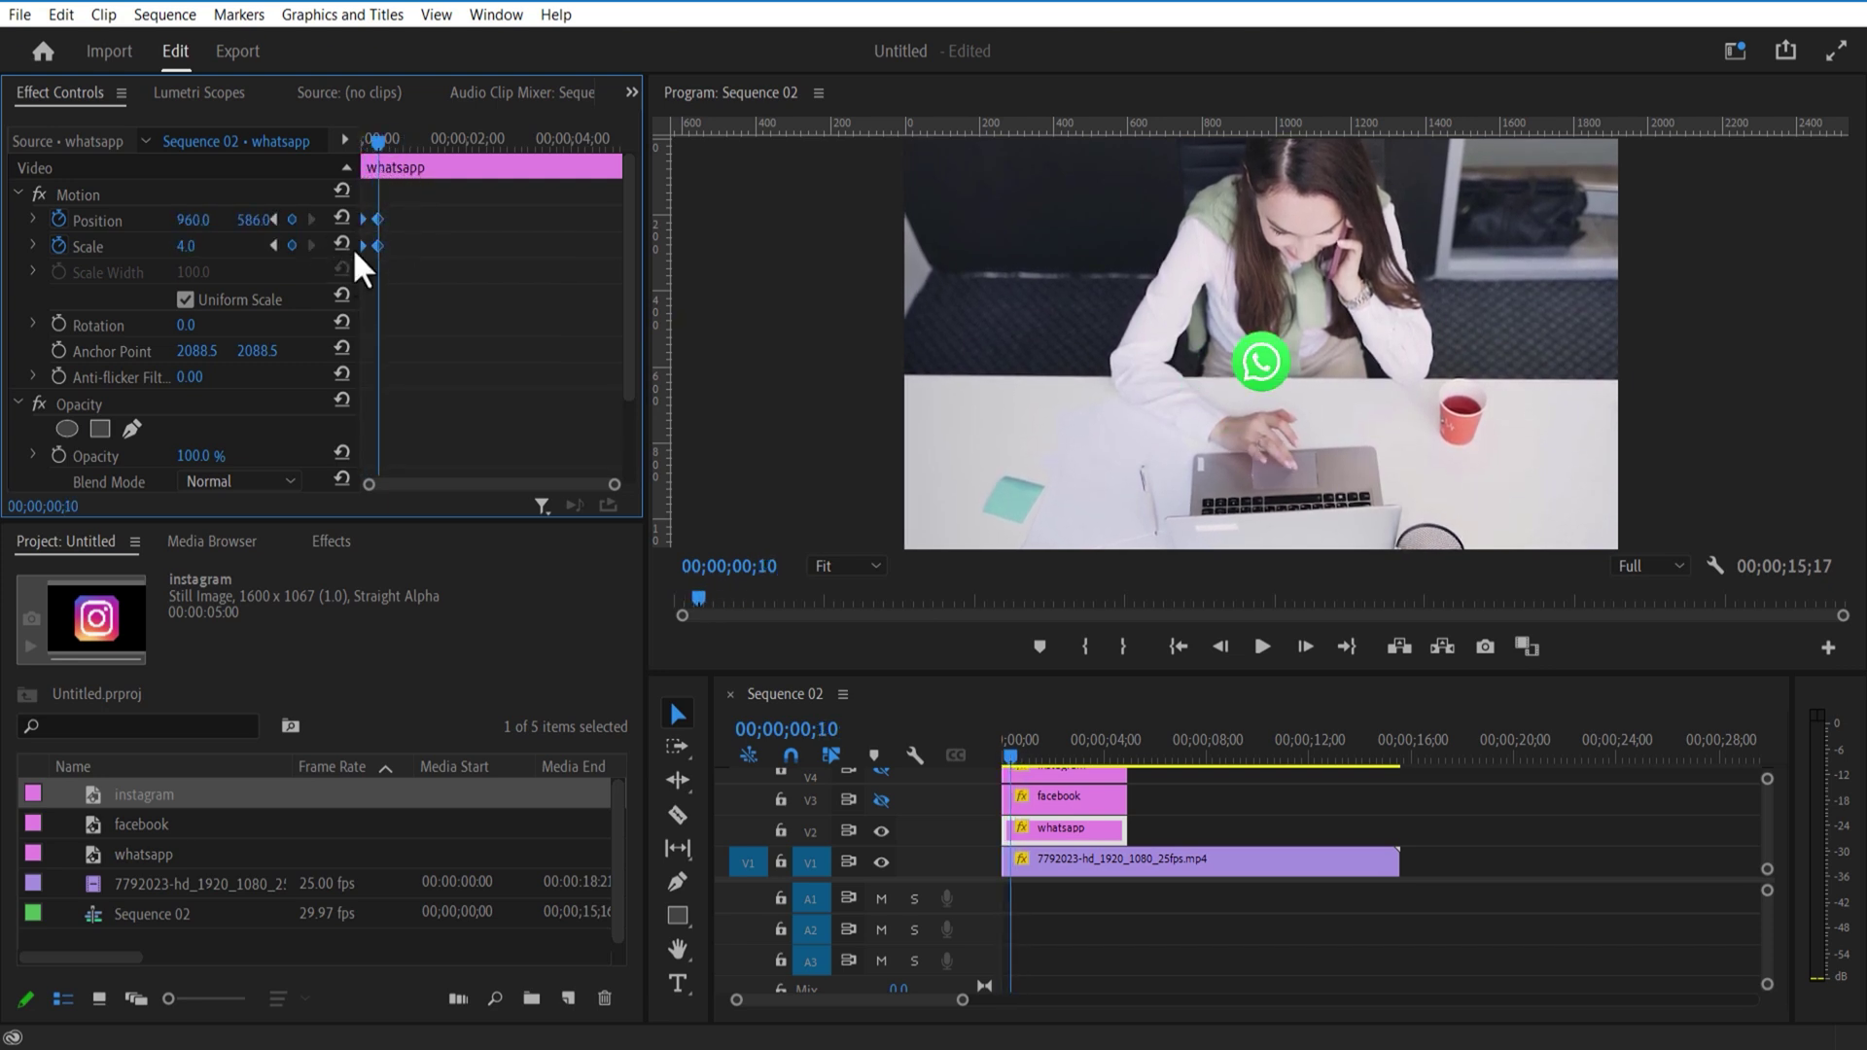
right_click(377, 247)
mouse_move(482, 453)
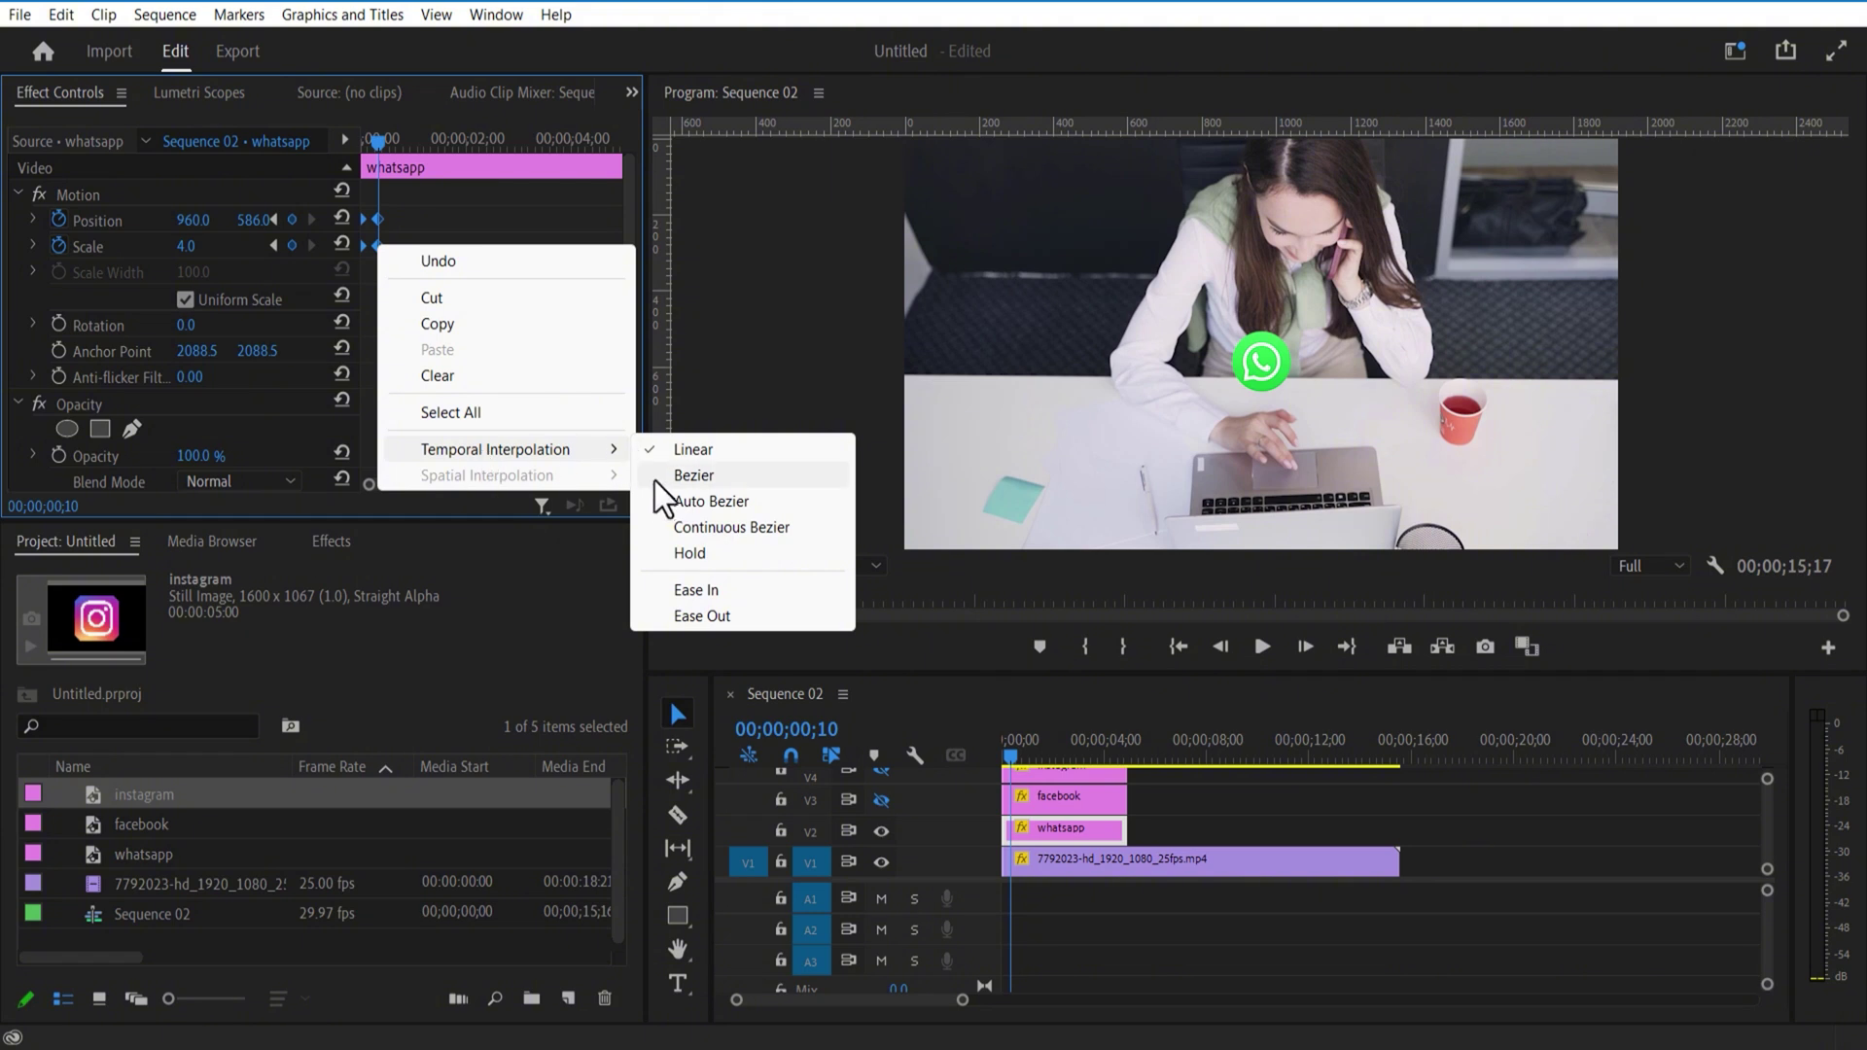
click(671, 500)
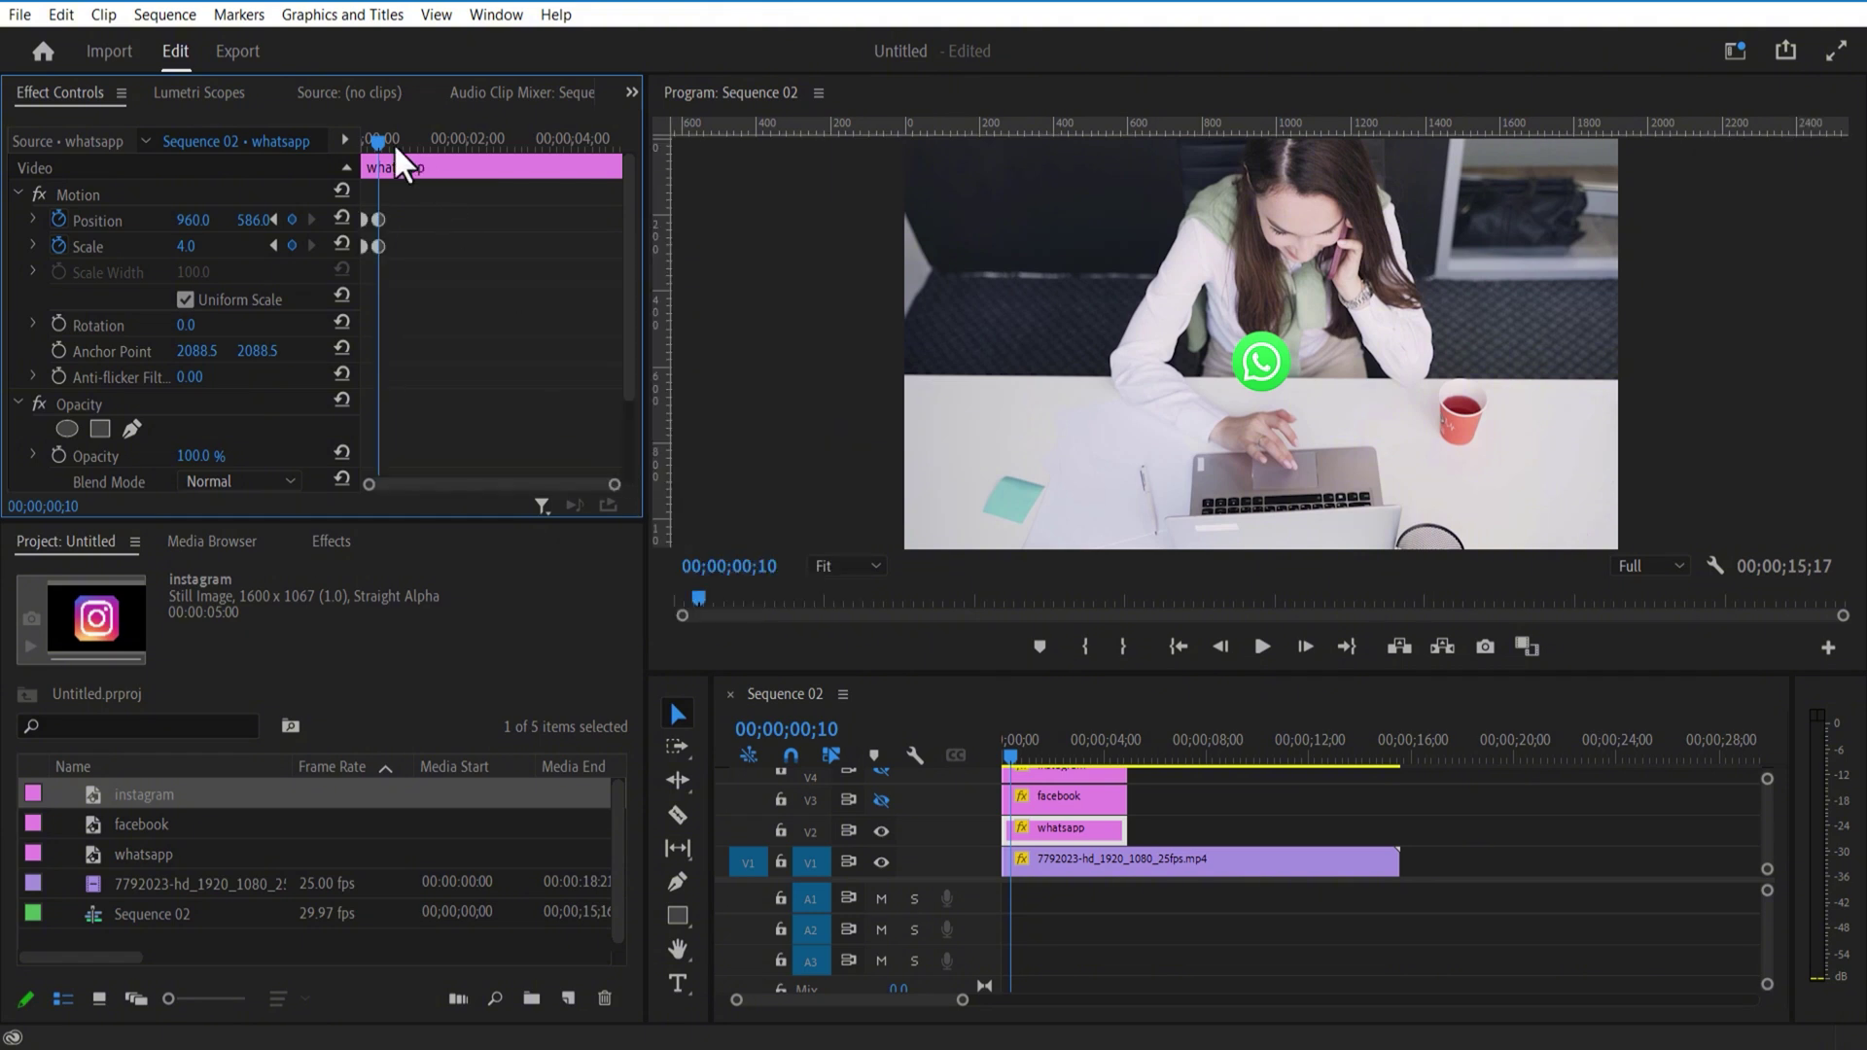
Step: Set the whatsapp icon's horizontal position to 789, and find the Basic 3D effect with "3d" and apply it to the whatsapp clip
click(368, 159)
click(326, 543)
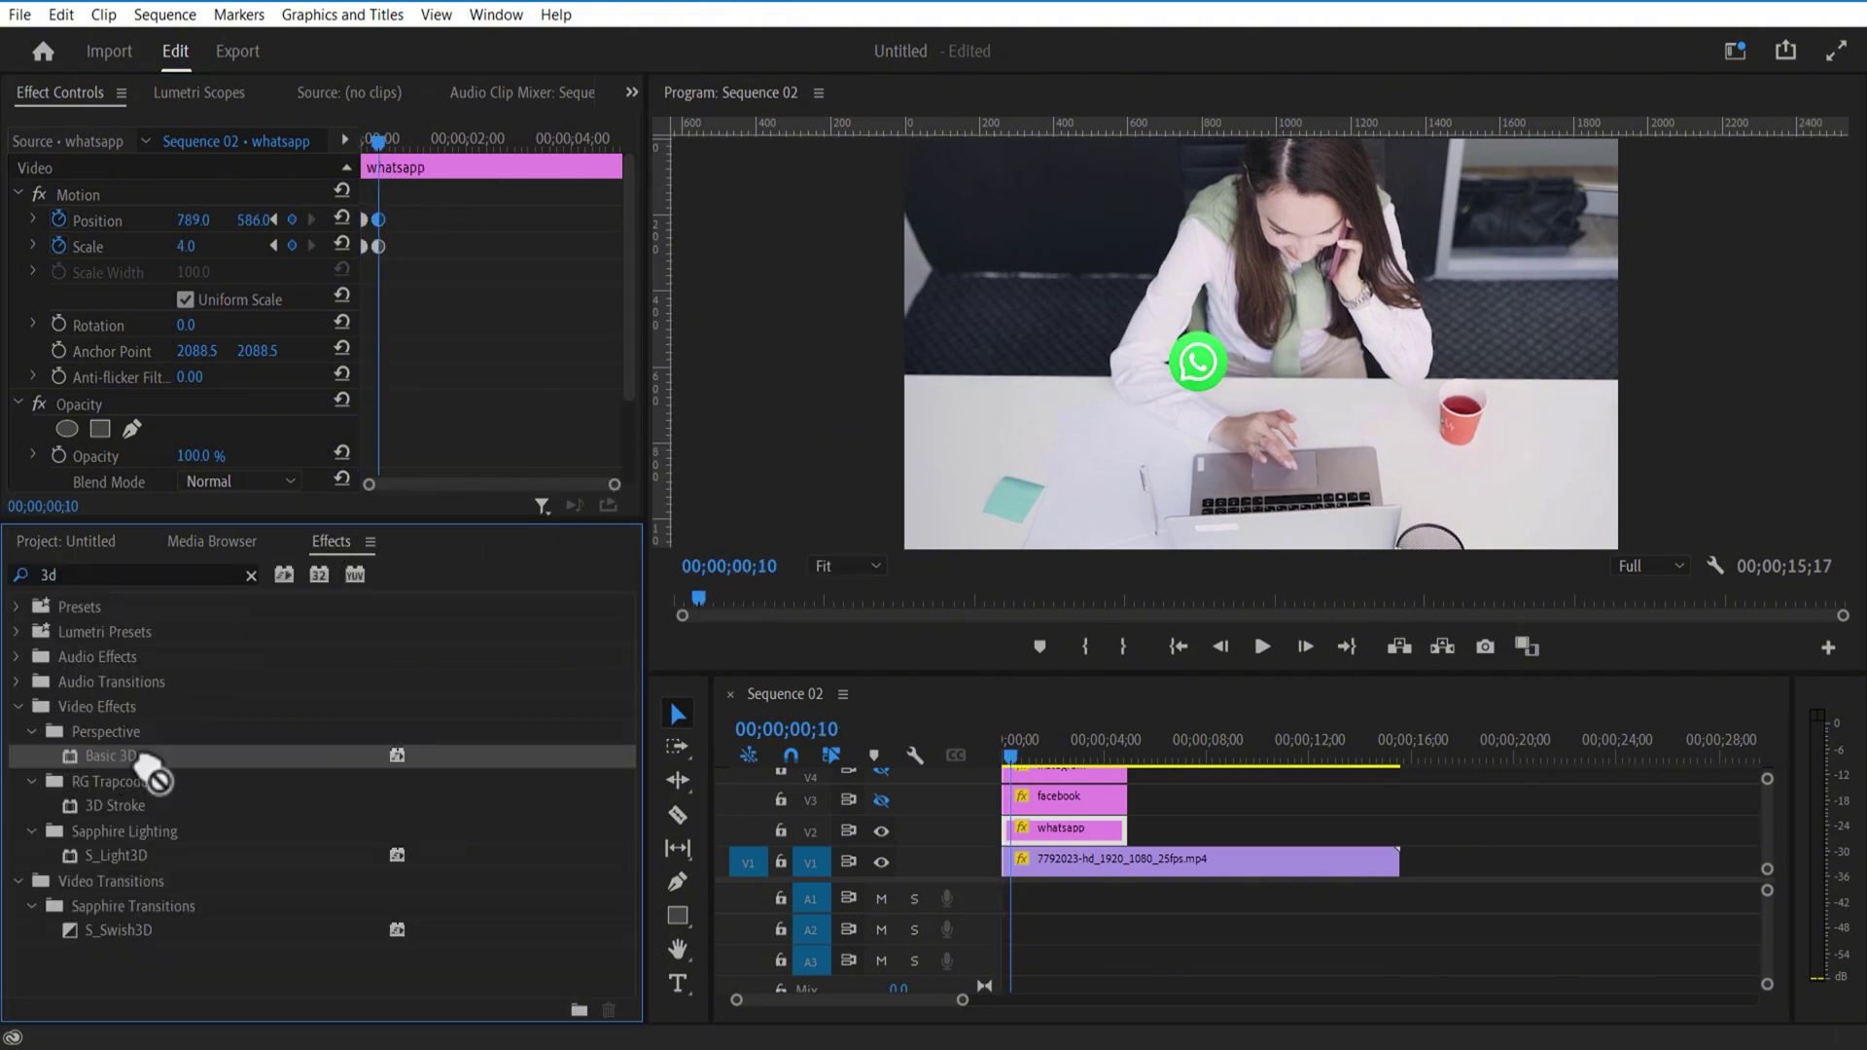
drag(150, 765, 1067, 831)
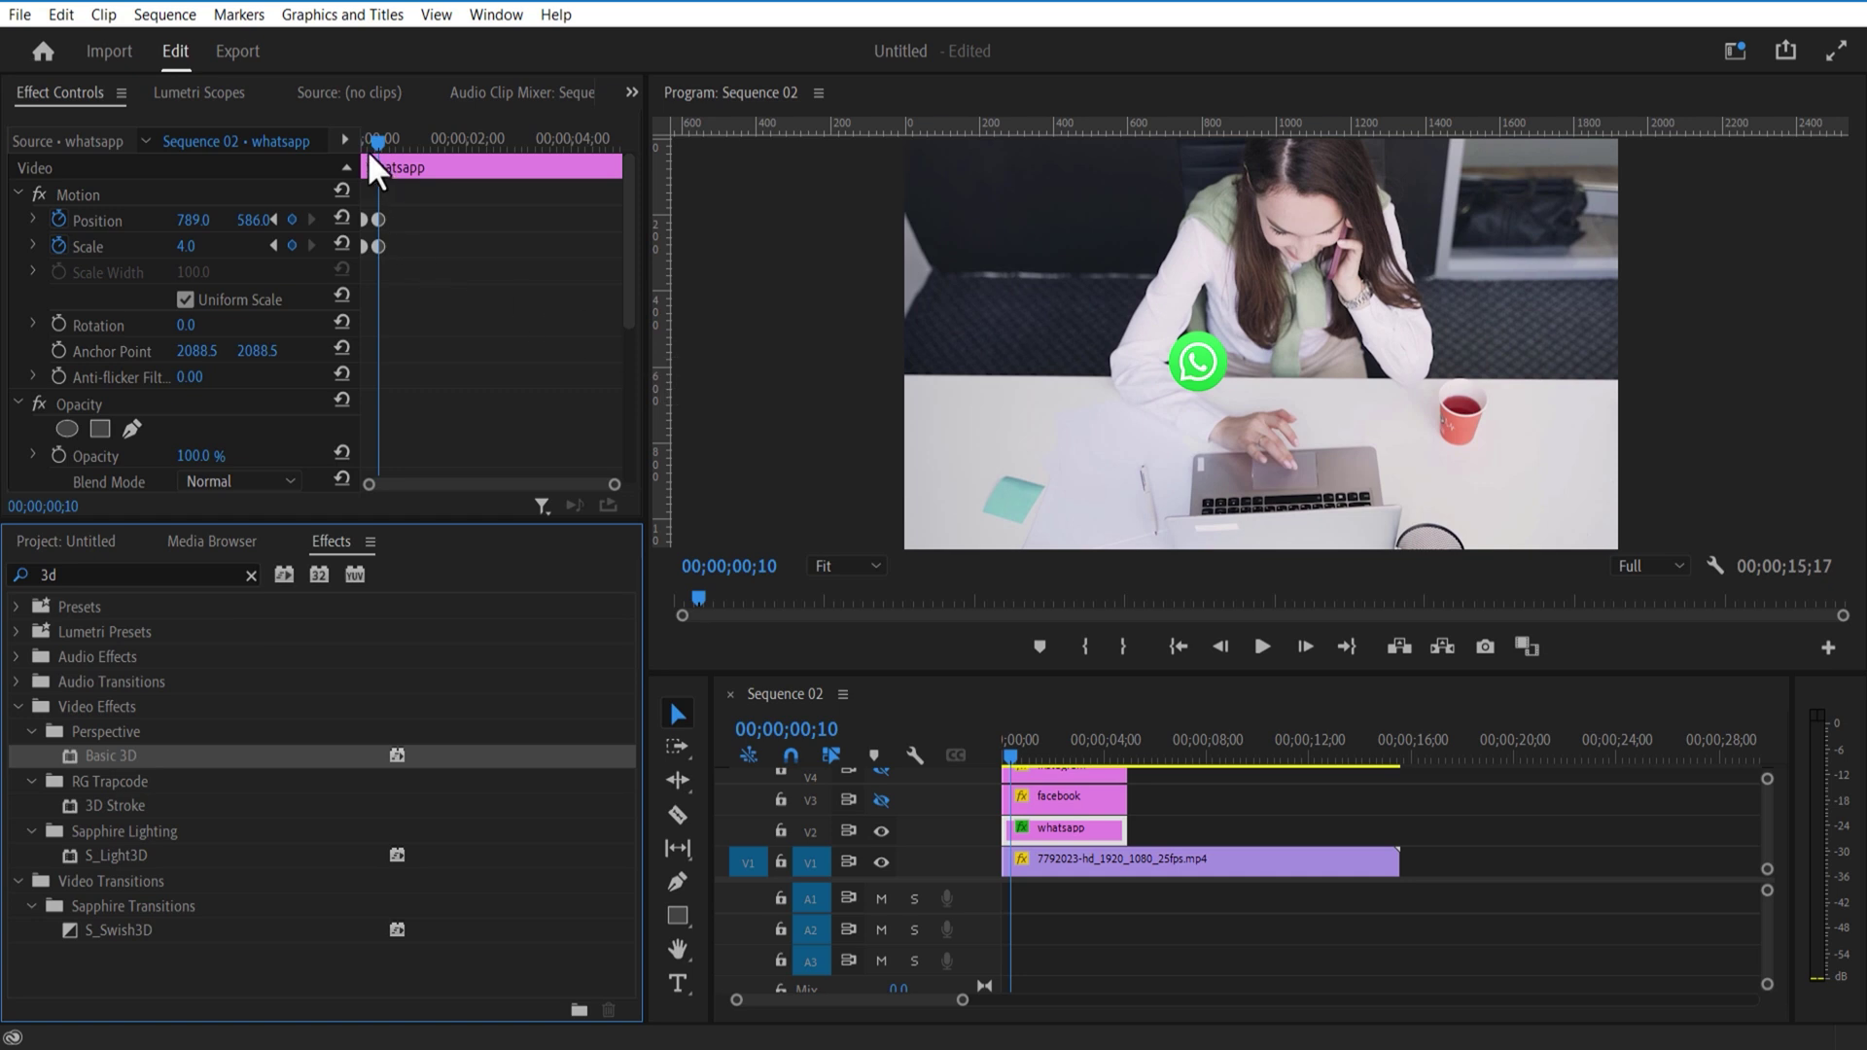
Step: Add a Basic 3D Swivel keyframe of 360 at the start of the whatsapp clip
drag(370, 151, 341, 157)
drag(626, 268, 583, 403)
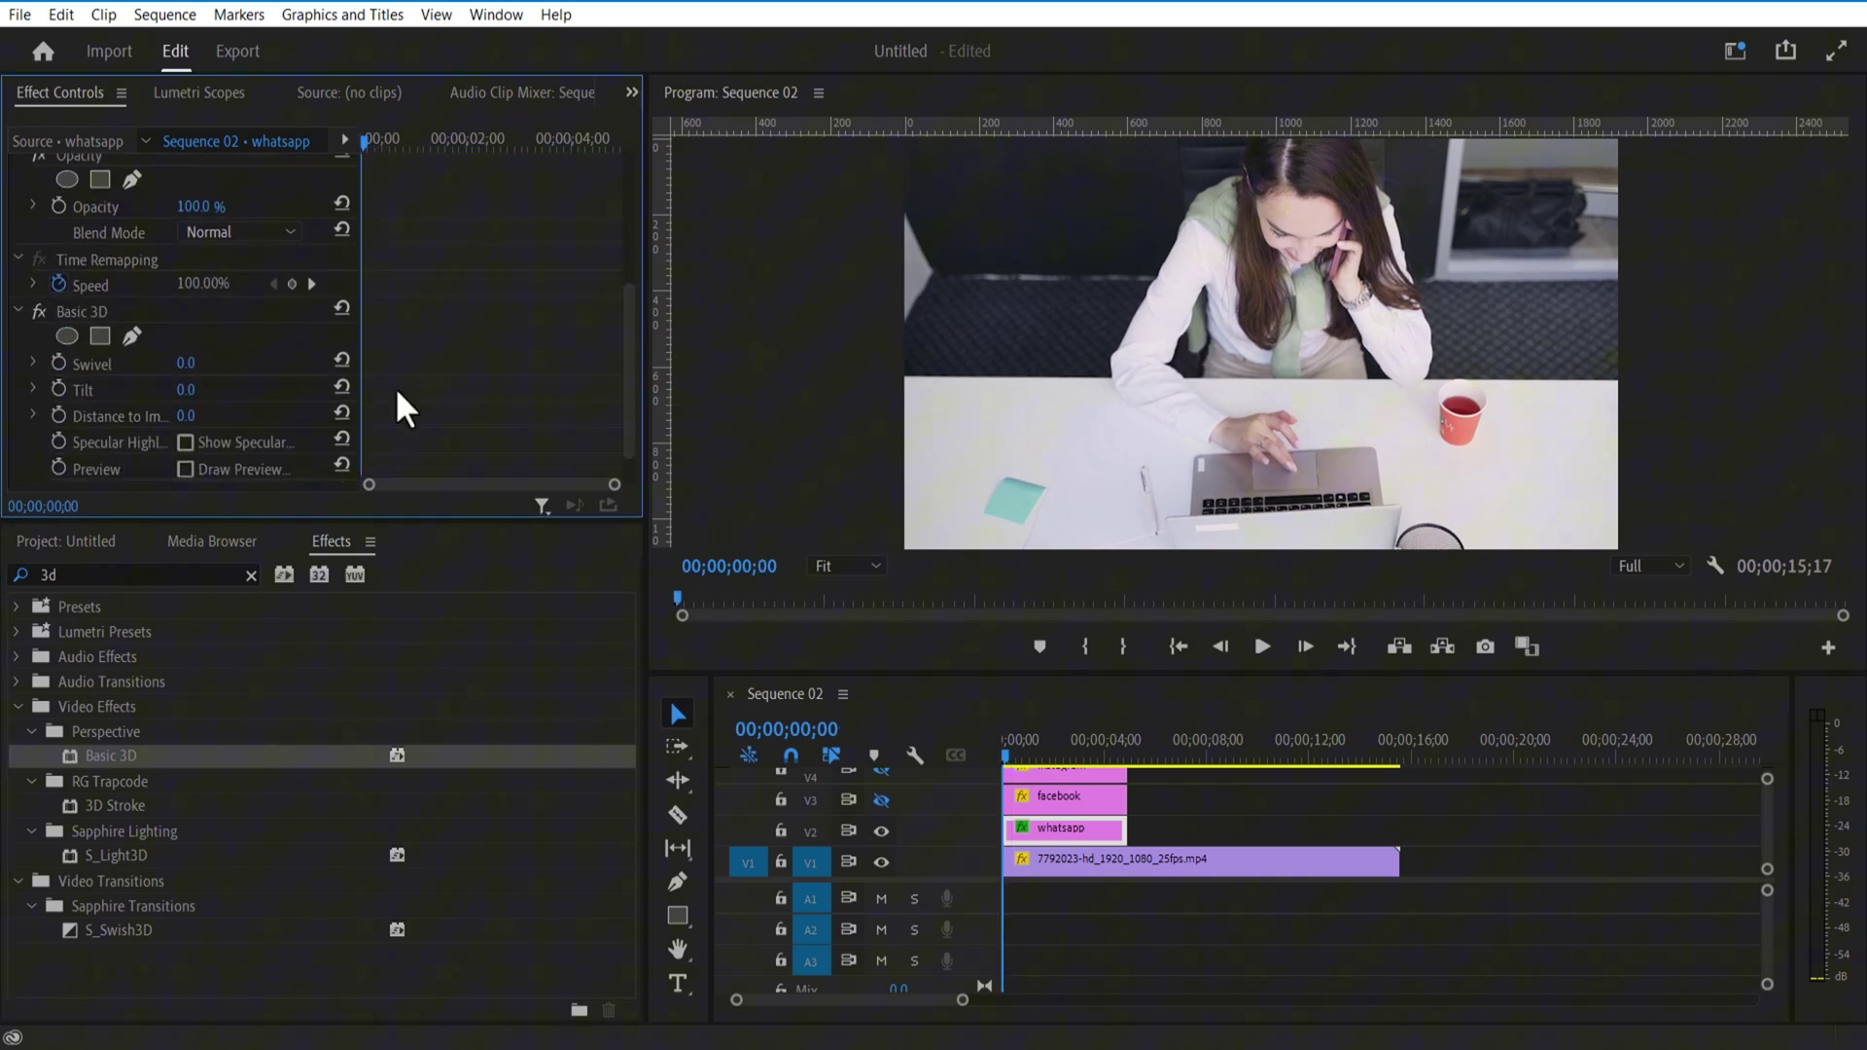
click(57, 362)
click(190, 364)
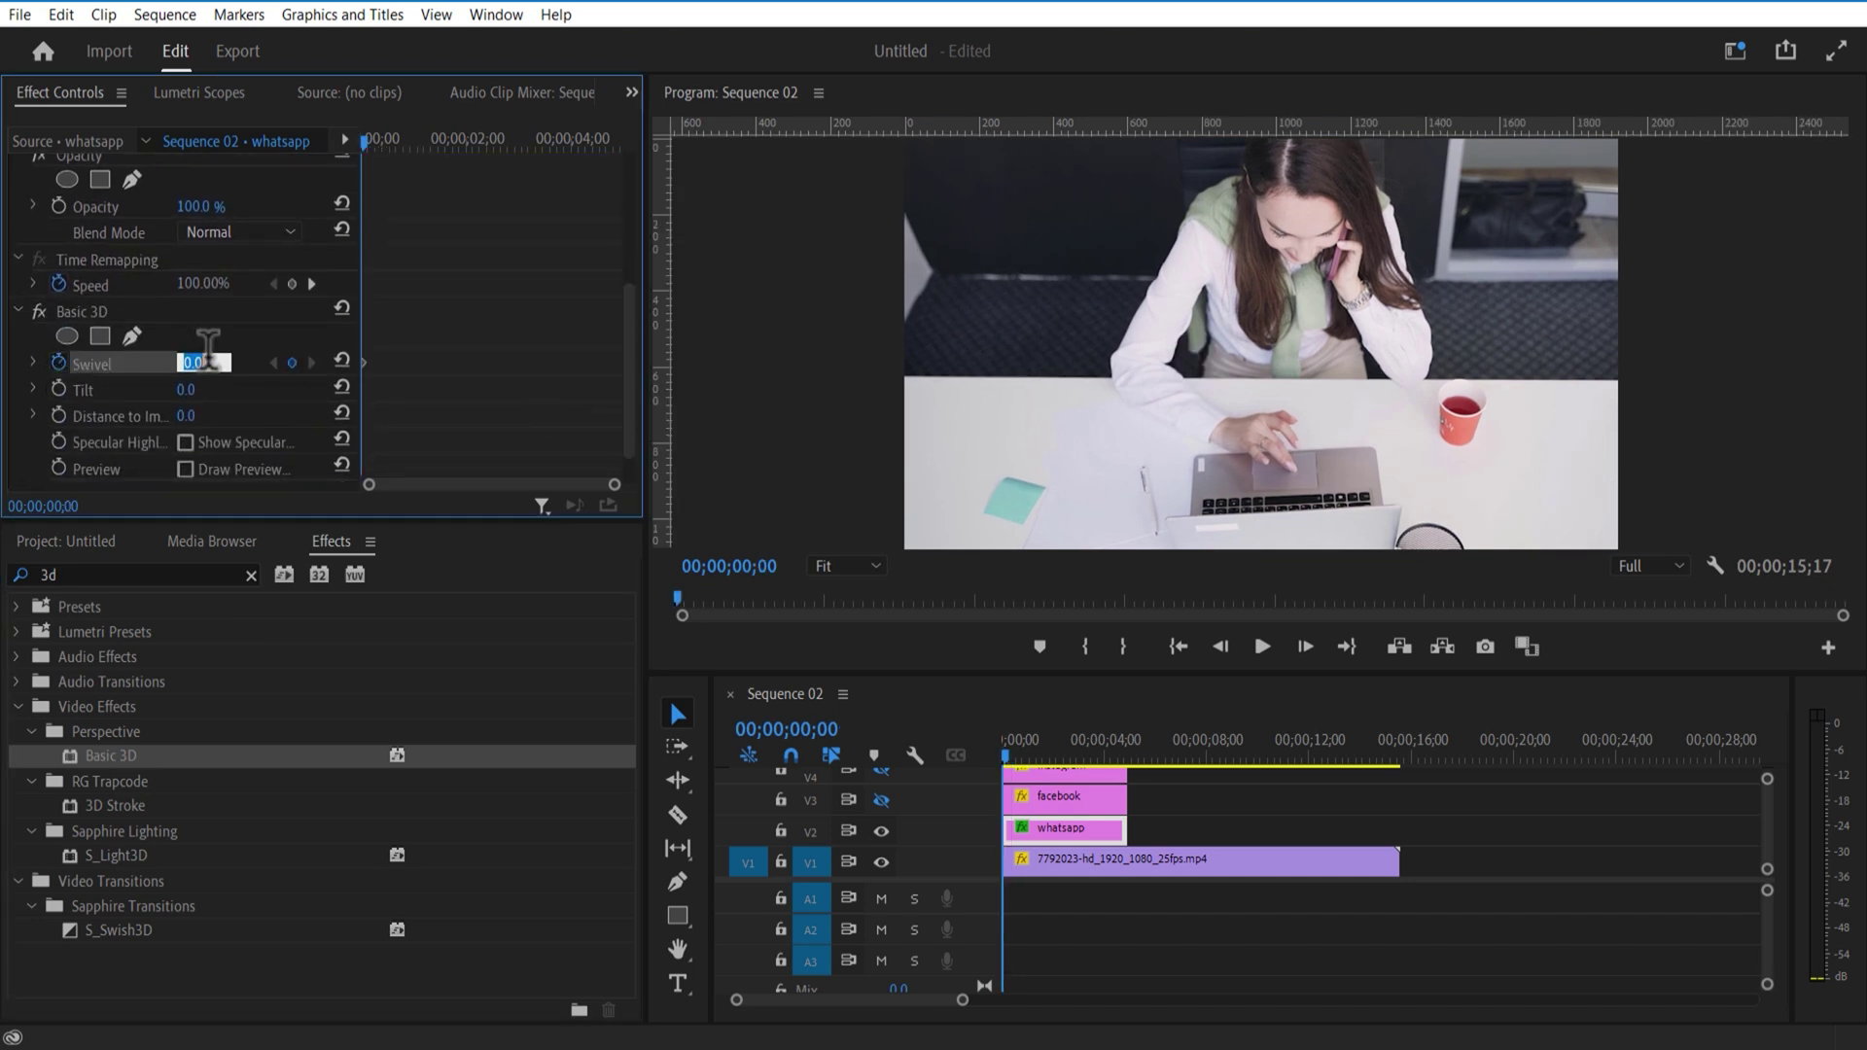
text(360)
click(253, 334)
Step: At 00;00;00;14, set the whatsapp clip's Basic 3D Swivel to 0
scroll(255, 321, up, 4)
drag(367, 143, 387, 148)
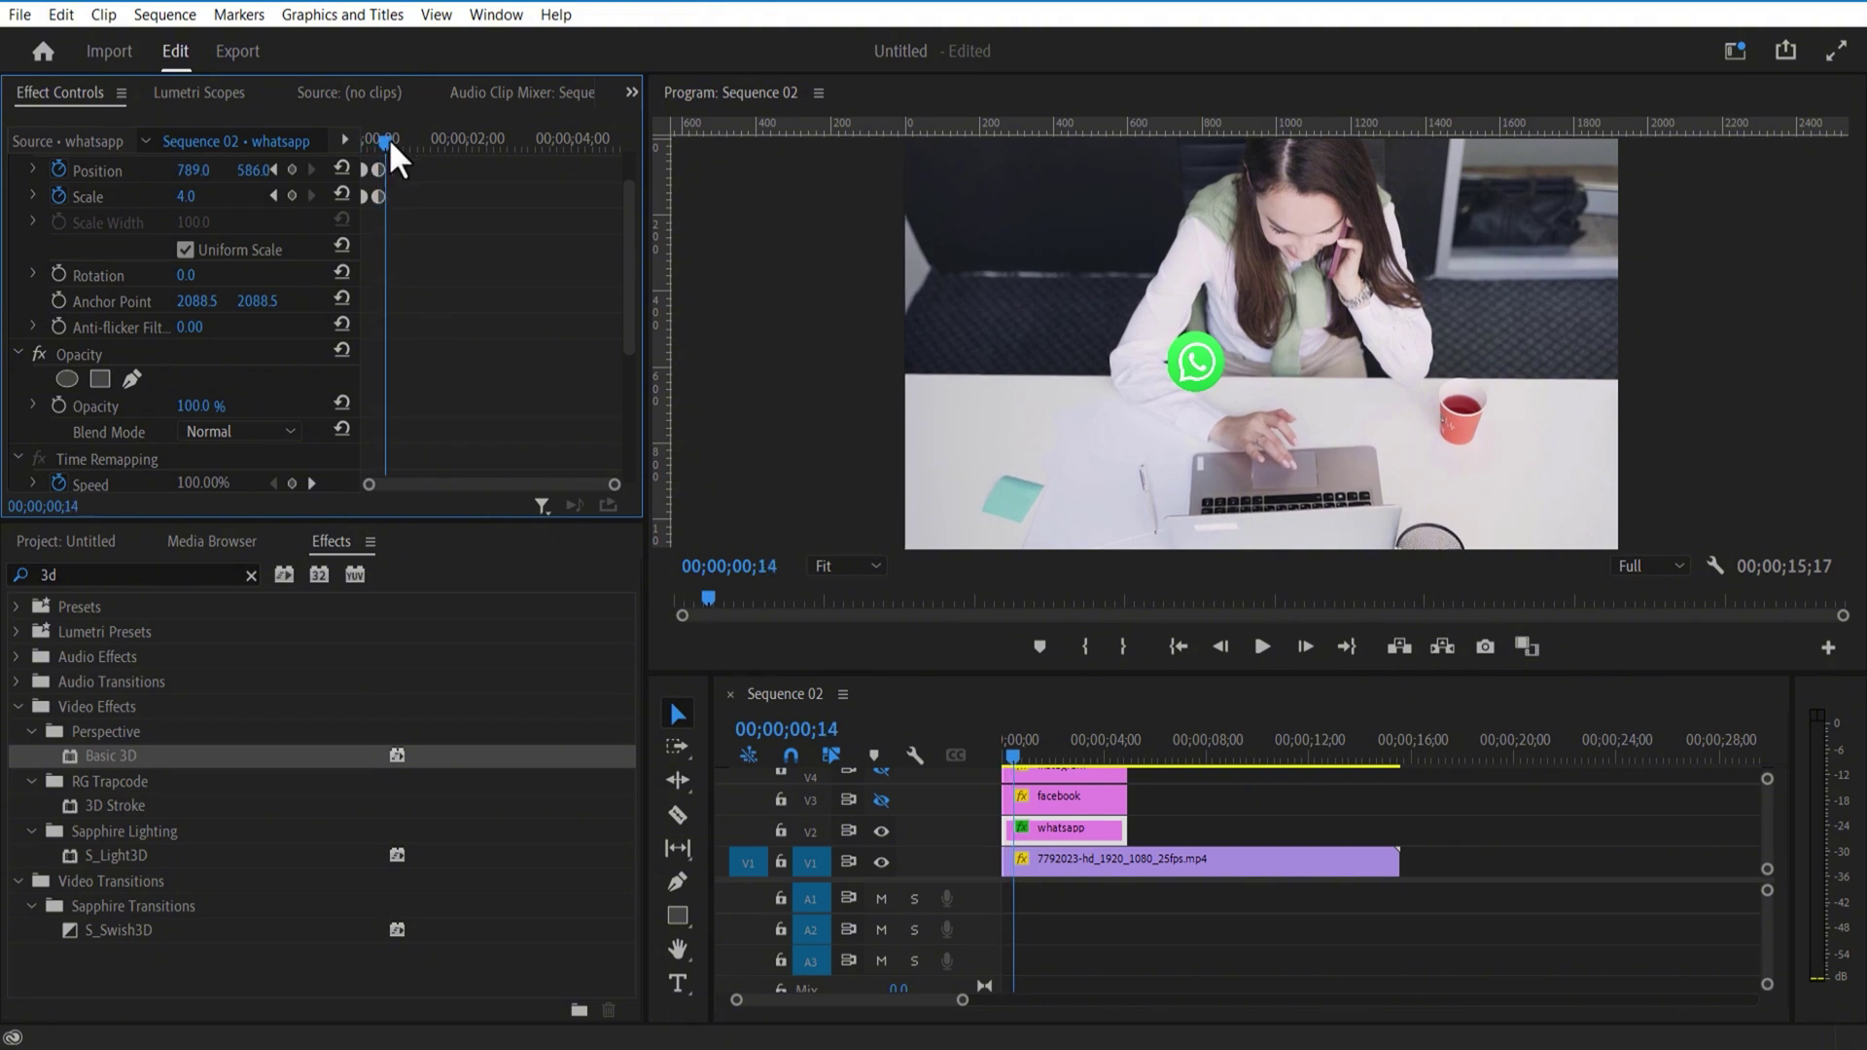
scroll(282, 263, down, 5)
click(190, 319)
key(Return)
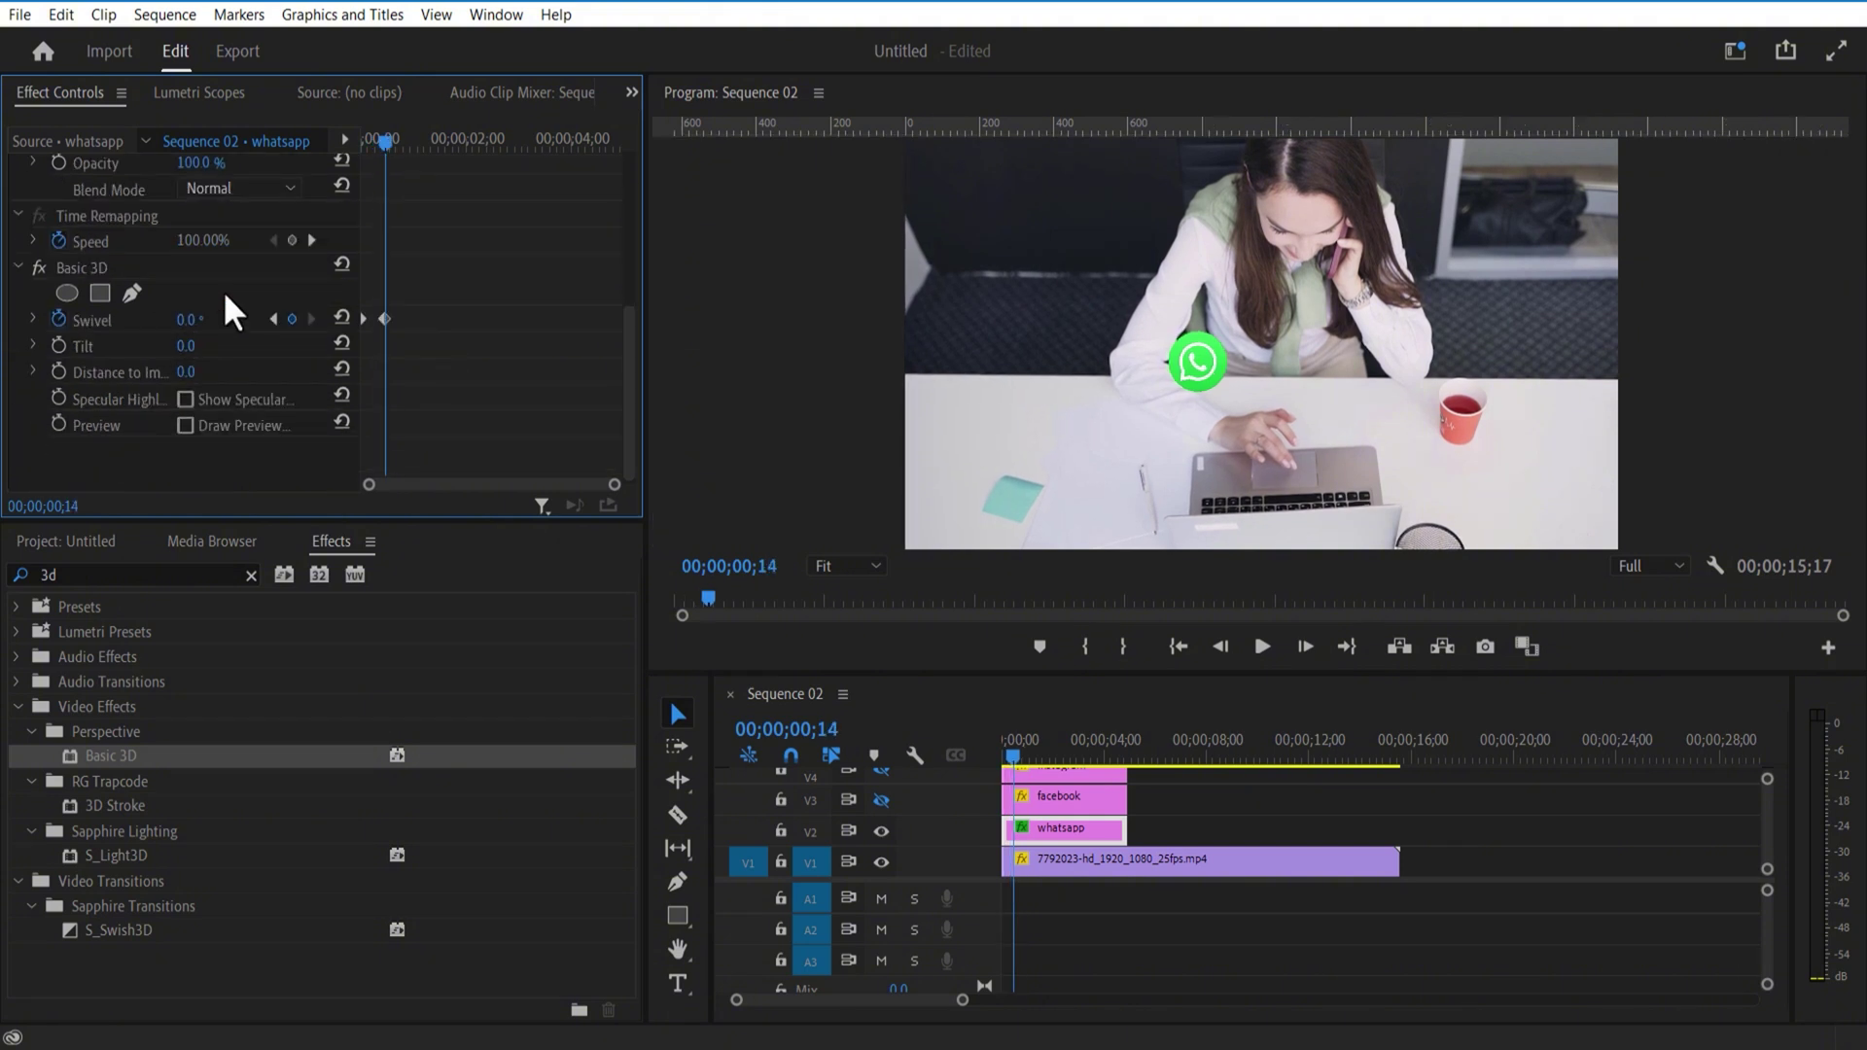
Step: Play back the whatsapp spin and move its ending Swivel keyframe to 00;00;00;17
drag(384, 143, 366, 146)
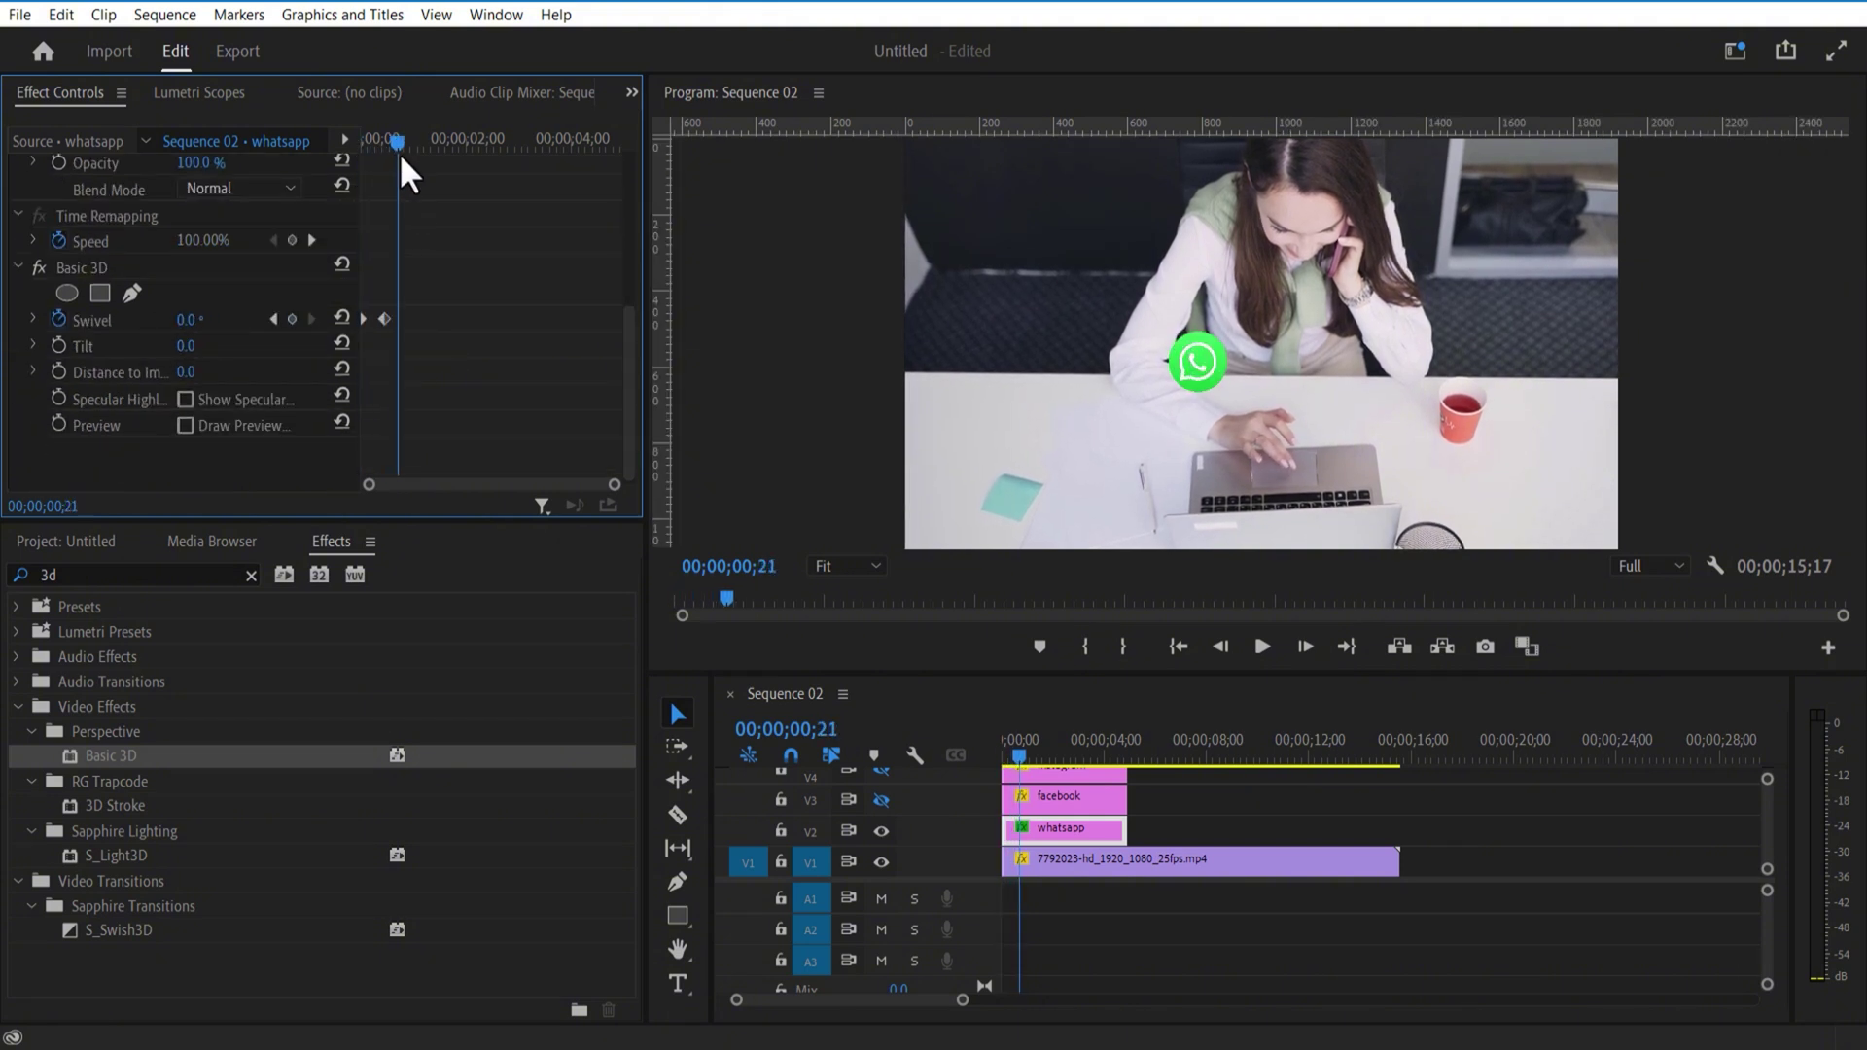
click(1259, 649)
click(1259, 649)
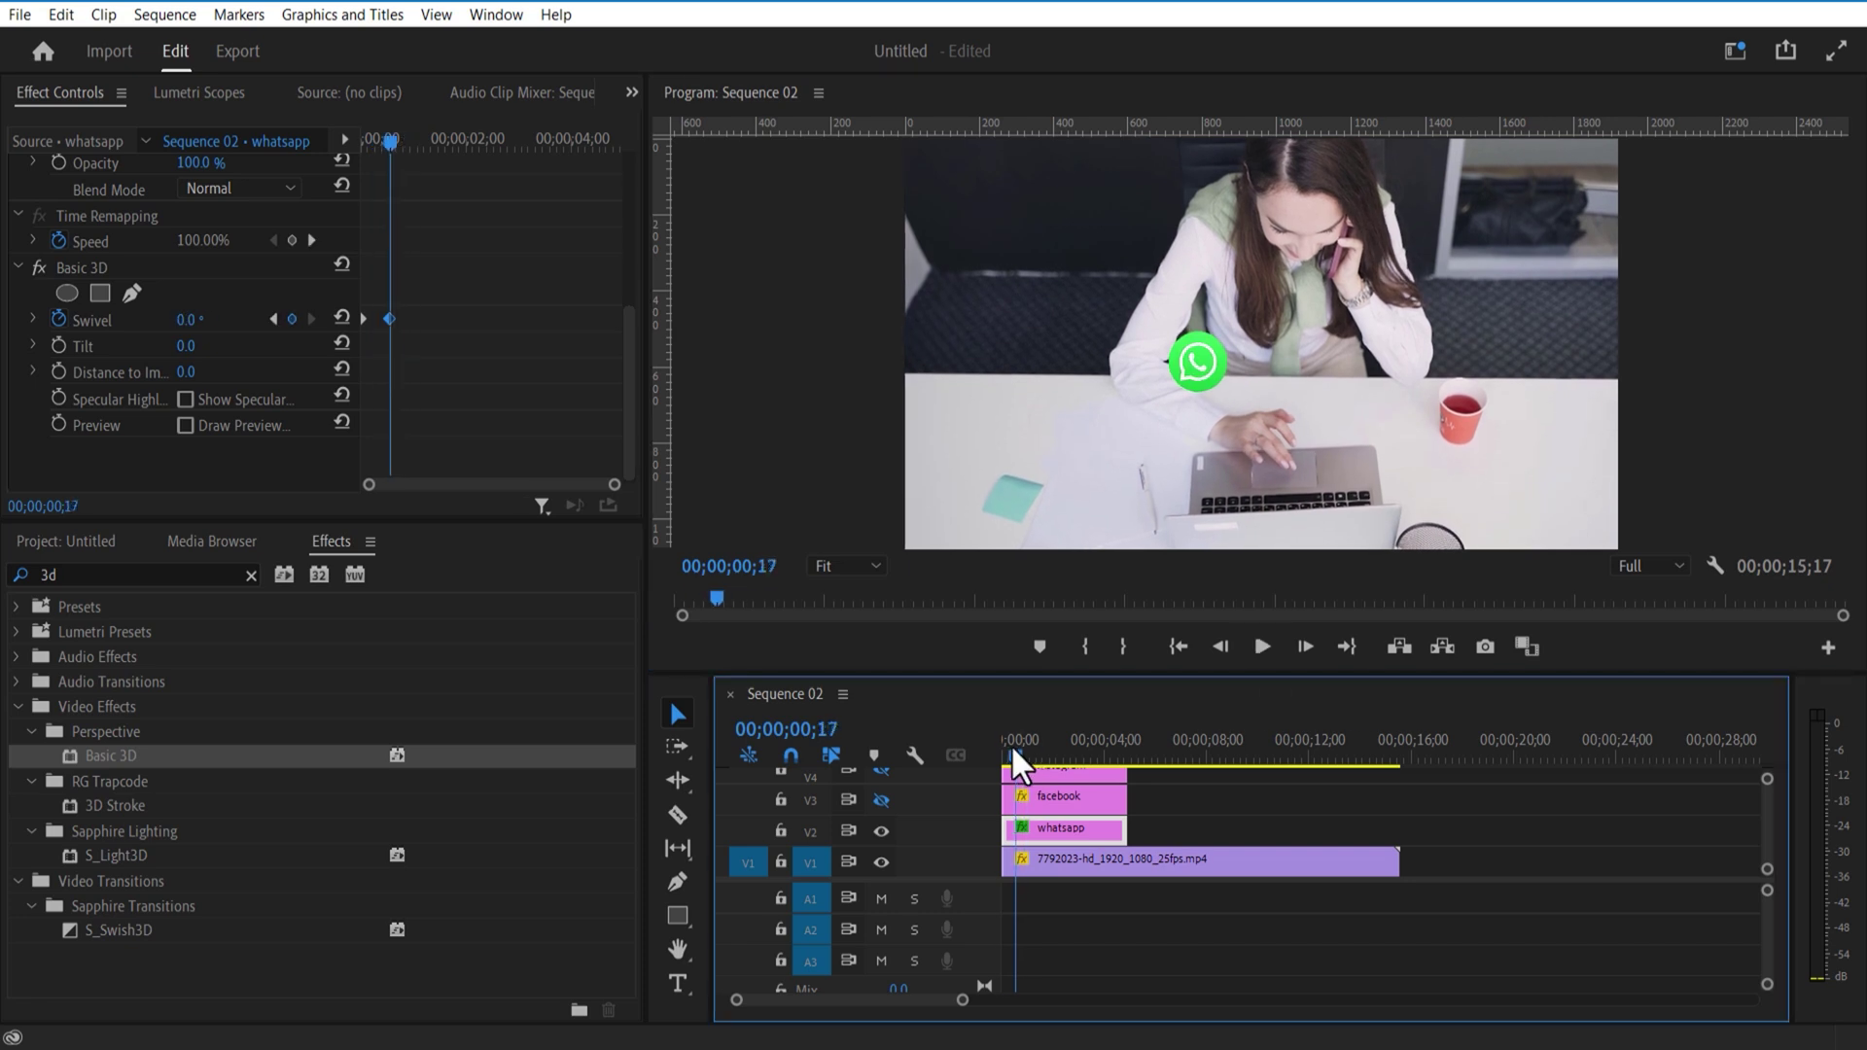
Step: Show the facebook track and keyframe its Position and Scale from the start, reaching vertical position 580 and Scale 4 at 00;00;00;10
click(1055, 798)
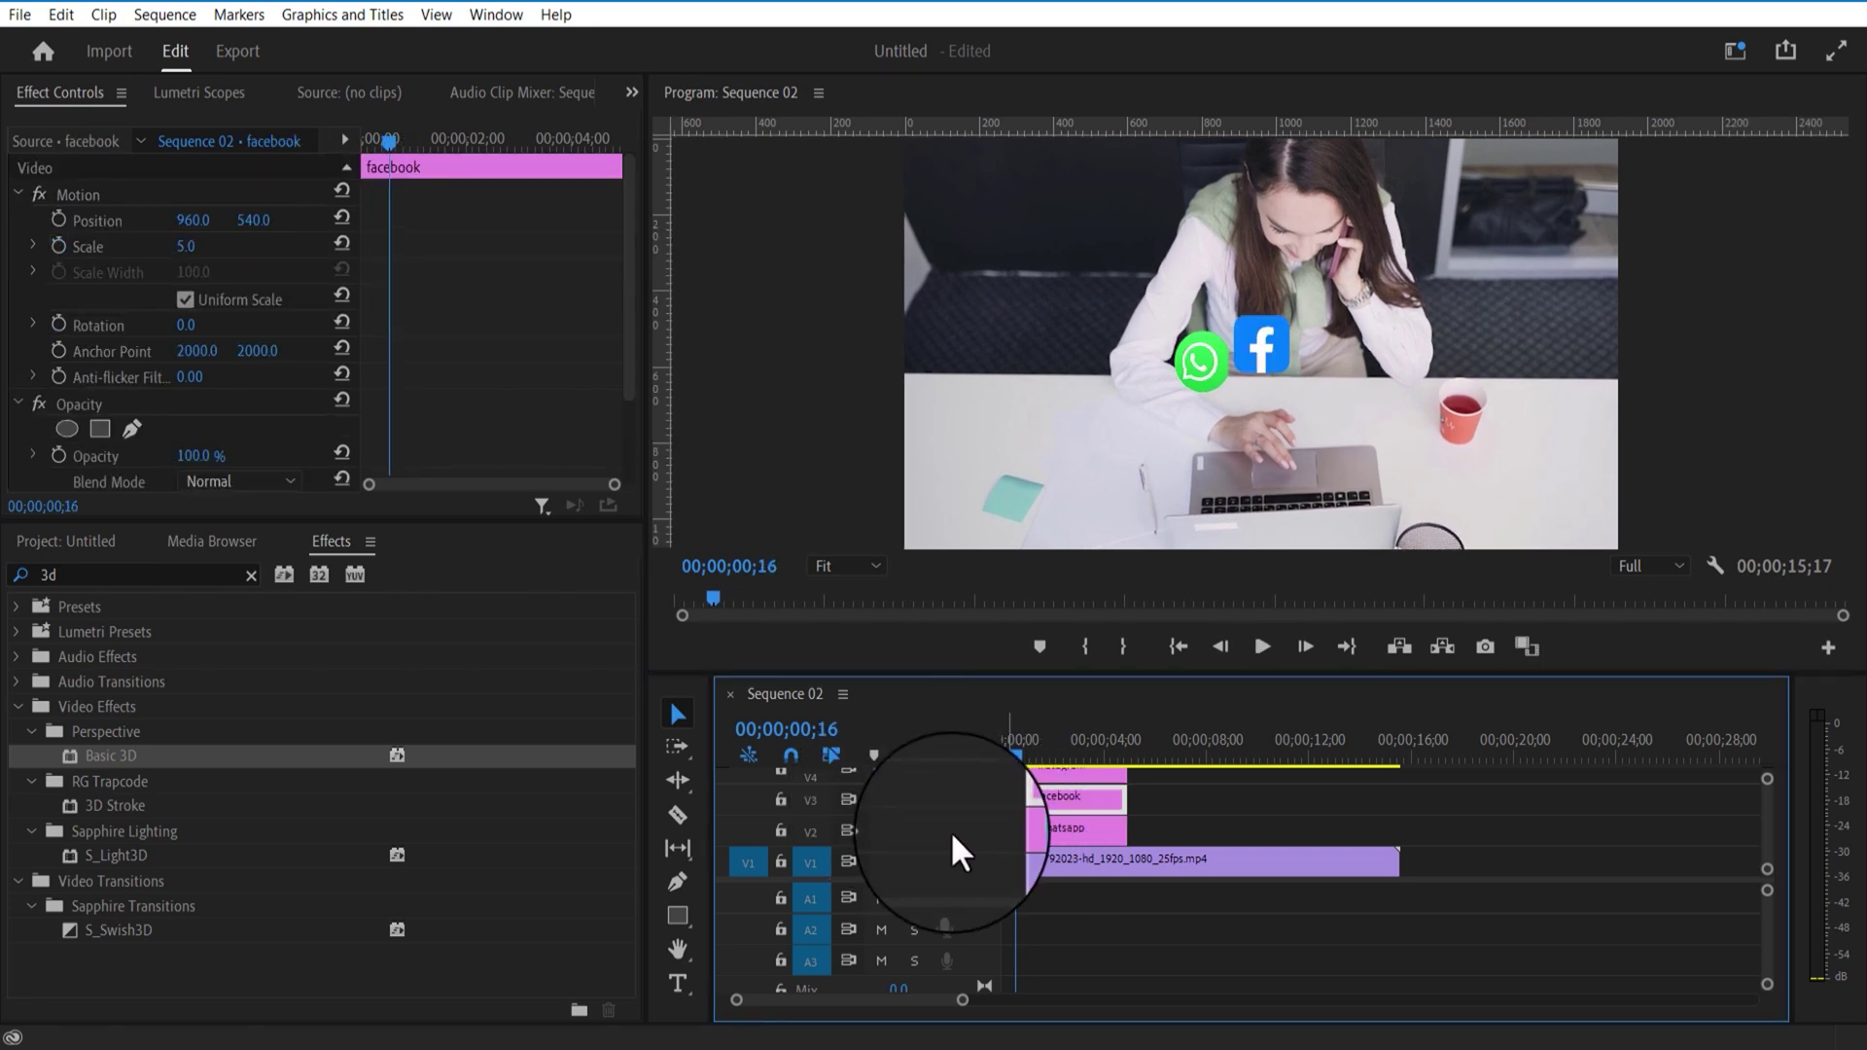
click(1025, 825)
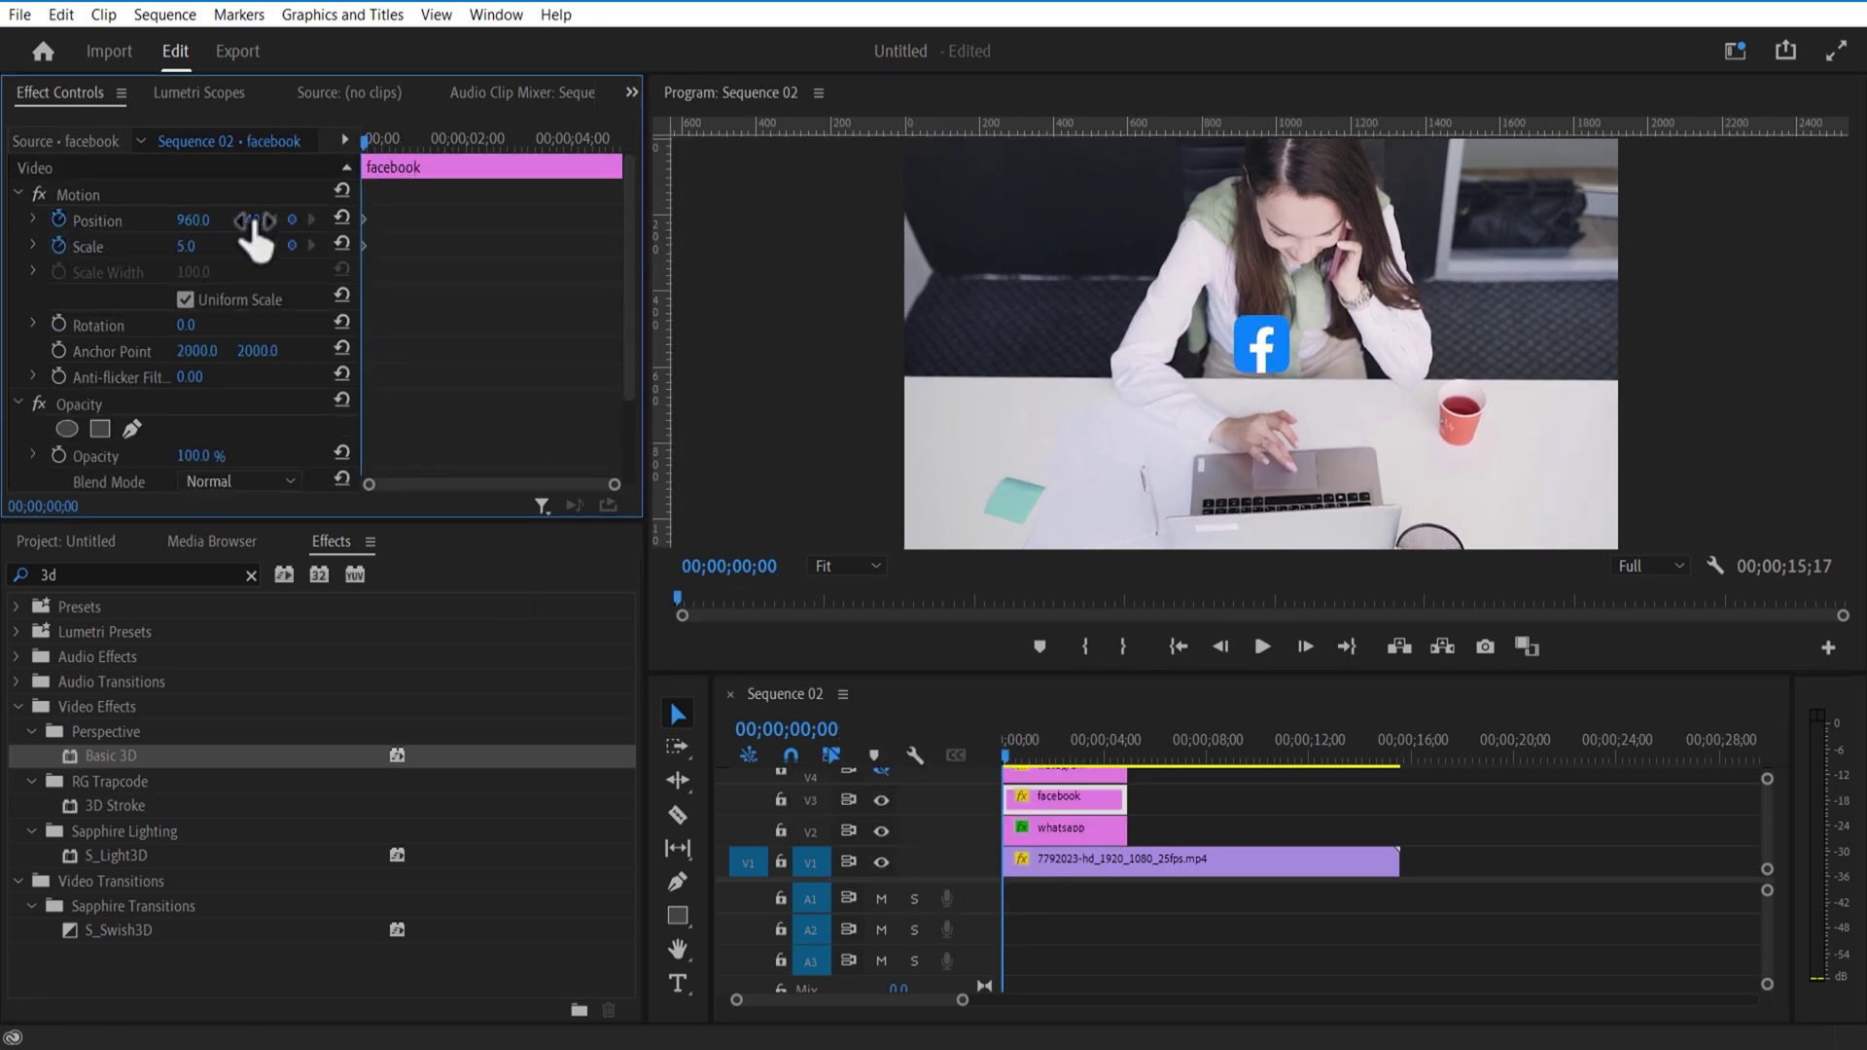
drag(365, 139, 375, 153)
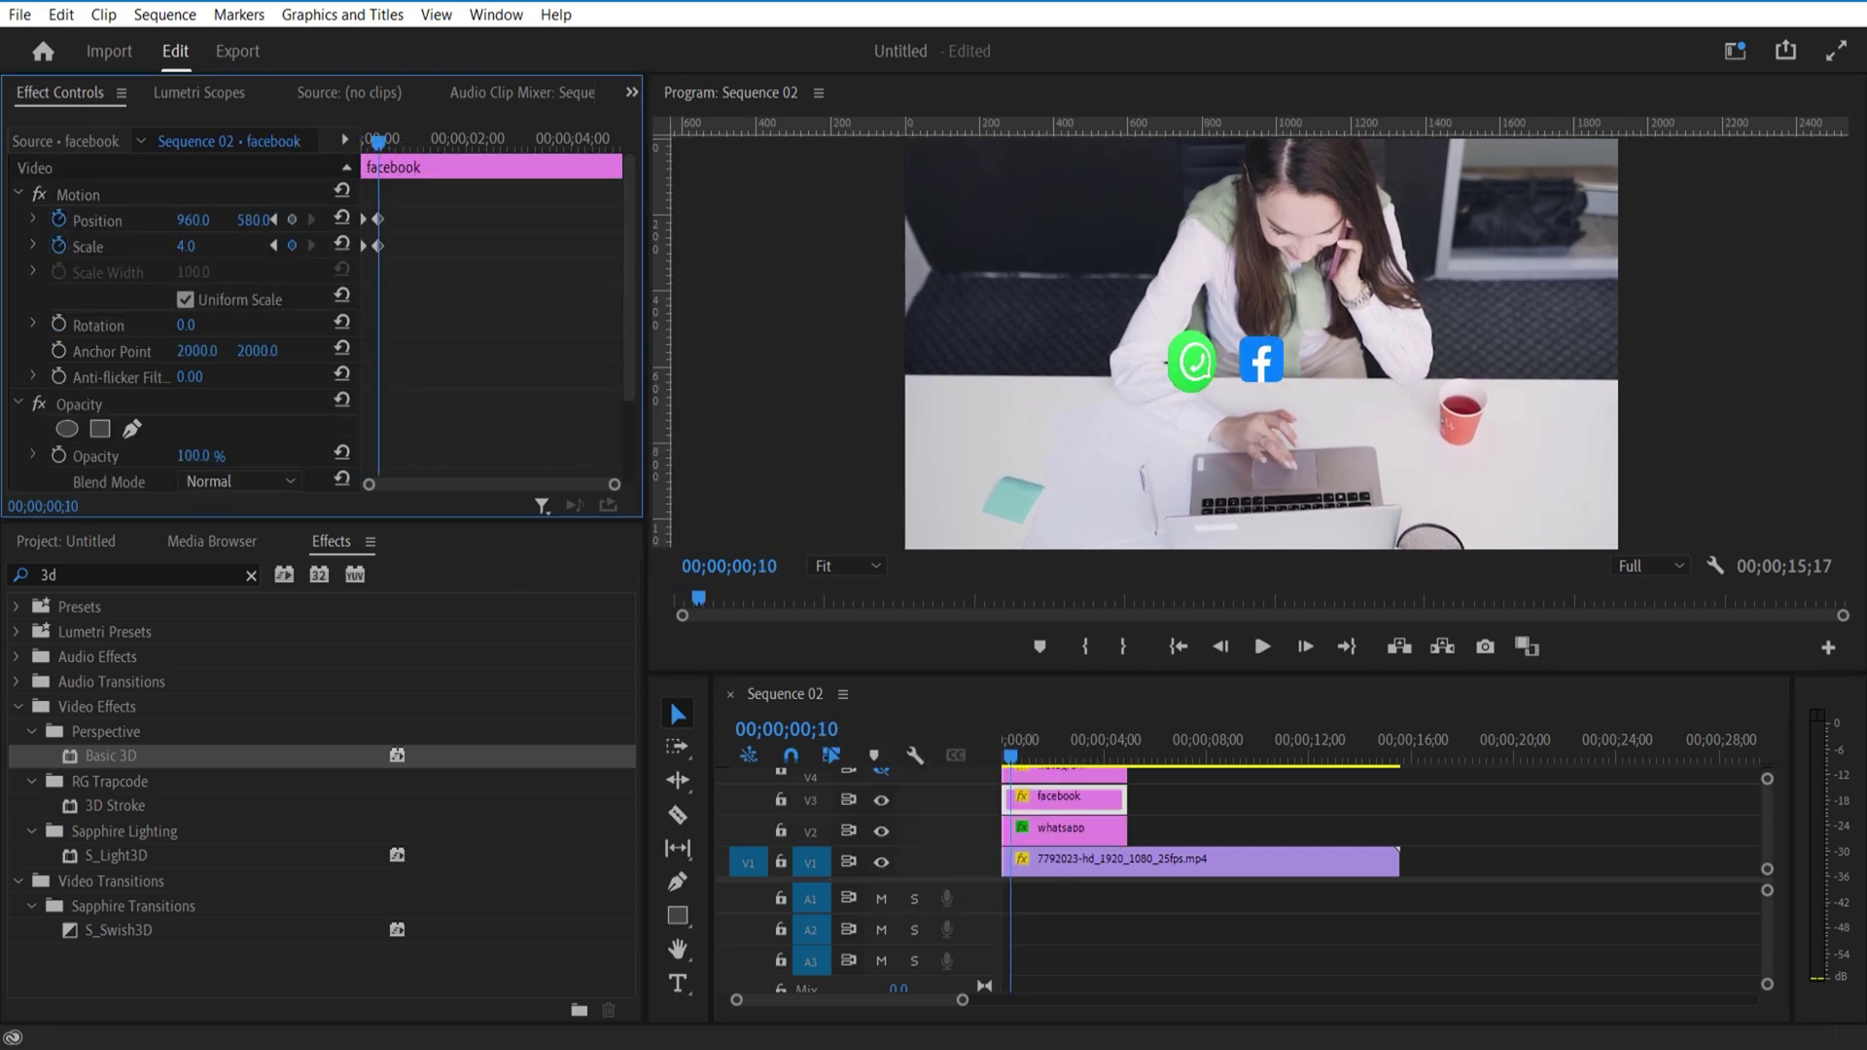
scroll(637, 418, down, 3)
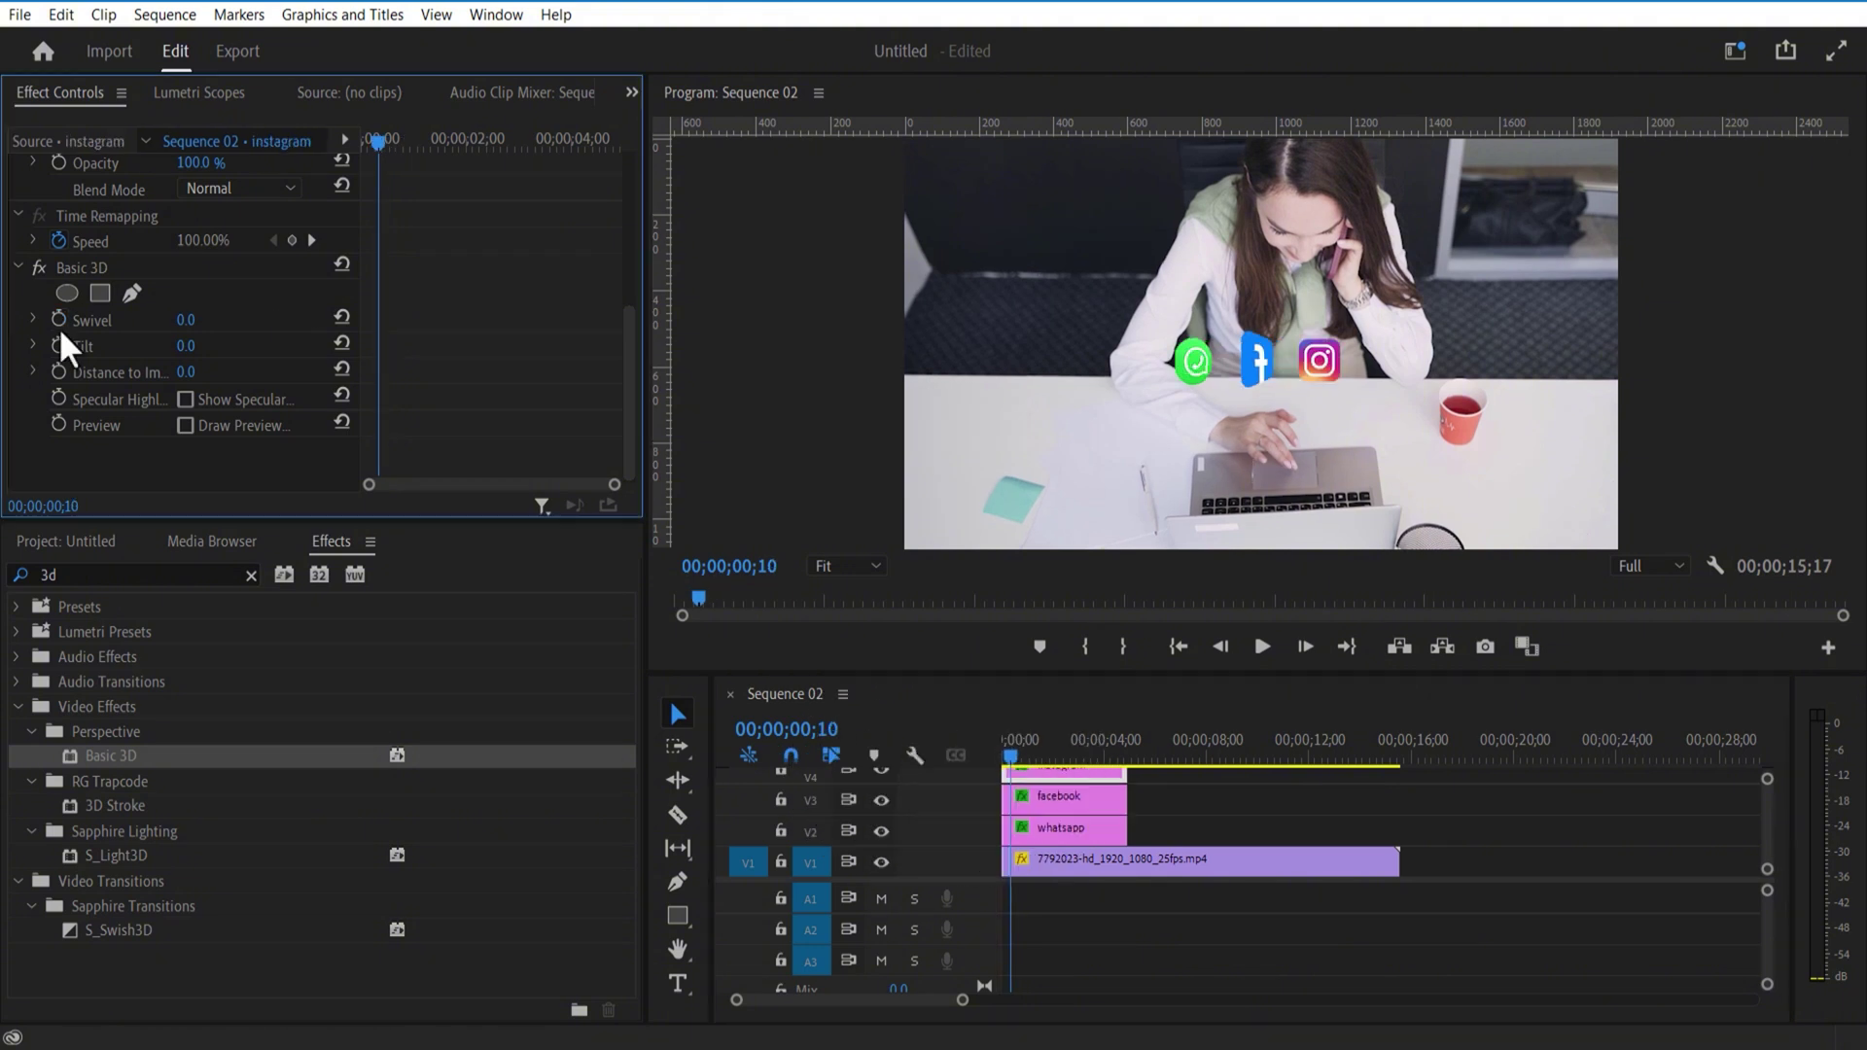
Step: Keyframe the instagram clip's Basic 3D Swivel from 350° at the start down to 0°, and play back the three-icon animation
scroll(389, 168, down, 3)
click(367, 150)
click(1263, 646)
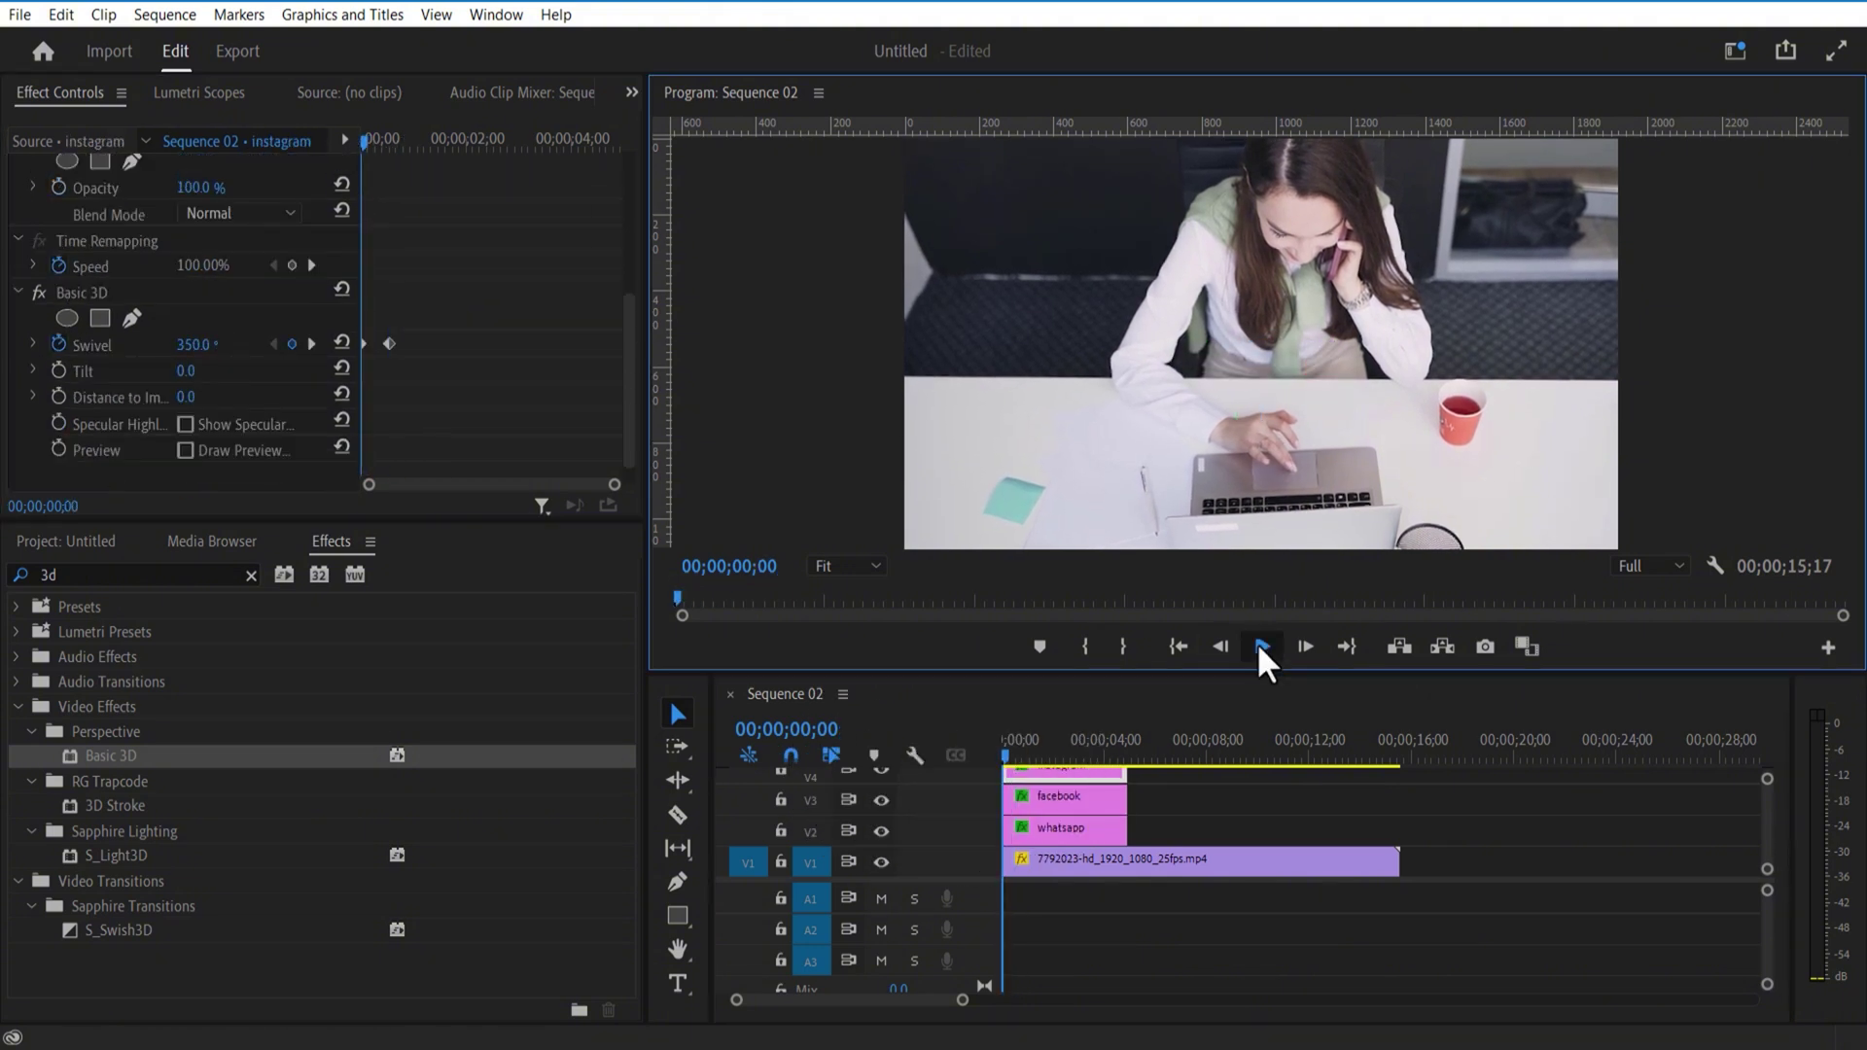
click(1262, 649)
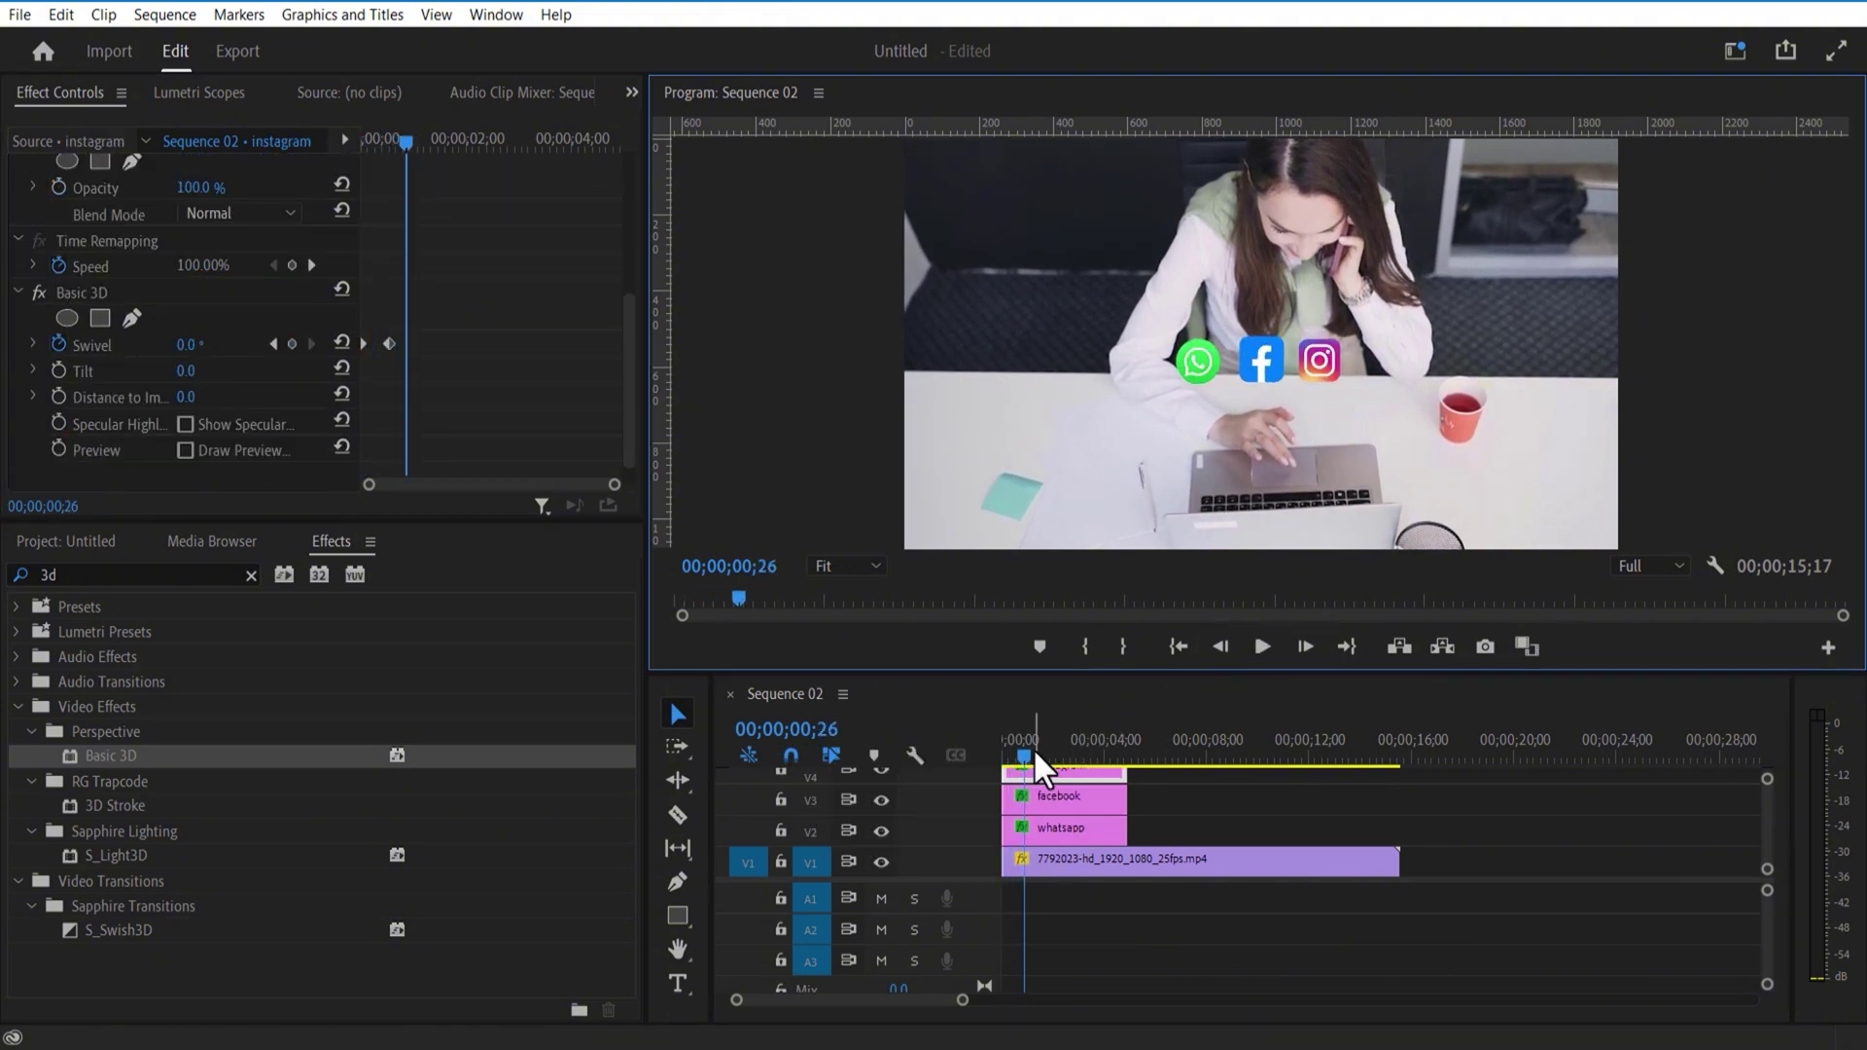
Step: At 00;00;00;04, set the instagram icon's horizontal position to 961.4
drag(1022, 749, 1007, 745)
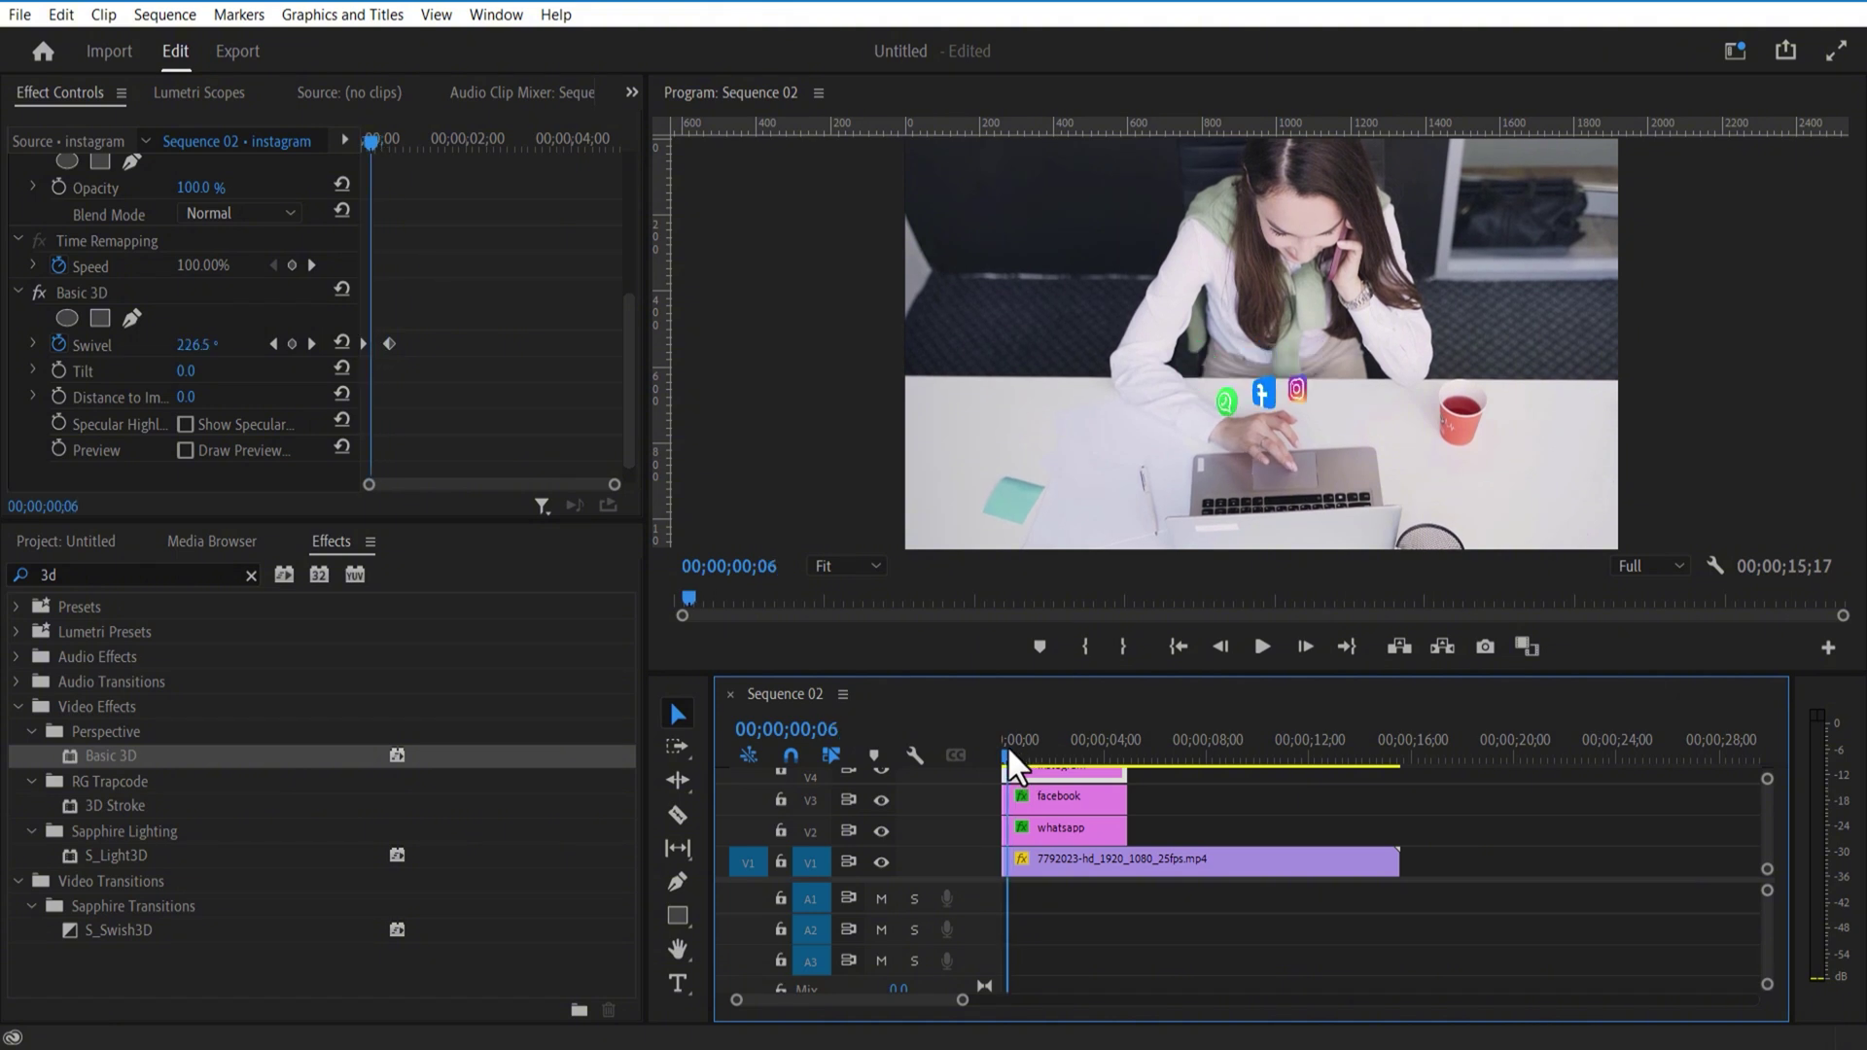
scroll(434, 224, up, 5)
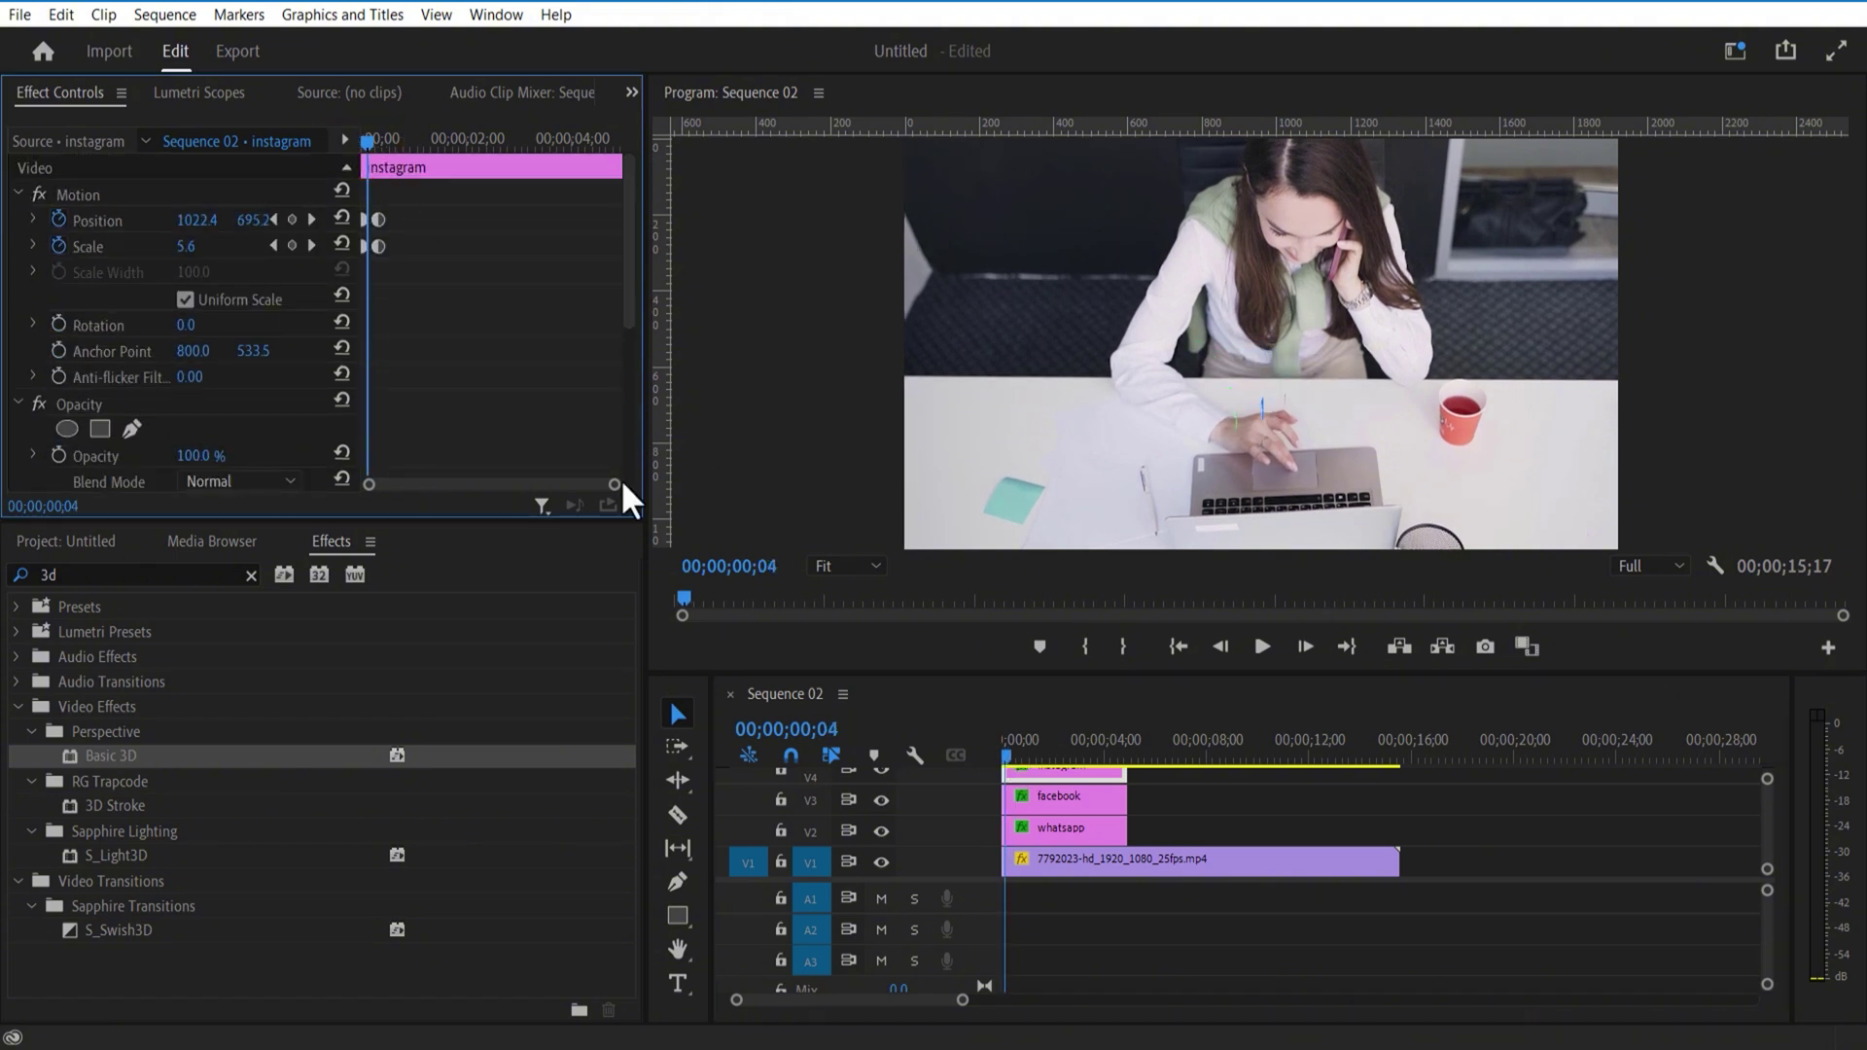
drag(208, 218, 149, 219)
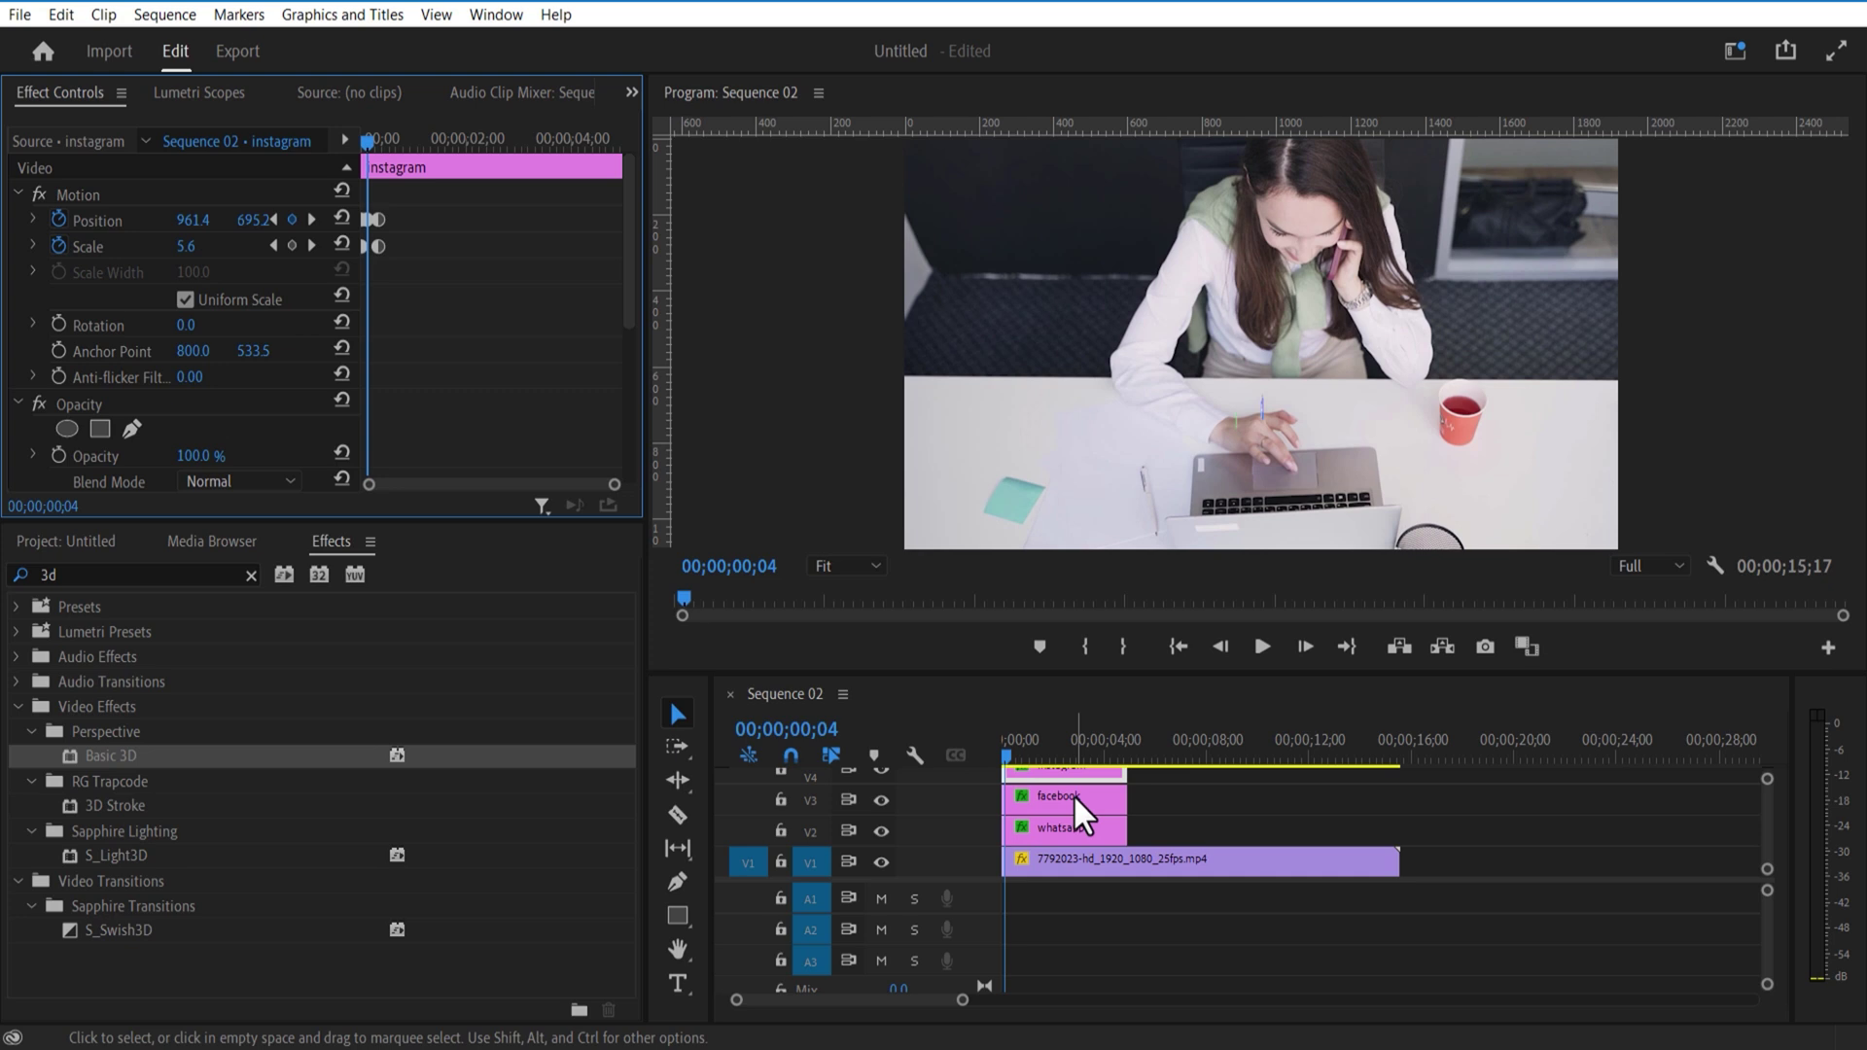
Step: At 00;00;00;04, set the whatsapp icon's horizontal position to 956.6 and play back the animation
click(1054, 834)
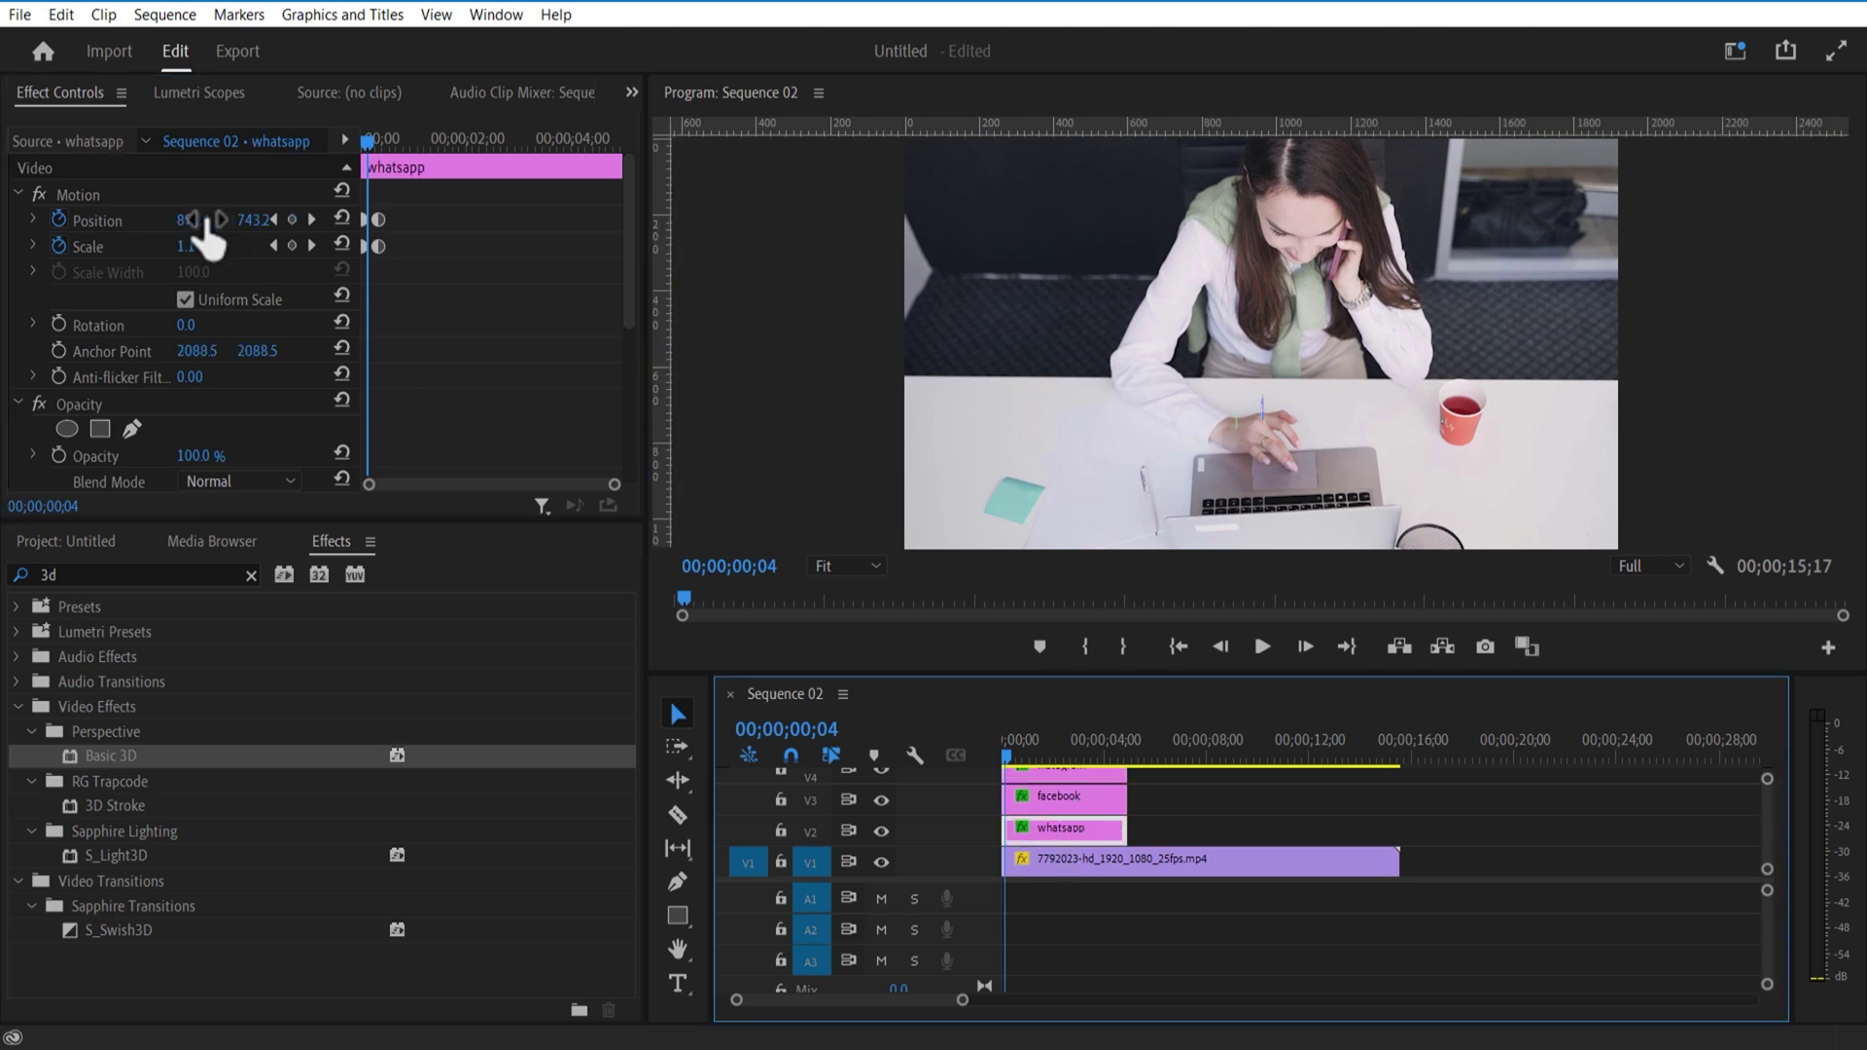
drag(207, 236, 359, 175)
key(space)
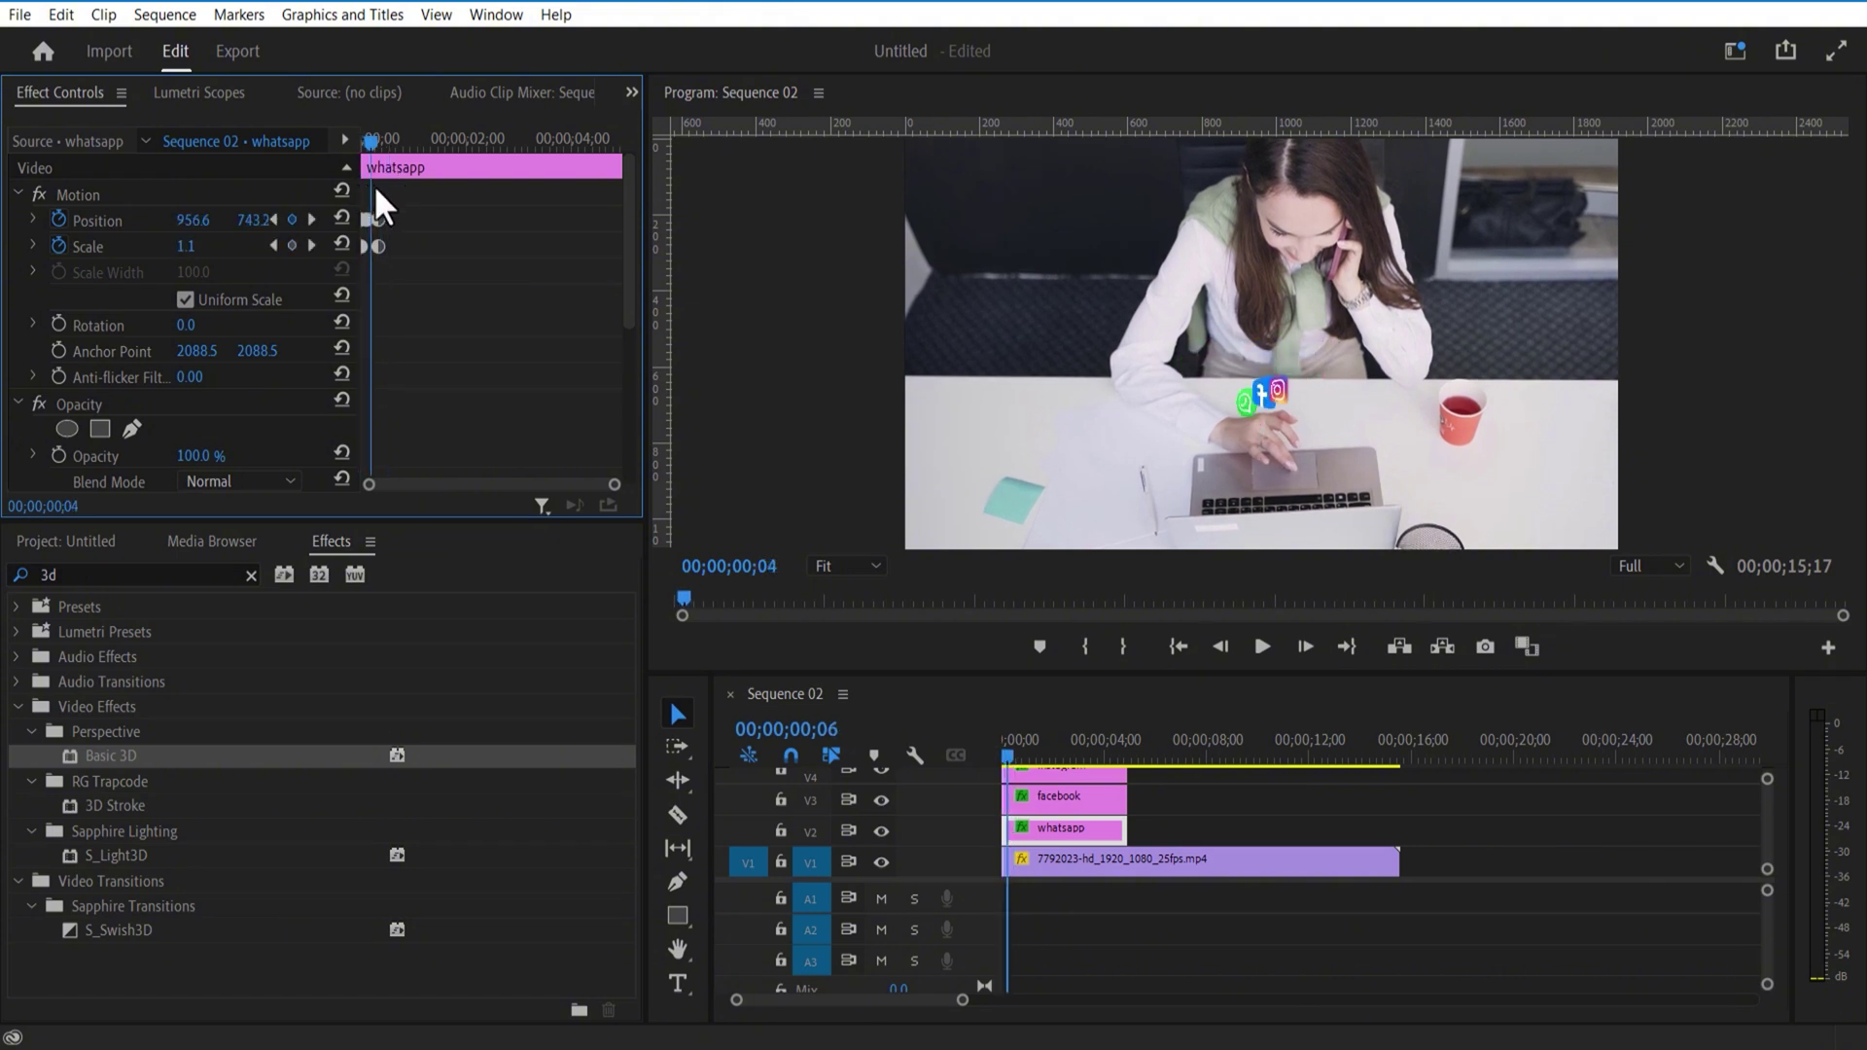
Step: Find the Brightness & Contrast effect with "bright", apply it to the background video clip, and set Brightness to -53
click(160, 574)
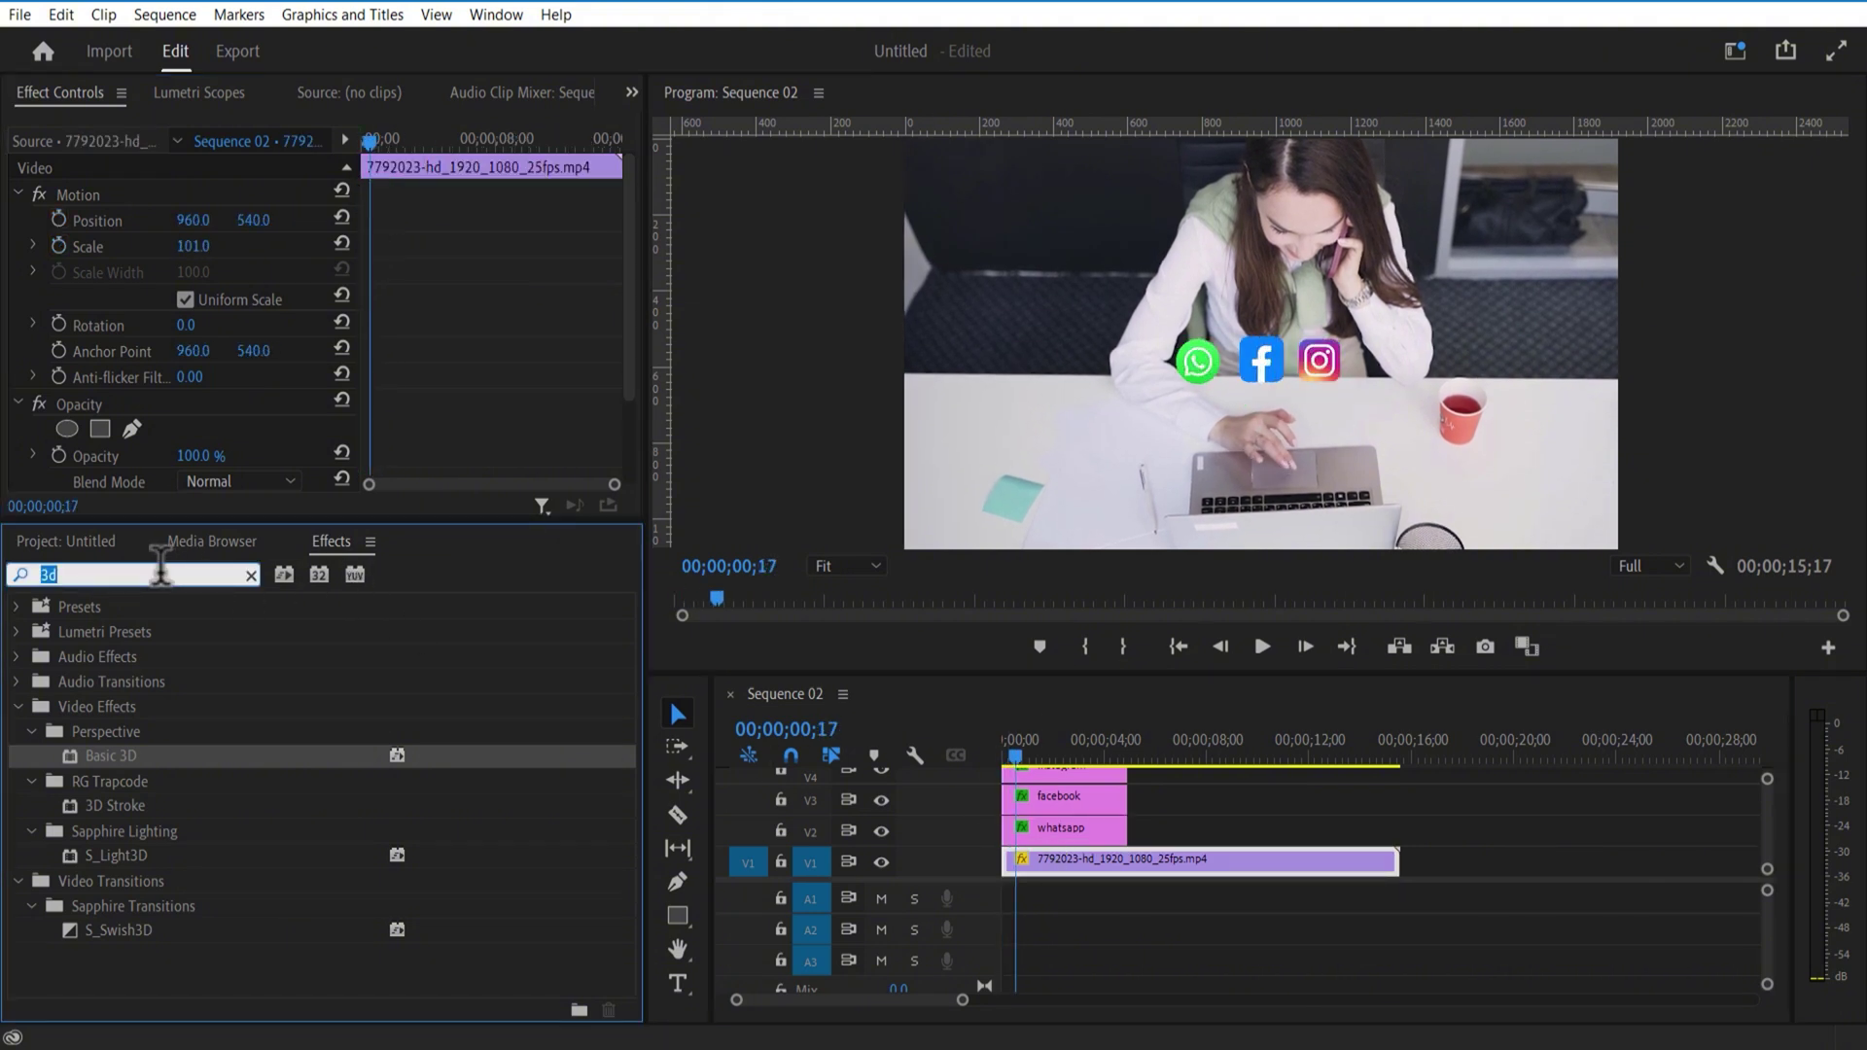
key(BackSpace)
text(bright)
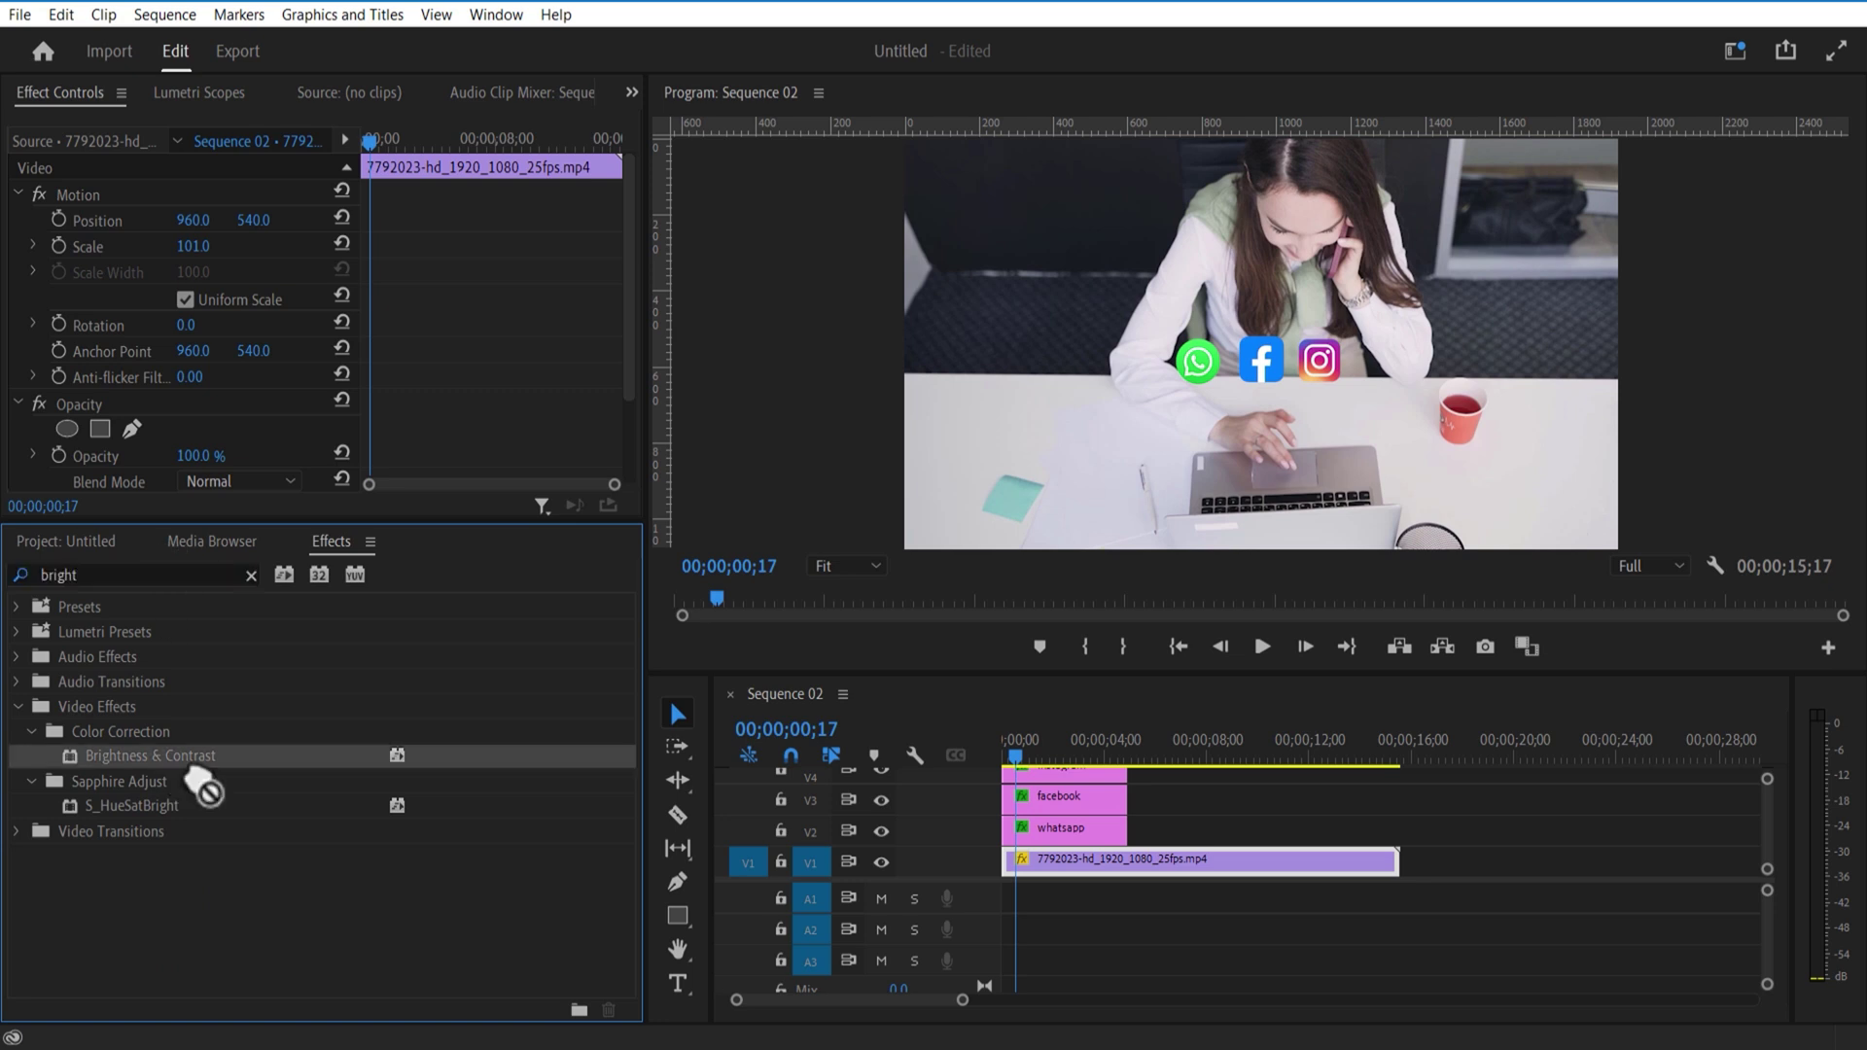
drag(195, 763, 1046, 869)
drag(633, 312, 633, 467)
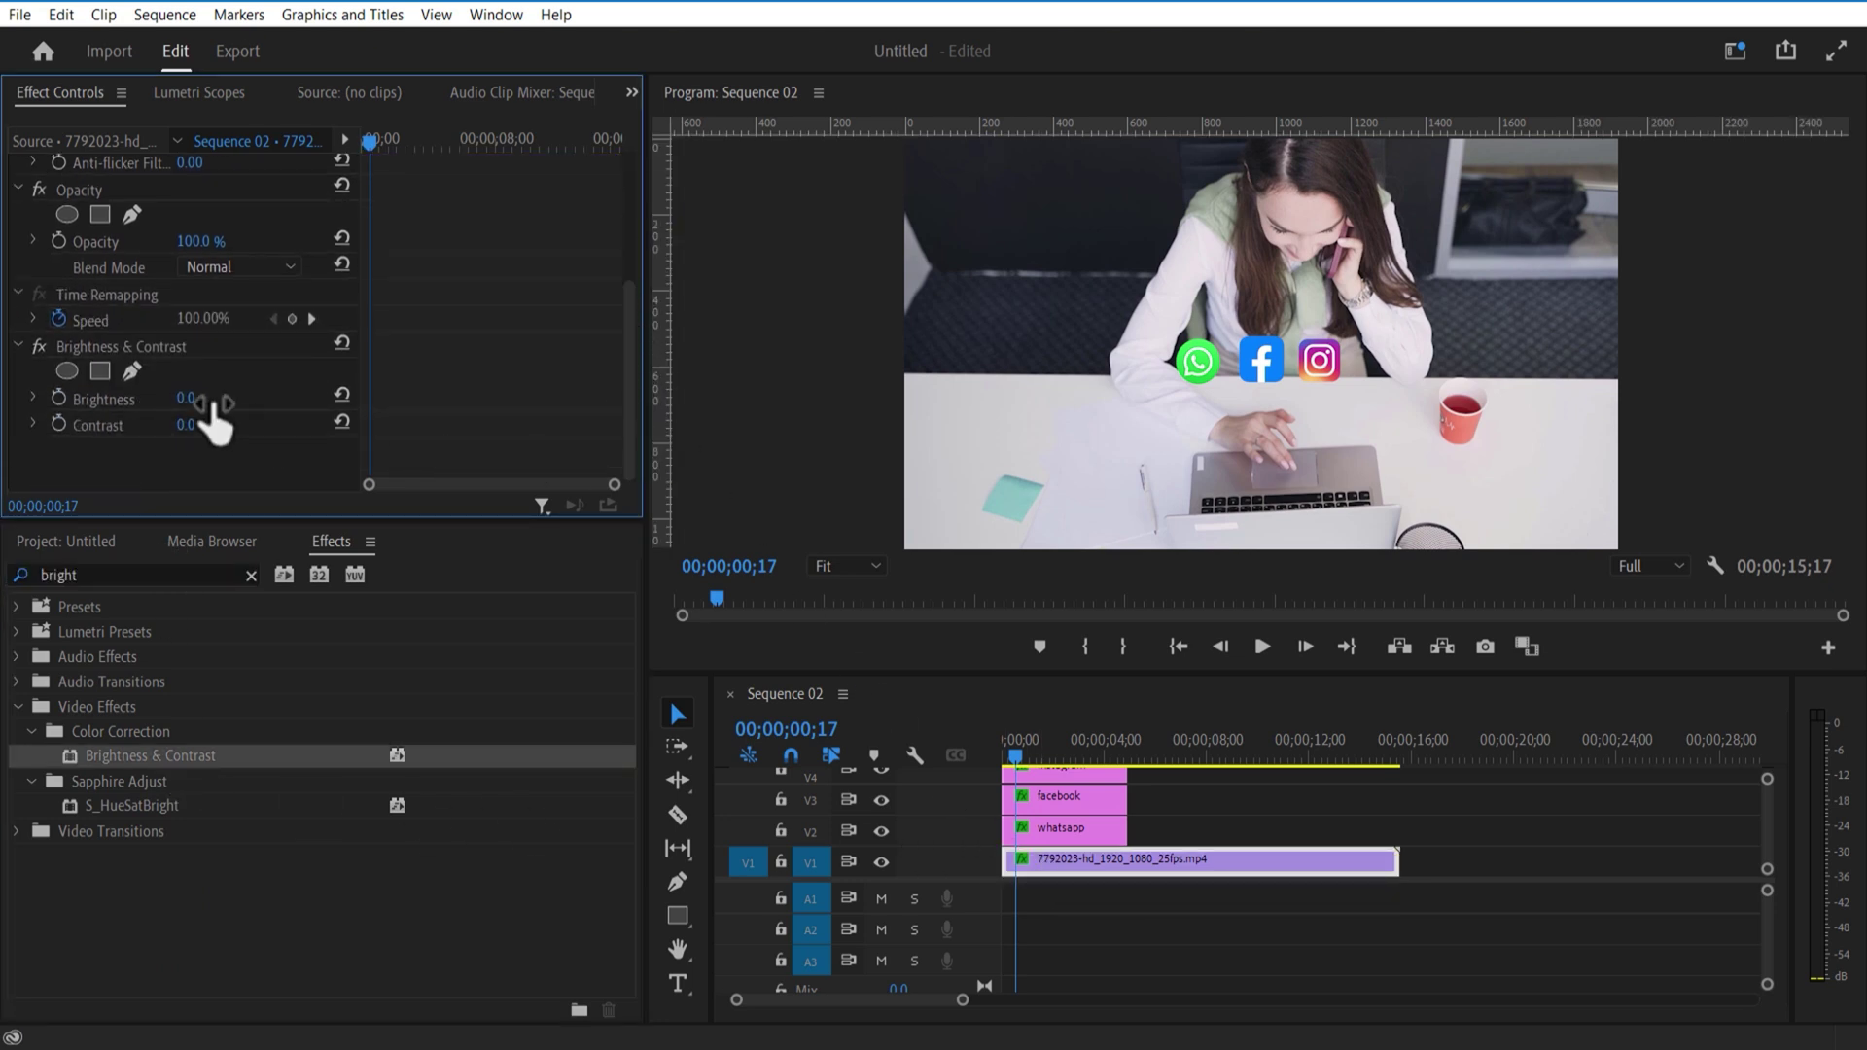
drag(209, 399, 157, 399)
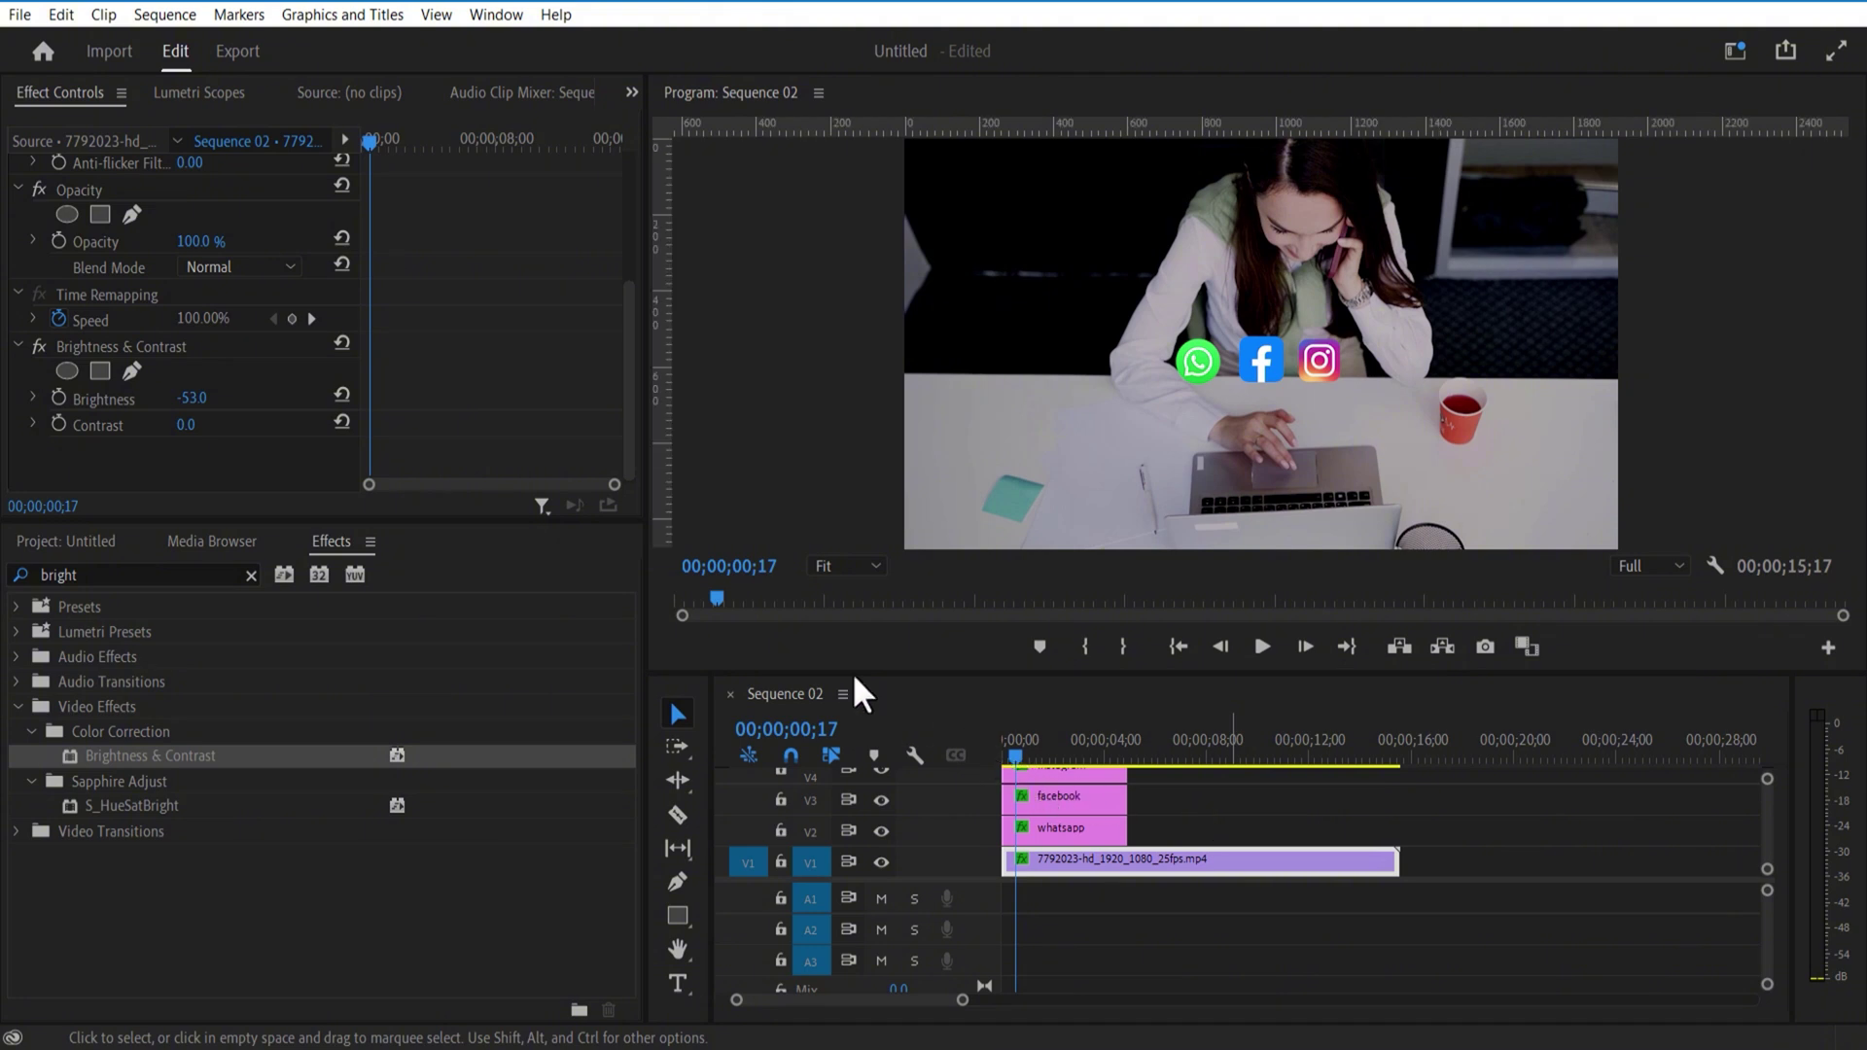
Step: Change the whatsapp clip's opacity blend mode to Hard Light
click(1067, 827)
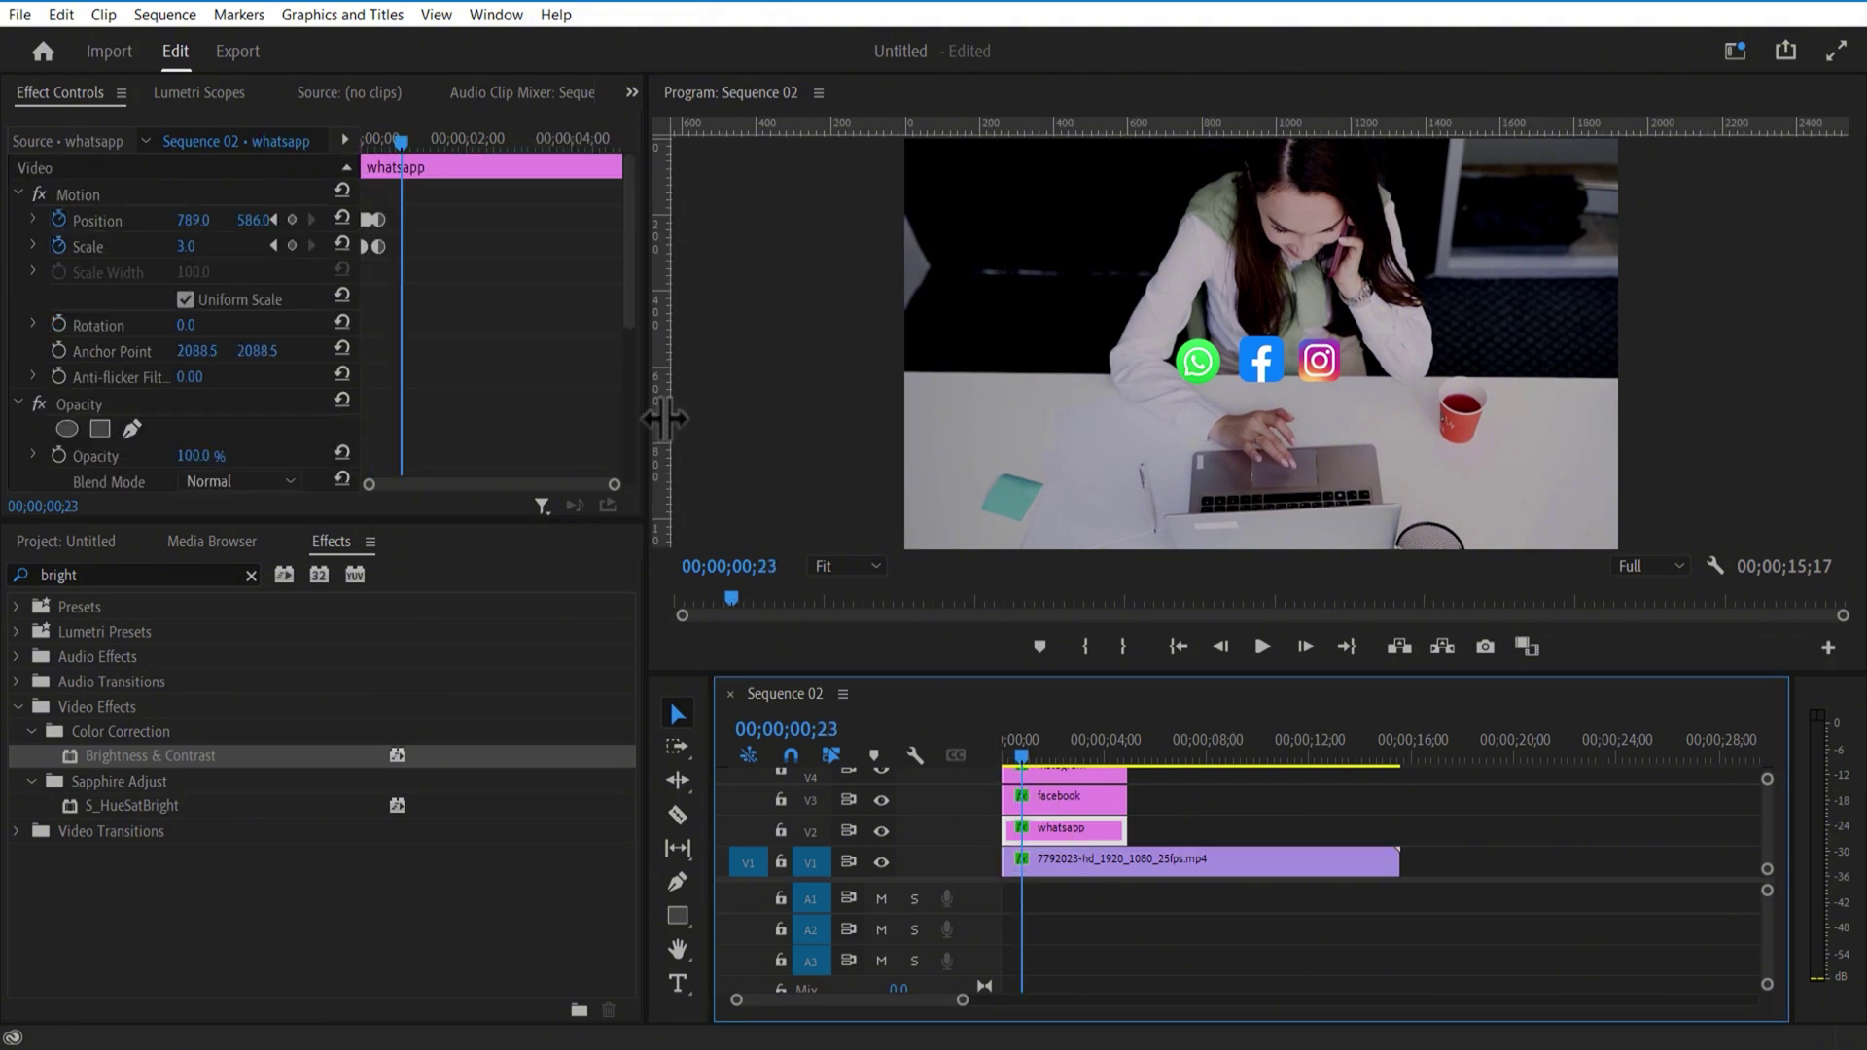
drag(630, 302, 630, 330)
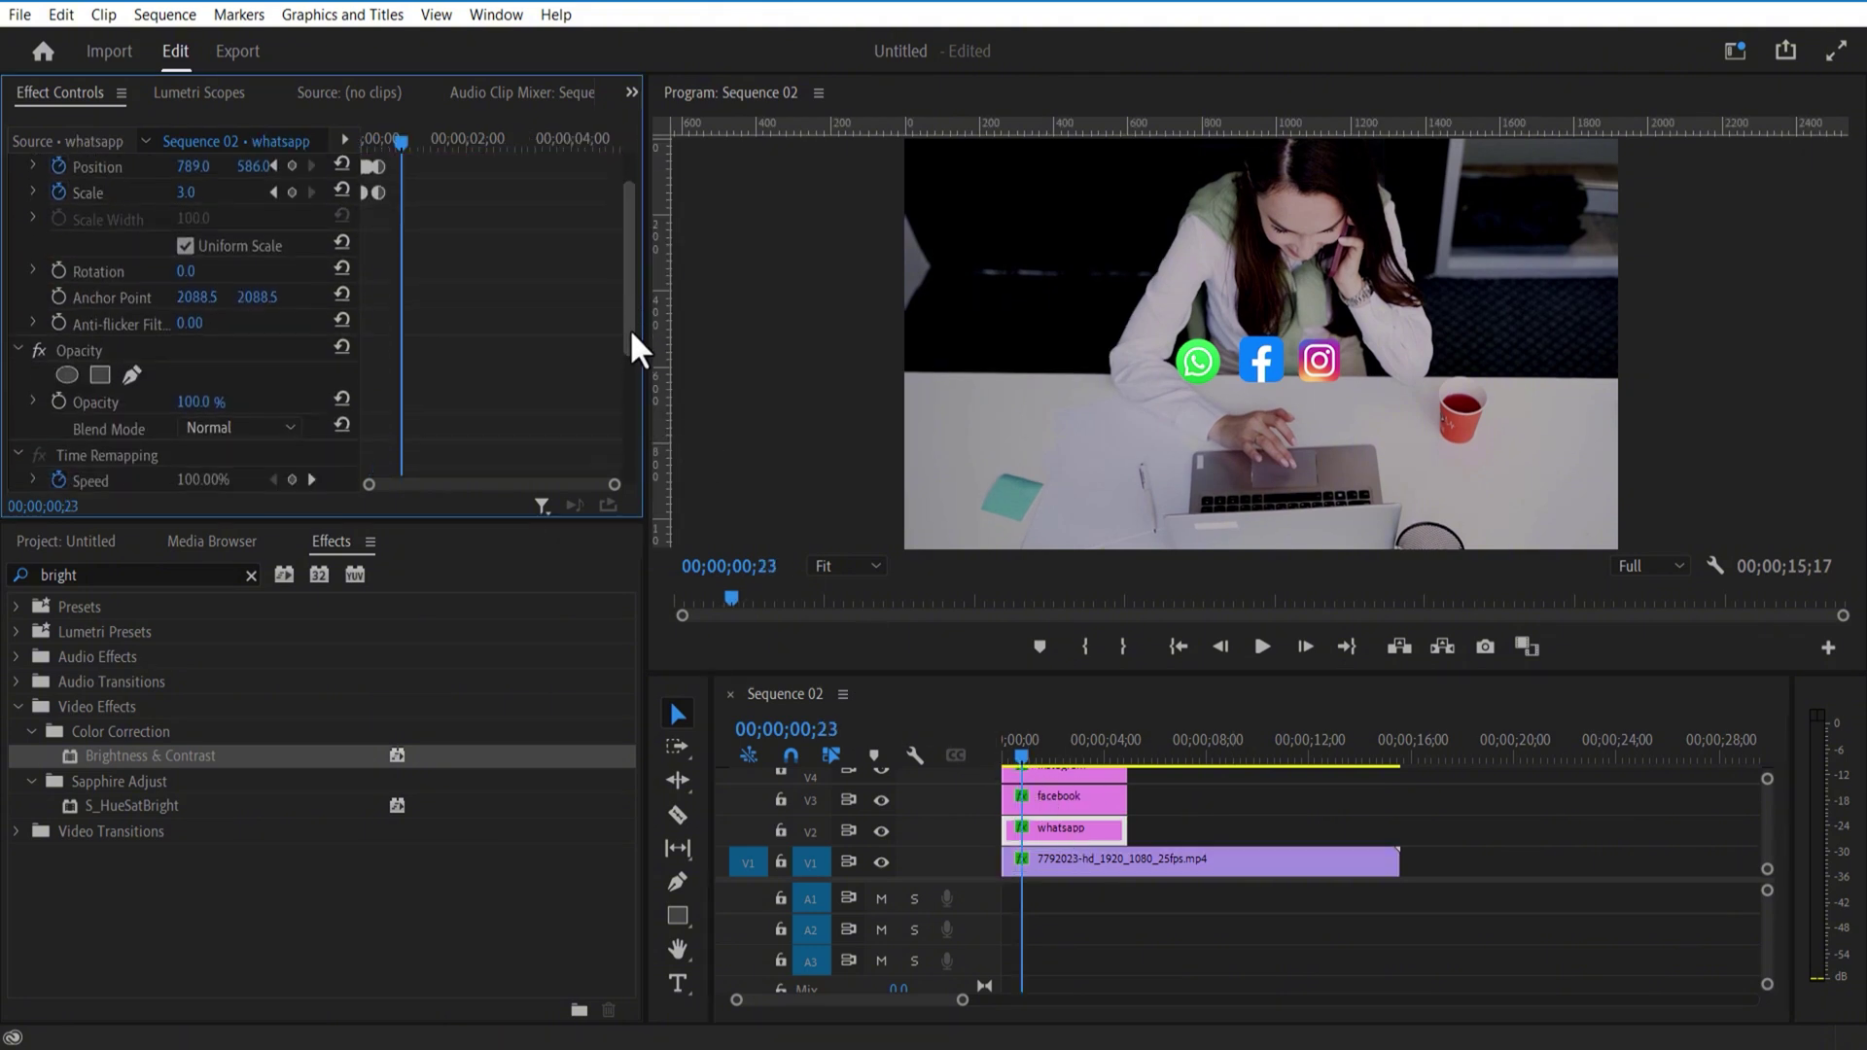
click(249, 420)
click(255, 681)
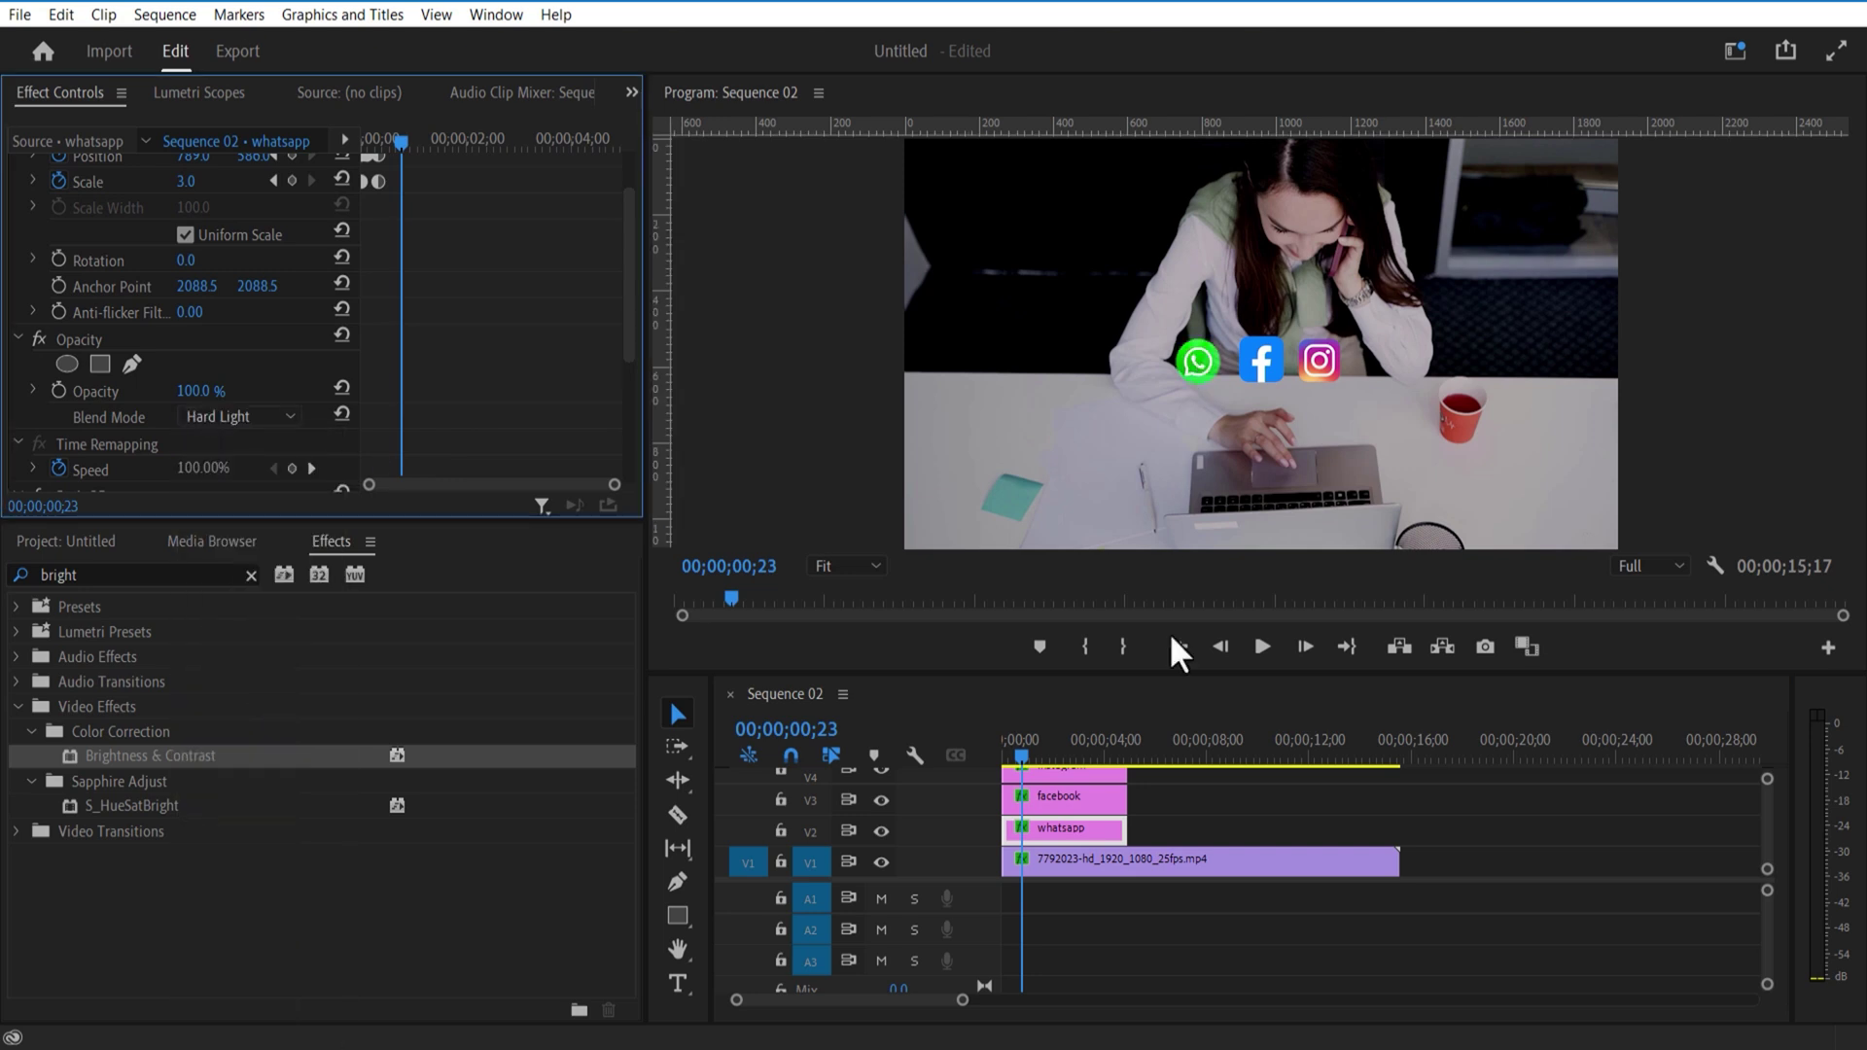
Step: Change the facebook clip's opacity blend mode to Hard Light
click(1054, 801)
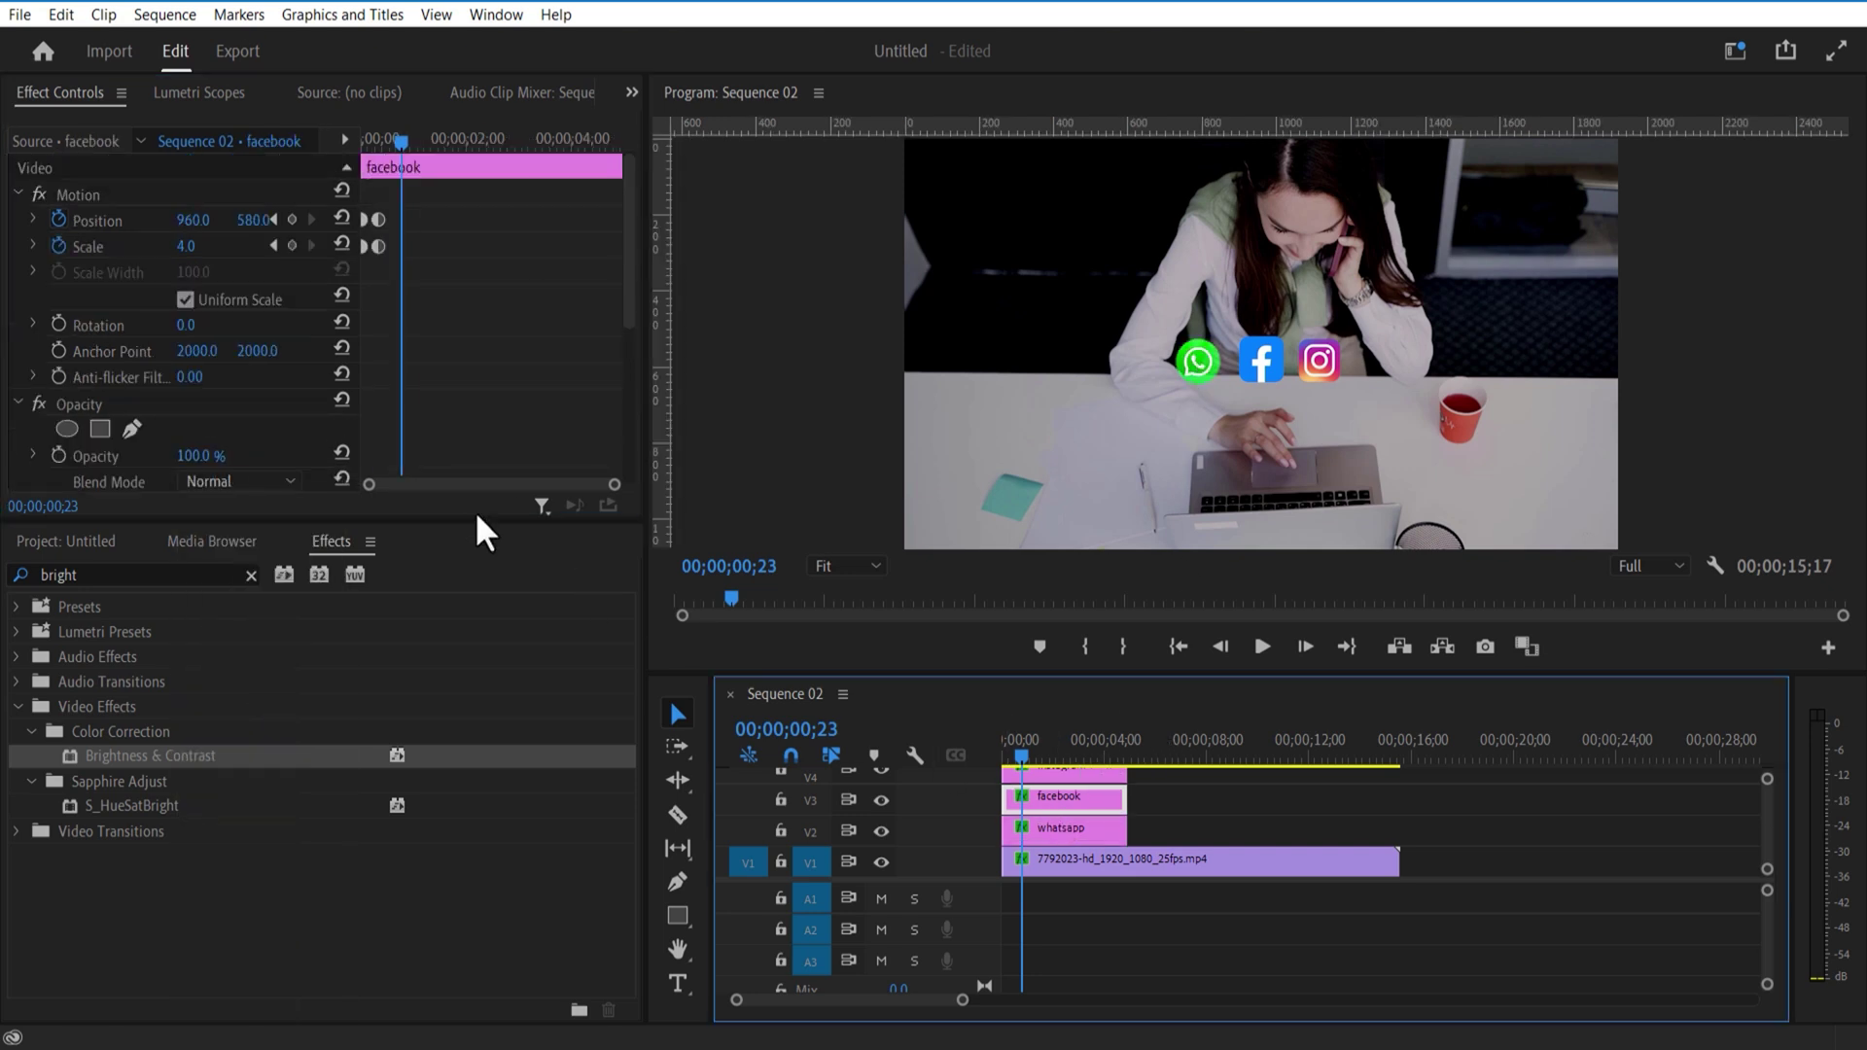
drag(630, 301, 631, 341)
click(256, 379)
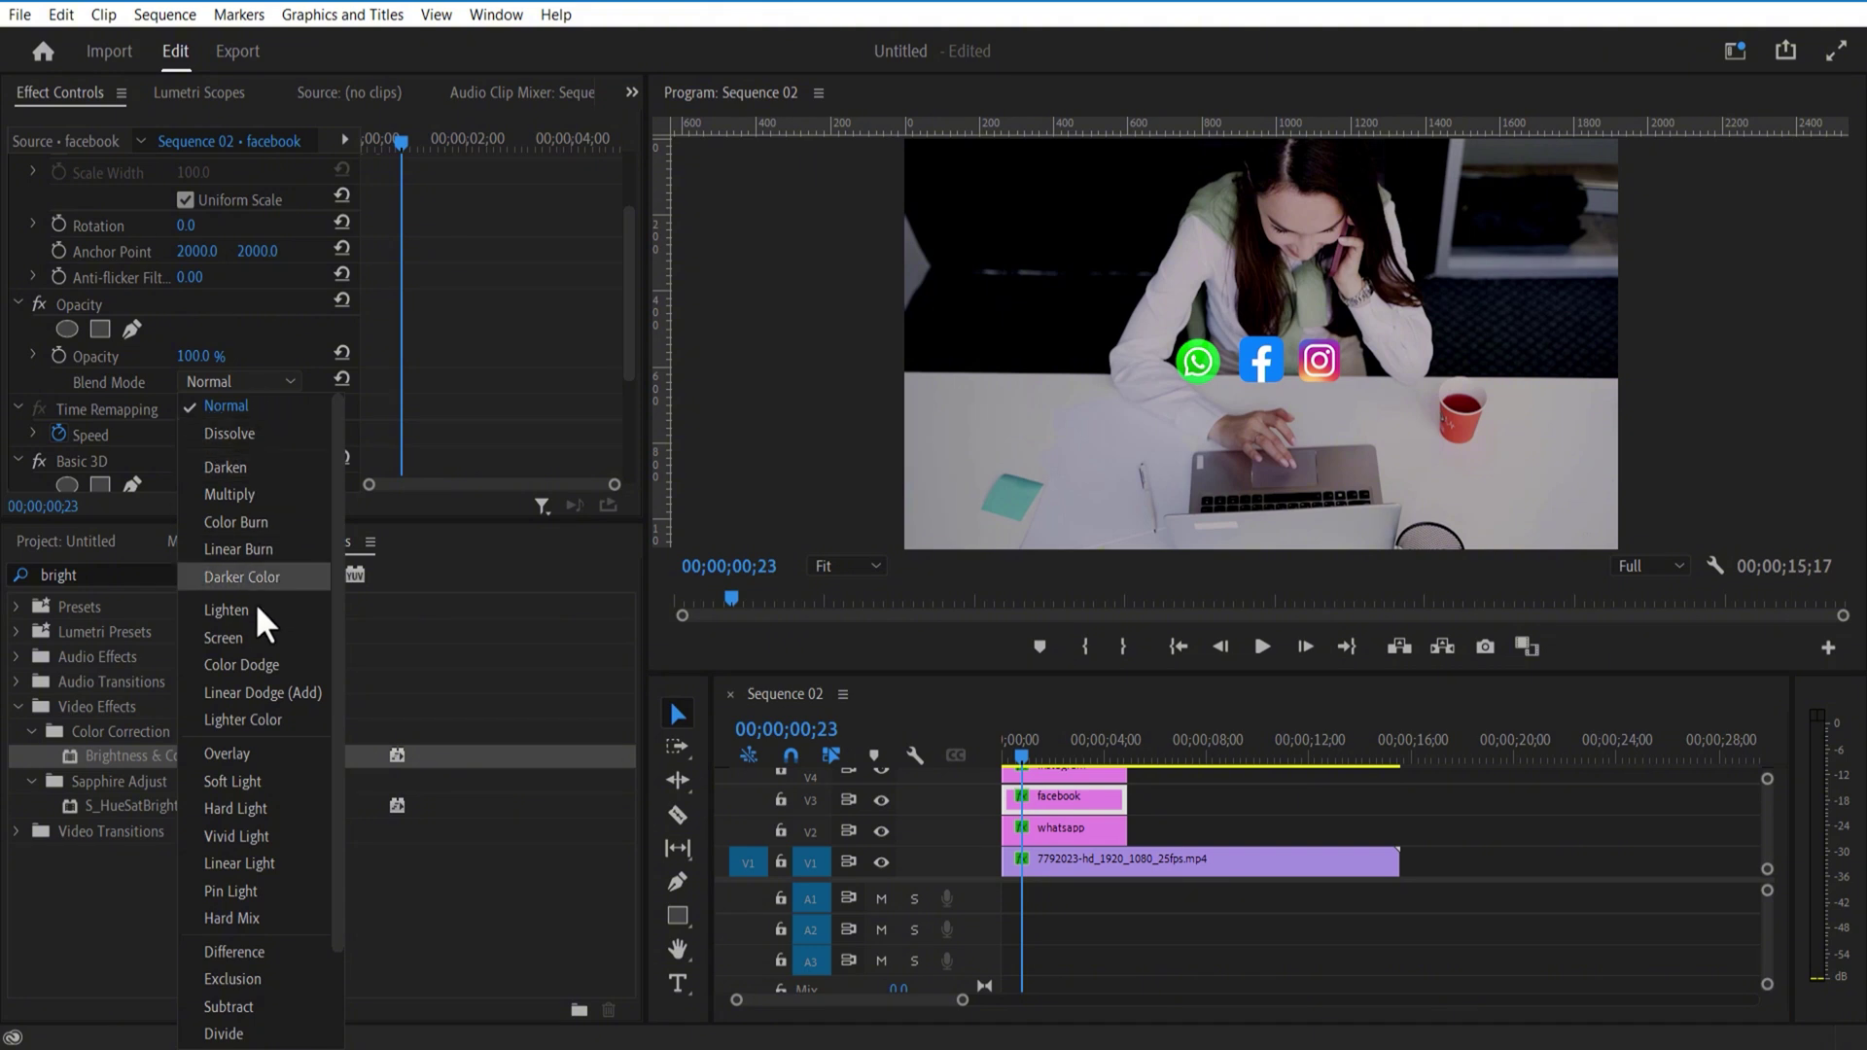
click(241, 805)
Step: Change the instagram clip's opacity blend mode to Hard Light
click(1033, 776)
drag(631, 185, 632, 317)
click(241, 188)
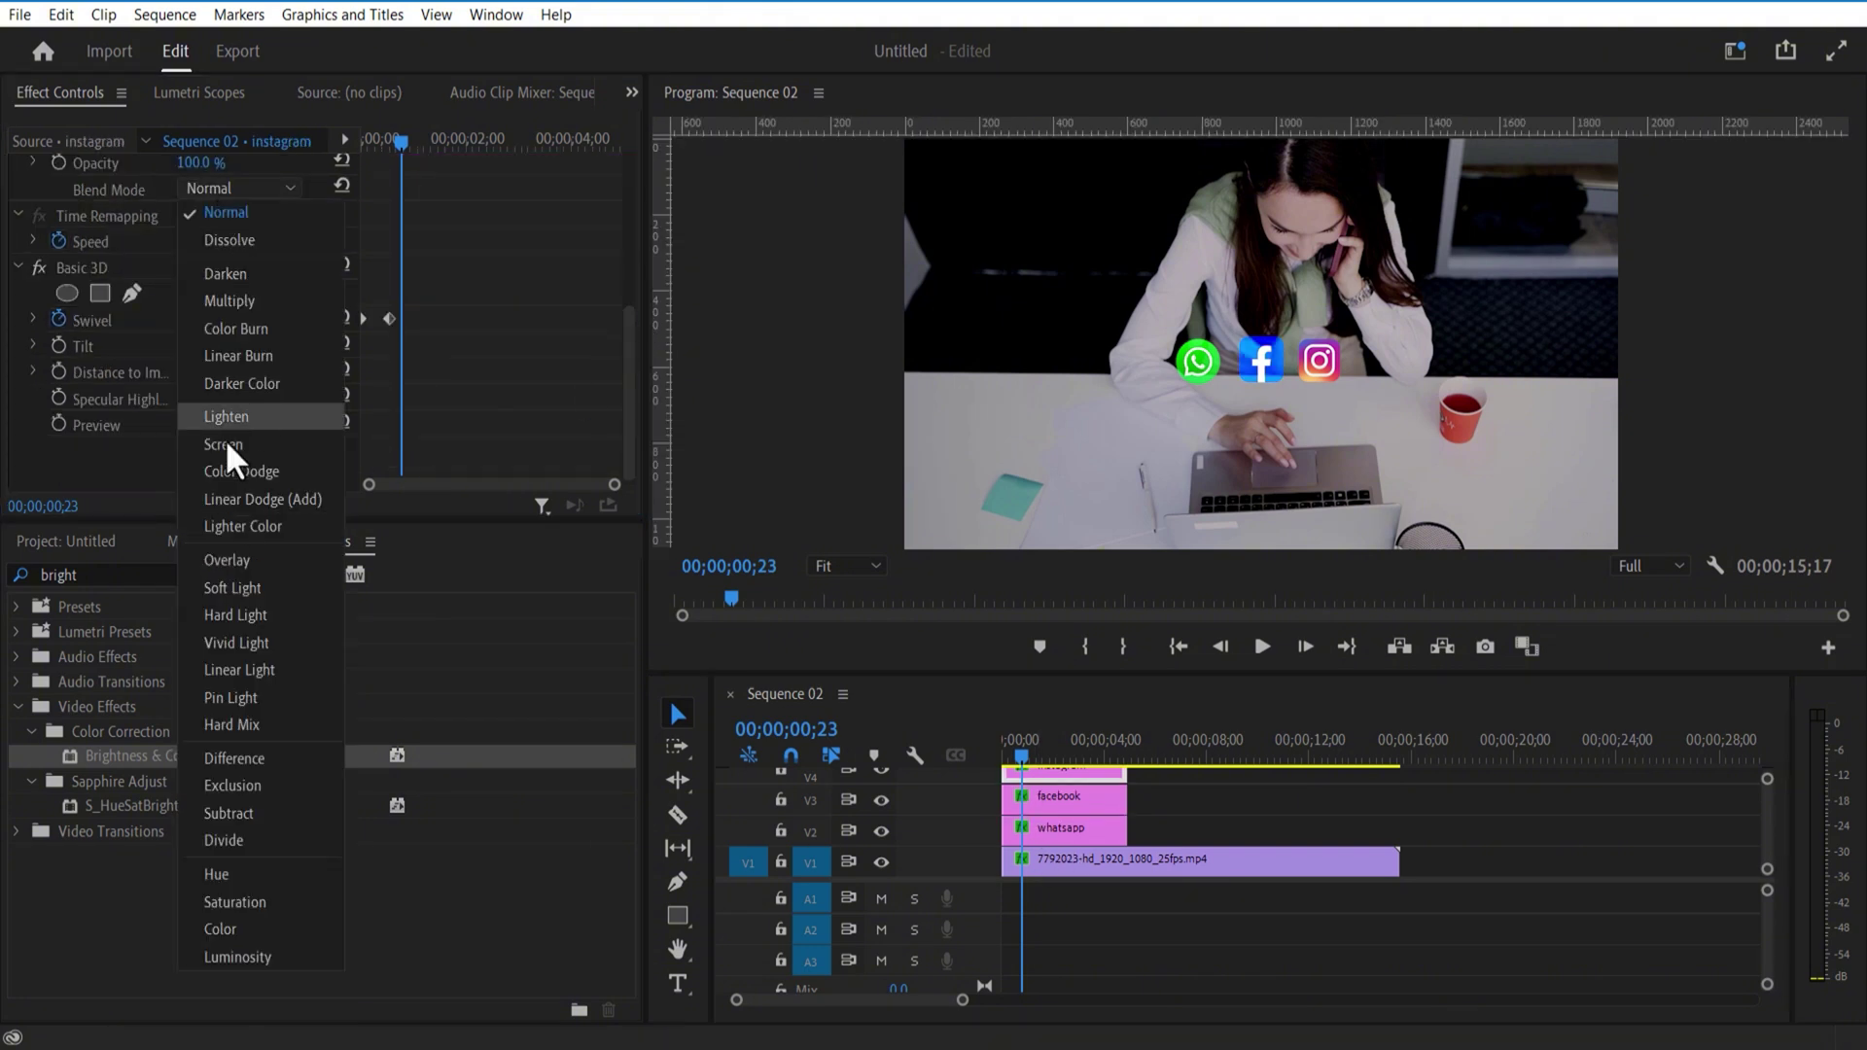
click(237, 616)
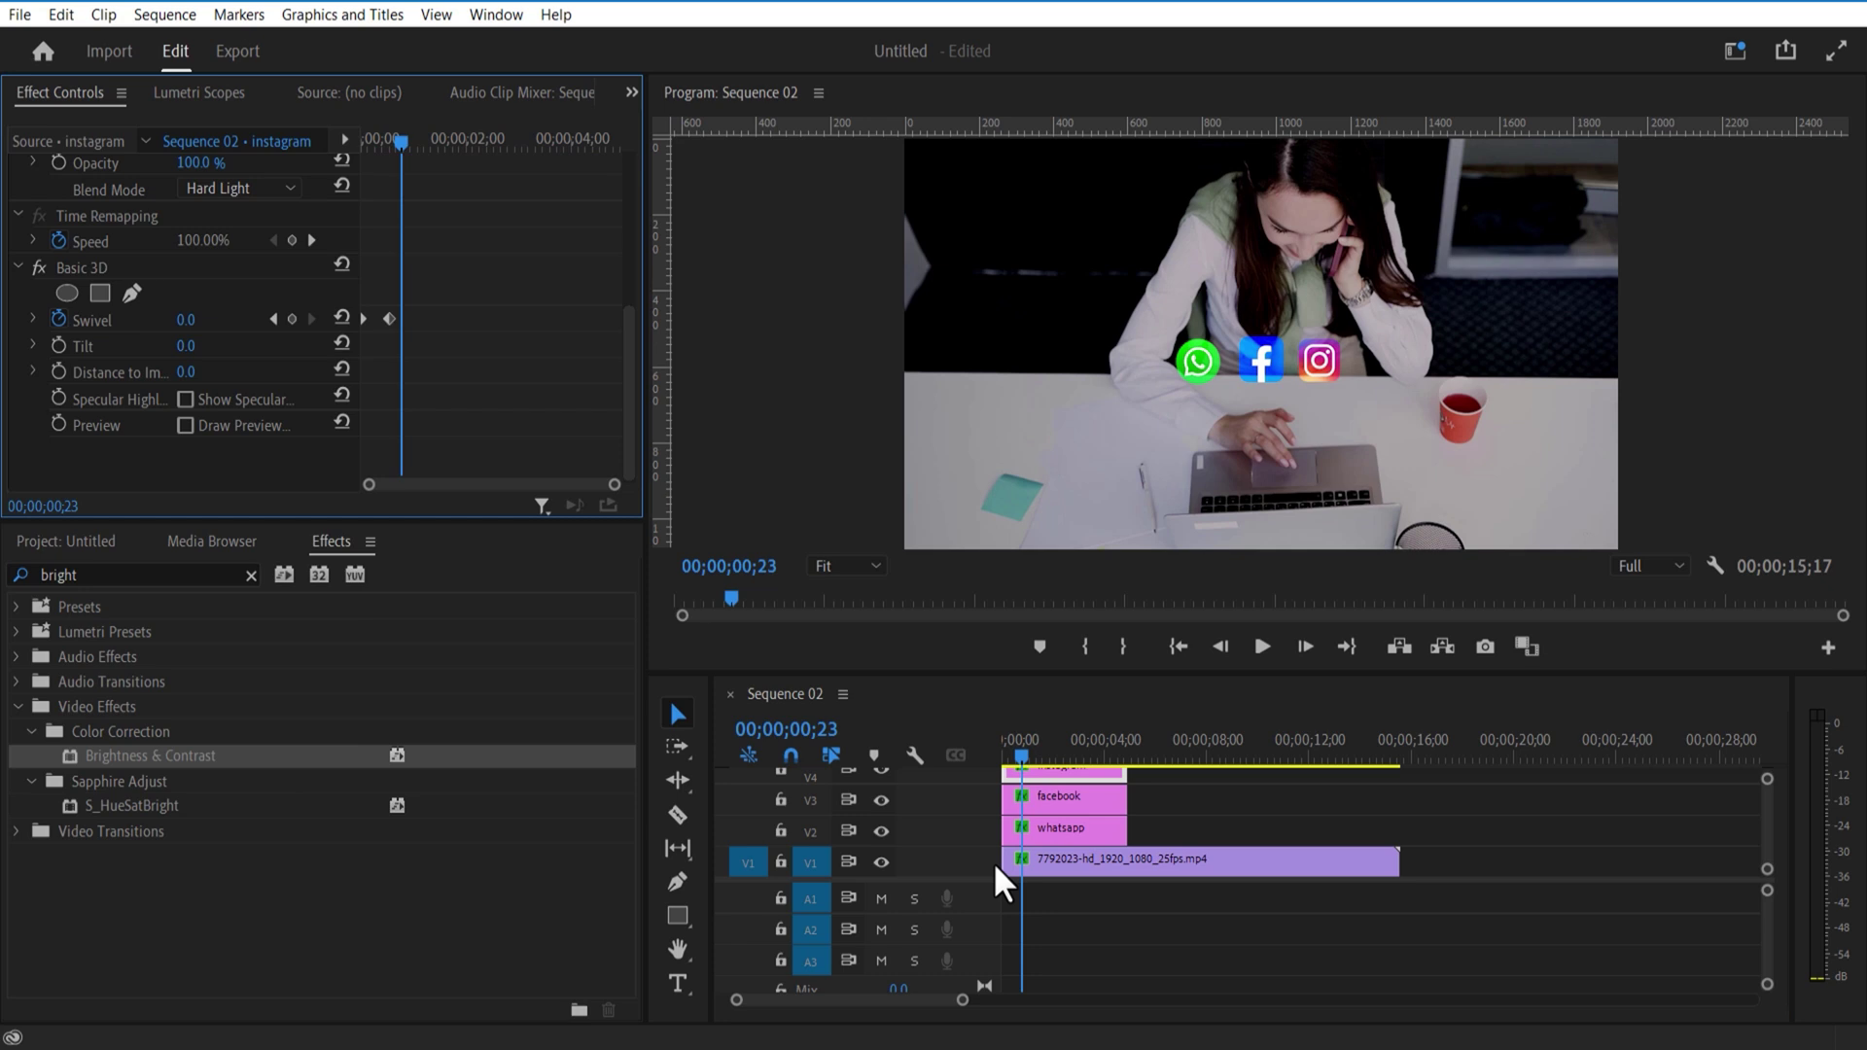
Step: At 00;00;00;10, try a Scale of 23 for the whatsapp icon and reduce it to a smaller enlargement
click(1059, 430)
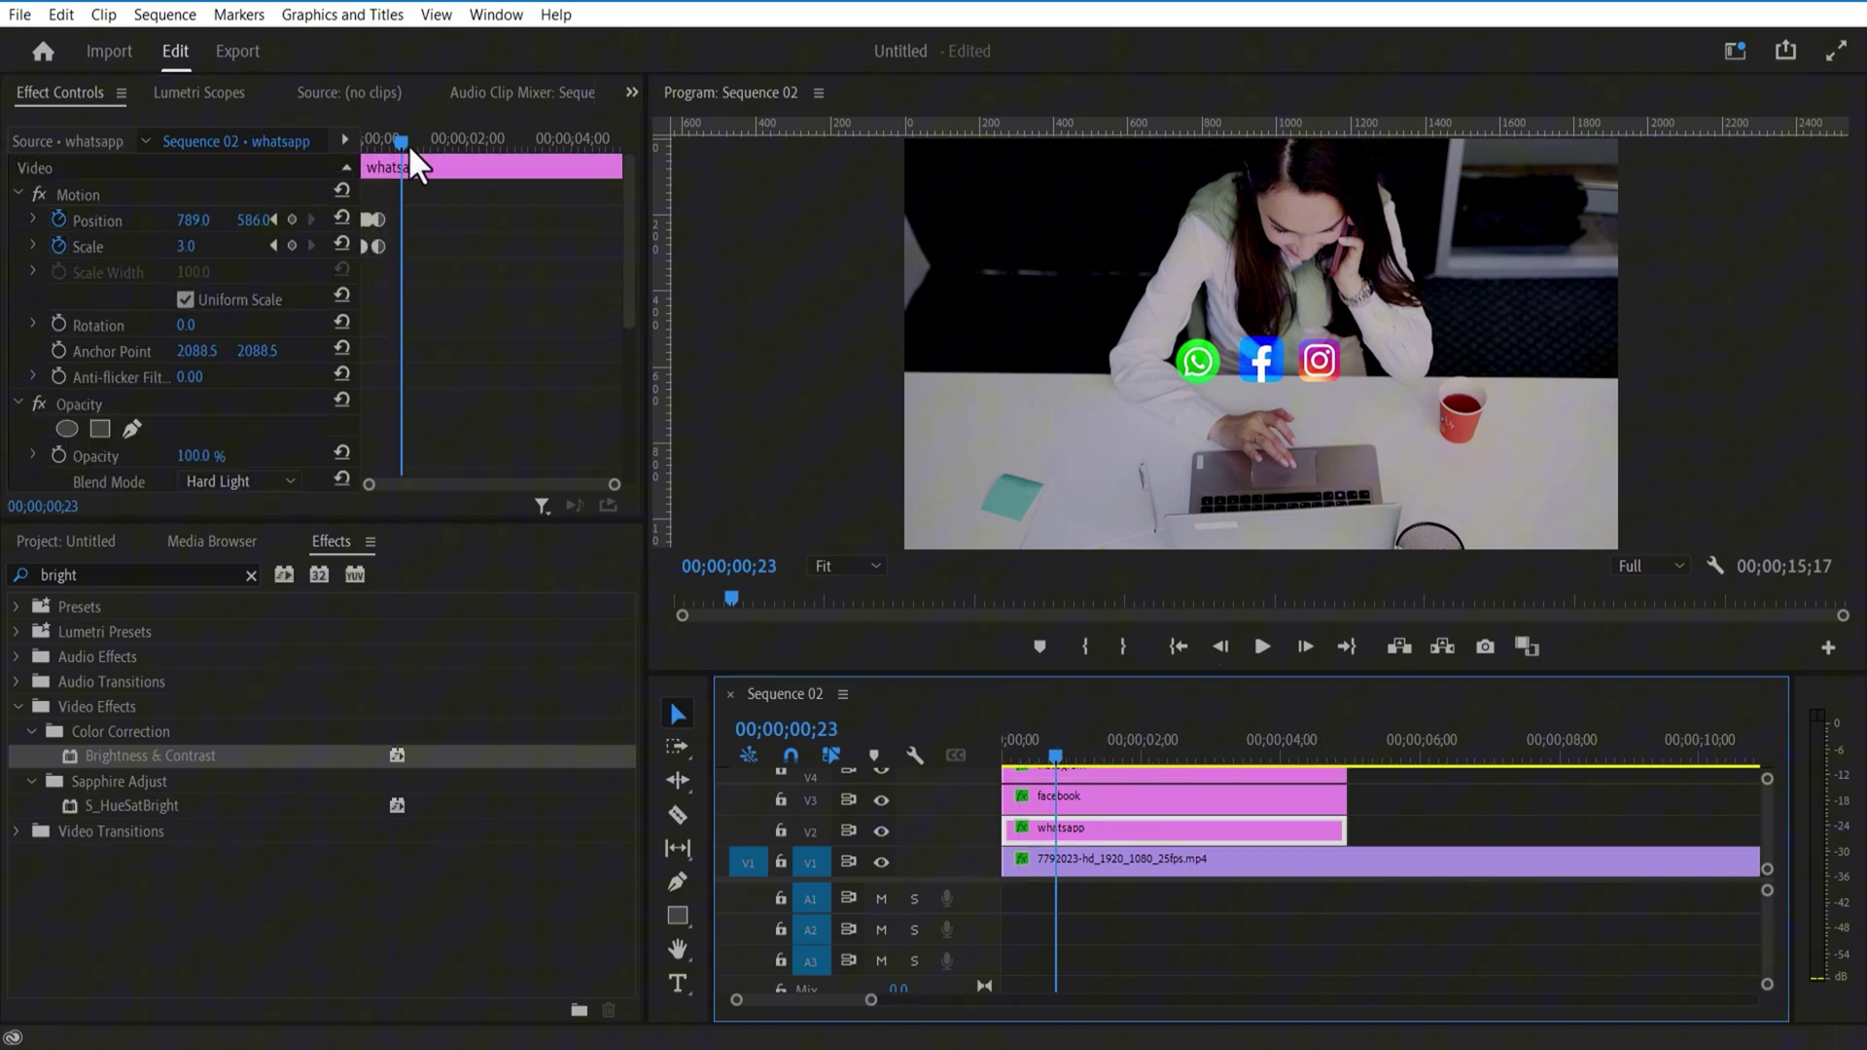
drag(405, 143, 379, 149)
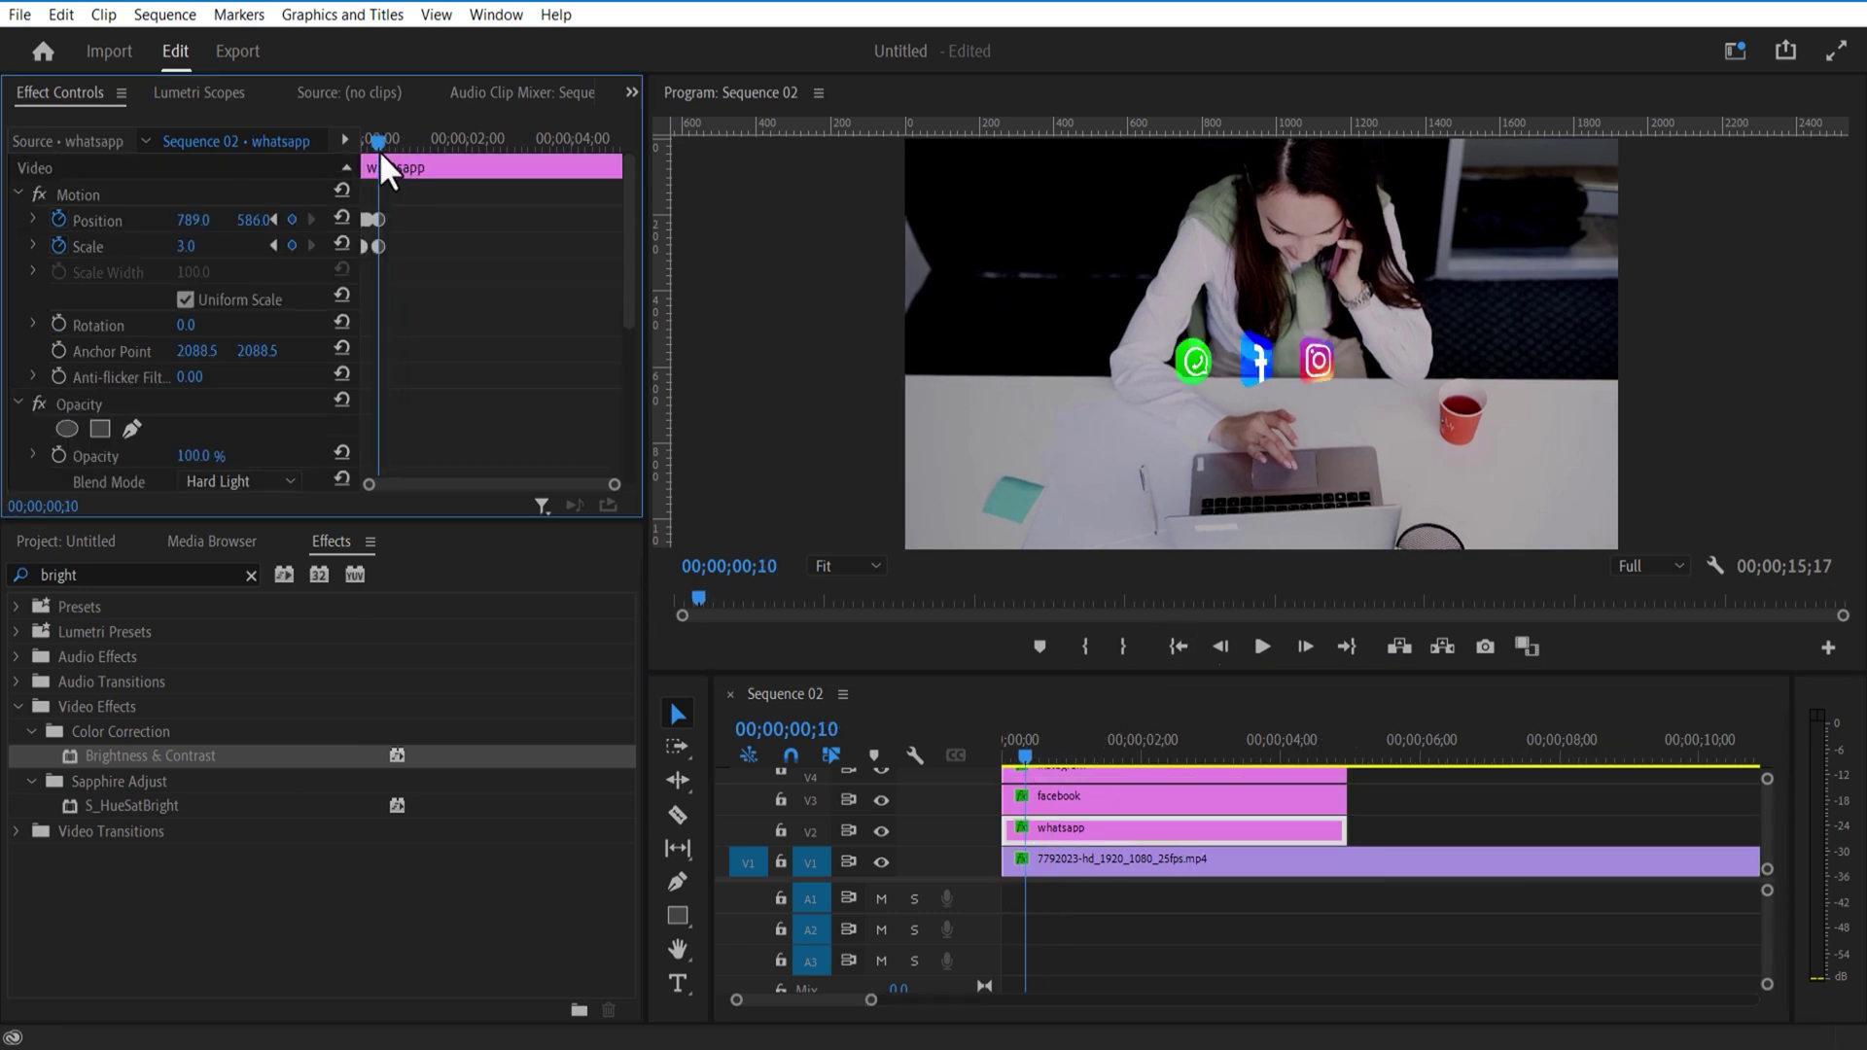
click(190, 246)
text(23)
key(Return)
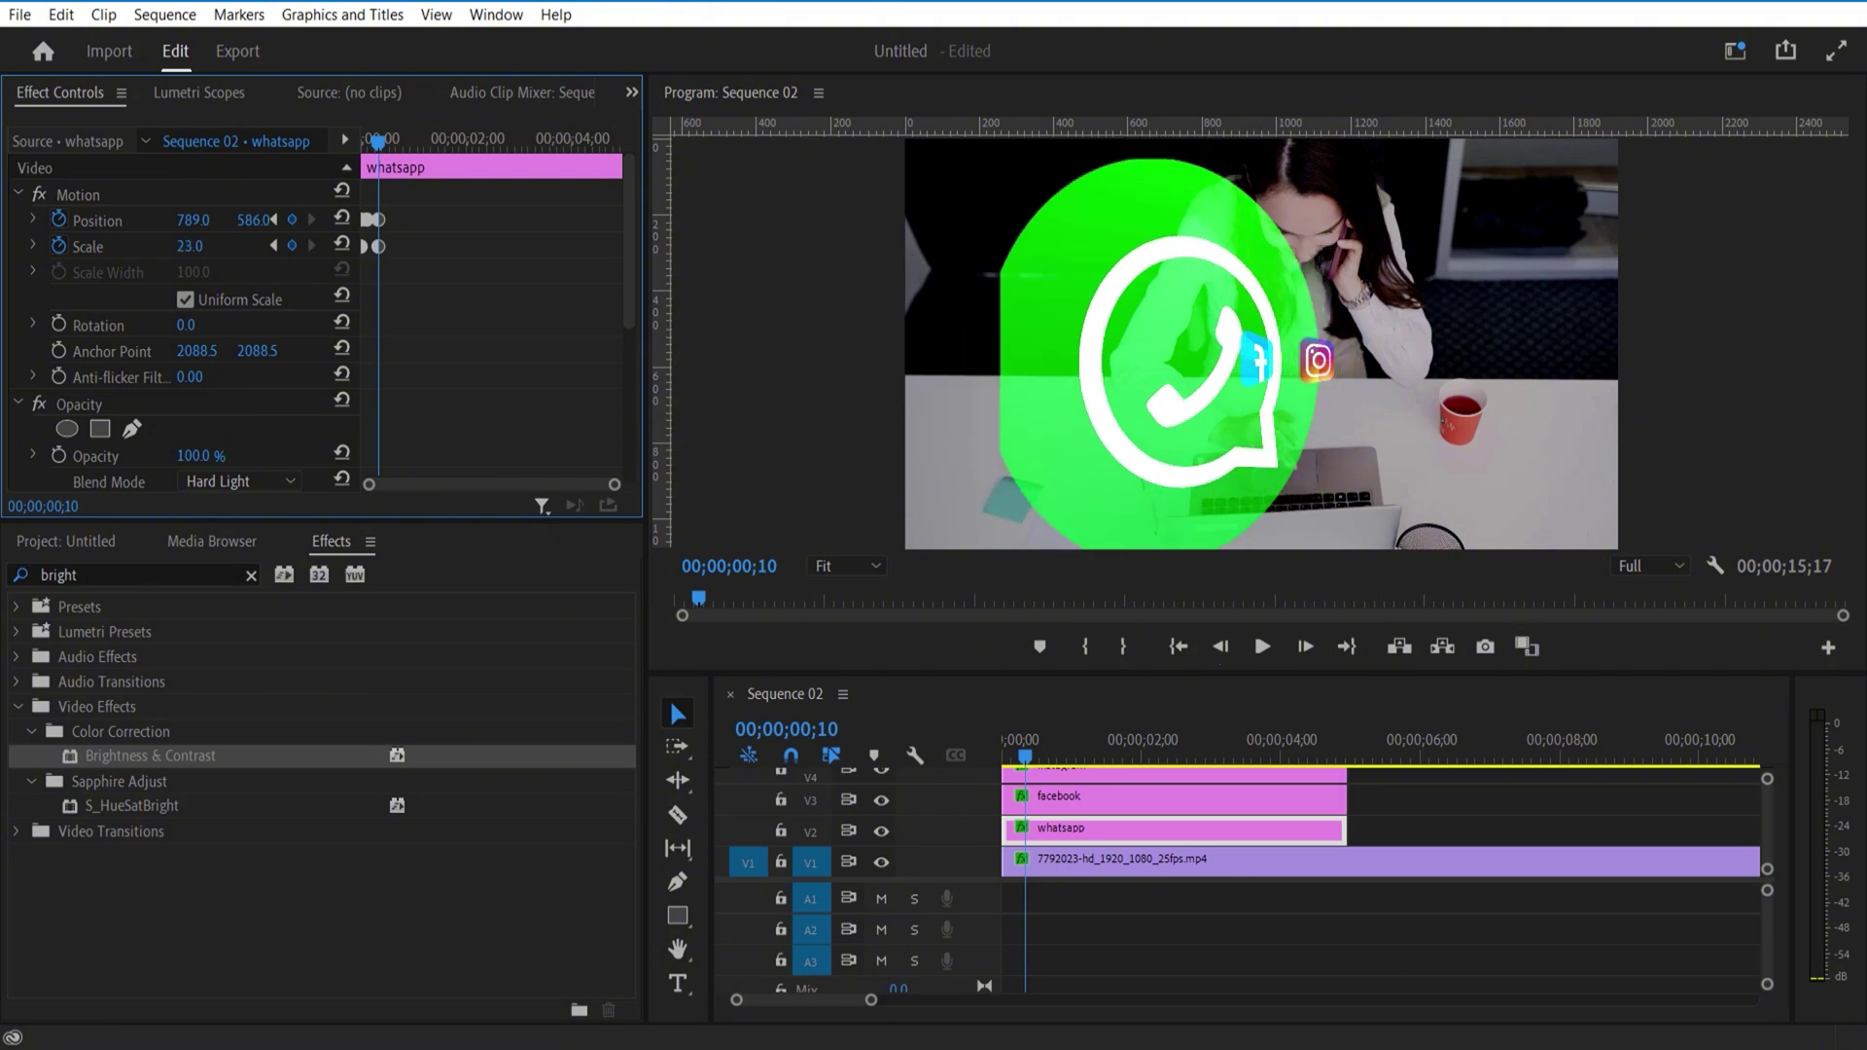
drag(189, 246, 183, 247)
Step: Adjust the instagram clip's Motion keyframes, enlarging the icon and moving its final position to 1408.0, 583.0
click(1167, 775)
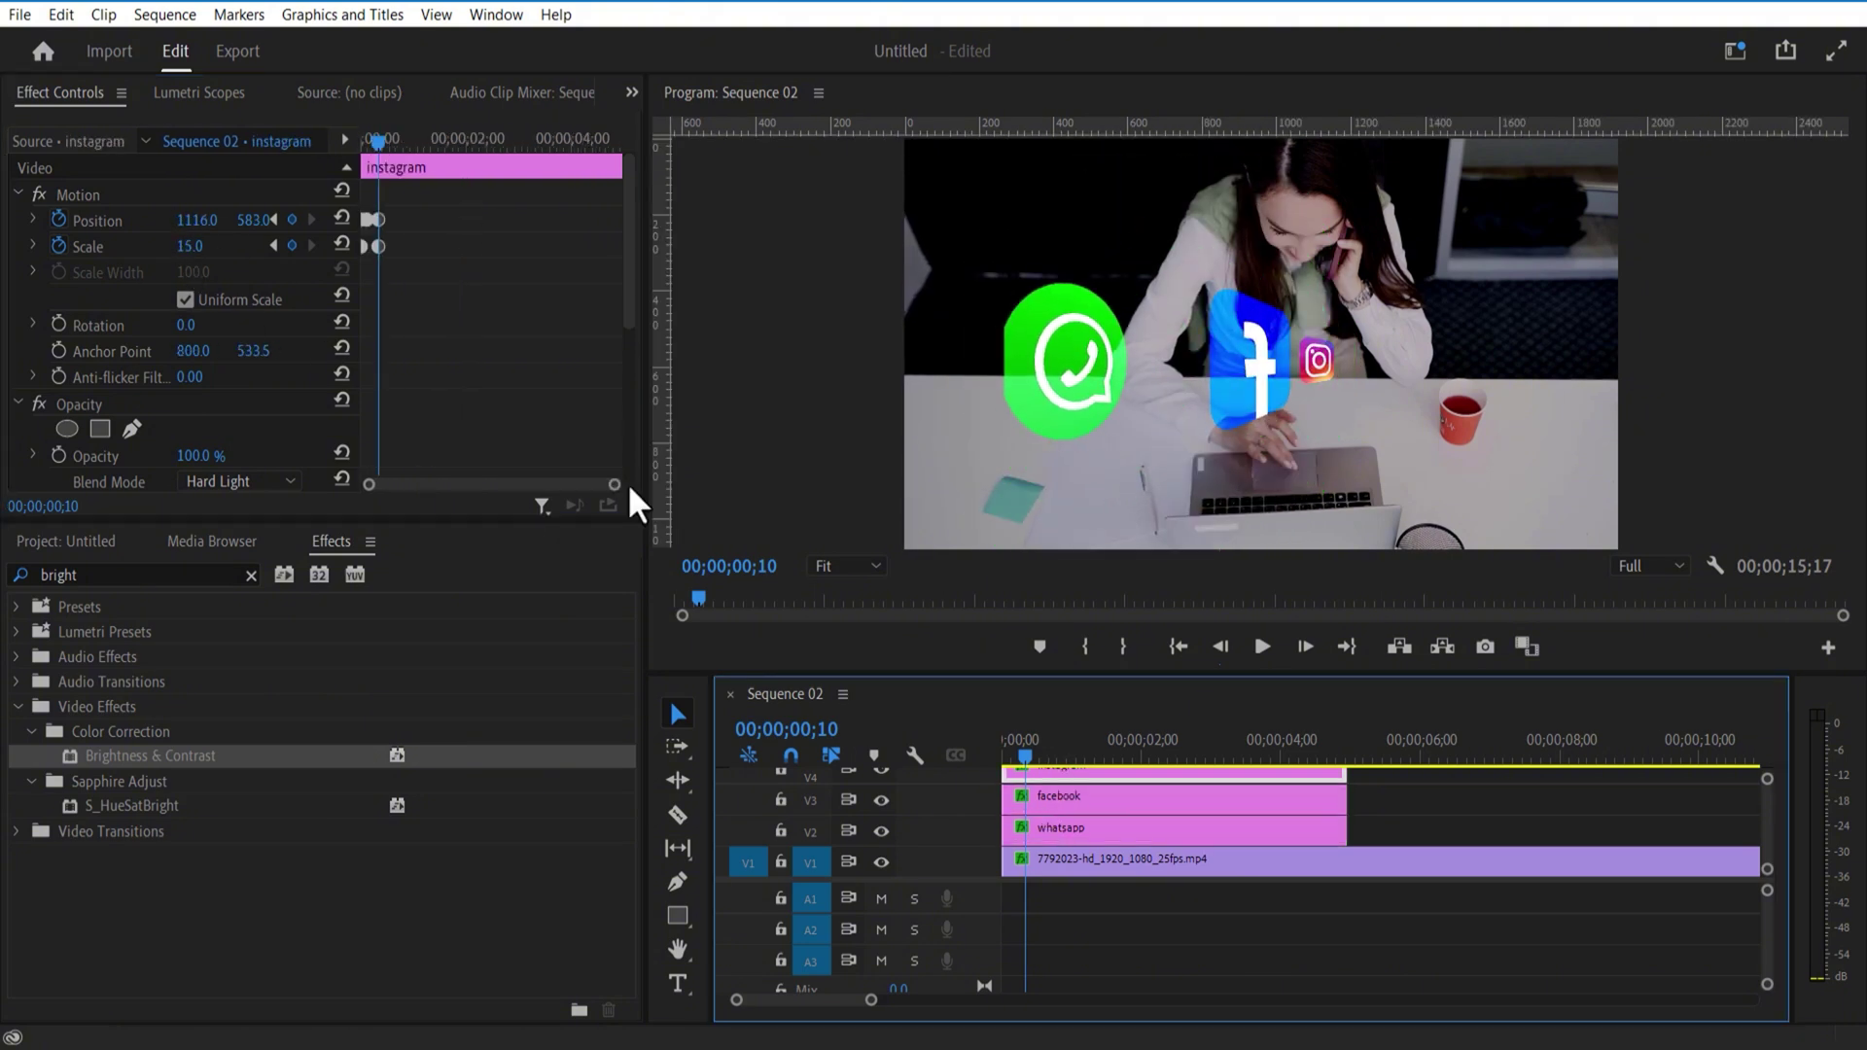
drag(614, 485, 411, 484)
click(78, 194)
click(273, 220)
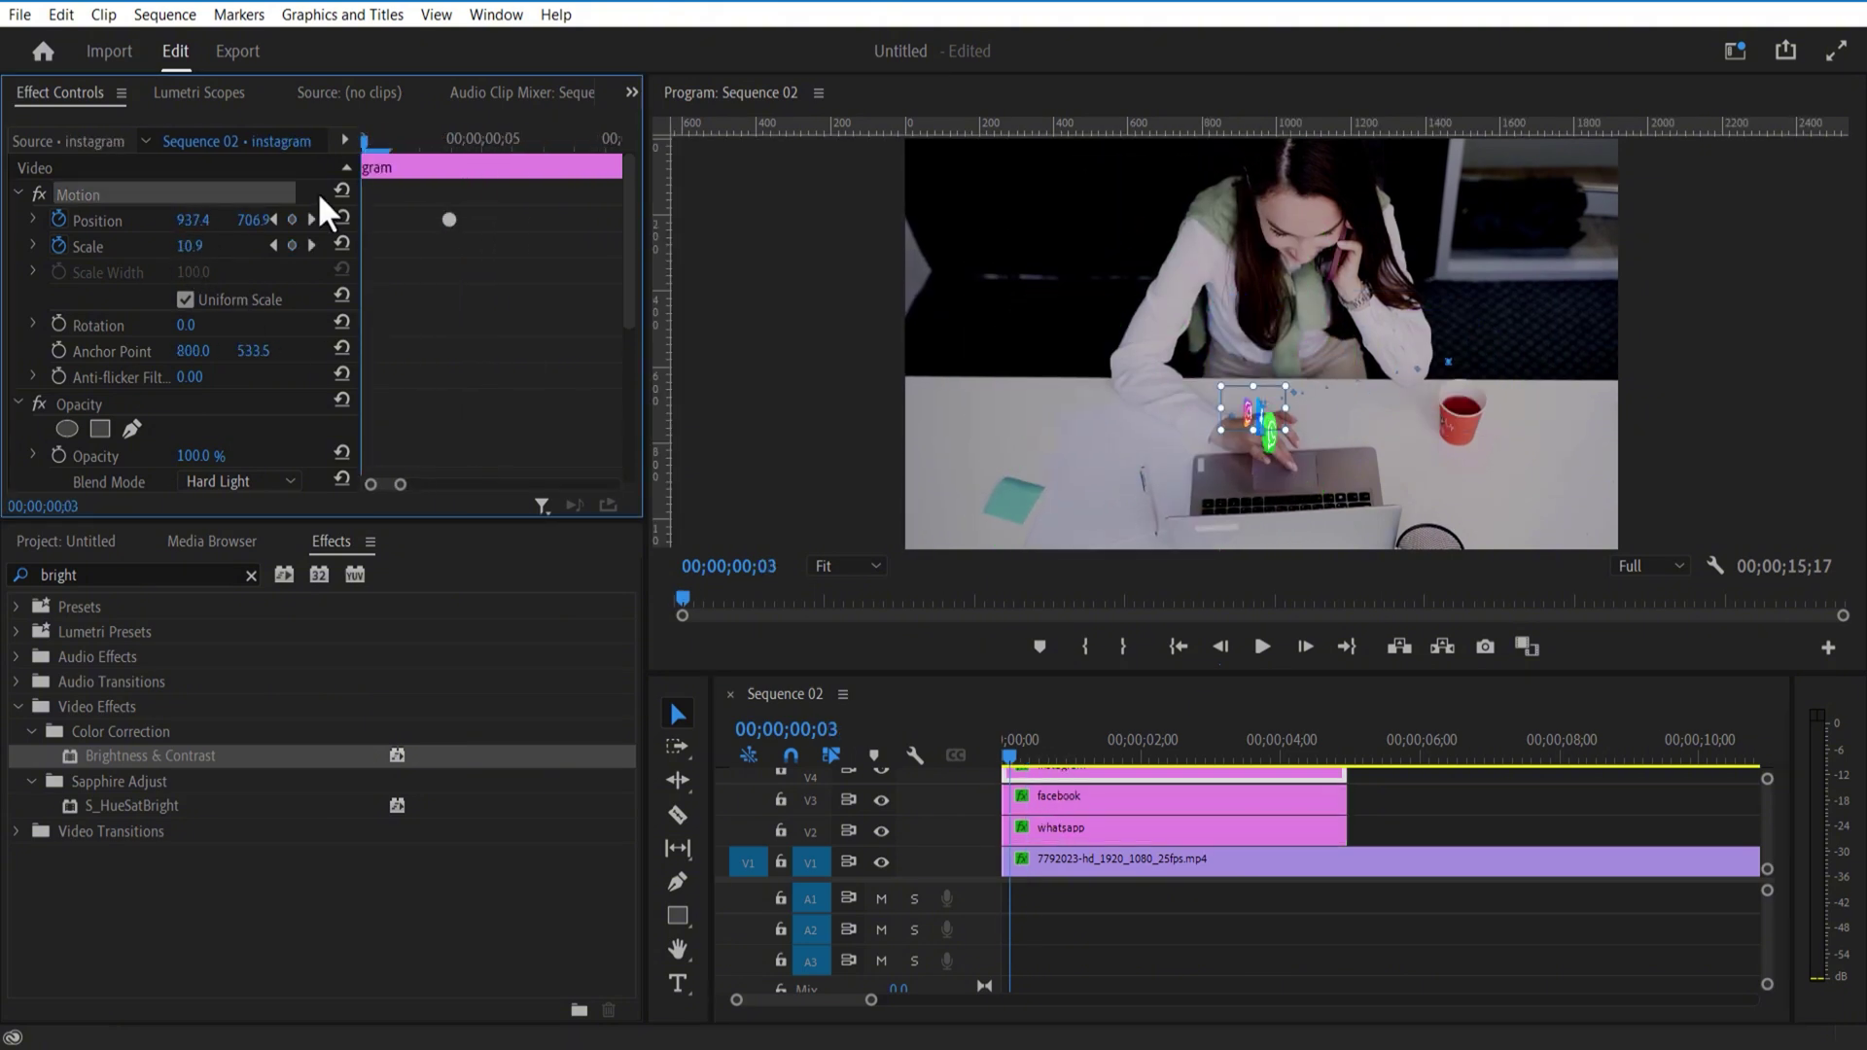
drag(411, 484, 472, 486)
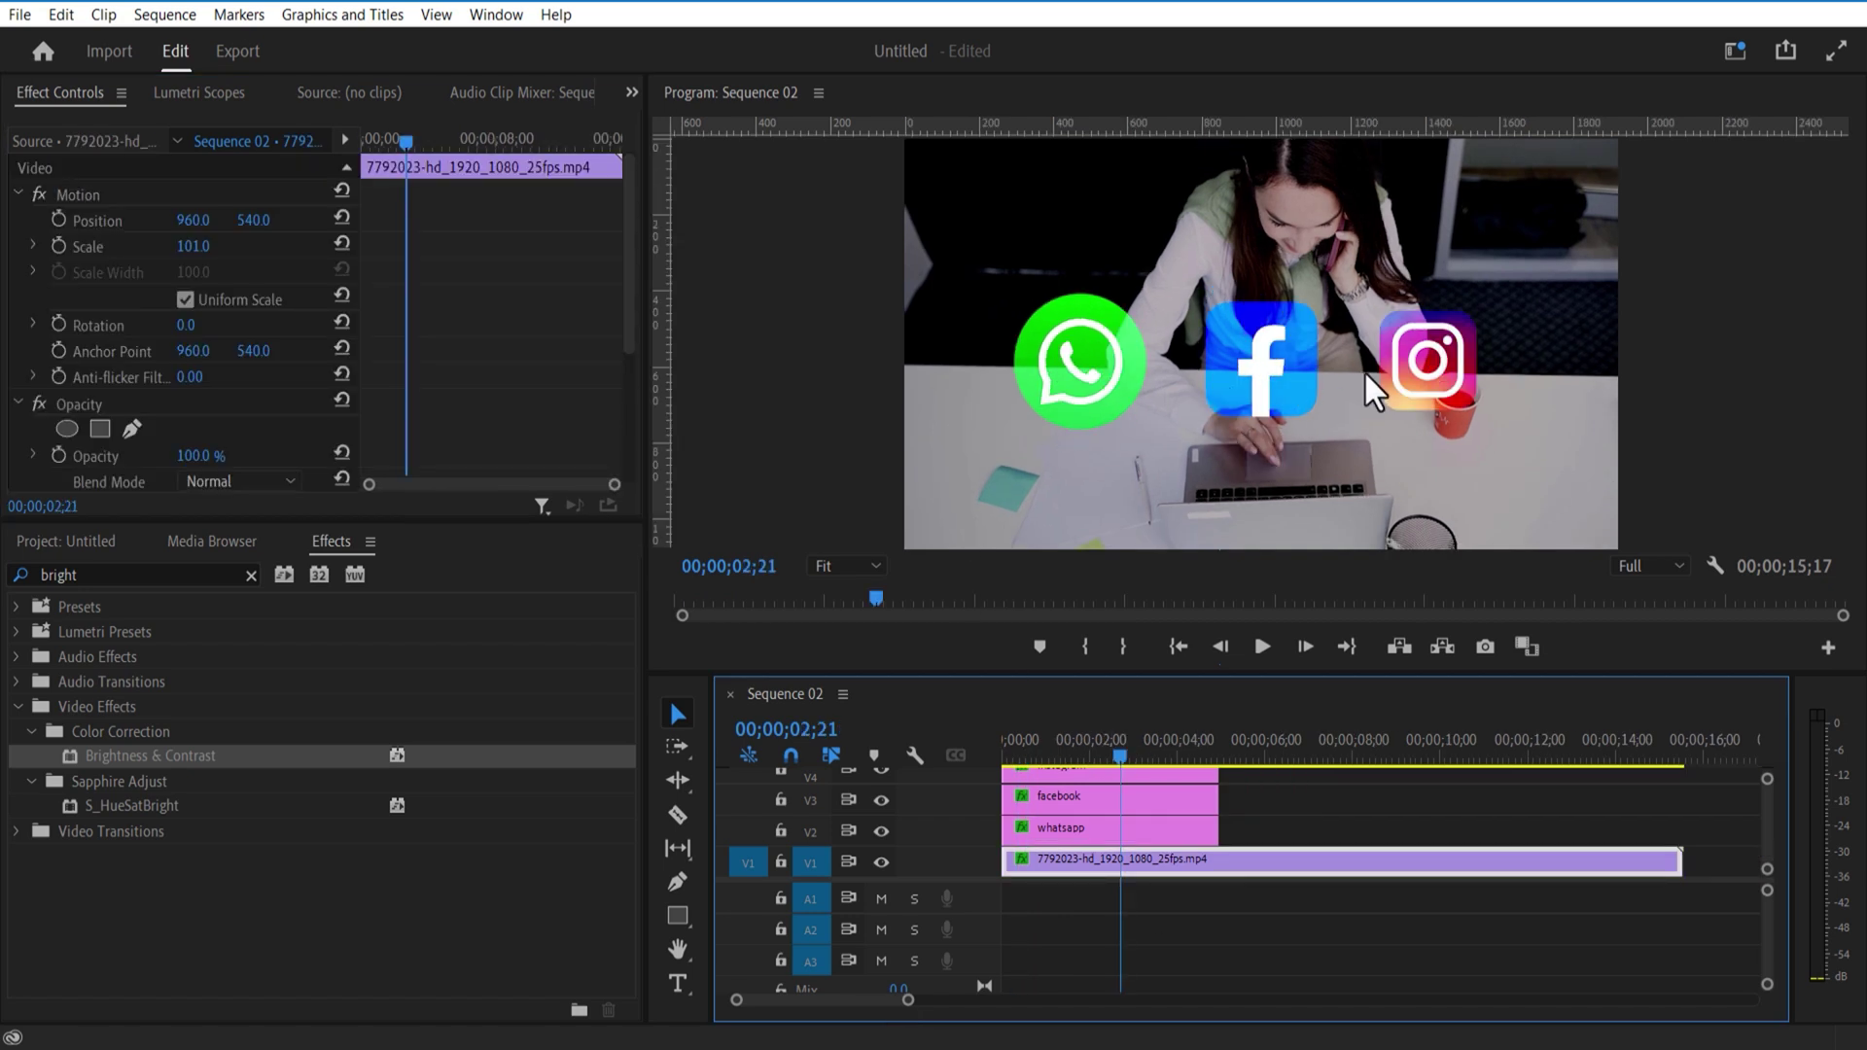
Step: Place two horizontal guides in the Program monitor along the upper and lower edges of the whatsapp icon
drag(1438, 128, 1461, 302)
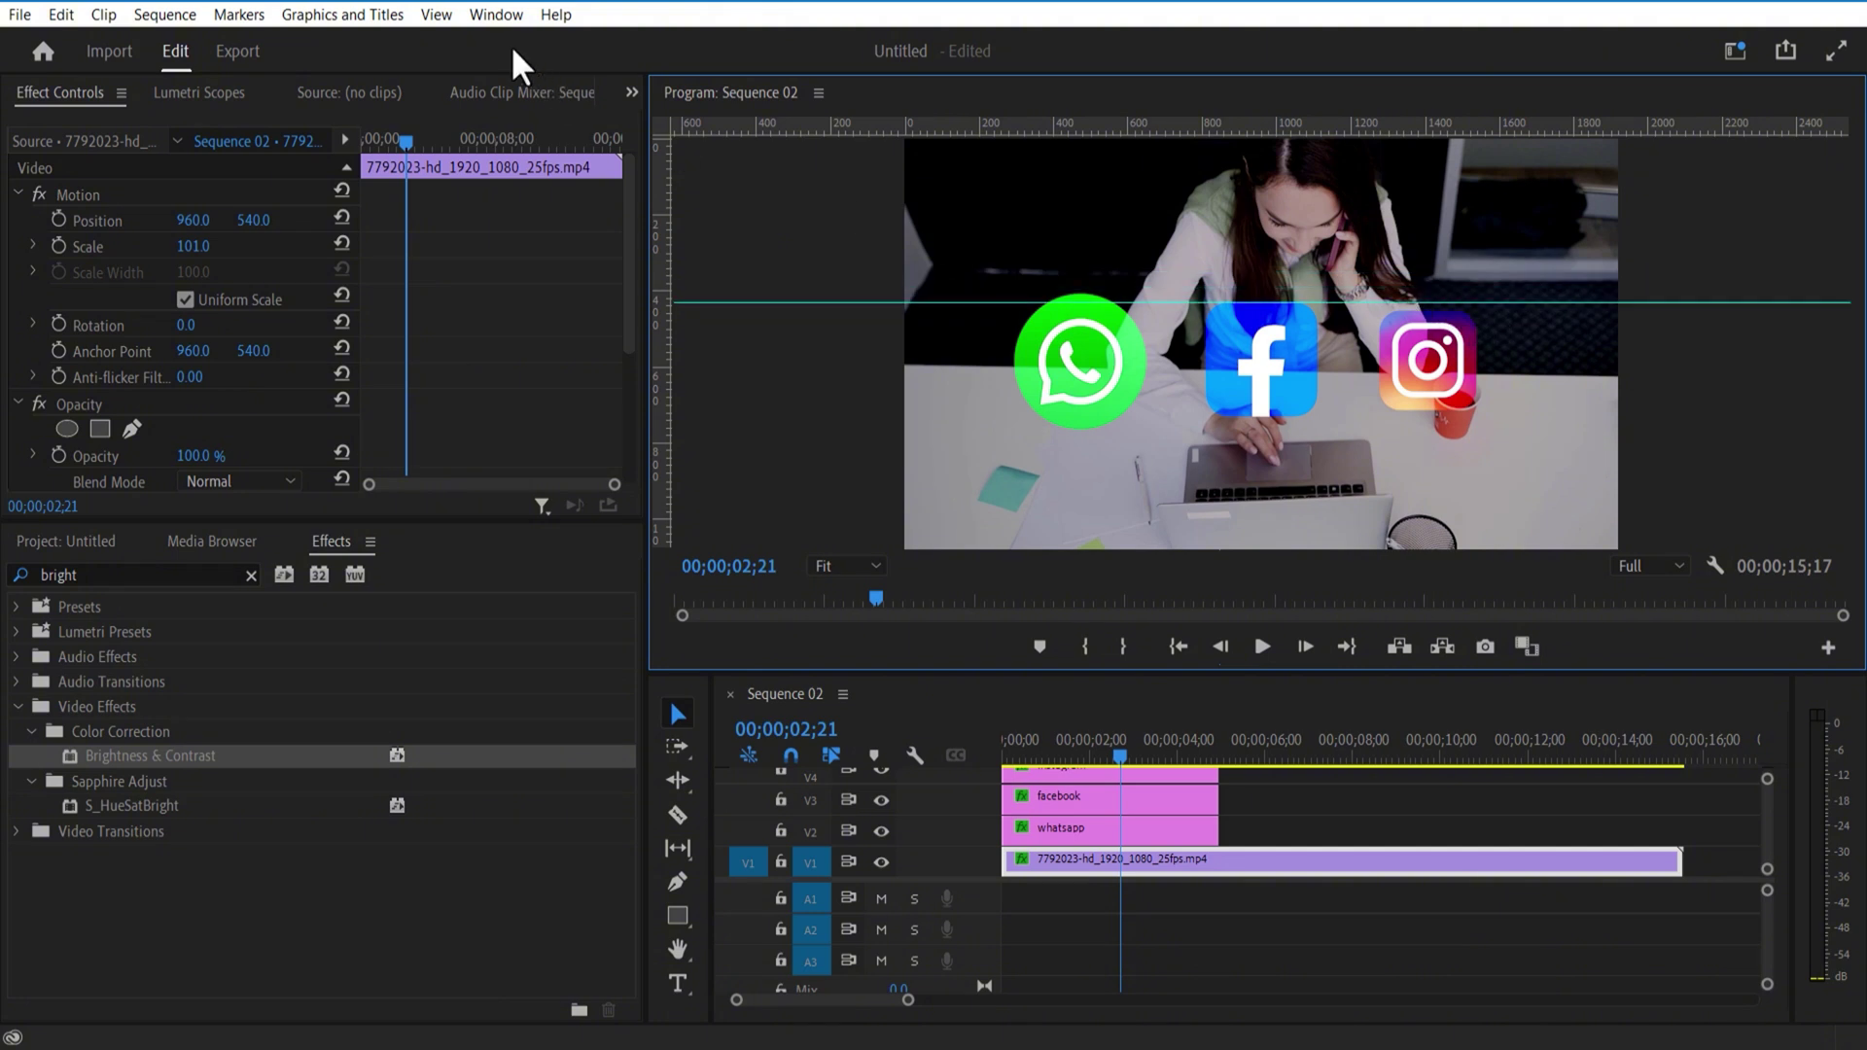
click(437, 16)
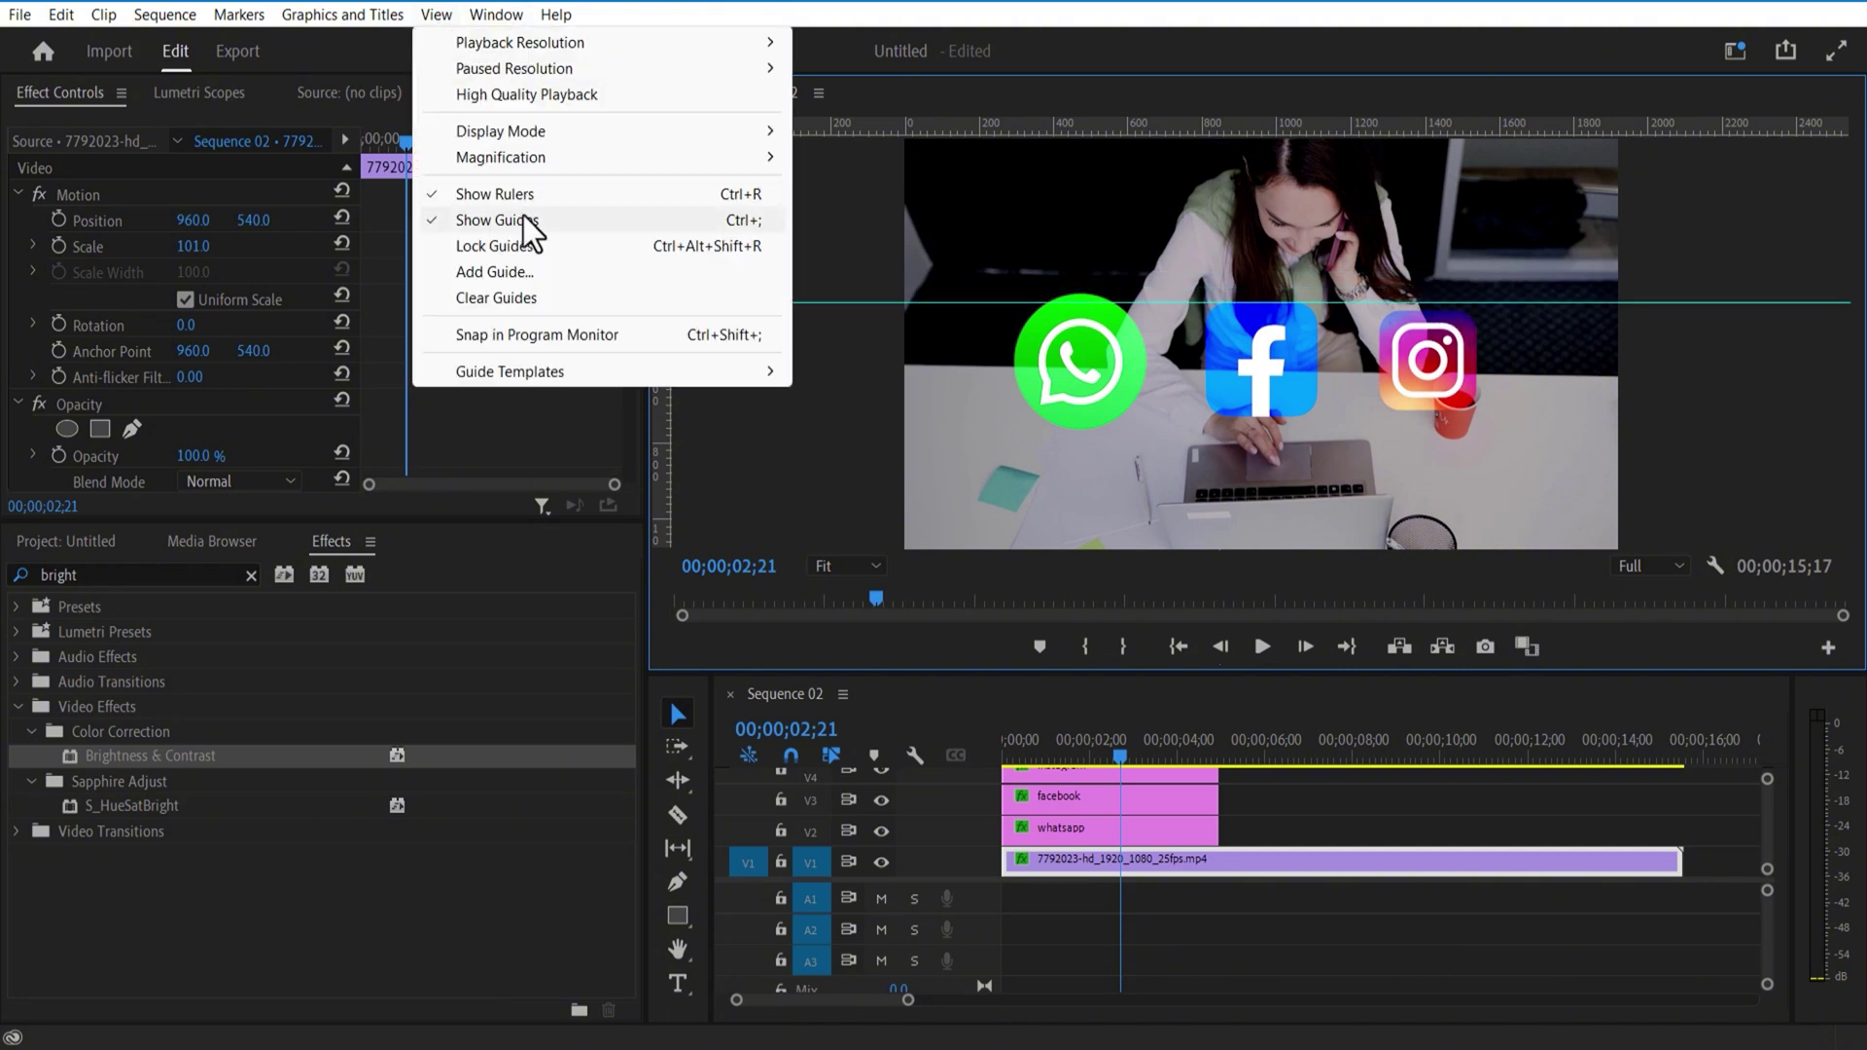
click(1092, 13)
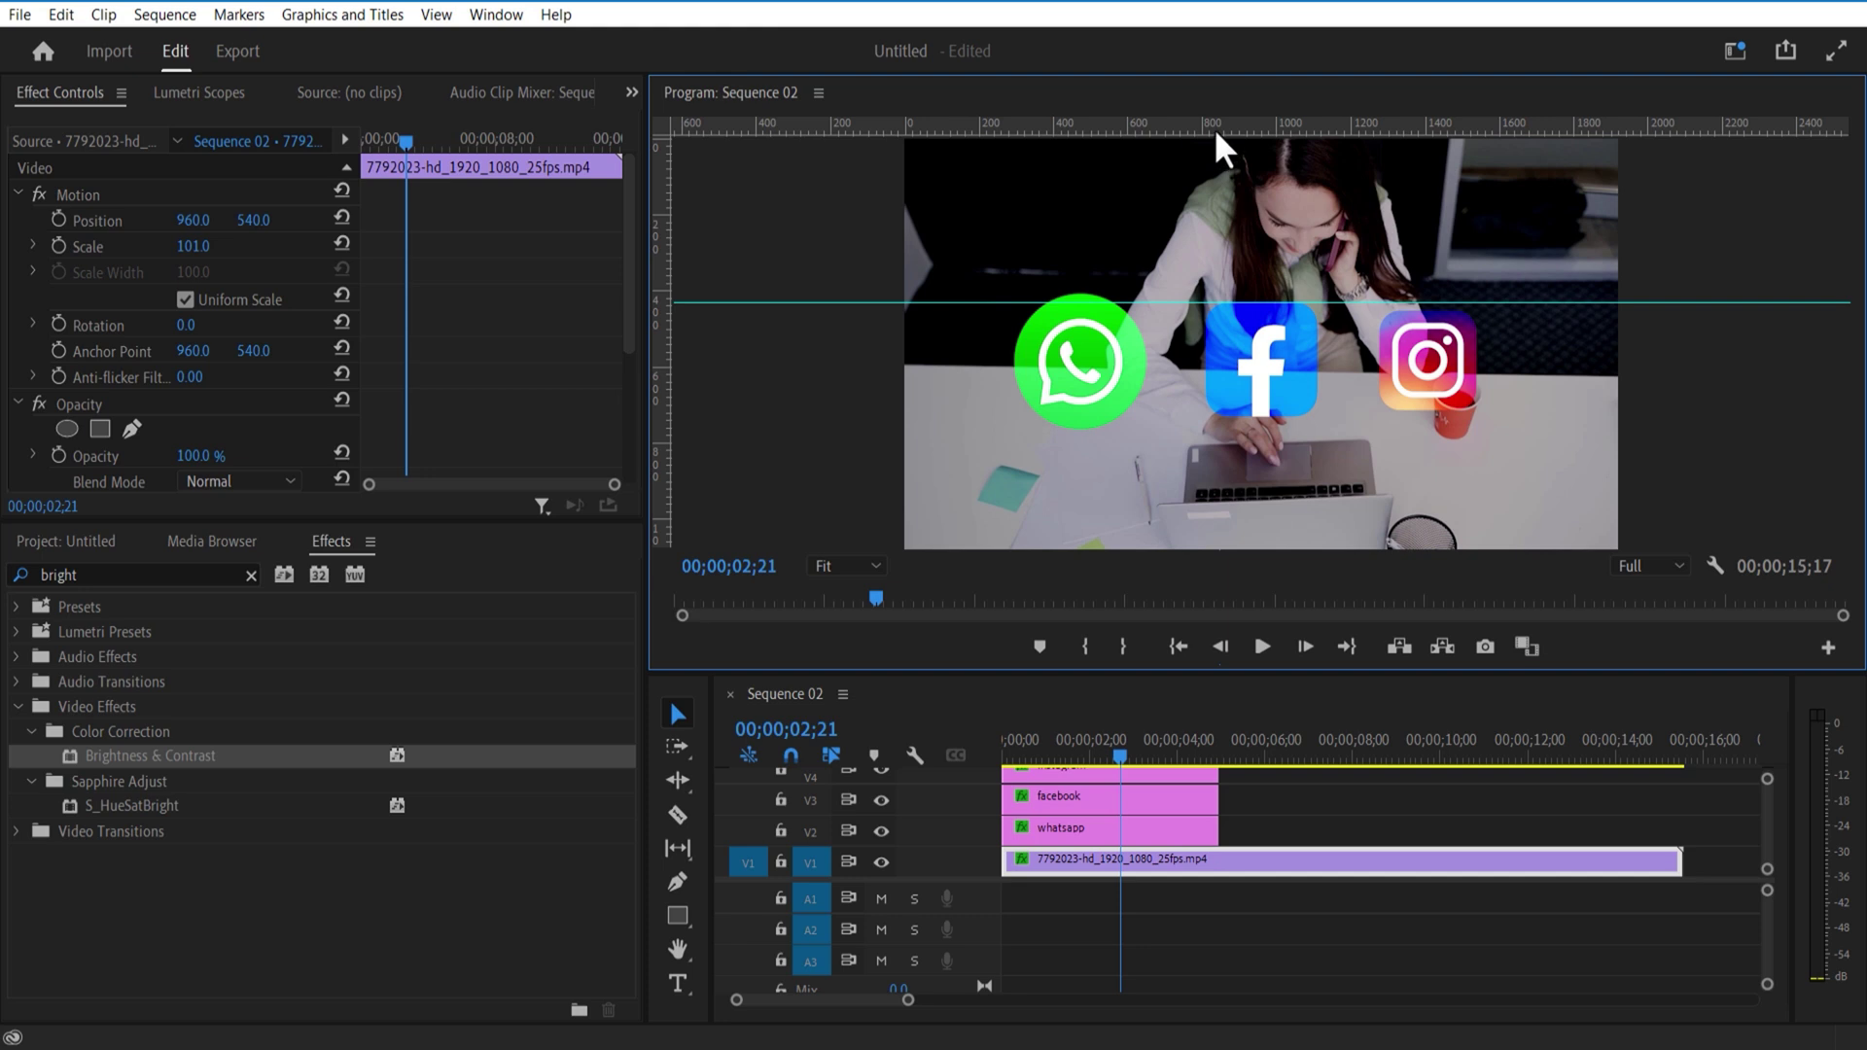
drag(1218, 133, 1265, 429)
Step: Match the icon heights to the guides with a facebook Scale of 11.5 and an instagram Scale of 45, and remove both guides
click(1119, 800)
drag(495, 143, 434, 171)
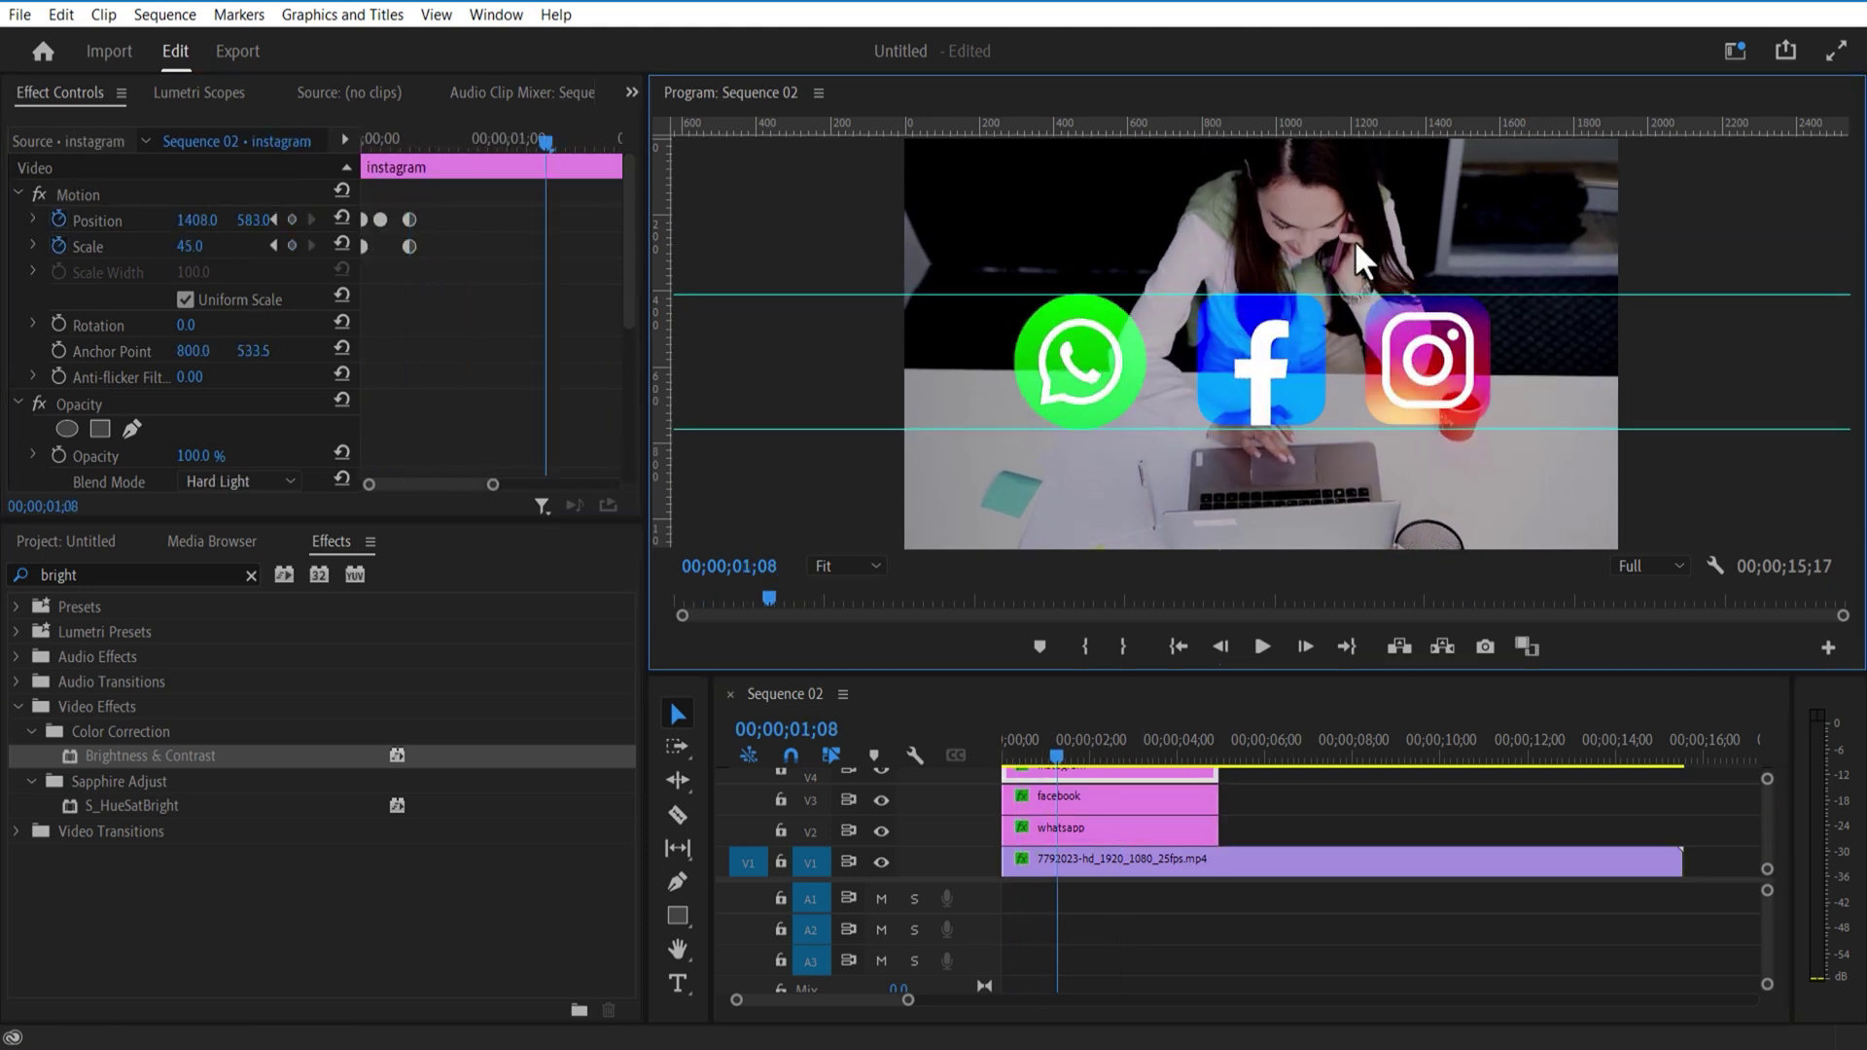
drag(1367, 295, 1377, 107)
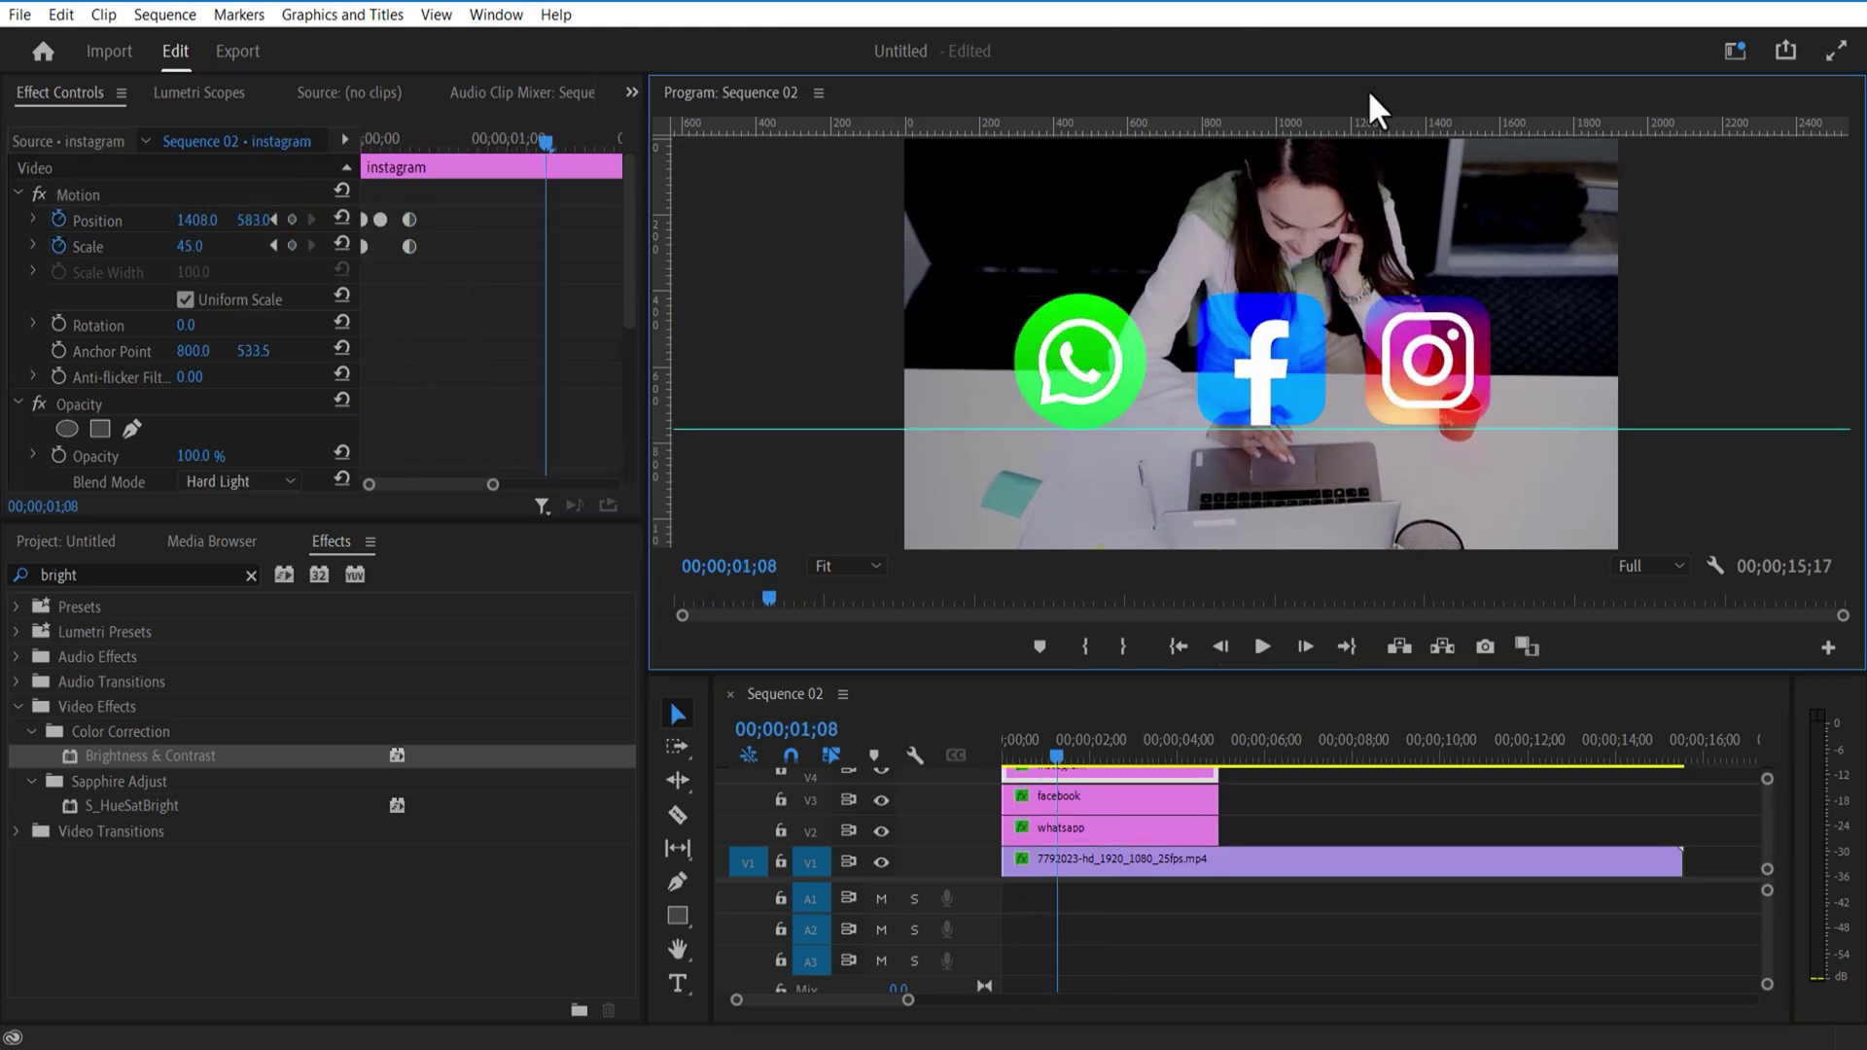
drag(1358, 429, 1361, 102)
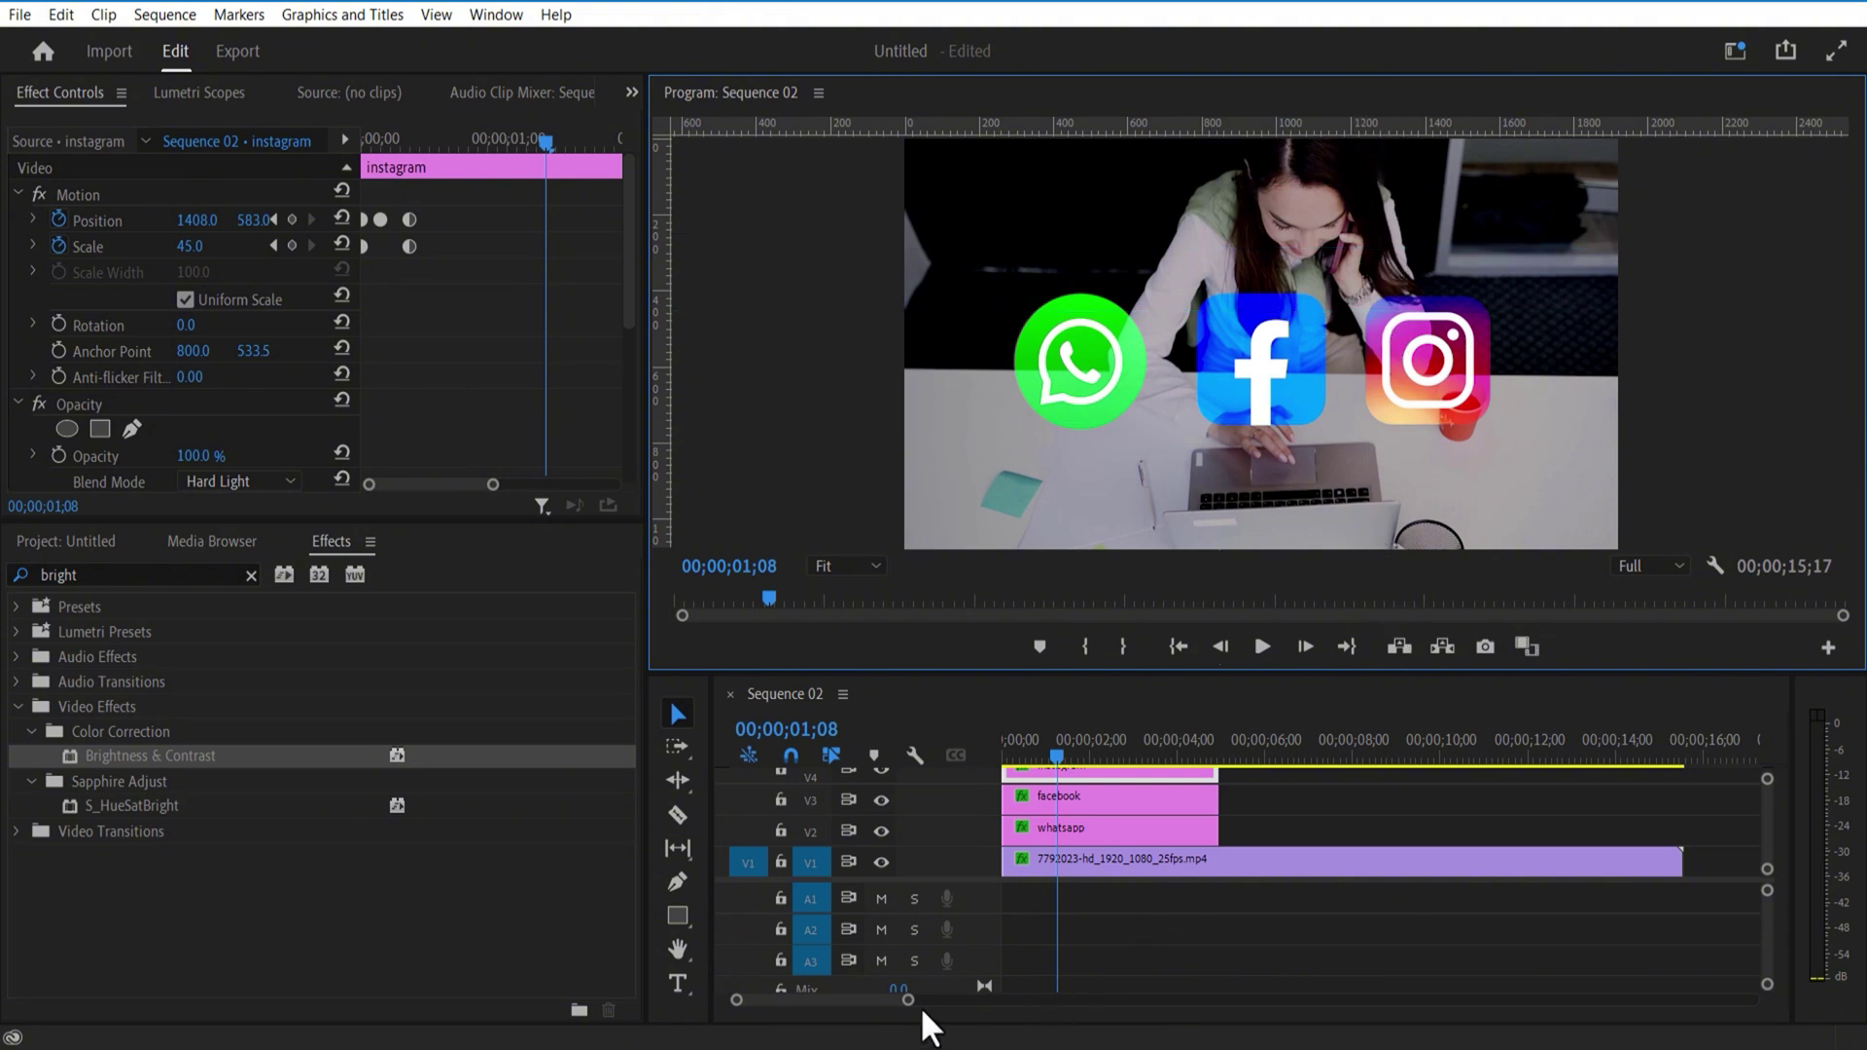
Step: Find the Bevel Alpha effect with "bev", apply it to the whatsapp clip, and set Edge Thickness to 50
drag(908, 1001, 1004, 1006)
click(1139, 942)
click(166, 573)
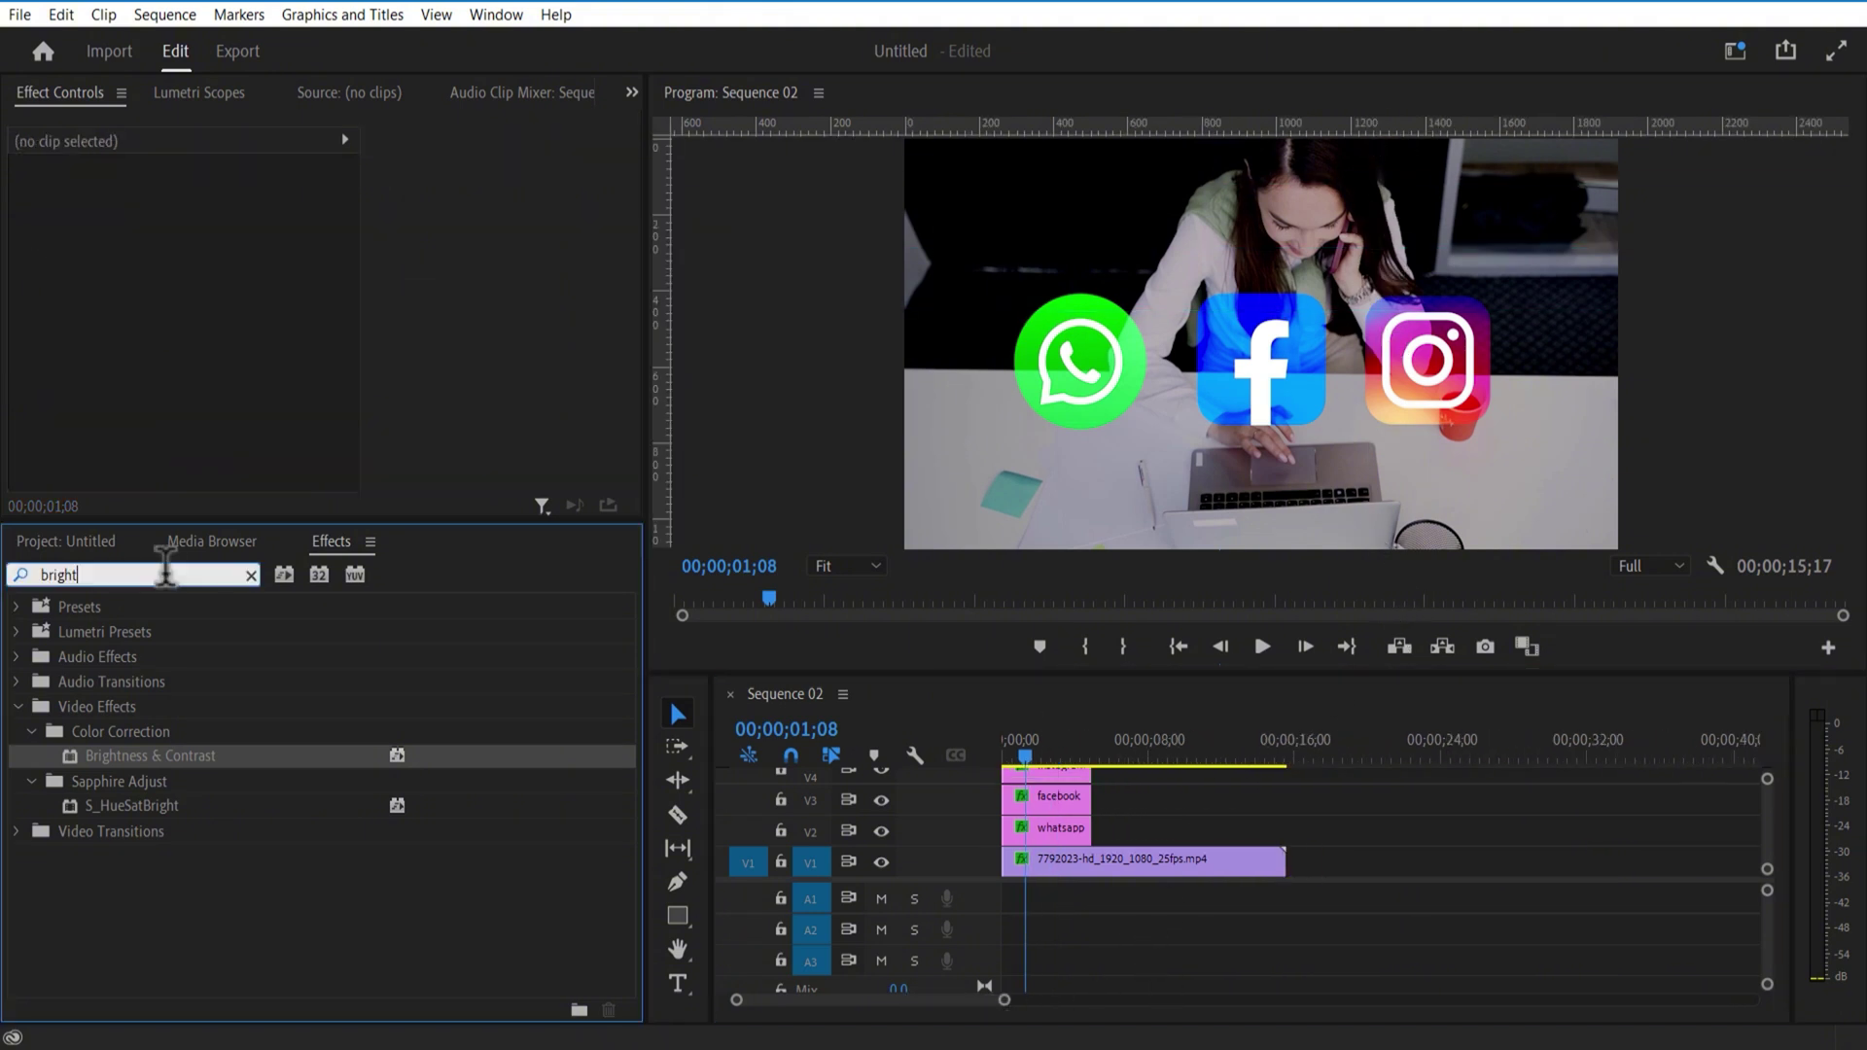
text(bev)
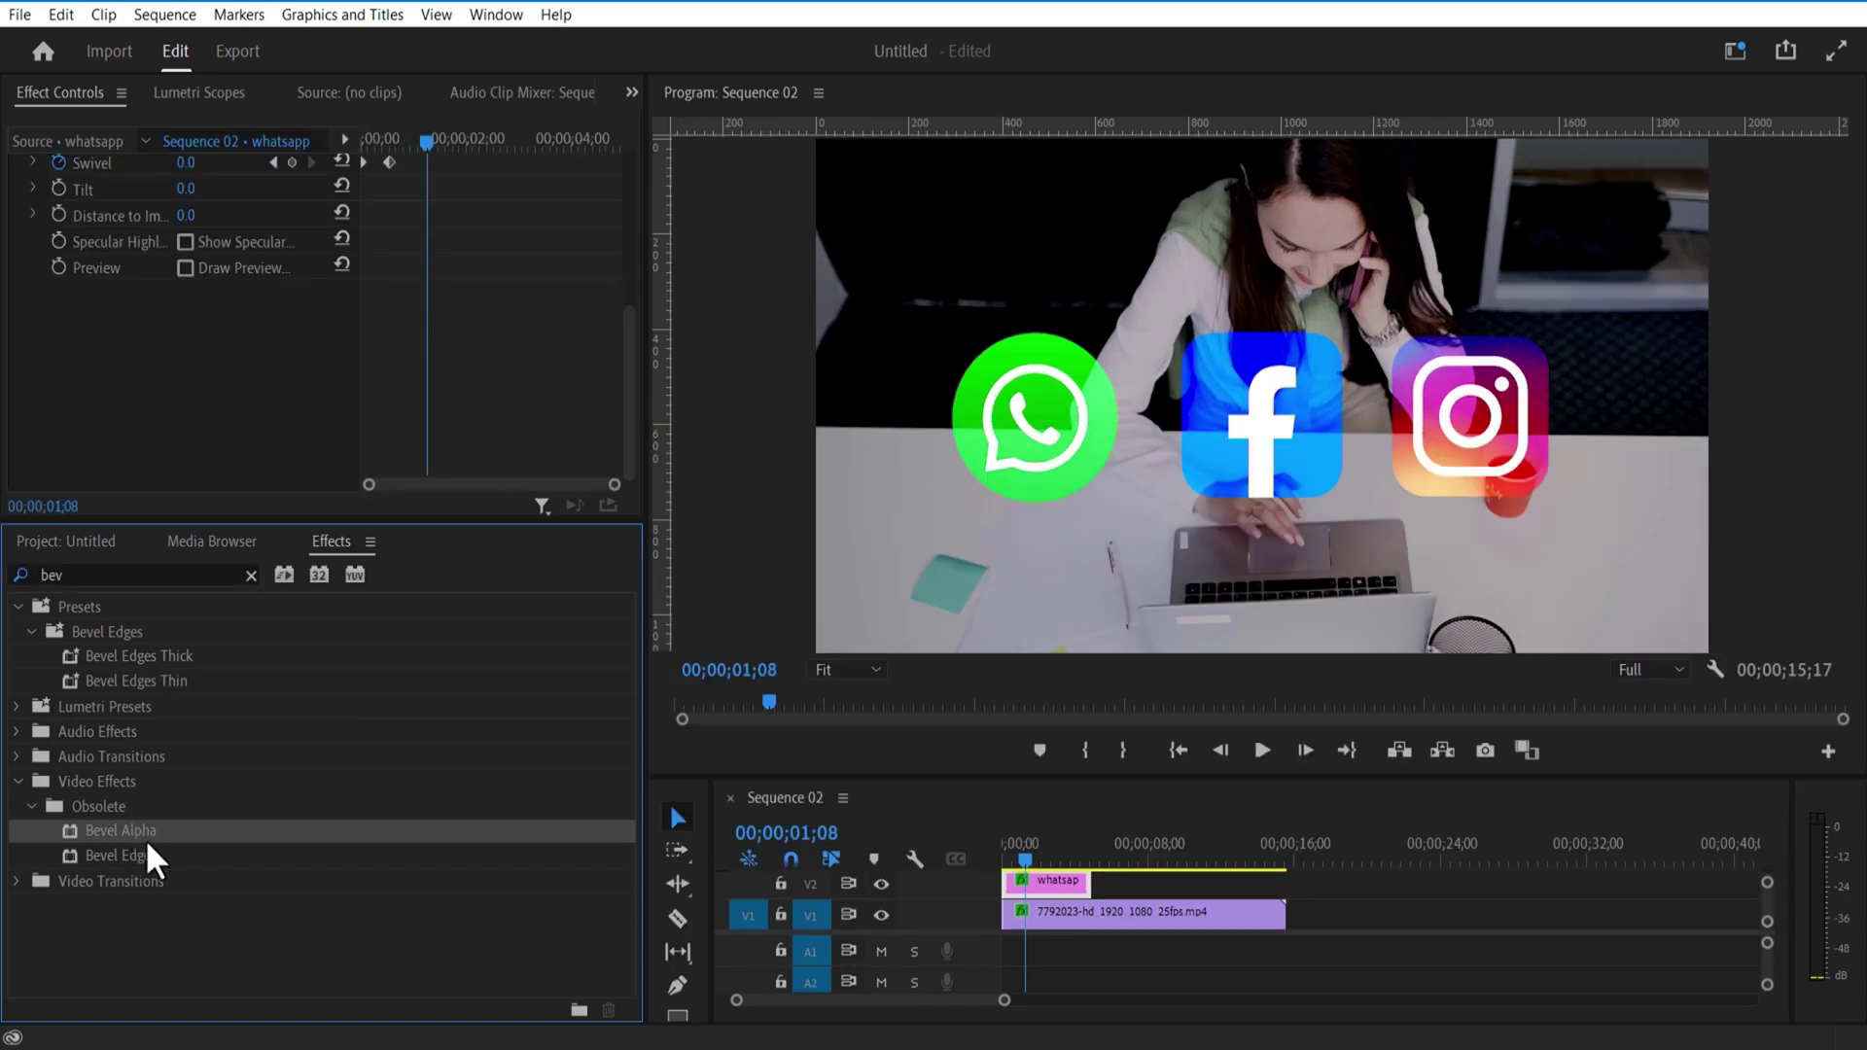
drag(145, 838, 1027, 889)
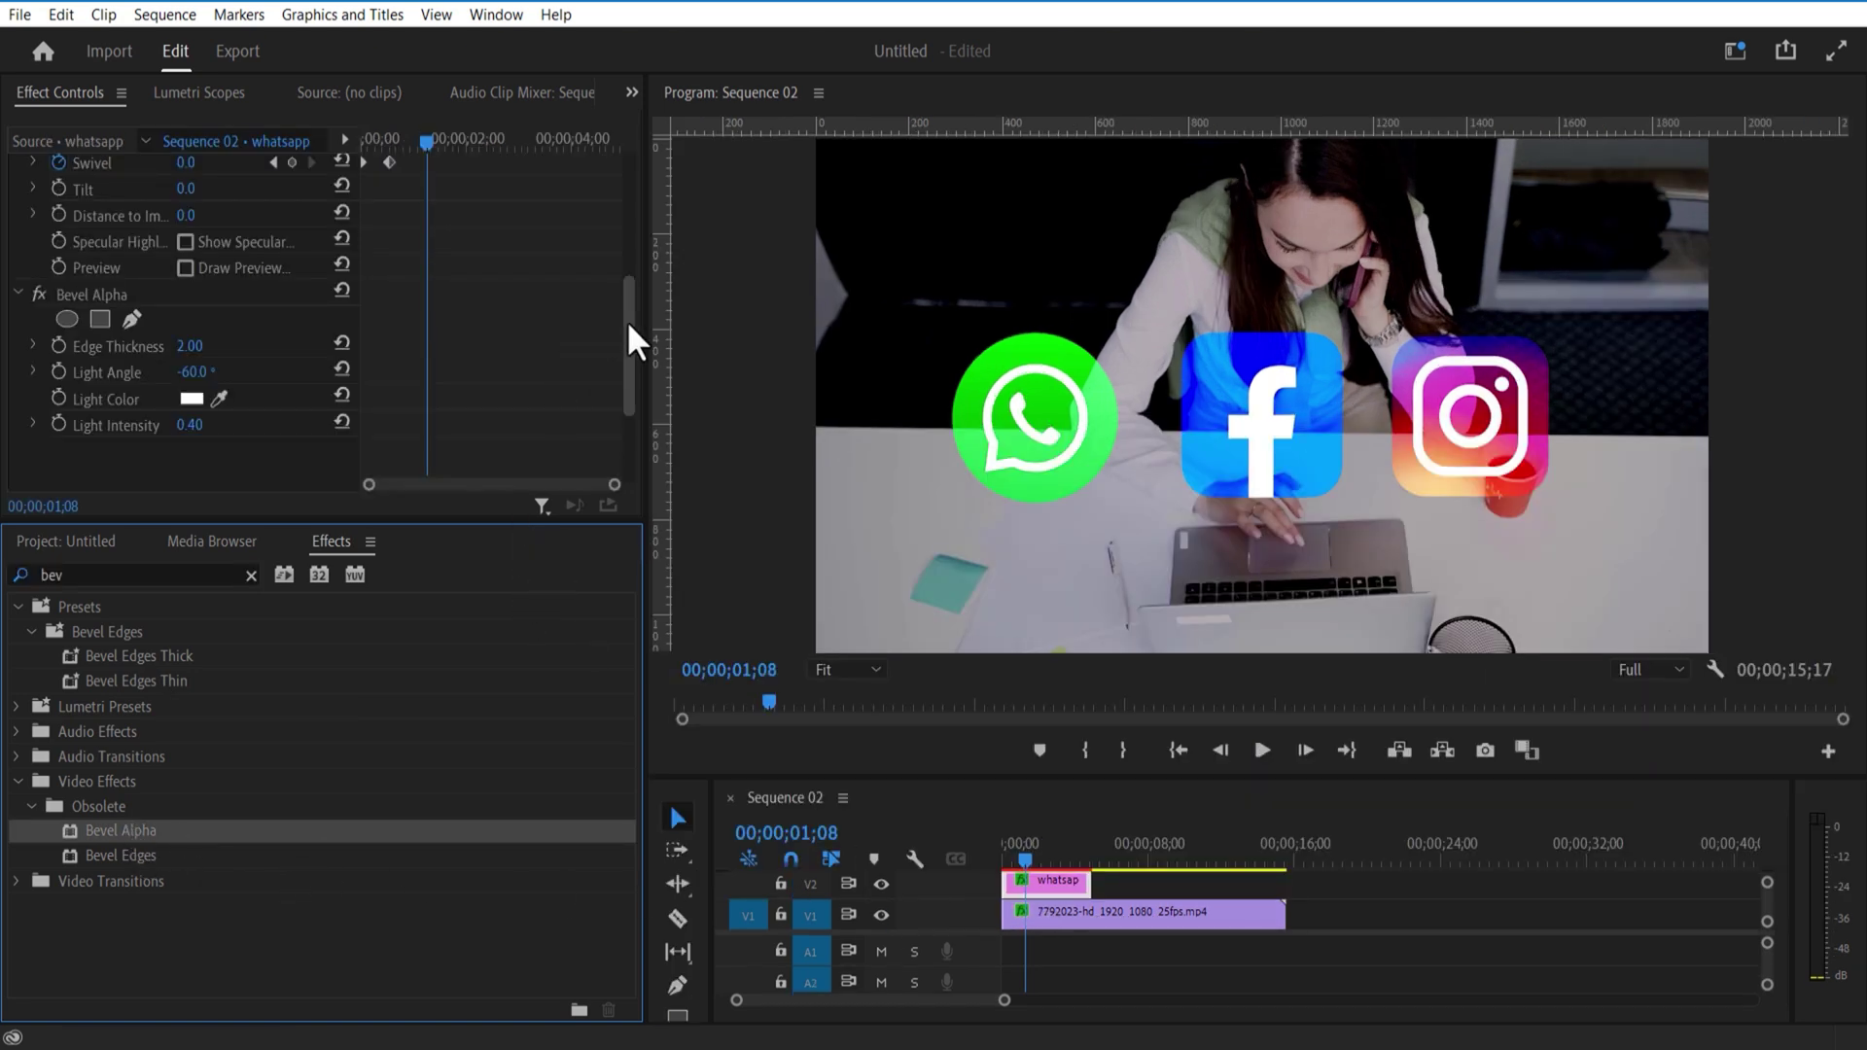
drag(200, 365, 251, 362)
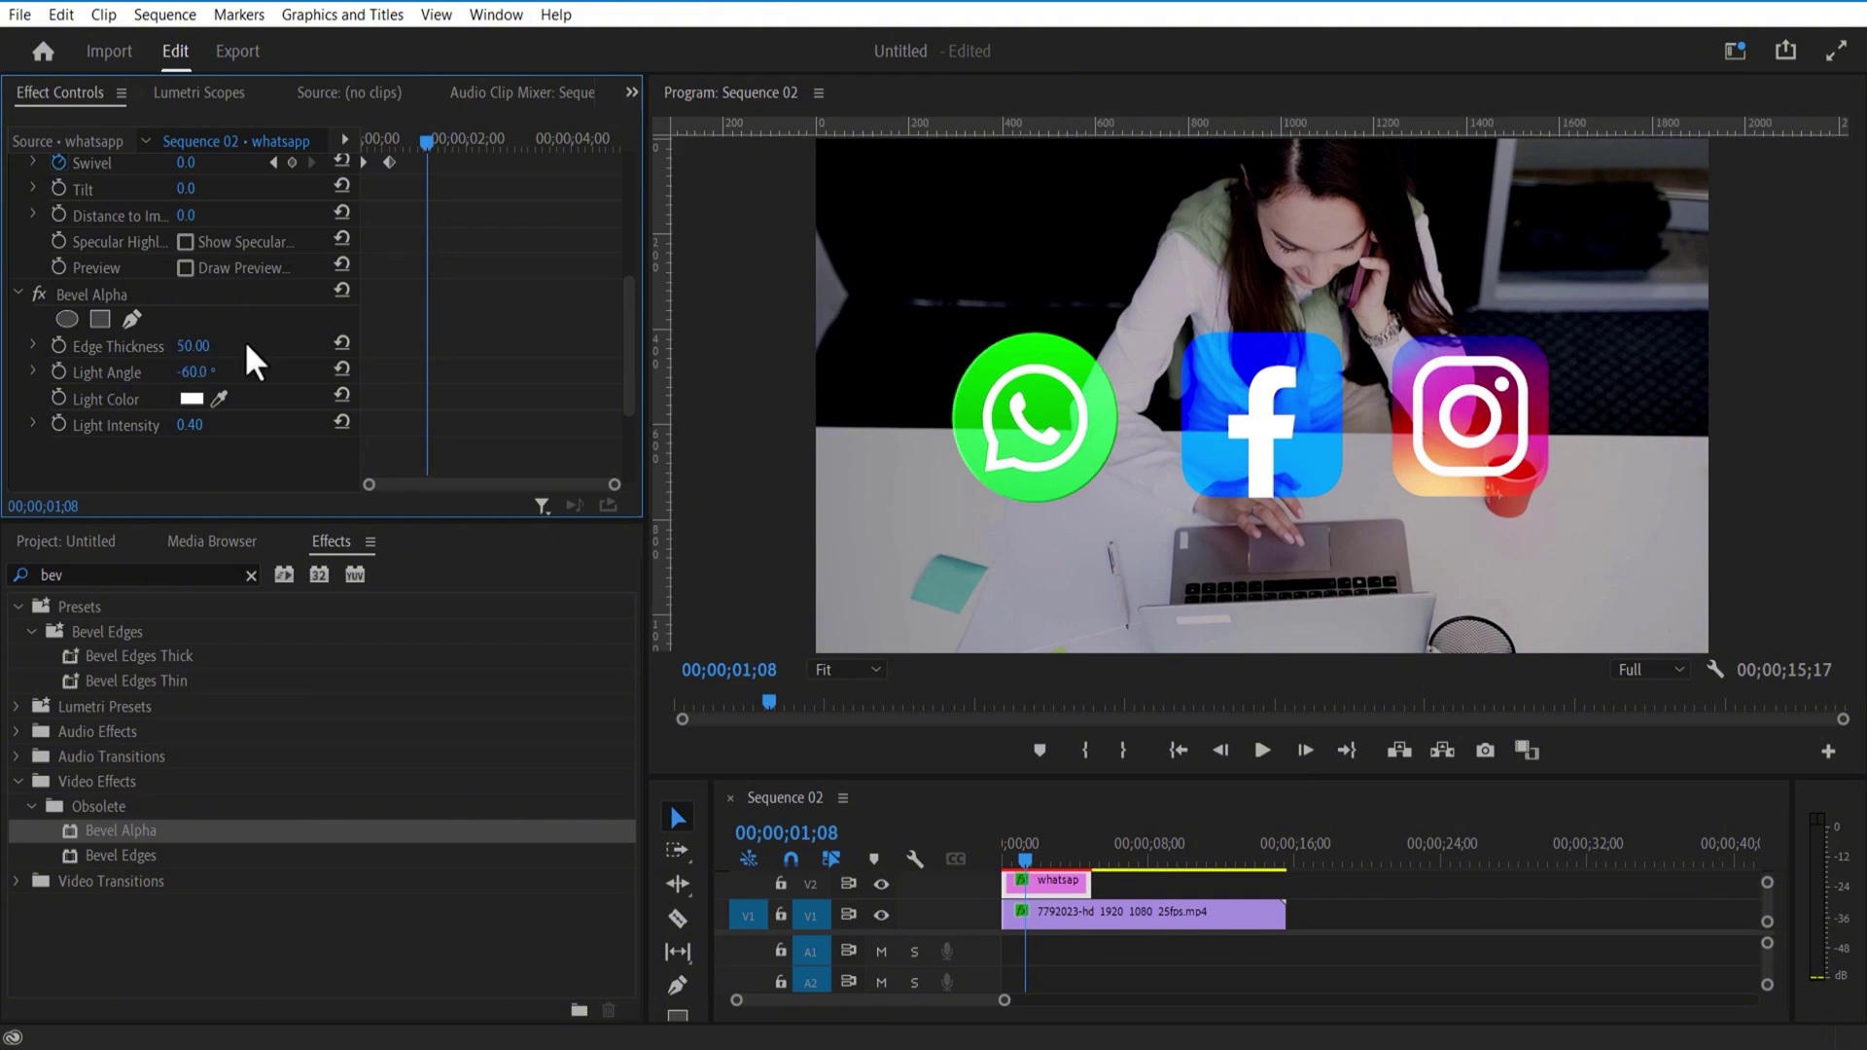
Step: Copy the whatsapp clip's Bevel Alpha effect to the facebook and instagram clips, and adjust the instagram clip's Edge Thickness
key(ctrl+c)
click(107, 297)
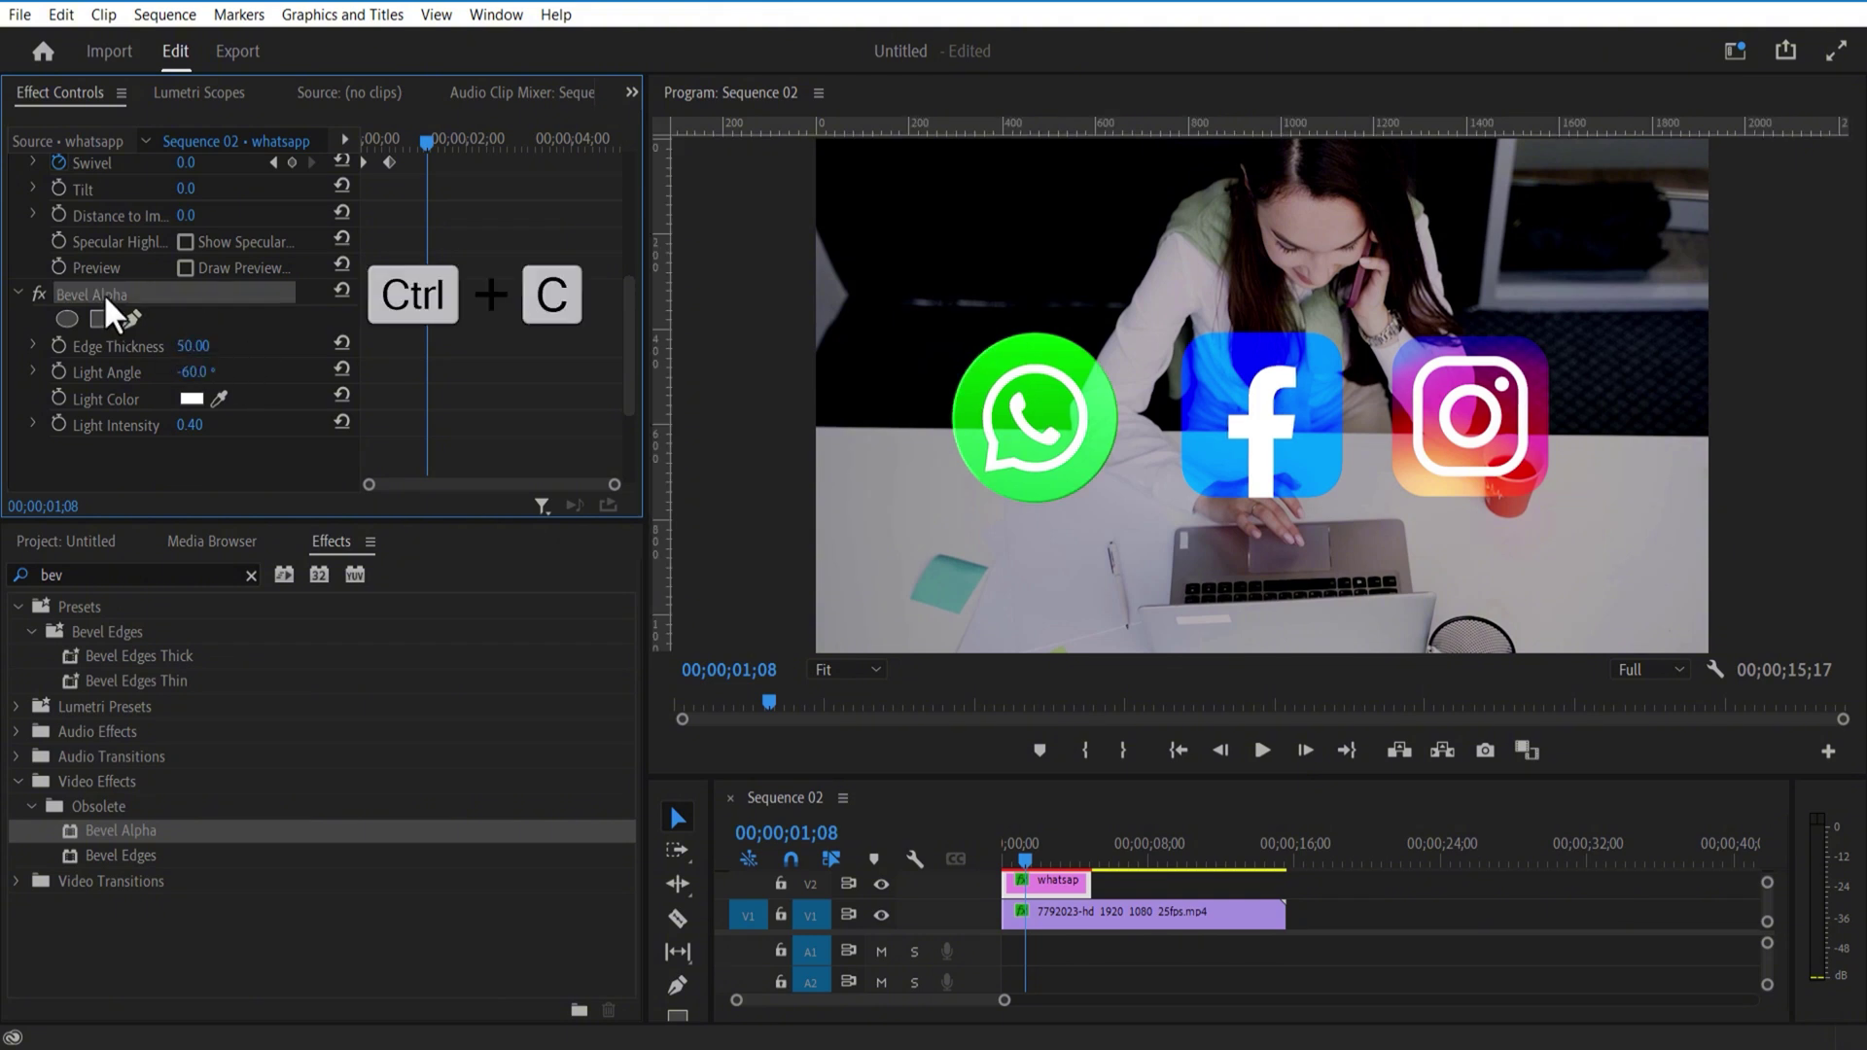
drag(1124, 768, 1115, 634)
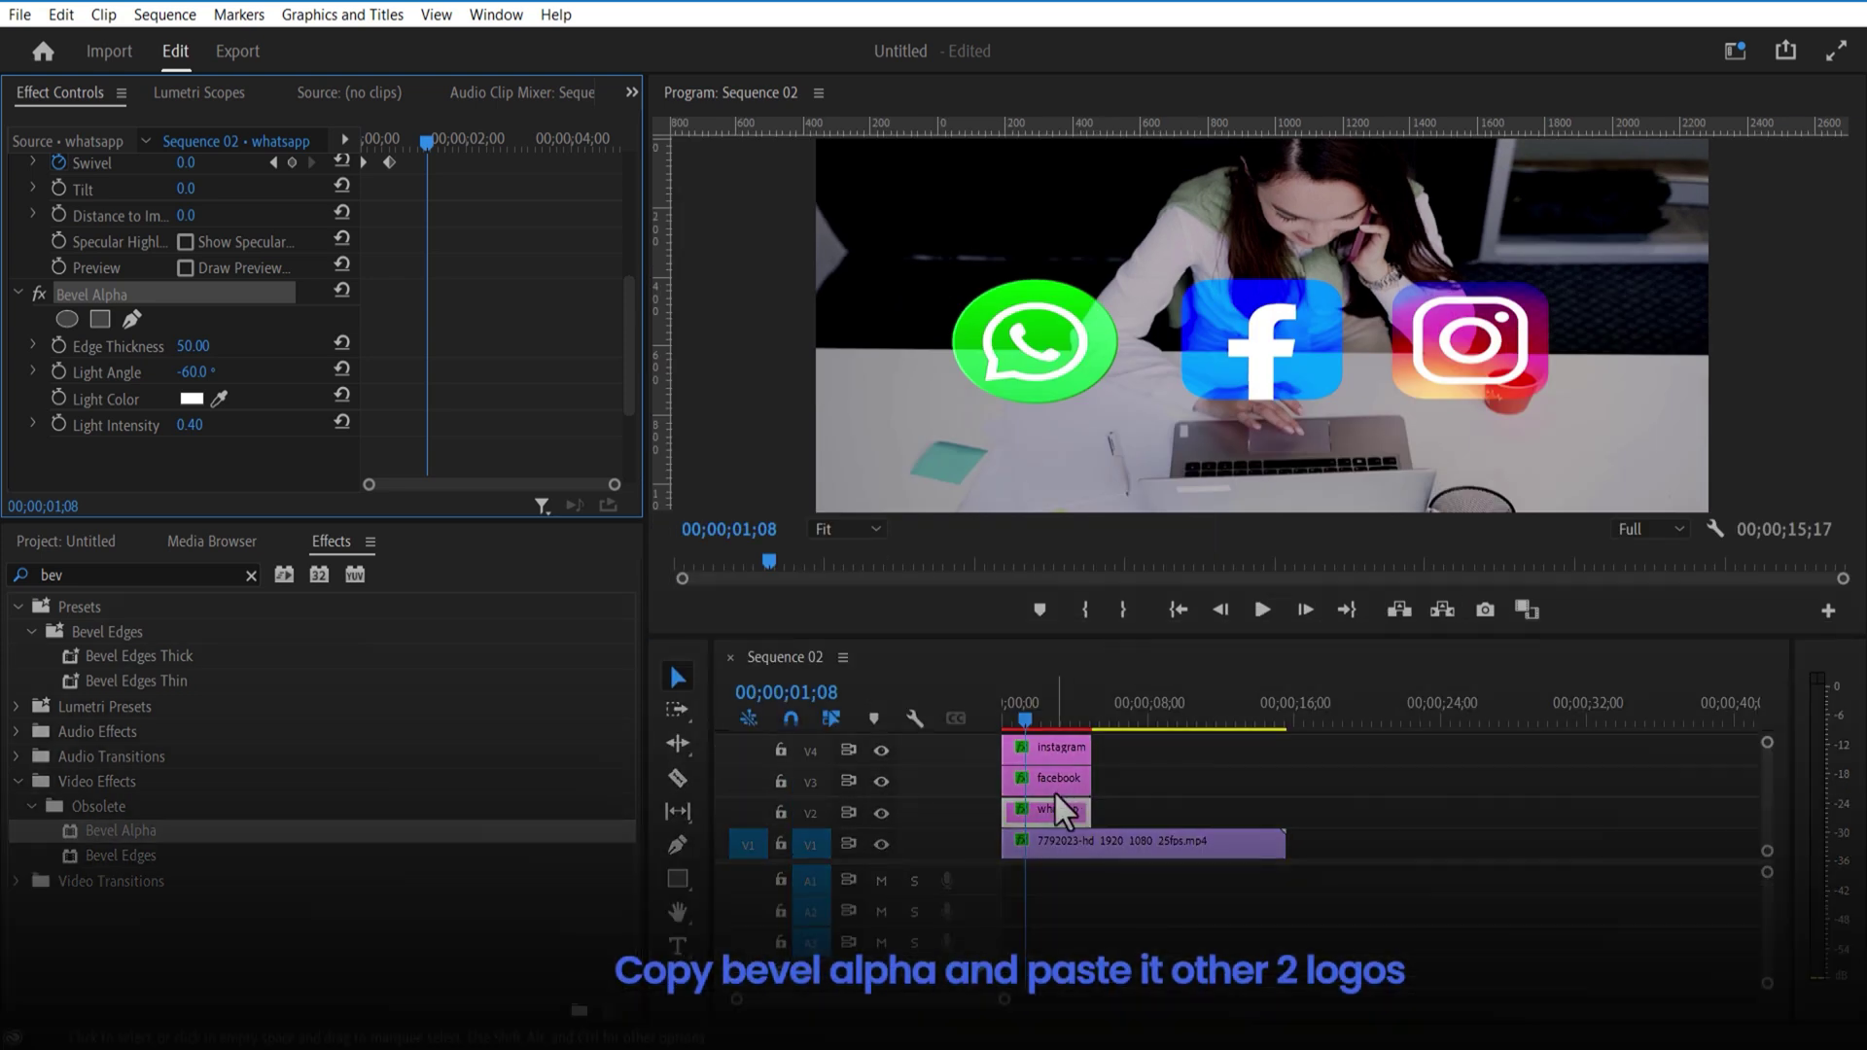
click(1057, 785)
key(ctrl+v)
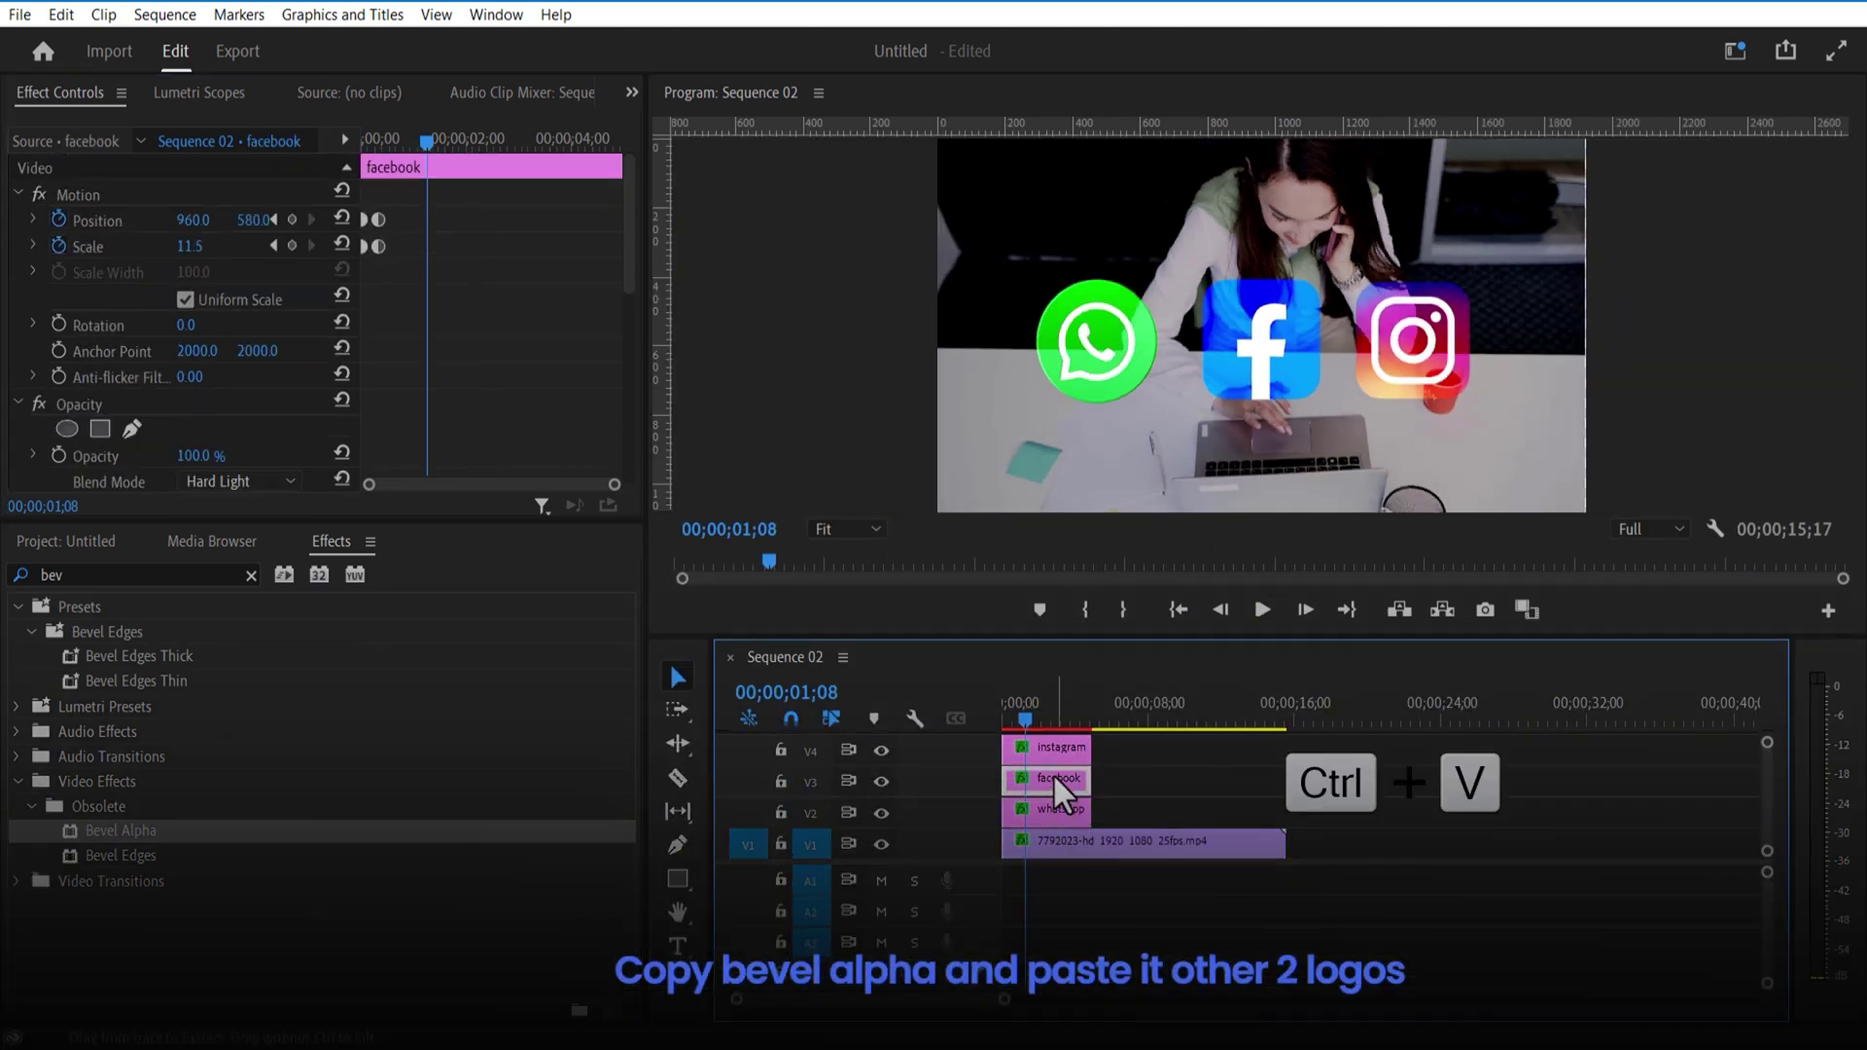
click(1052, 749)
key(ctrl+v)
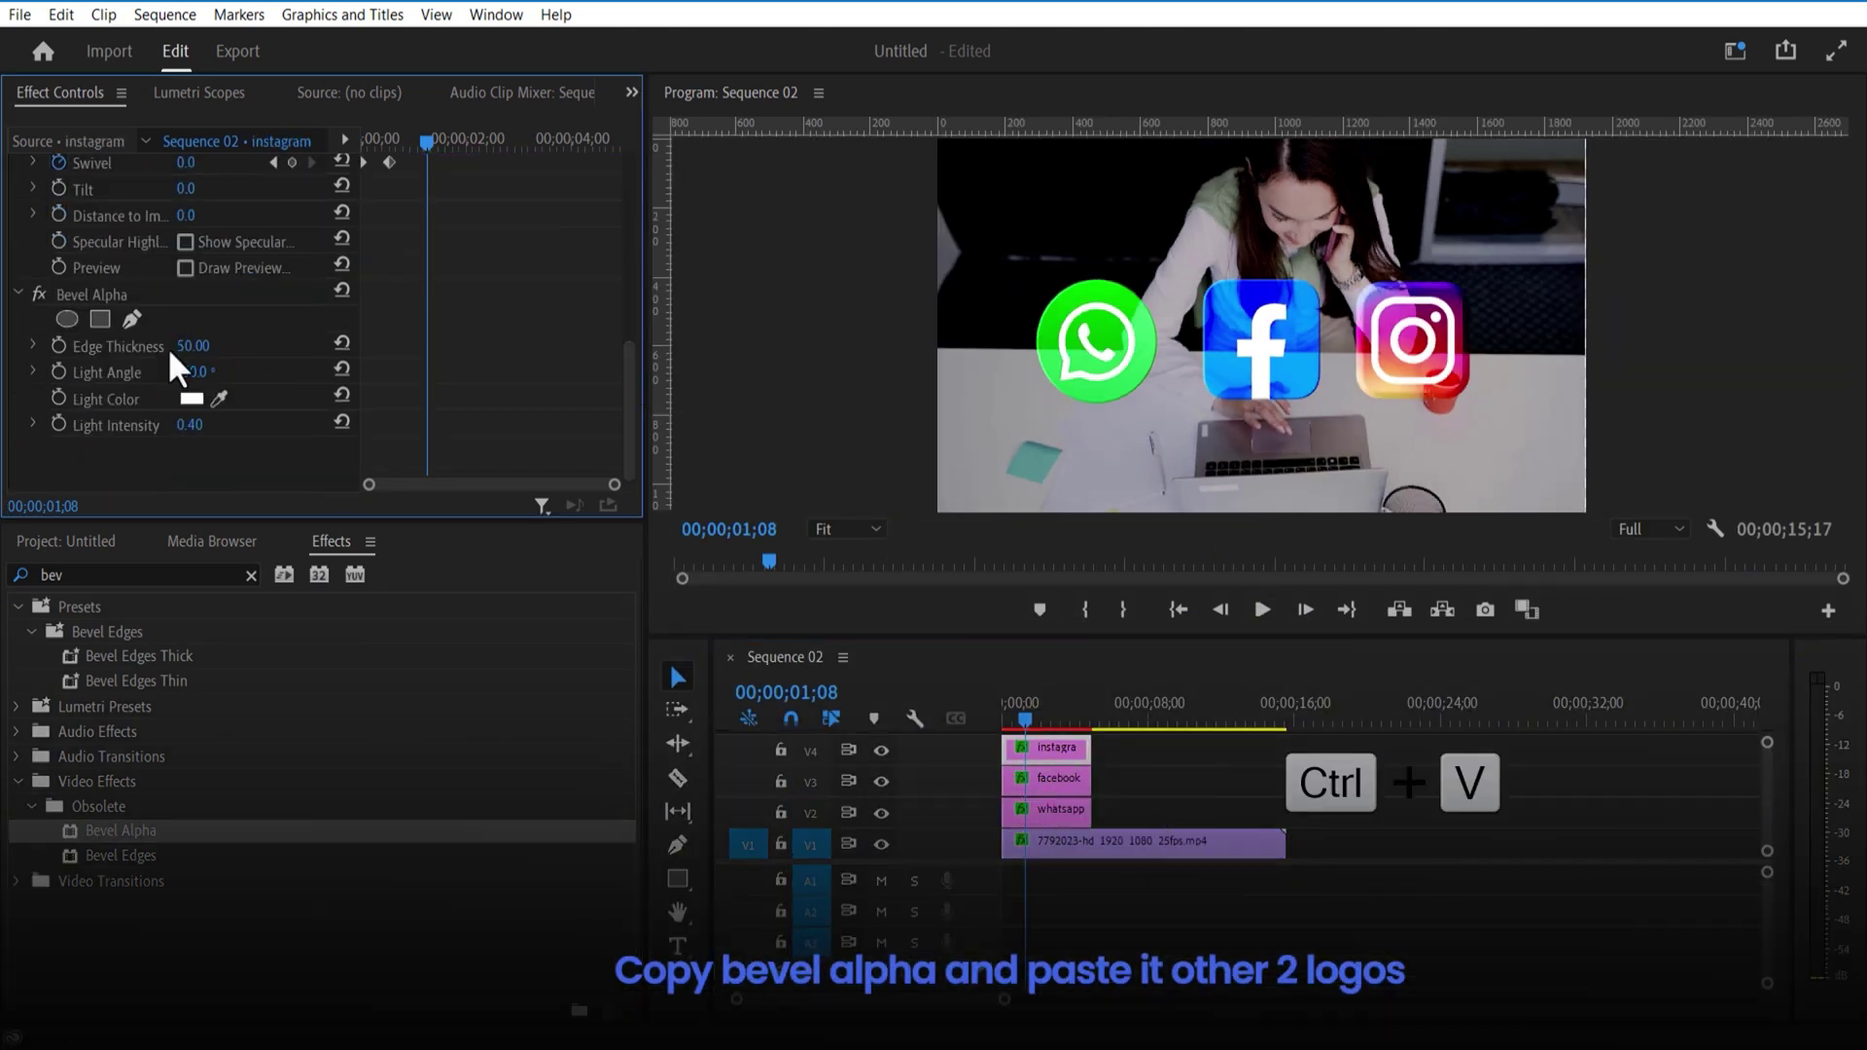
drag(185, 347, 208, 347)
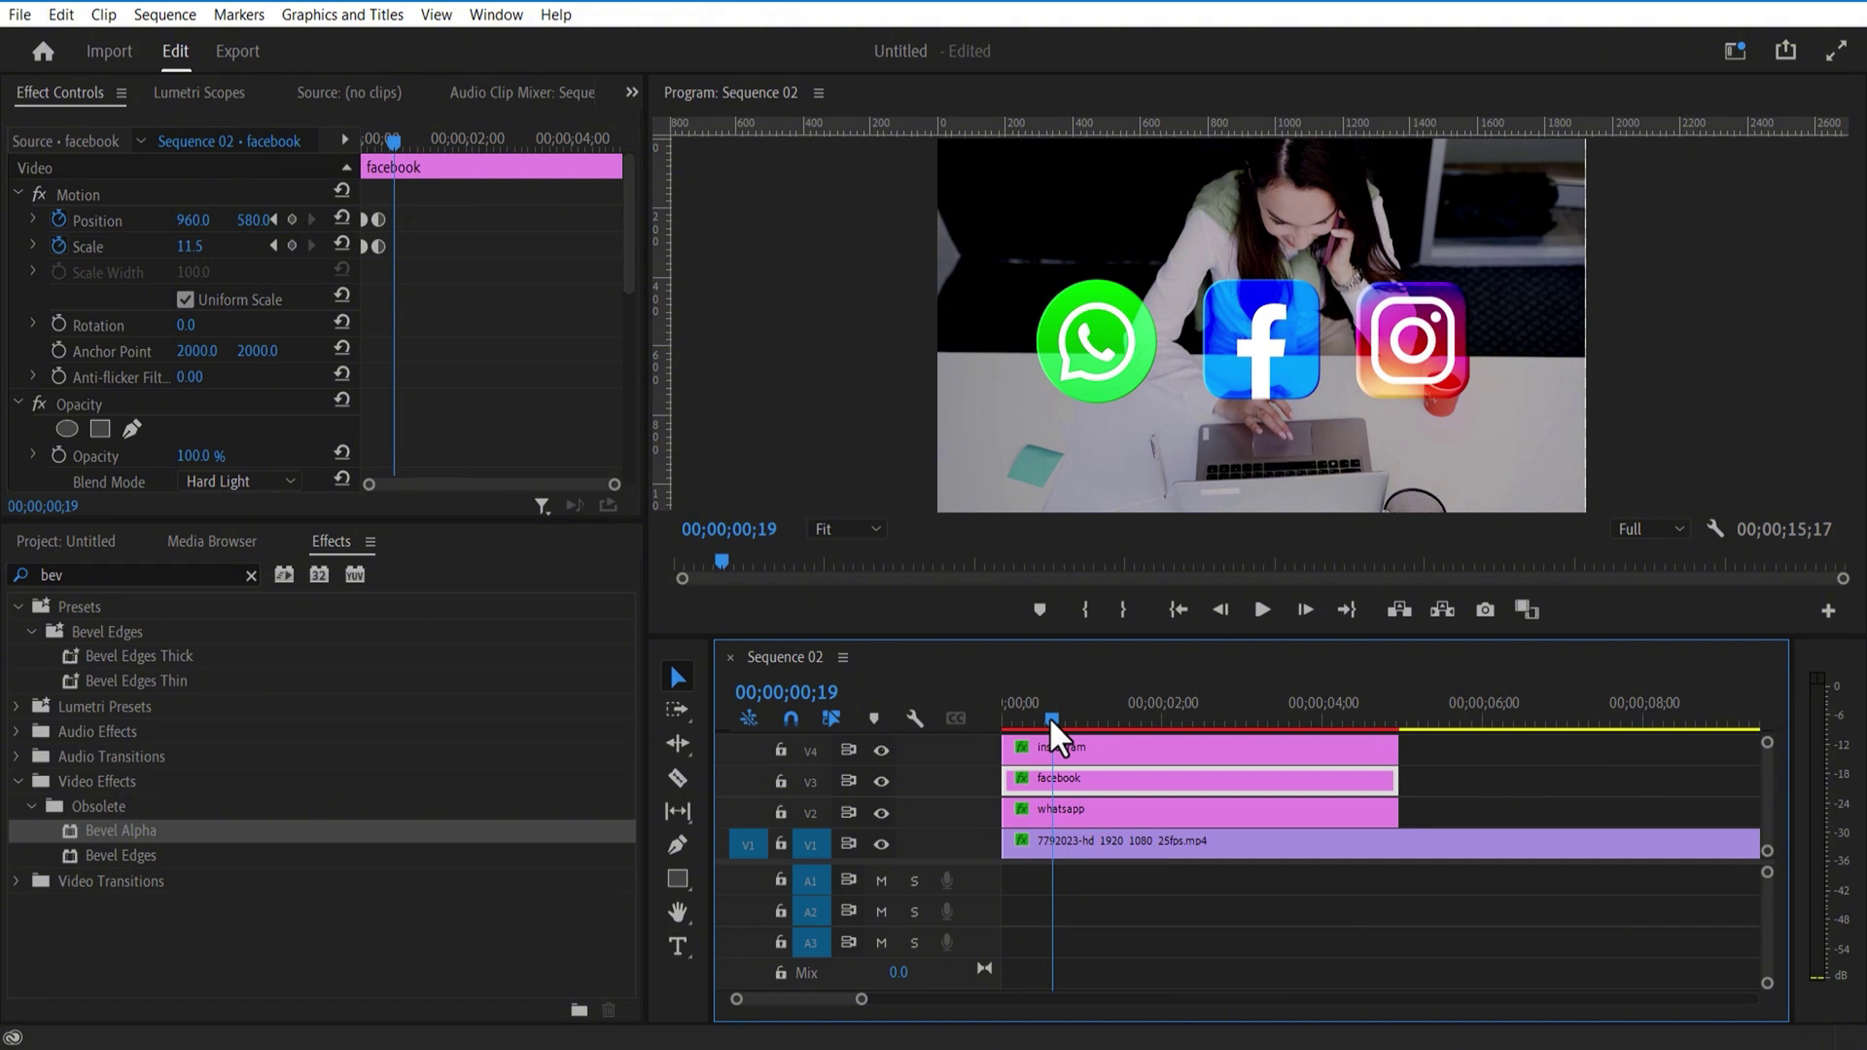
Step: Add a Scale keyframe to the facebook clip at 00;00;00;20 and set Scale to 13 at 00;00;00;24
drag(1048, 716, 1053, 715)
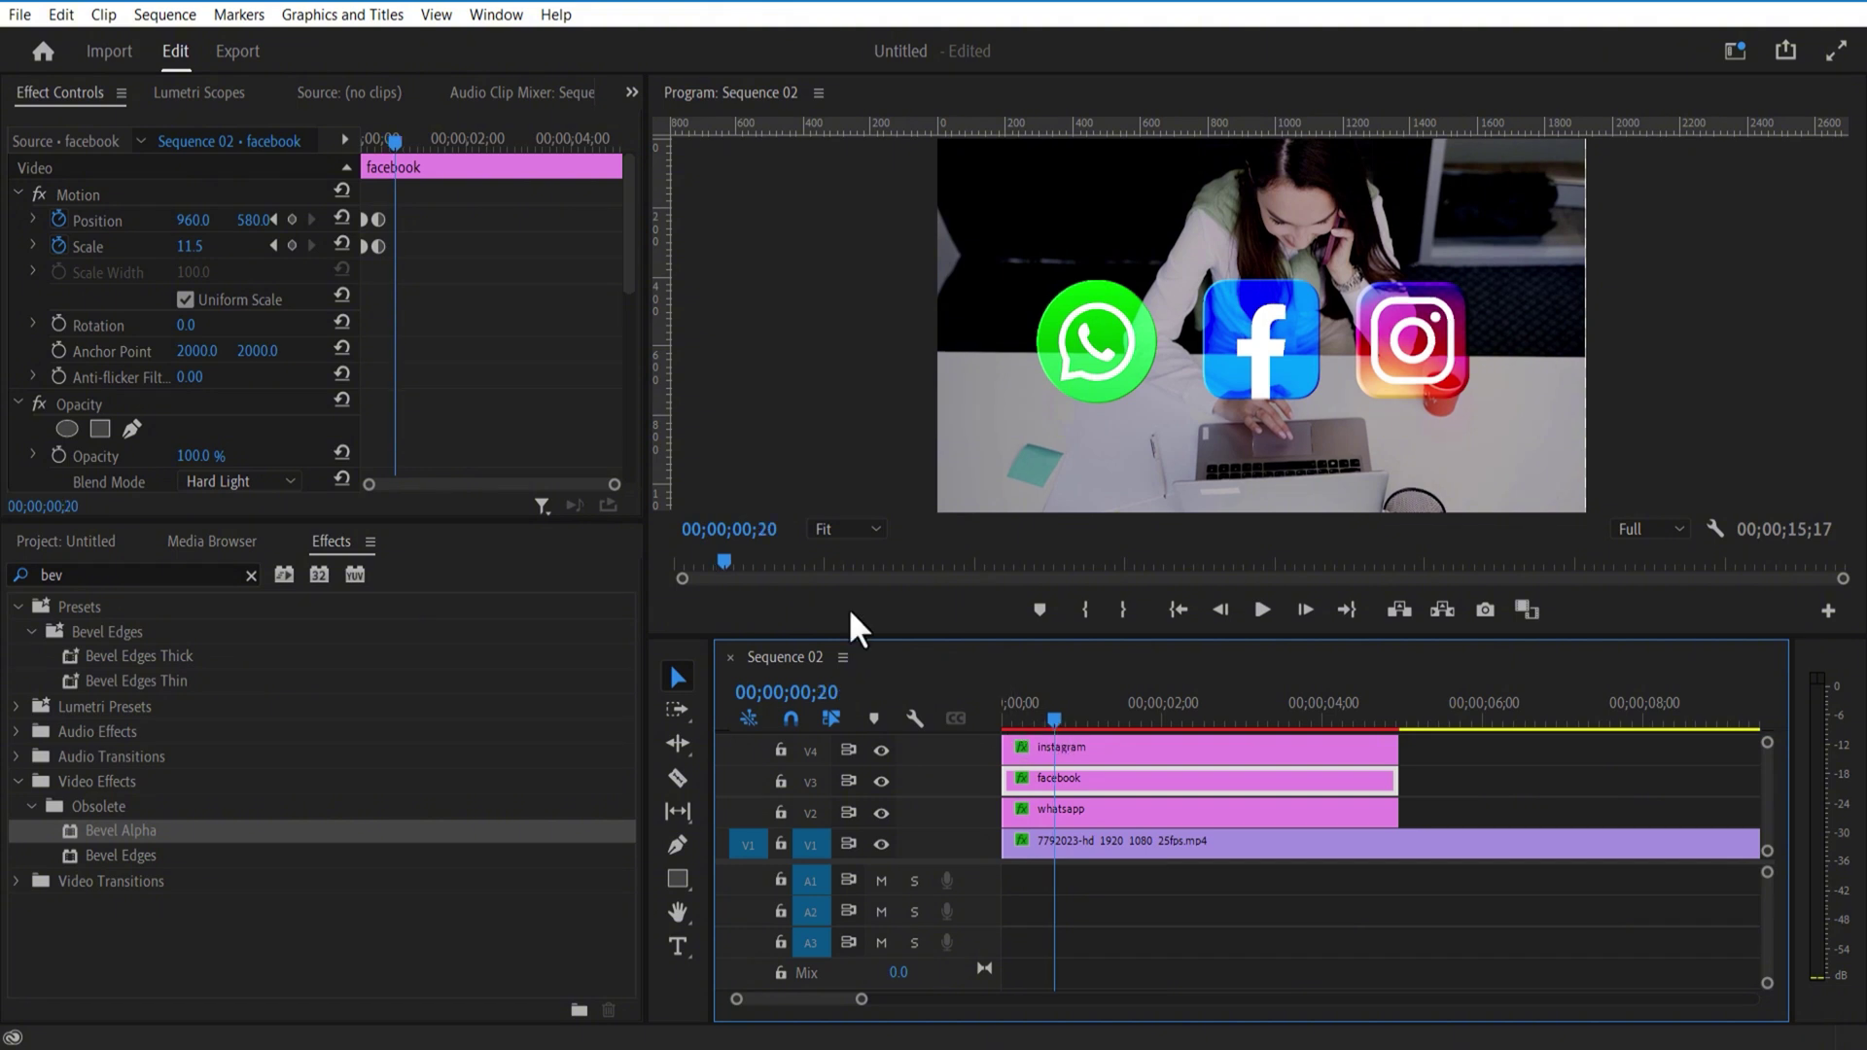
click(291, 245)
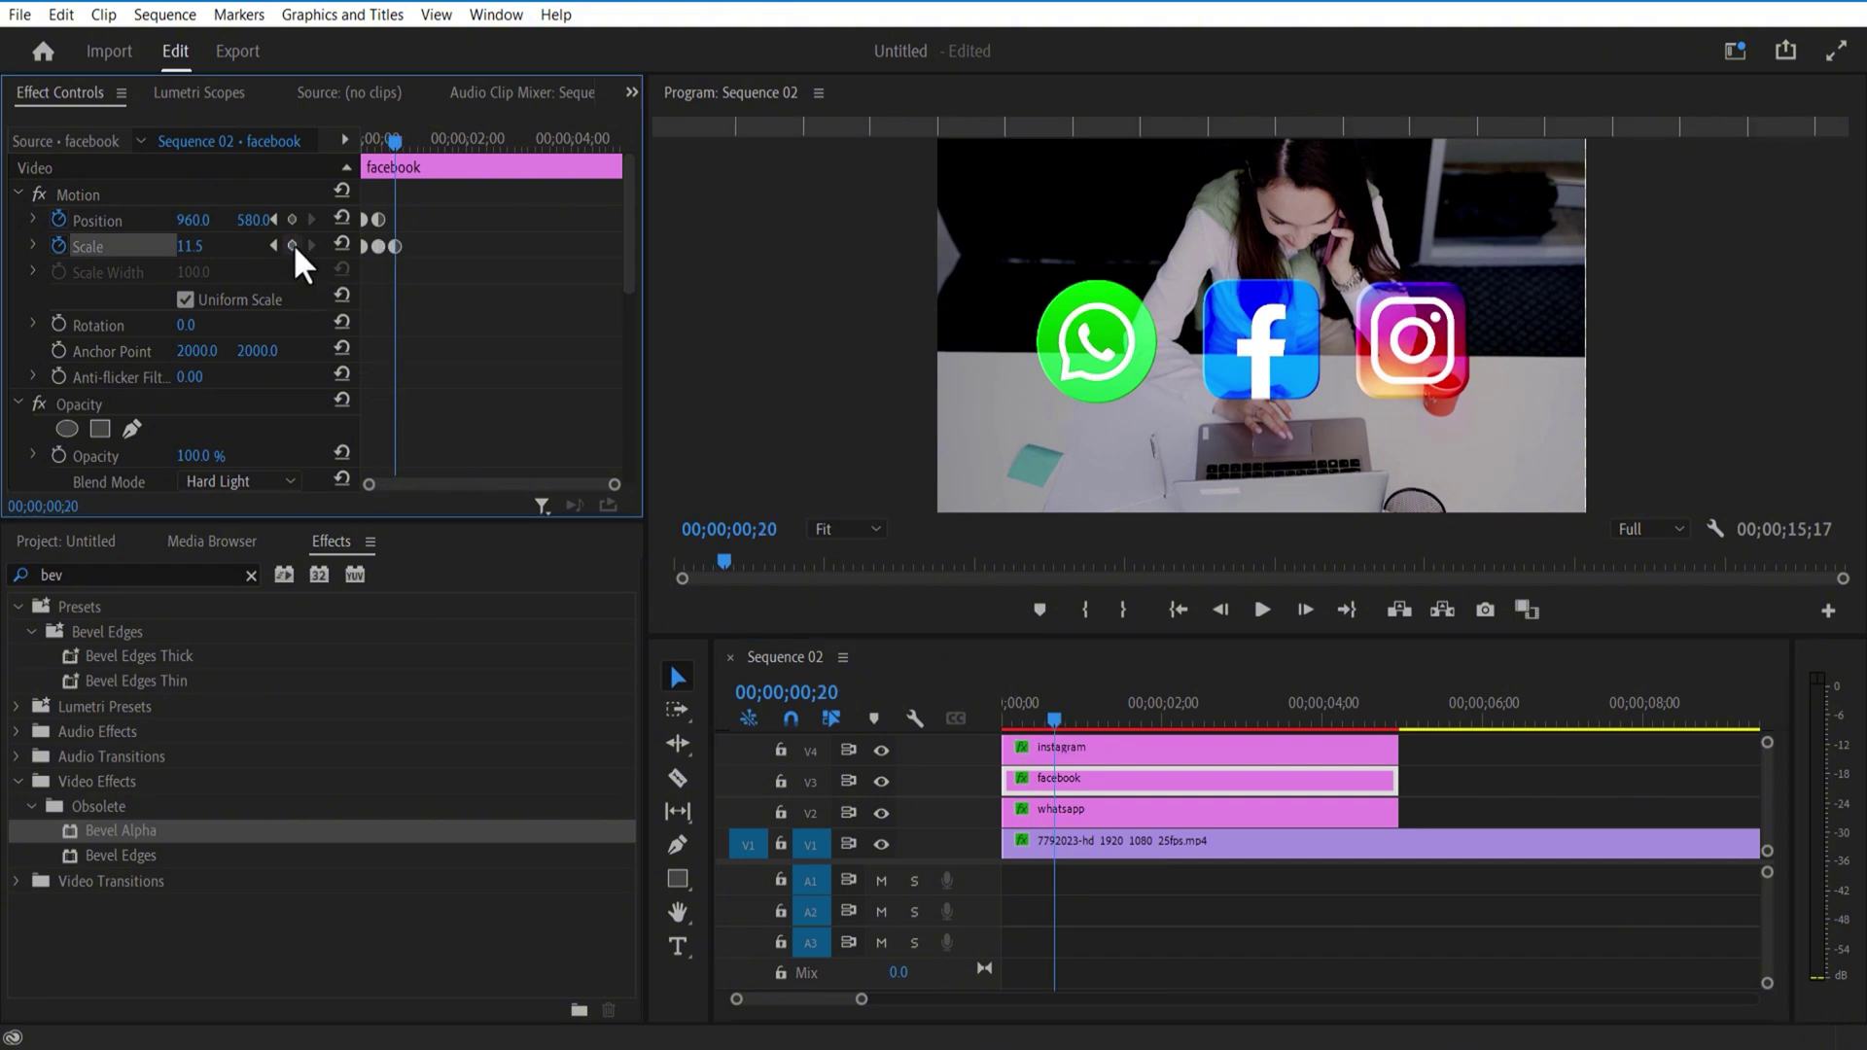
drag(395, 143, 403, 144)
drag(190, 246, 193, 246)
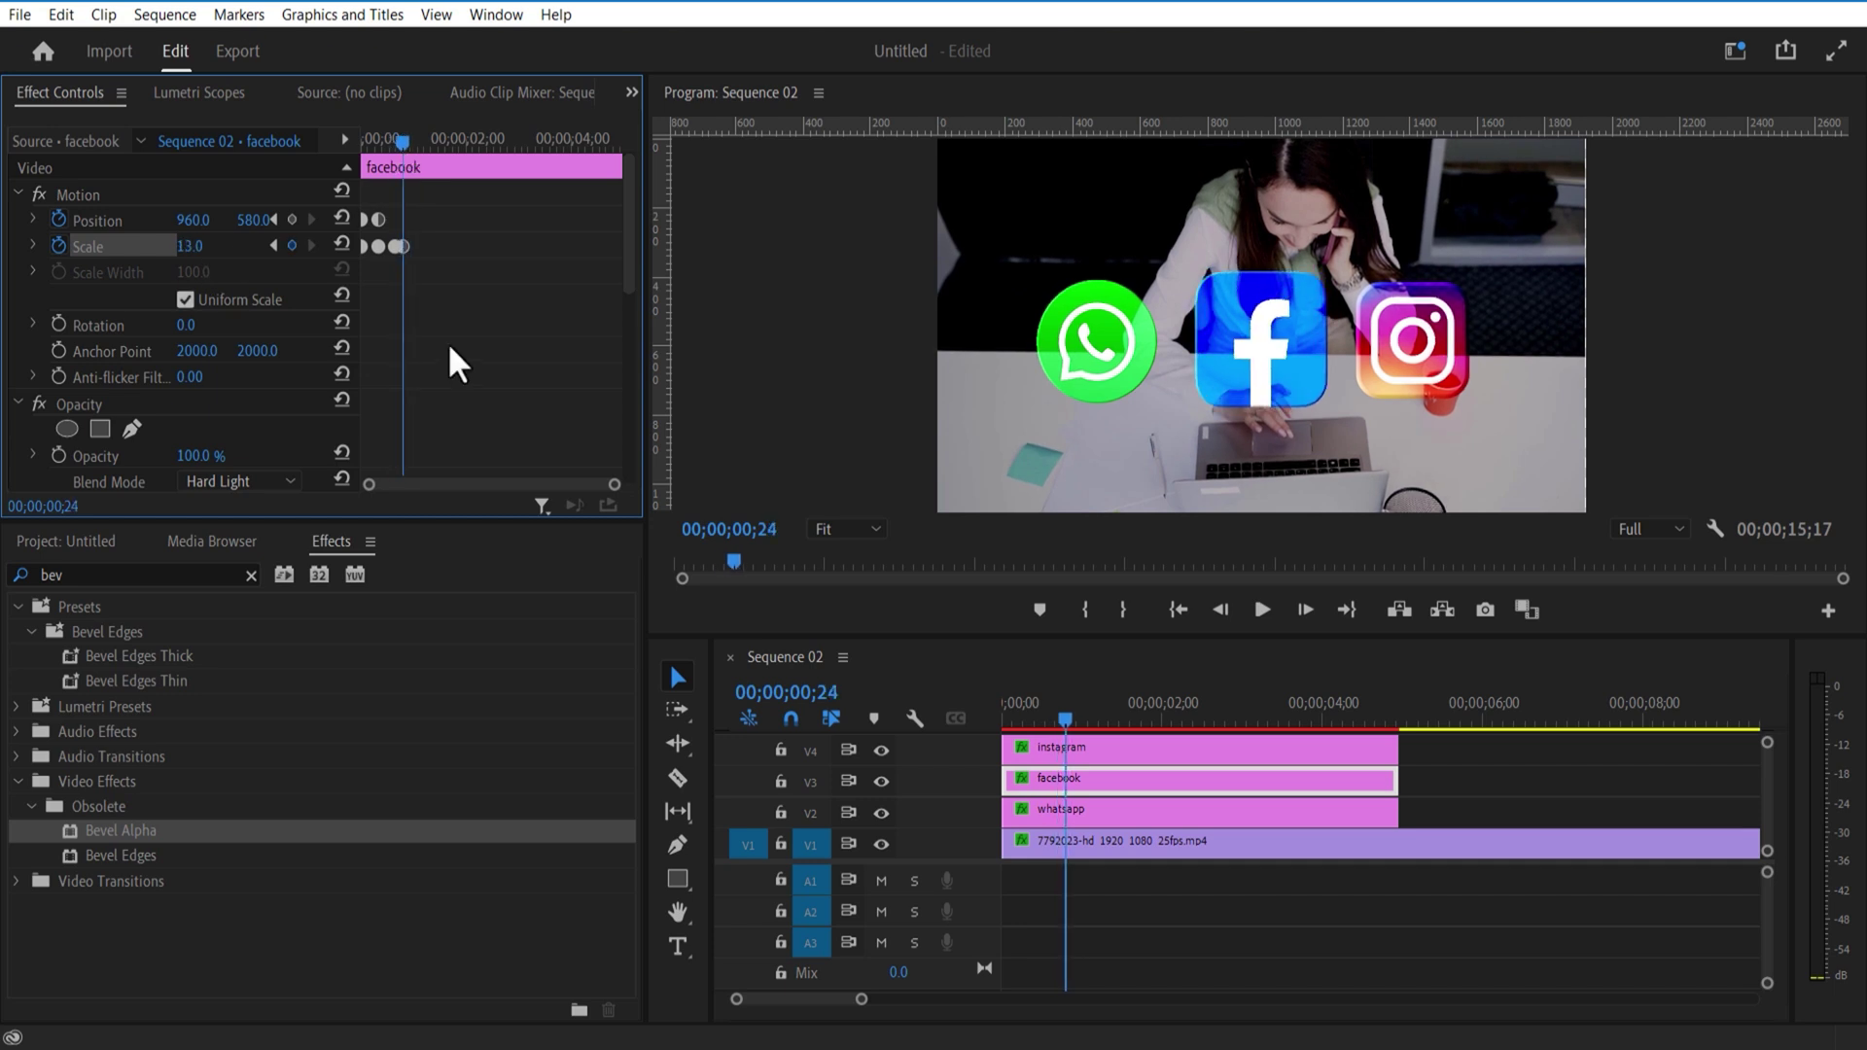
Step: Shift the facebook clip's enlarged Scale keyframe to 00;00;00;25 and set its Scale to 0 at 00;00;01;00
drag(404, 144, 397, 144)
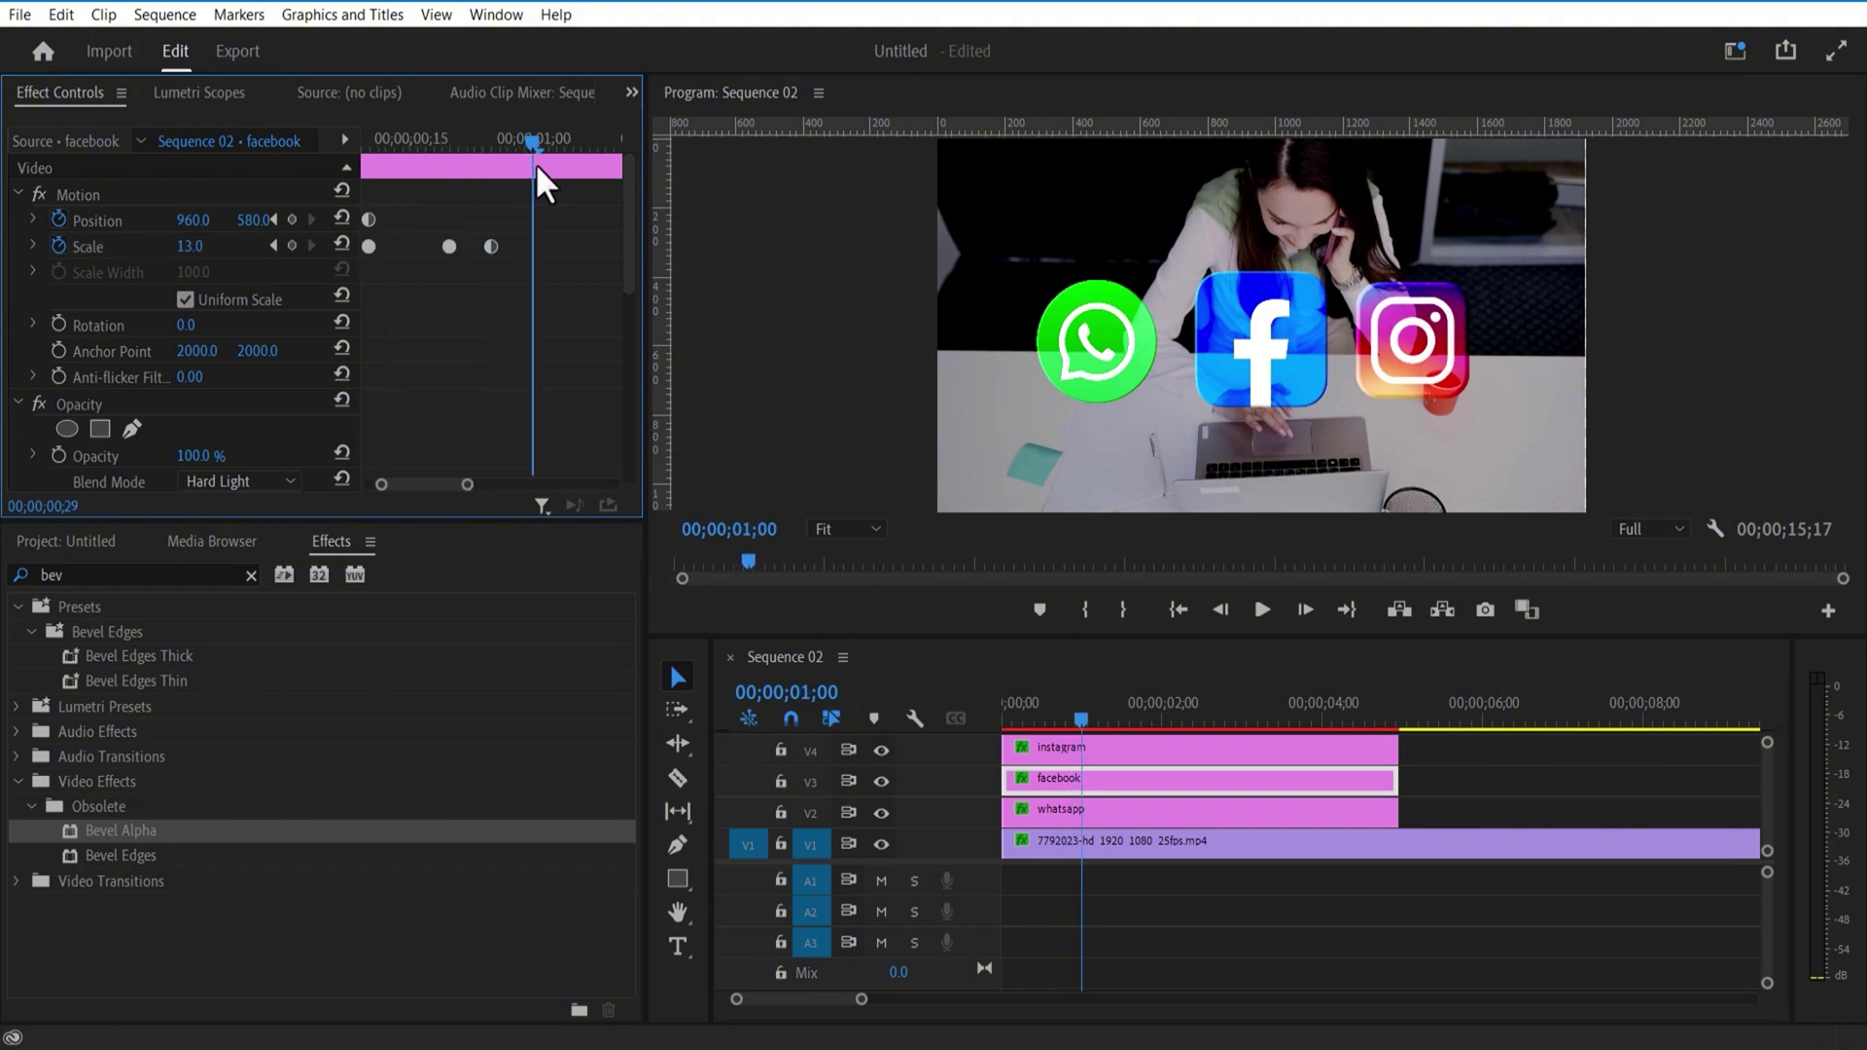
click(190, 246)
text(0)
key(Return)
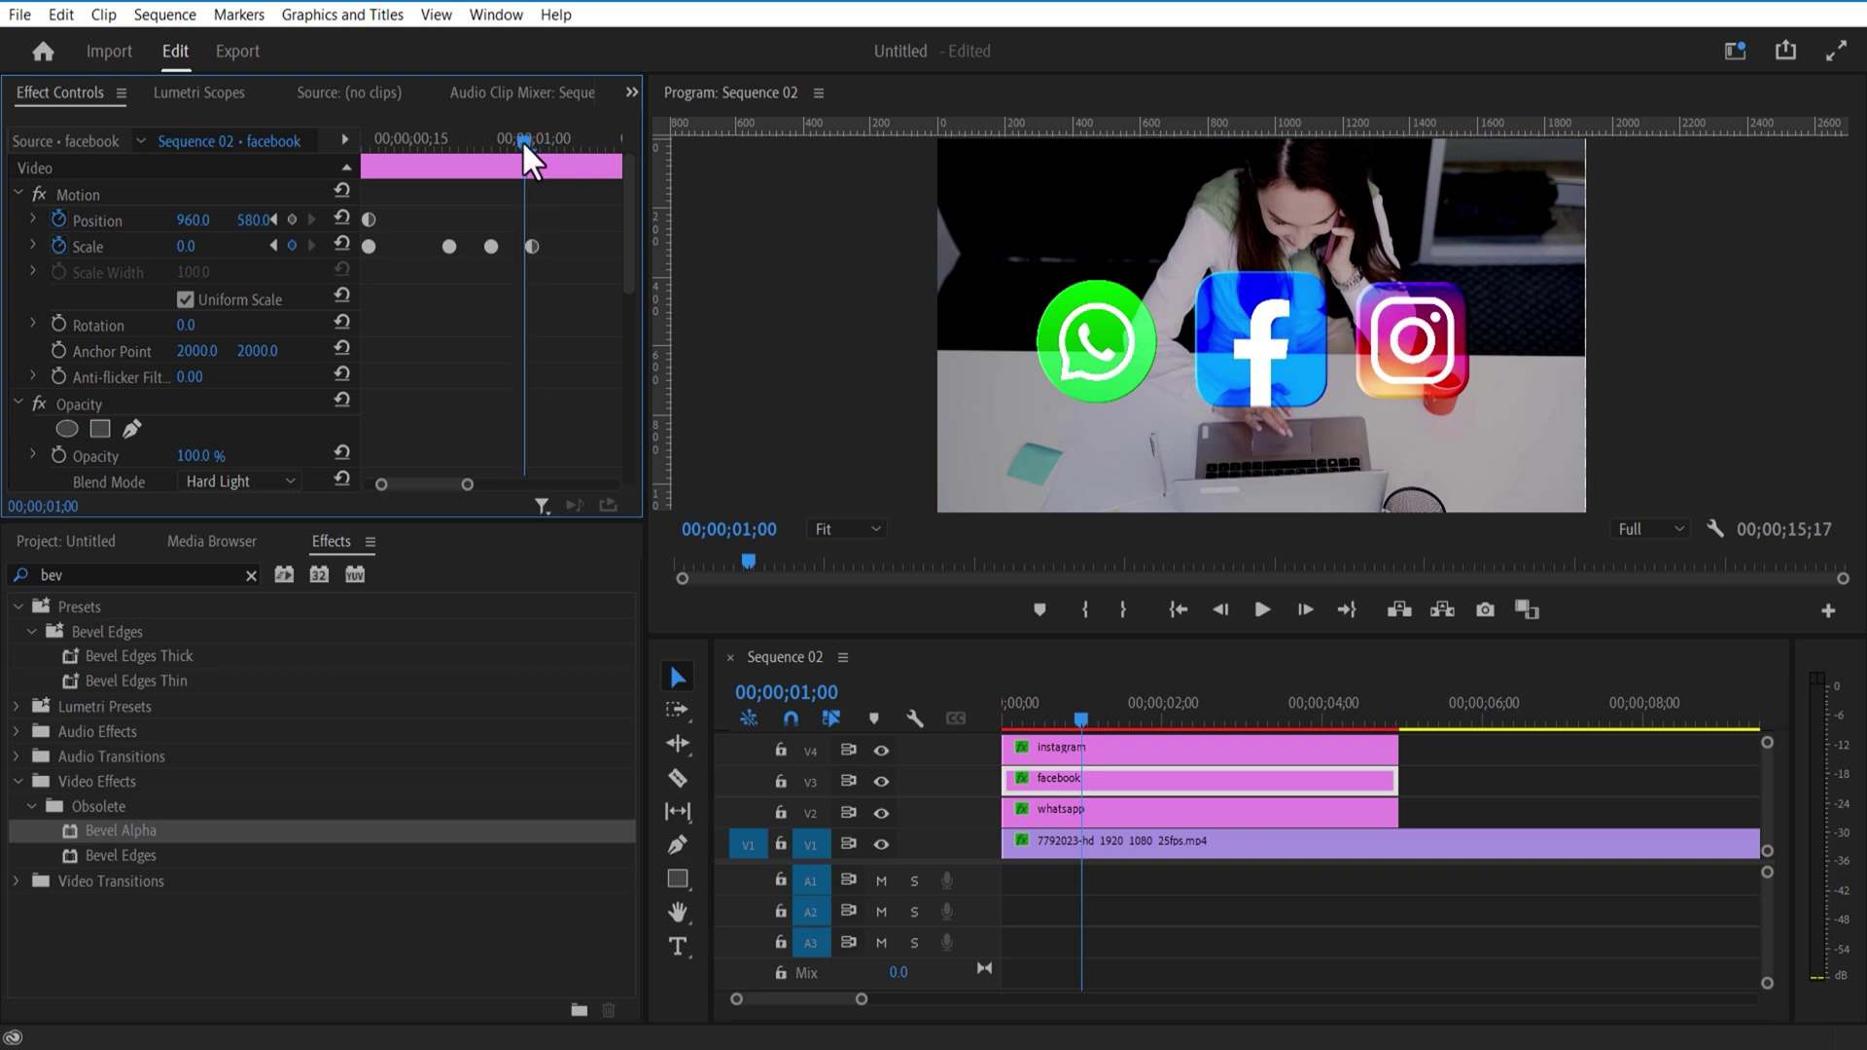
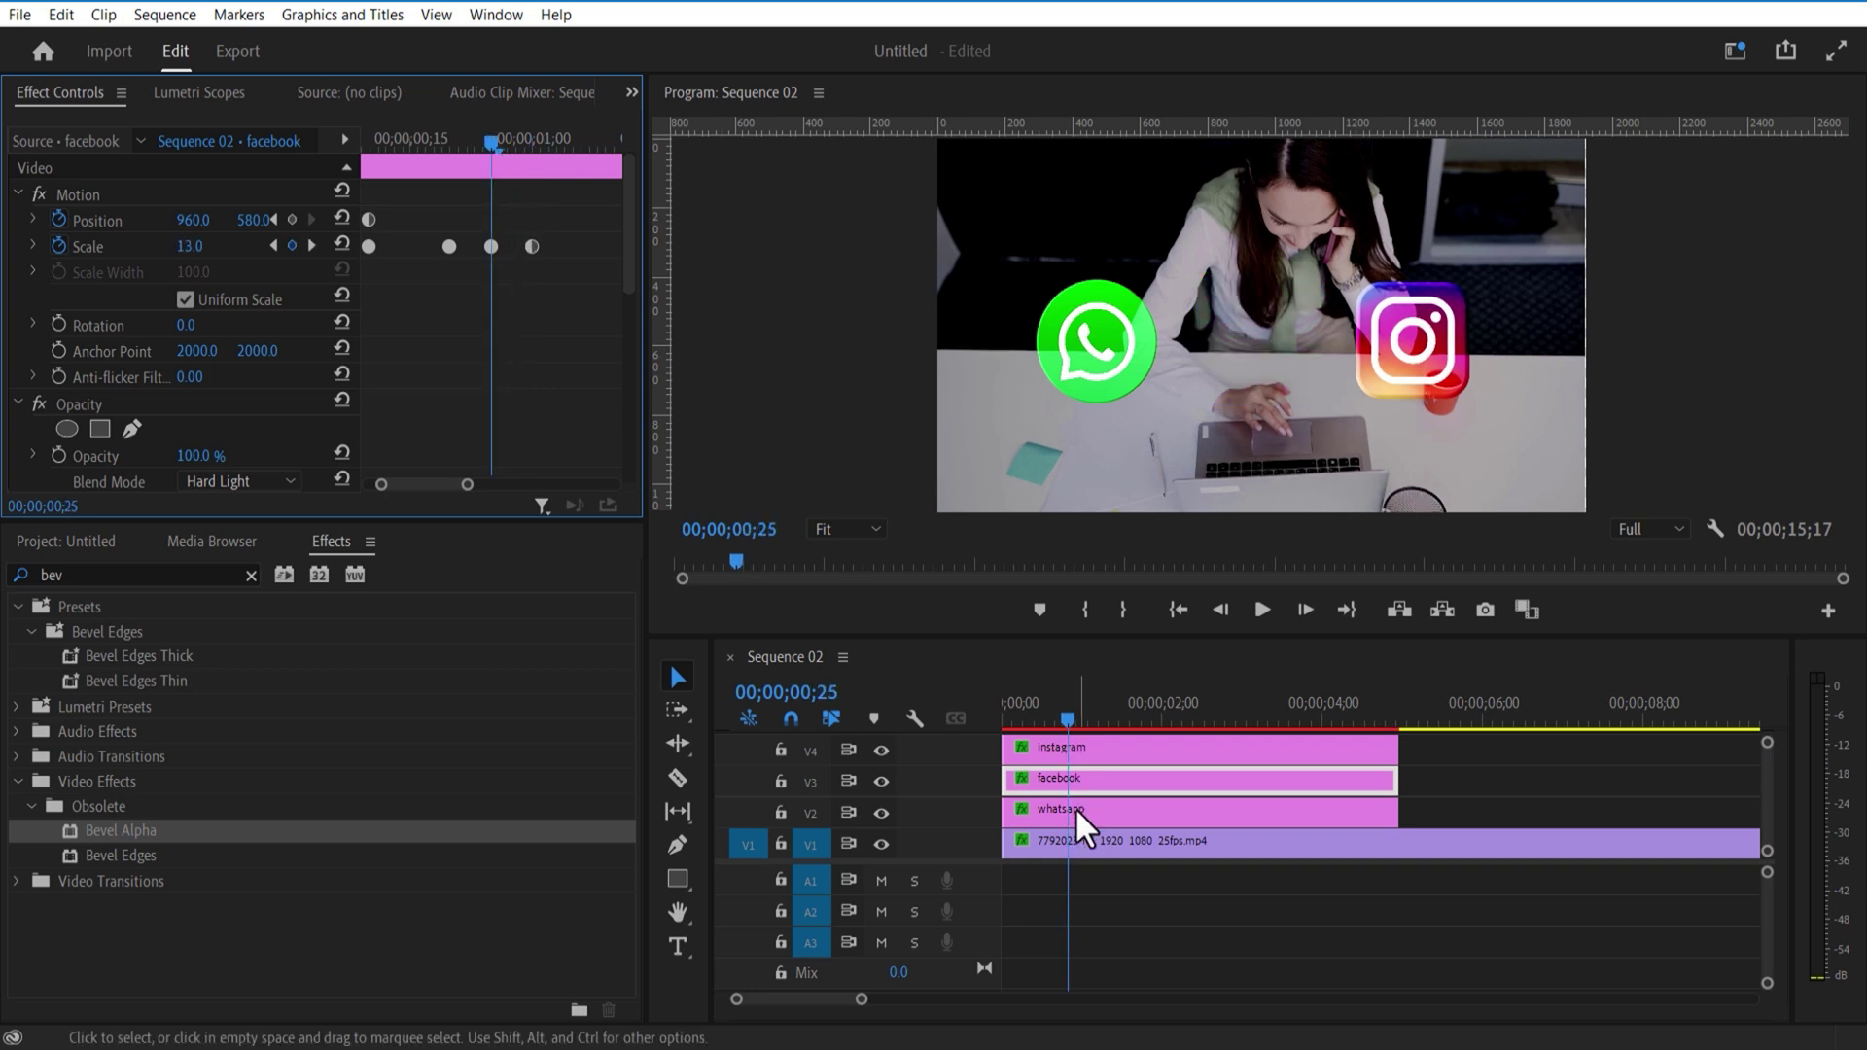
Step: Keyframe the instagram clip's Scale to enlarge the icon briefly and shrink it to 0, following the facebook clip's timing
click(412, 143)
click(1099, 749)
click(406, 139)
click(190, 247)
drag(405, 144, 409, 138)
text(0)
click(259, 283)
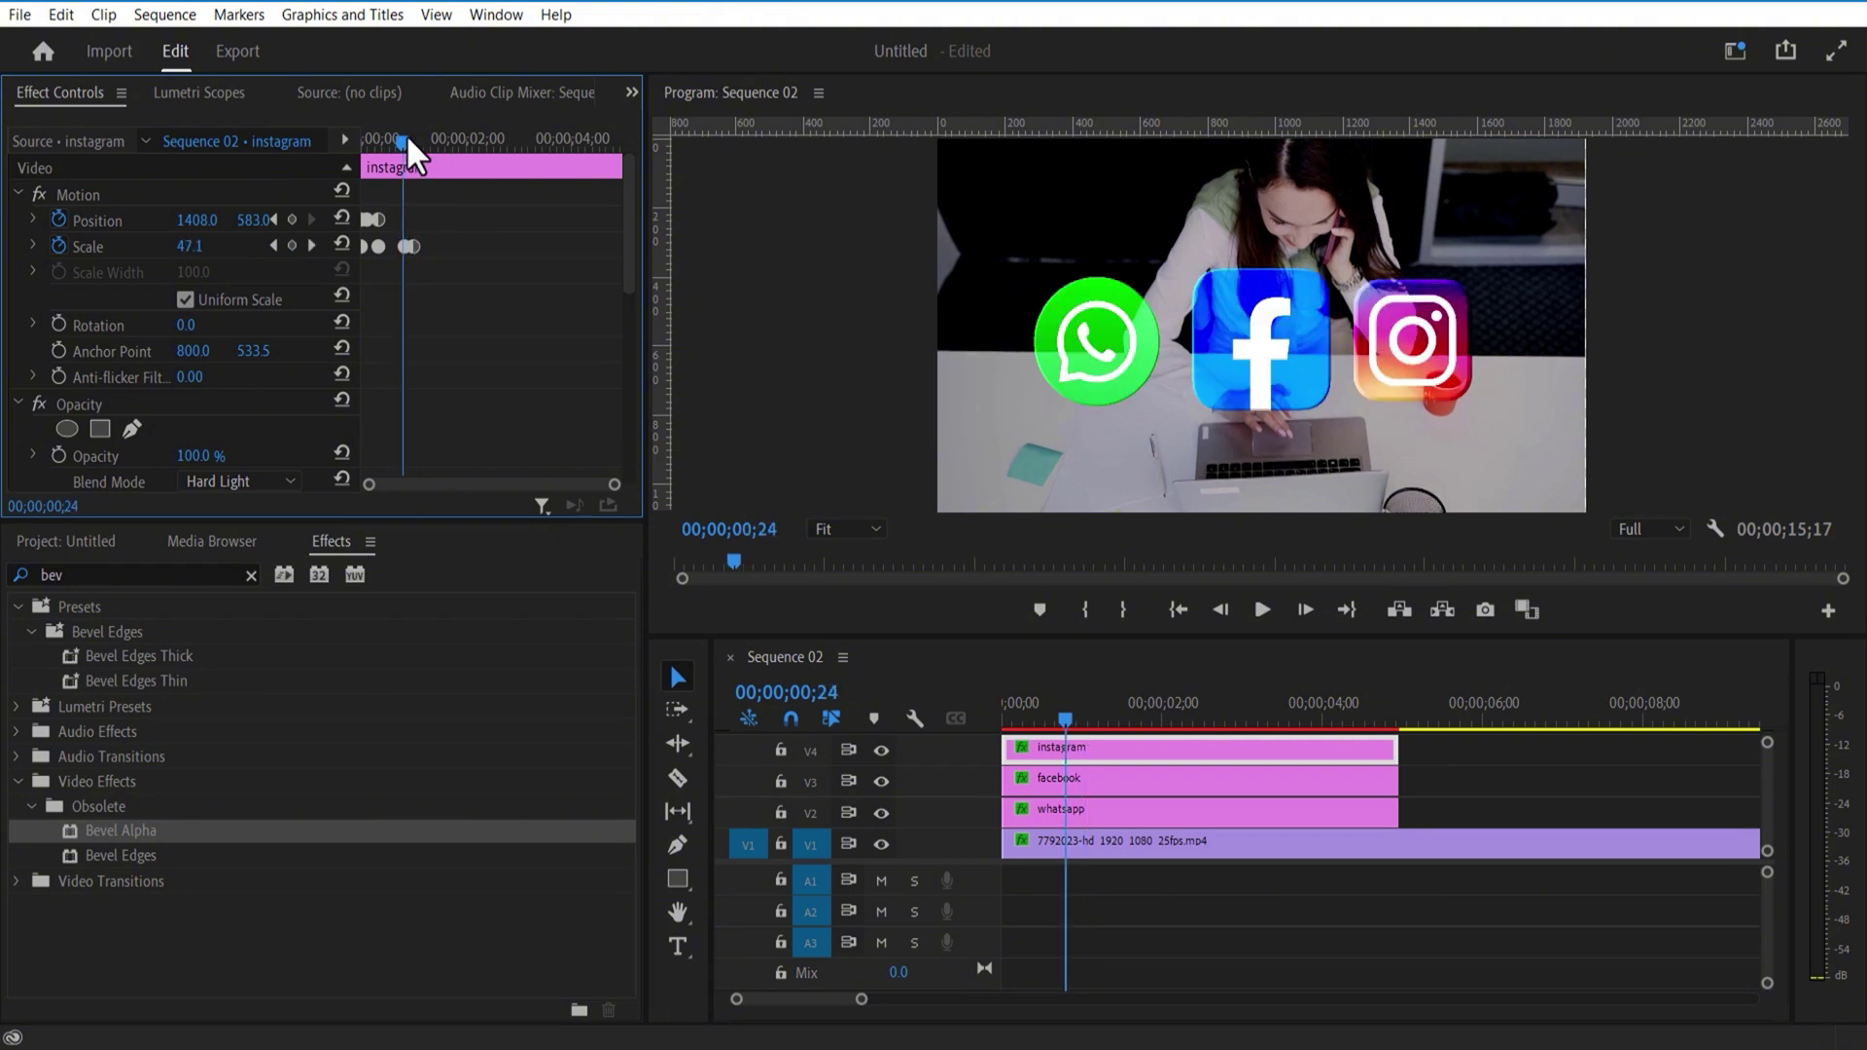
Step: Split the instagram, facebook and whatsapp clips at 00;00;01;00 and delete the parts after the cut
click(414, 141)
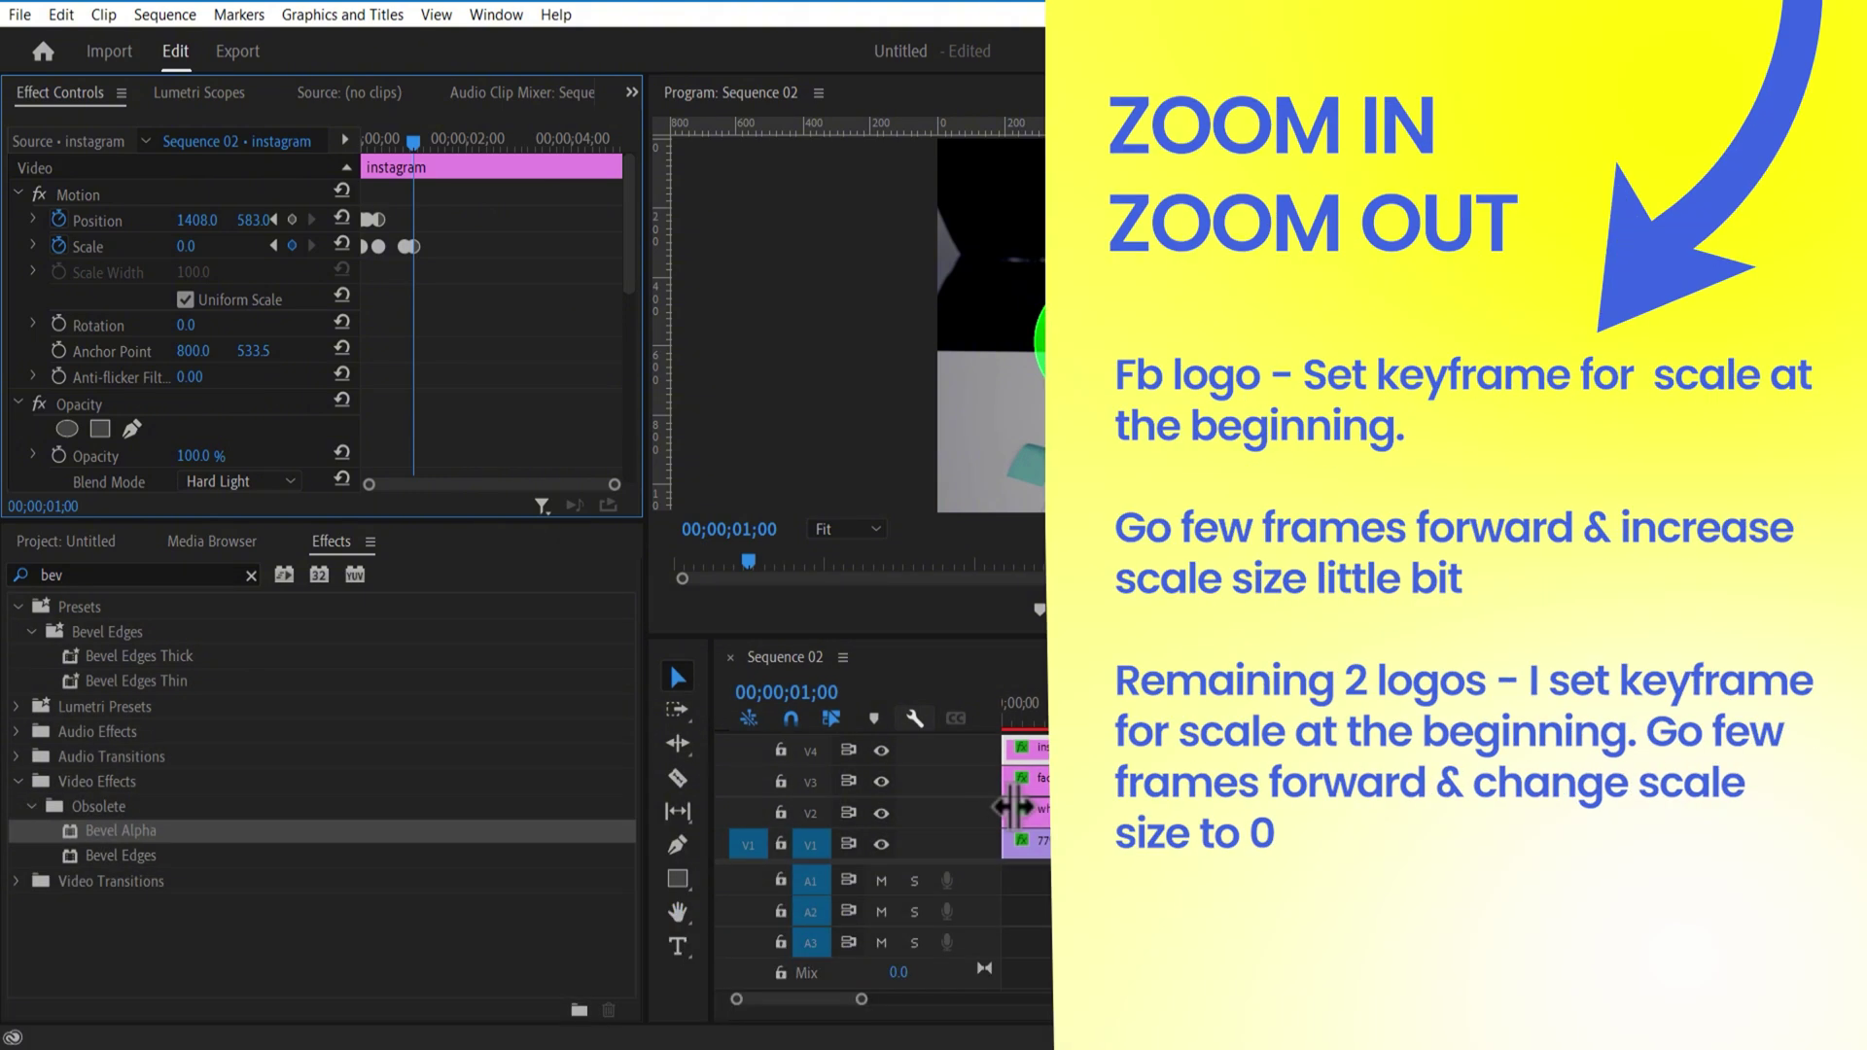
click(678, 778)
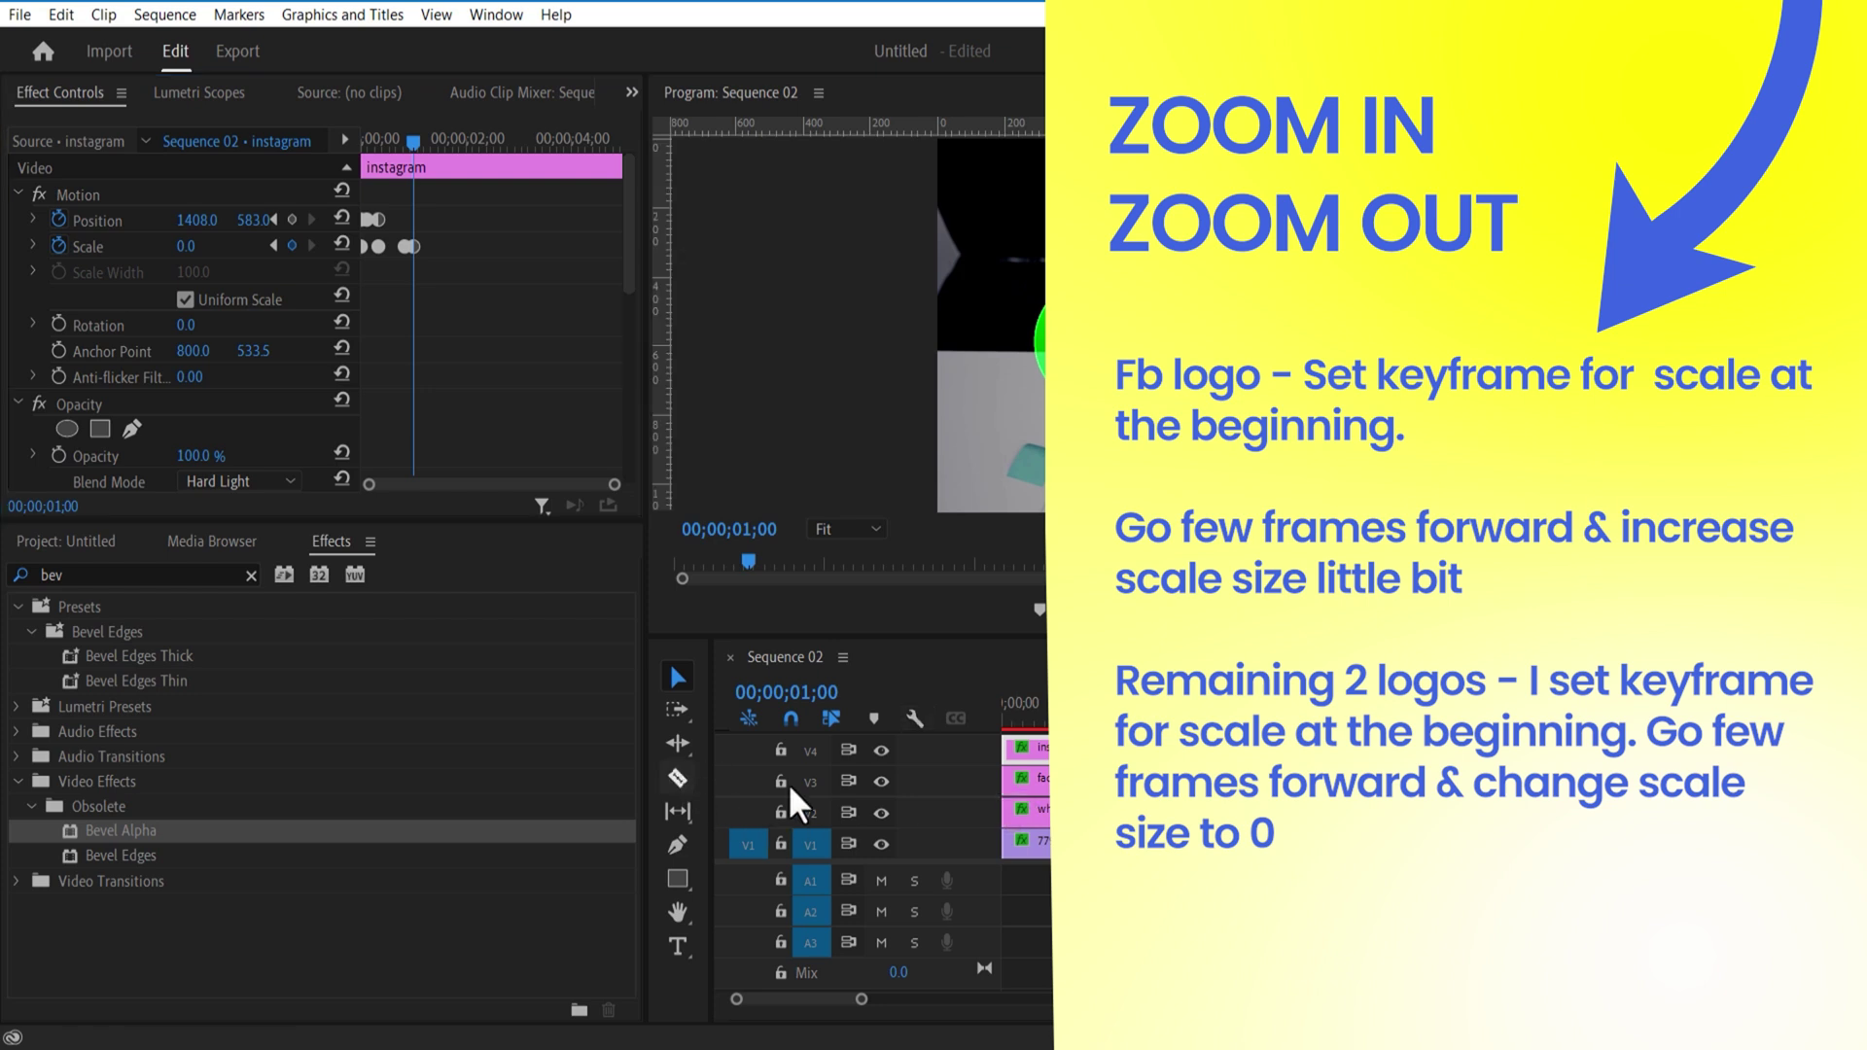
click(1081, 750)
click(1081, 780)
click(1081, 811)
click(678, 678)
drag(1442, 750, 1031, 730)
key(Delete)
Step: Nest the three trimmed icon clips into a sequence named "social media"
right_click(1051, 771)
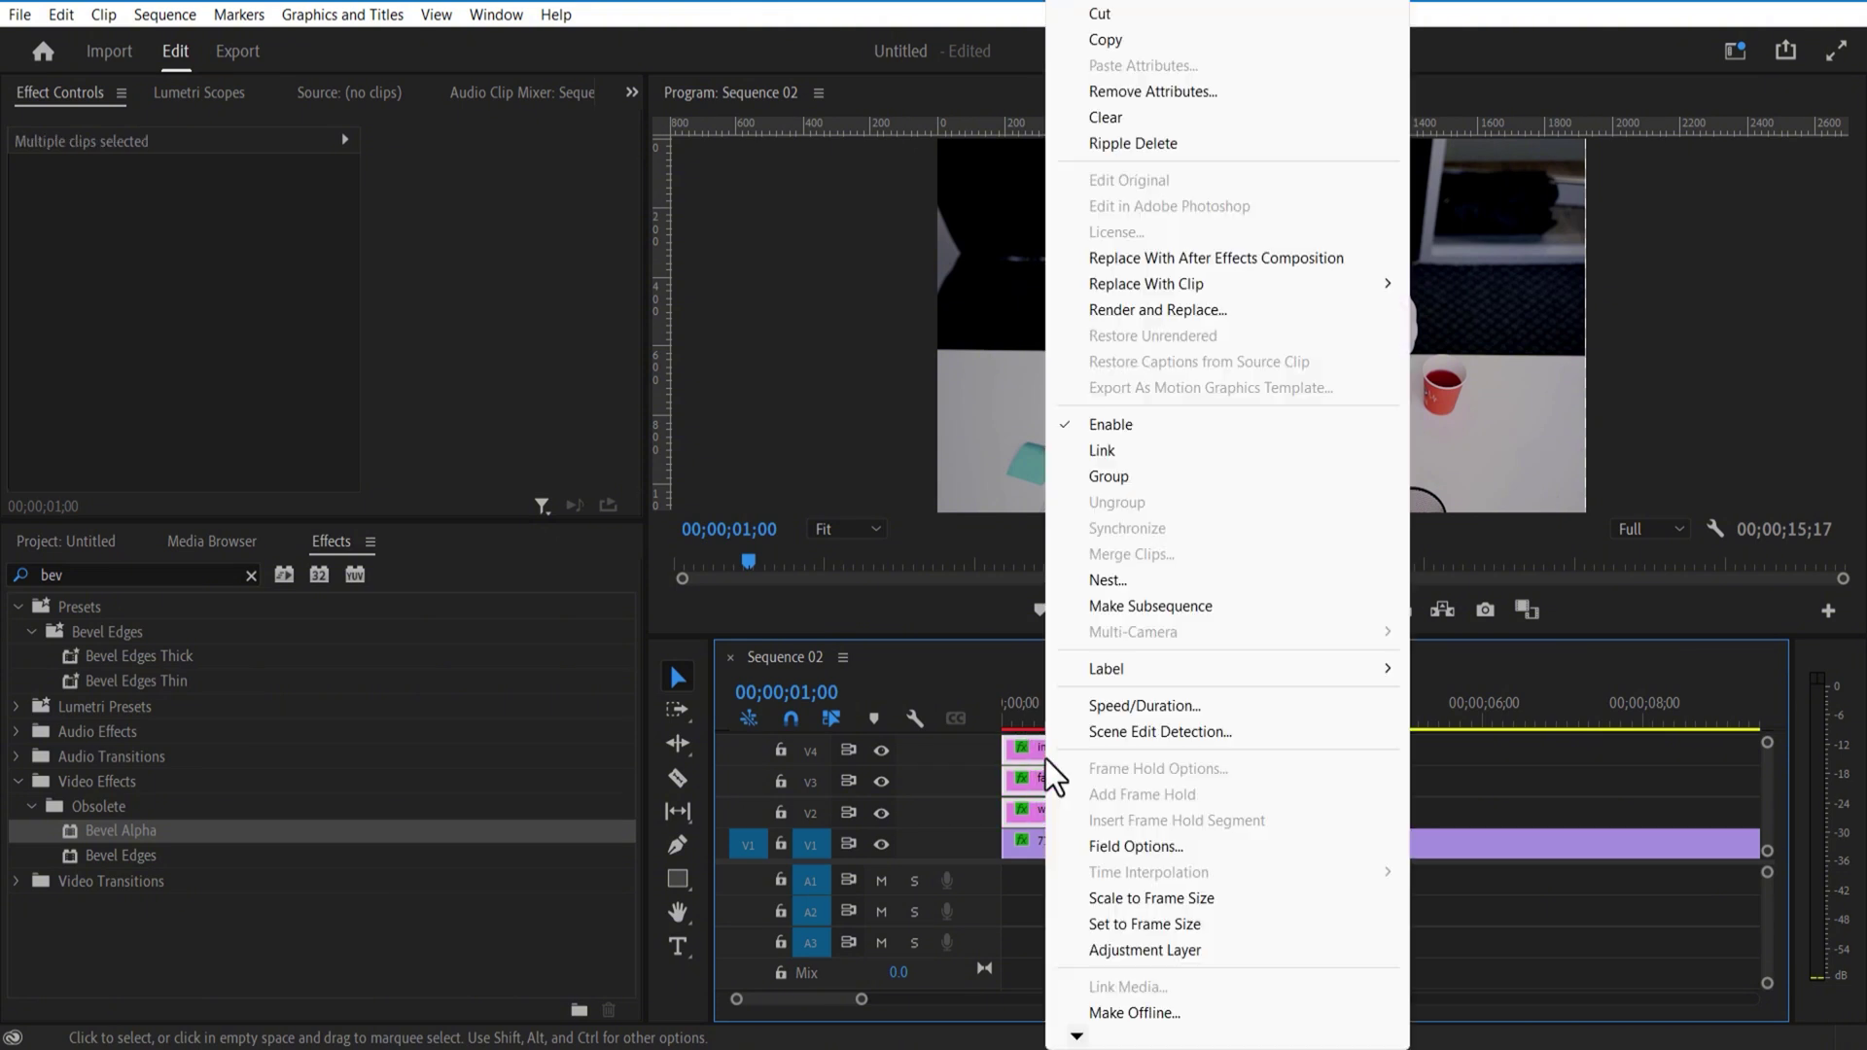
click(1105, 579)
text(social media)
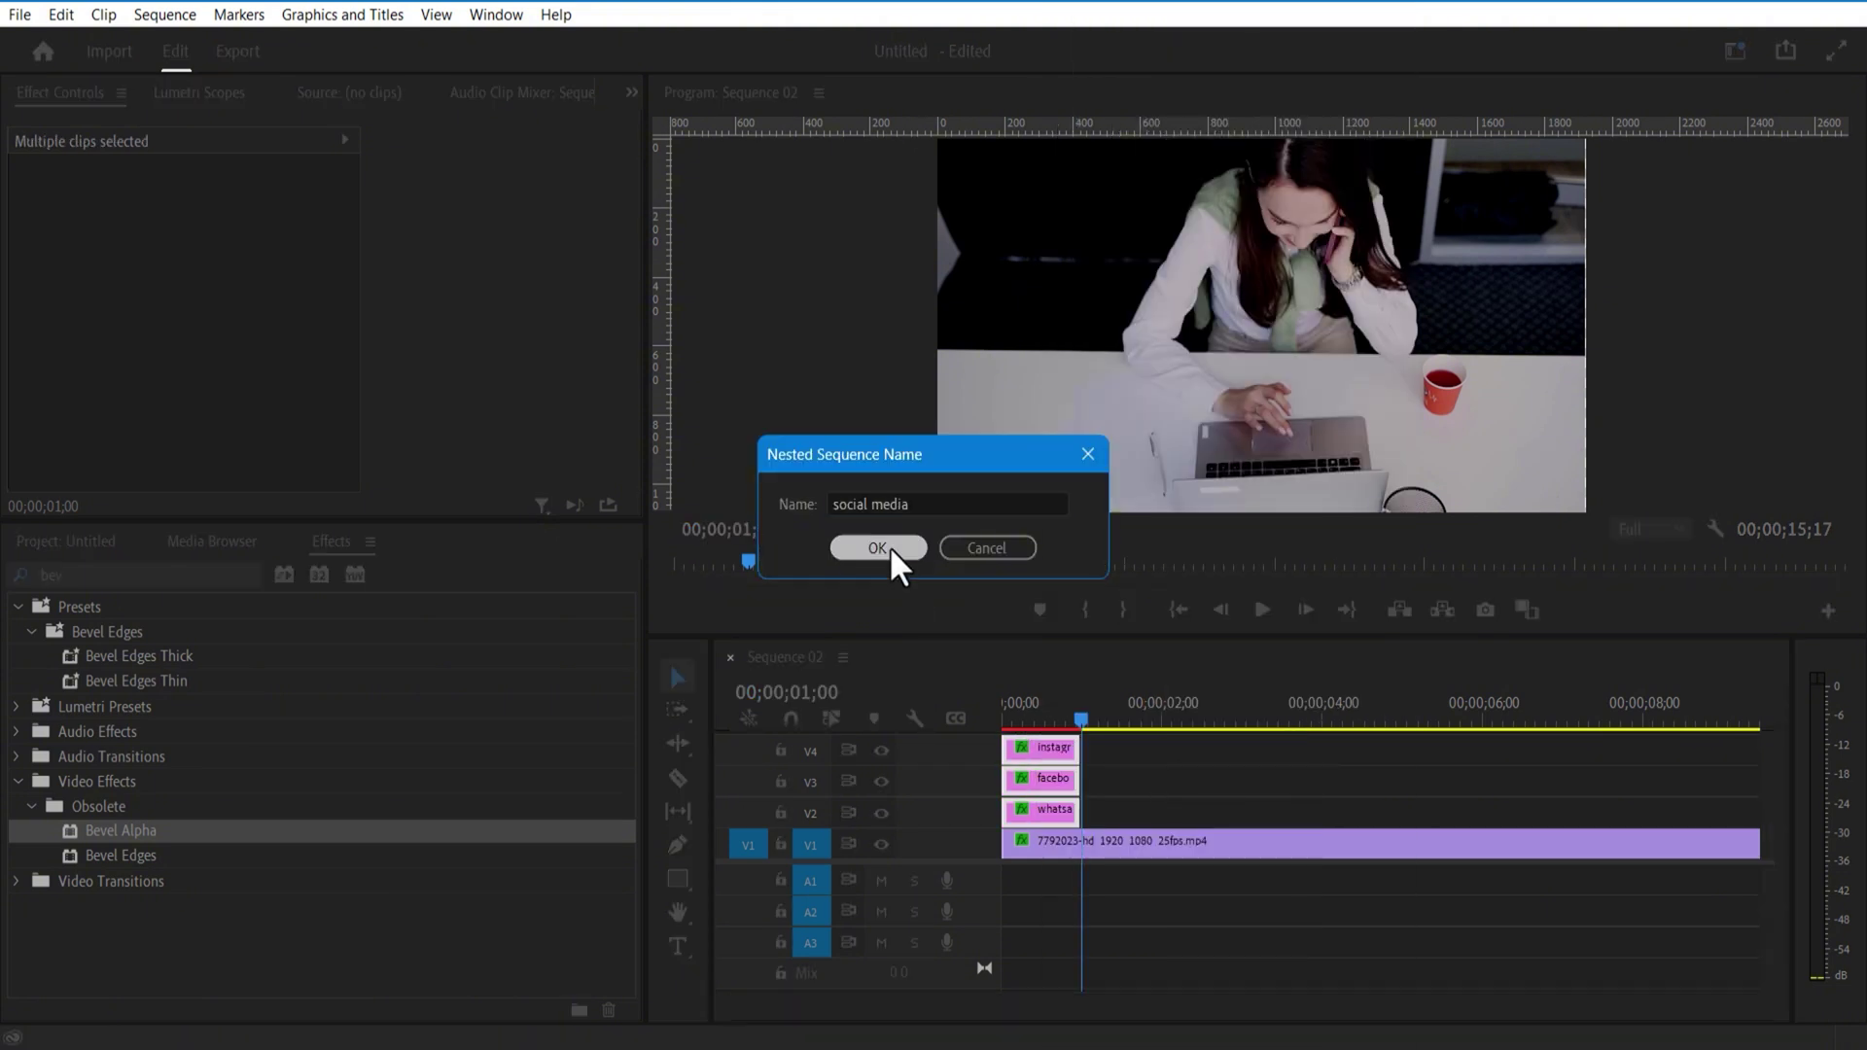
click(879, 547)
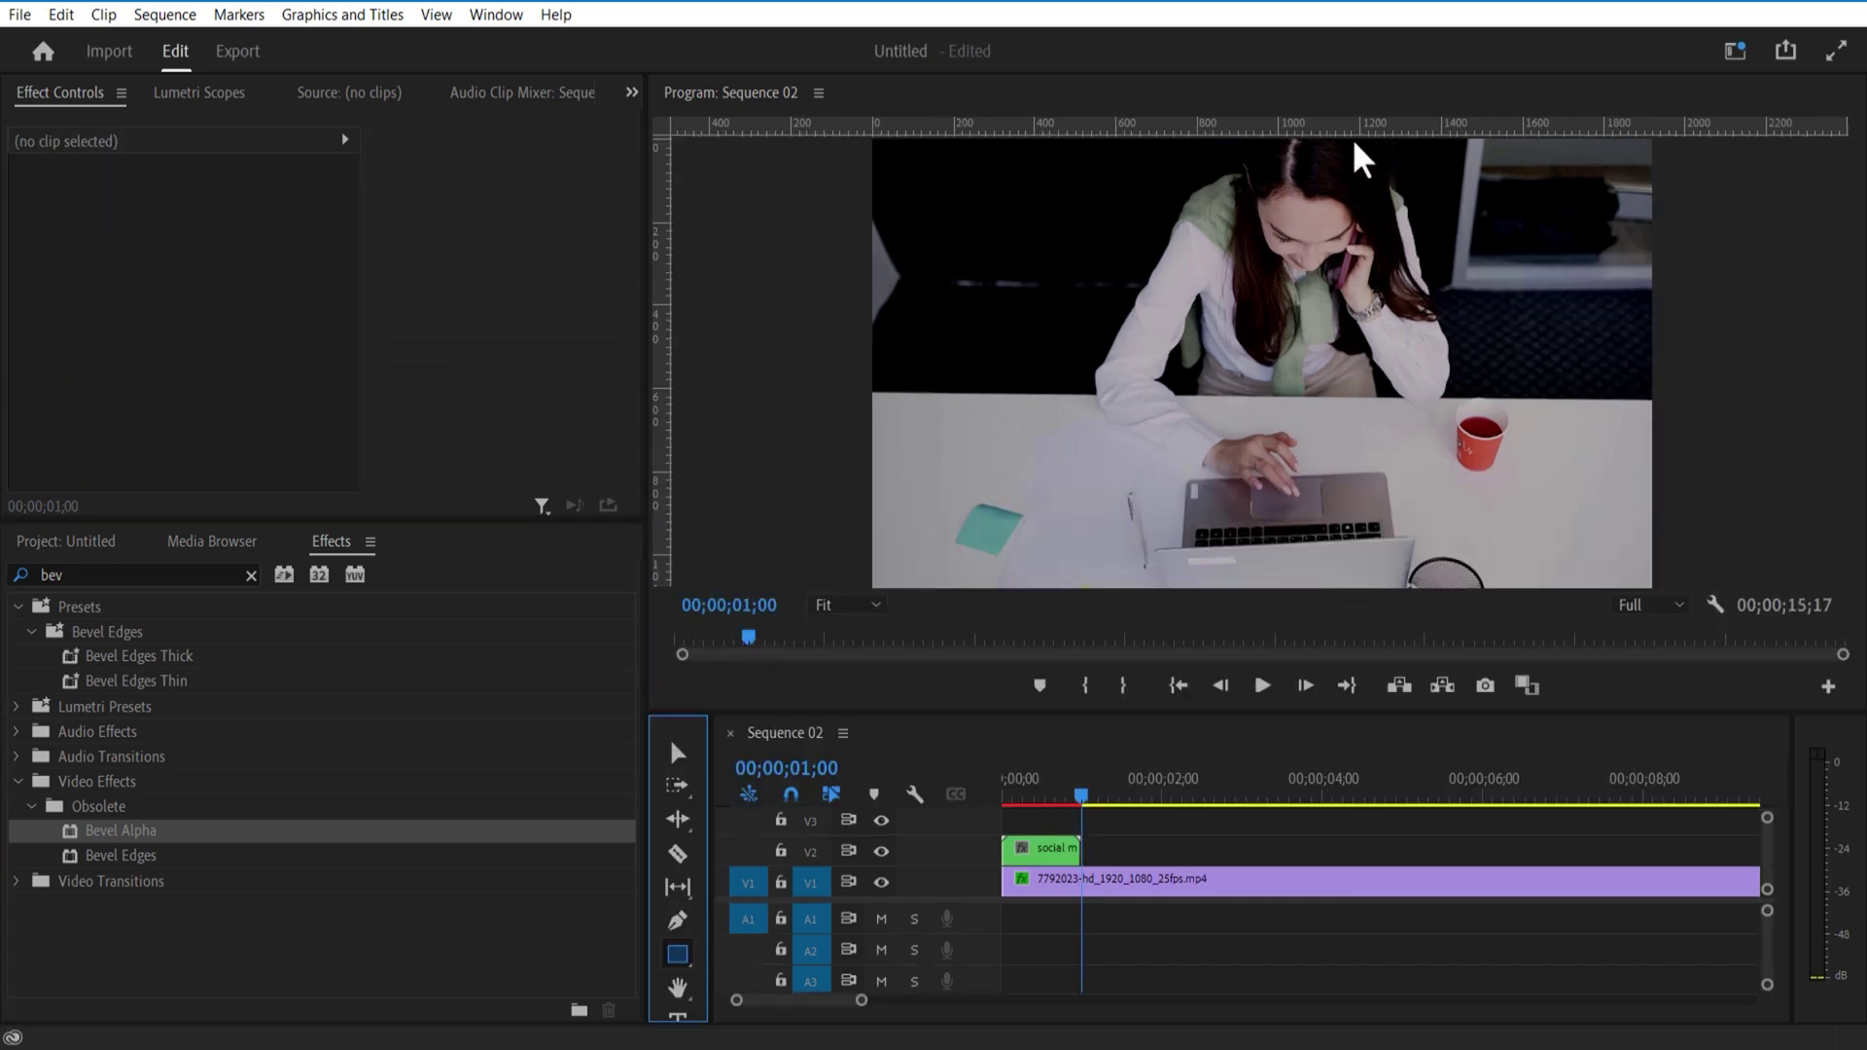
Step: Place a horizontal guide at about 500 px and vertical guides at about 600 px and 1200 px over the video frame
drag(1355, 126, 1226, 347)
drag(662, 263, 1115, 262)
drag(661, 253, 1361, 251)
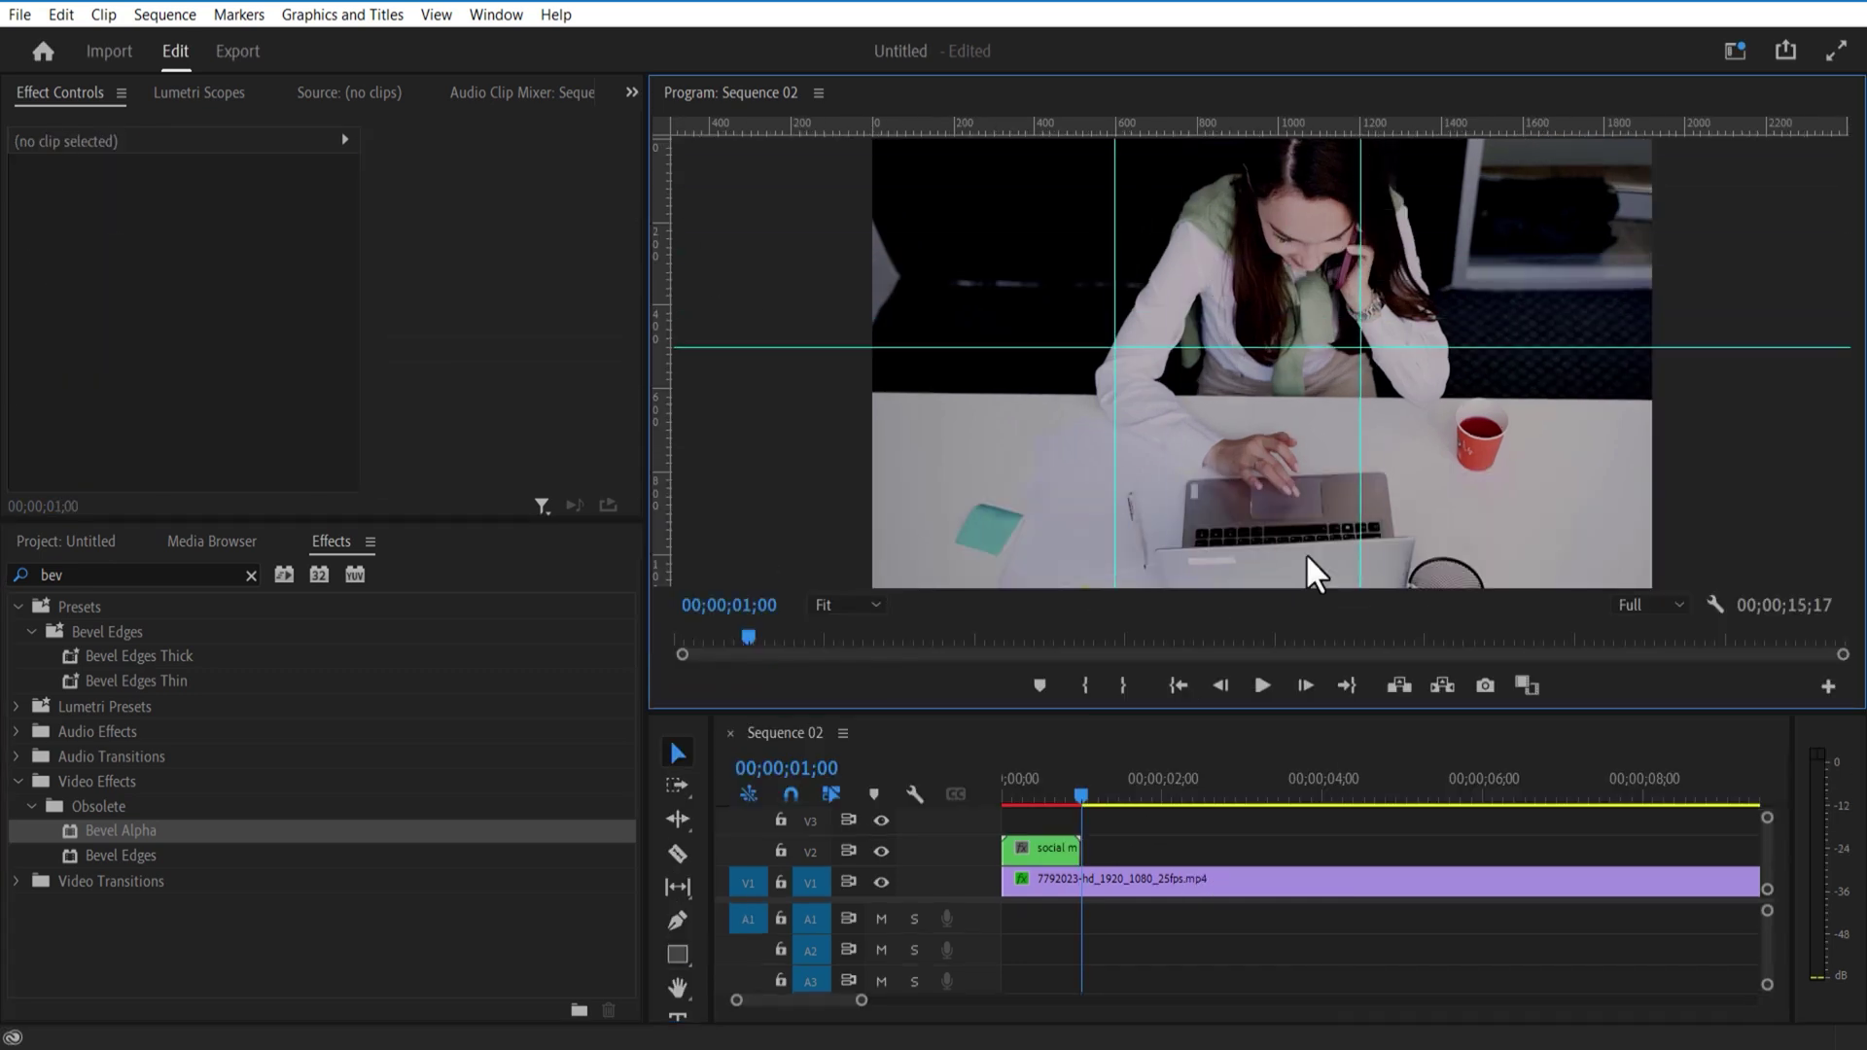
Step: Draw a rectangle about 598 by 506 px between the vertical guides, from the frame's upper edge to the first horizontal guide
click(678, 955)
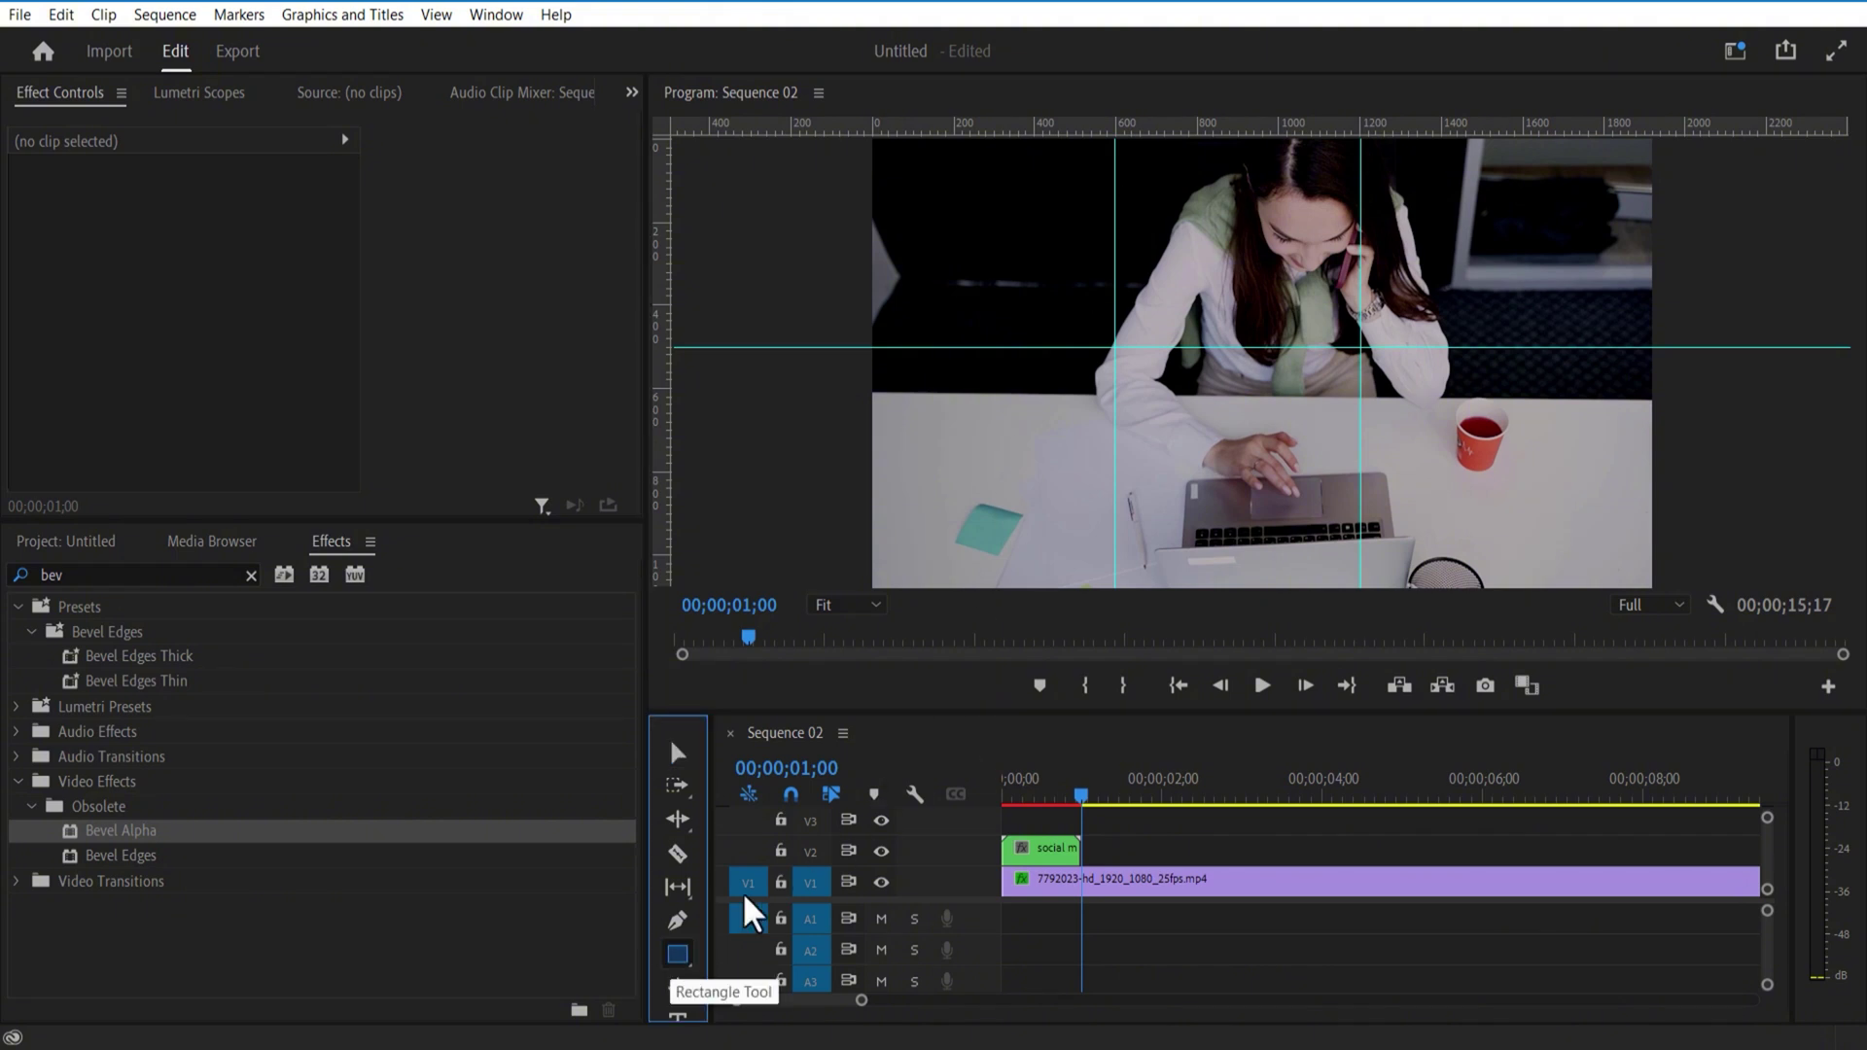
drag(1116, 146, 1360, 347)
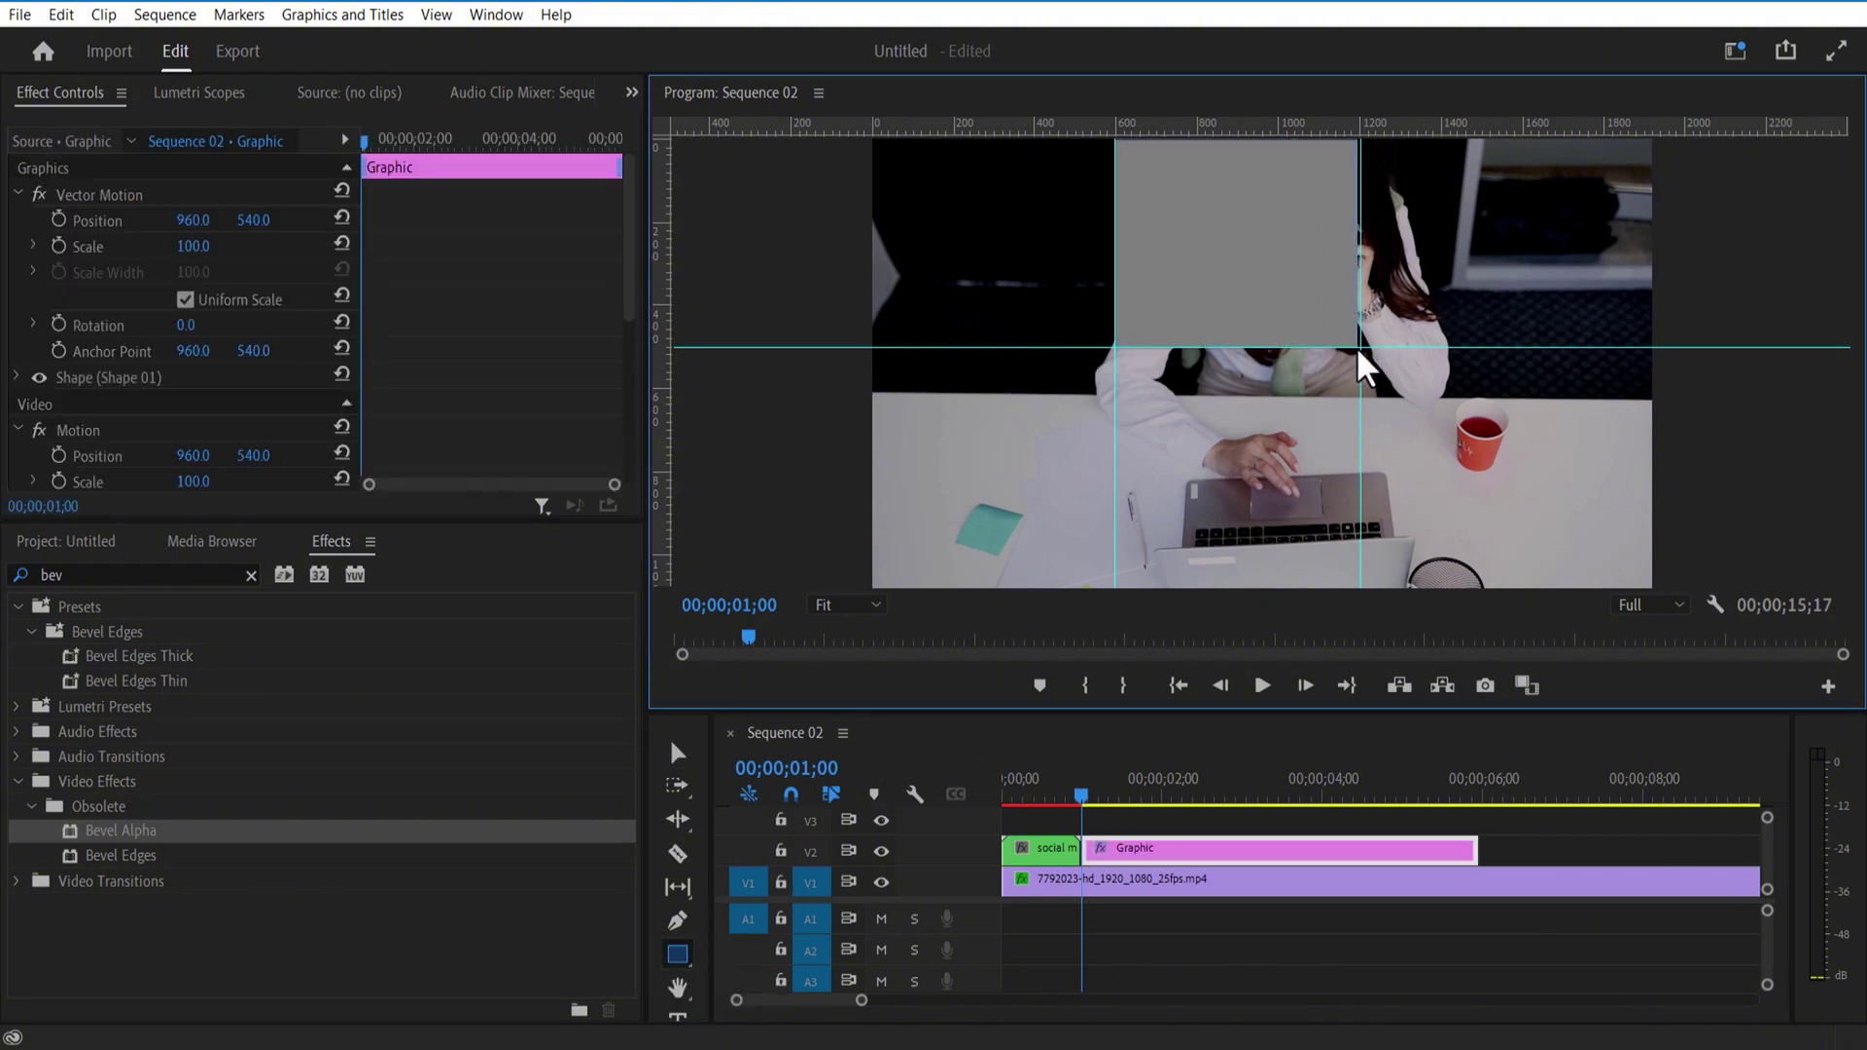
drag(1393, 506, 1443, 521)
click(678, 752)
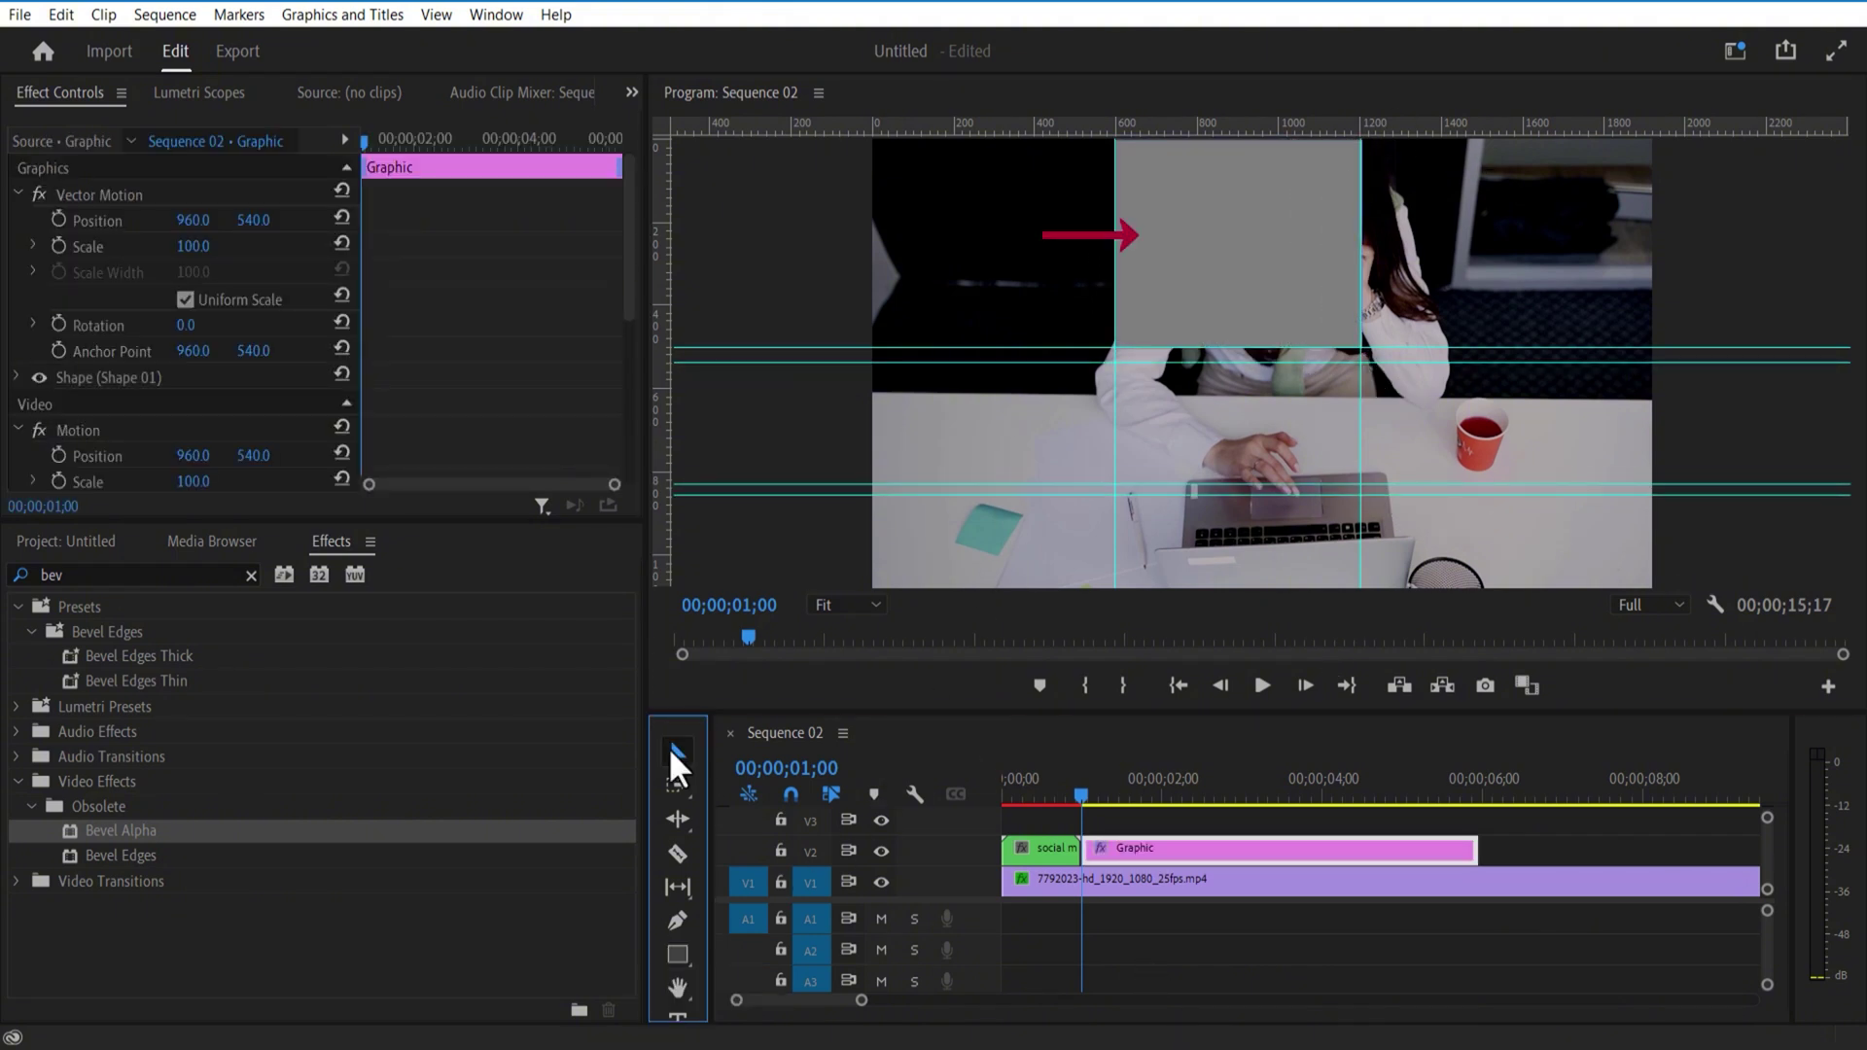
click(1241, 216)
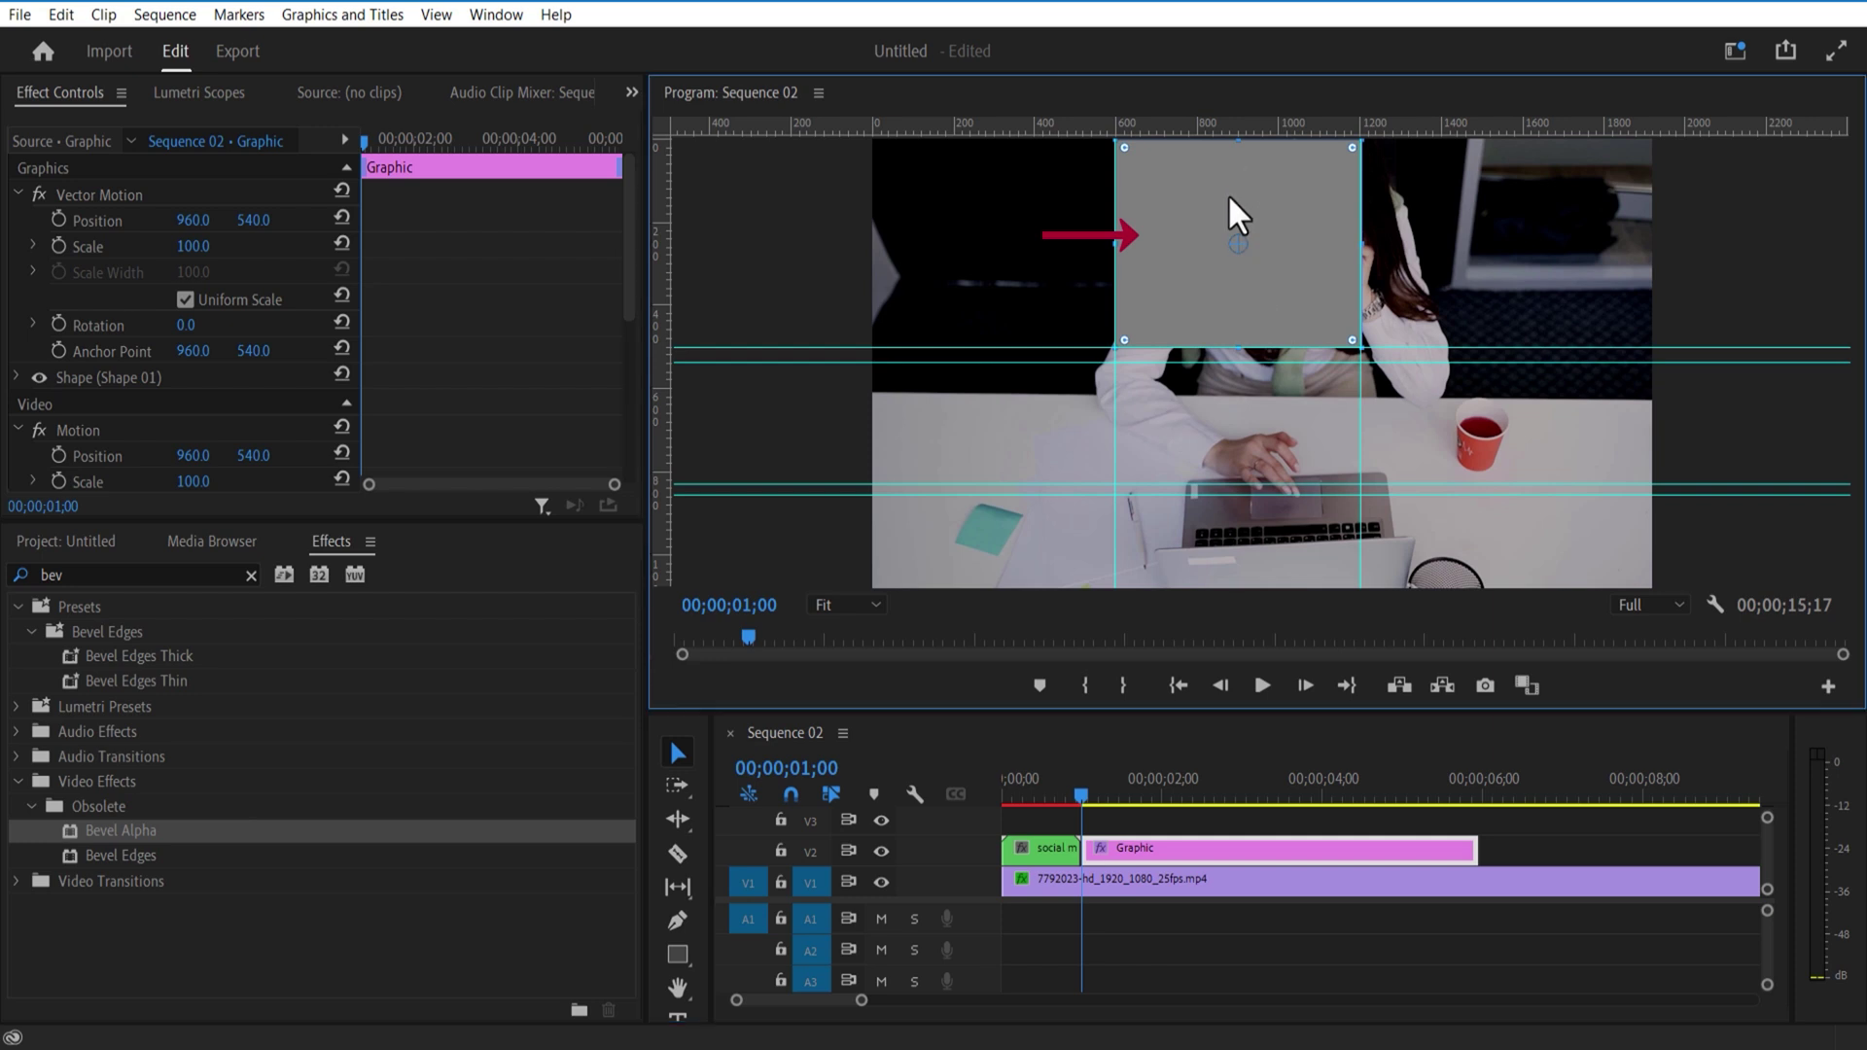
Step: Set the rectangle shape's fill to the solid dark grey 181818
mouse_move(625, 250)
mouse_down()
mouse_move(609, 413)
mouse_move(625, 283)
mouse_up()
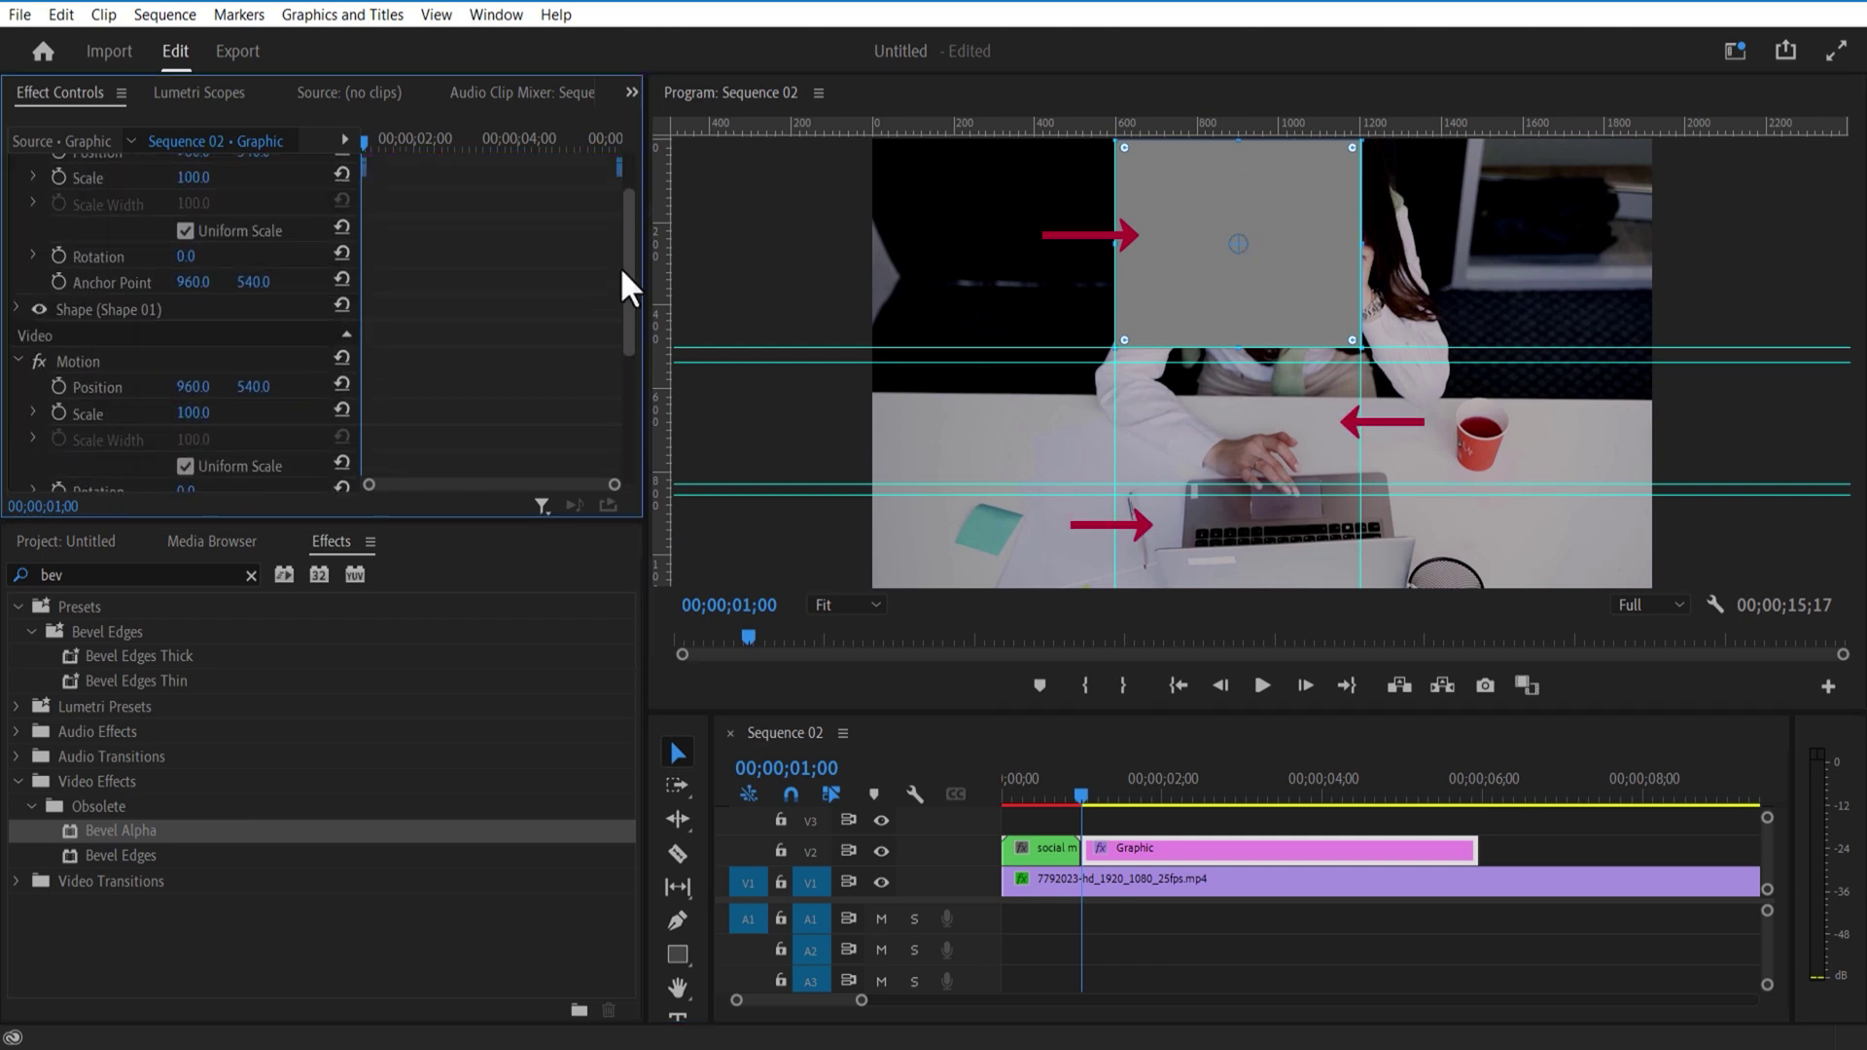
click(18, 309)
click(123, 459)
click(643, 383)
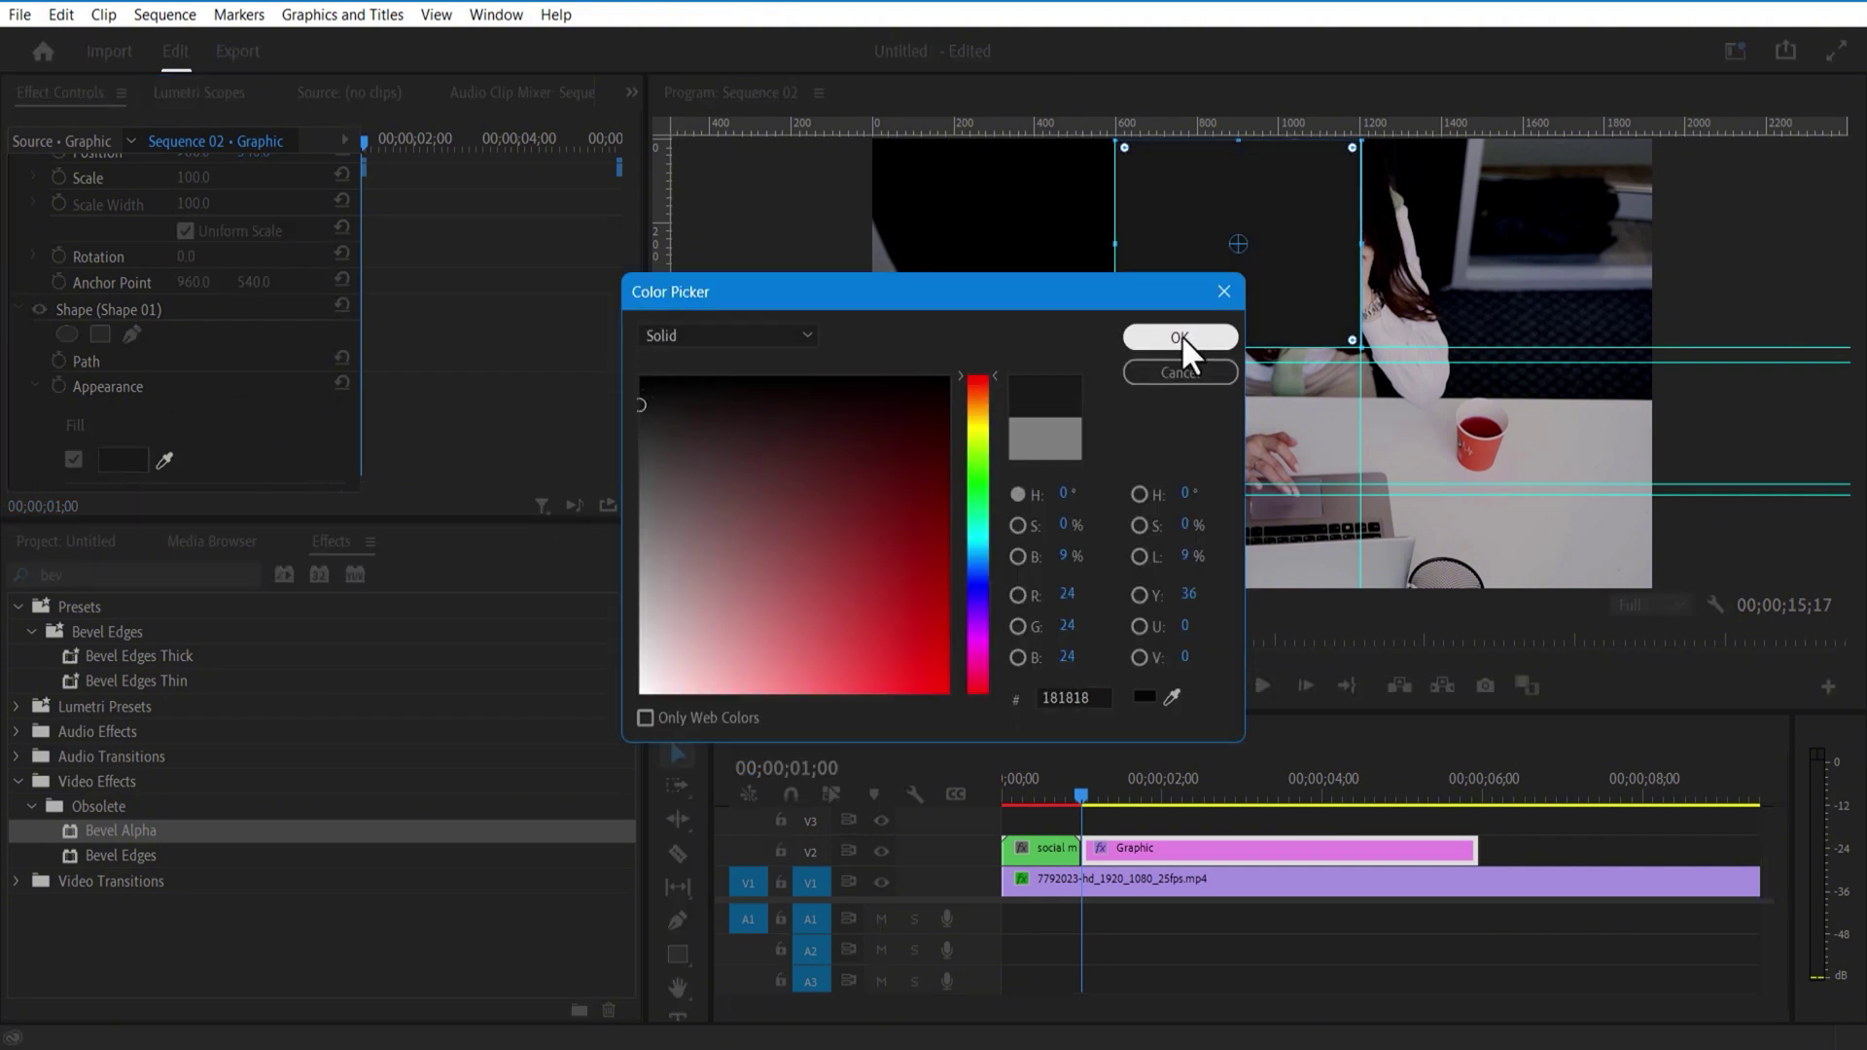
click(1180, 337)
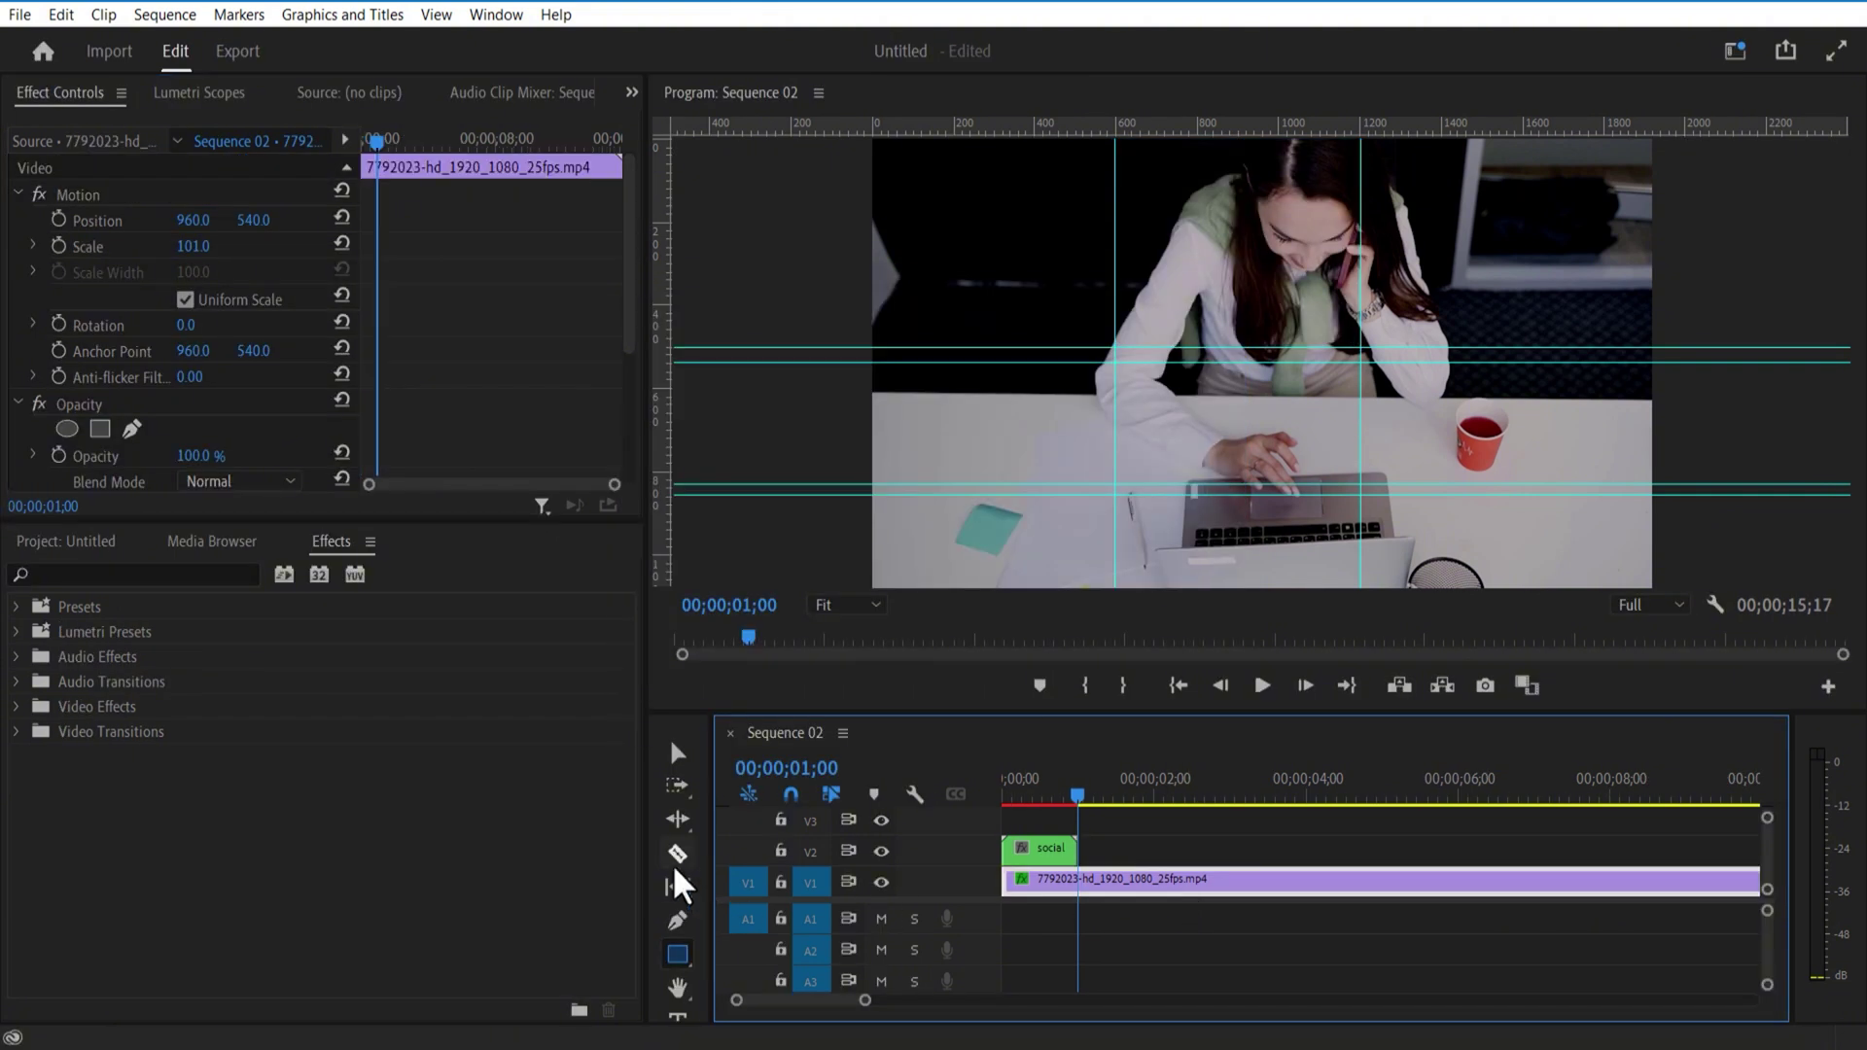
Step: Split the background video at 00;00;01;00 and duplicate its second part onto track V2
click(678, 856)
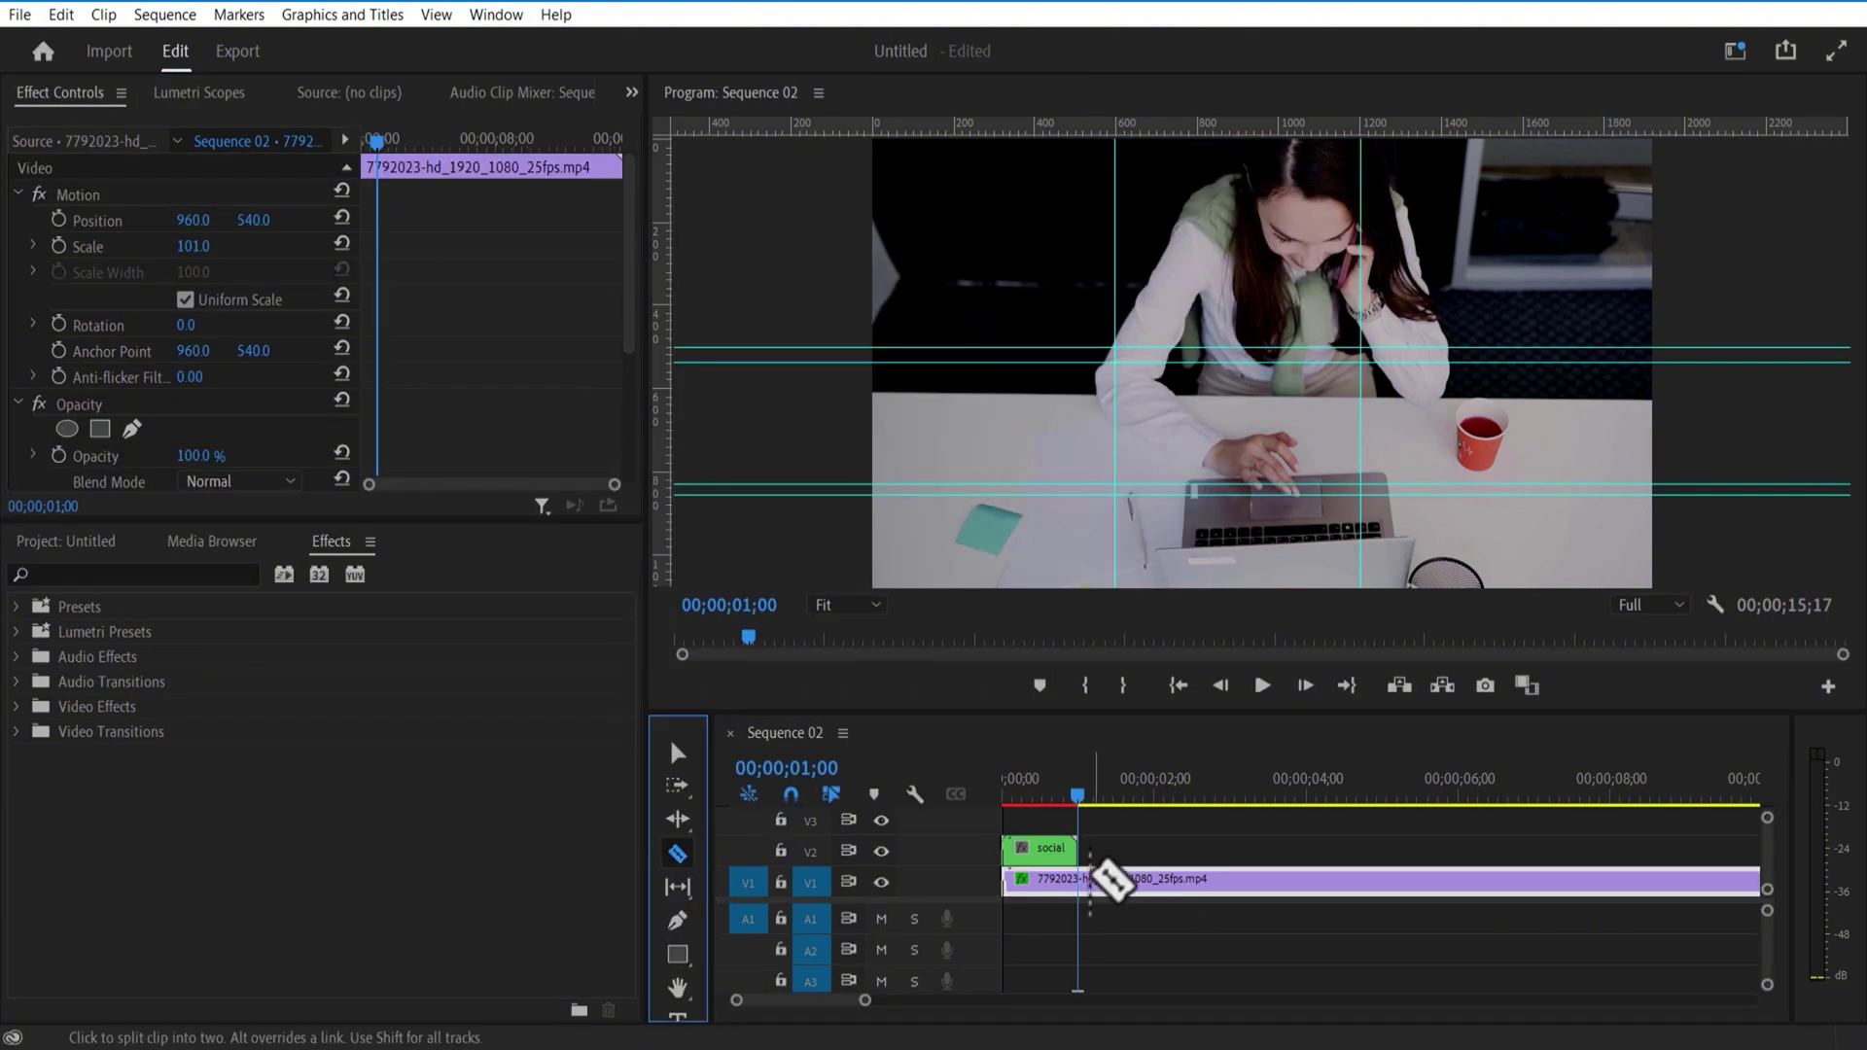
click(1102, 880)
click(677, 752)
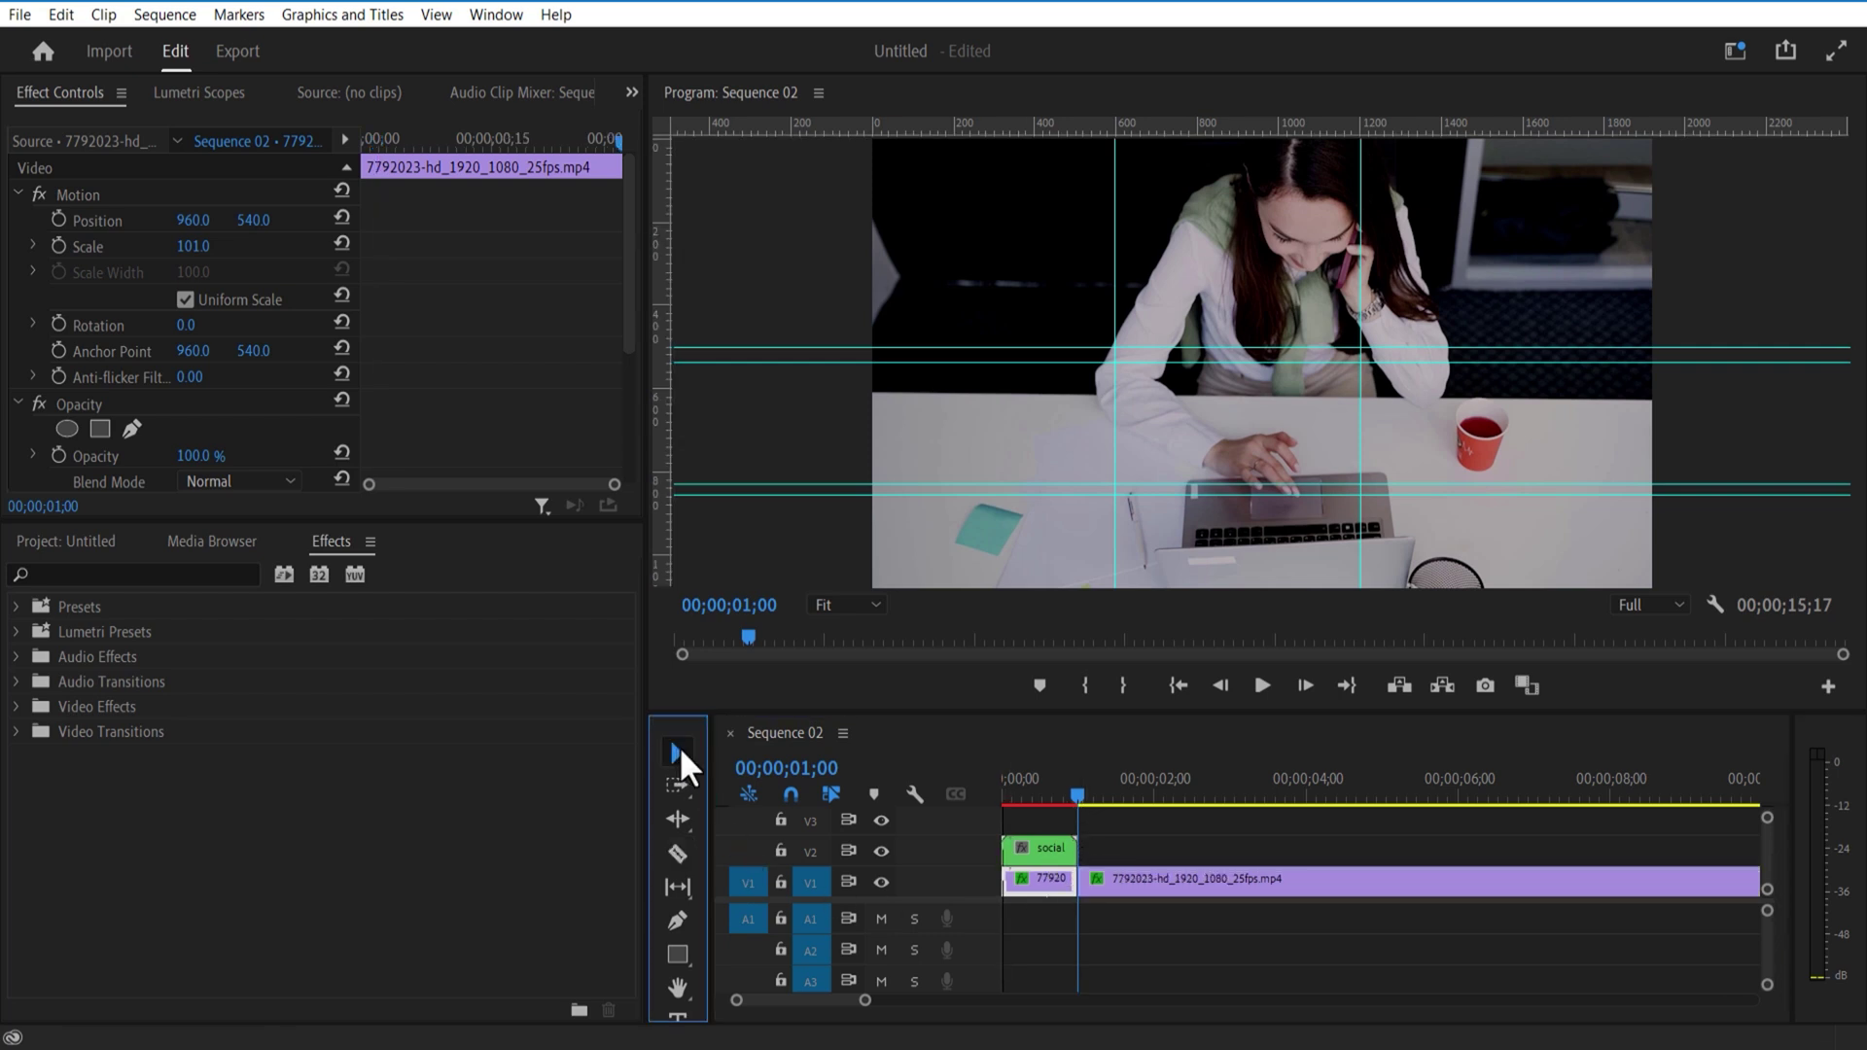
click(1109, 882)
mouse_move(1107, 879)
mouse_down()
mouse_move(1172, 878)
mouse_move(1142, 886)
mouse_up()
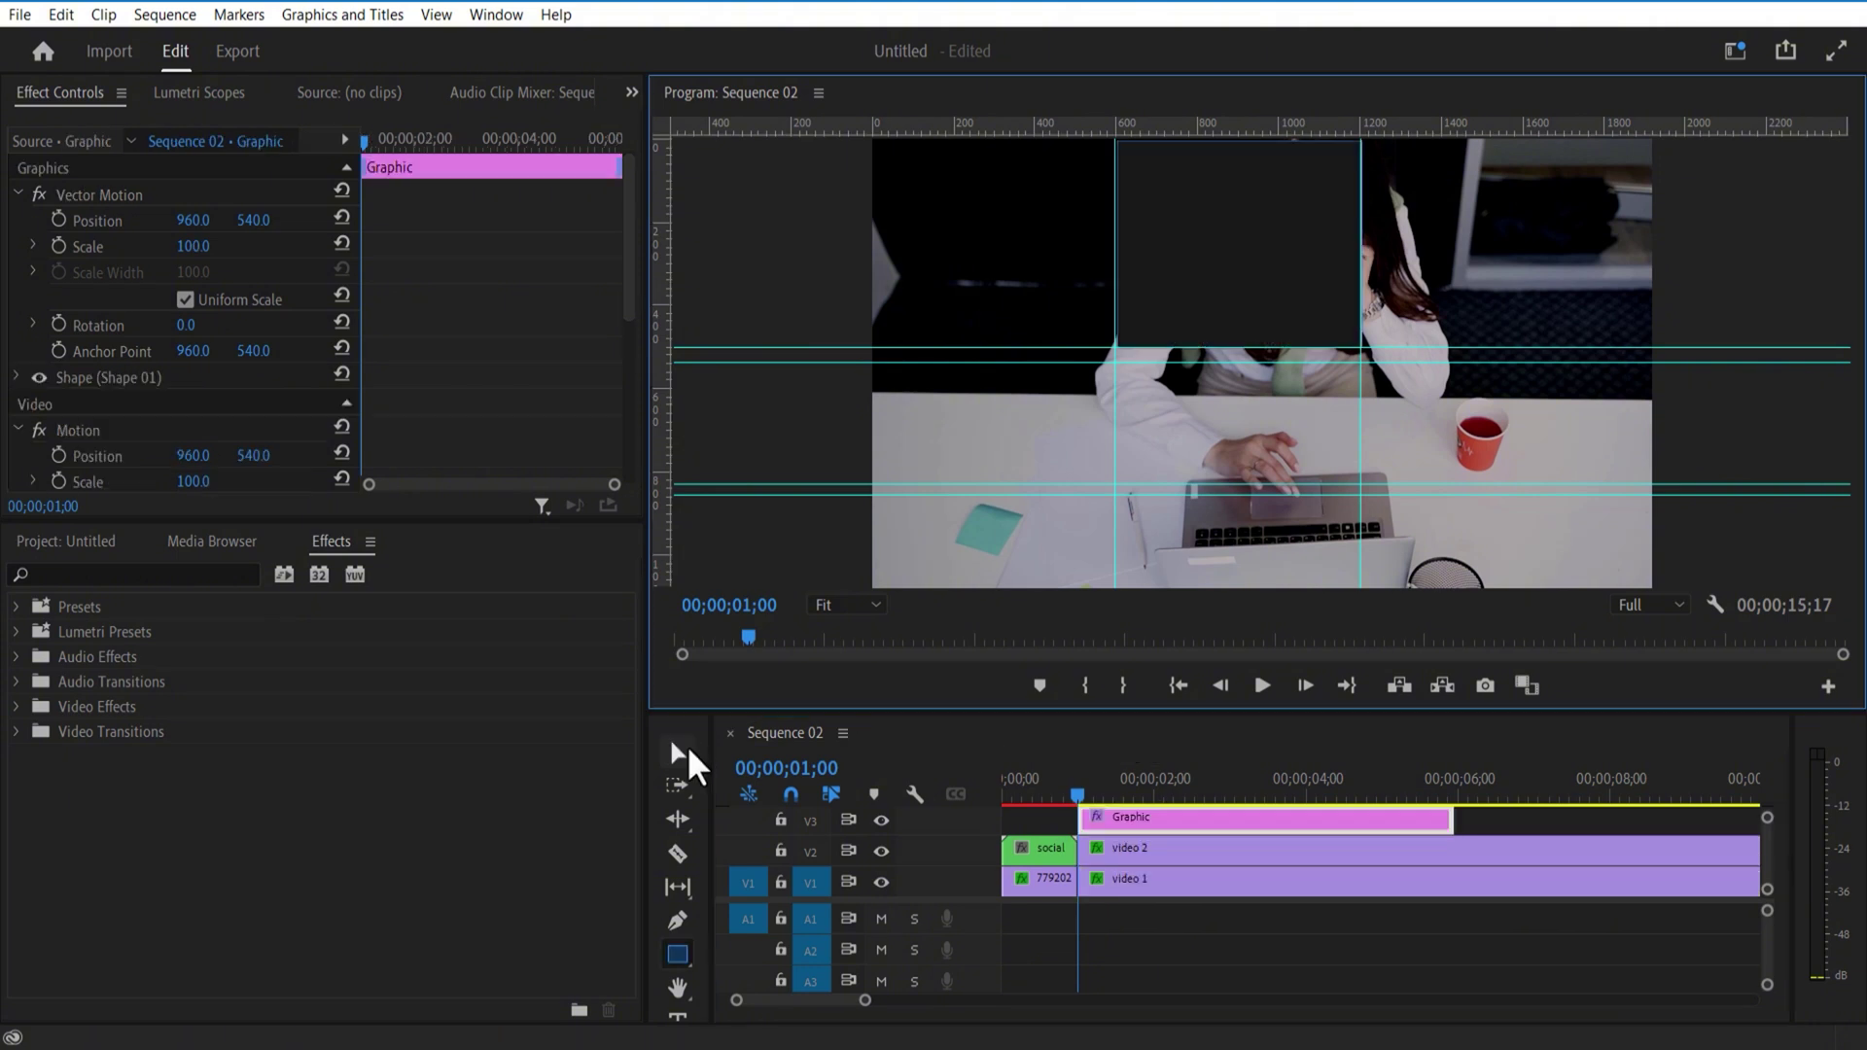
Step: Inspect the rectangle's corner radius setting in the Essential Graphics properties of Shape 01
click(678, 753)
click(1140, 230)
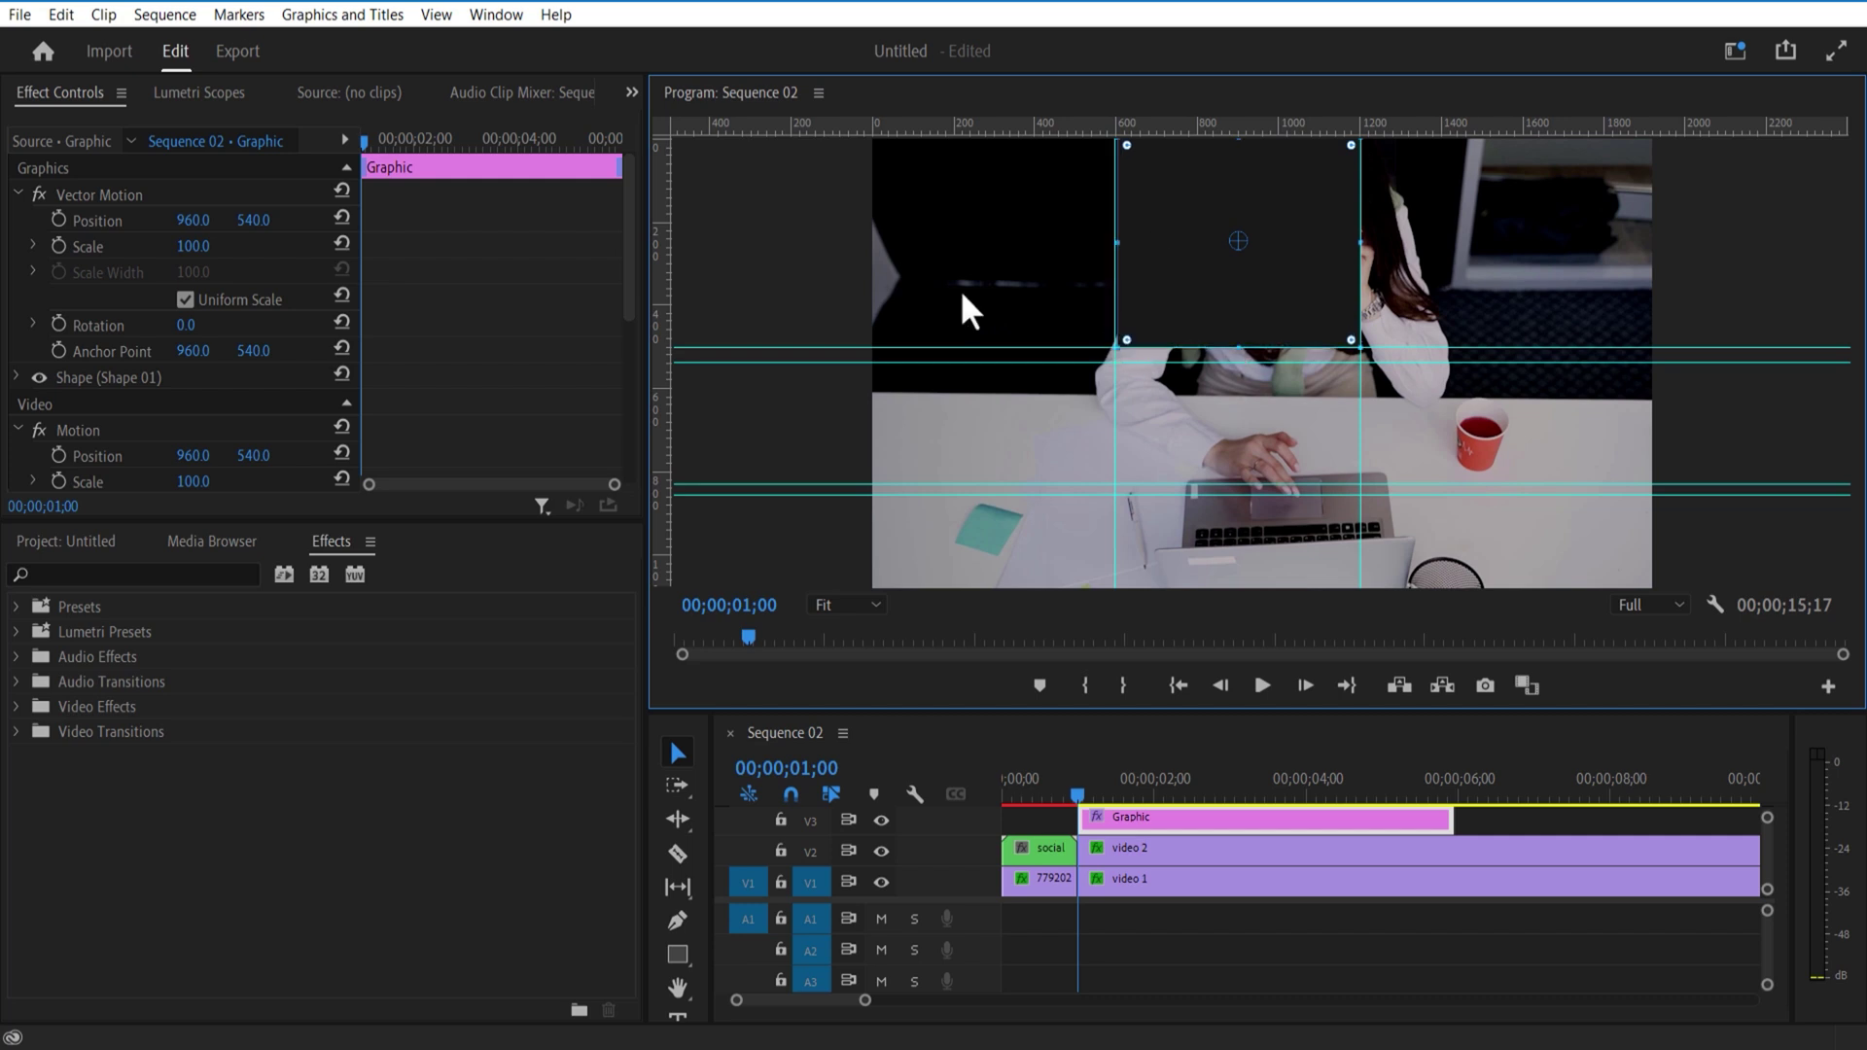
click(498, 16)
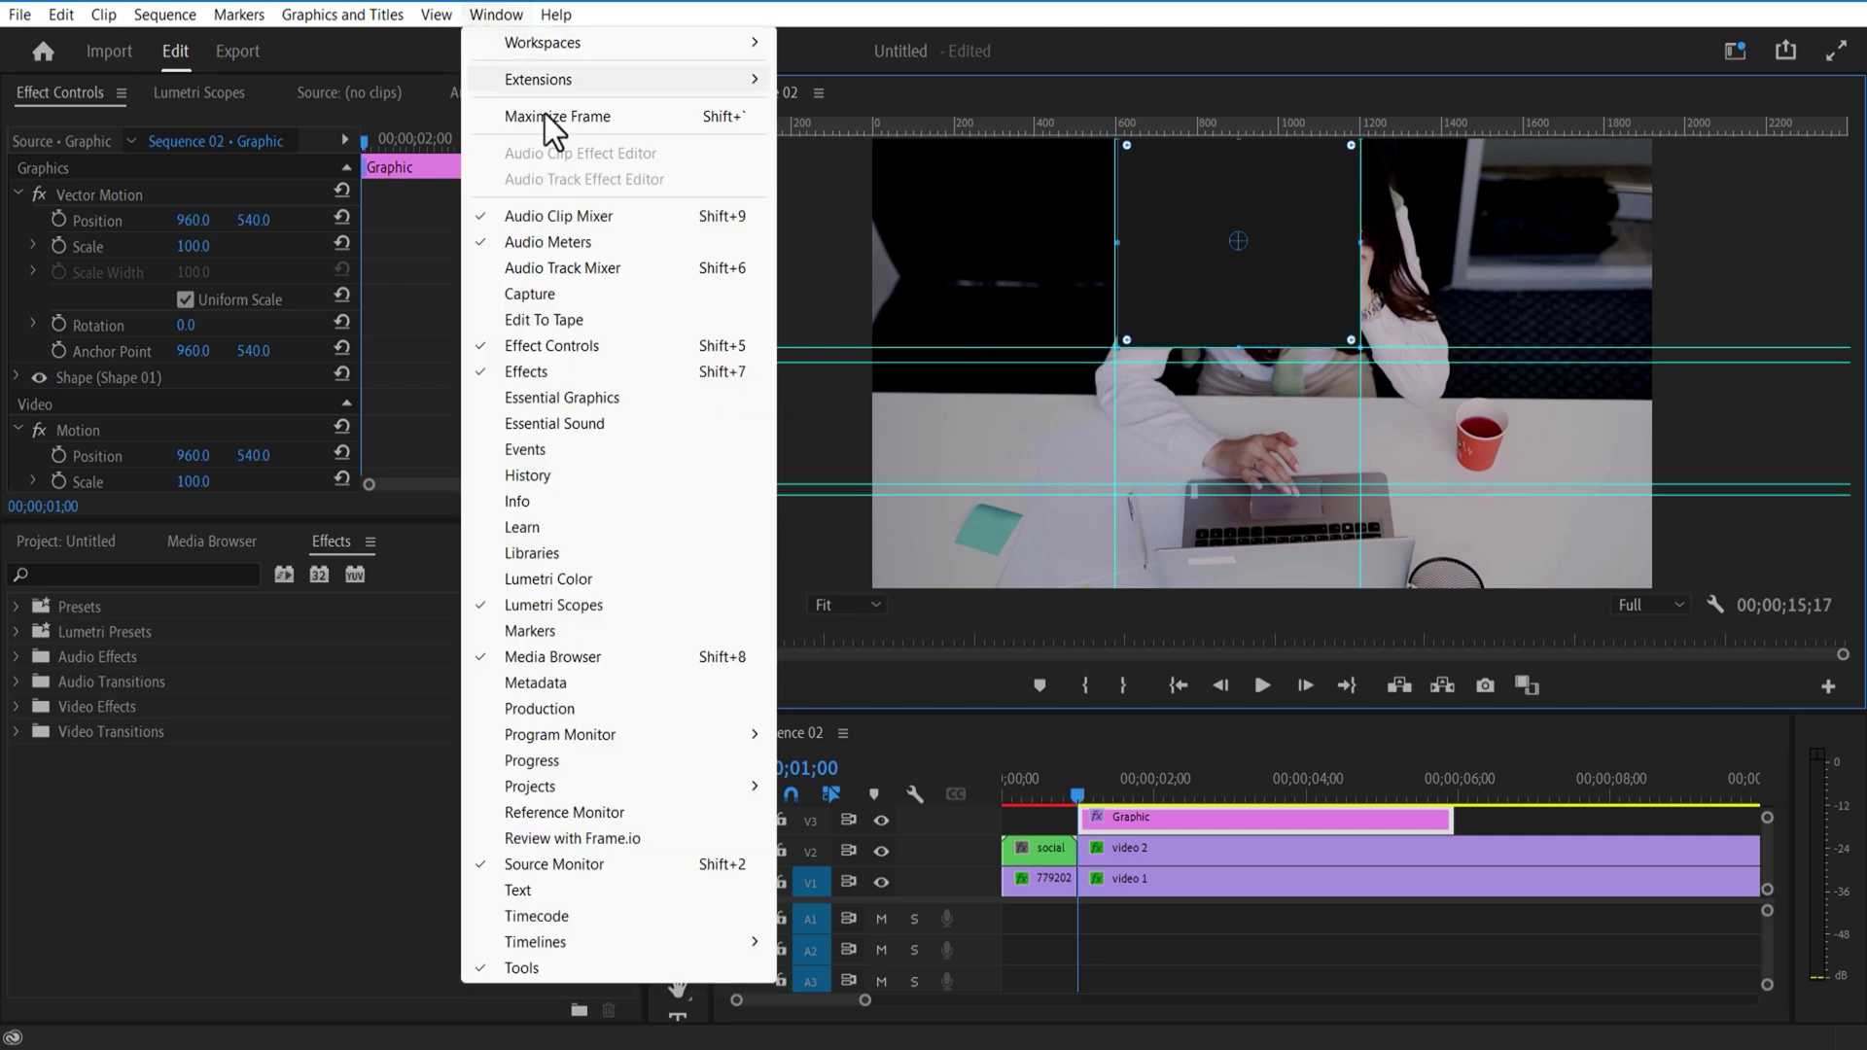
click(596, 399)
click(783, 309)
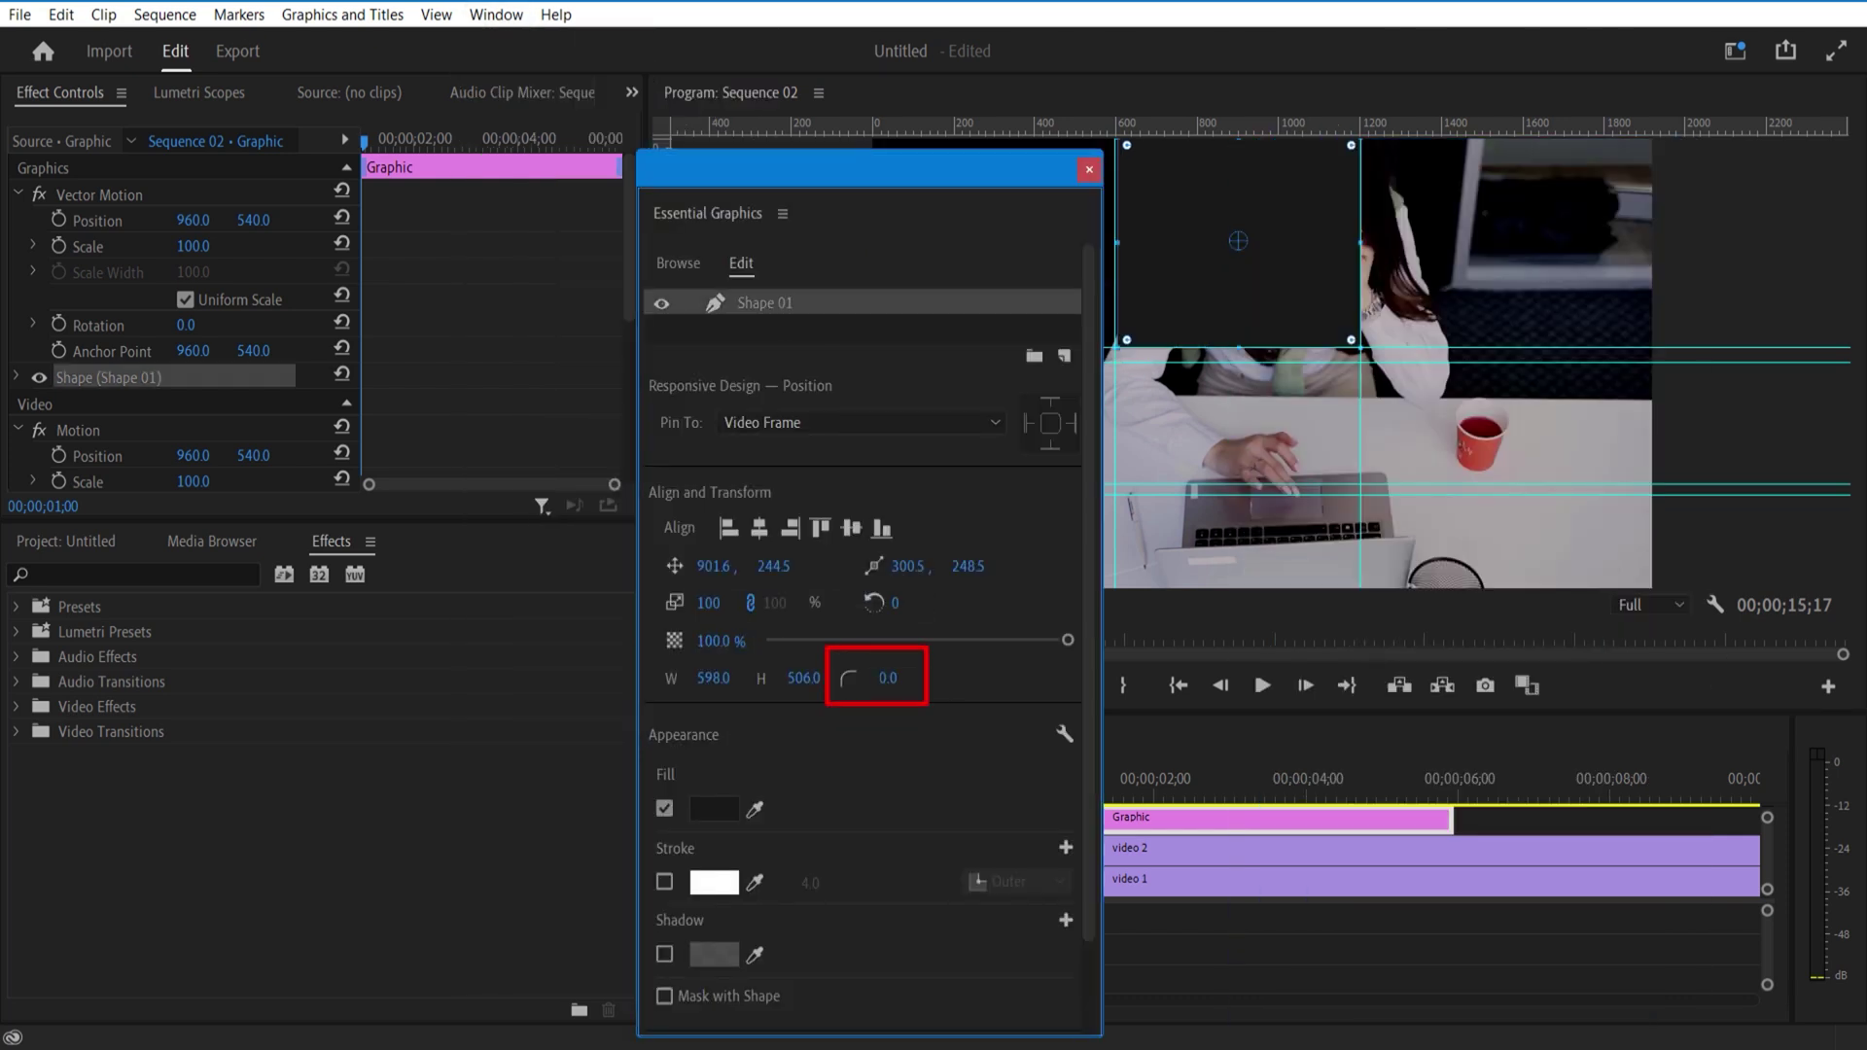
click(1088, 169)
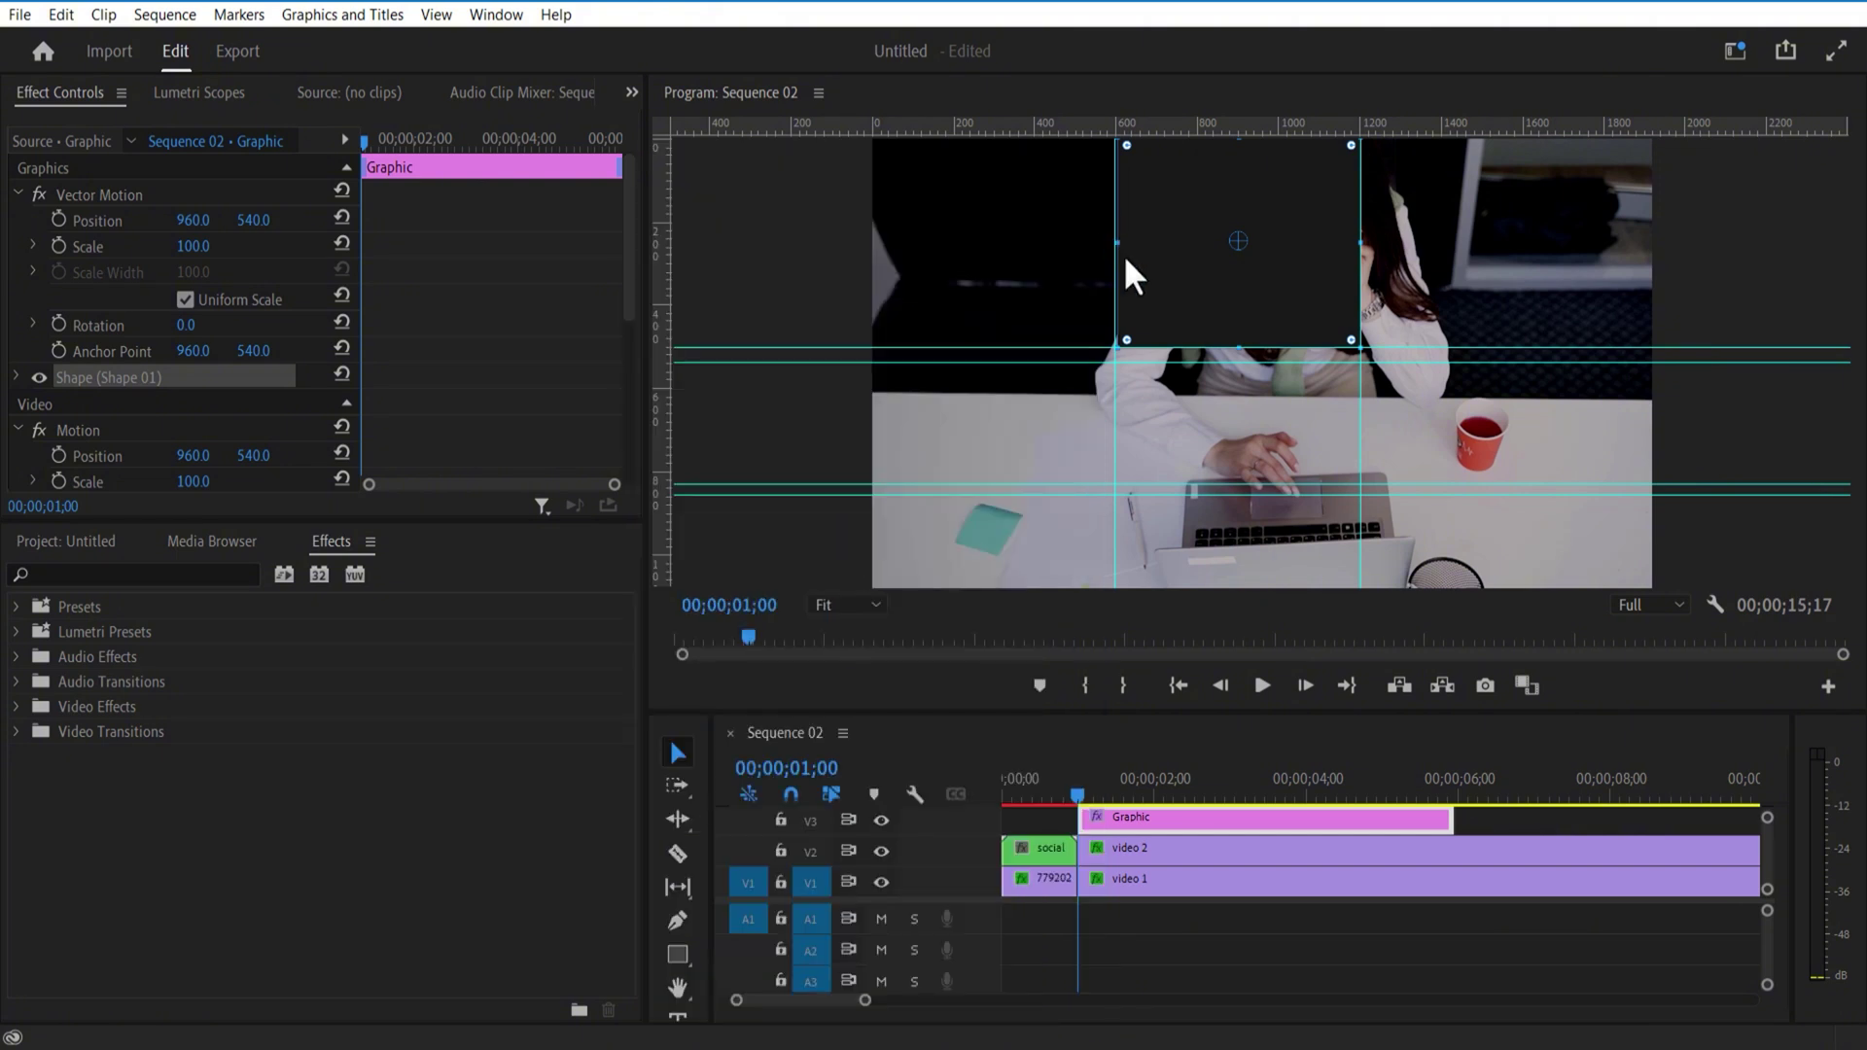
Step: Slightly round the corners of the dark rectangle in the video frame
click(1214, 958)
click(1206, 282)
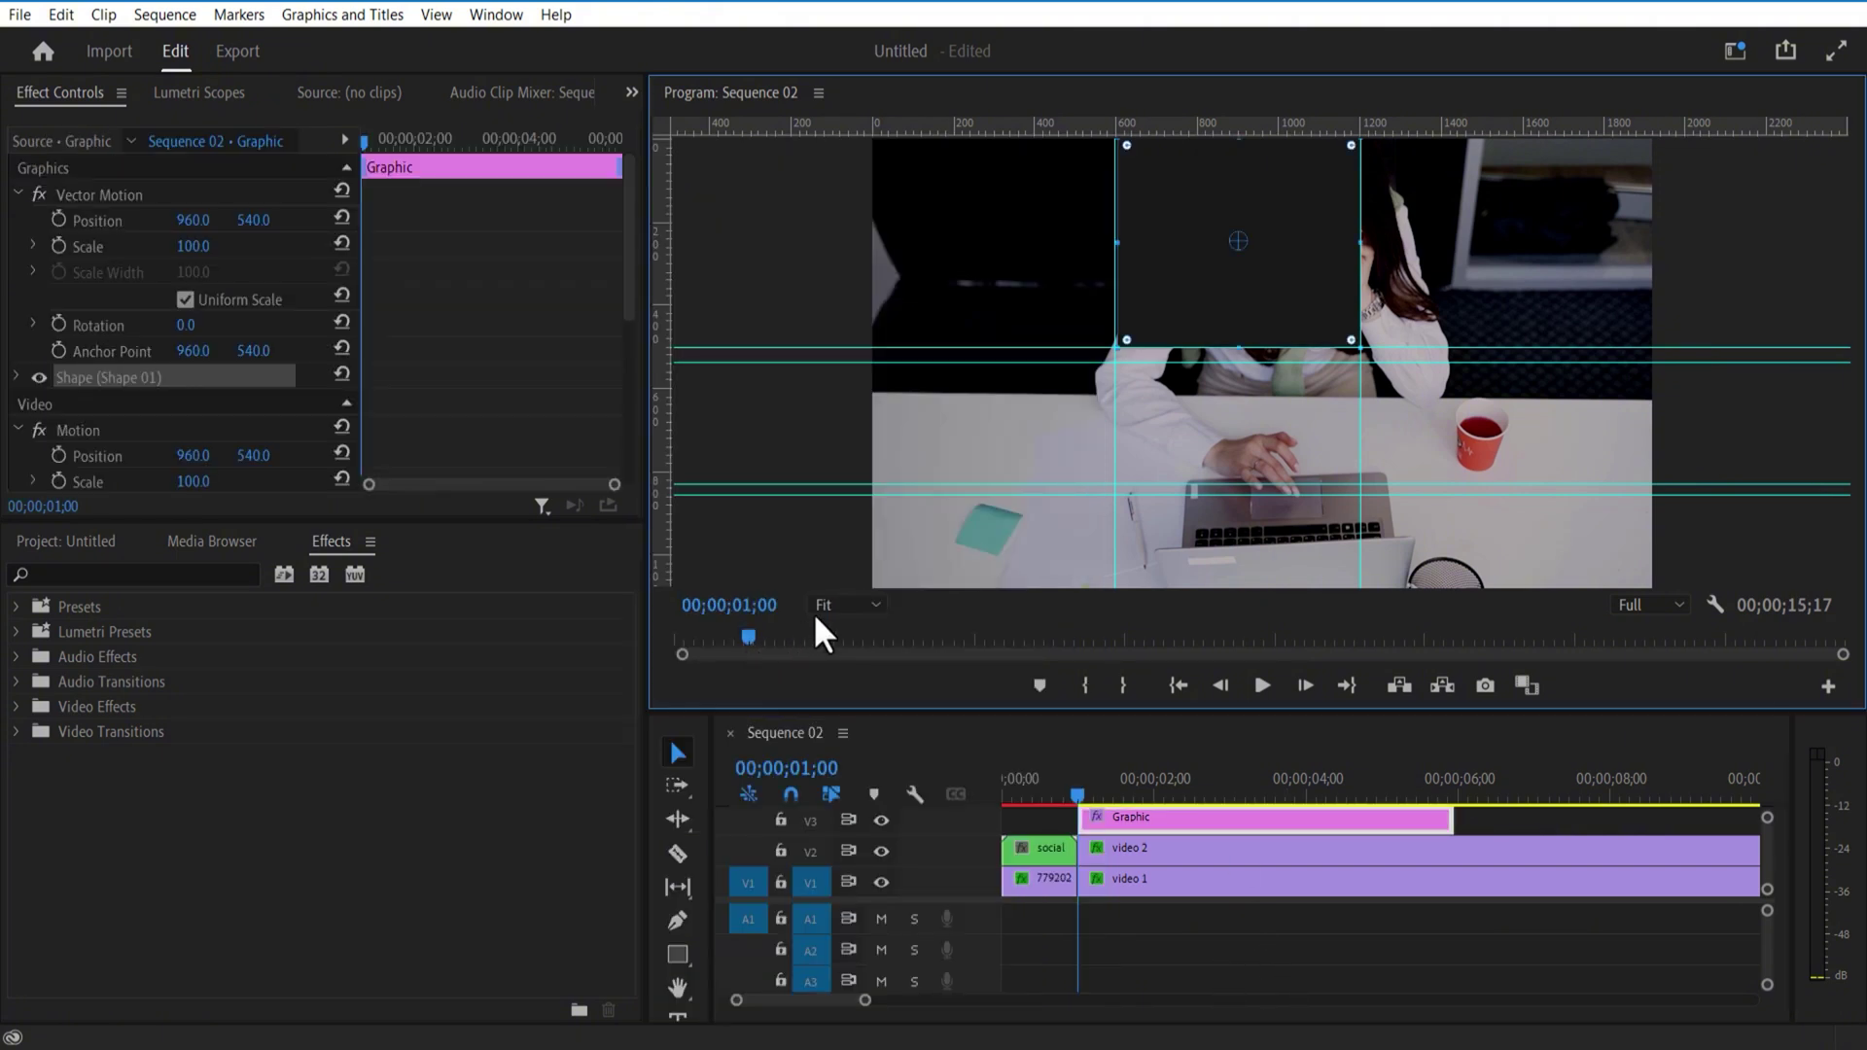
click(830, 609)
click(861, 754)
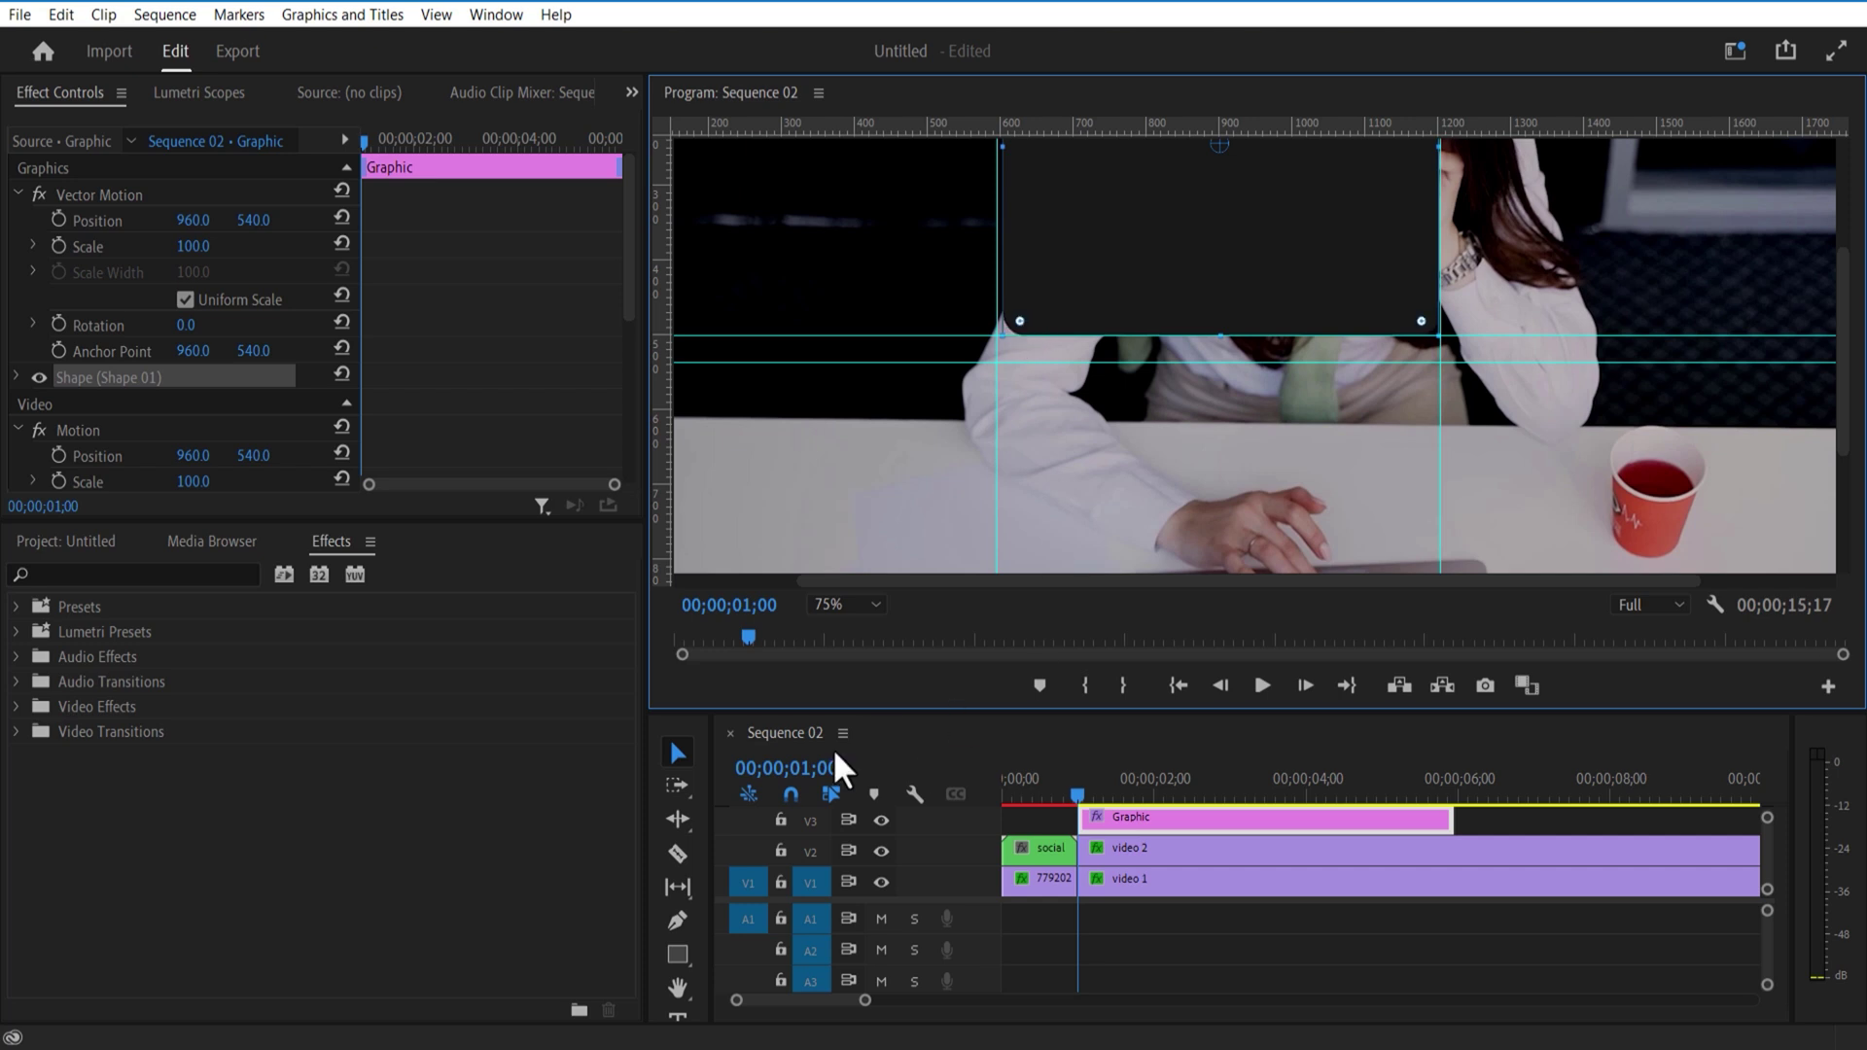
click(845, 605)
click(860, 628)
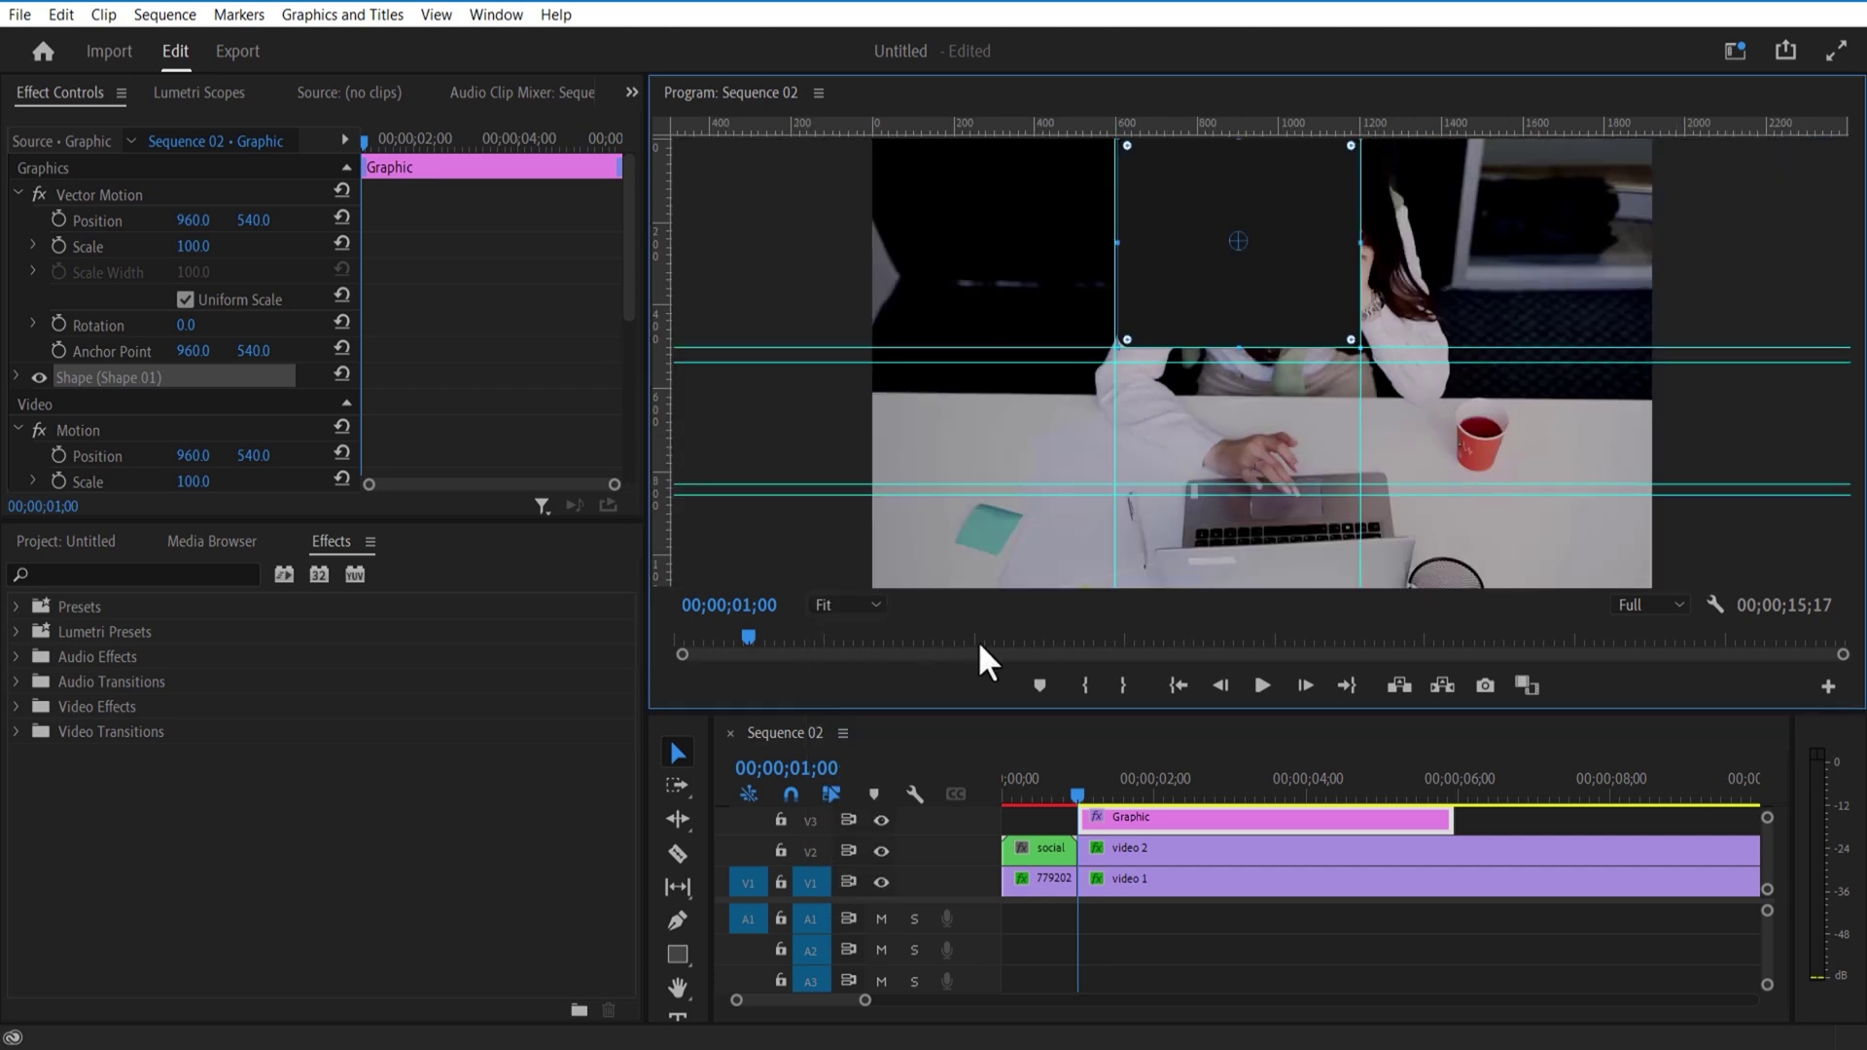
Step: Apply the Track Matte Key effect to the video 2 clip and set its Matte to Video 3
click(132, 574)
text(trac)
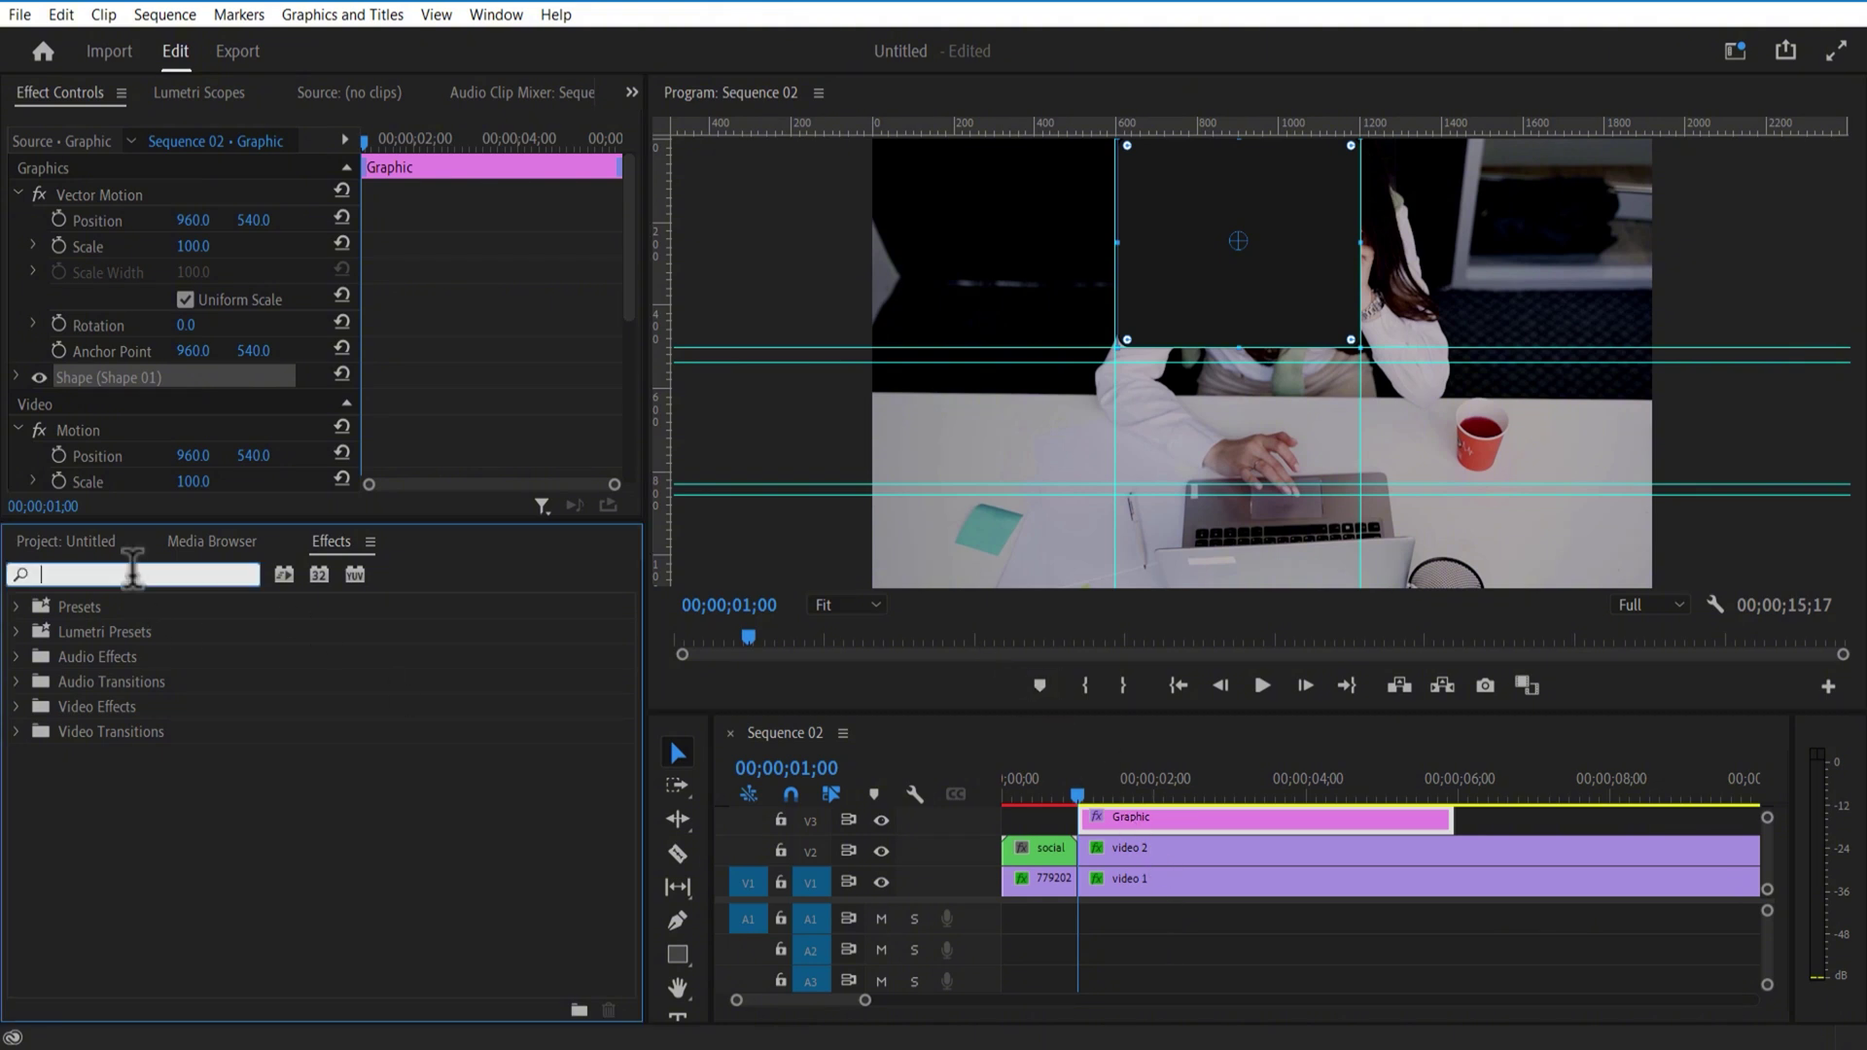
text(k)
drag(133, 758, 1187, 847)
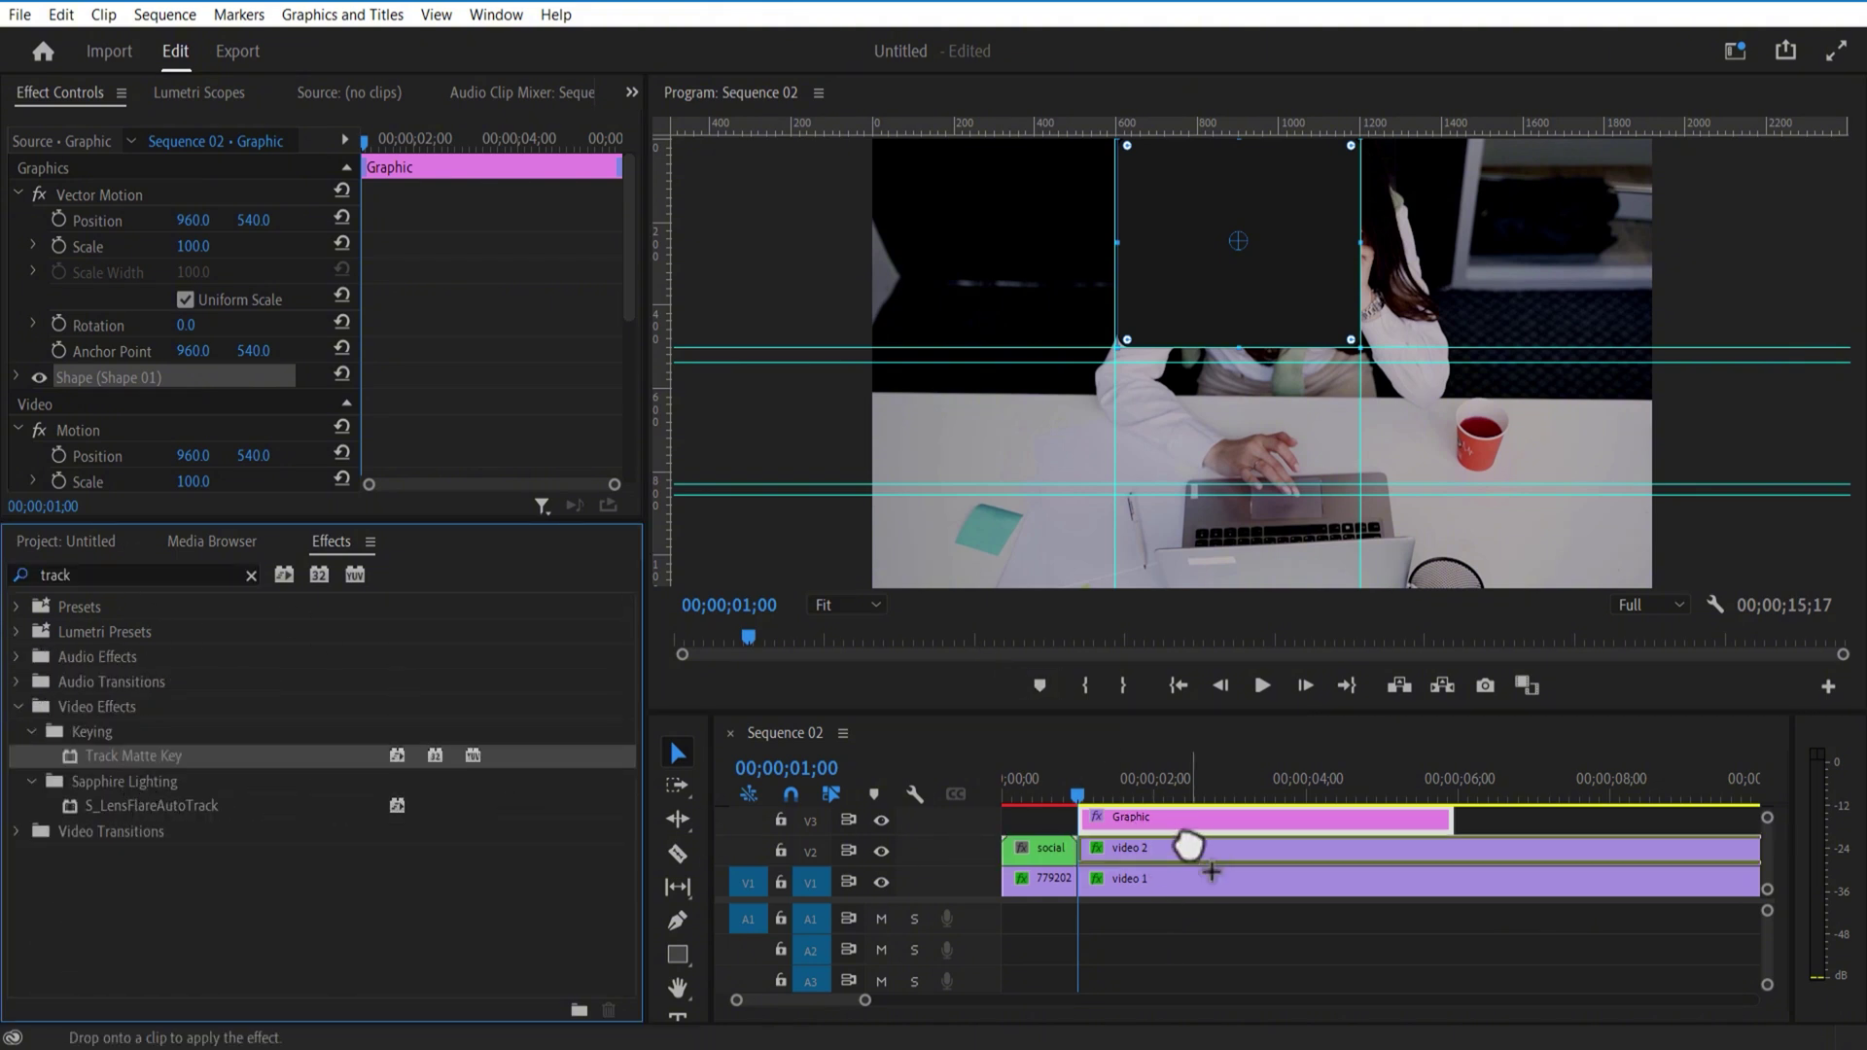
drag(633, 276, 626, 455)
click(253, 375)
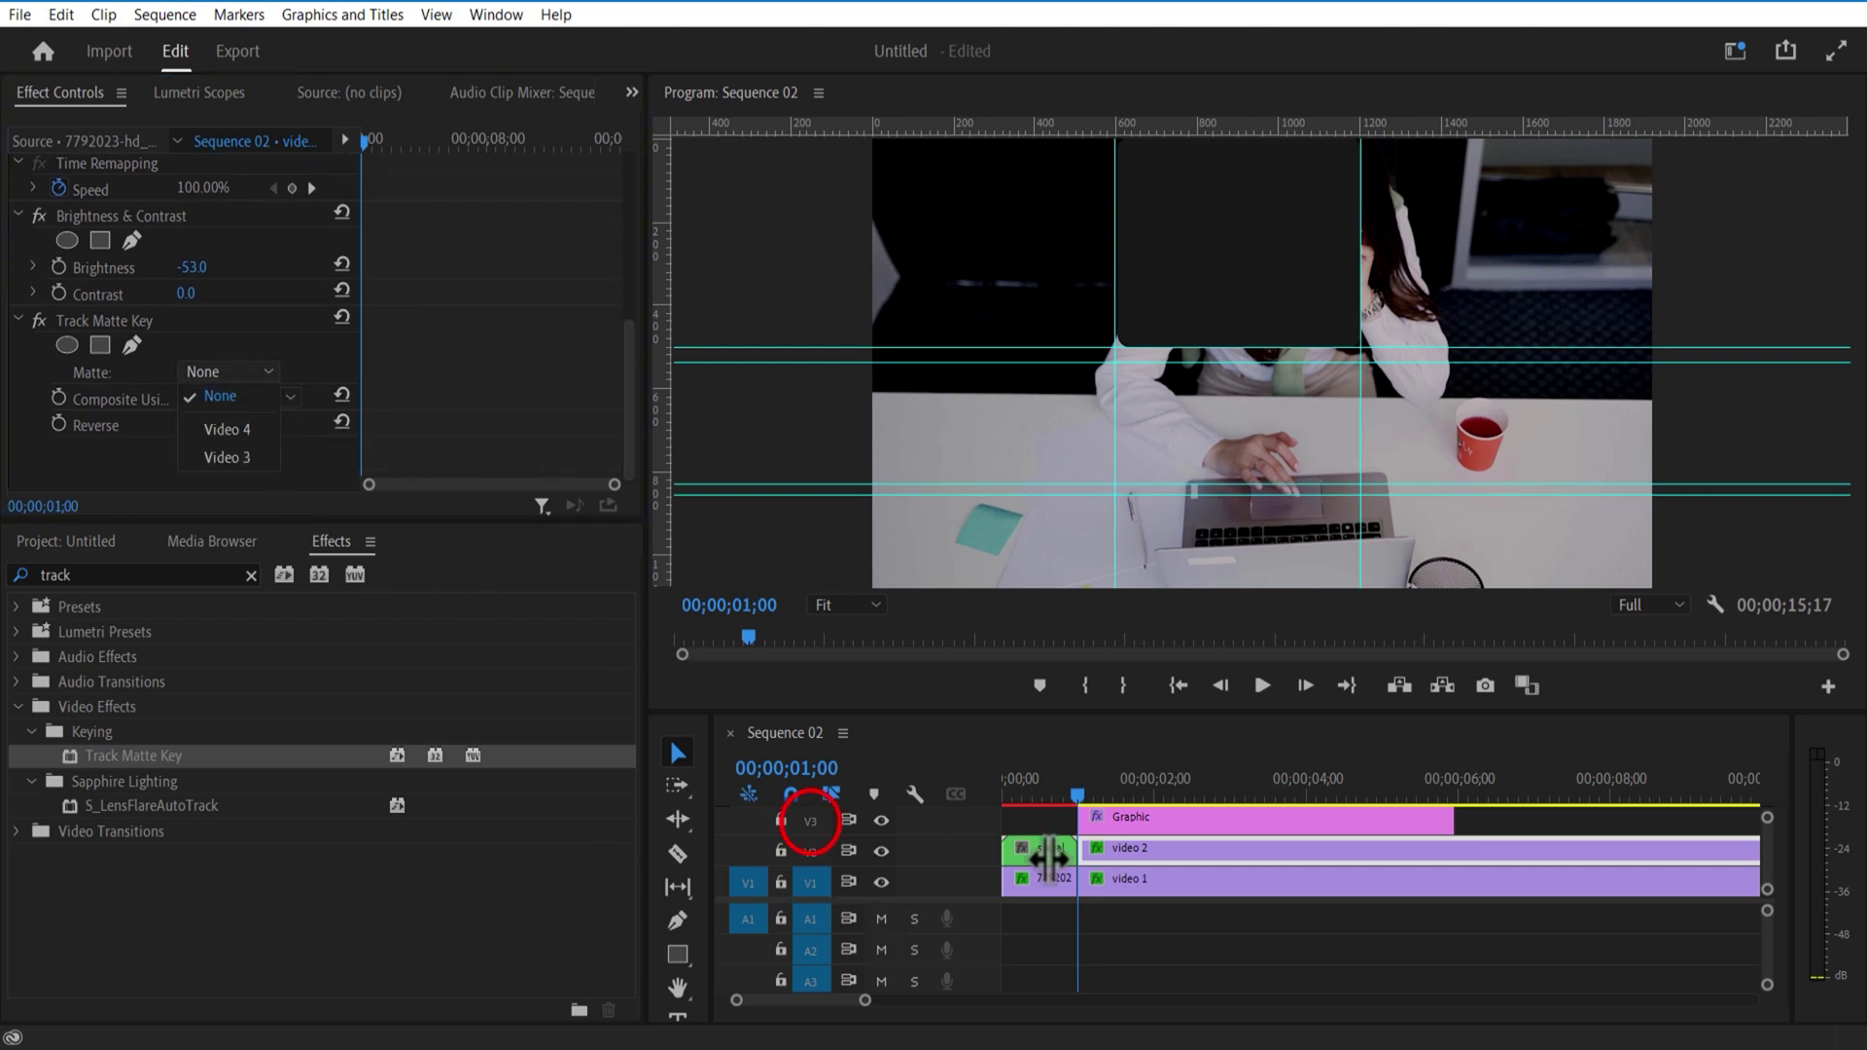
click(249, 461)
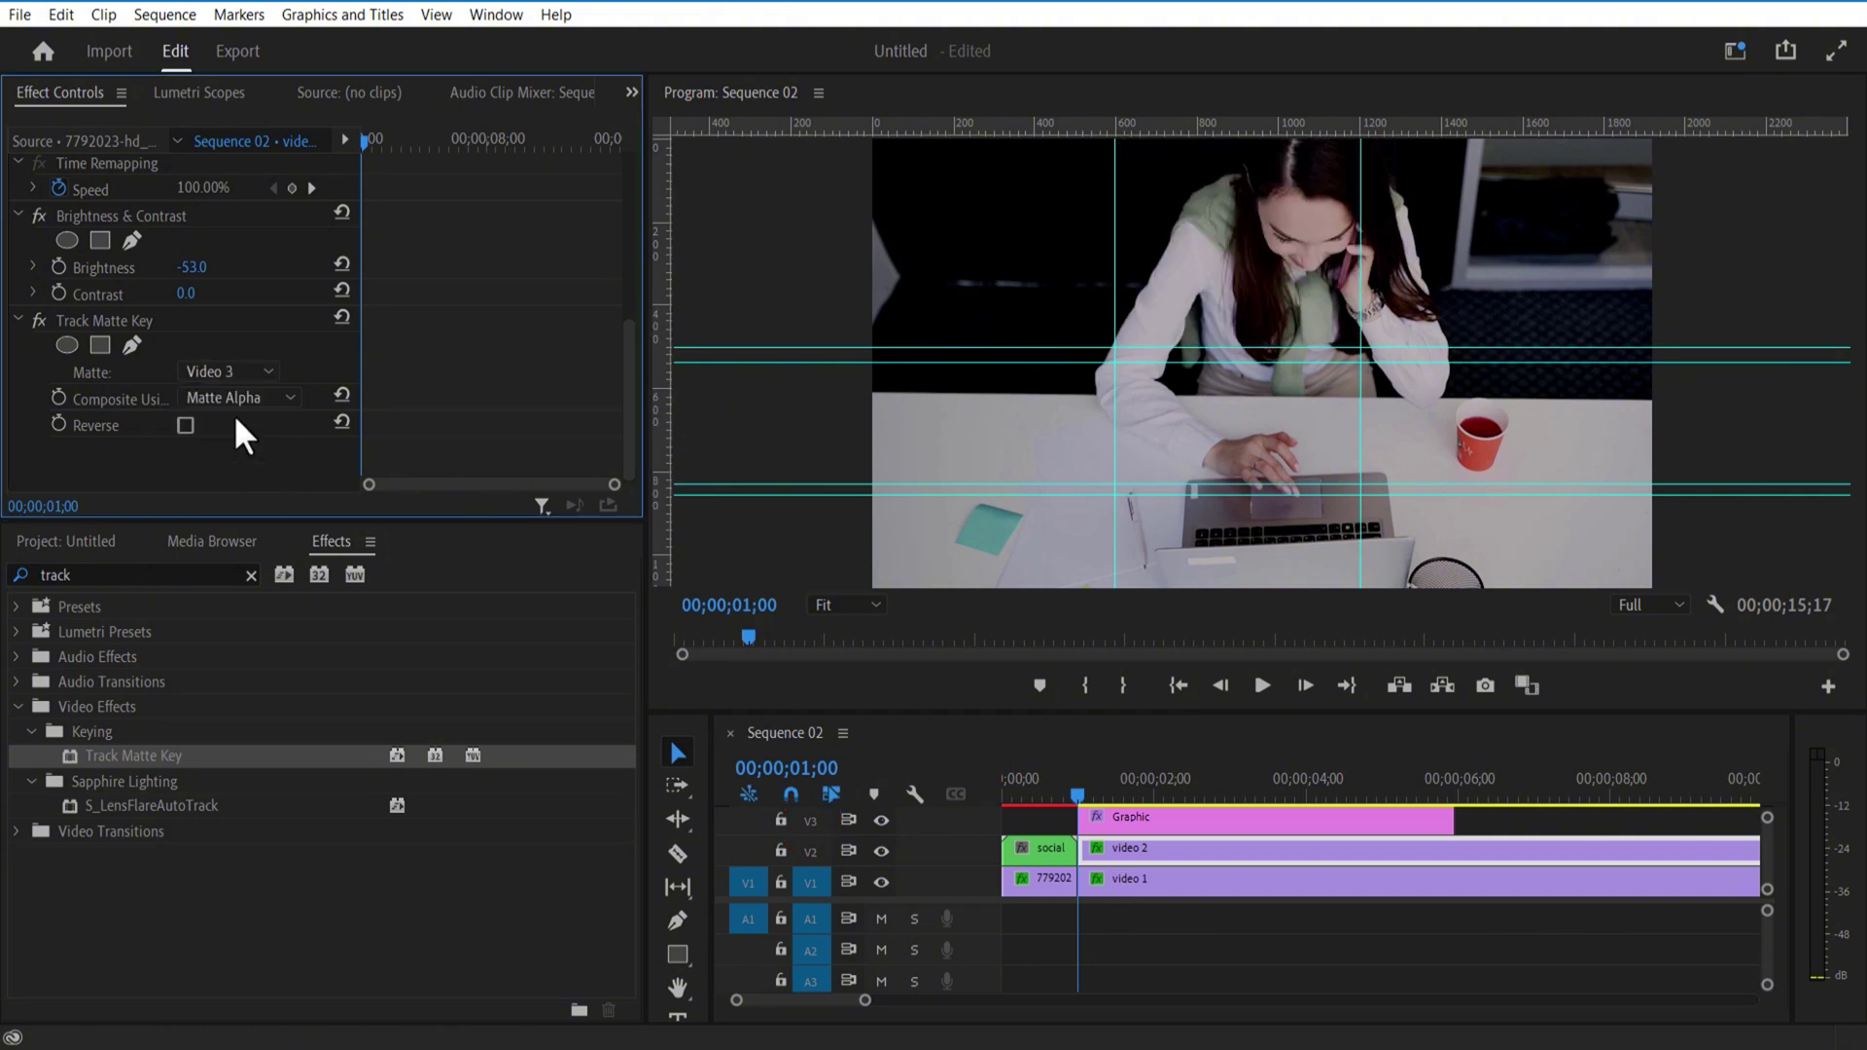
Step: Apply the Gaussian Blur effect to the video 2 clip
double_click(144, 575)
text(gauss)
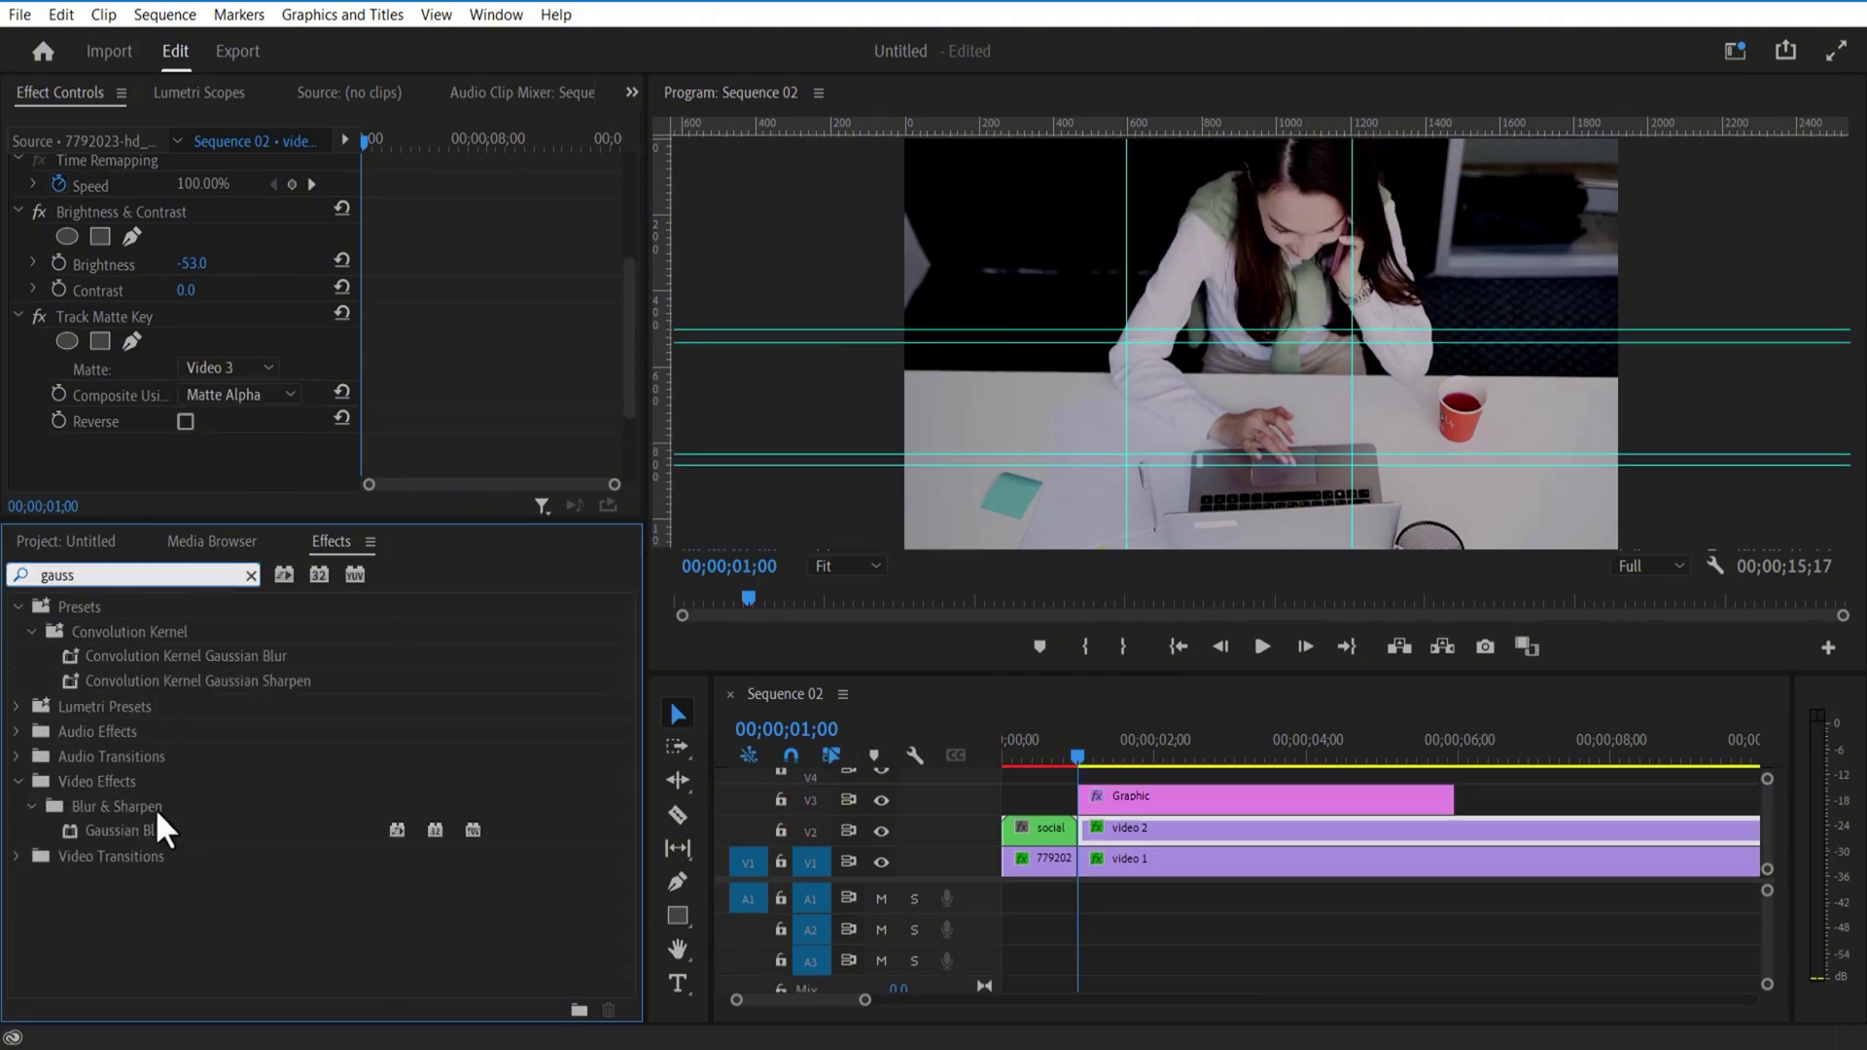
drag(148, 833, 1172, 848)
scroll(627, 327, up, 3)
scroll(627, 327, down, 3)
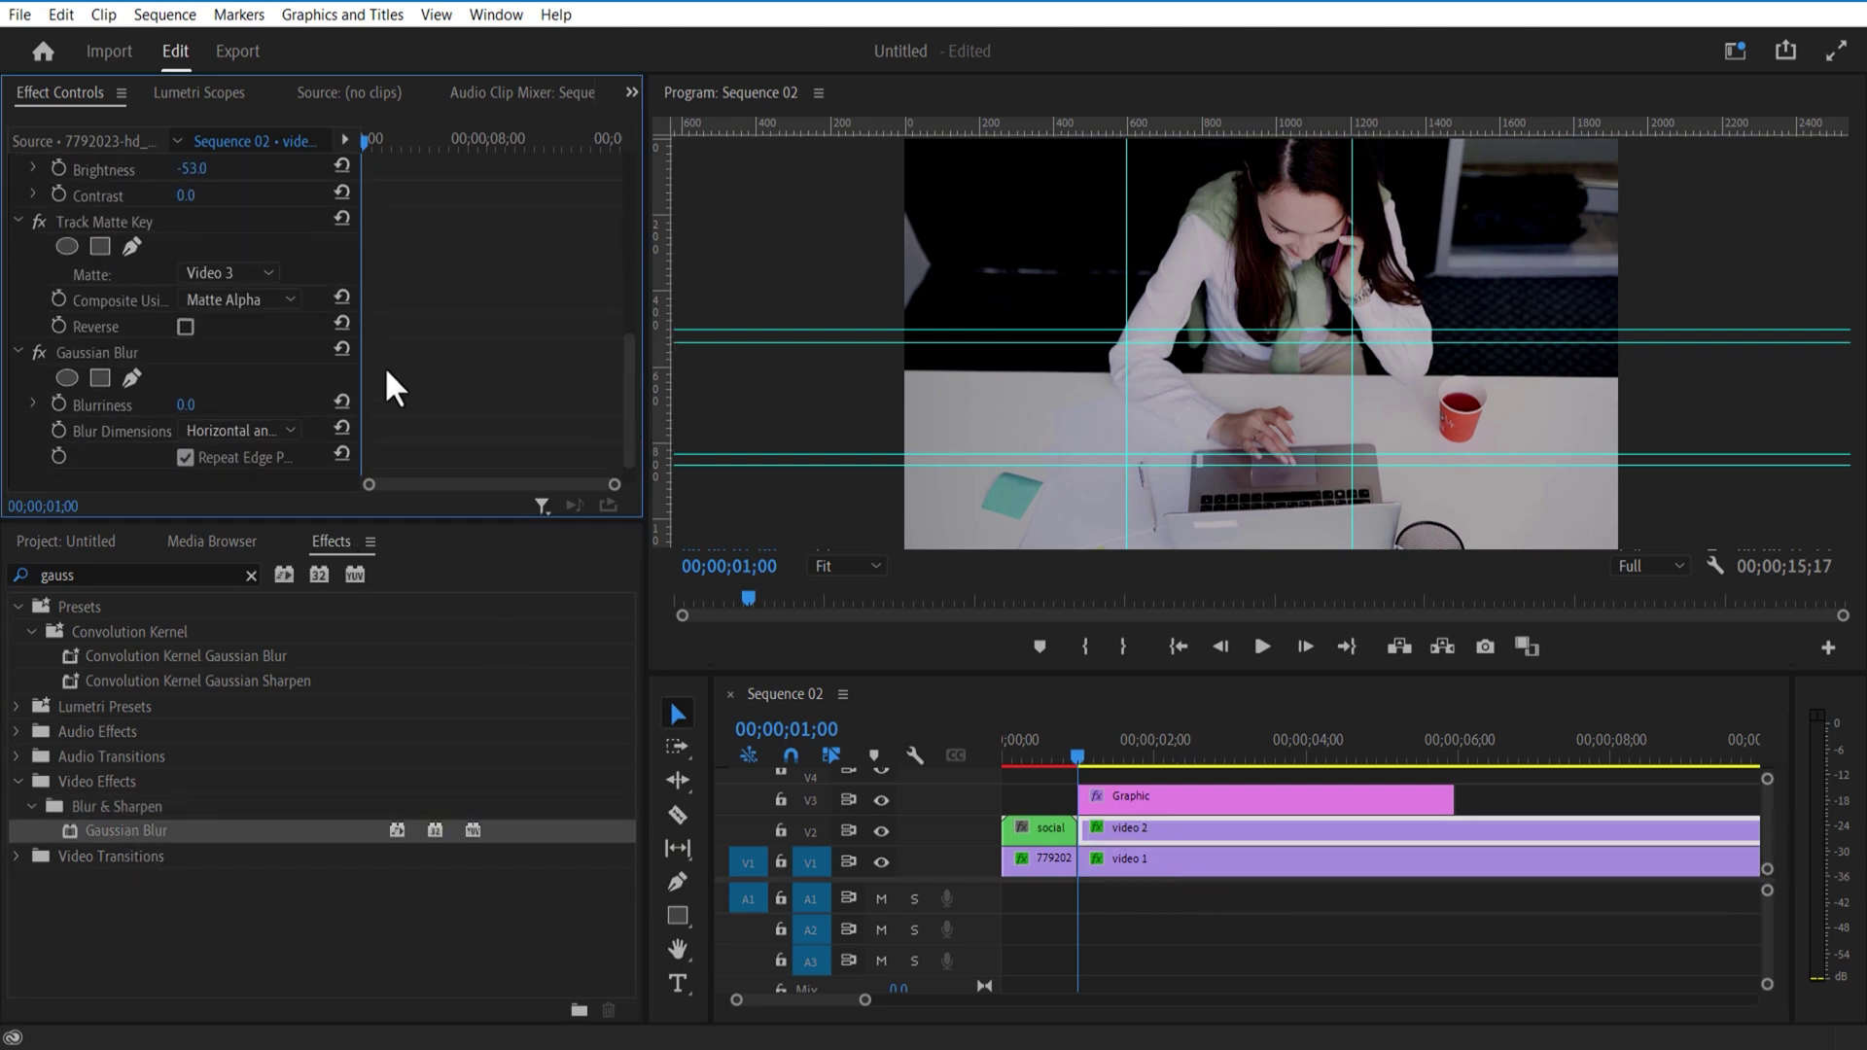
Step: Set the Gaussian Blur's Blurriness to 750 and move the effect above Track Matte Key
click(187, 405)
text(750)
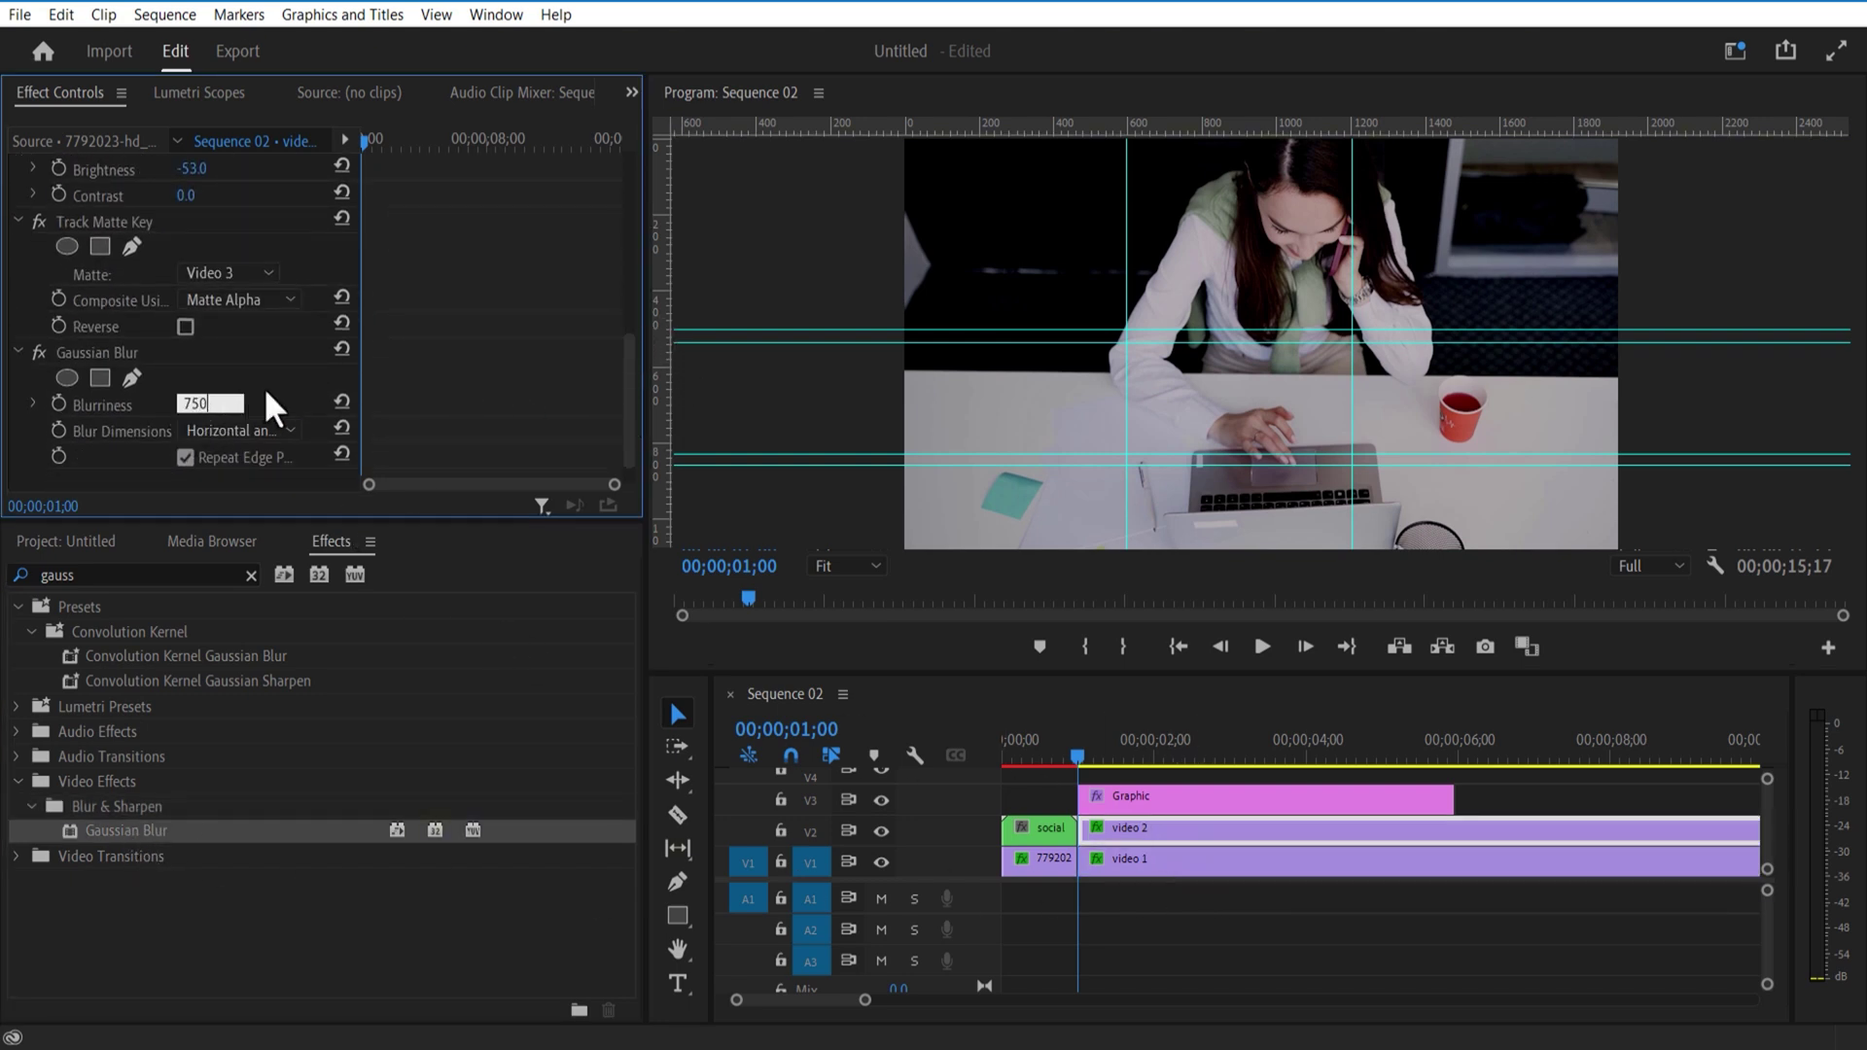
key(Return)
drag(107, 365, 121, 222)
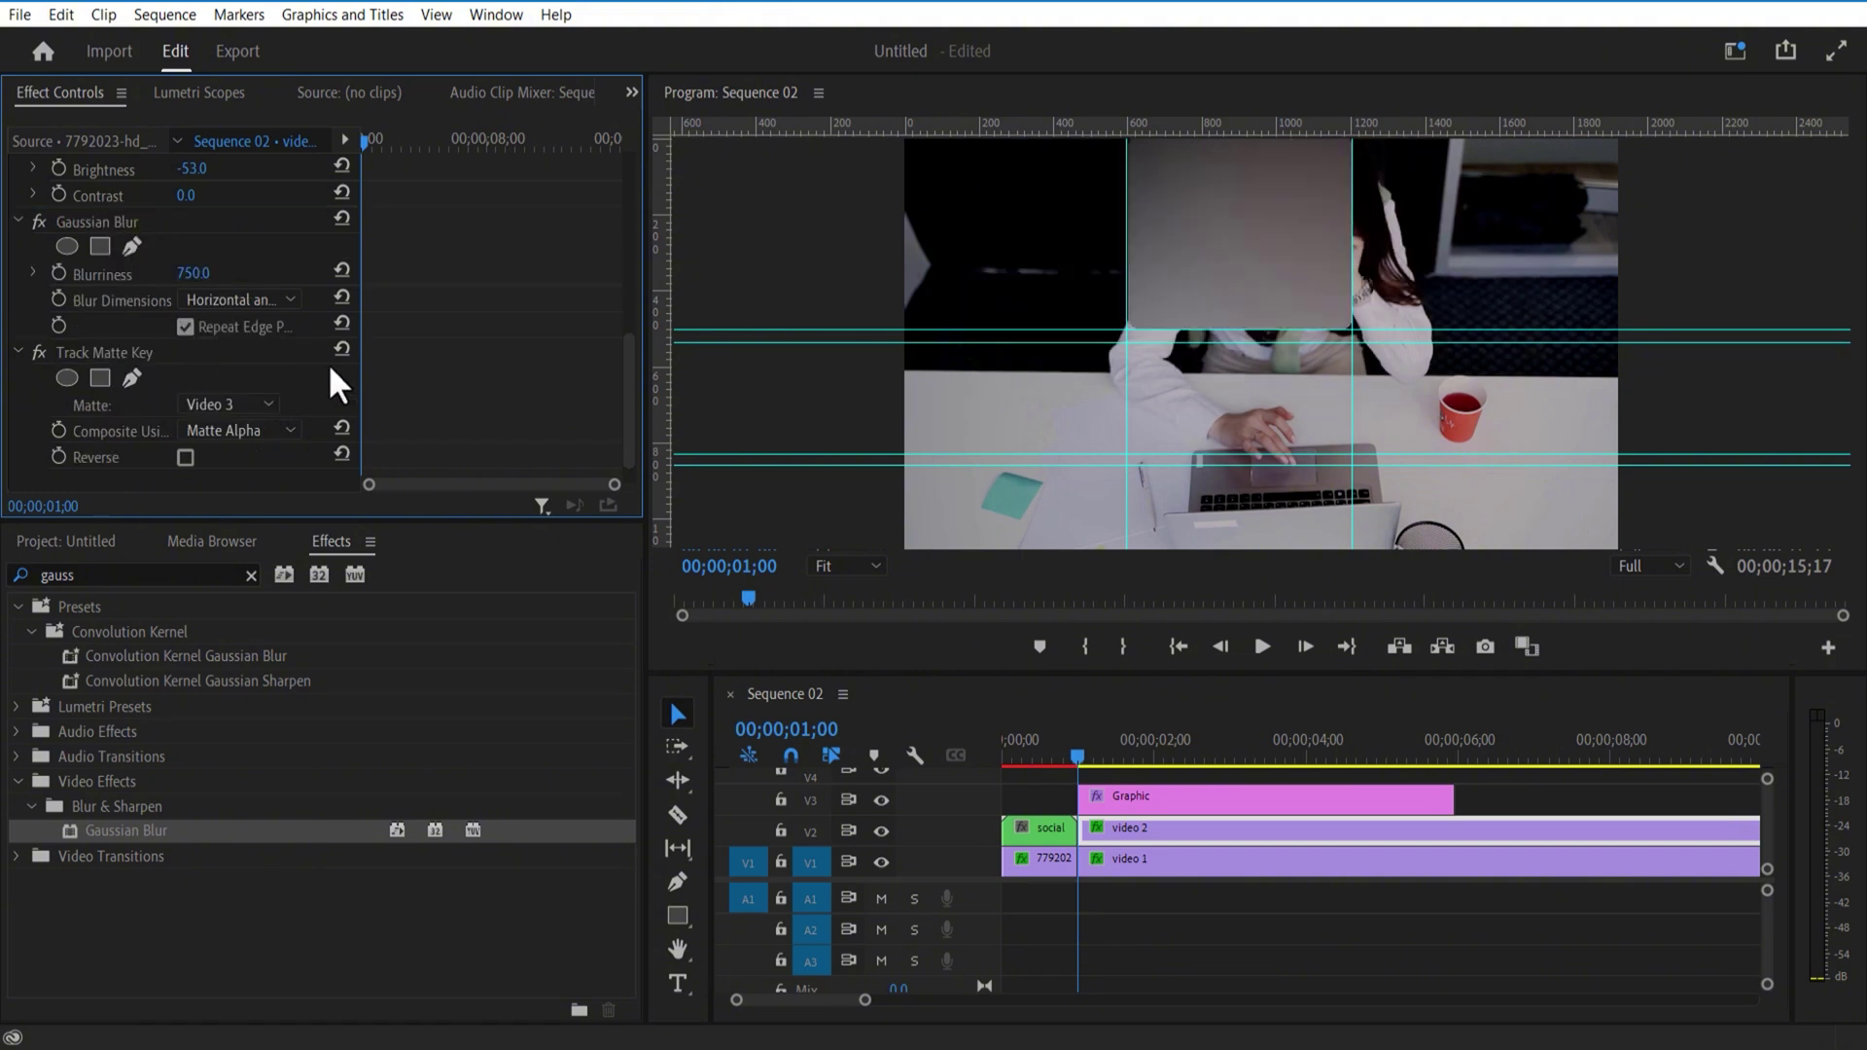
Step: Apply the Tint color correction effect to the video 2 clip
click(147, 573)
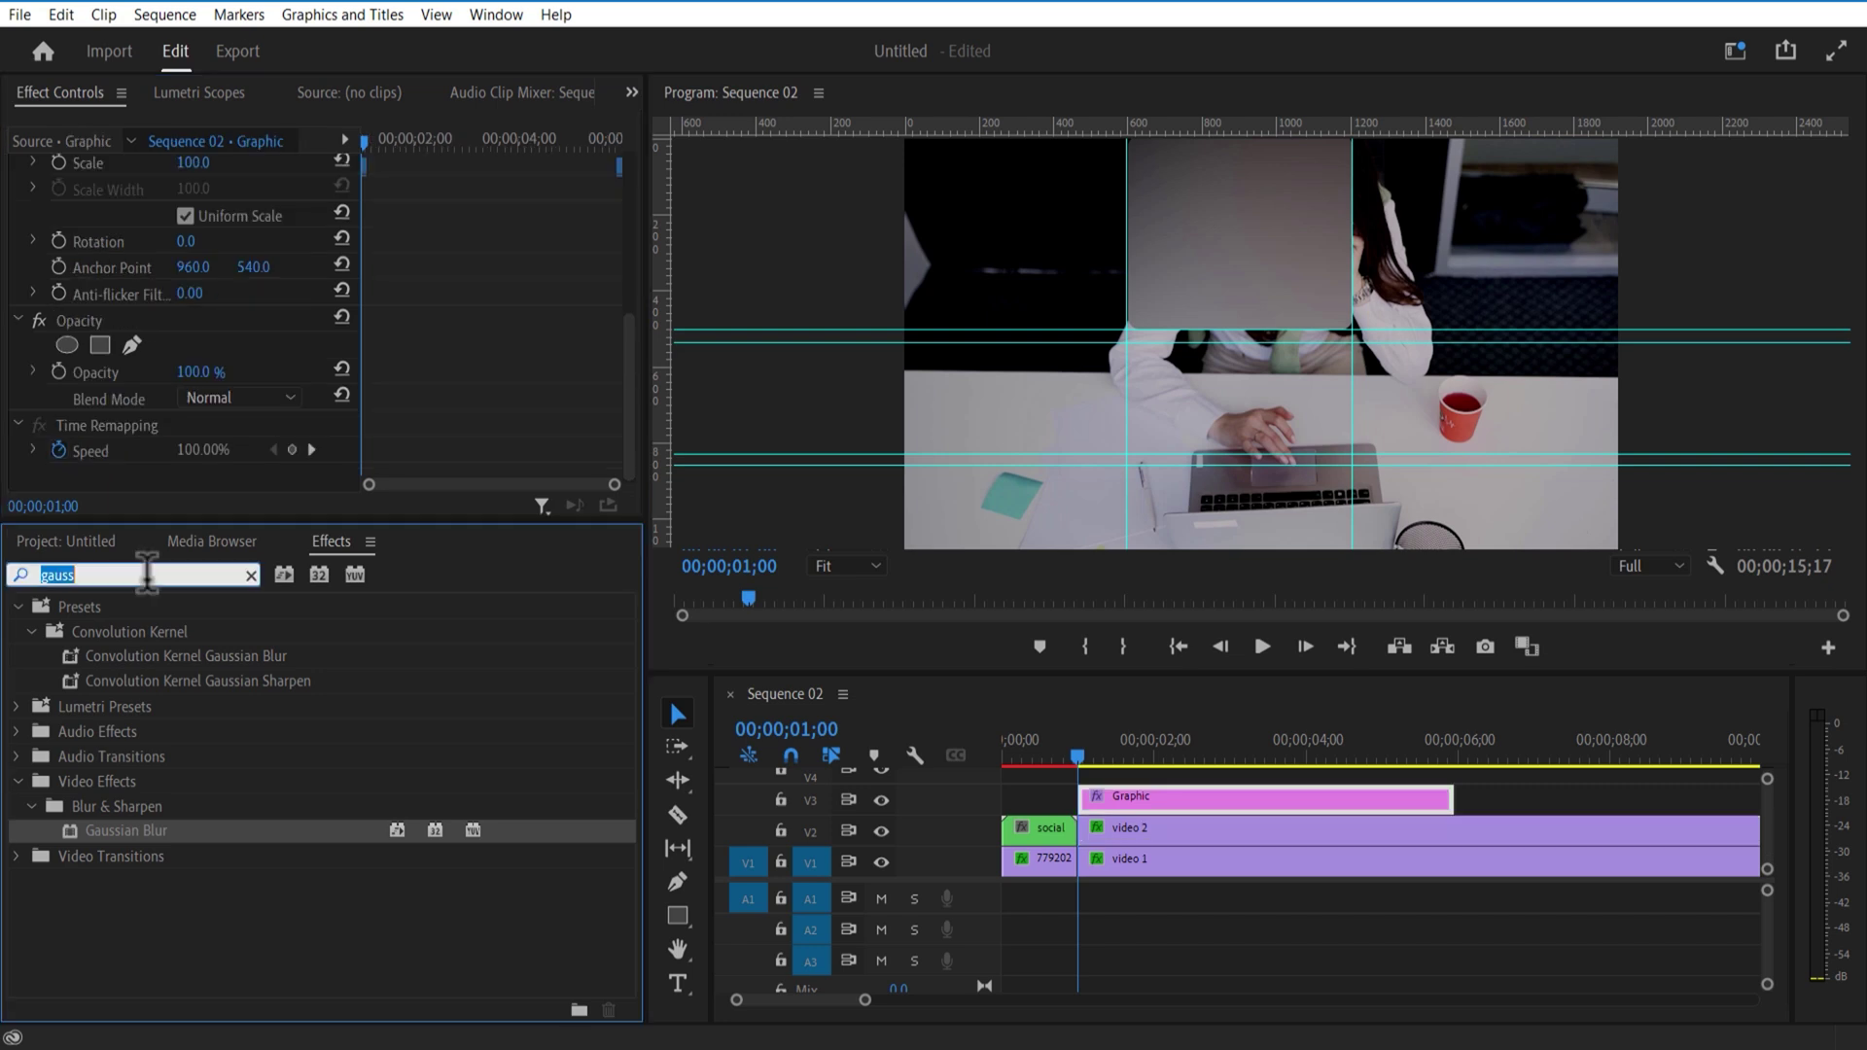
key(BackSpace)
text(tint)
drag(117, 762, 1104, 835)
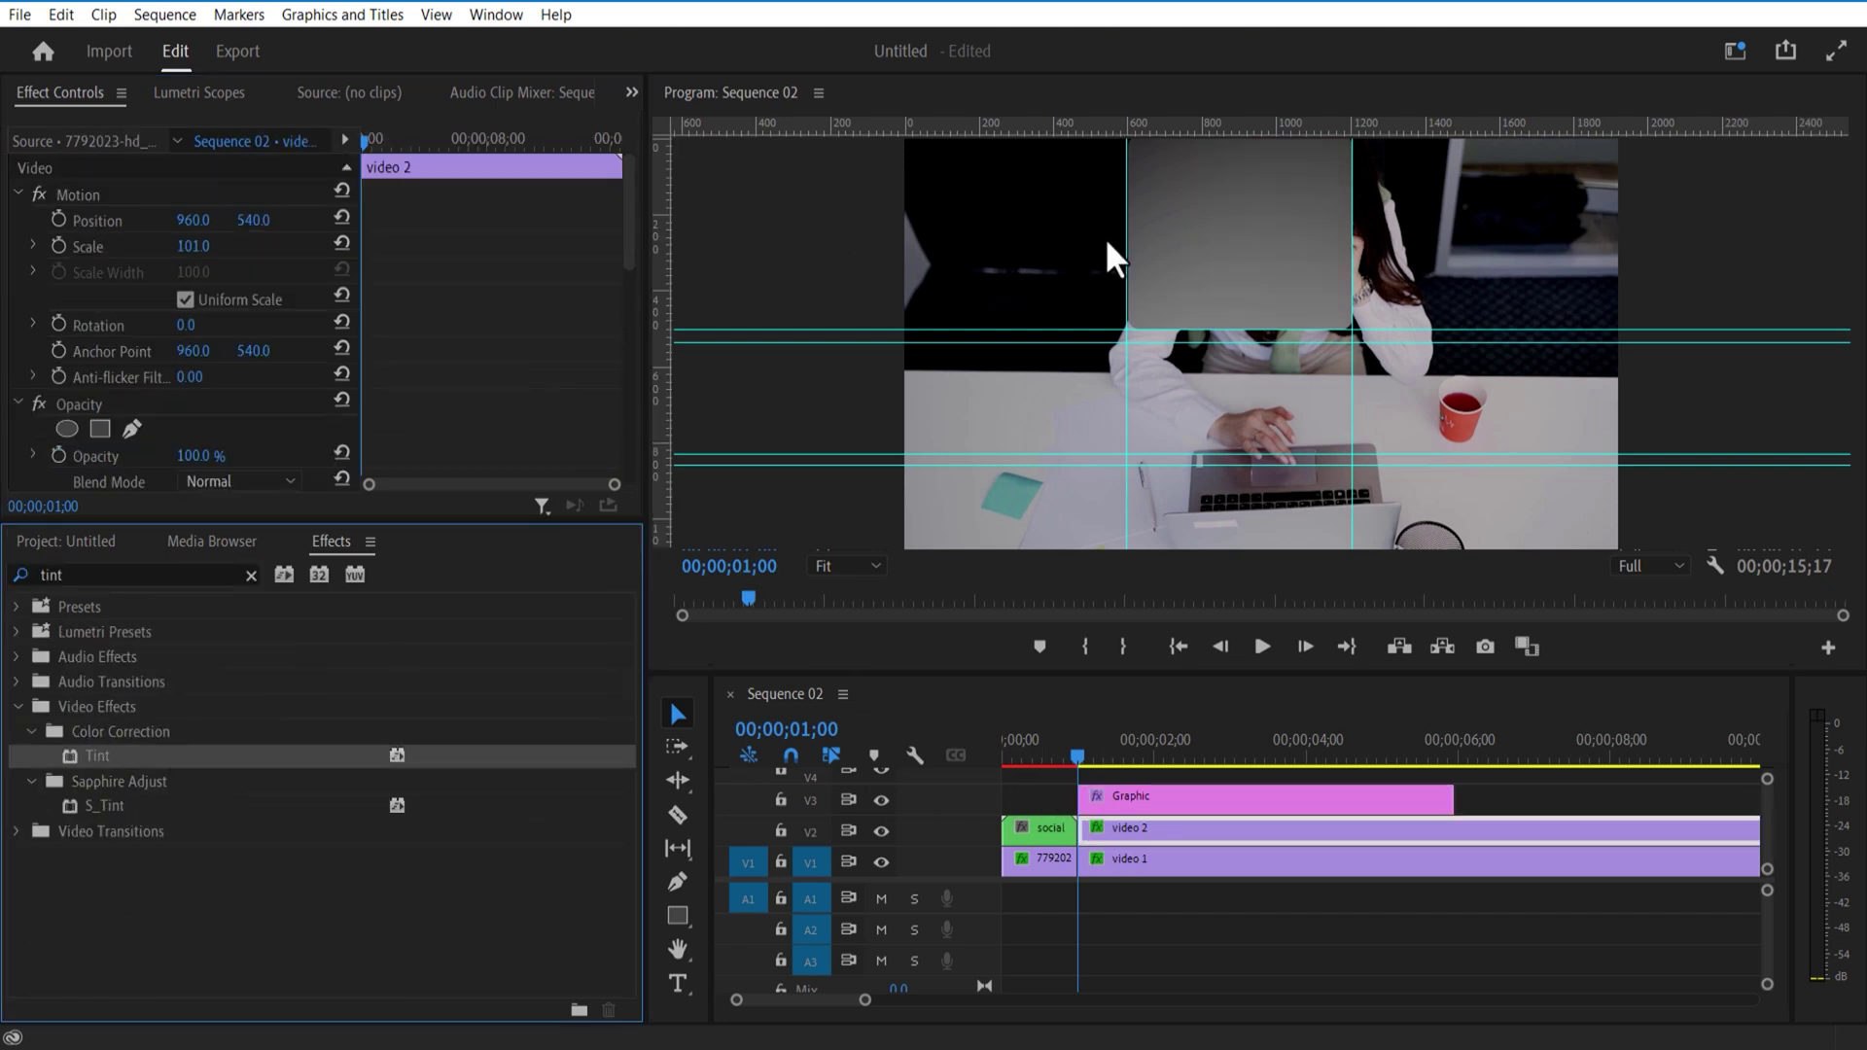
Step: Set the Tint effect's Map White To color to near-black 050505 and its Amount to Tint to 40%
drag(625, 226, 611, 437)
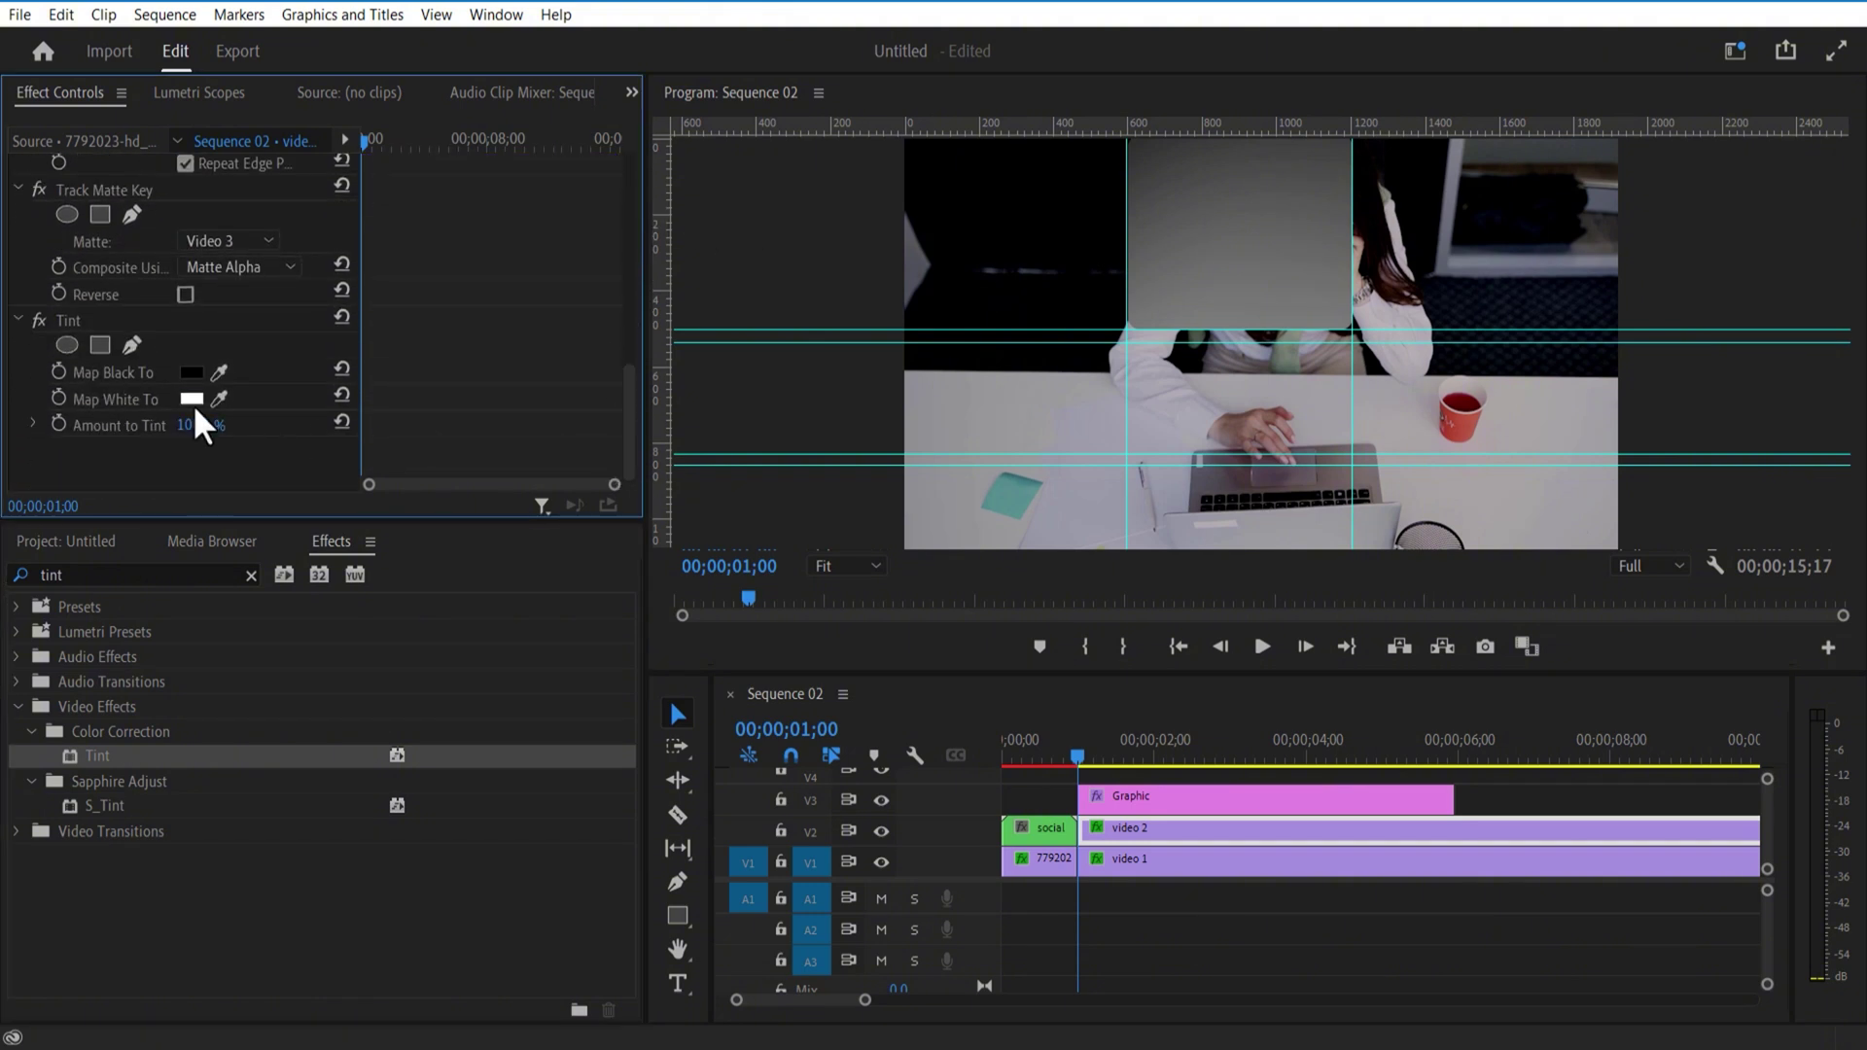
click(192, 400)
click(642, 368)
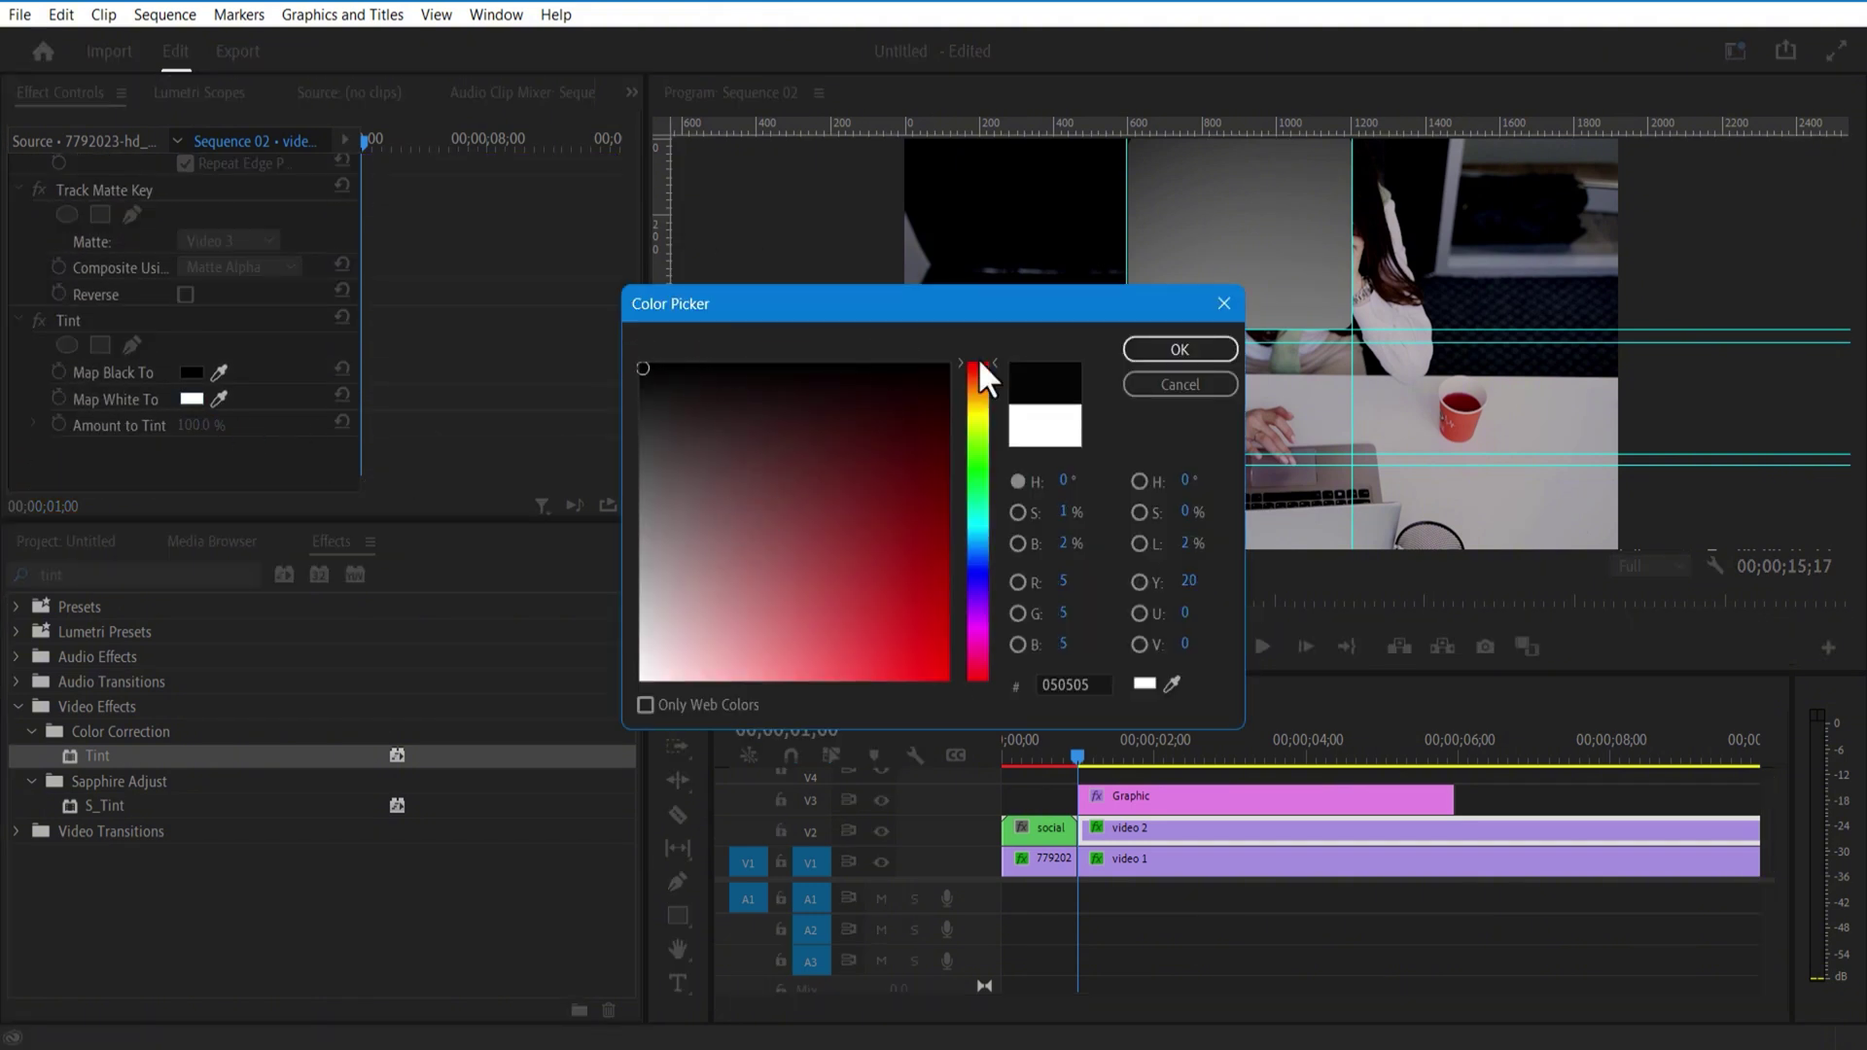
click(1148, 360)
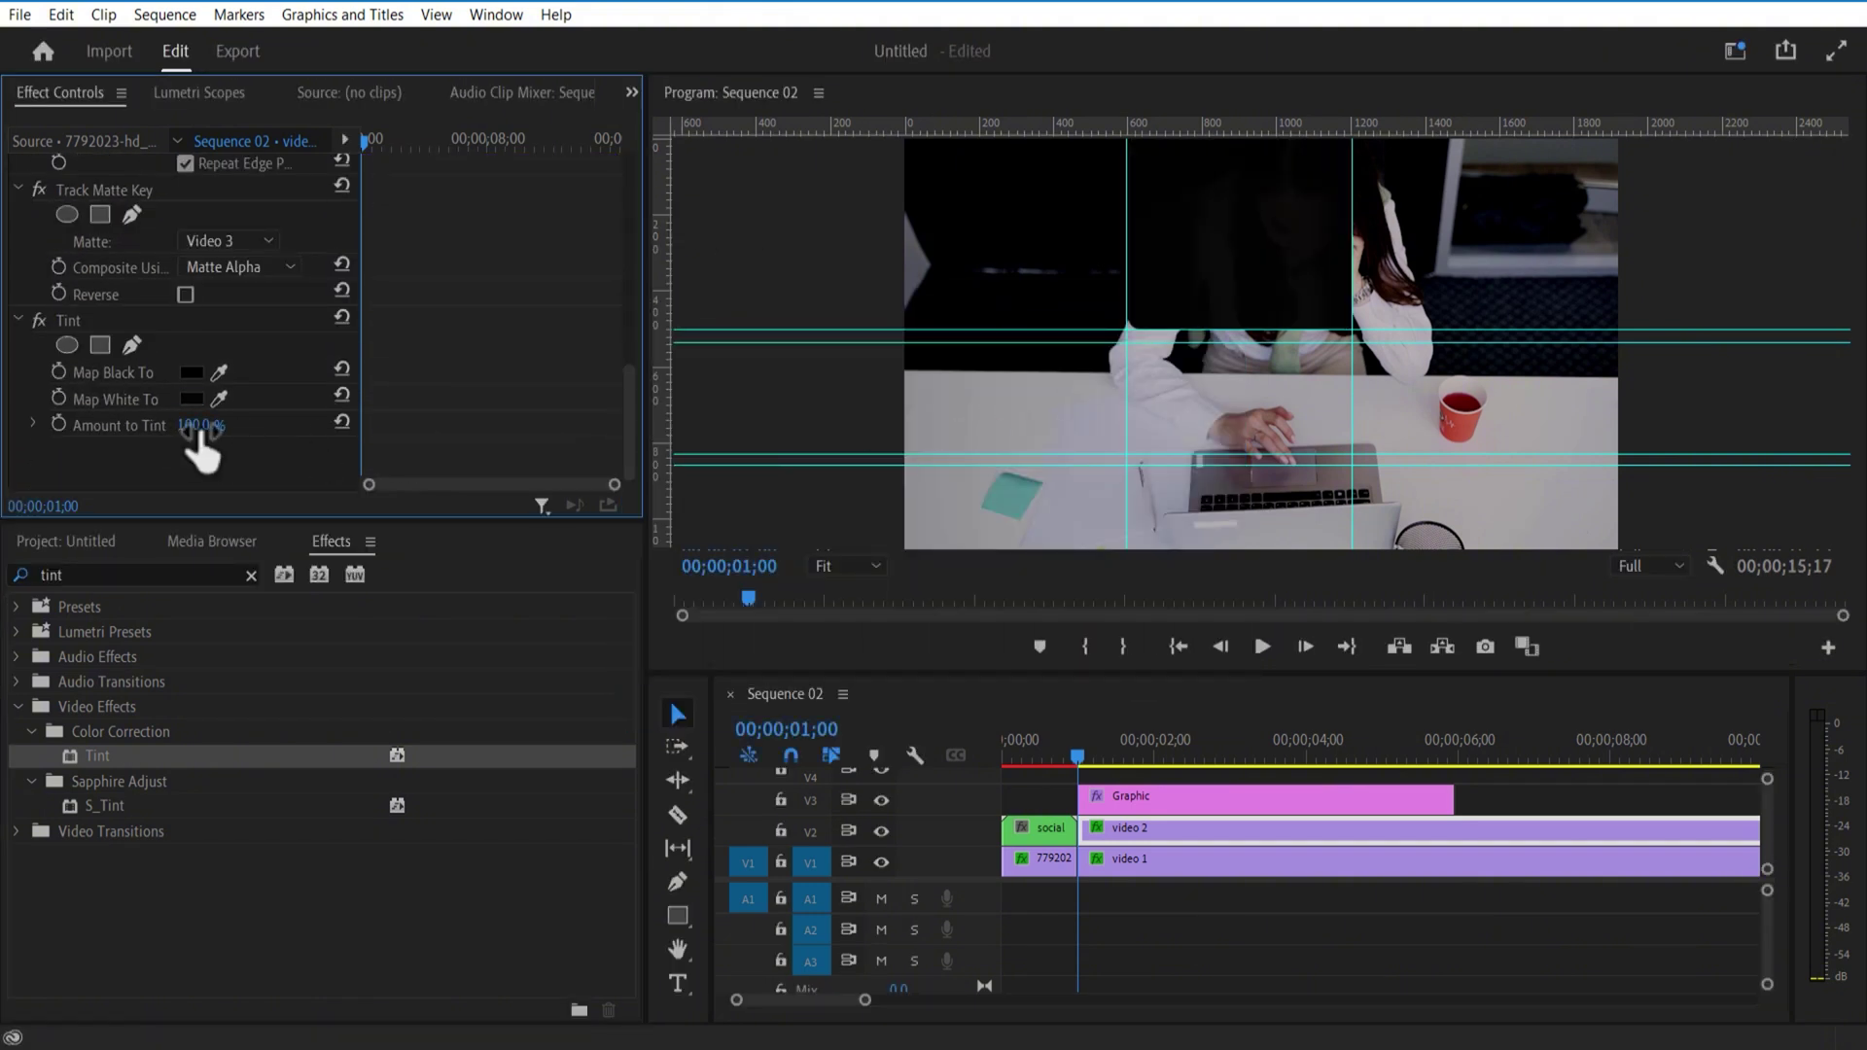
drag(201, 425, 142, 425)
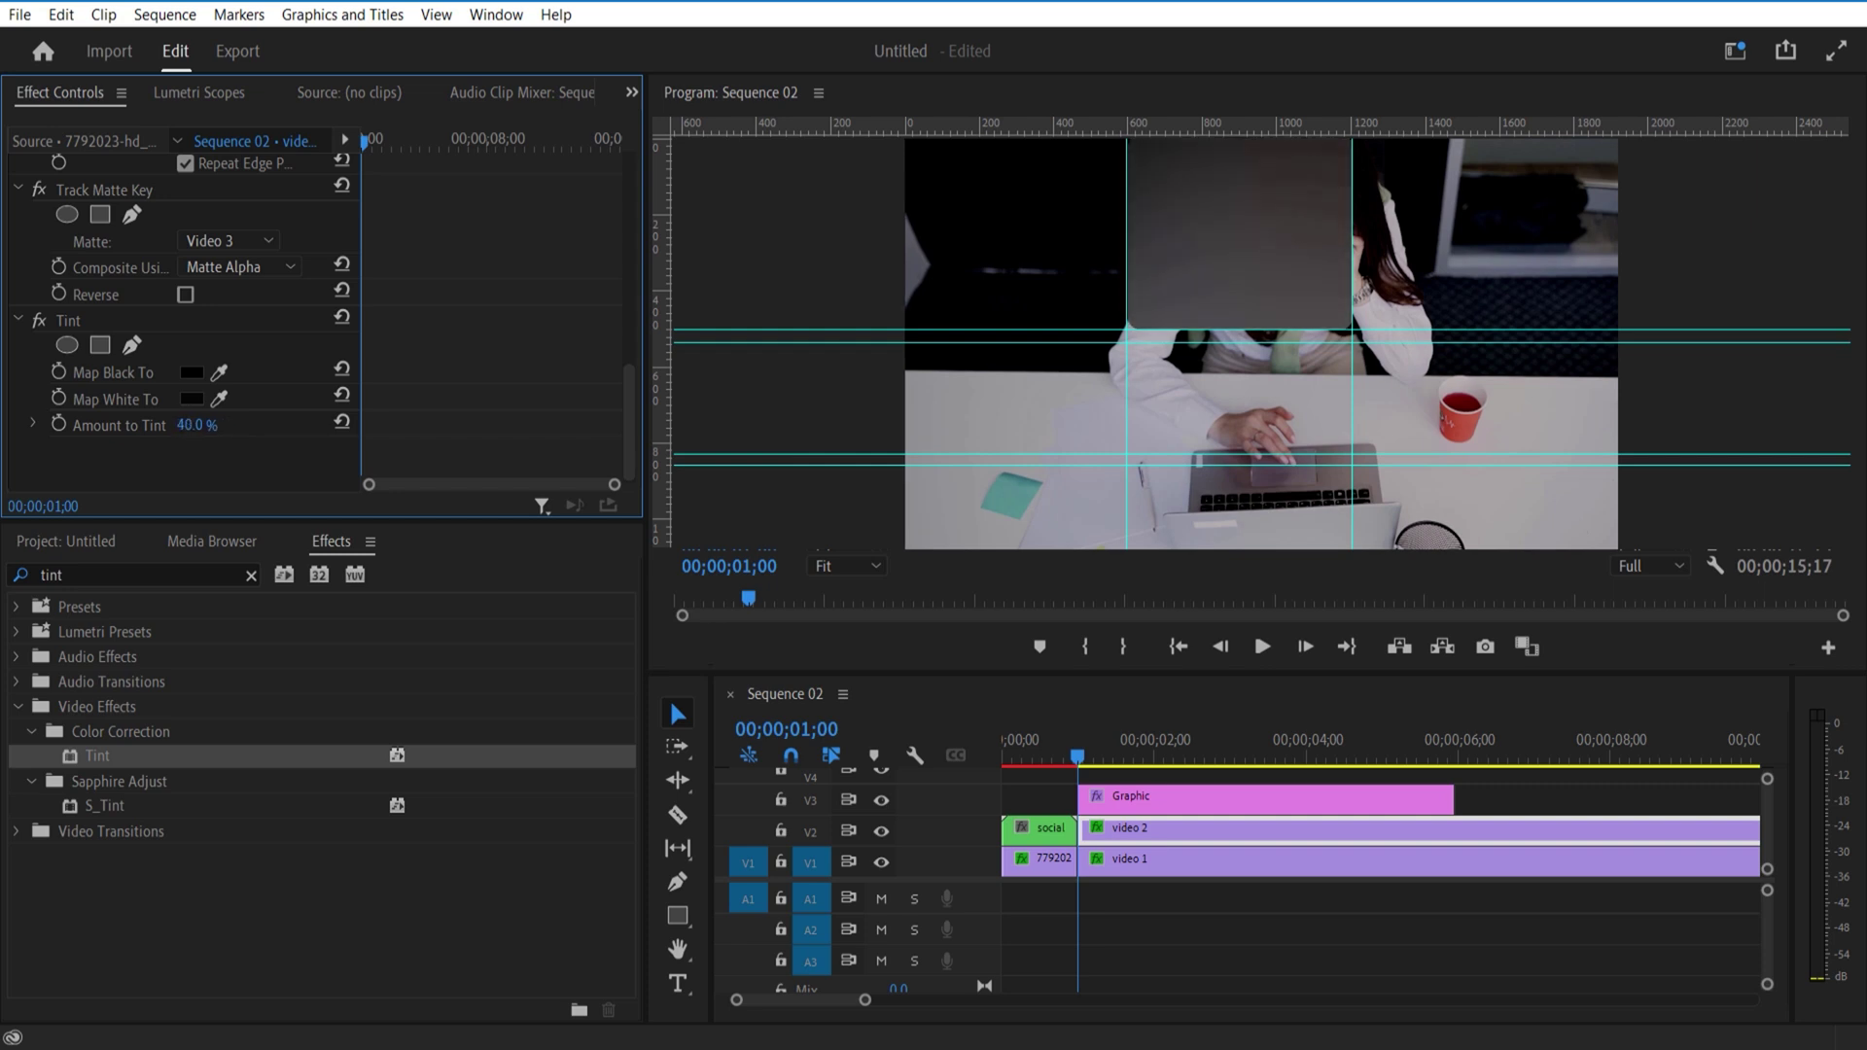
Step: Draw a rectangular bar spanning the glass panel's full width along its bottom edge as a new graphic clip
click(1140, 798)
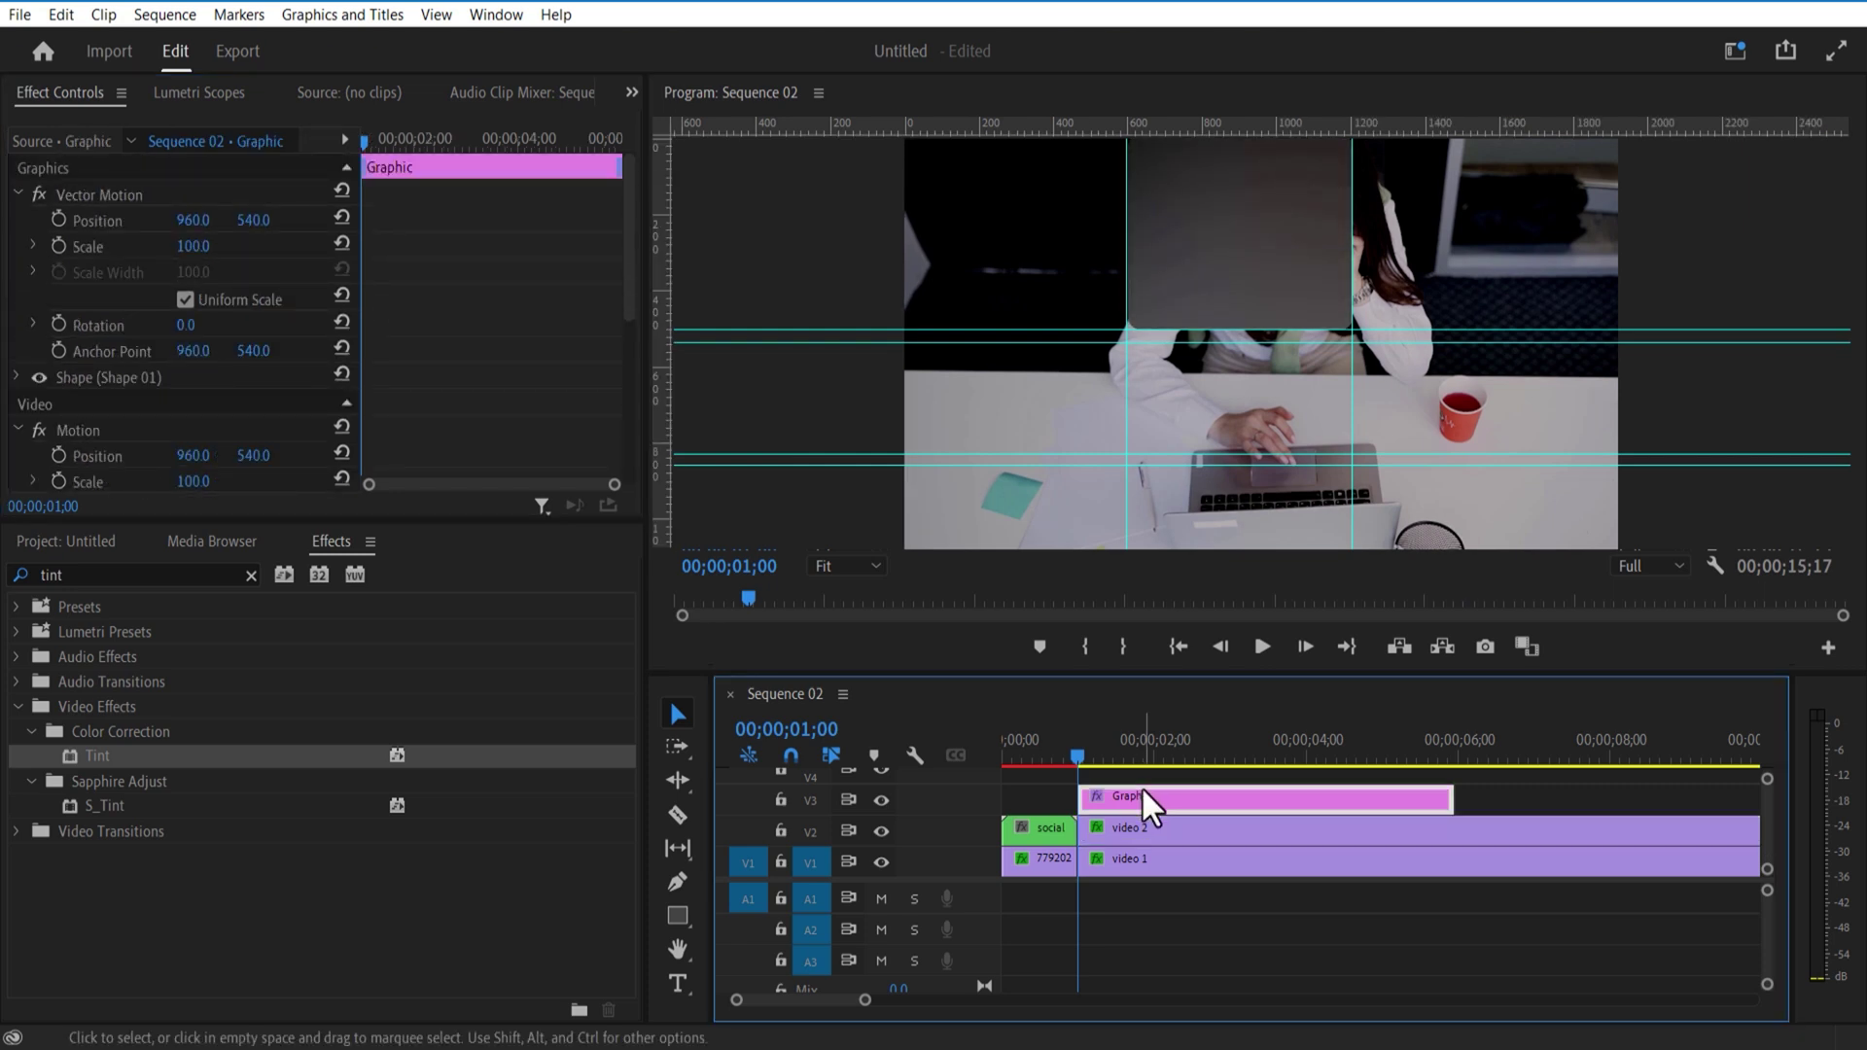
click(679, 917)
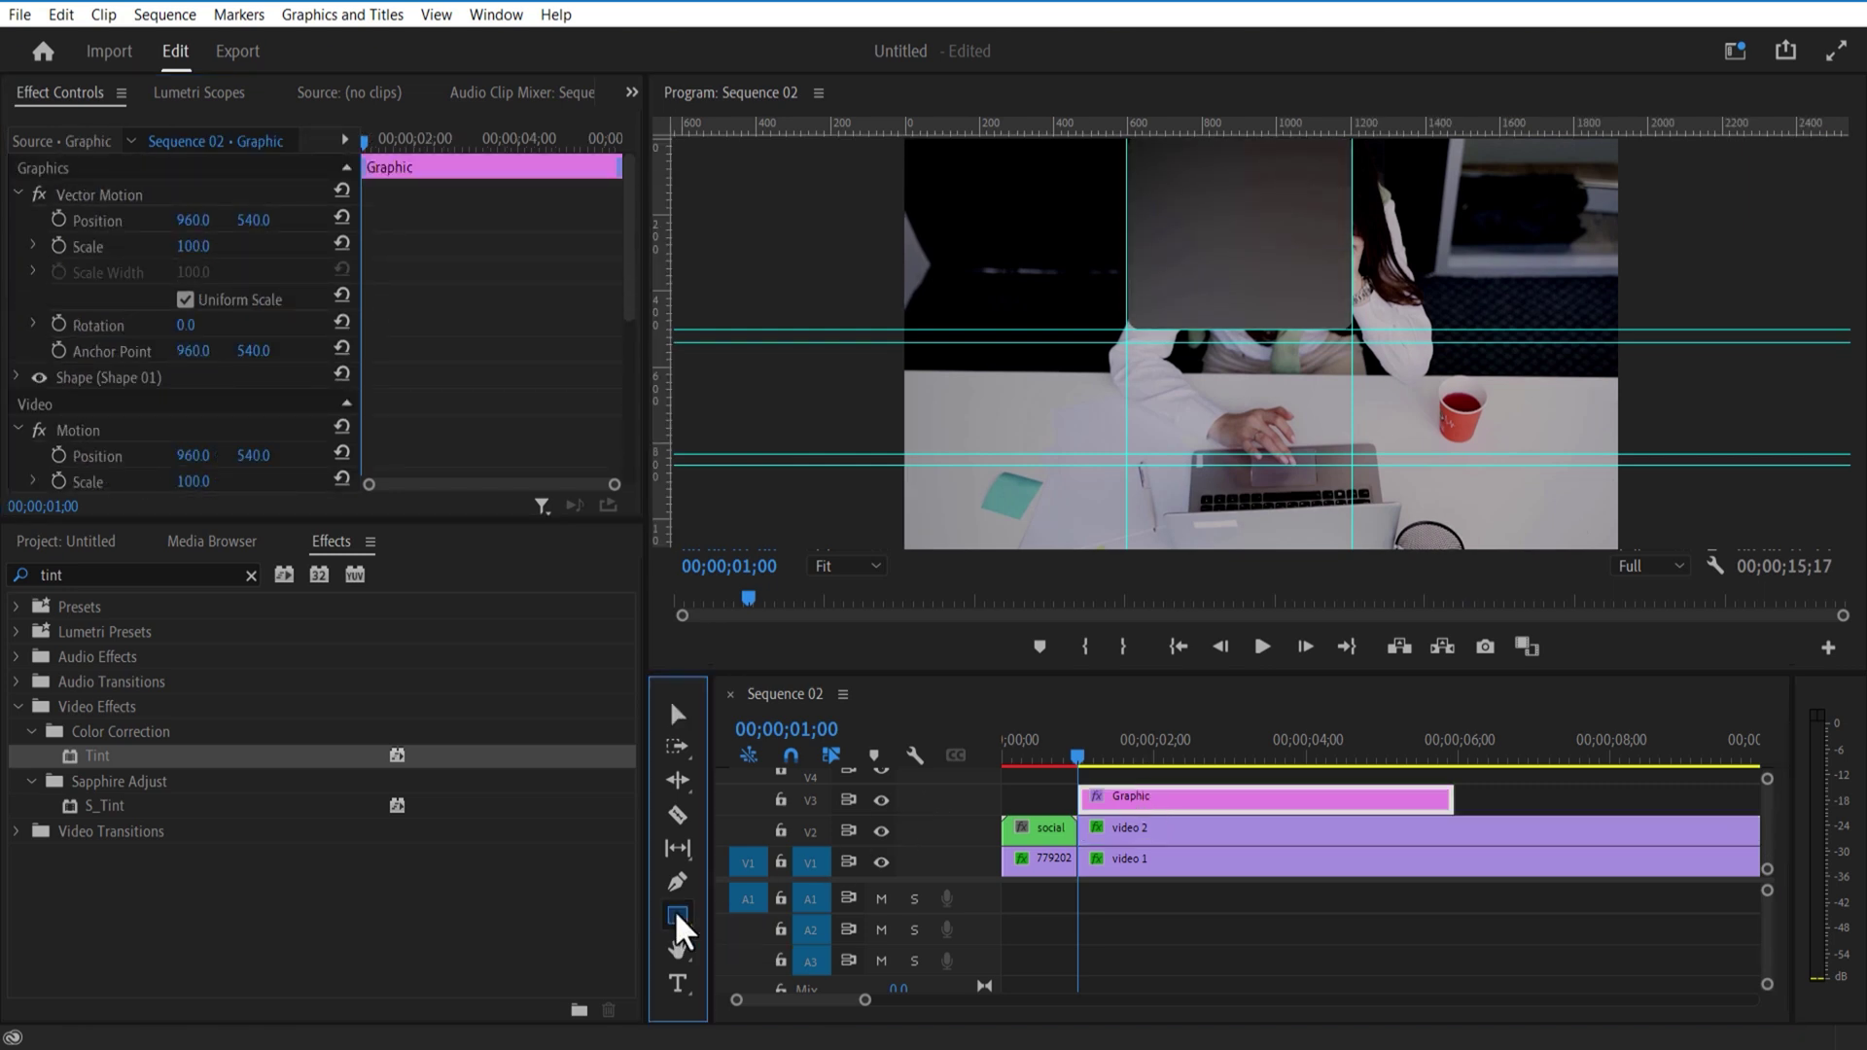
drag(1132, 291, 1342, 320)
click(678, 700)
Step: Change the bottom bar's fill color to grey 82878B
click(846, 552)
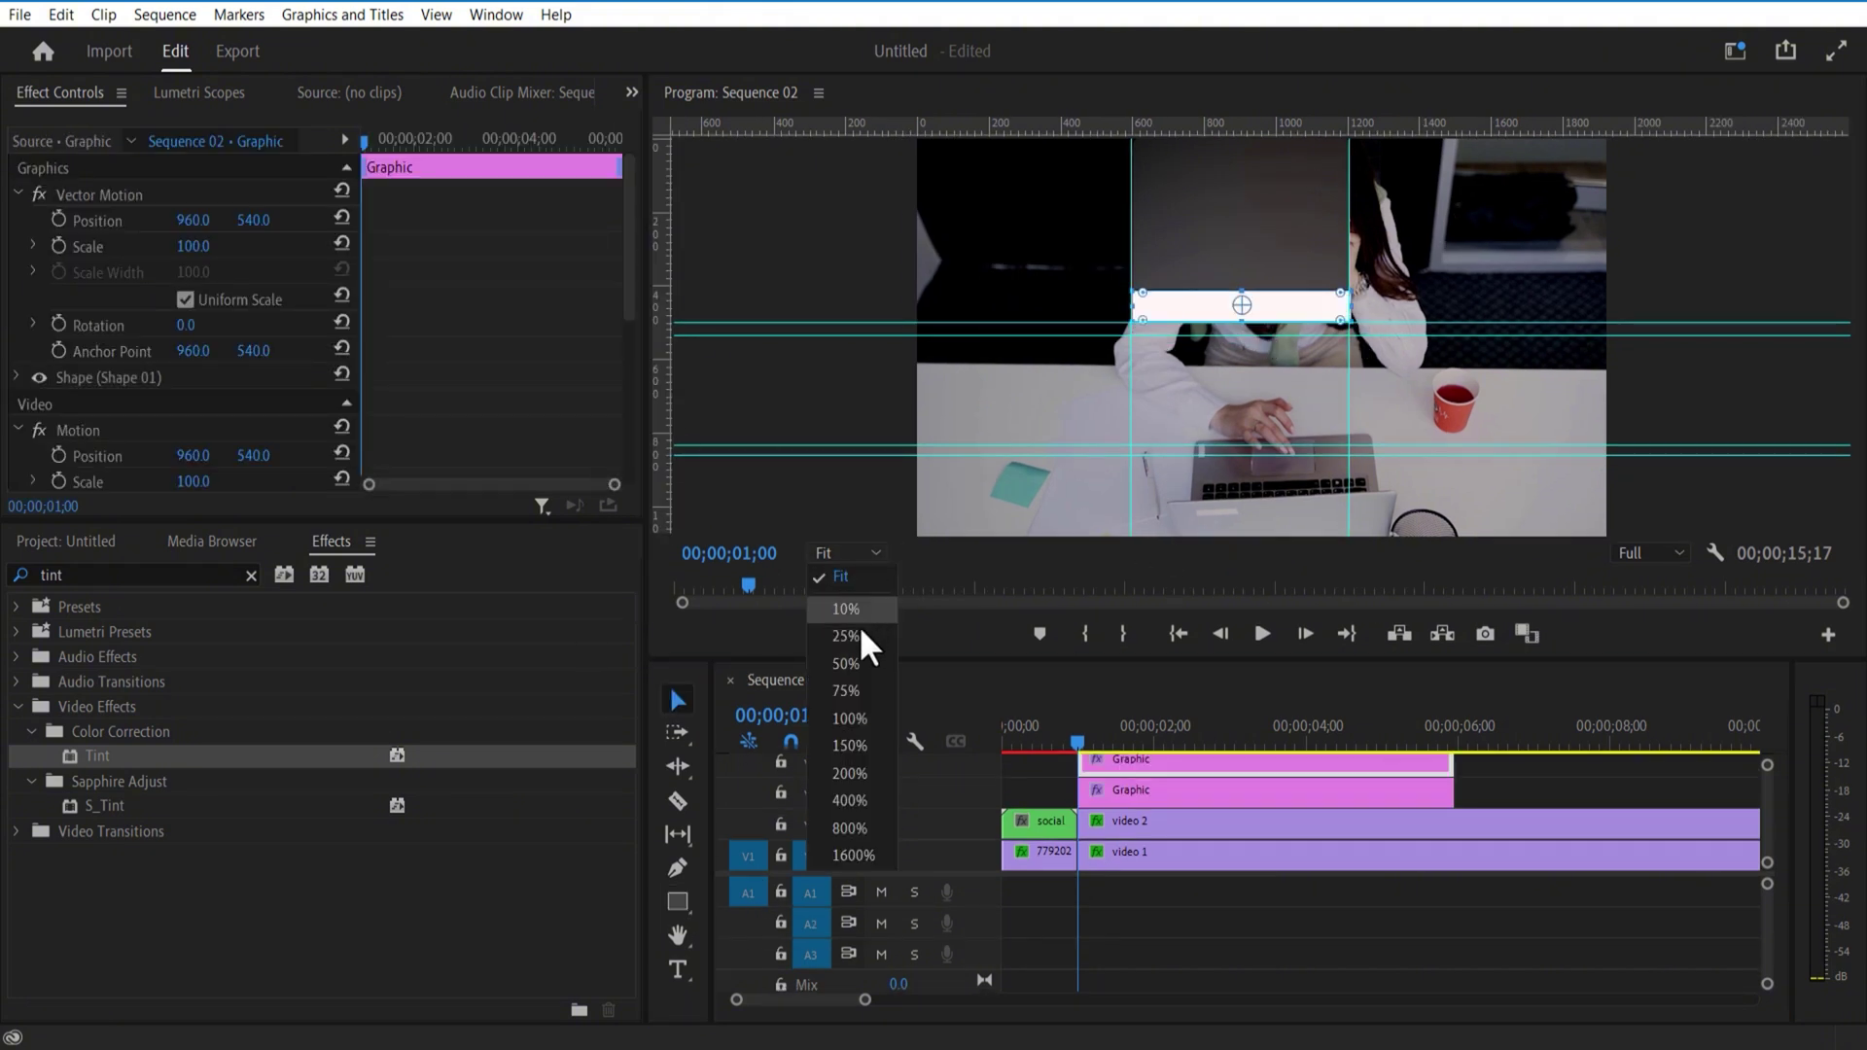
click(852, 677)
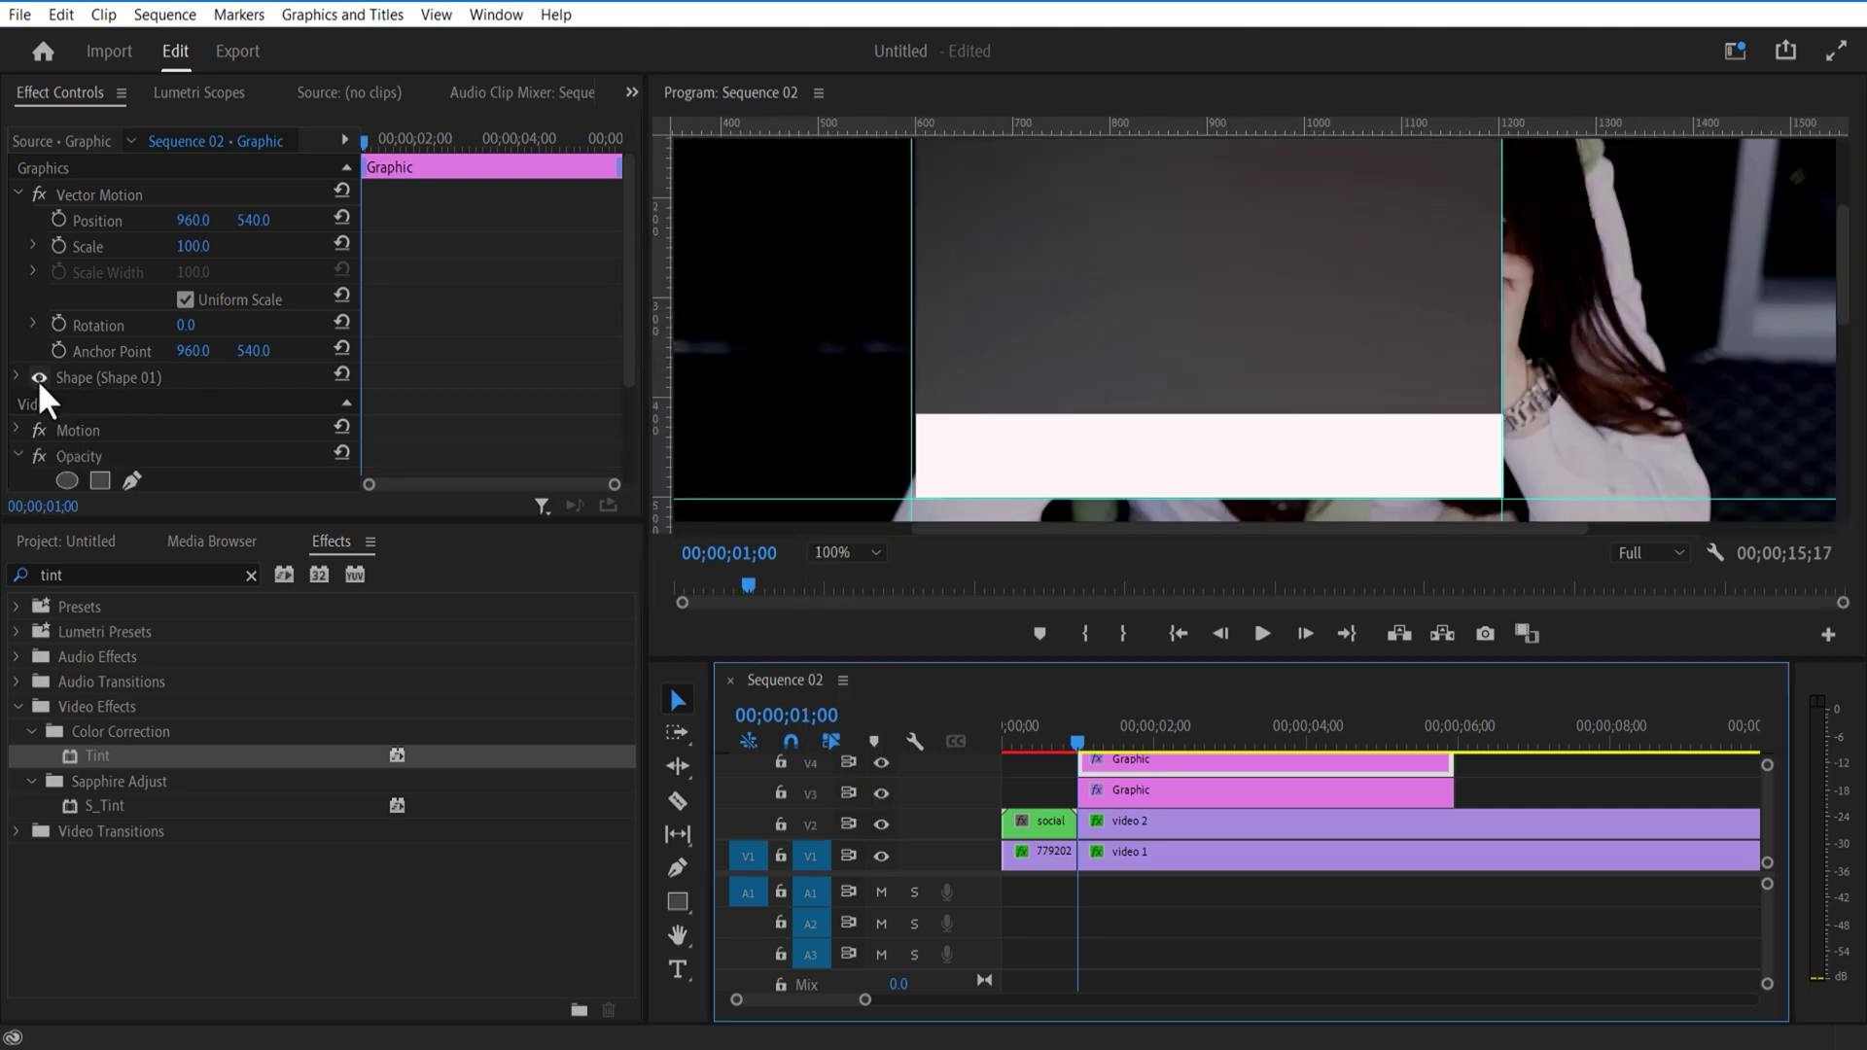
click(18, 376)
scroll(146, 457, down, 2)
click(123, 452)
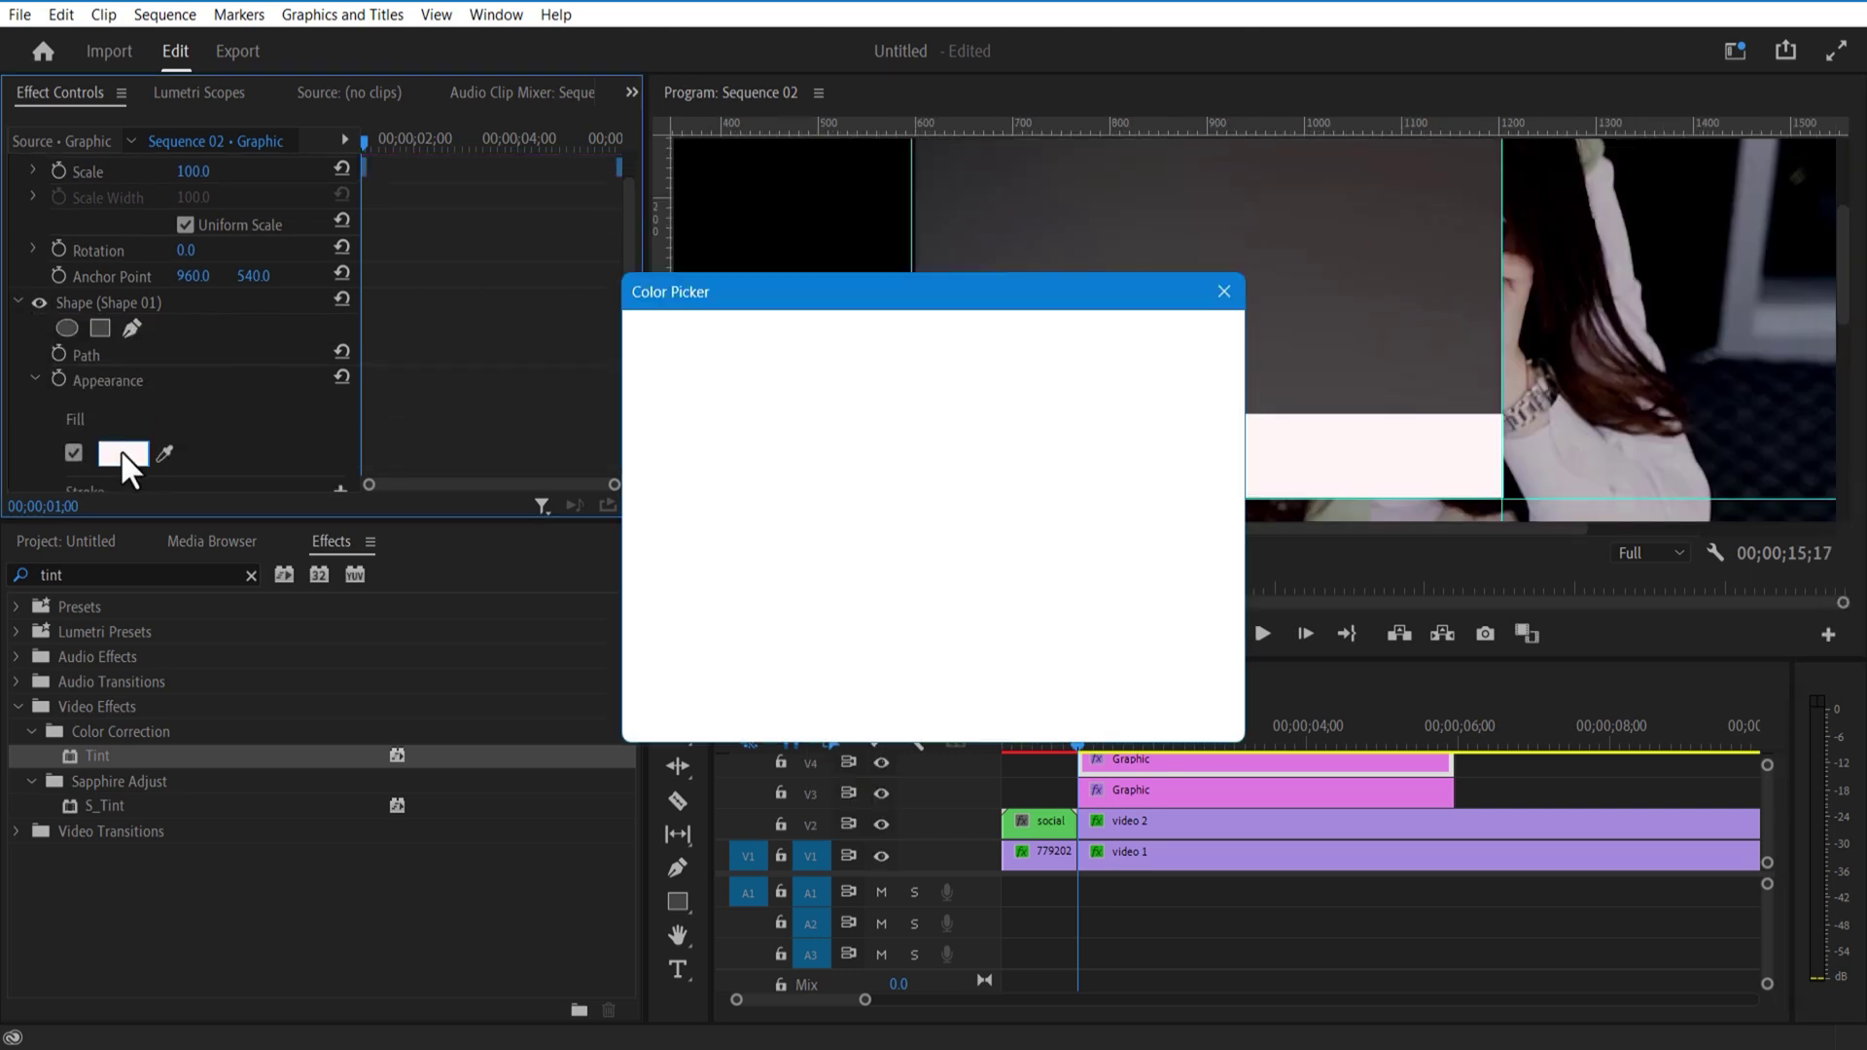
drag(726, 398, 641, 446)
click(980, 559)
drag(696, 583, 665, 513)
click(660, 548)
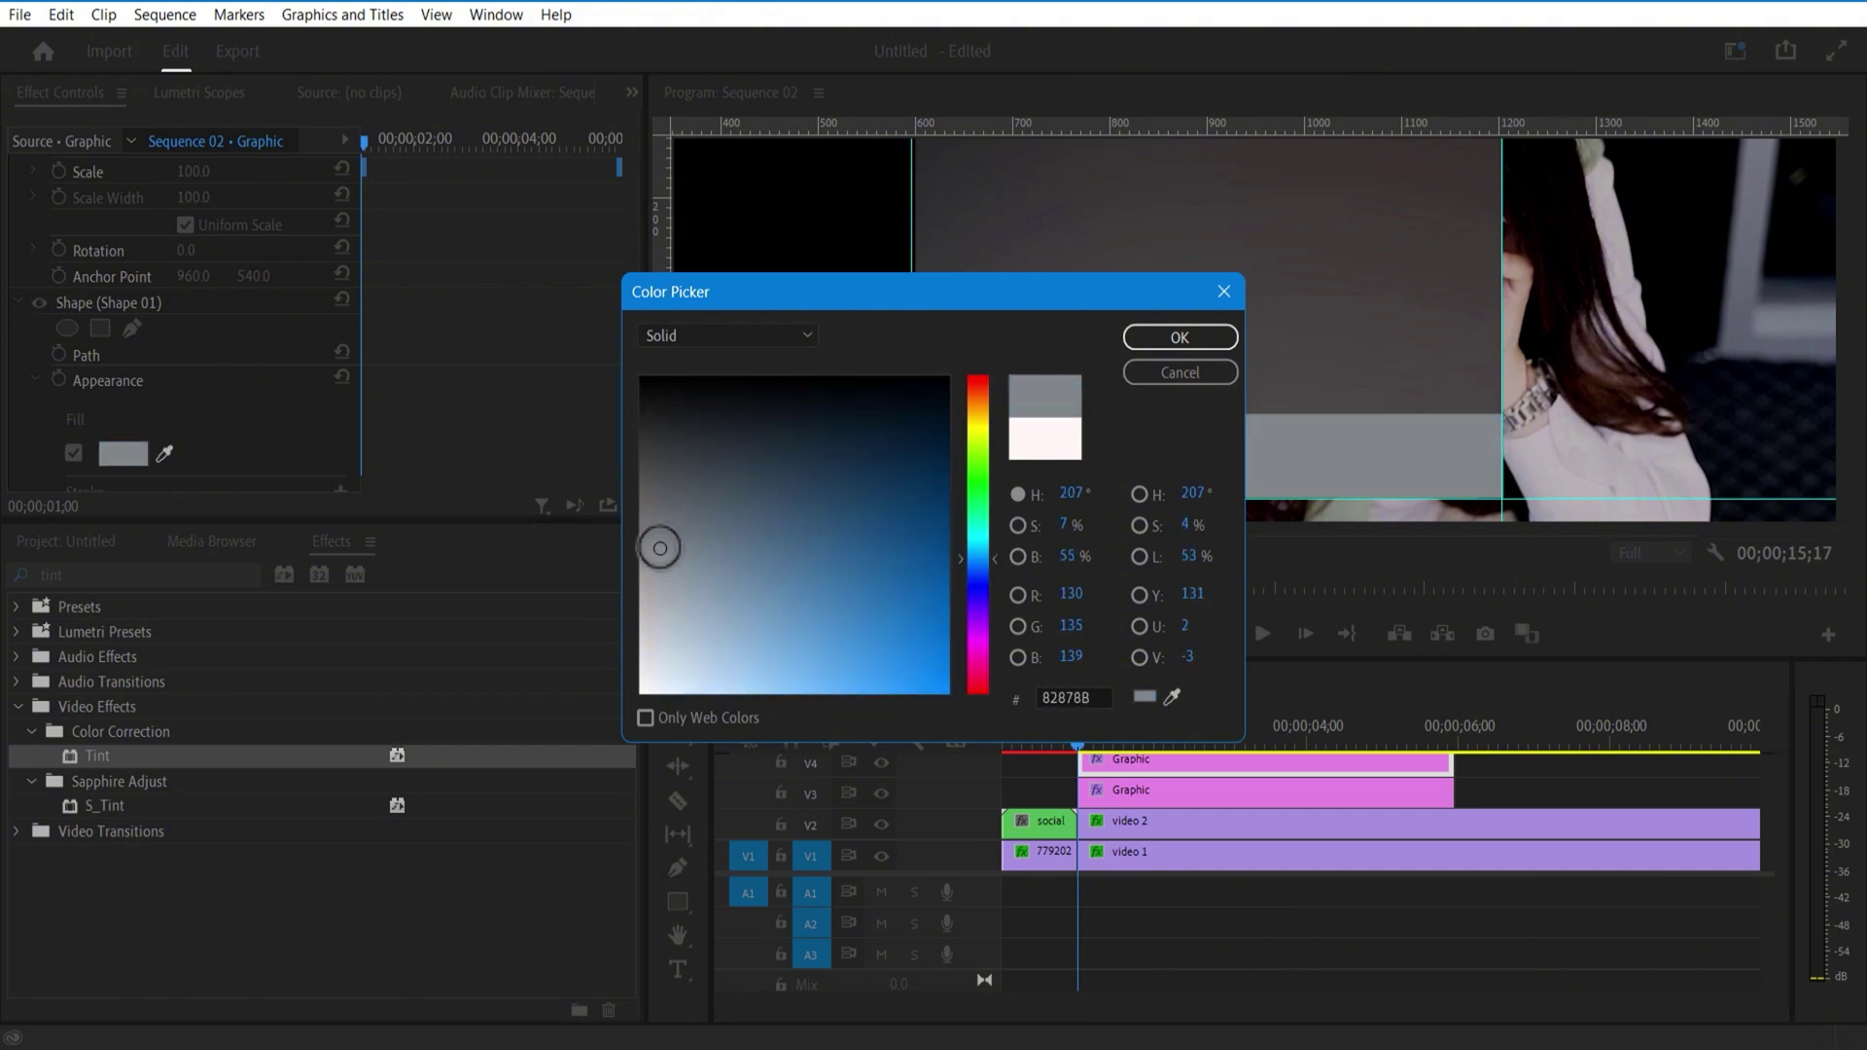
click(1172, 343)
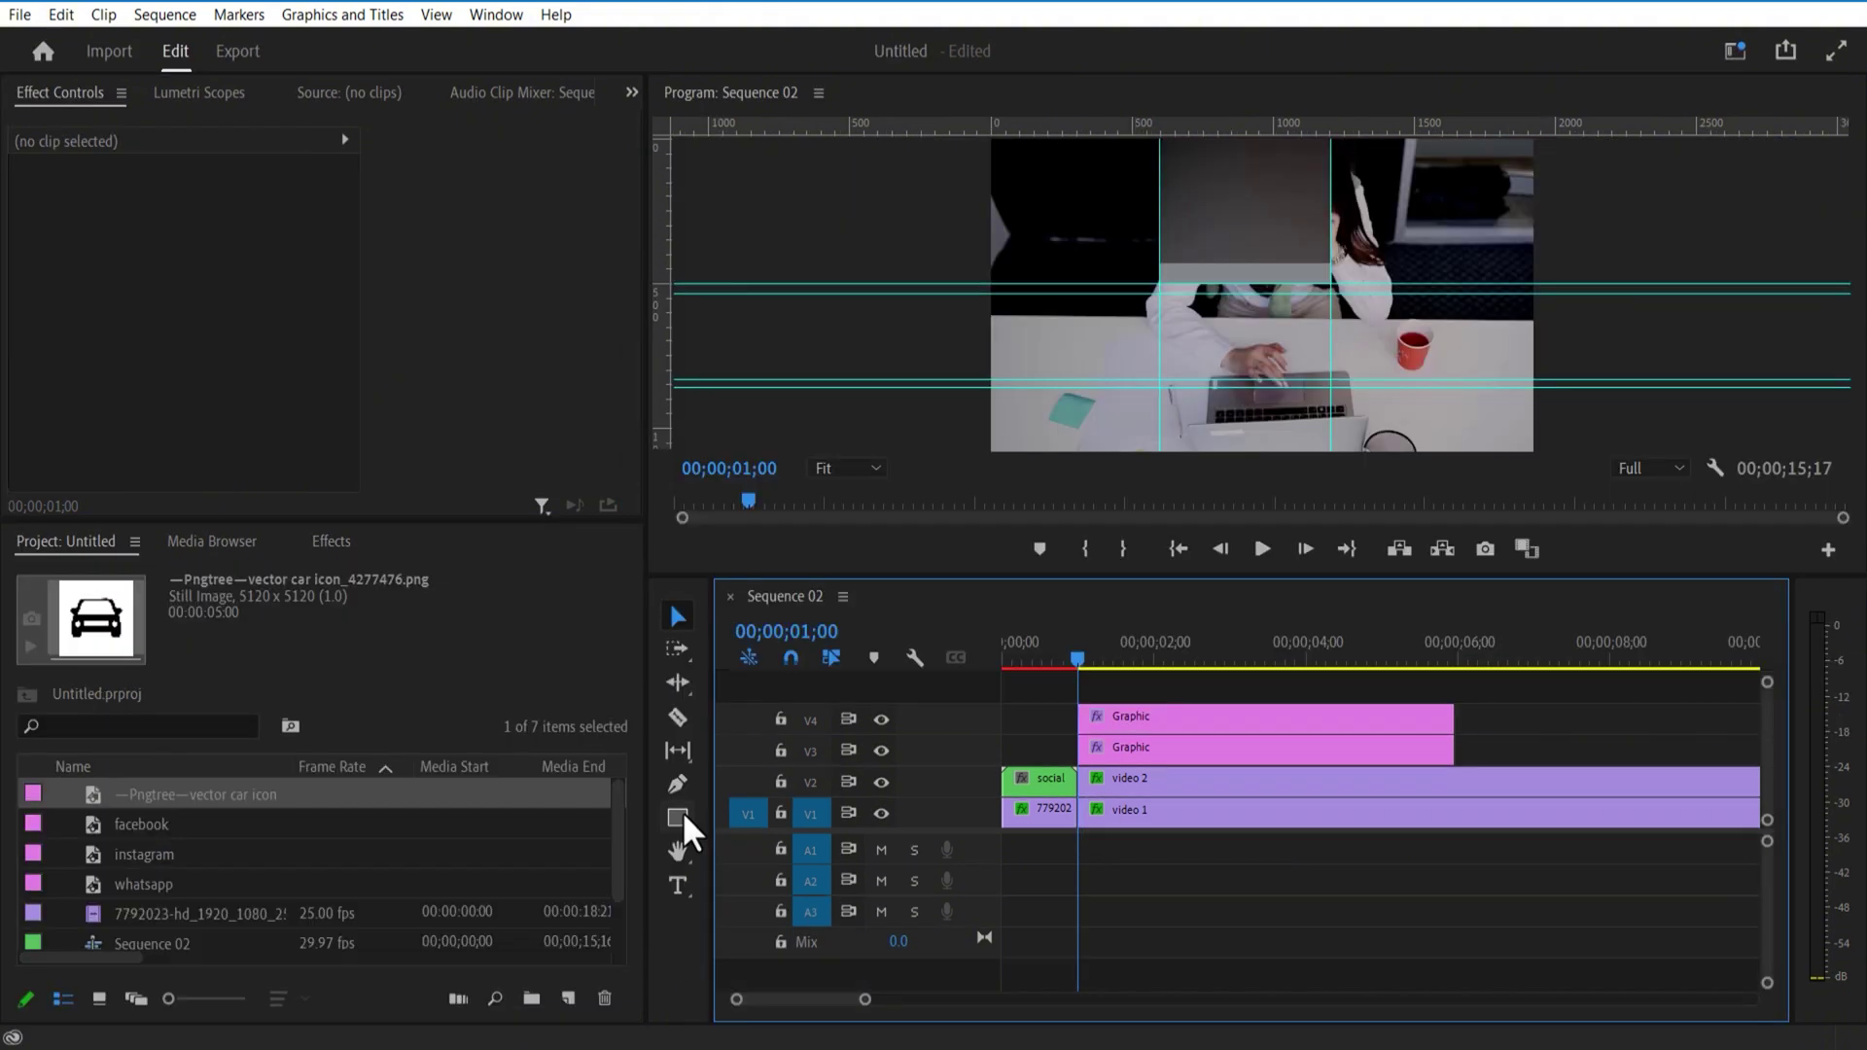
Step: Draw a small rectangle about 211 x 68 px on the panel above the grey bar and fill it with white
click(678, 817)
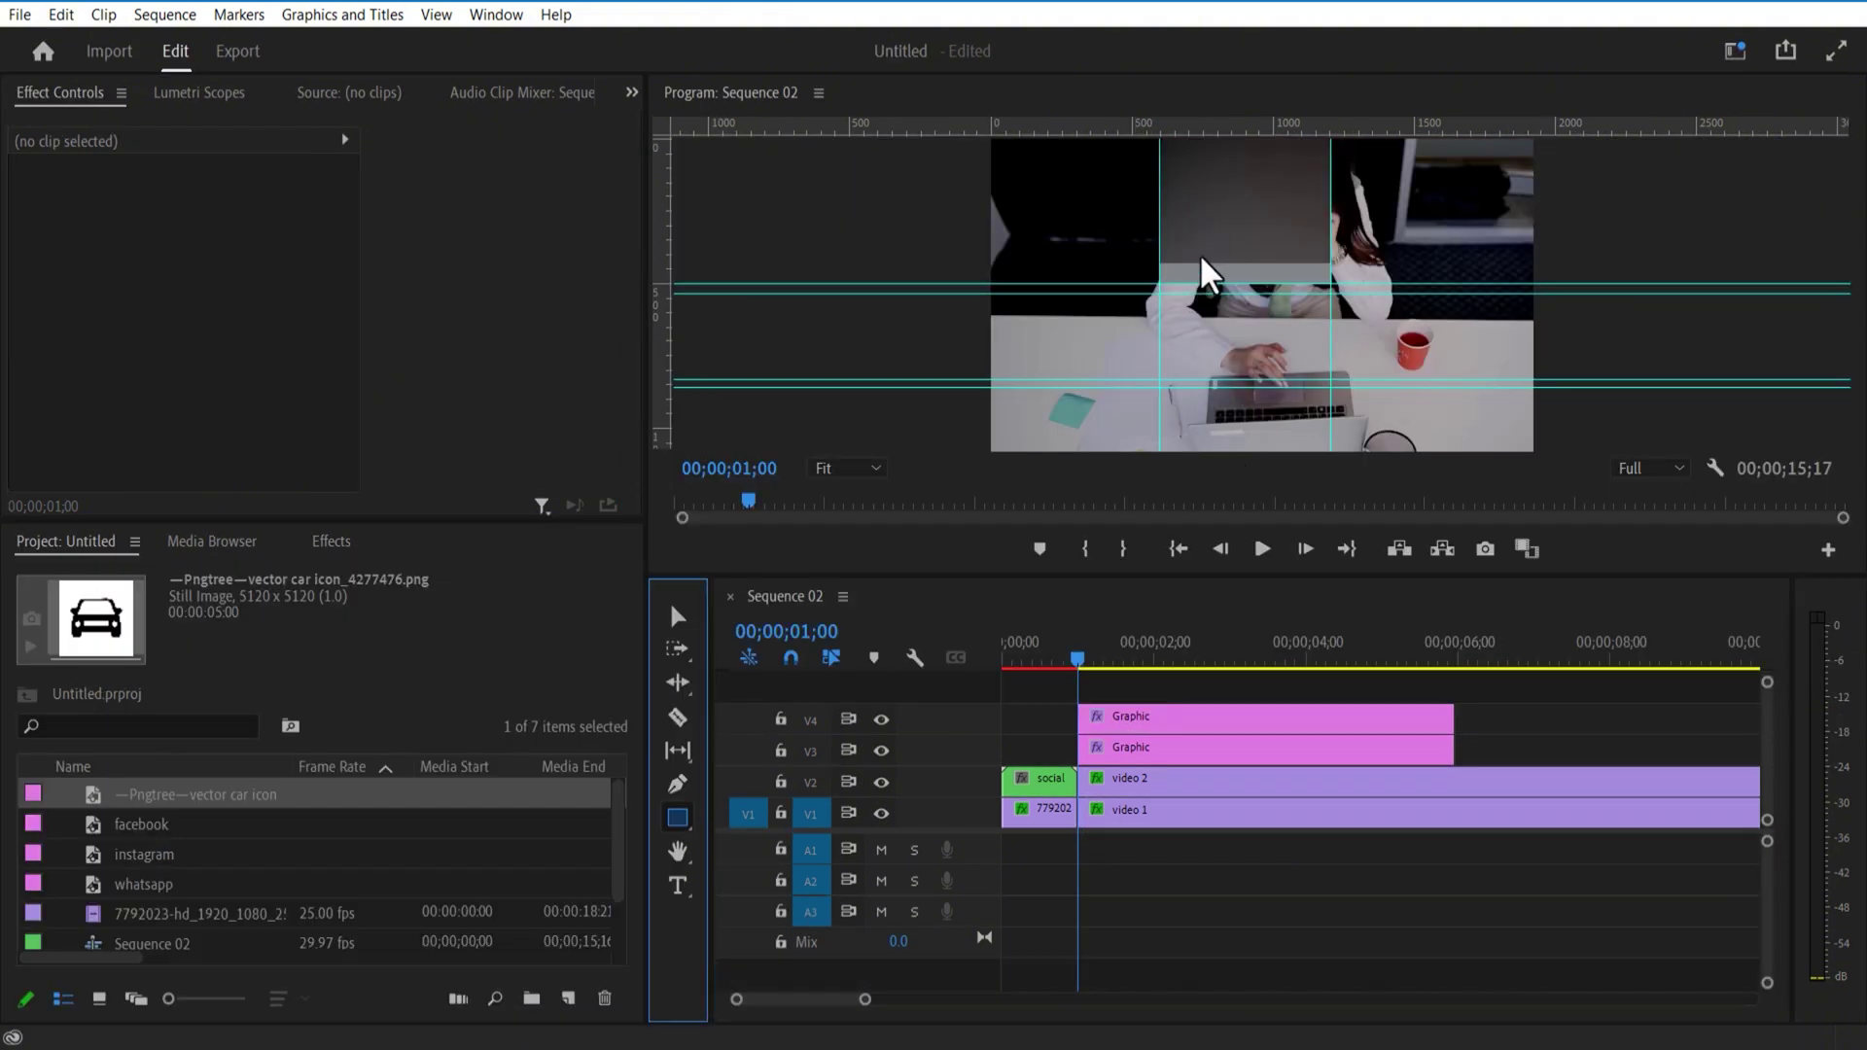
drag(1180, 236, 1225, 249)
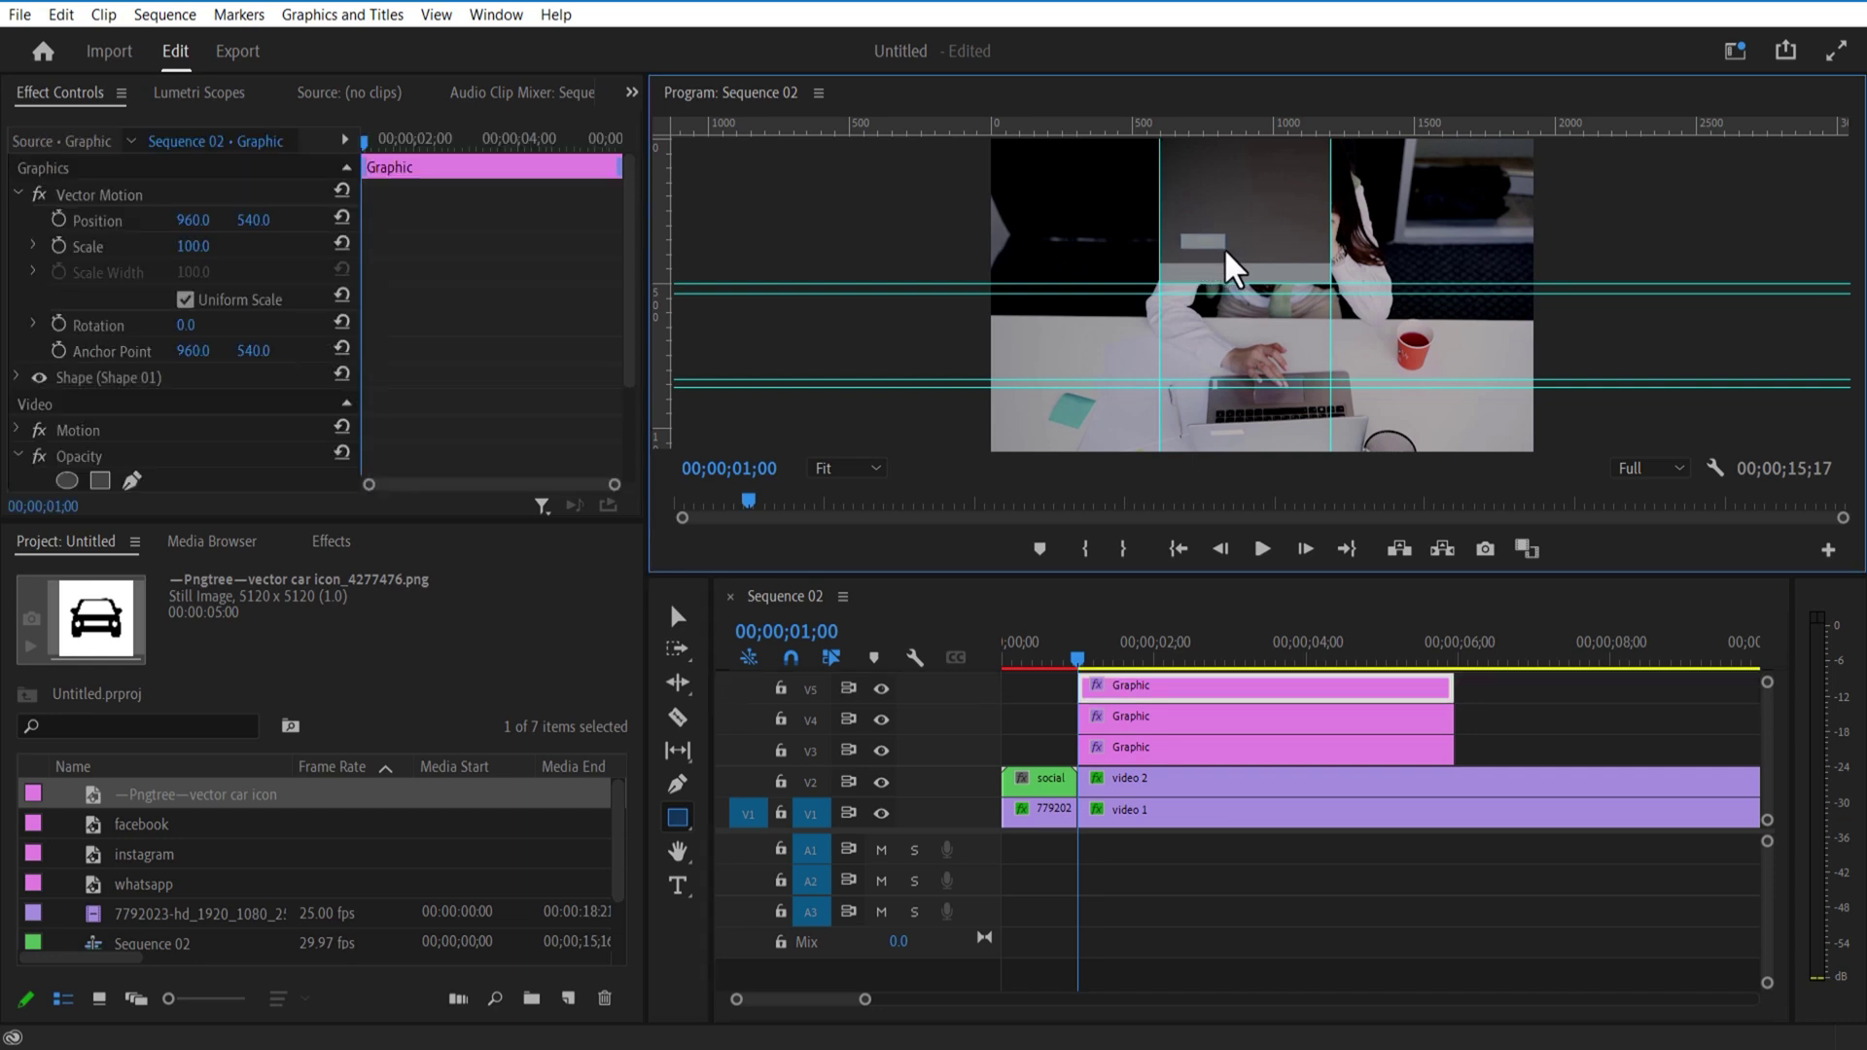
click(161, 377)
click(18, 378)
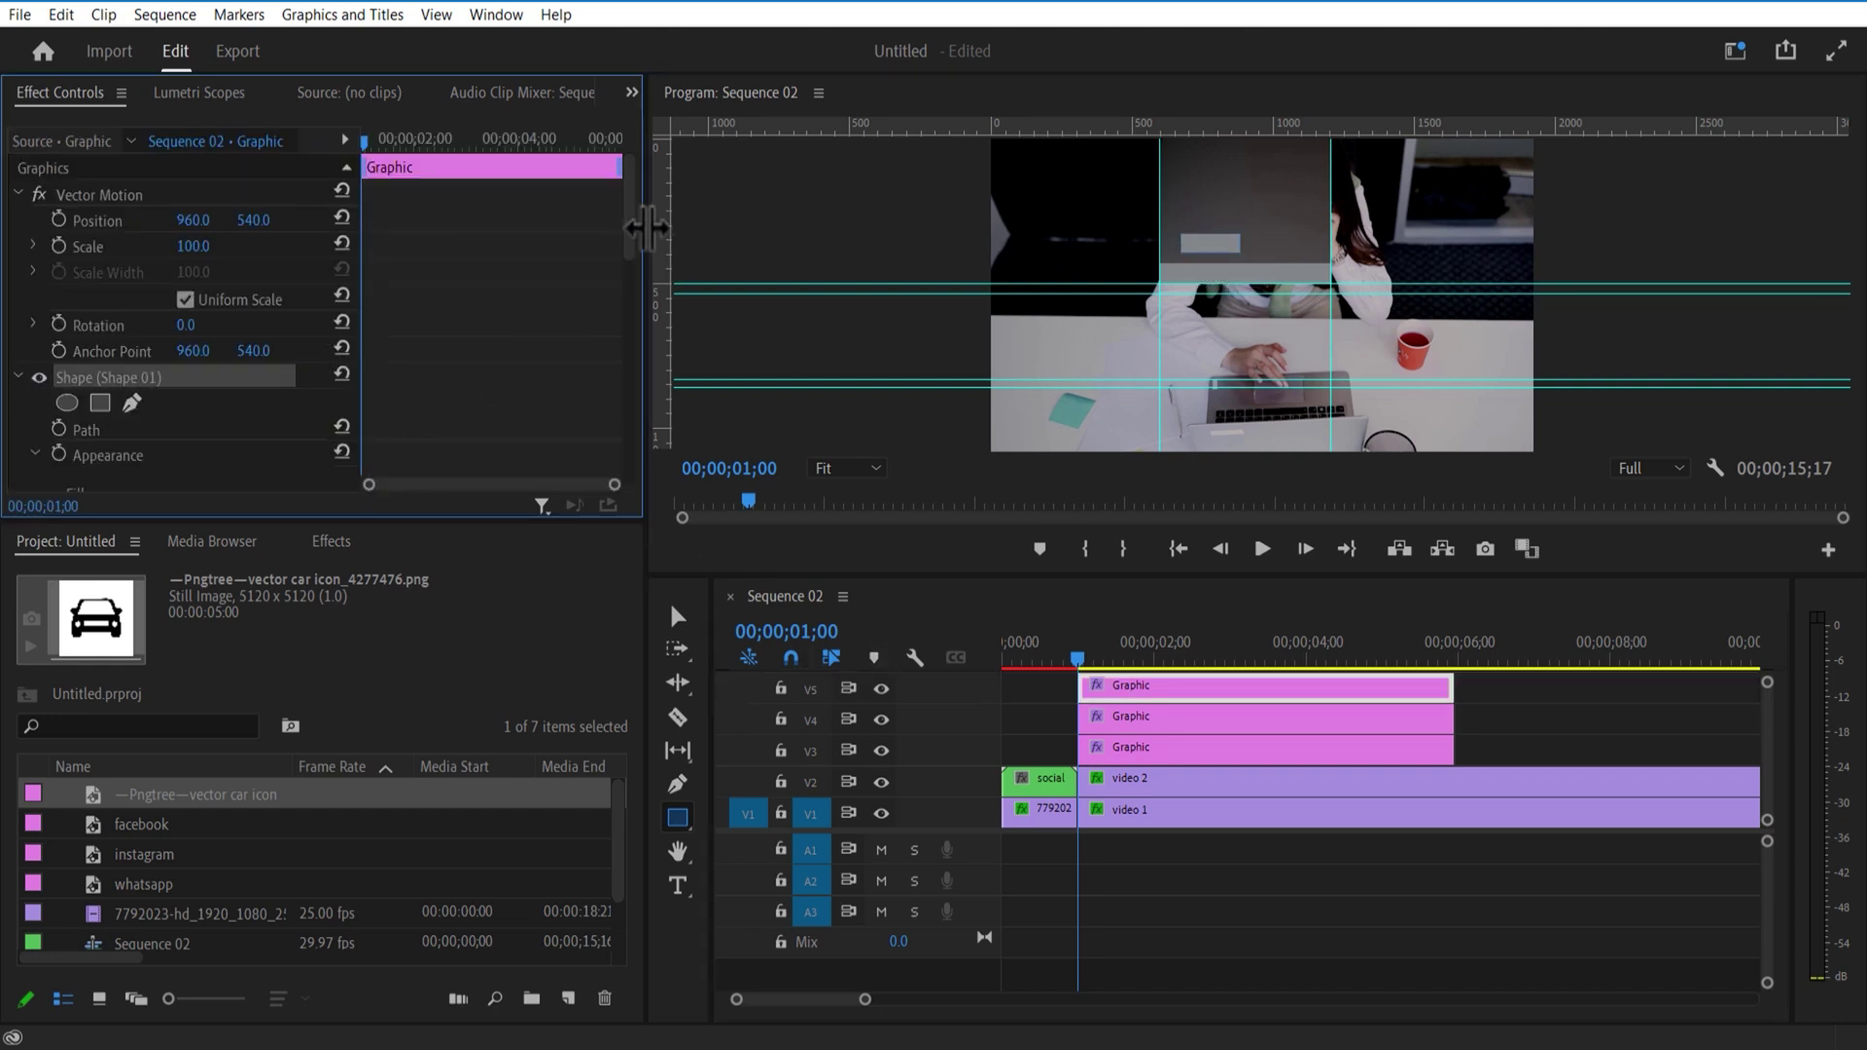
scroll(626, 271, down, 3)
click(109, 345)
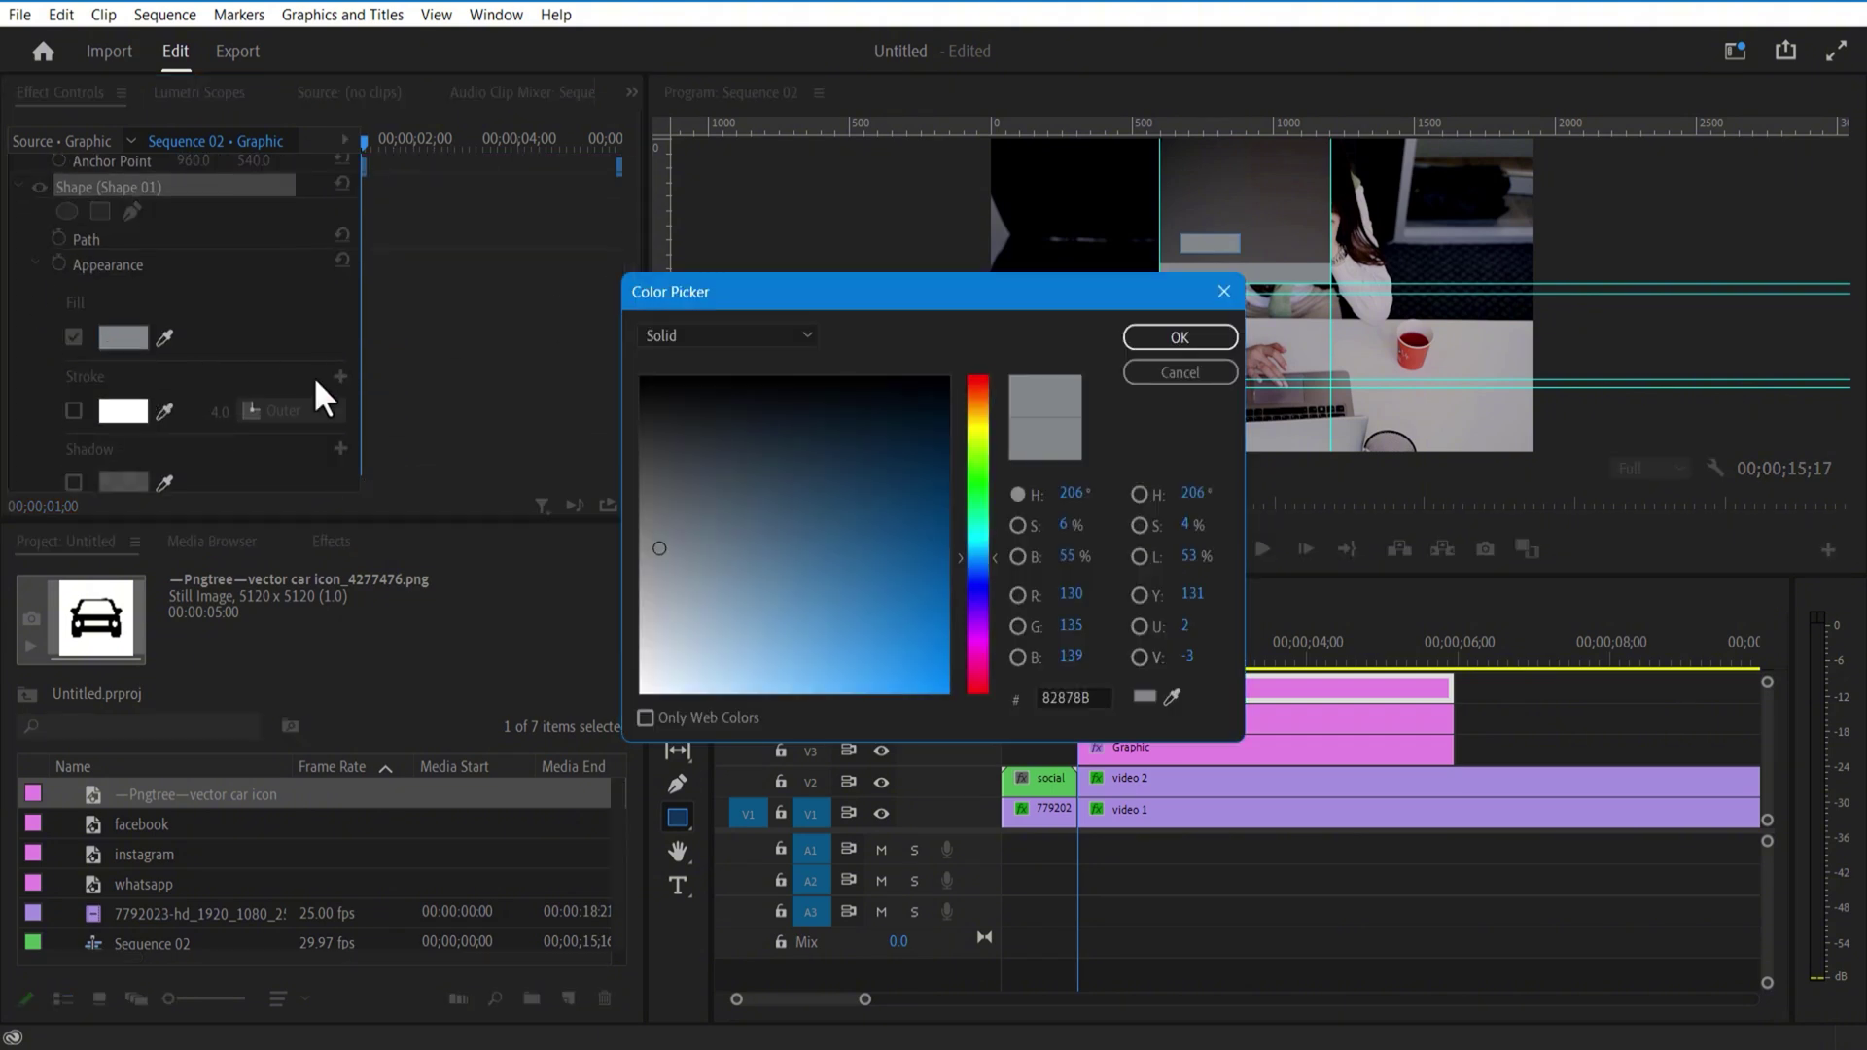
click(643, 690)
click(1180, 338)
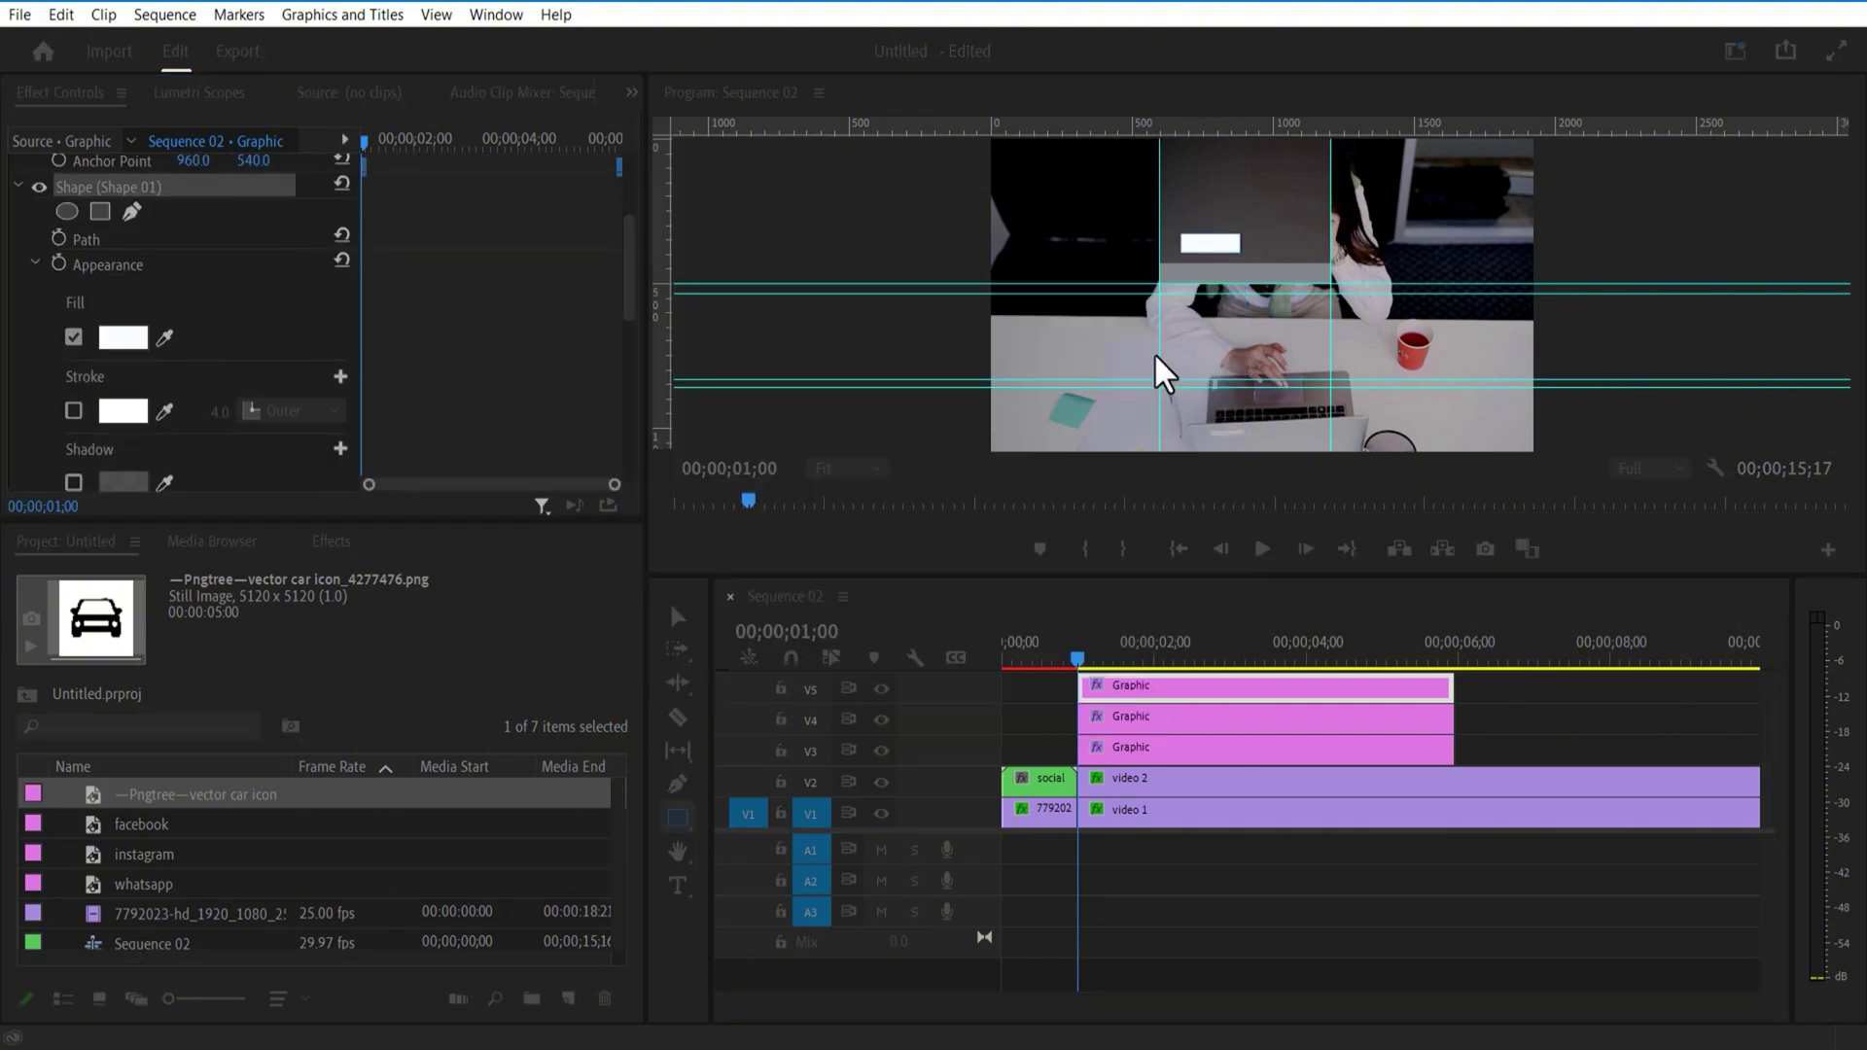
Step: Round the small white rectangle's corners into a pill shape
drag(1053, 575, 1052, 806)
click(848, 700)
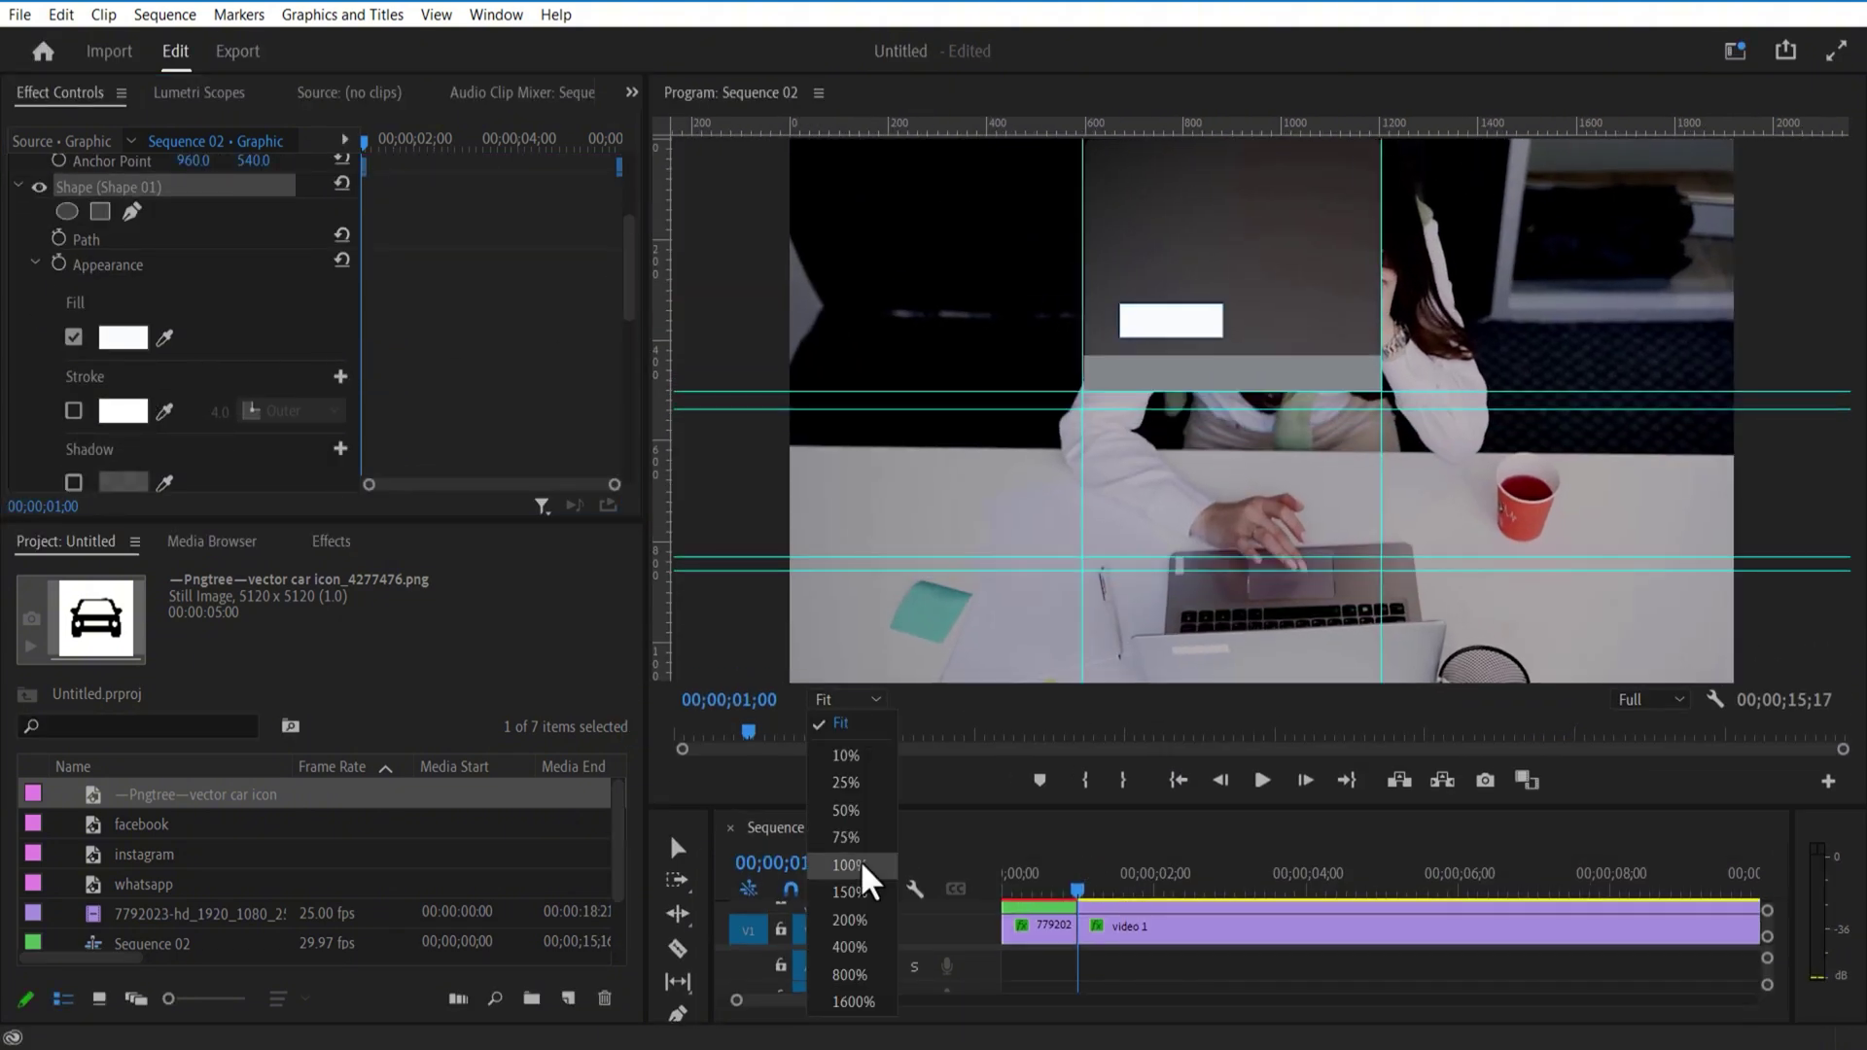
click(848, 865)
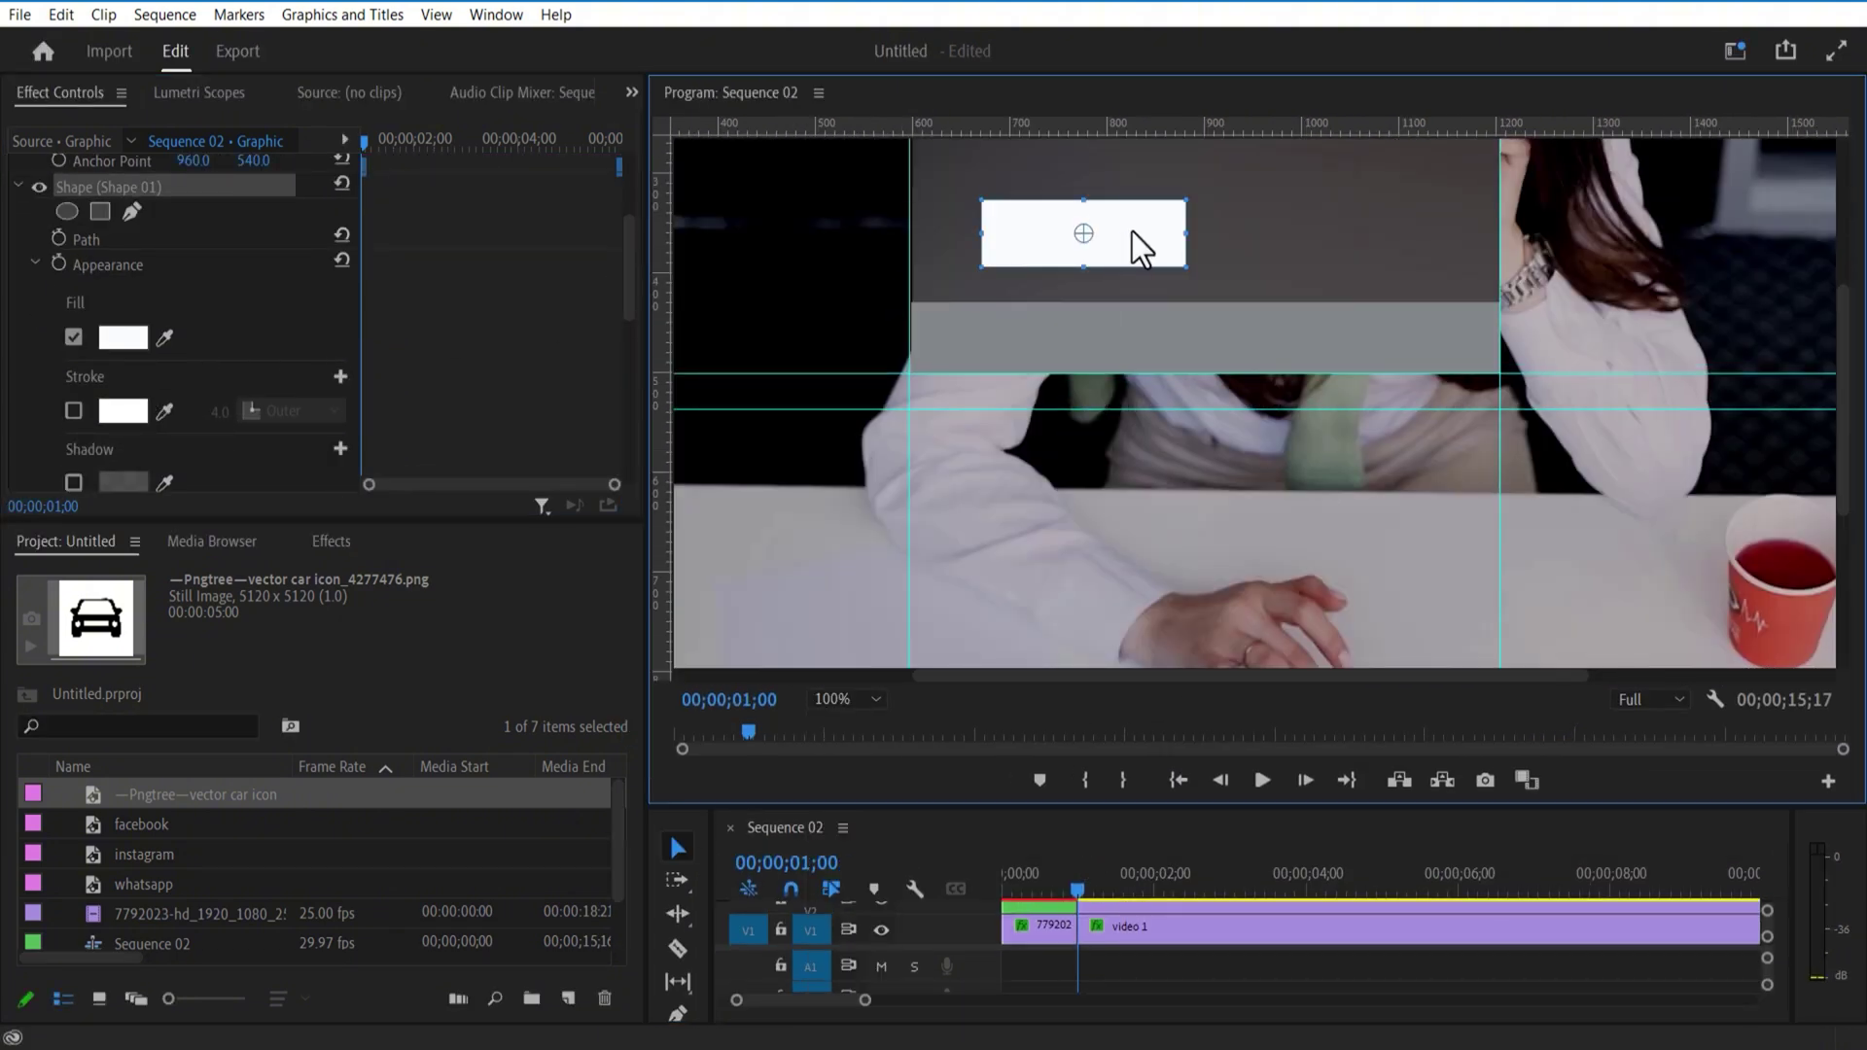
click(524, 16)
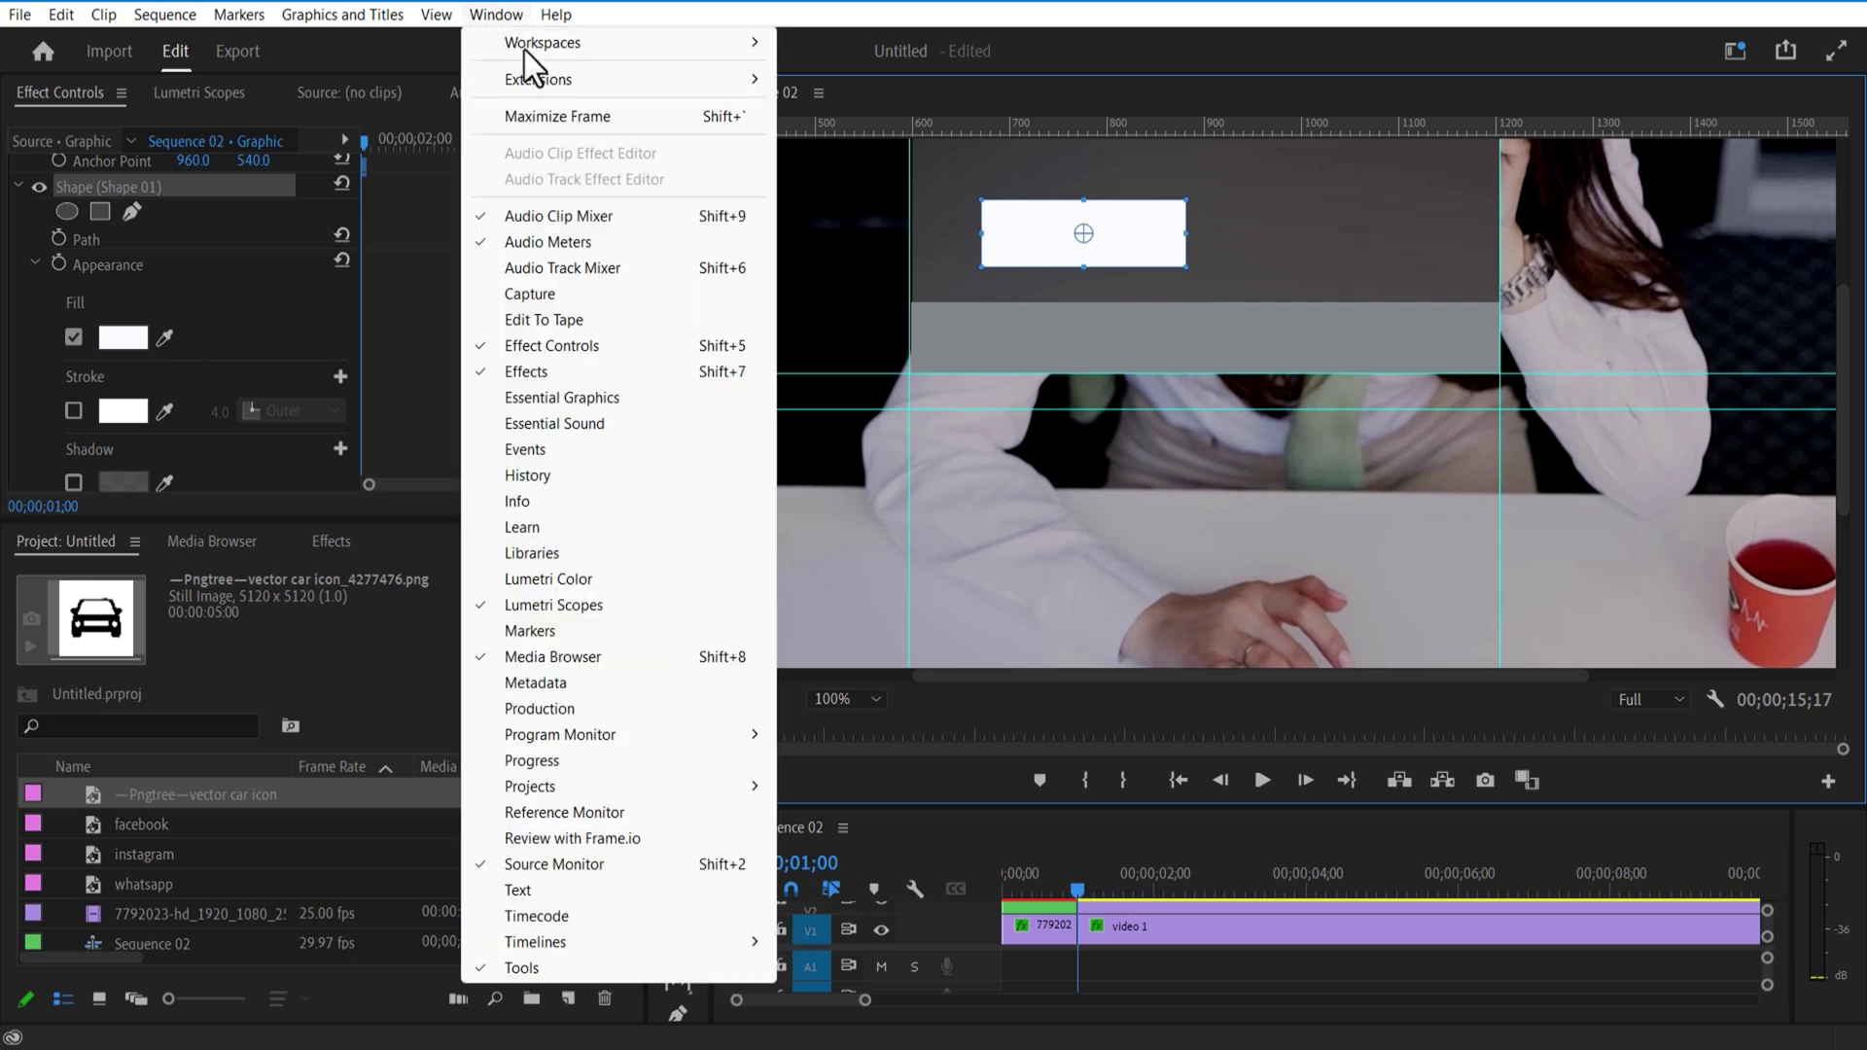
click(575, 406)
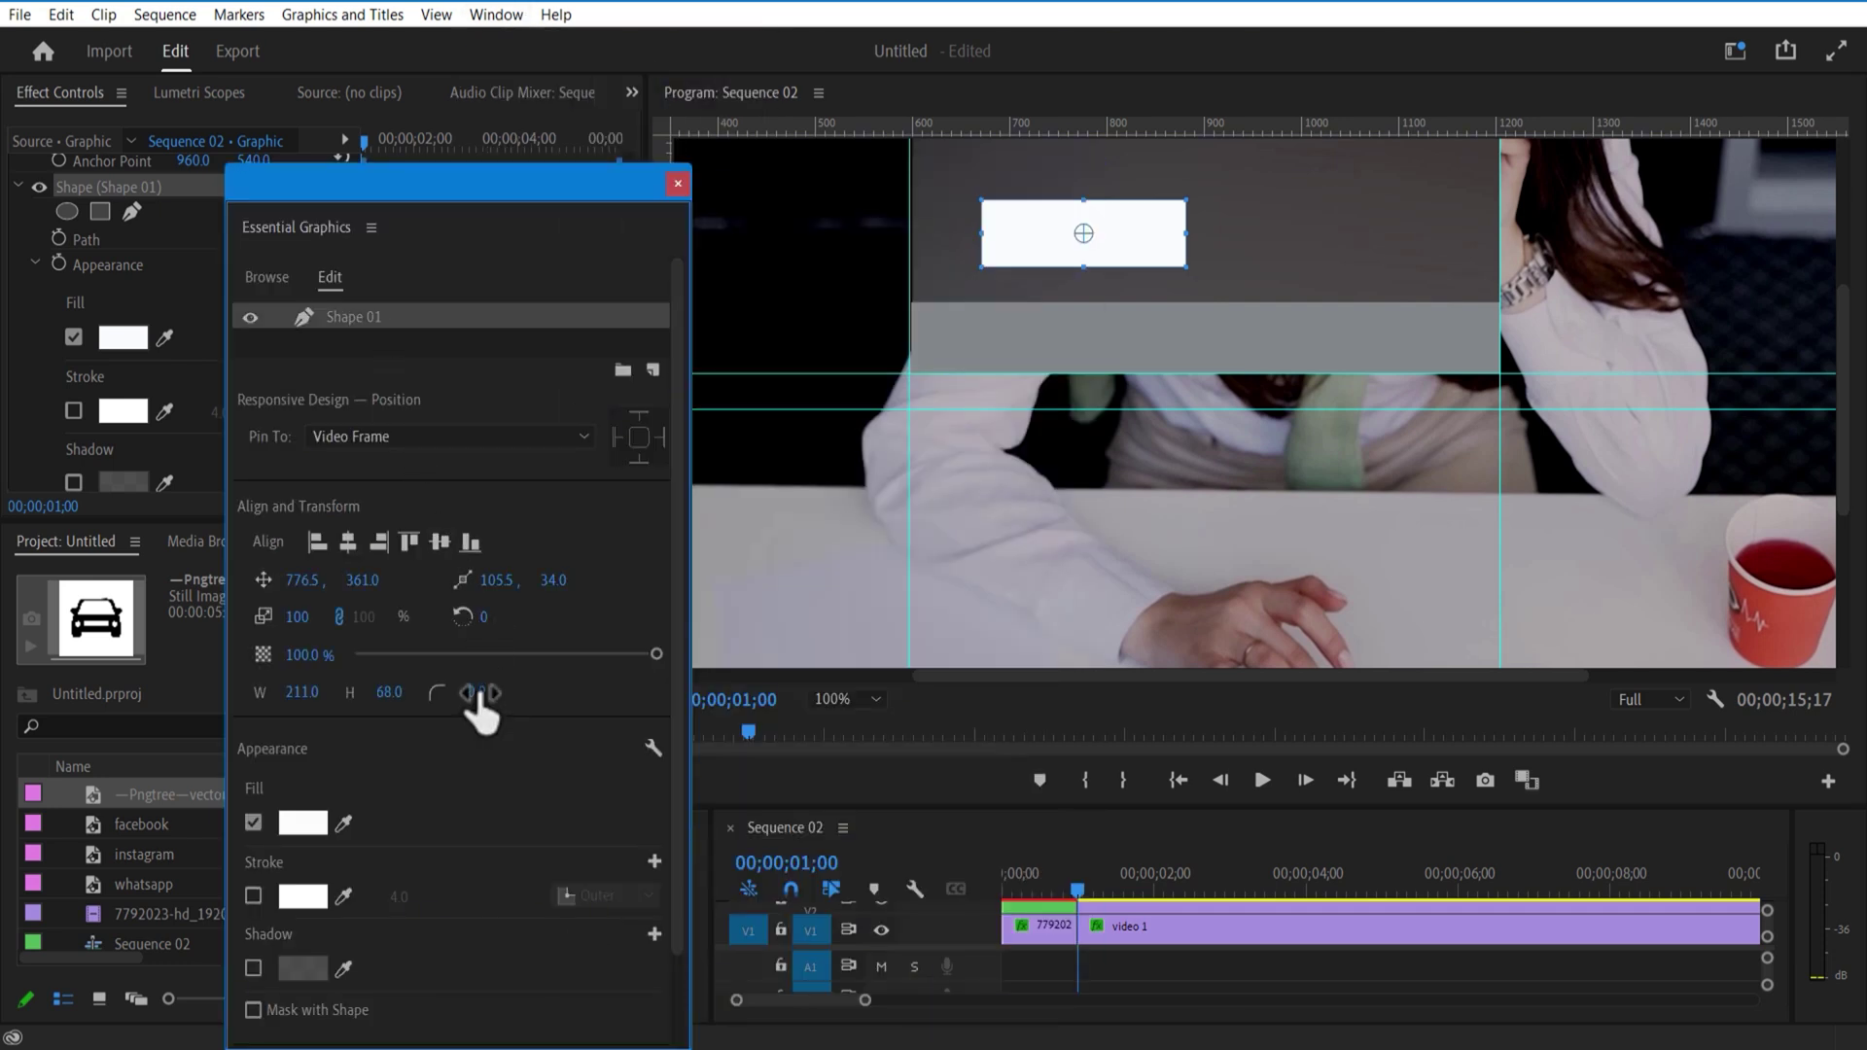
drag(476, 694, 622, 693)
click(678, 182)
Step: Move the white pill shape onto the left end of the grey bar
drag(1075, 809, 1076, 598)
click(1147, 696)
drag(1111, 259, 985, 337)
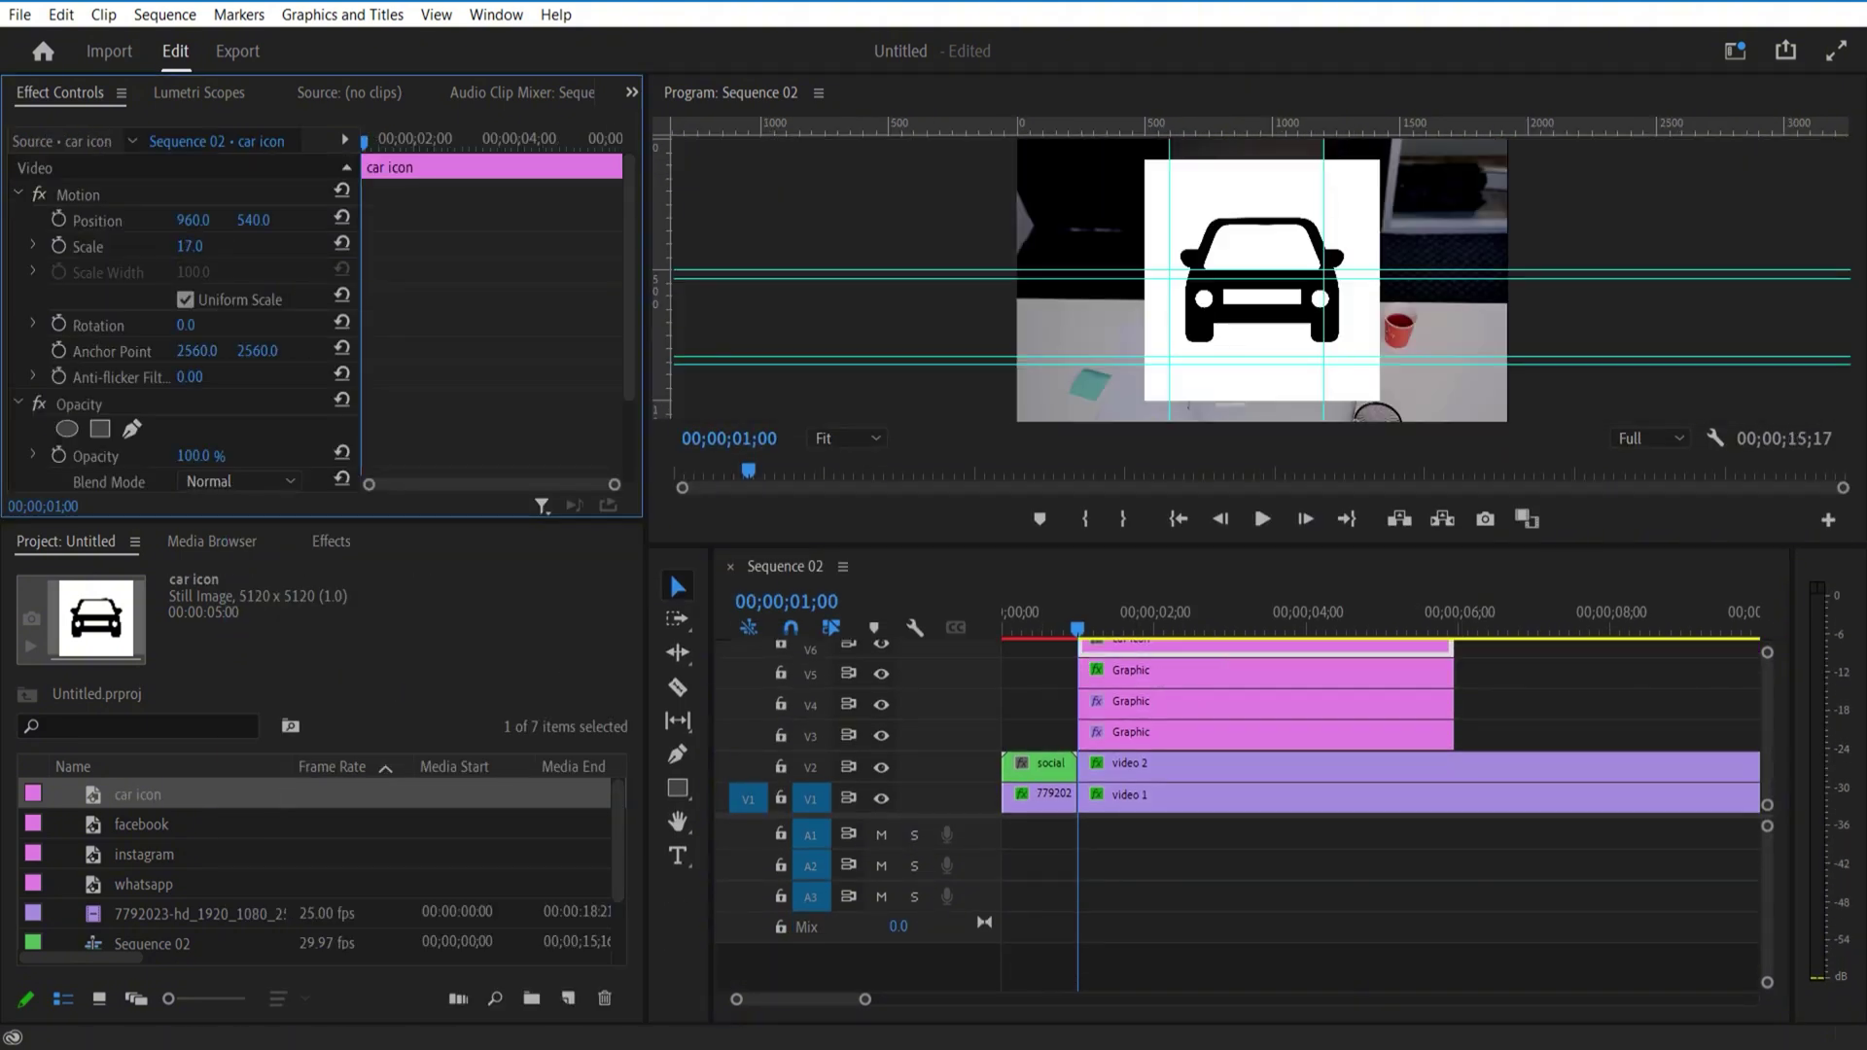
Step: Scale the car icon down to fit inside the white pill and fit the program view to the whole frame
drag(292, 244, 271, 238)
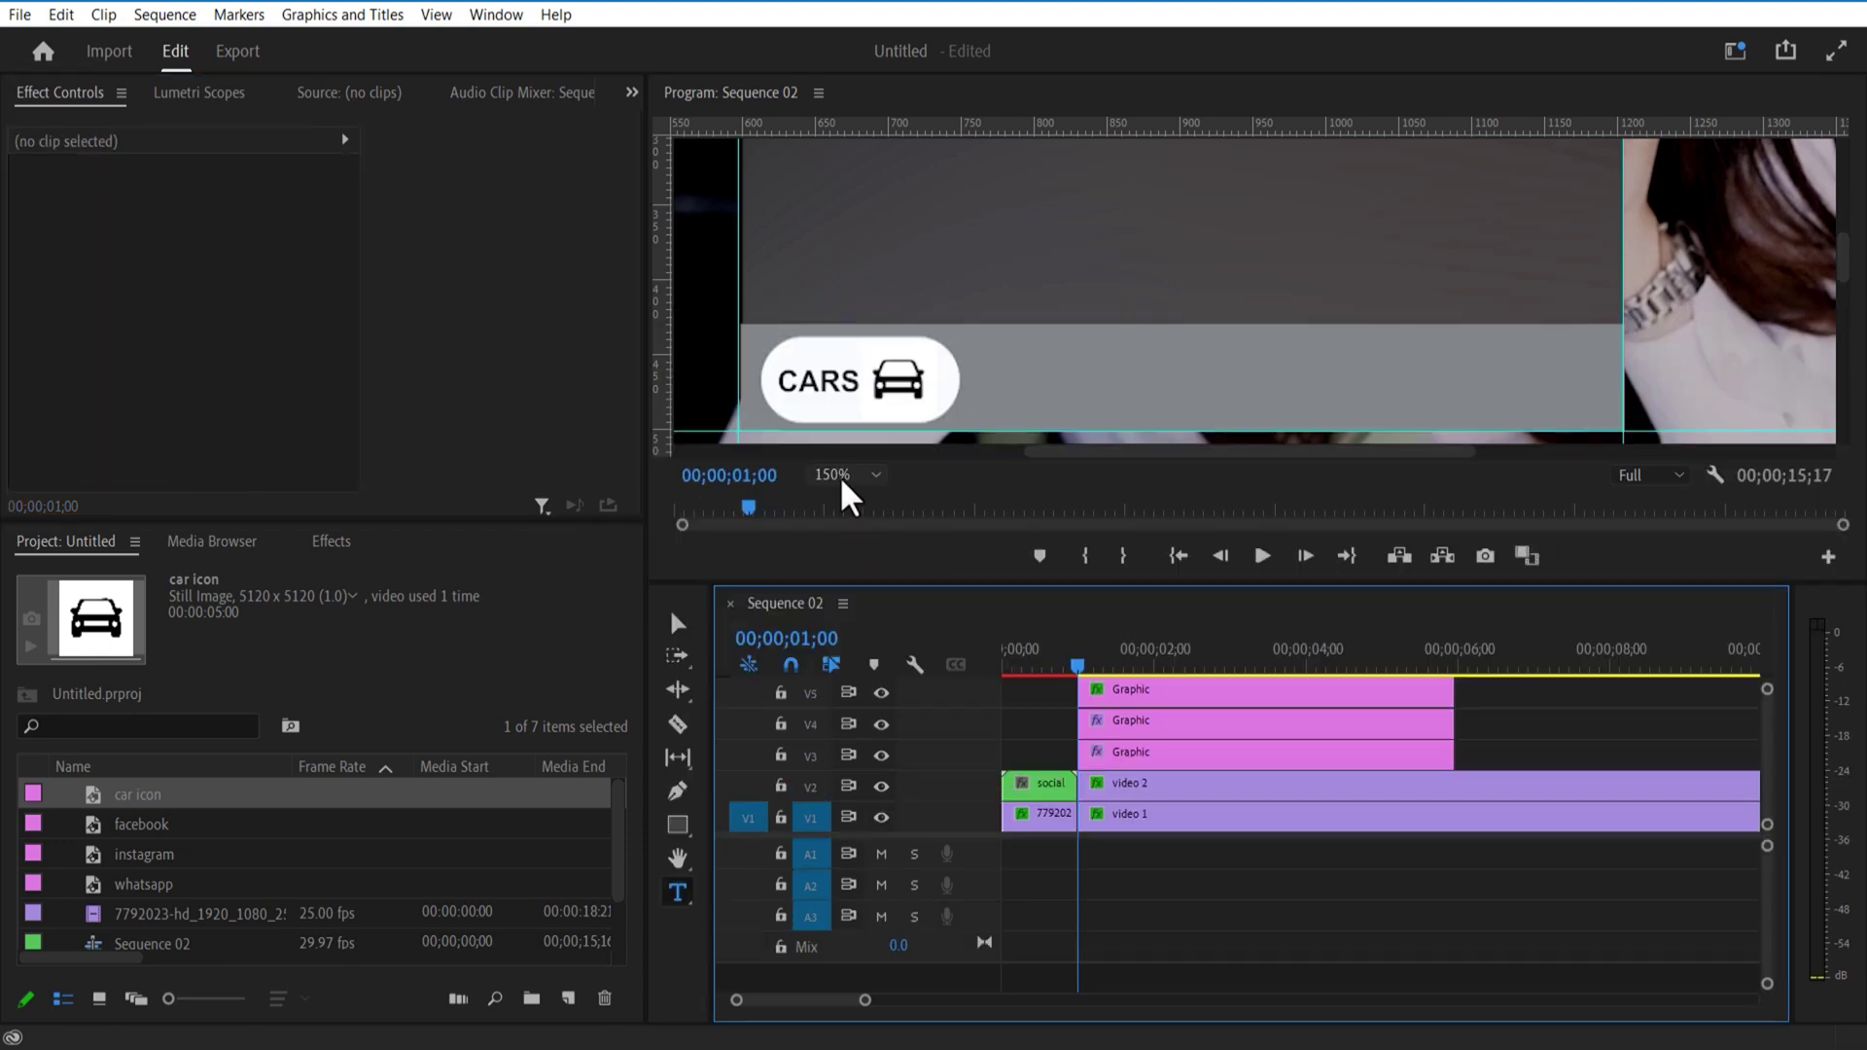
click(844, 475)
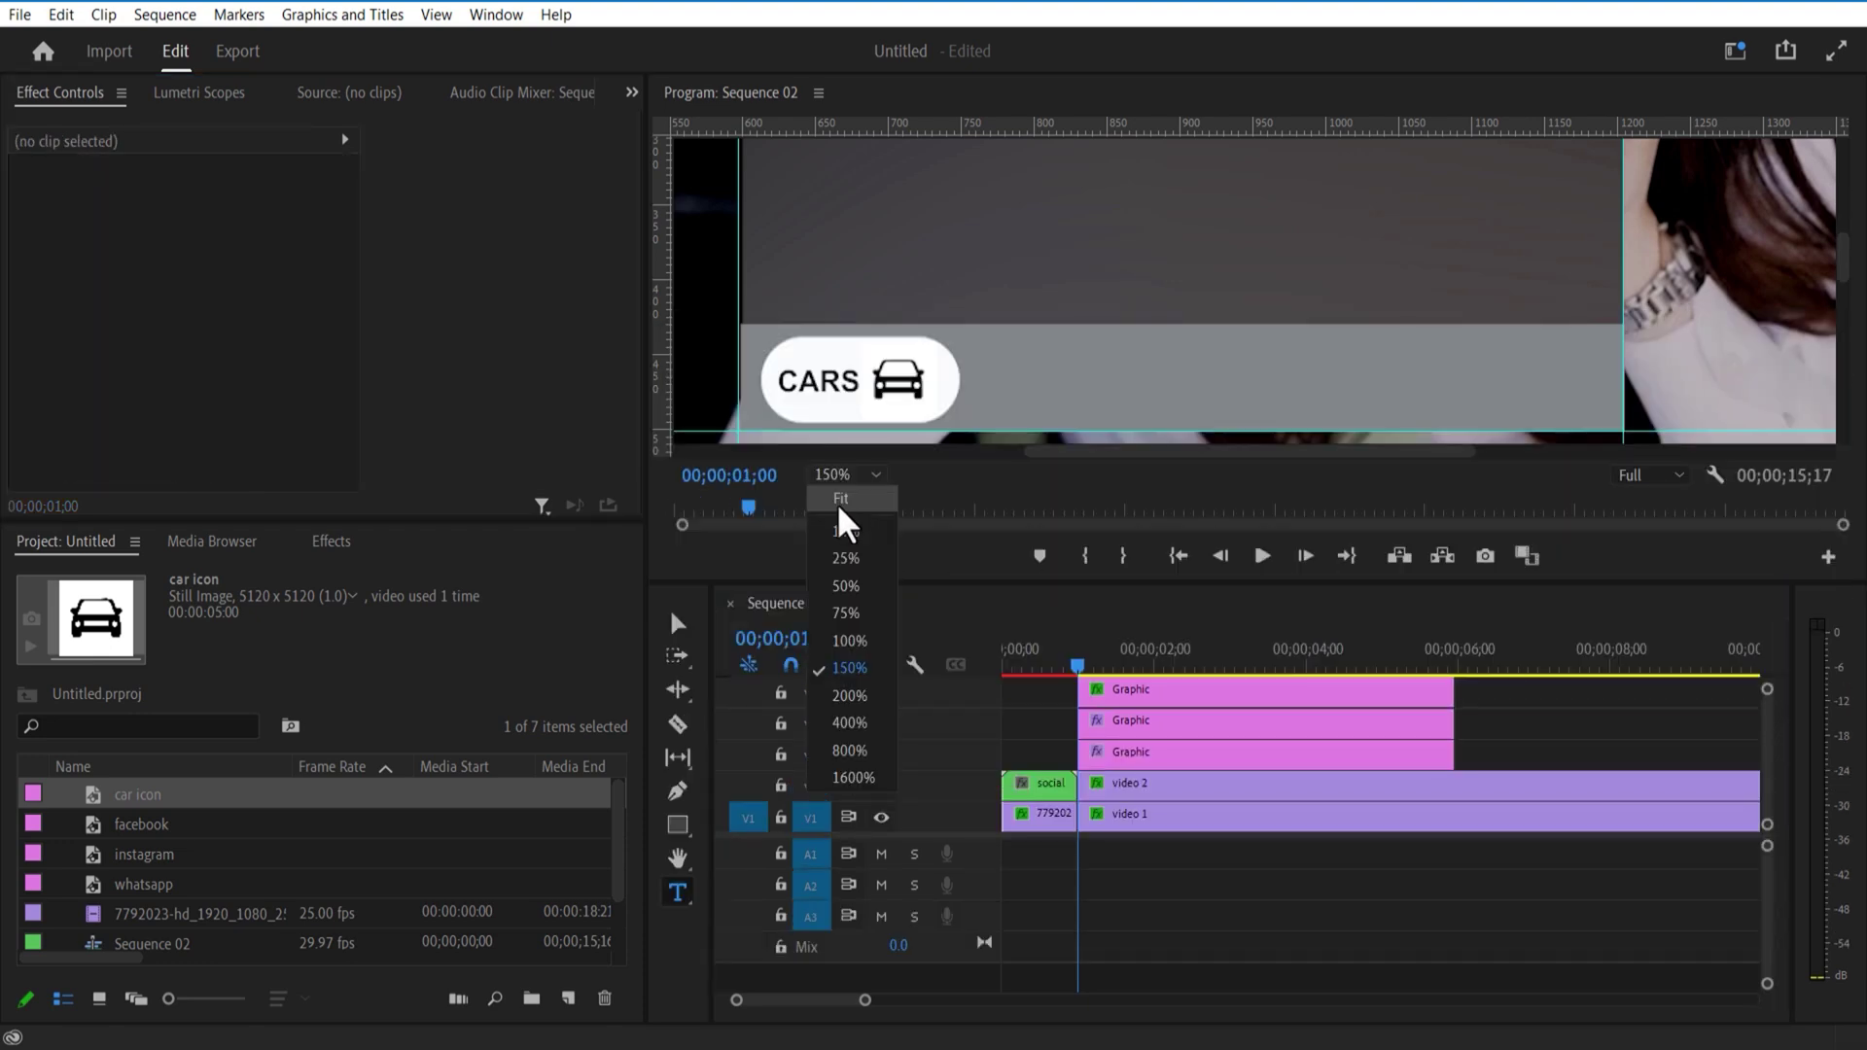
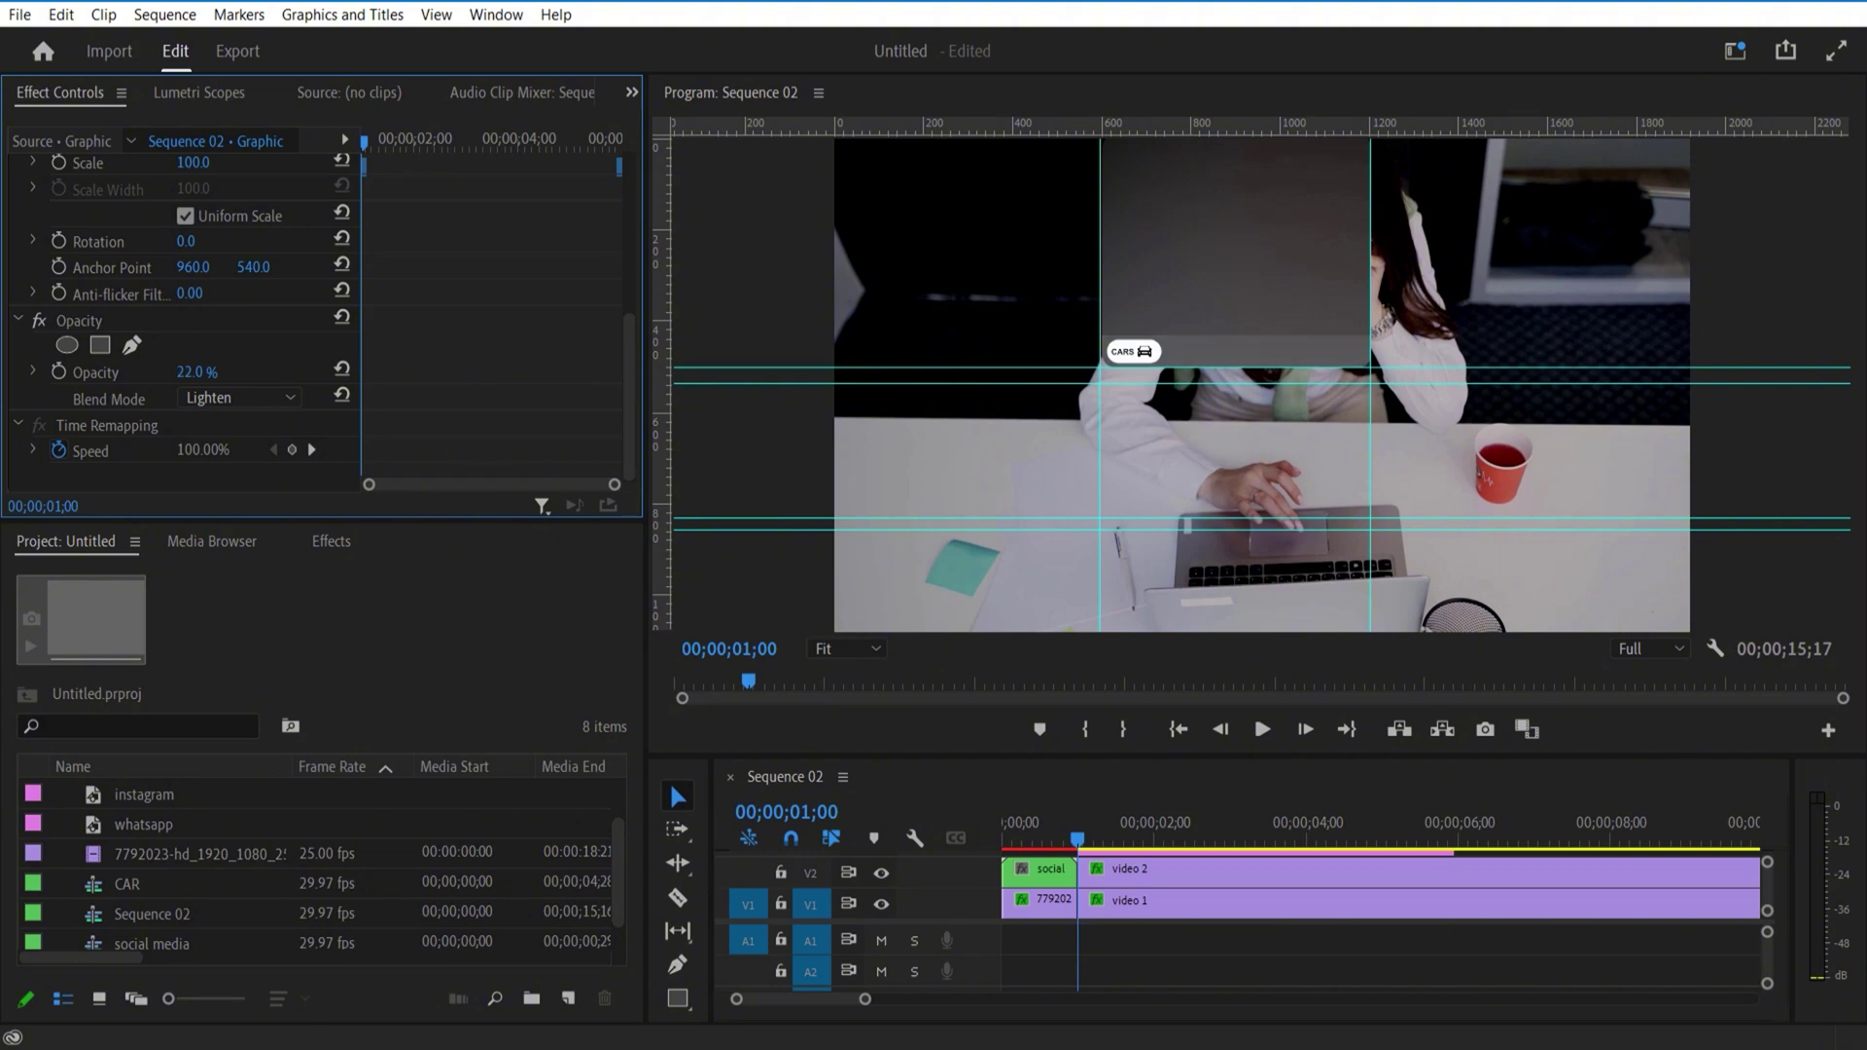
Step: Raise the grey bar graphic's opacity slightly
drag(196, 373, 213, 372)
Step: Place the TRUCK image above the CAR clip at 00;00;01;00, with Scale 15 and Position 778, 467 beside the pill
drag(1241, 756, 1240, 537)
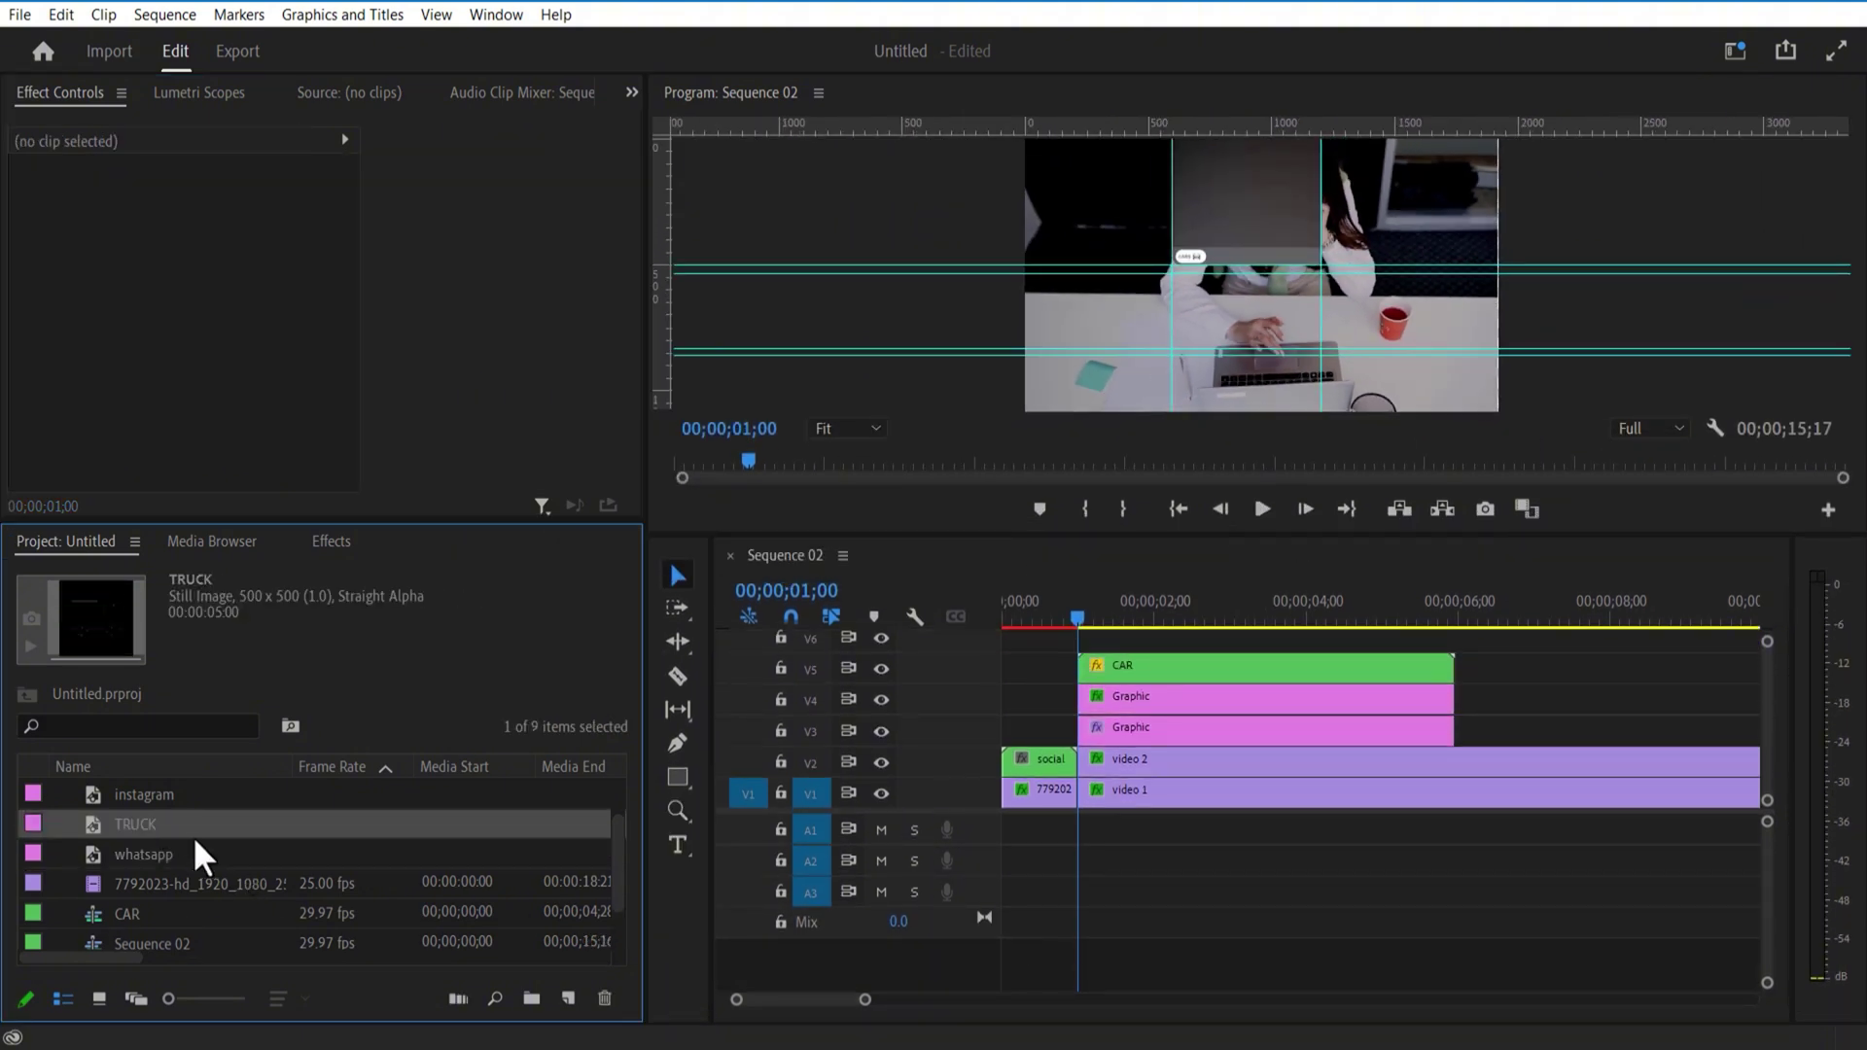
drag(238, 839, 1109, 647)
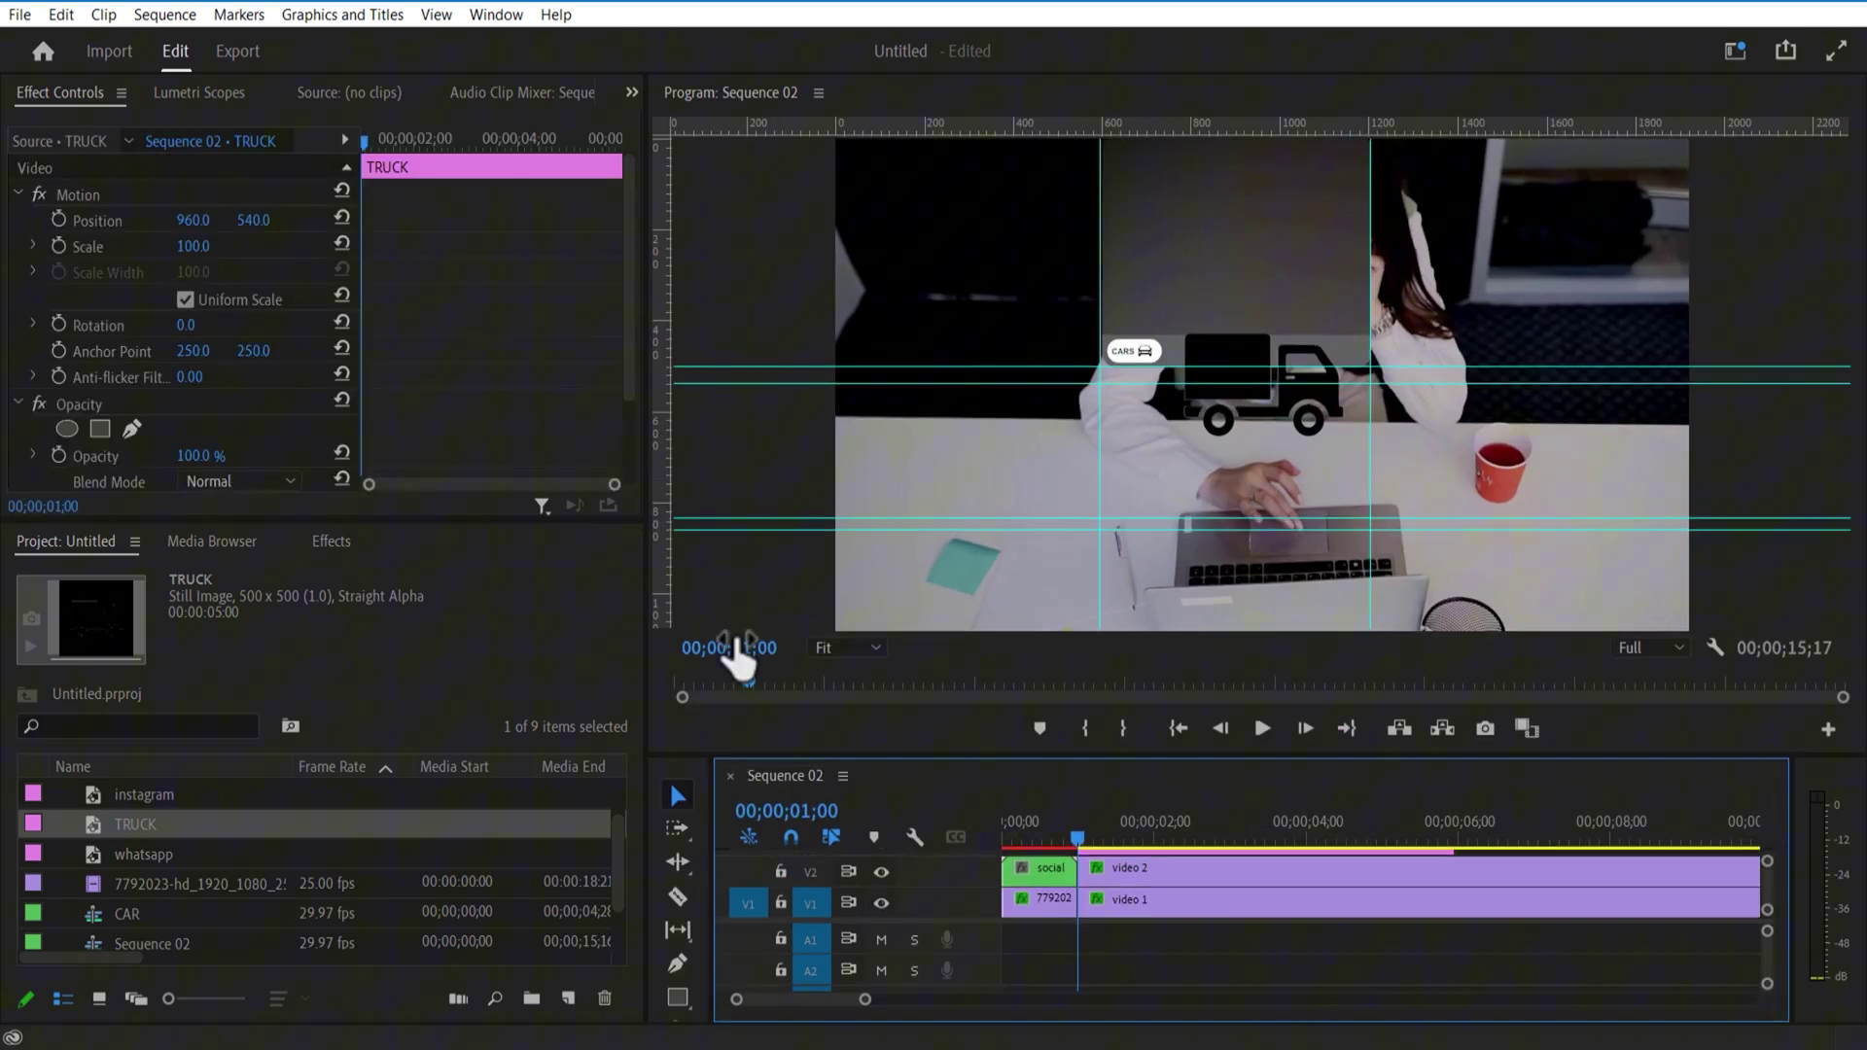
drag(190, 246, 136, 246)
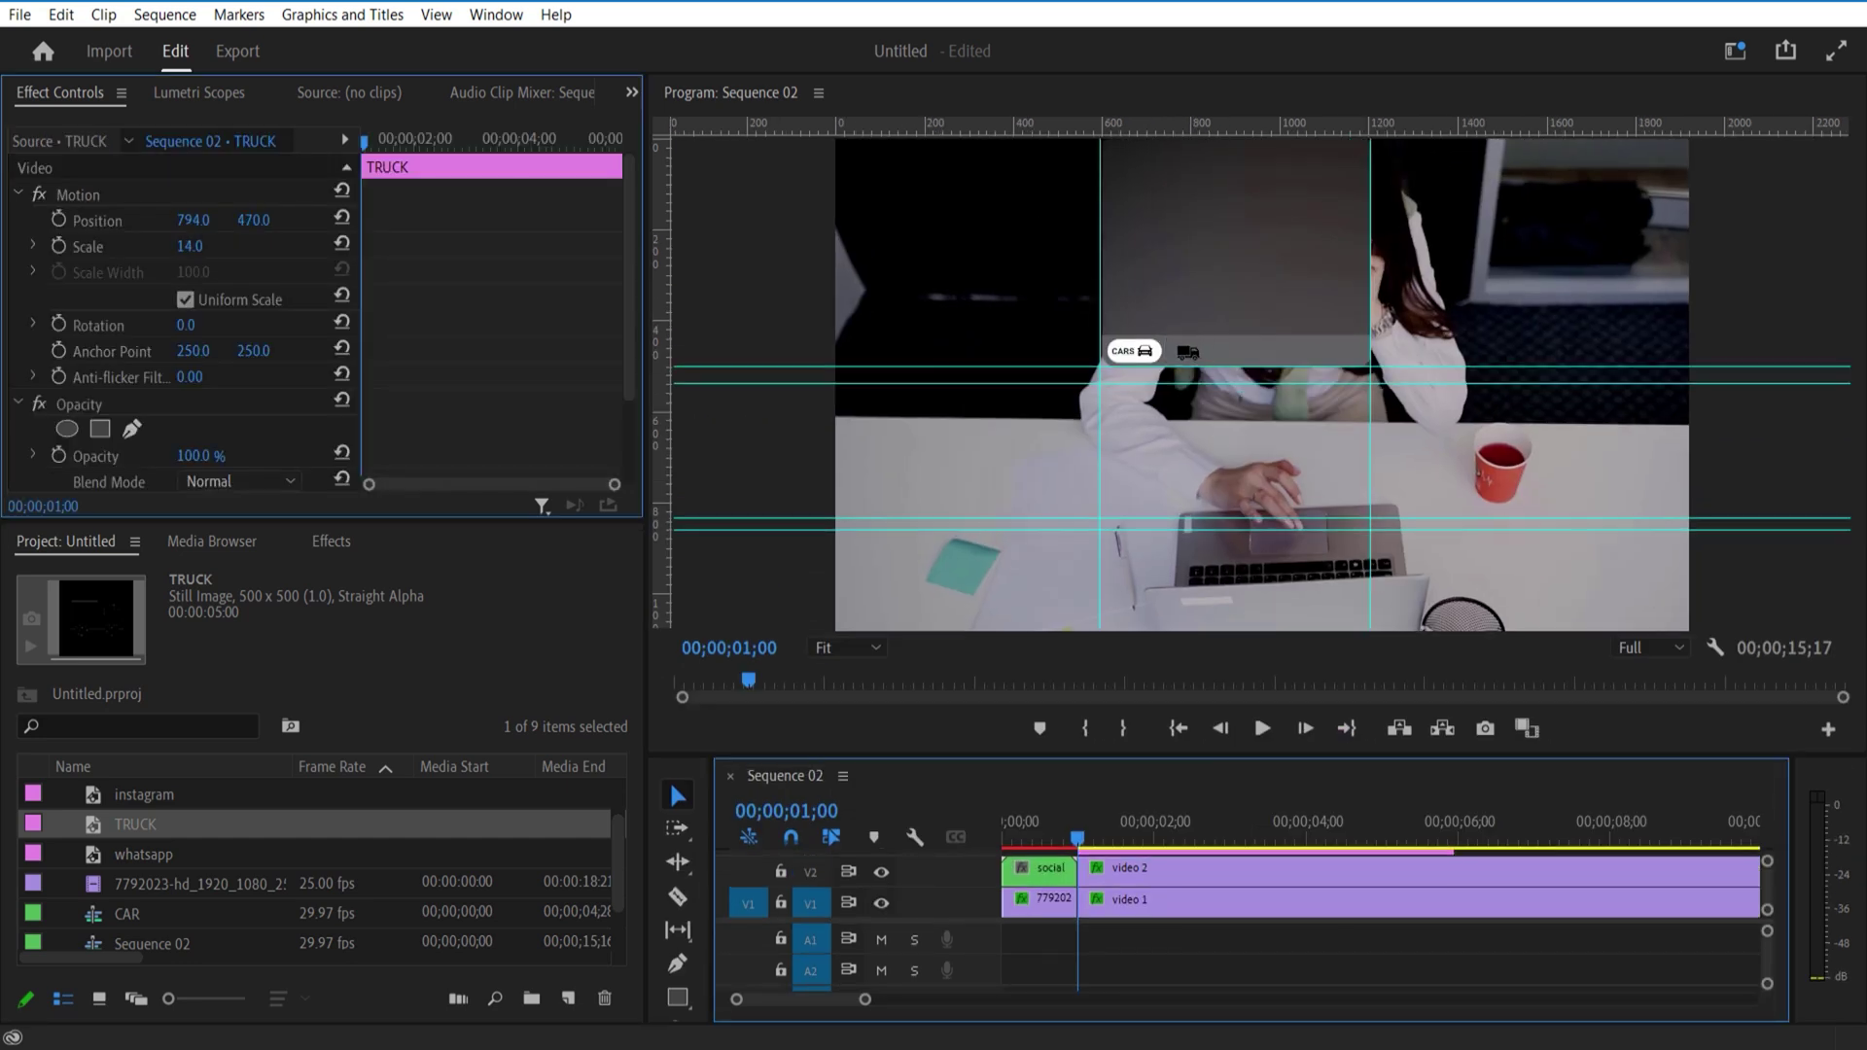
drag(253, 220, 223, 220)
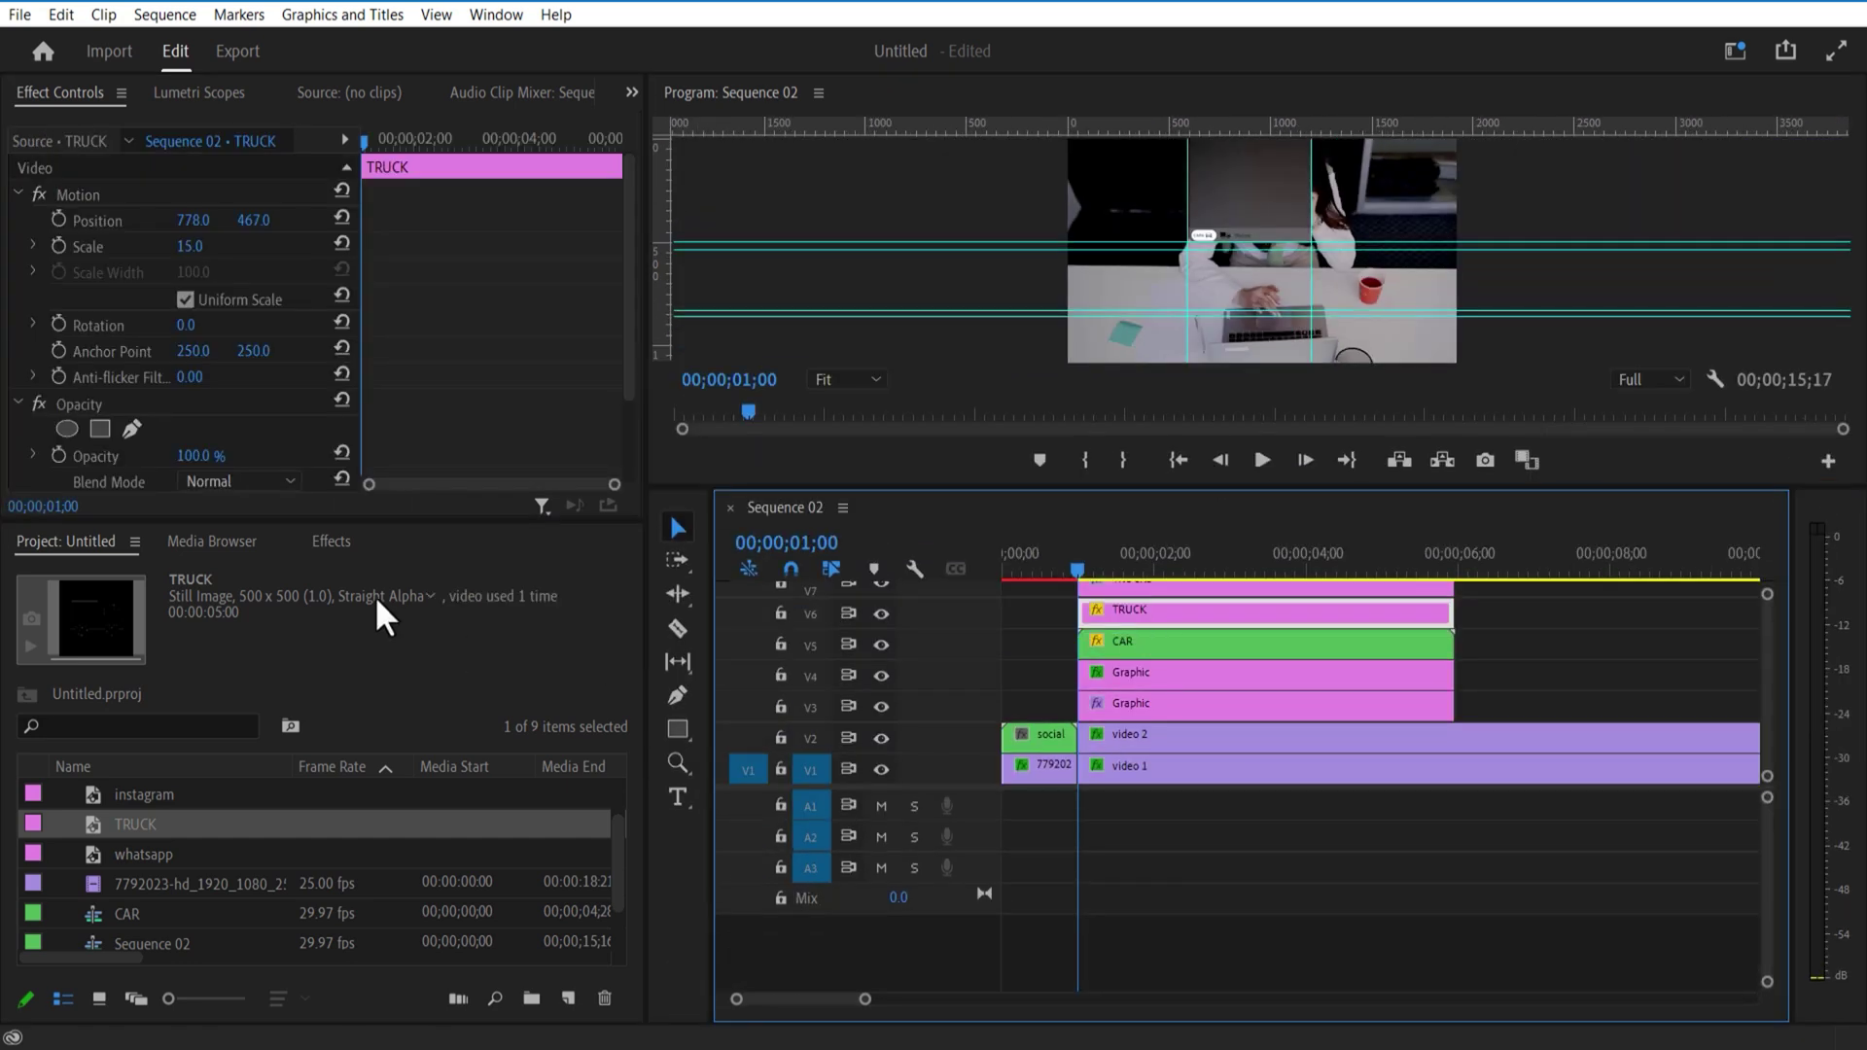
Step: Apply the Tint effect to the TRUCK clip and set Map Black To to near-white FEFCFC
click(330, 541)
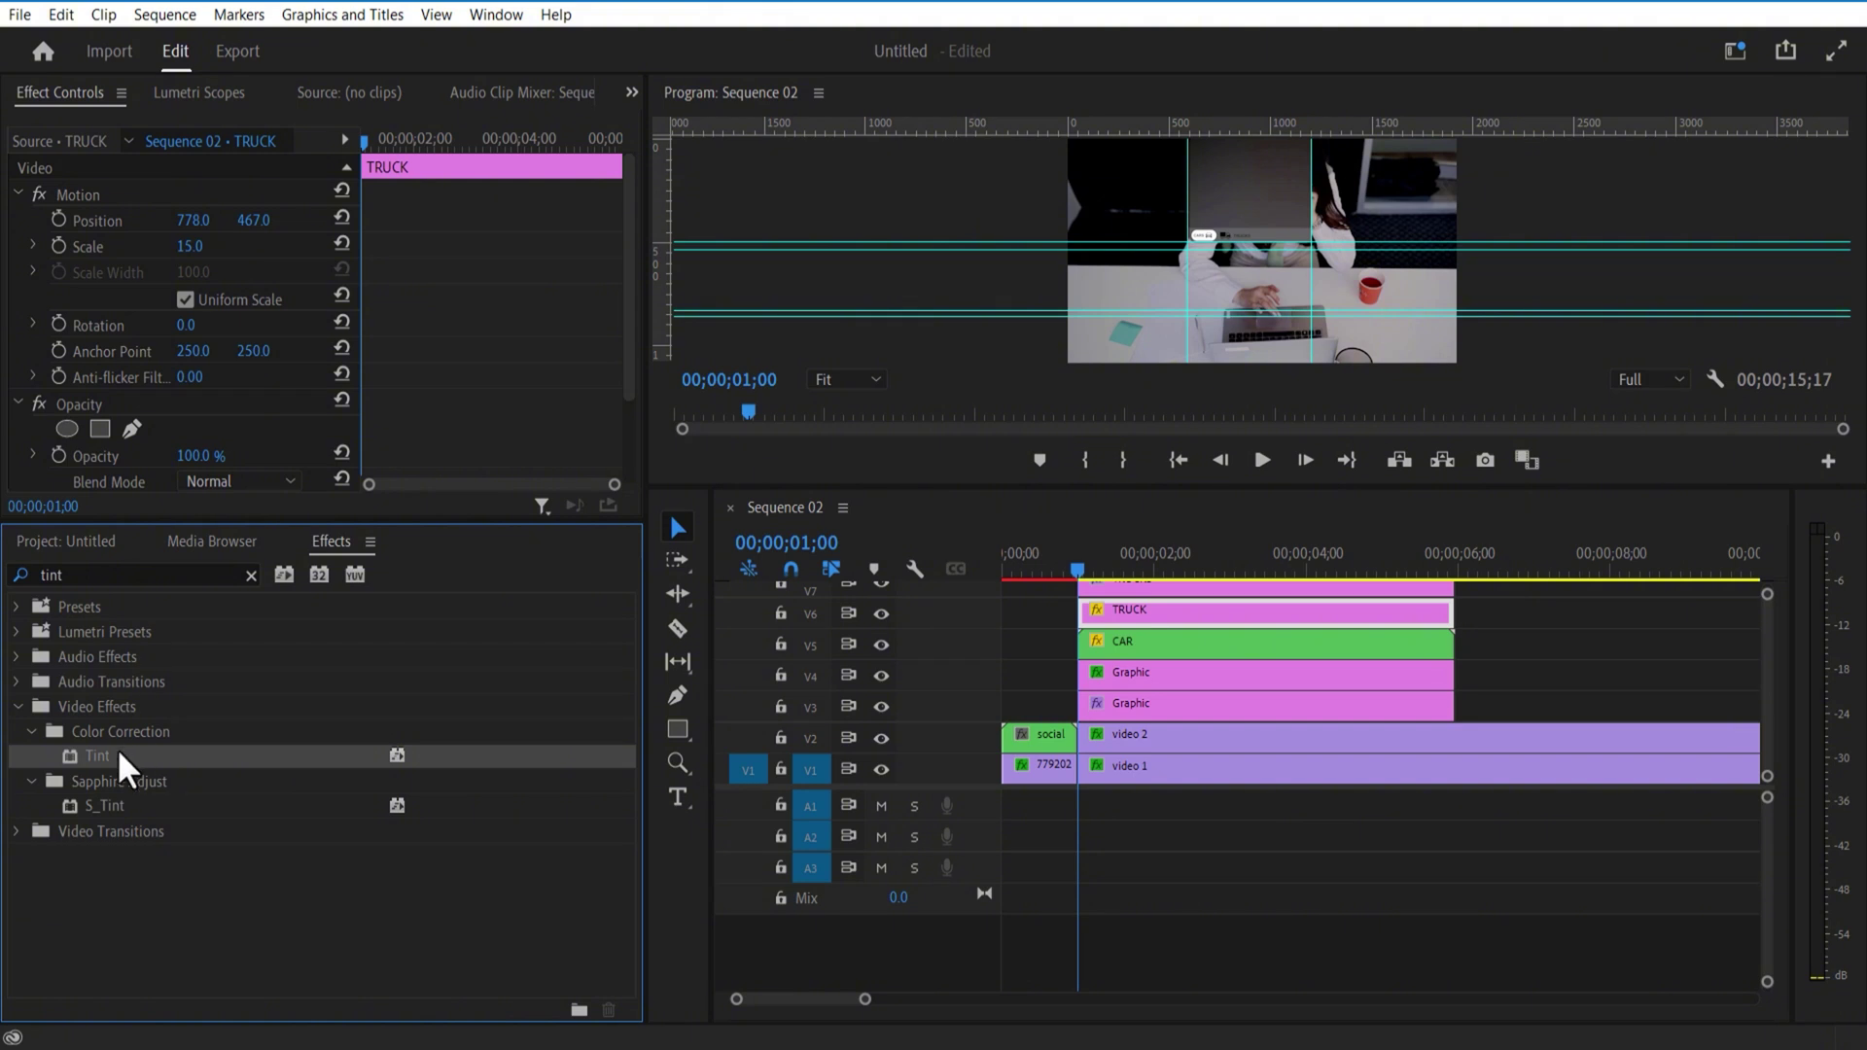
drag(116, 756, 1128, 612)
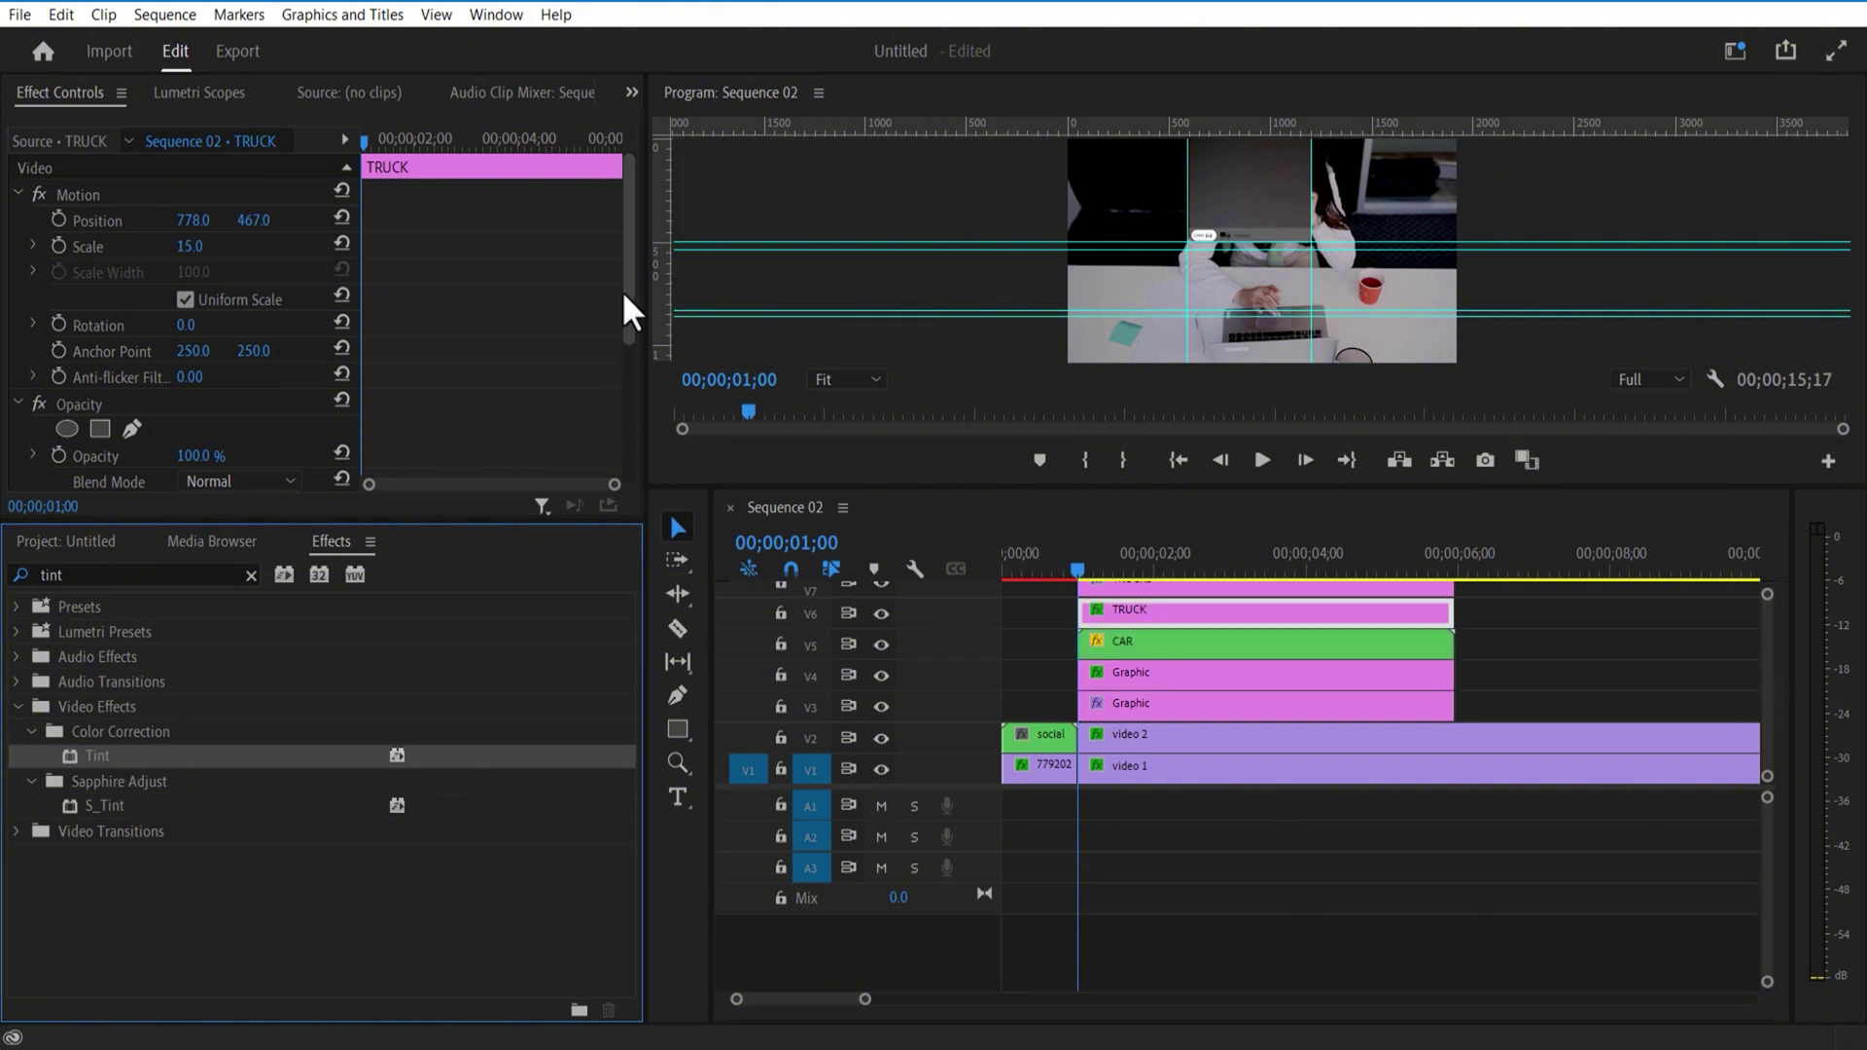
drag(627, 310, 612, 517)
click(202, 373)
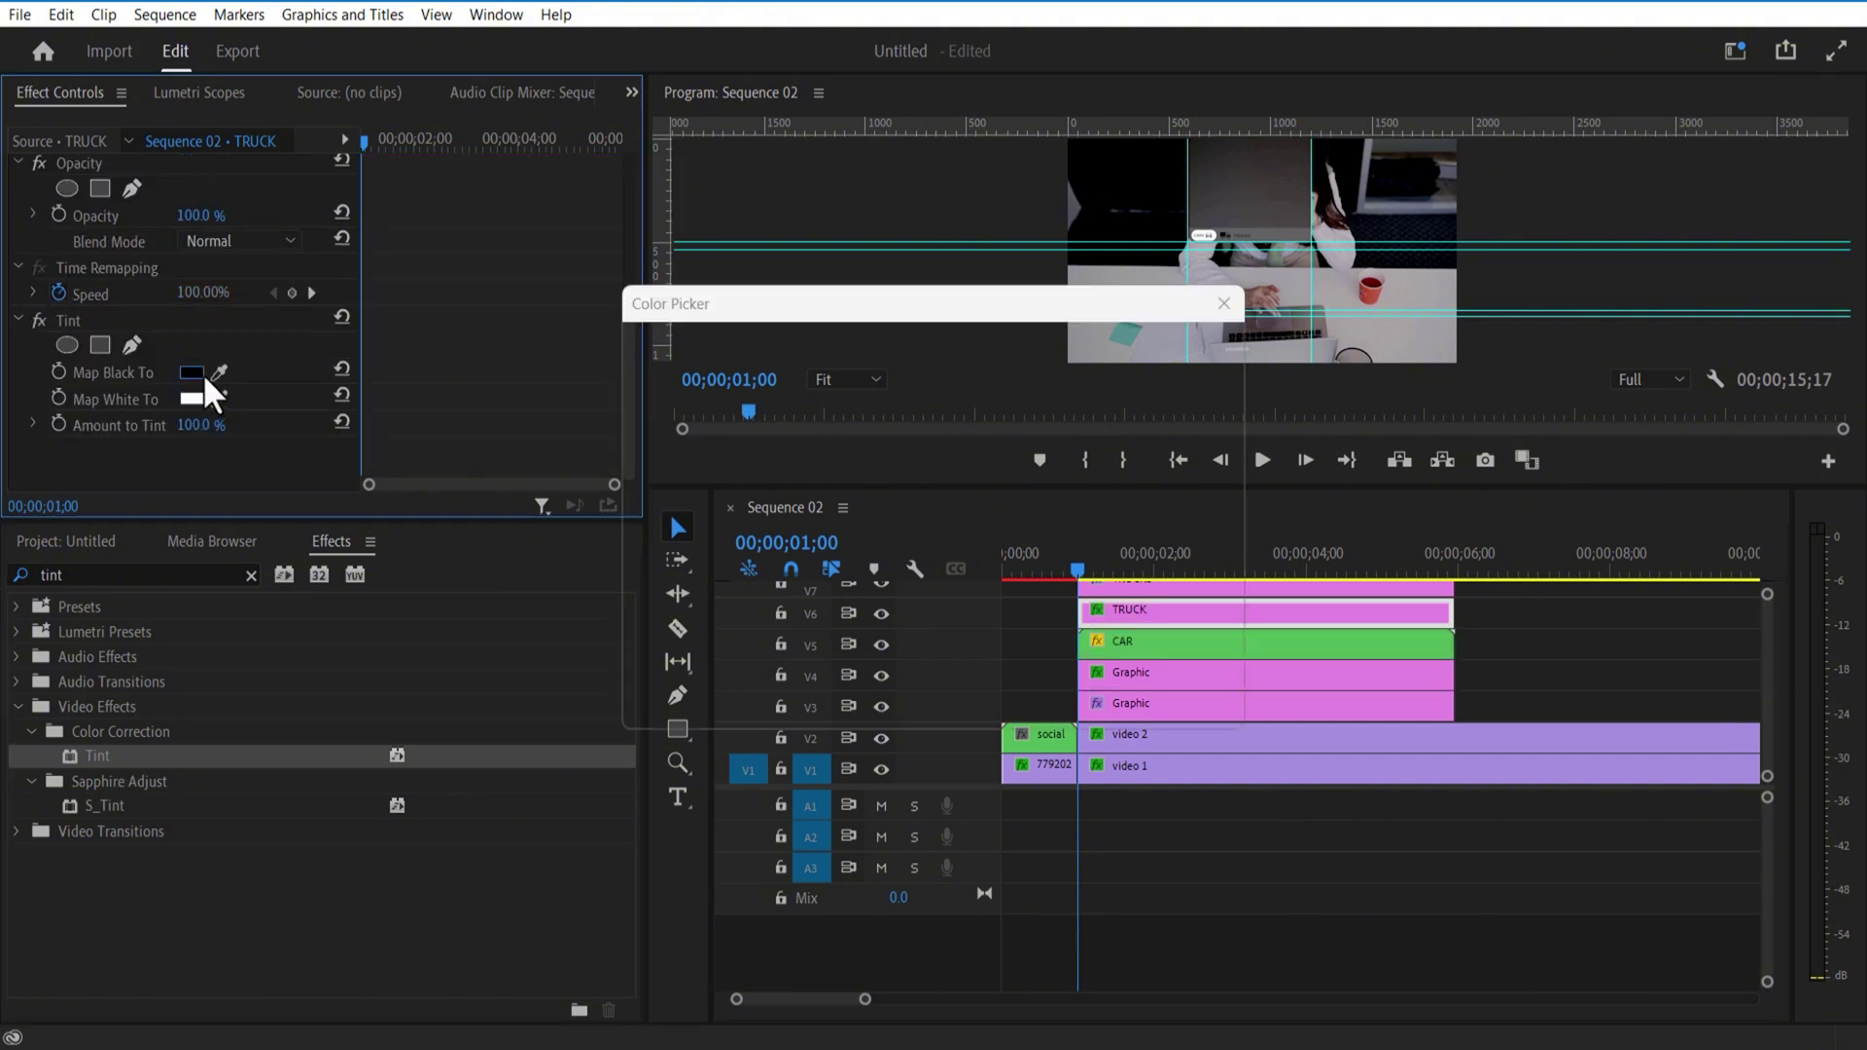
click(642, 676)
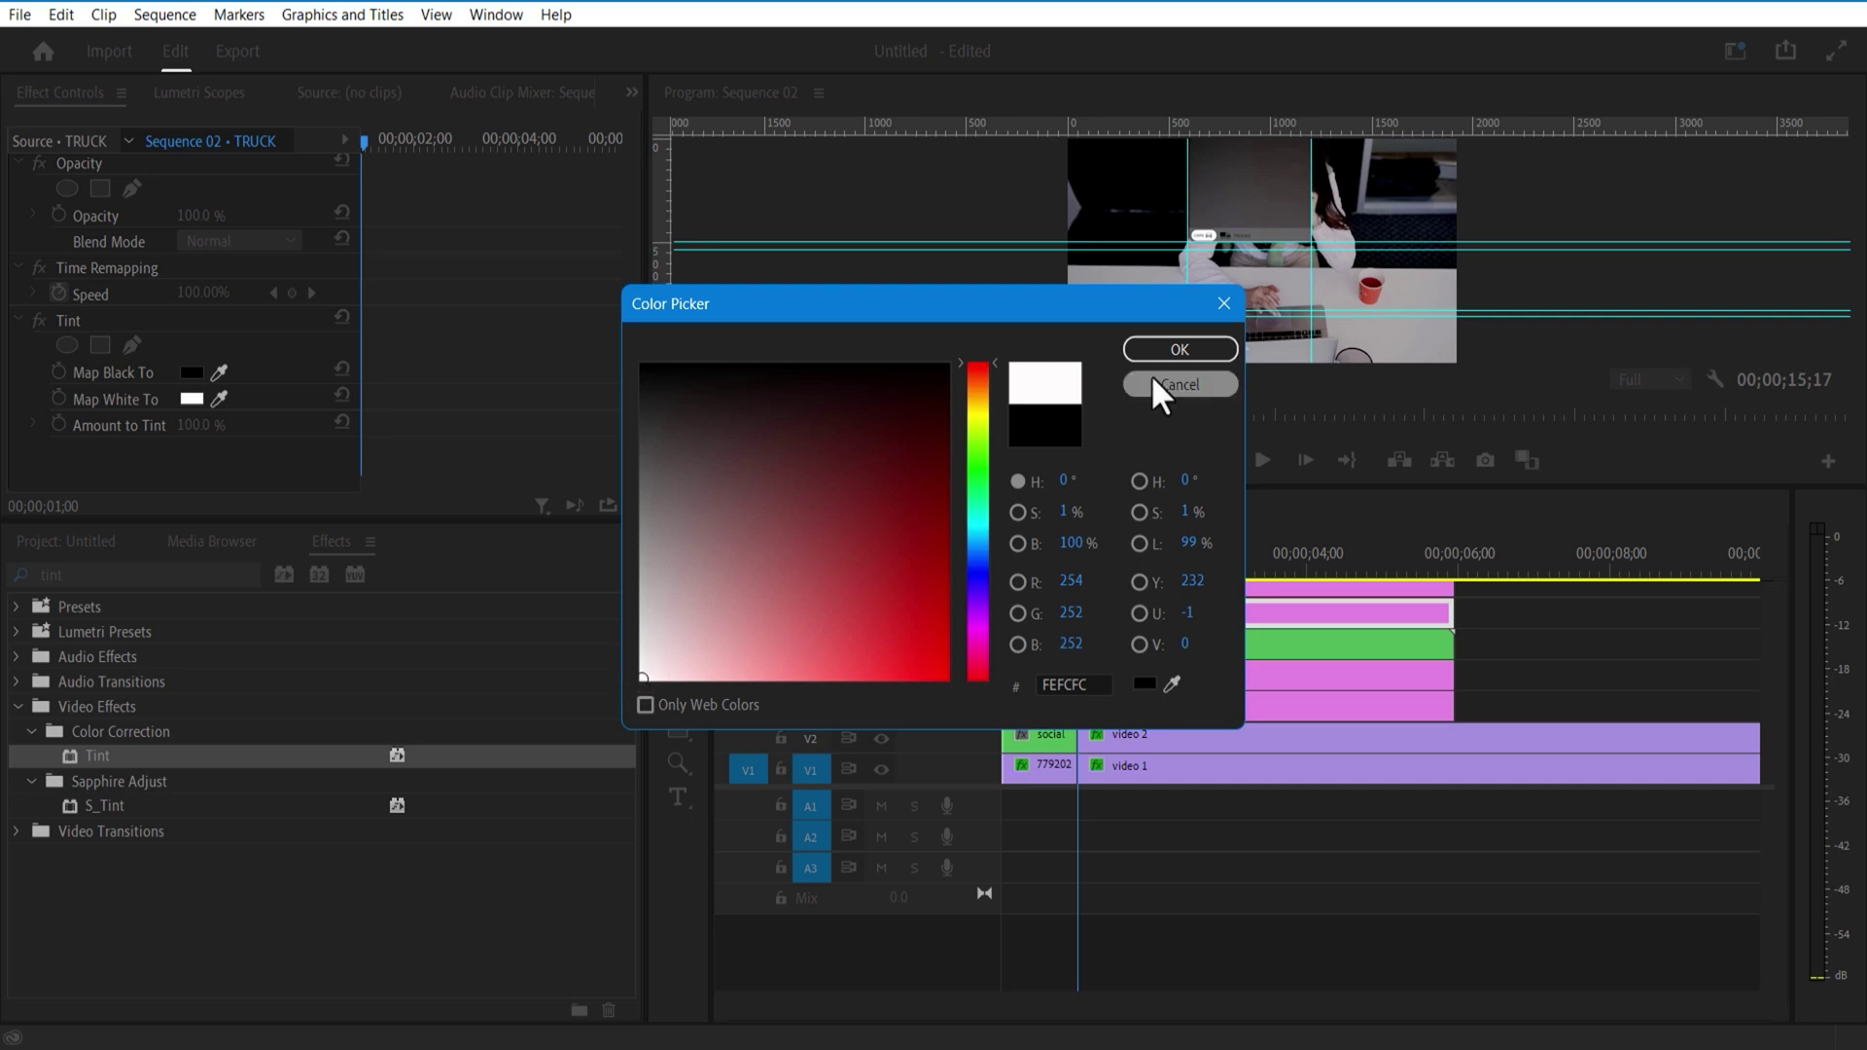
click(1178, 351)
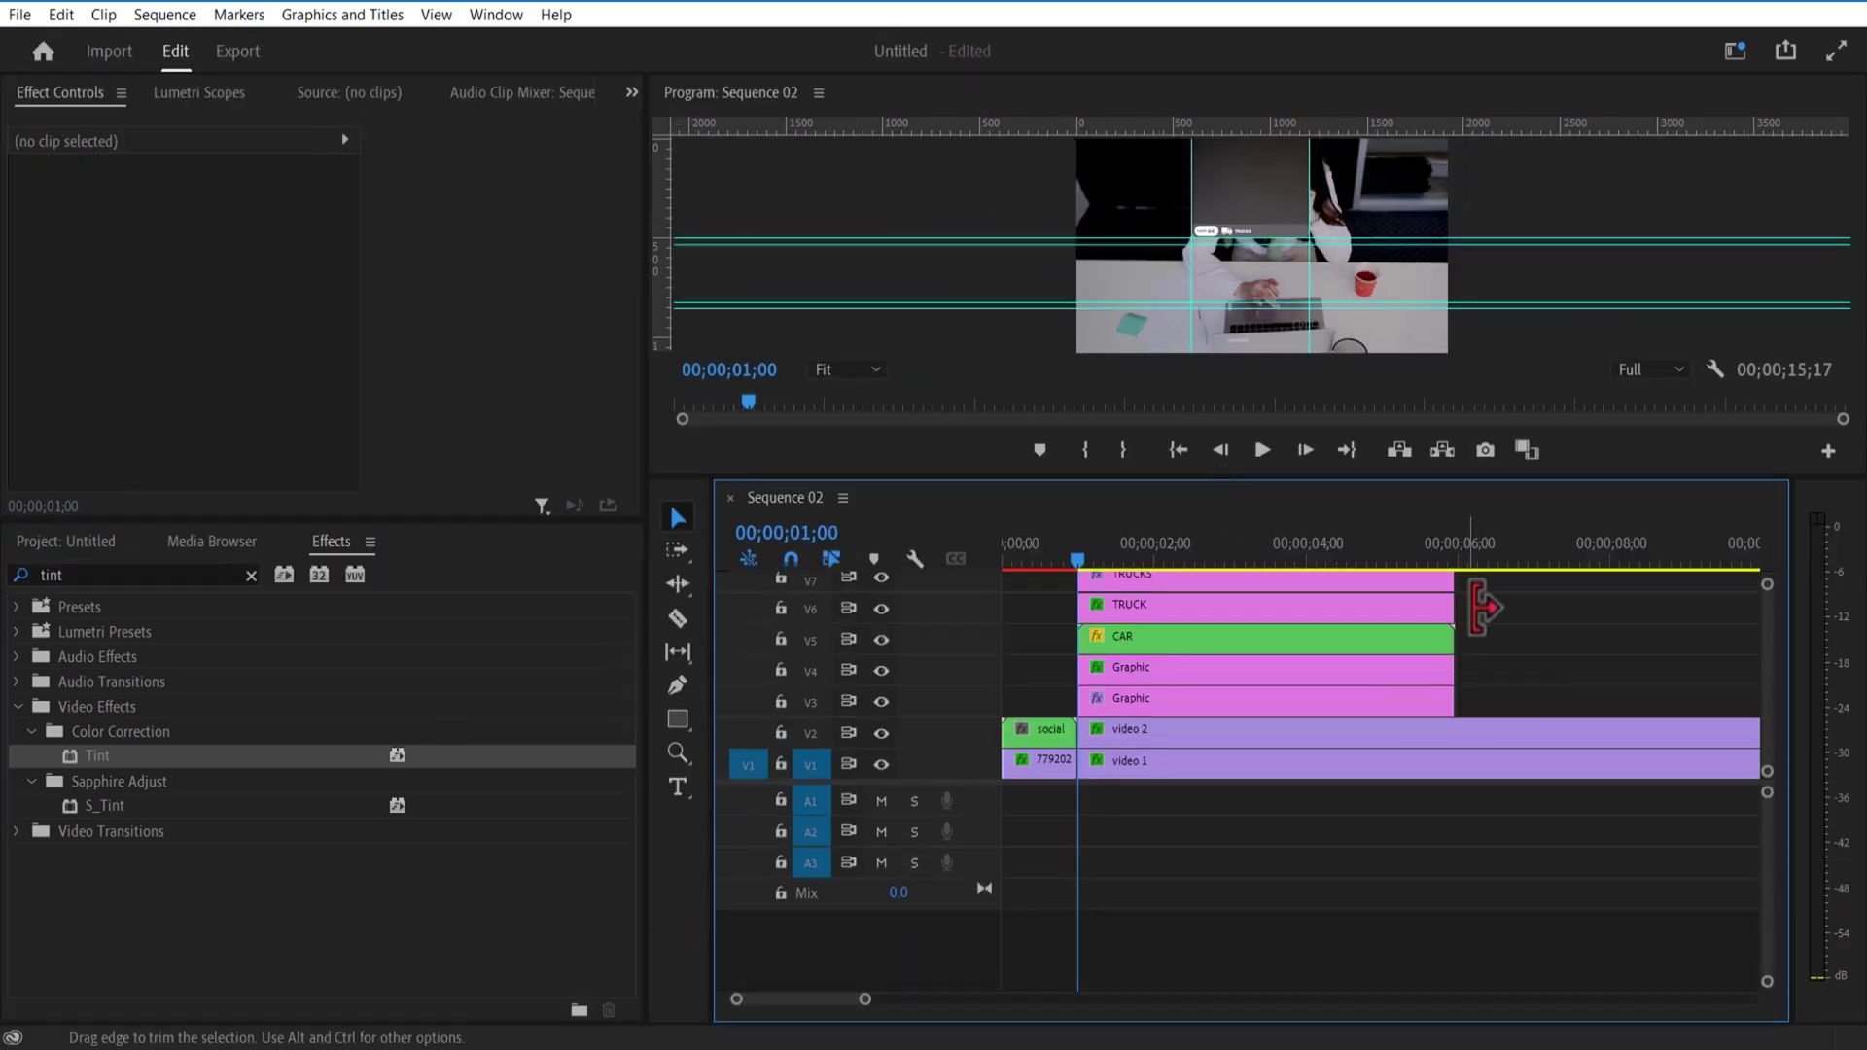
Step: Nest the TRUCKS text and TRUCK icon clips together as TRUCK
drag(1486, 613, 1255, 586)
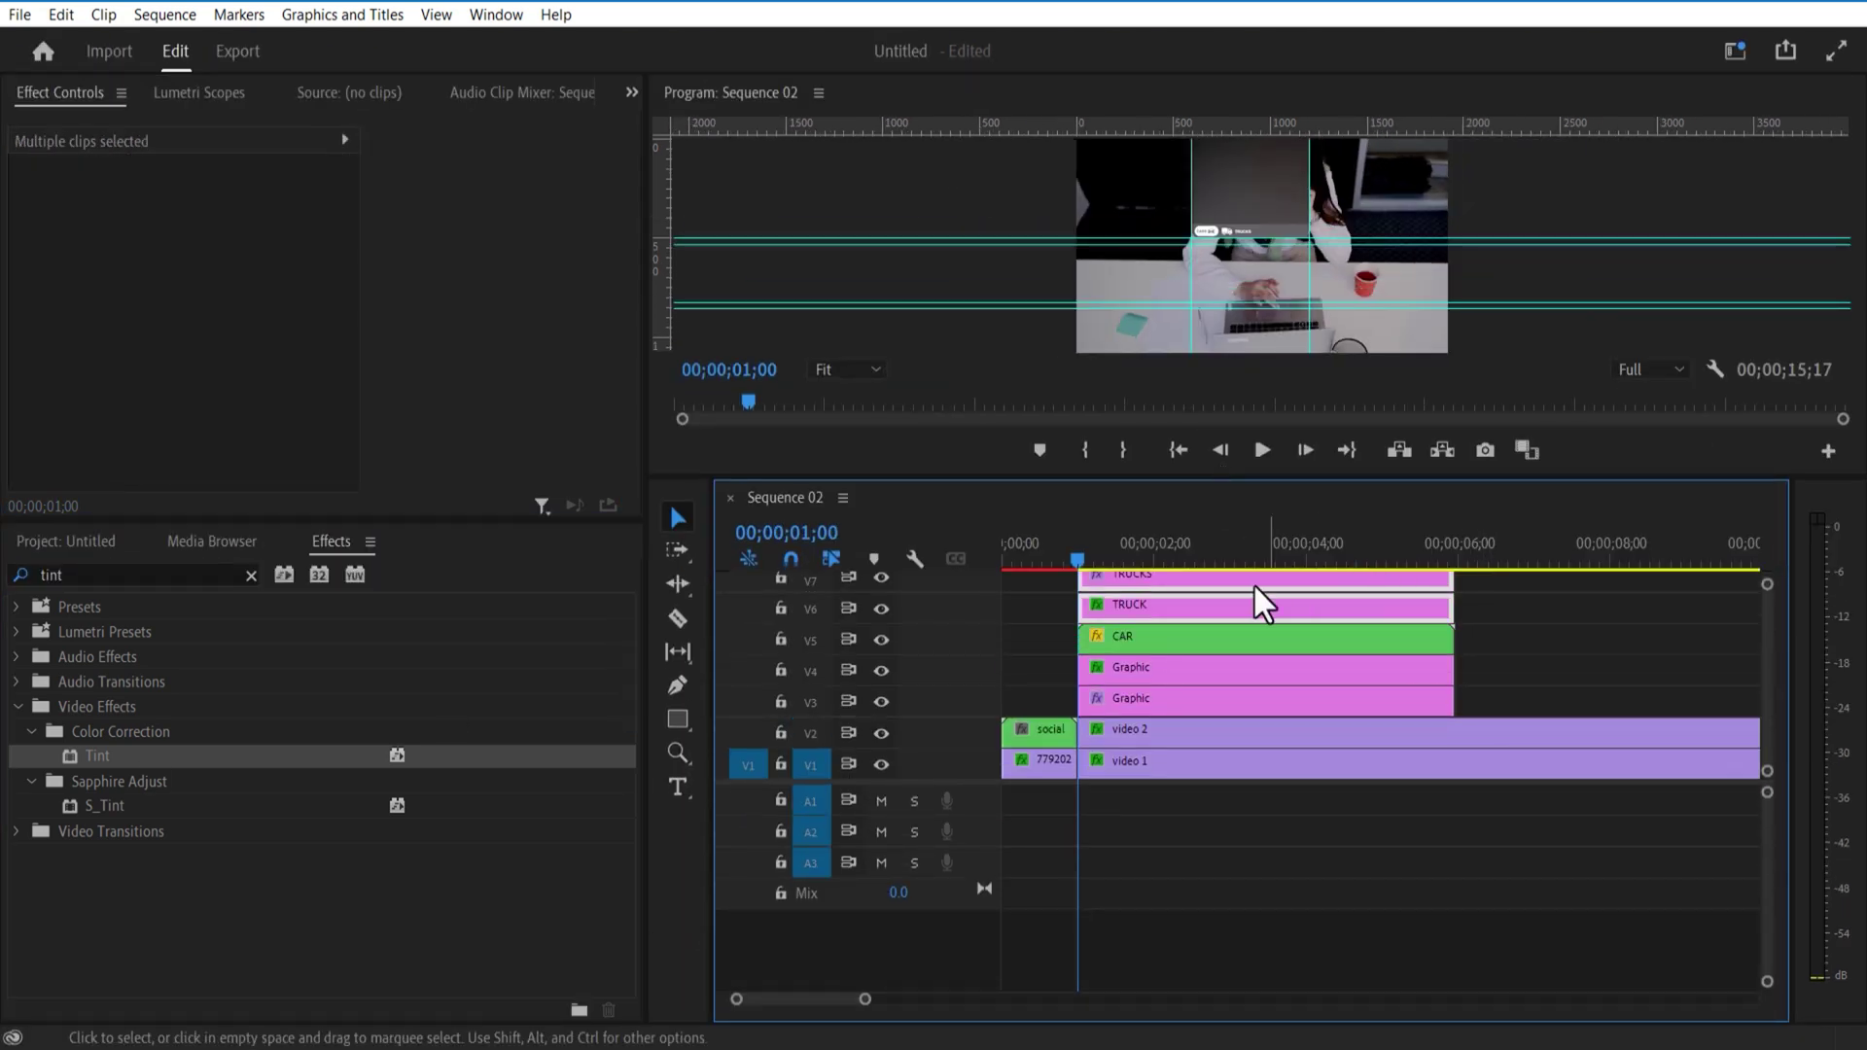
right_click(1251, 586)
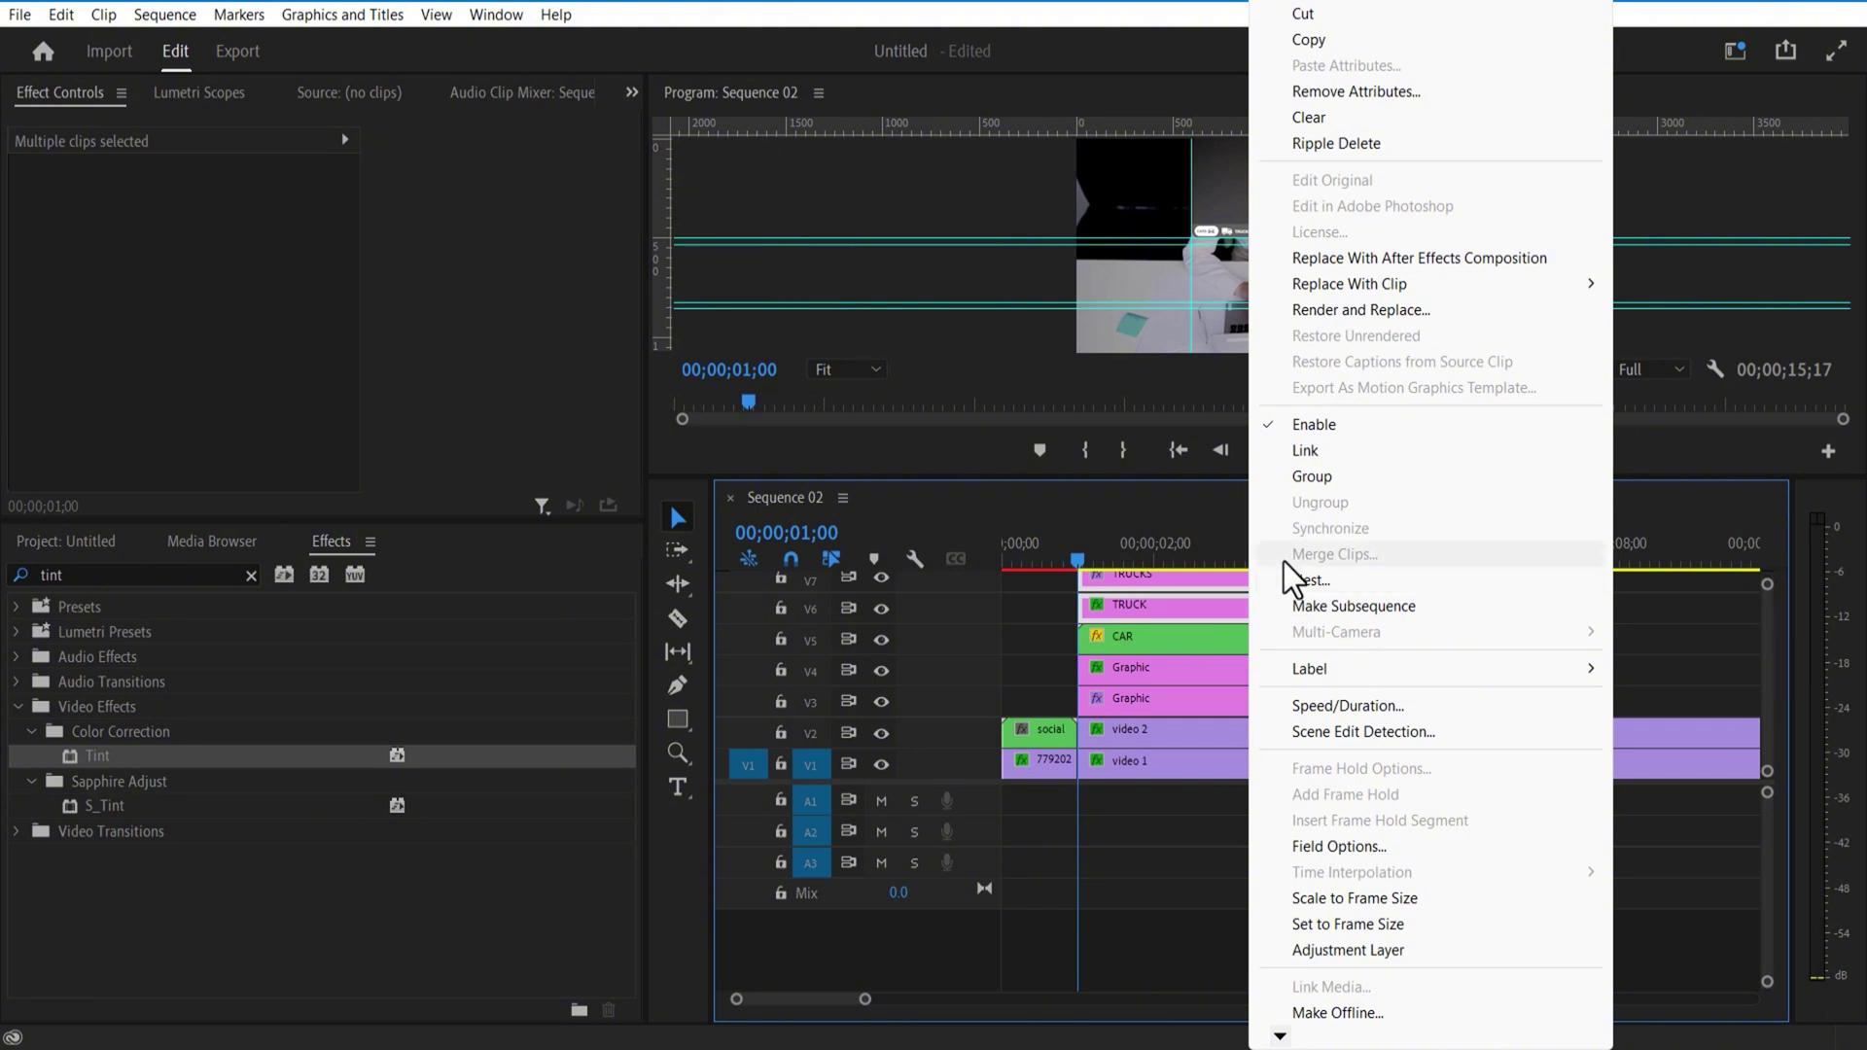
click(1287, 582)
text(TRUCK)
key(Return)
click(1552, 671)
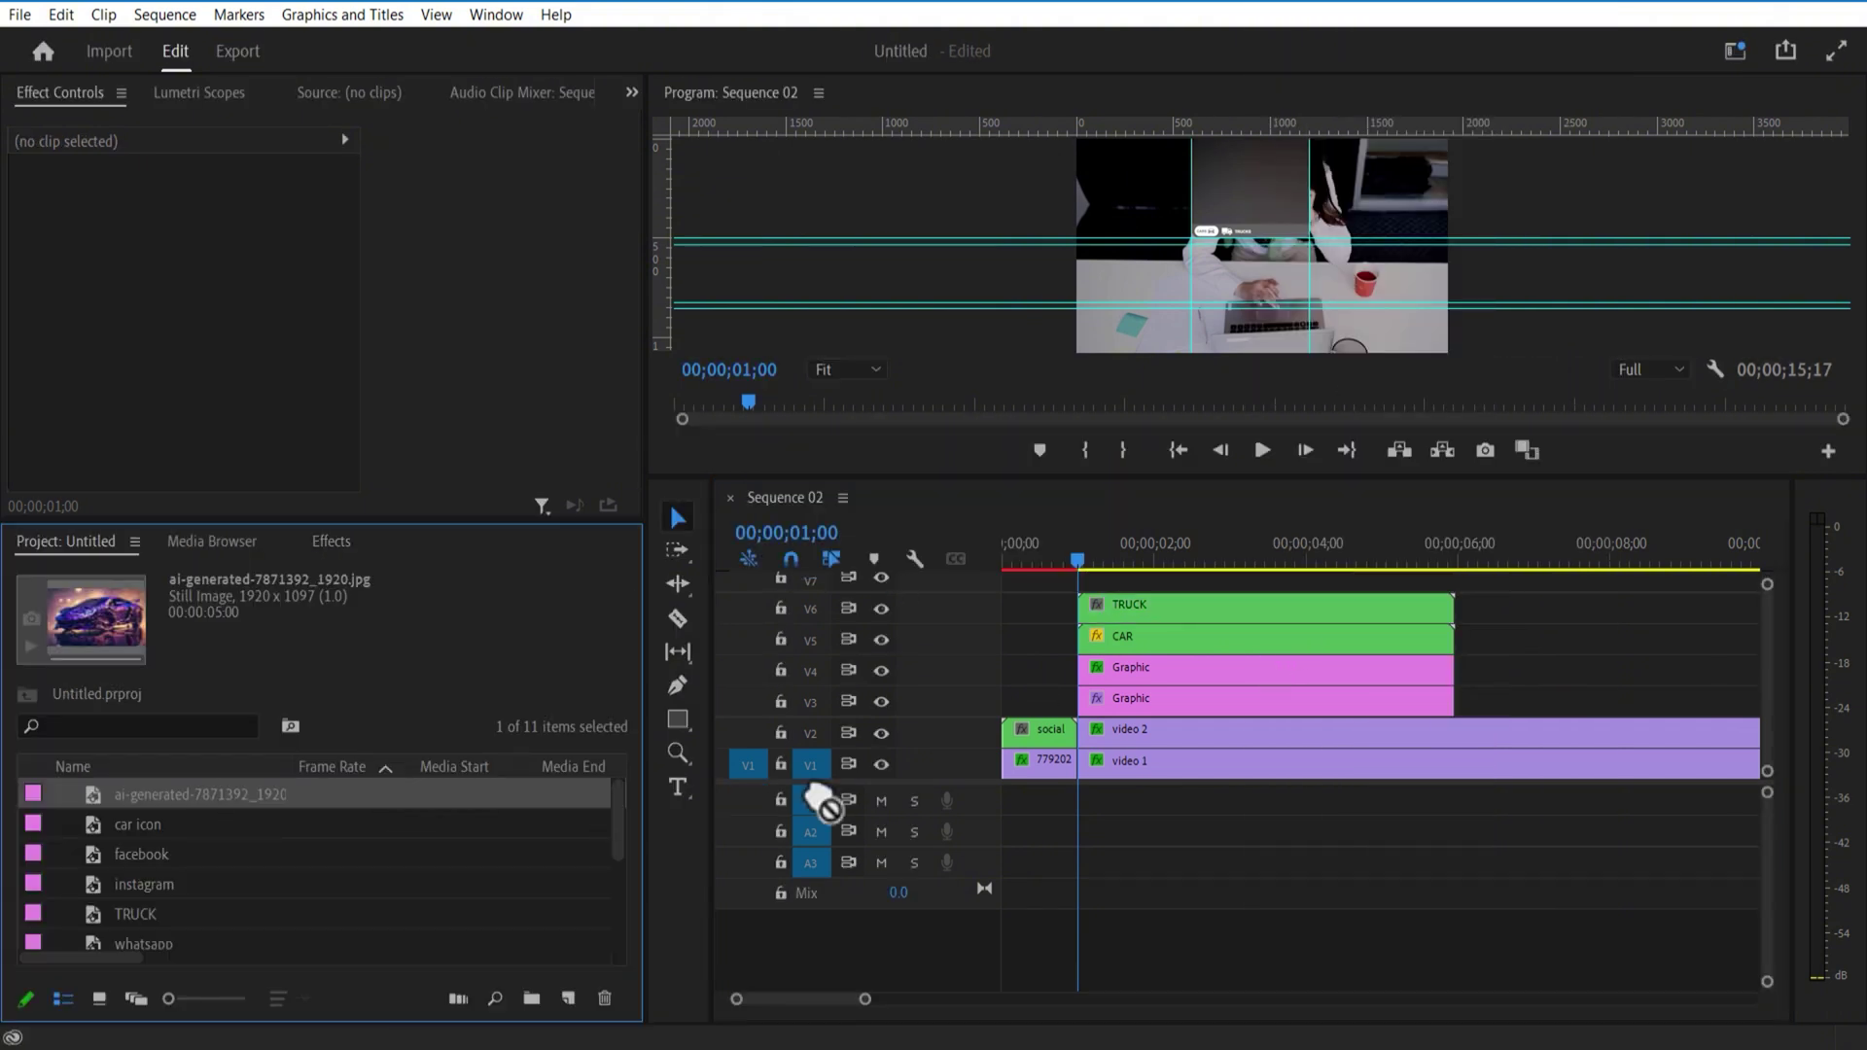
Step: Place ai-generated-7871392_1920.jpg above the TRUCK nest at 00;00;01;00, with Scale 40 and Position 896, 208
drag(813, 793, 1293, 595)
click(1280, 575)
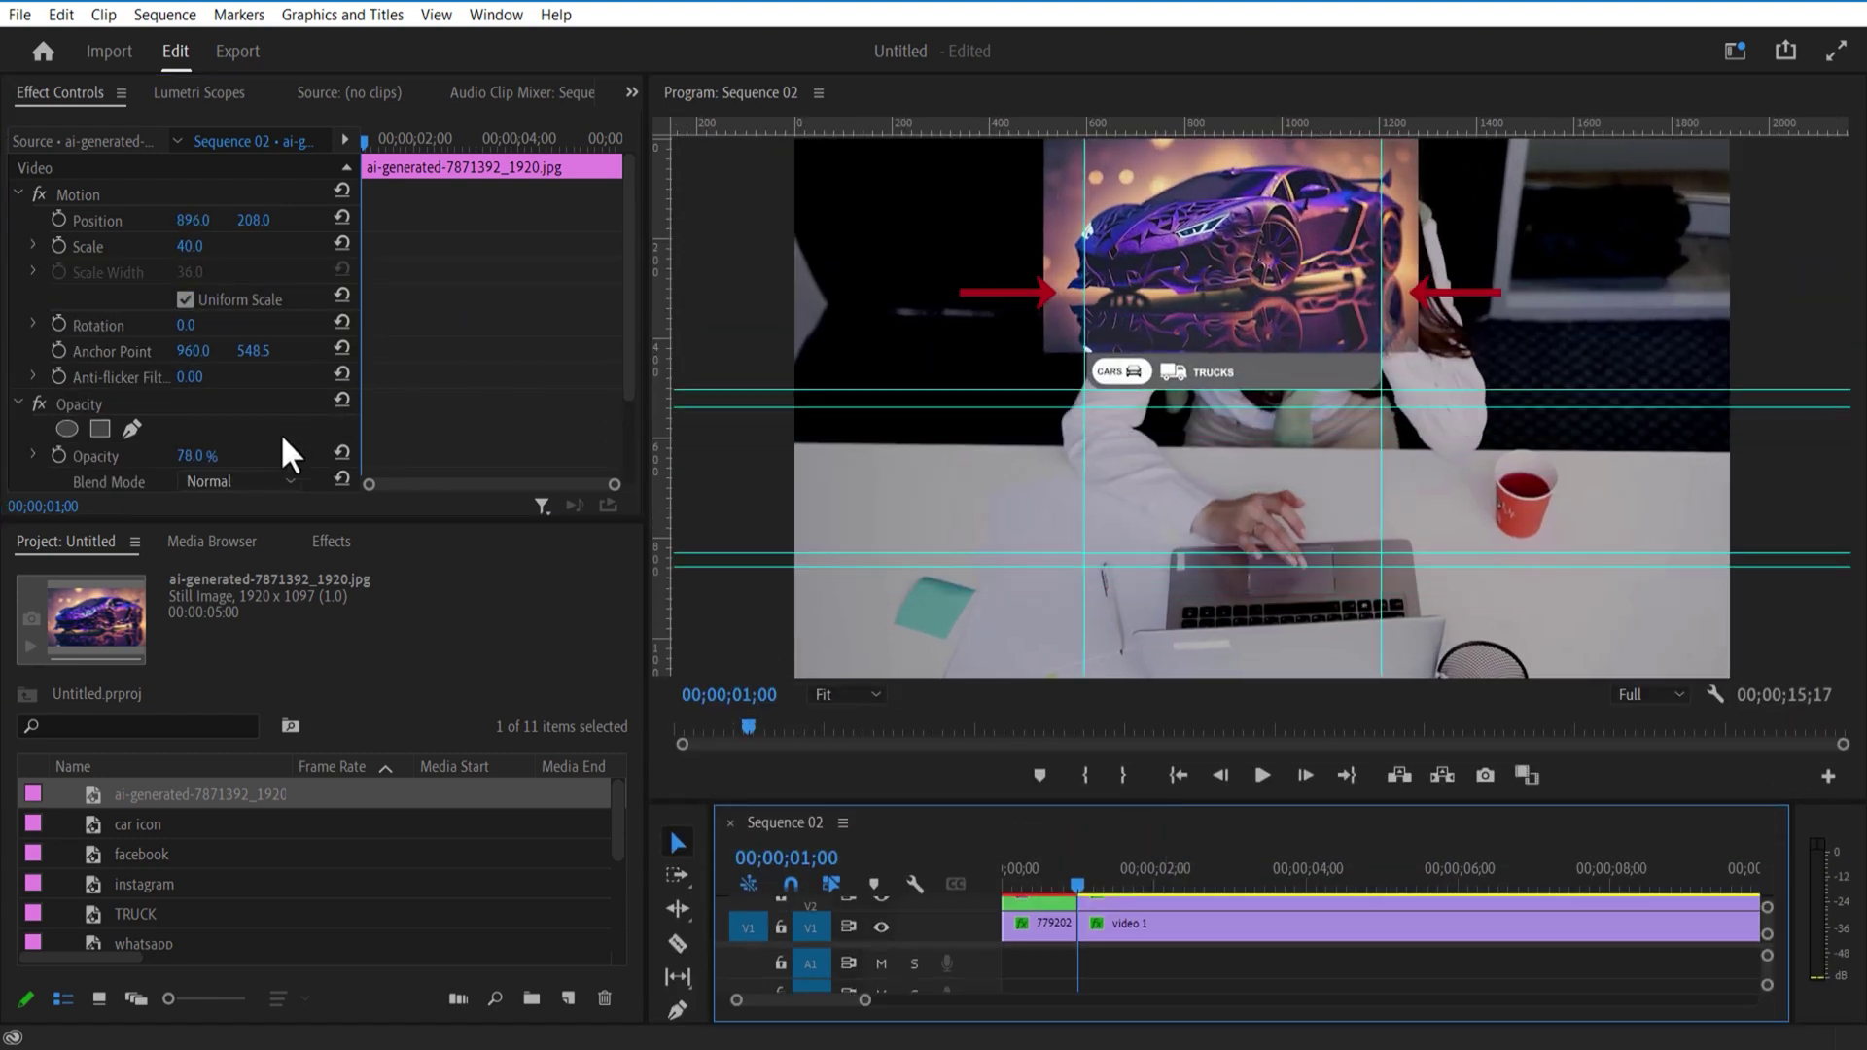
Step: Mask the car image with a rectangle filling the panel above the grey bar, with Opacity 100% and Mask Feather 0
click(101, 430)
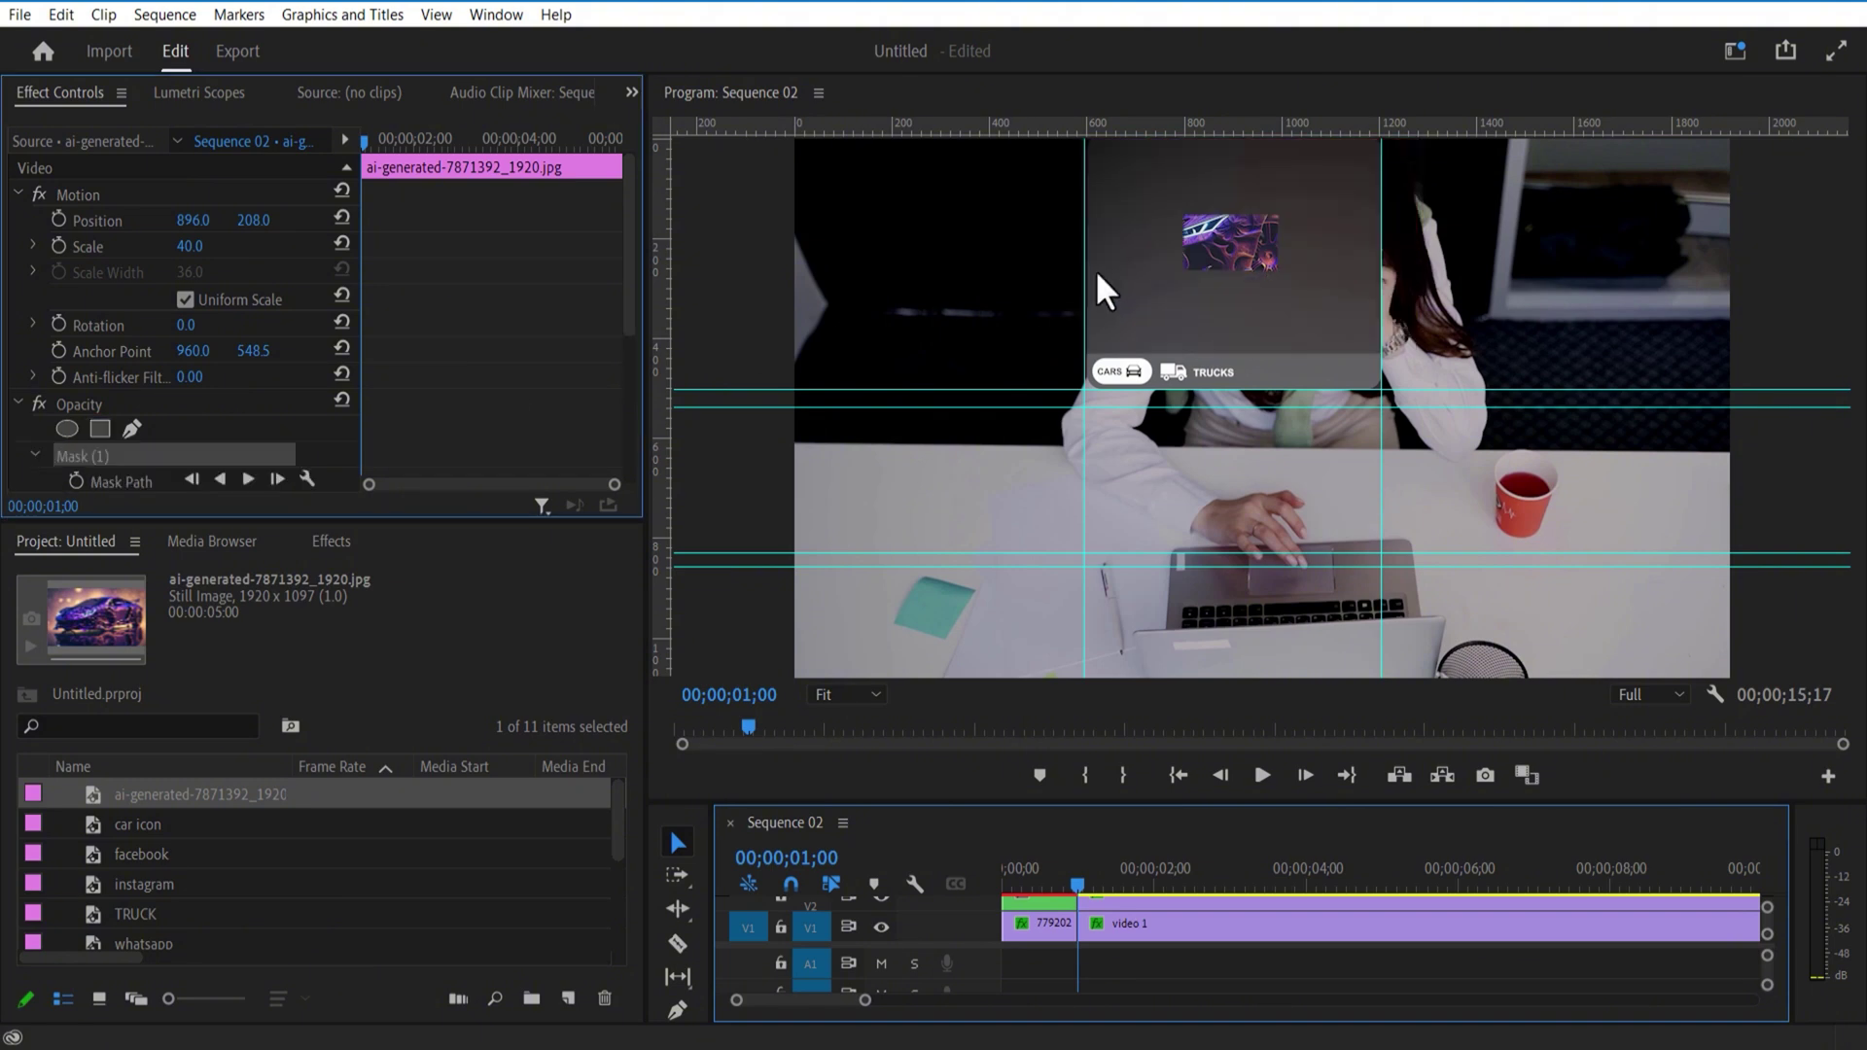
drag(1185, 214, 1090, 143)
drag(1185, 273, 1087, 353)
drag(1284, 214, 1381, 143)
drag(1284, 274, 1381, 353)
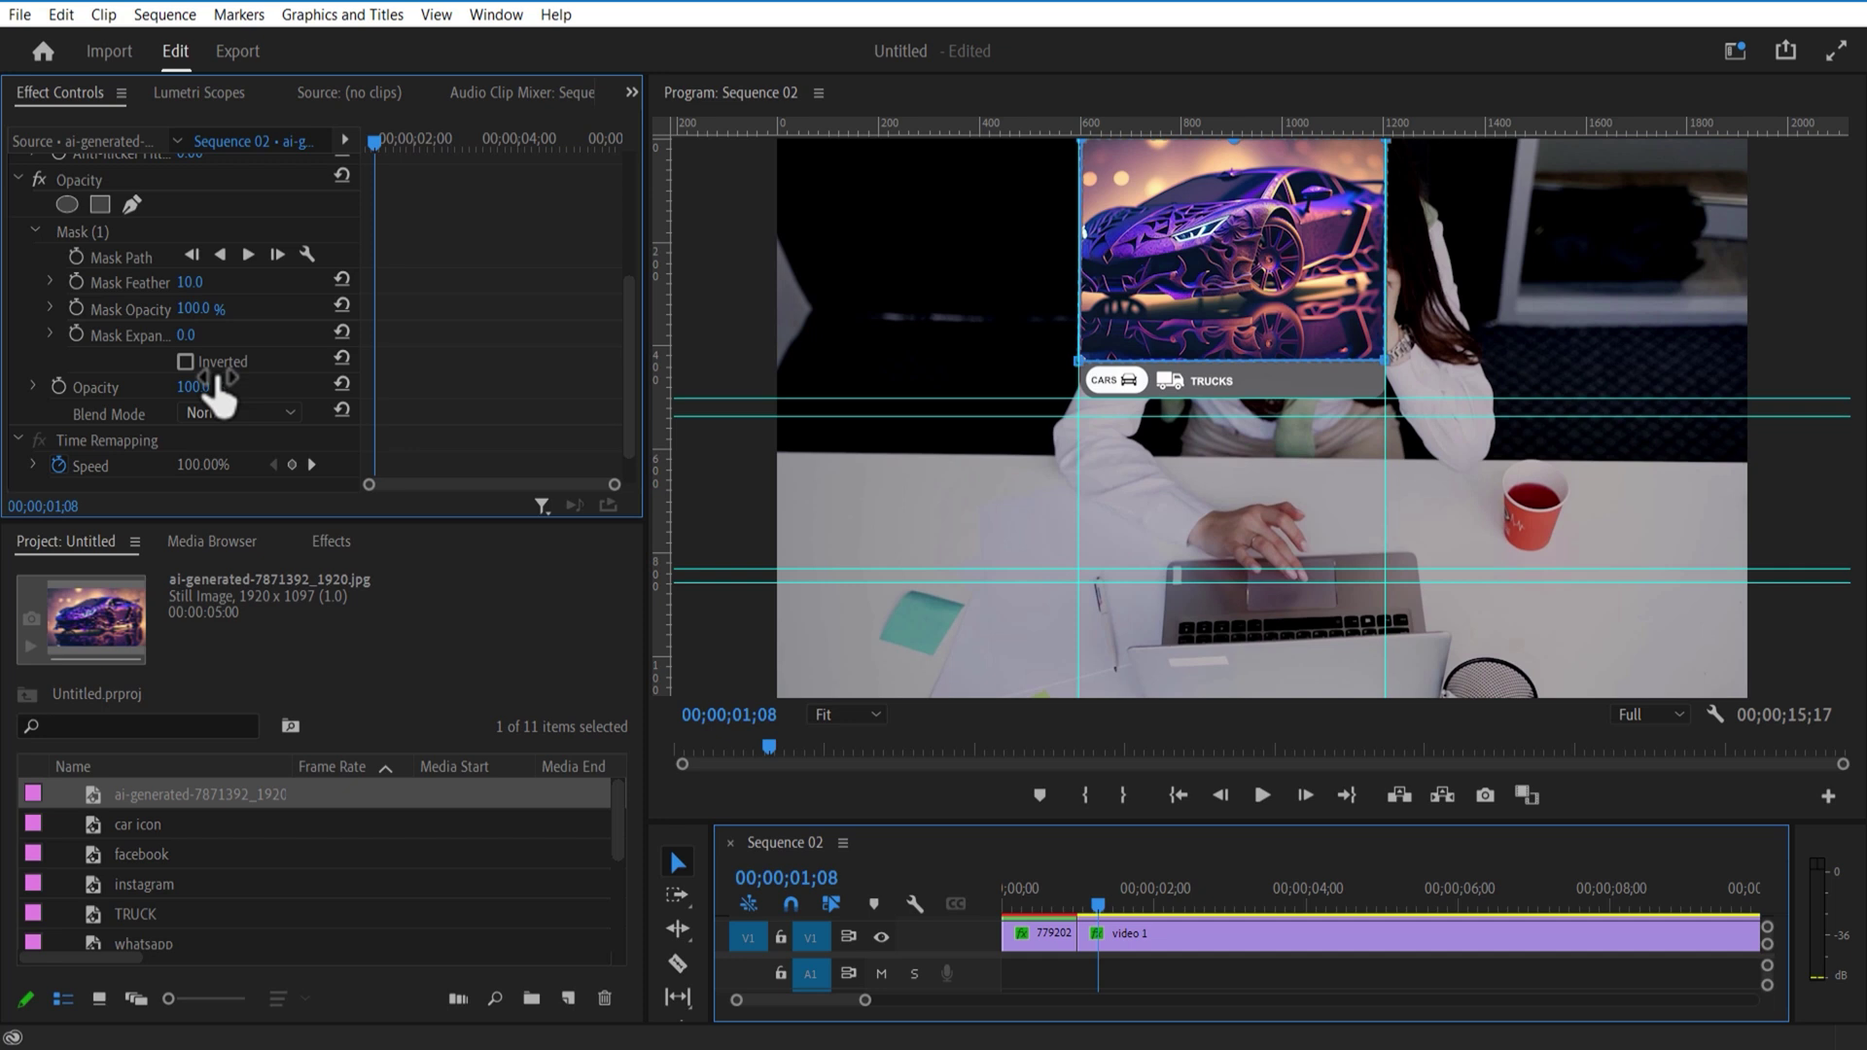
mouse_move(200, 386)
mouse_down()
mouse_move(168, 386)
mouse_move(204, 386)
mouse_up()
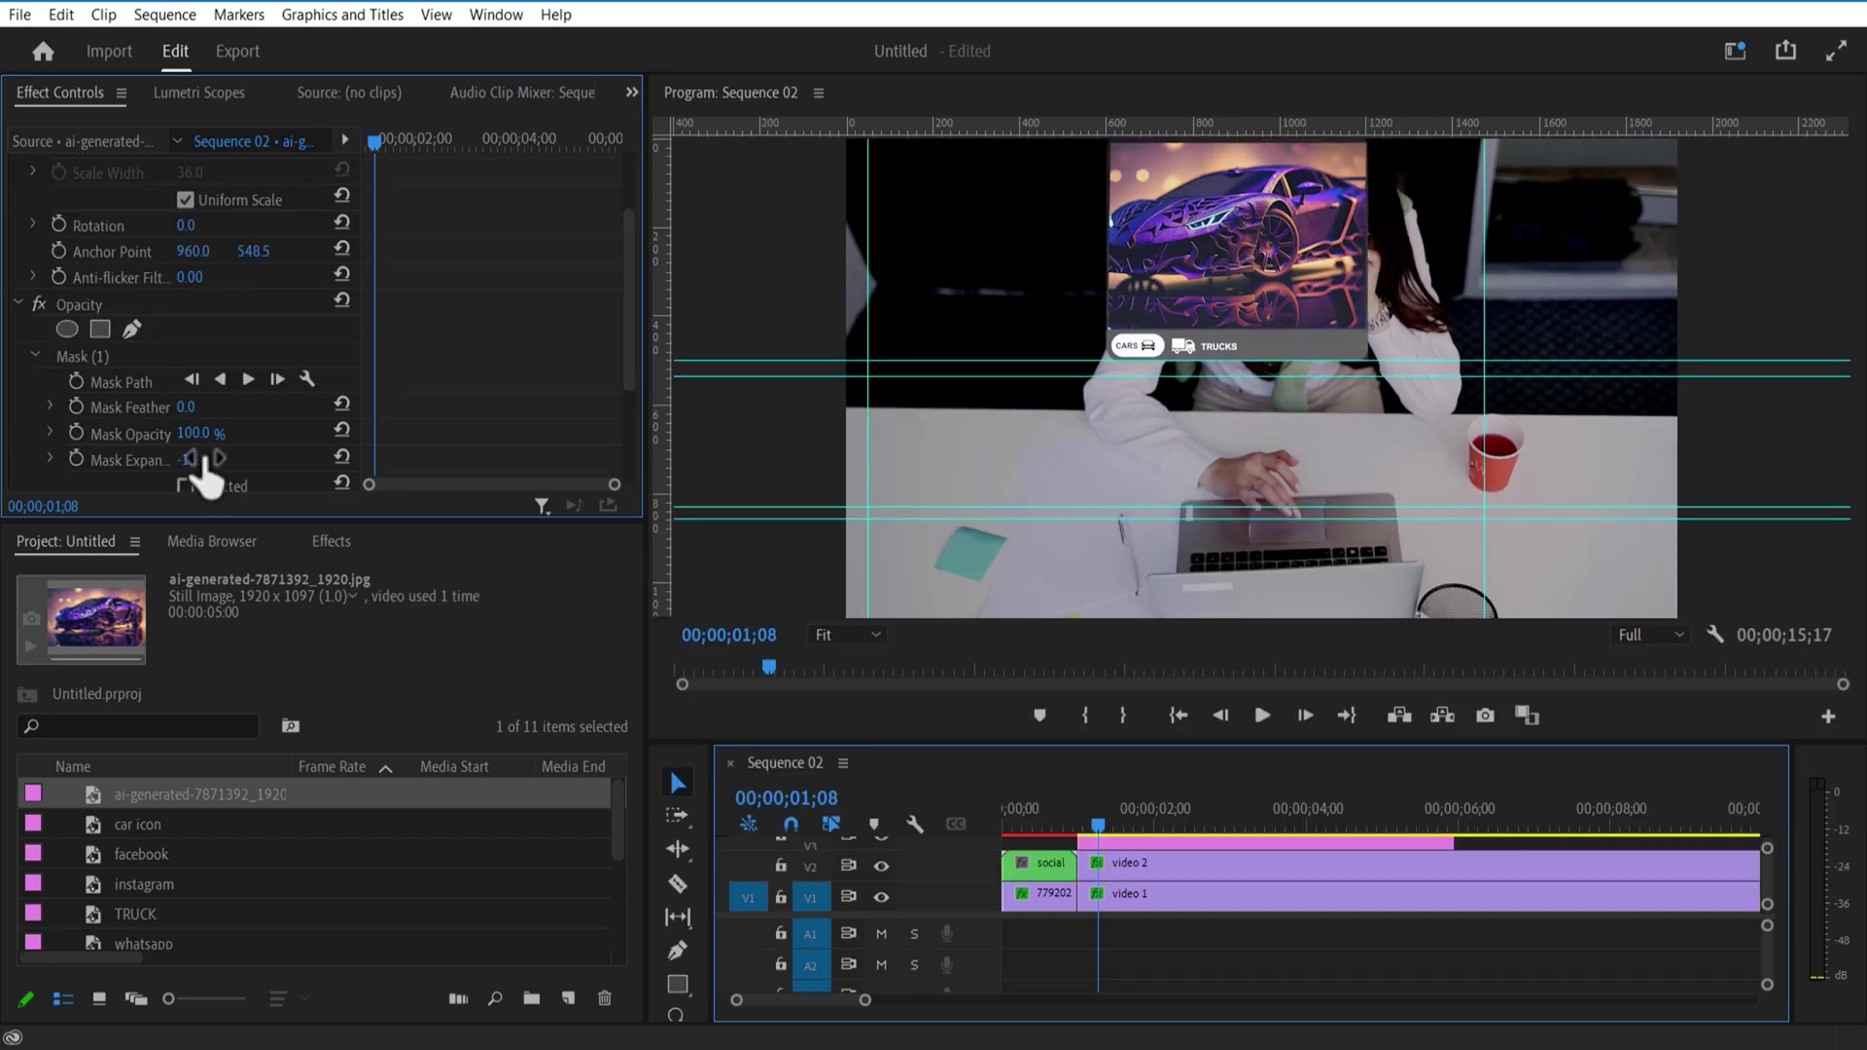
drag(192, 460, 209, 459)
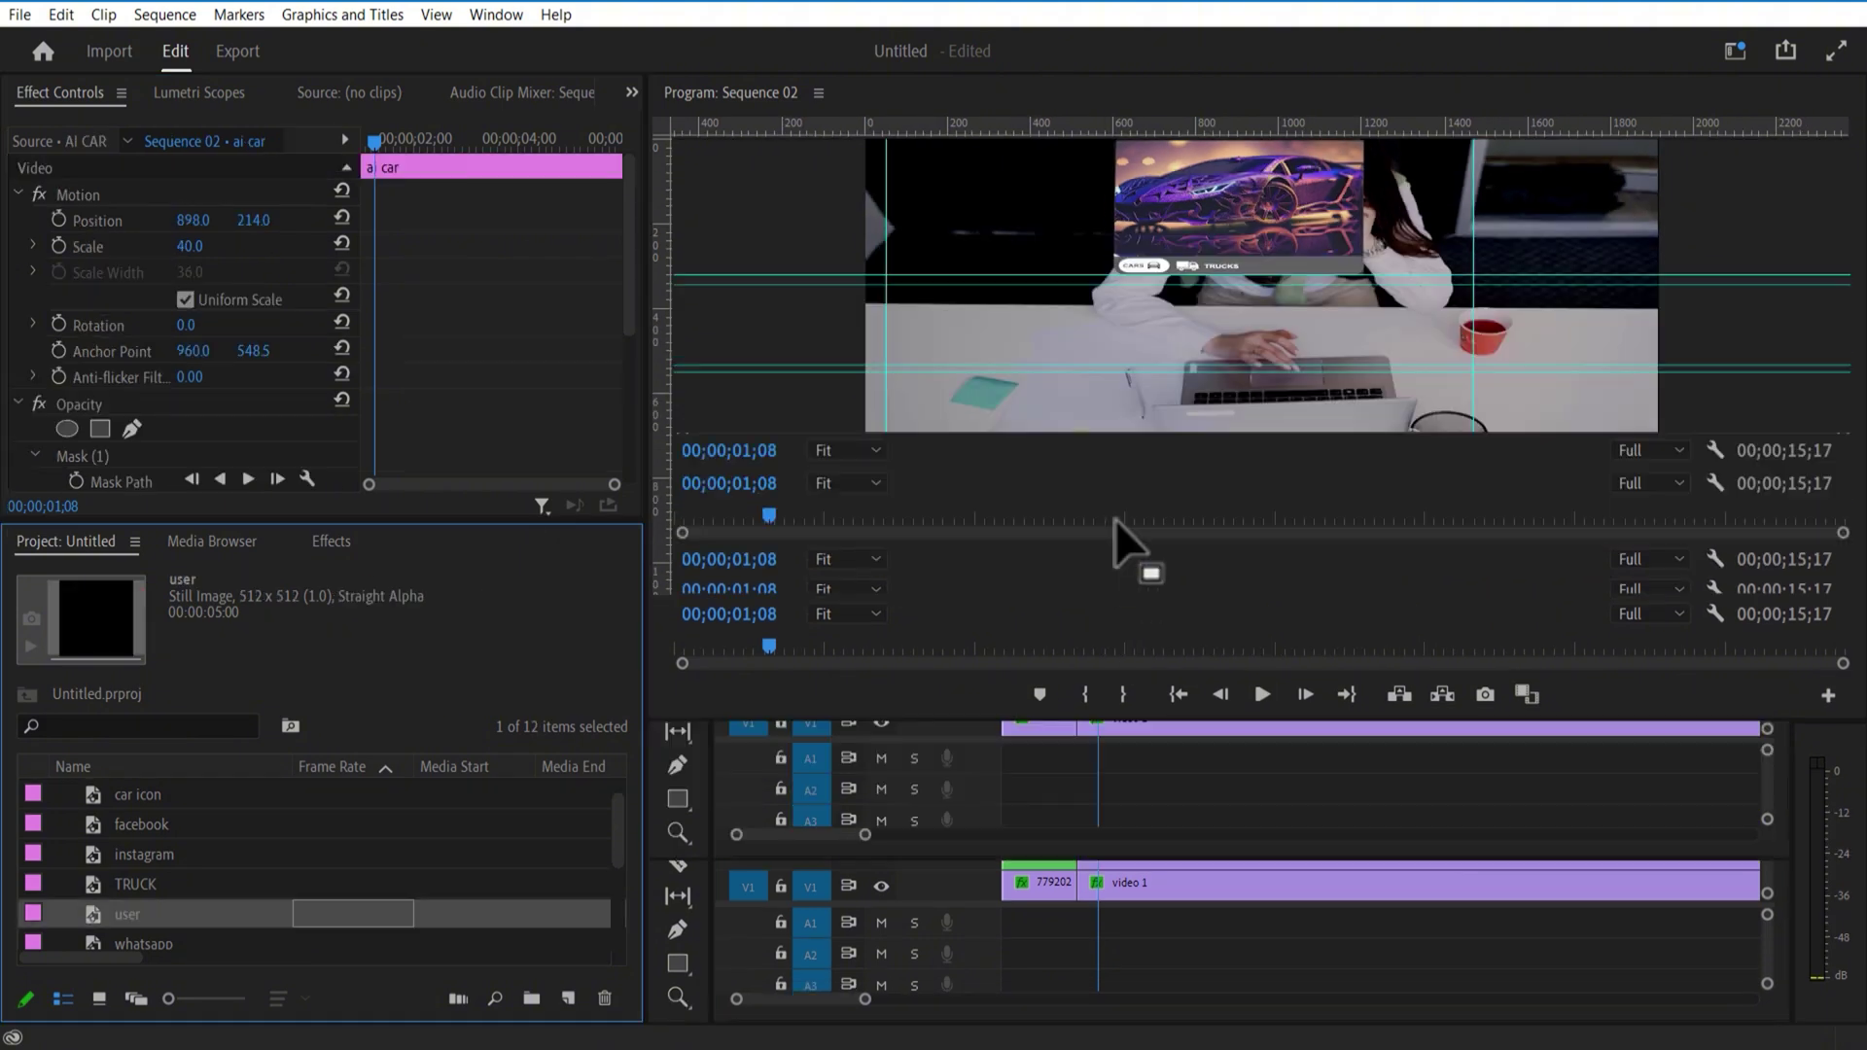
Step: Add the user icon above the ai car clip with Scale 8 and Position 1167, 38, placing it on track V9
drag(1116, 542, 1117, 366)
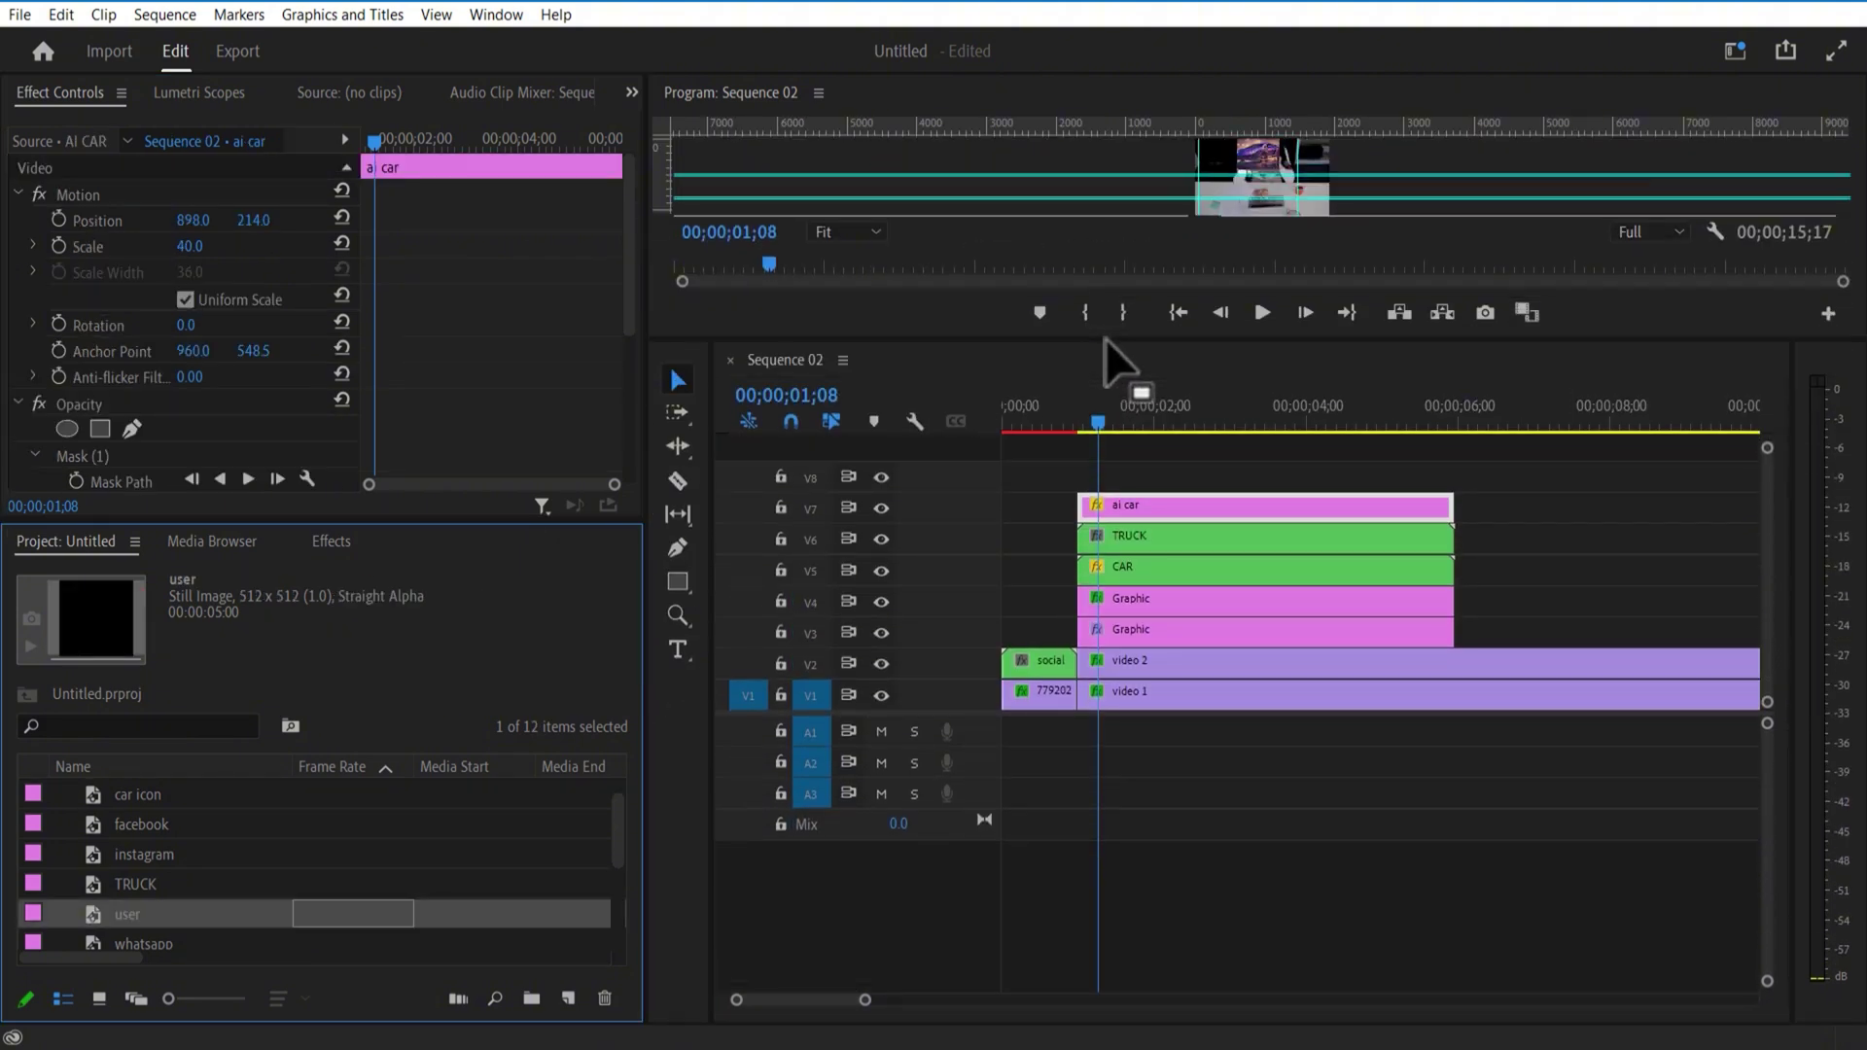
drag(719, 826, 1109, 481)
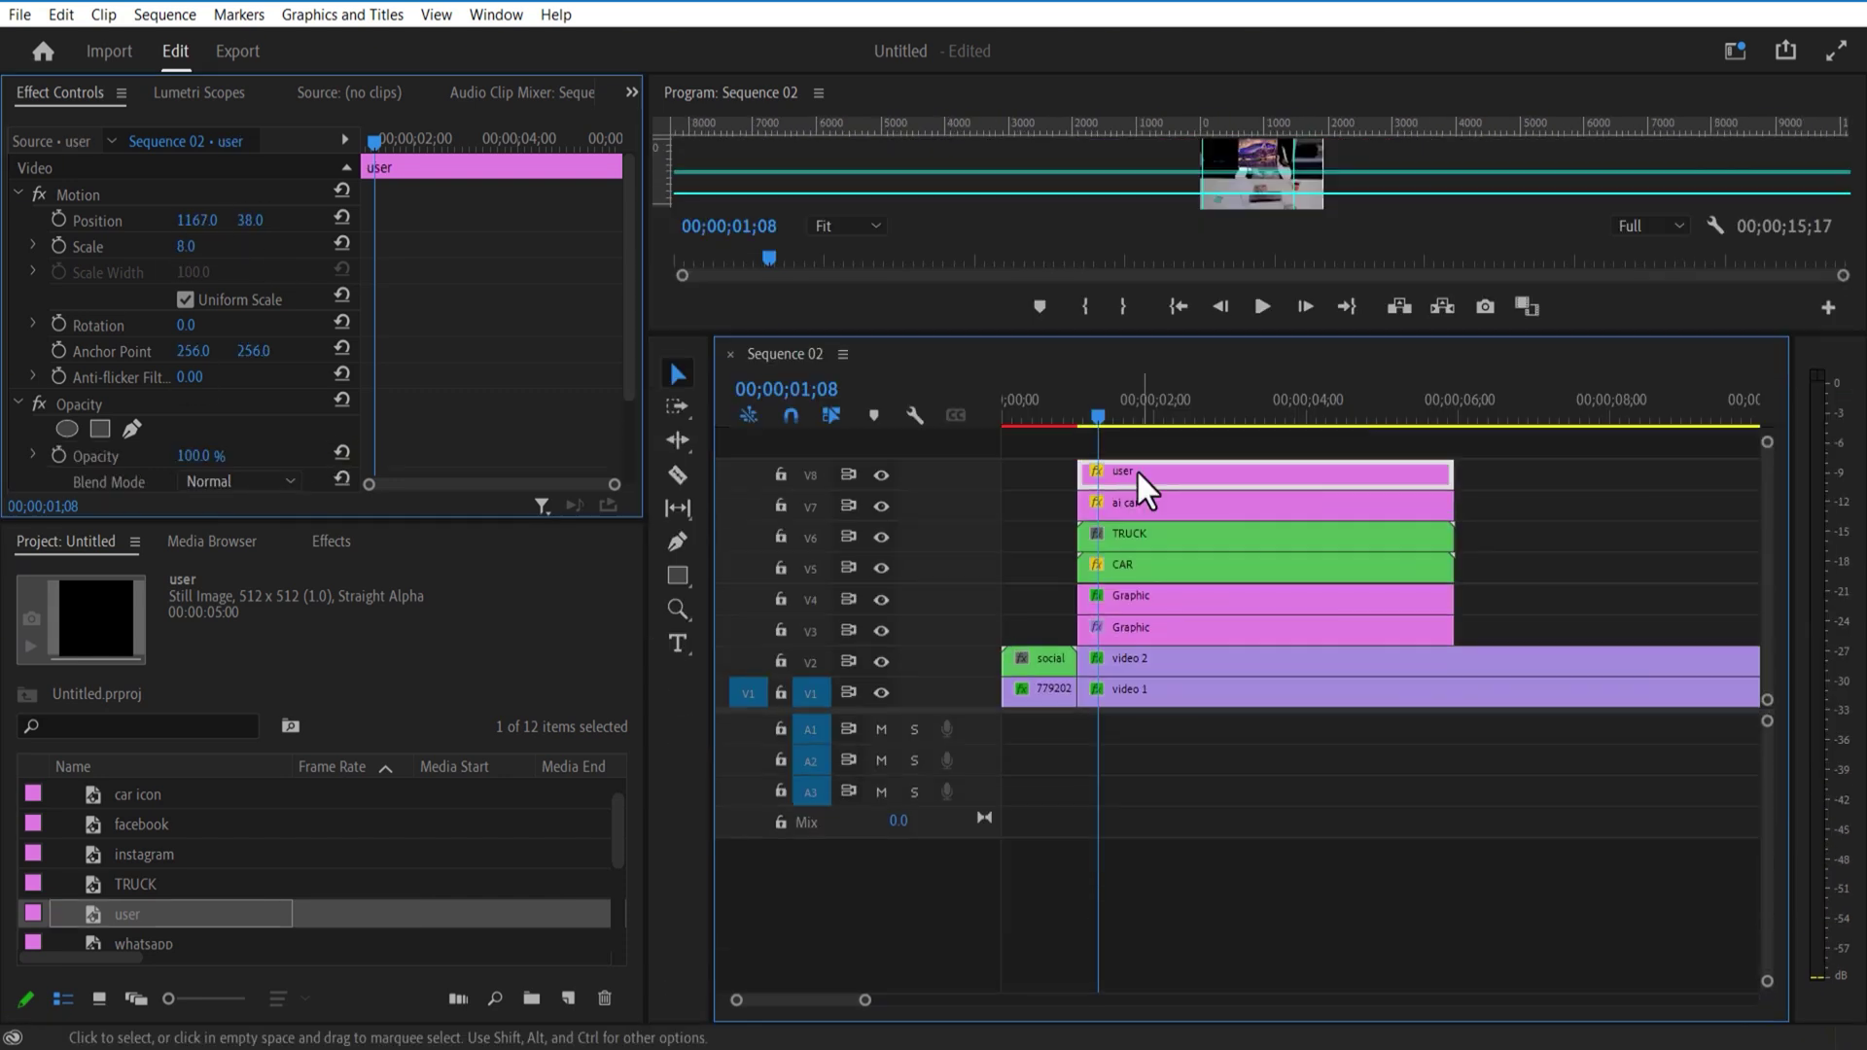
drag(1136, 468, 1140, 450)
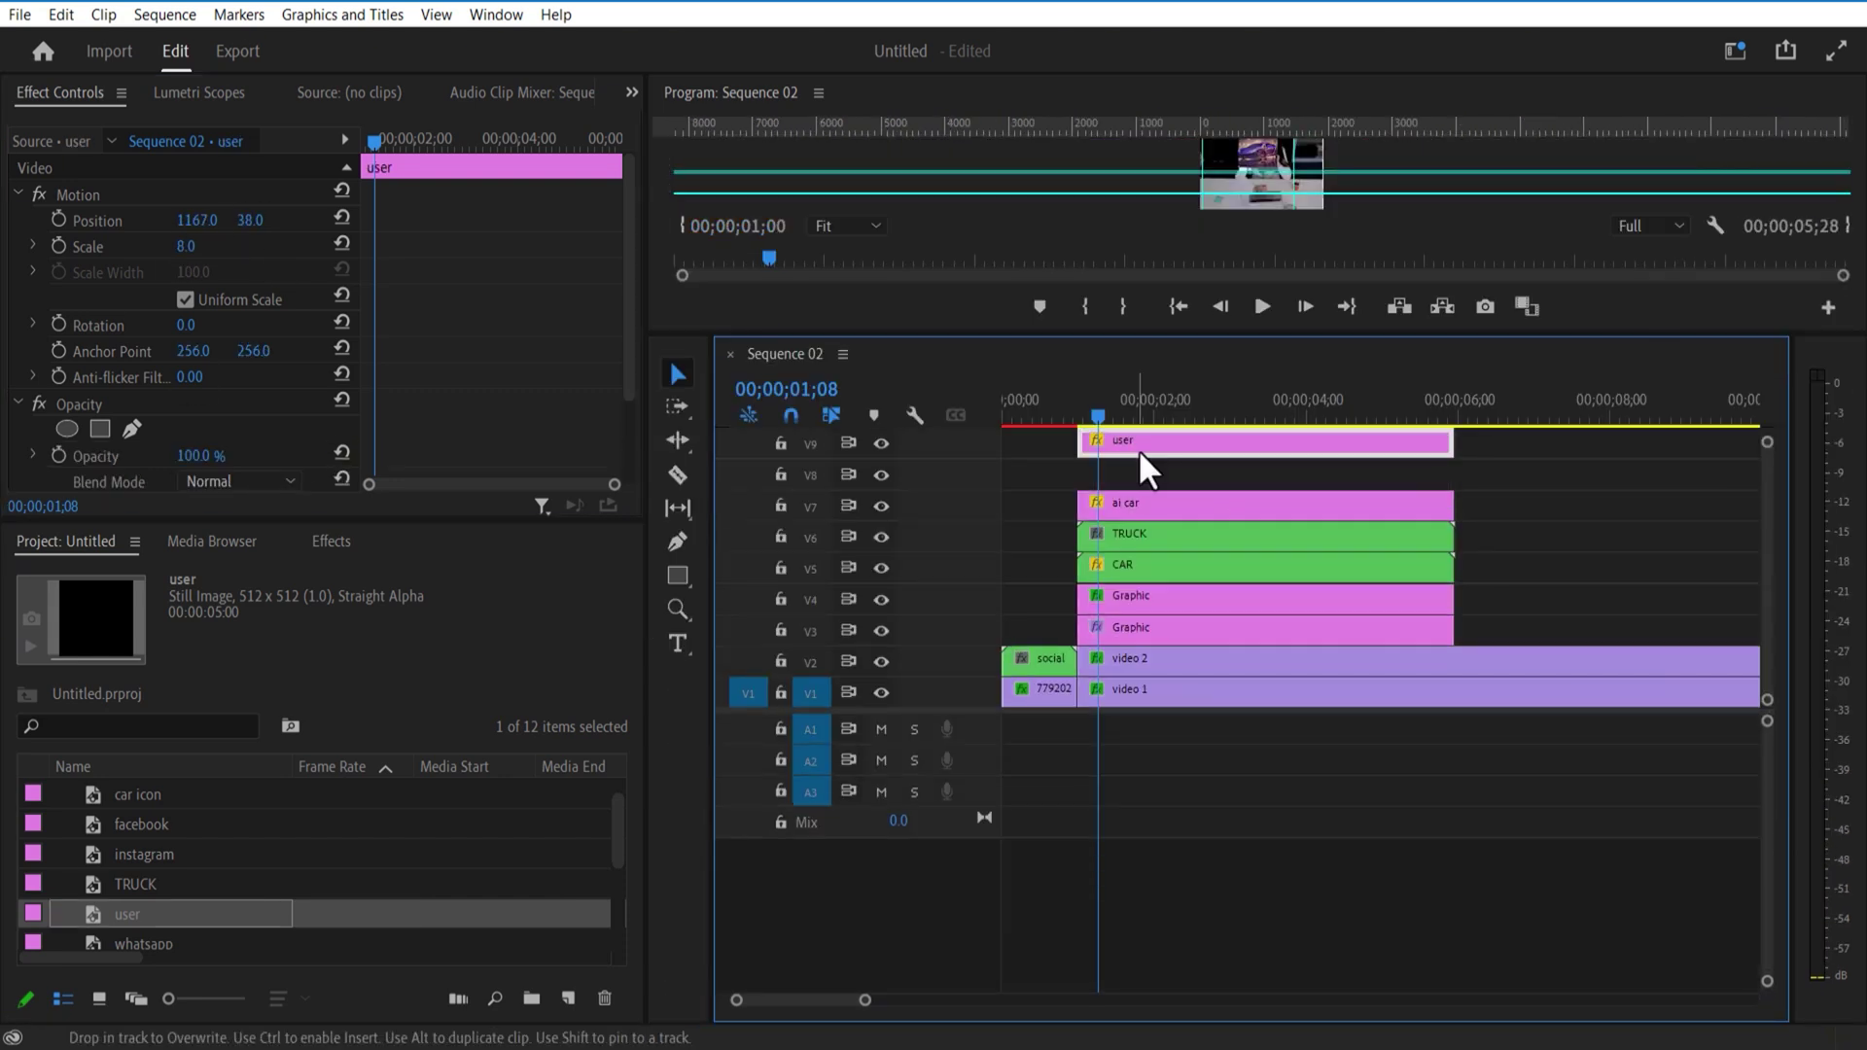
Step: Draw a white rectangle about 106 by 52 over the car image, just below and beside the user icon
click(680, 575)
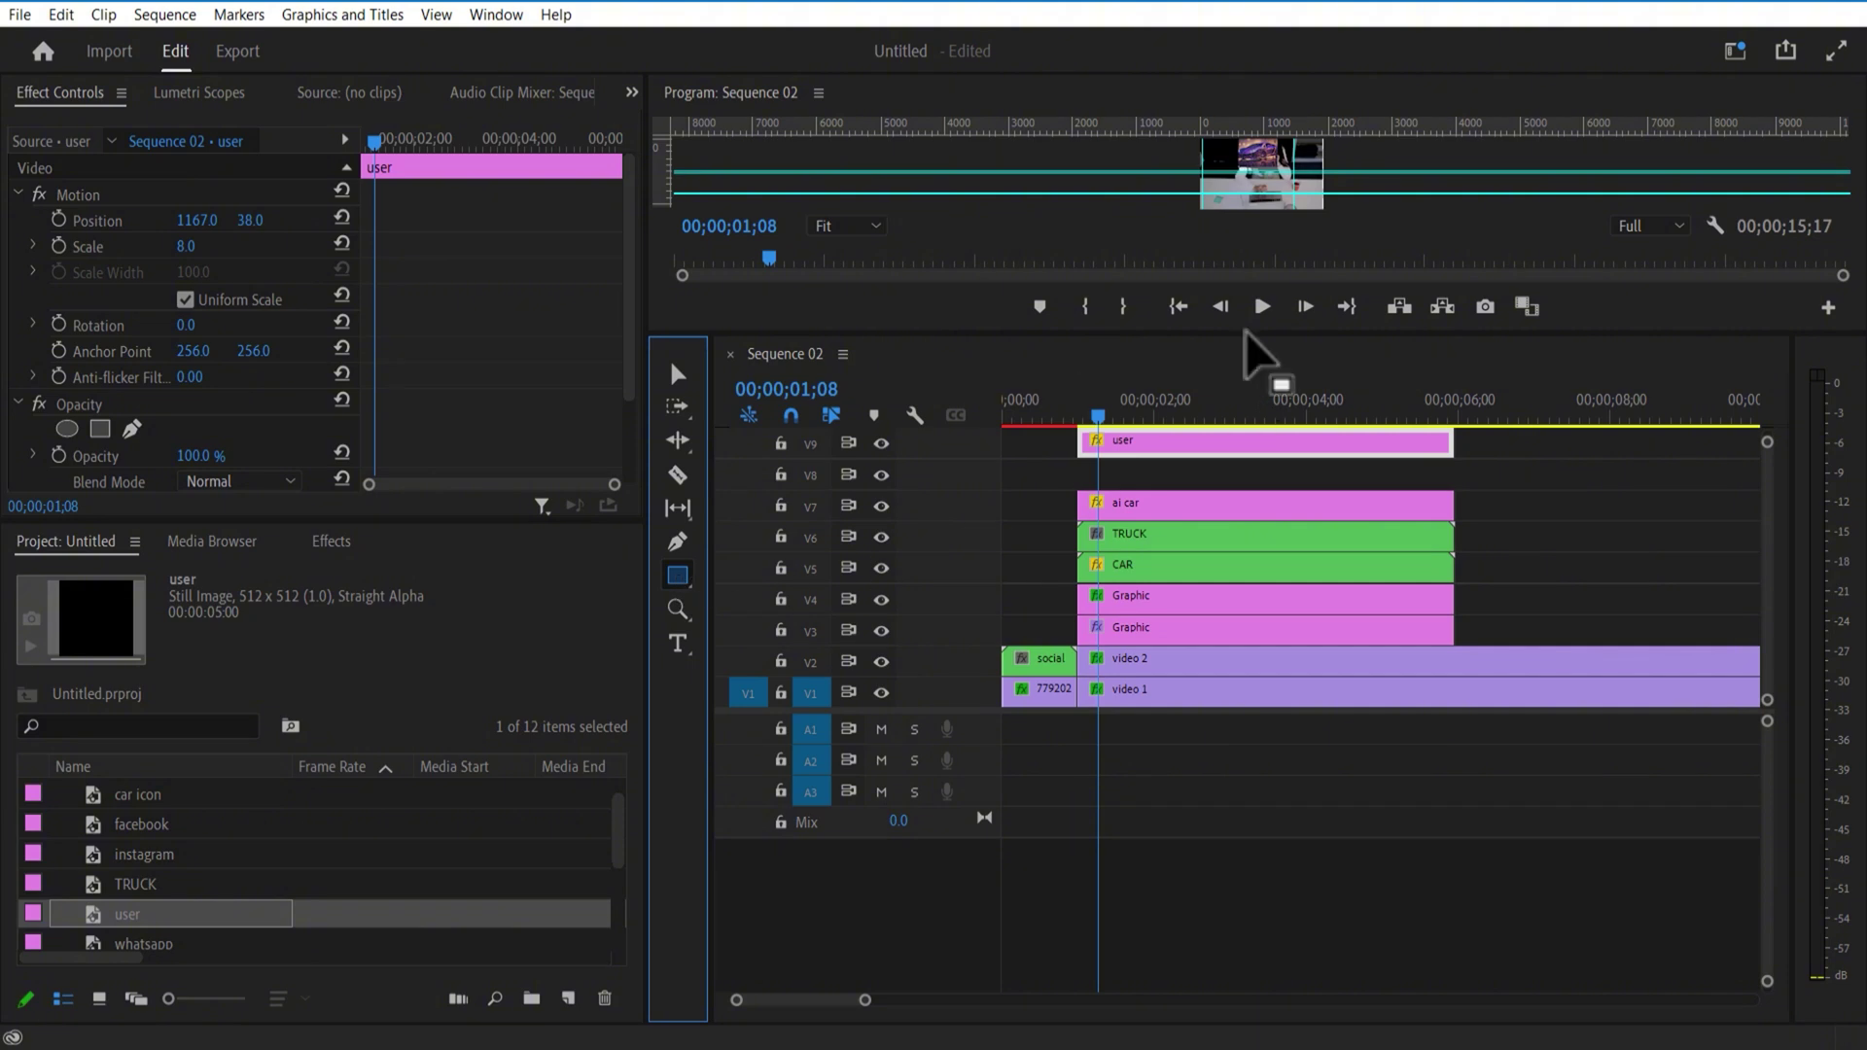
drag(1221, 333, 1222, 763)
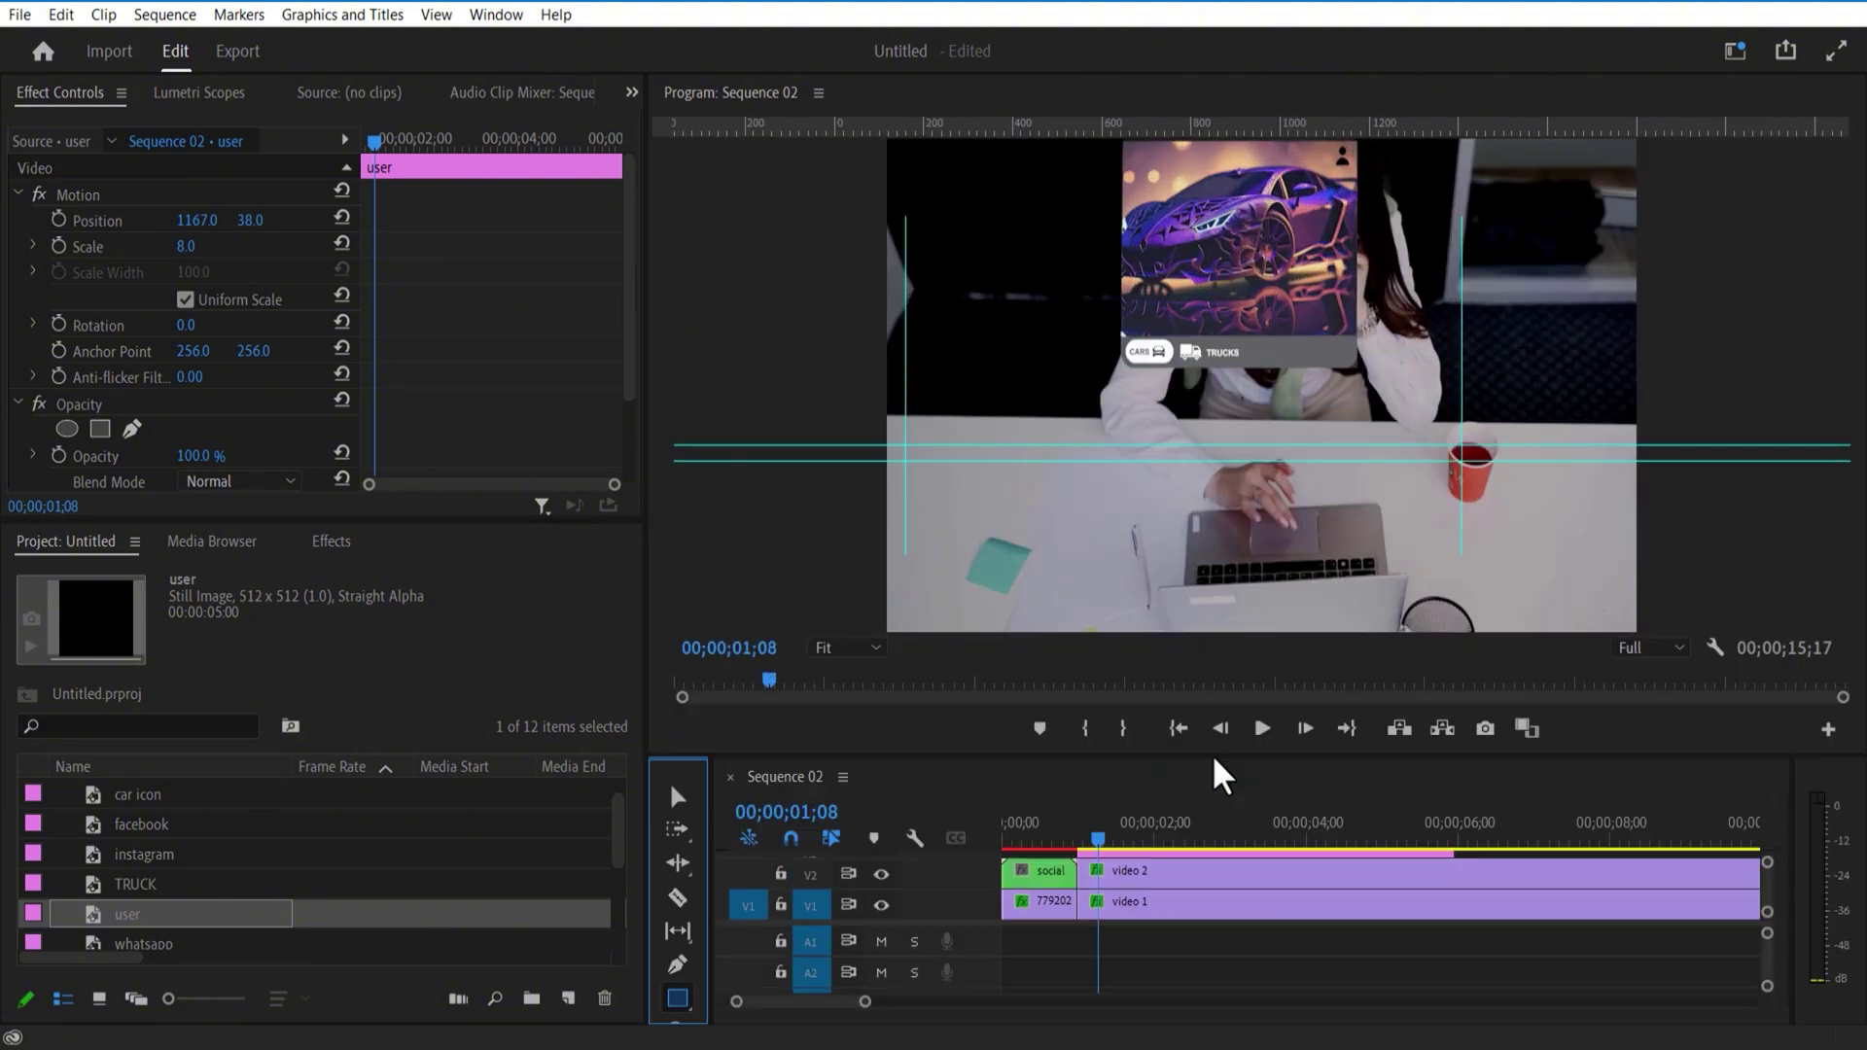
drag(1284, 172, 1325, 188)
key(v)
click(846, 649)
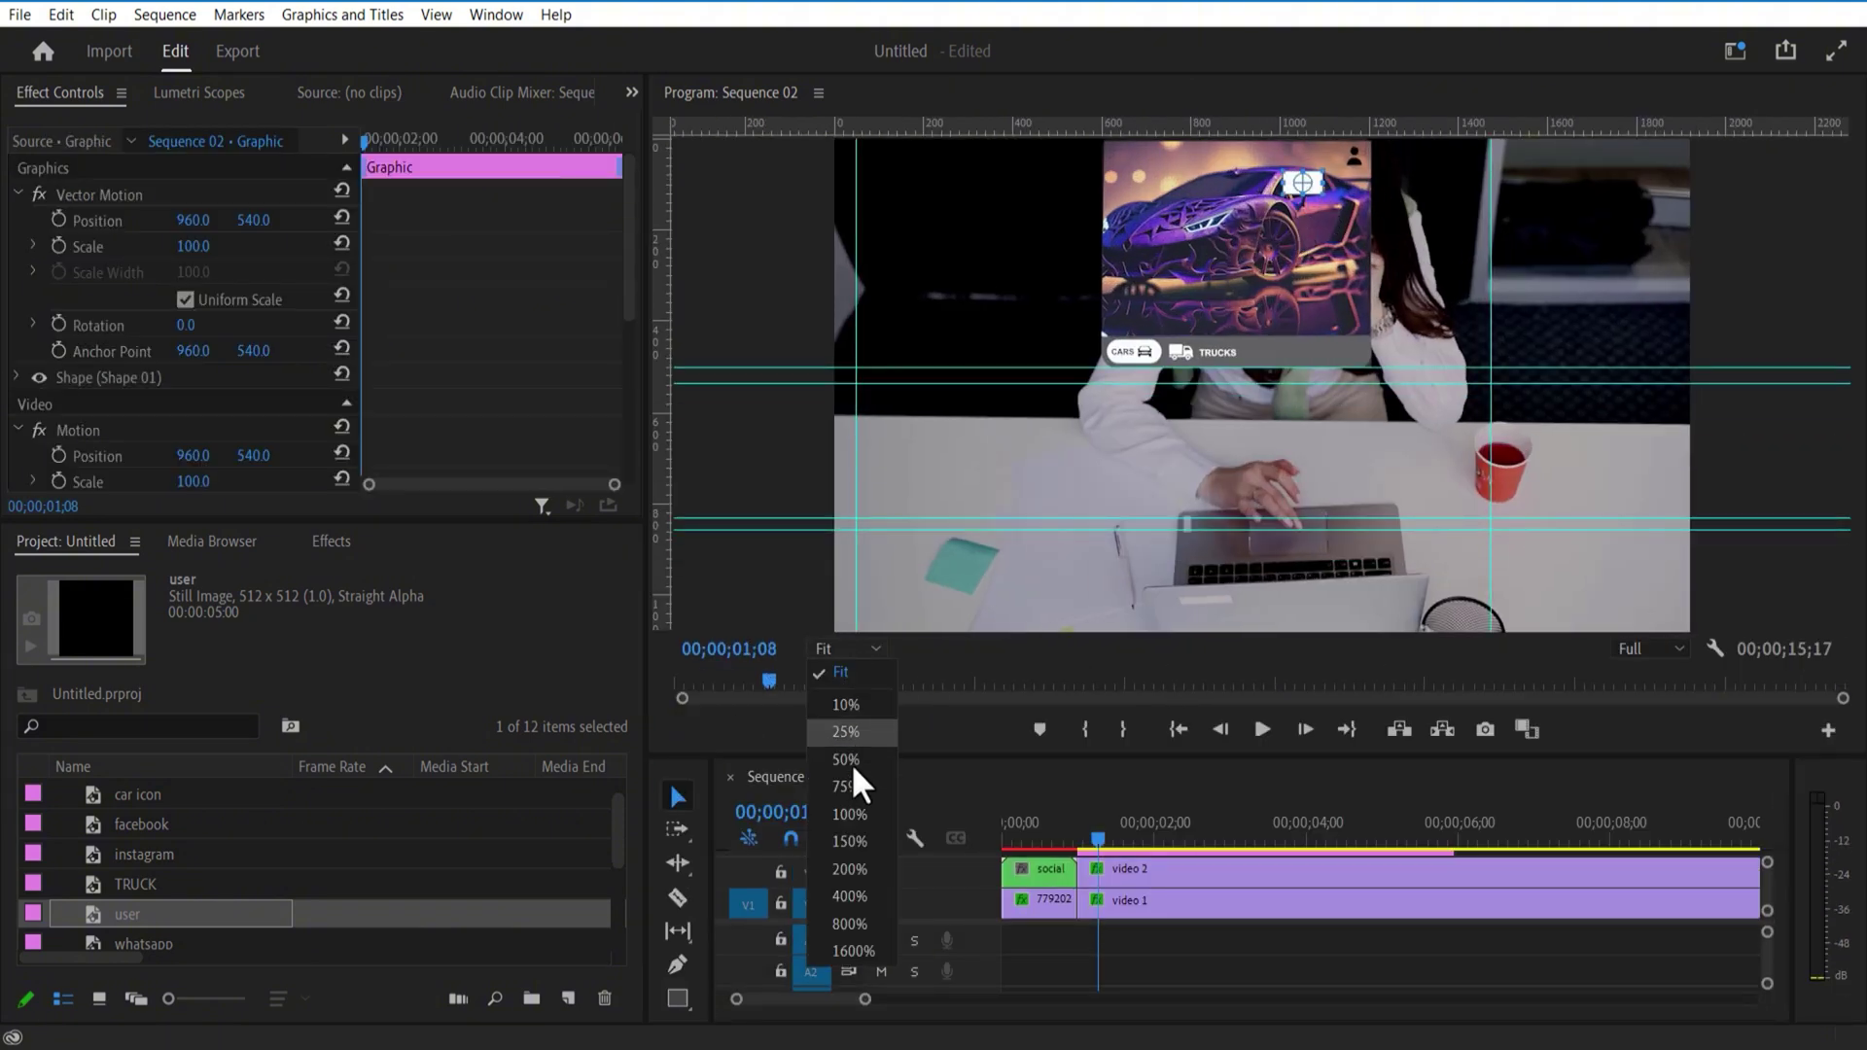
click(846, 815)
scroll(1216, 369, up, 5)
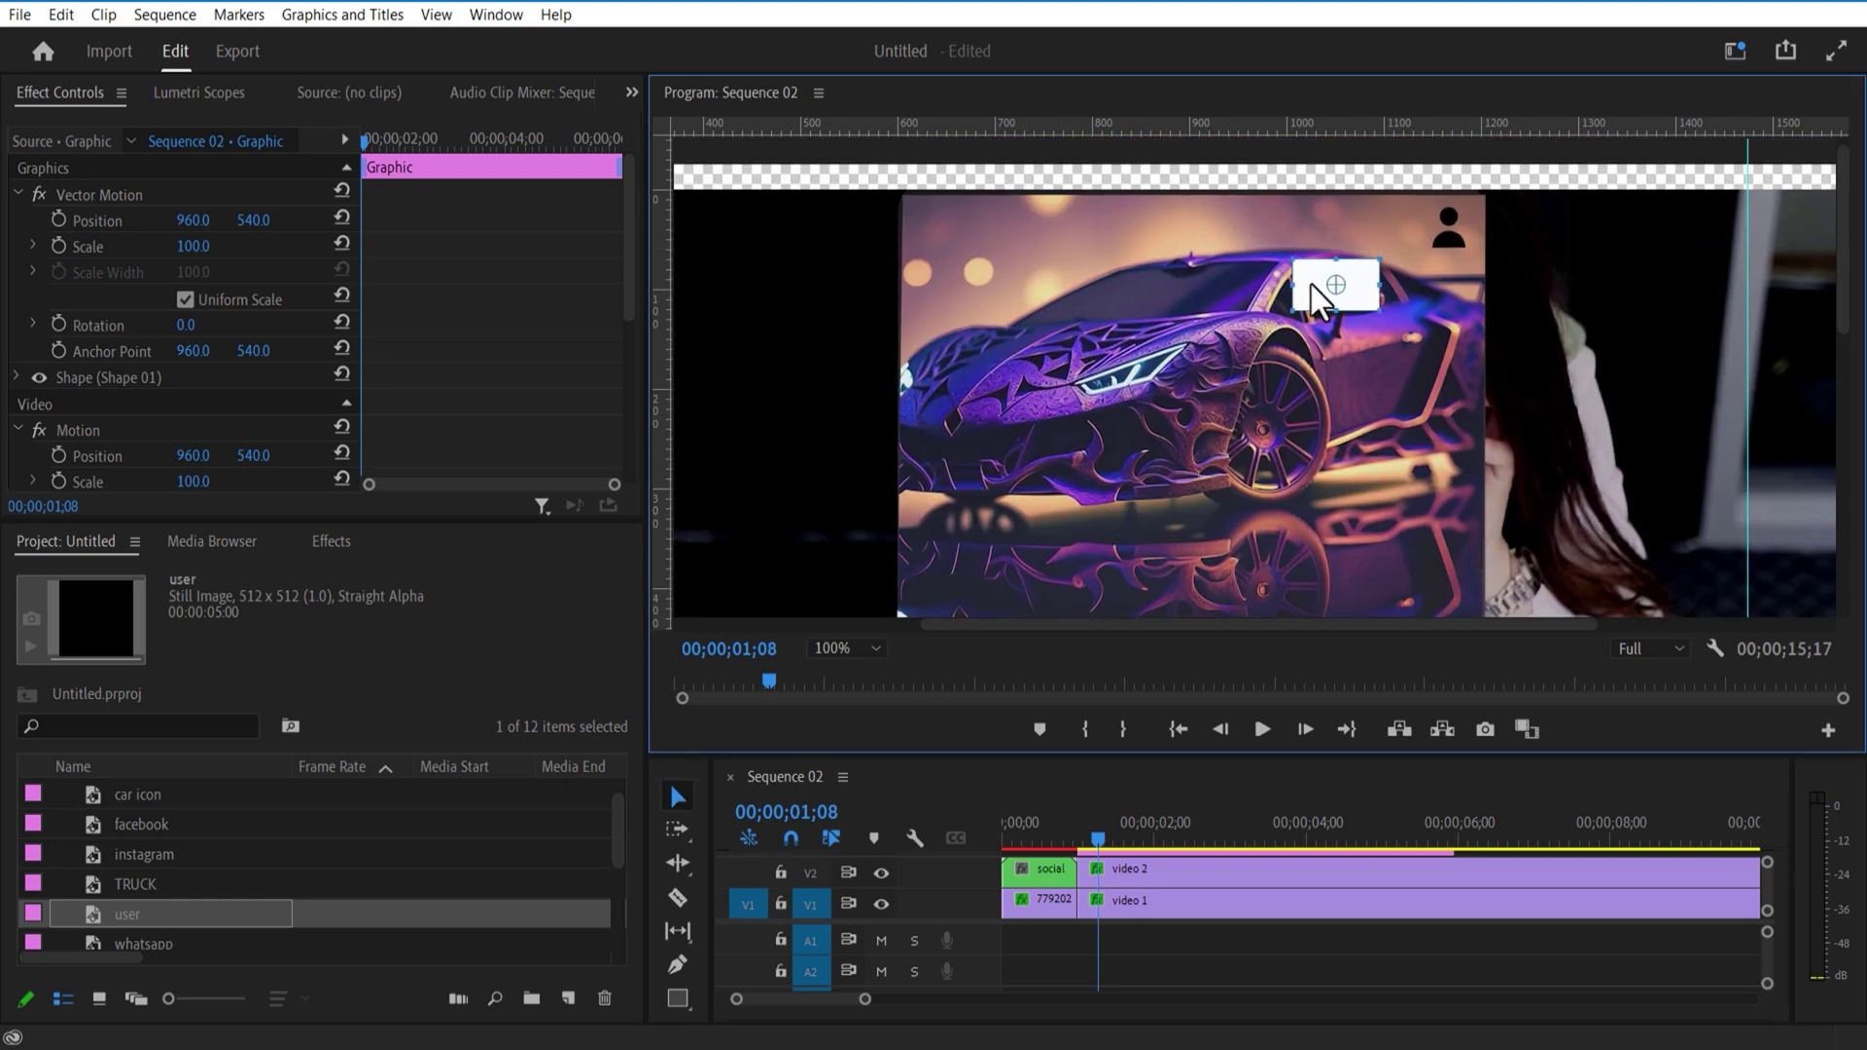
drag(1255, 289, 1277, 289)
Step: Round the rectangle's corners to 100 and change its fill from white to a dark neutral grey
click(496, 15)
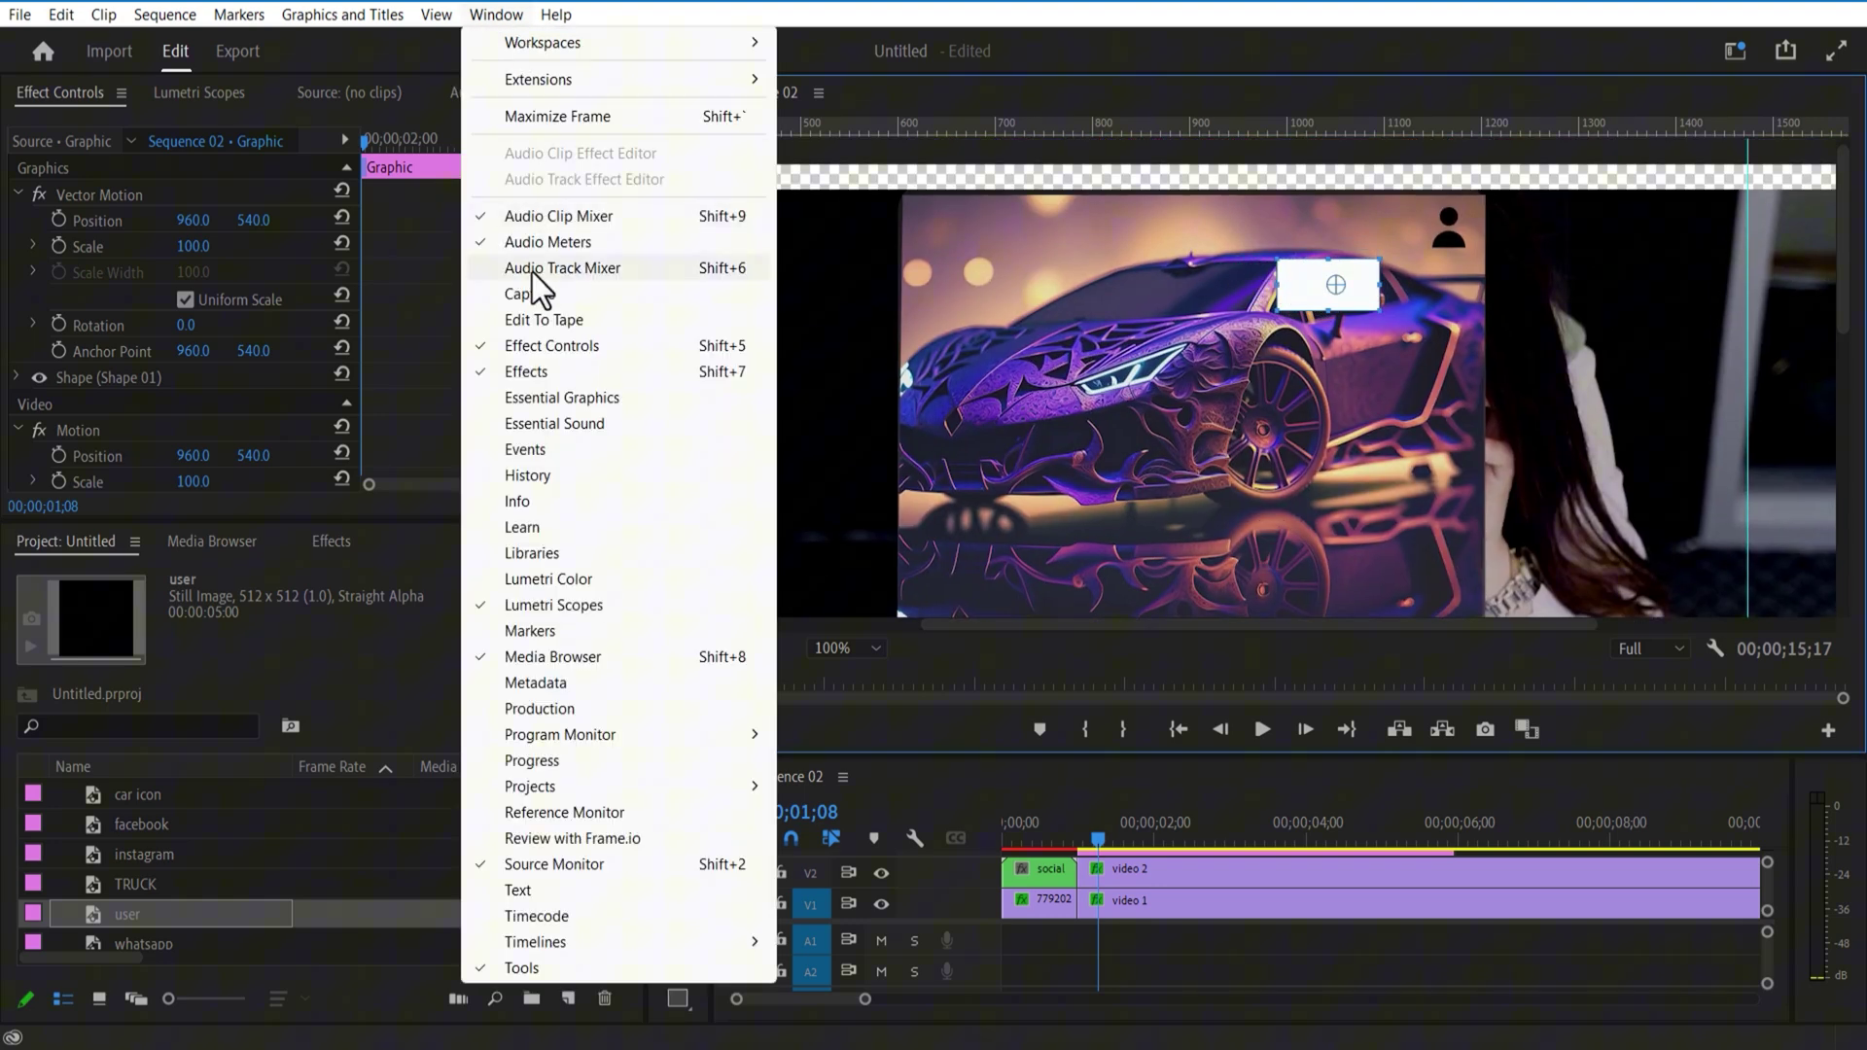
click(541, 412)
drag(479, 692, 525, 690)
click(302, 823)
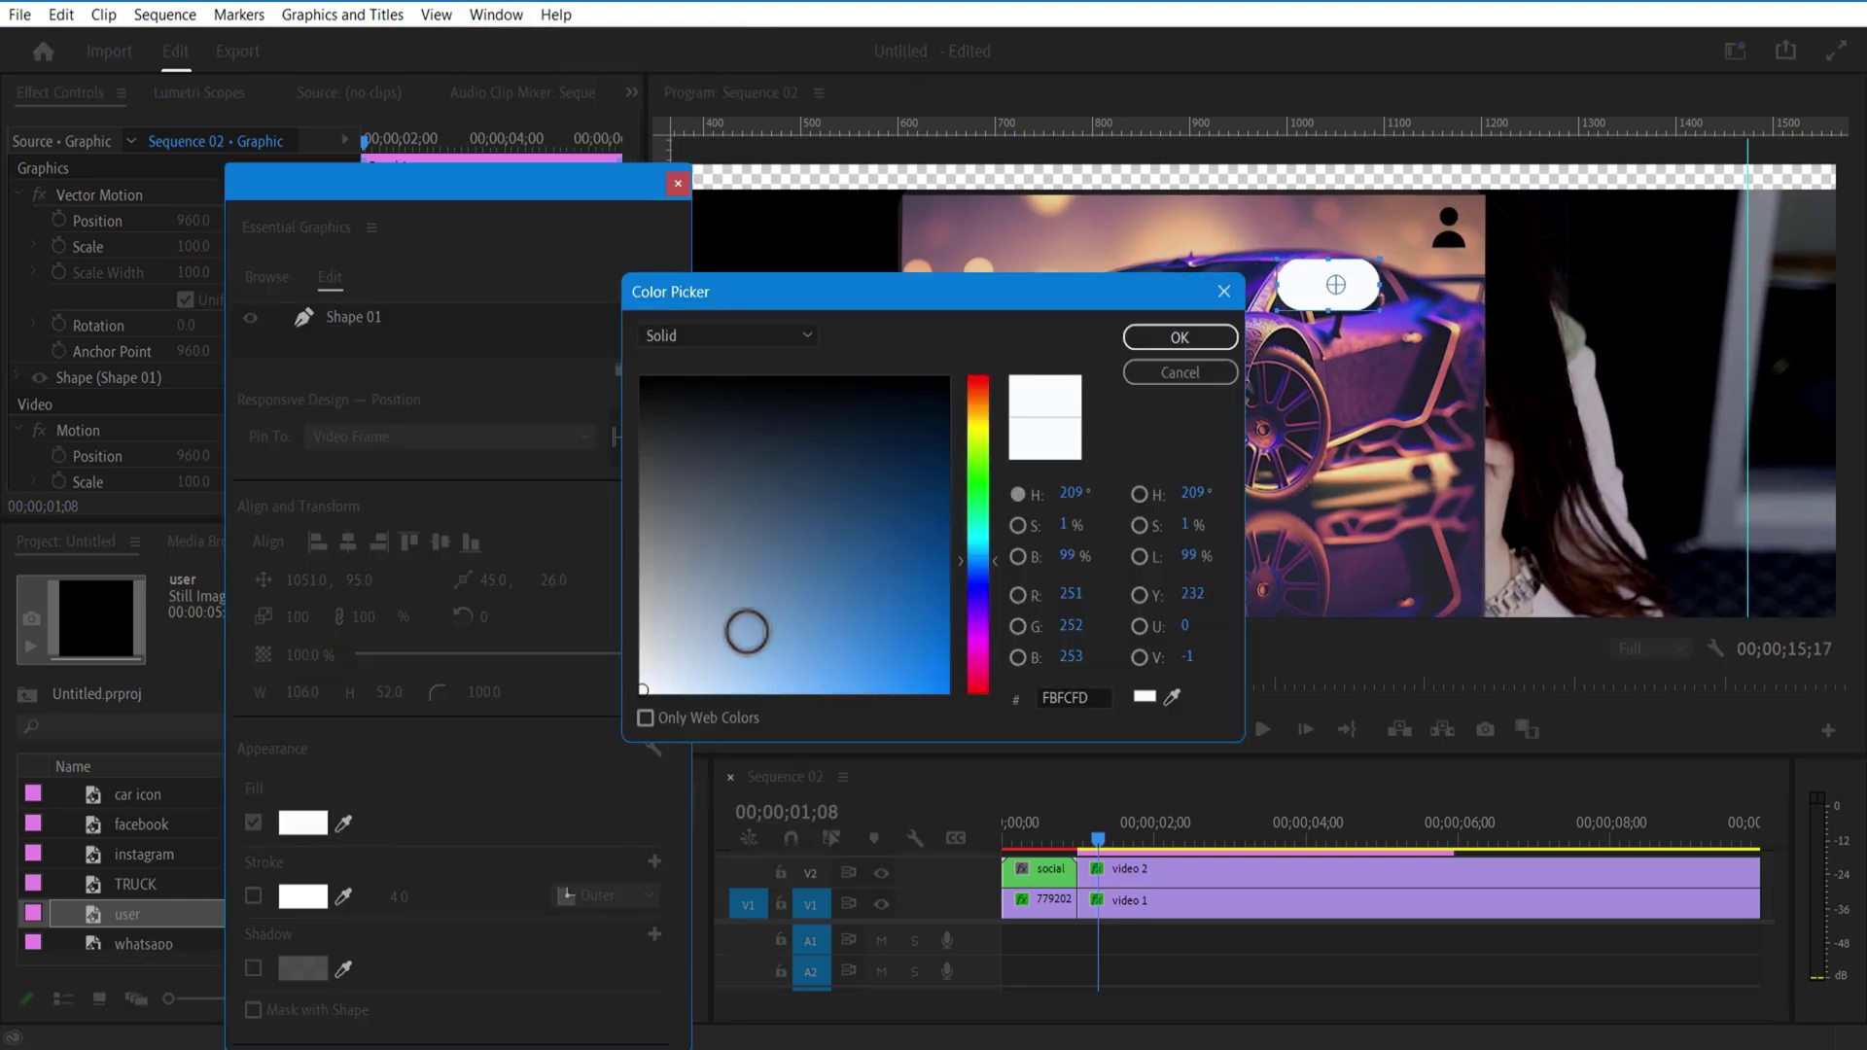
click(644, 422)
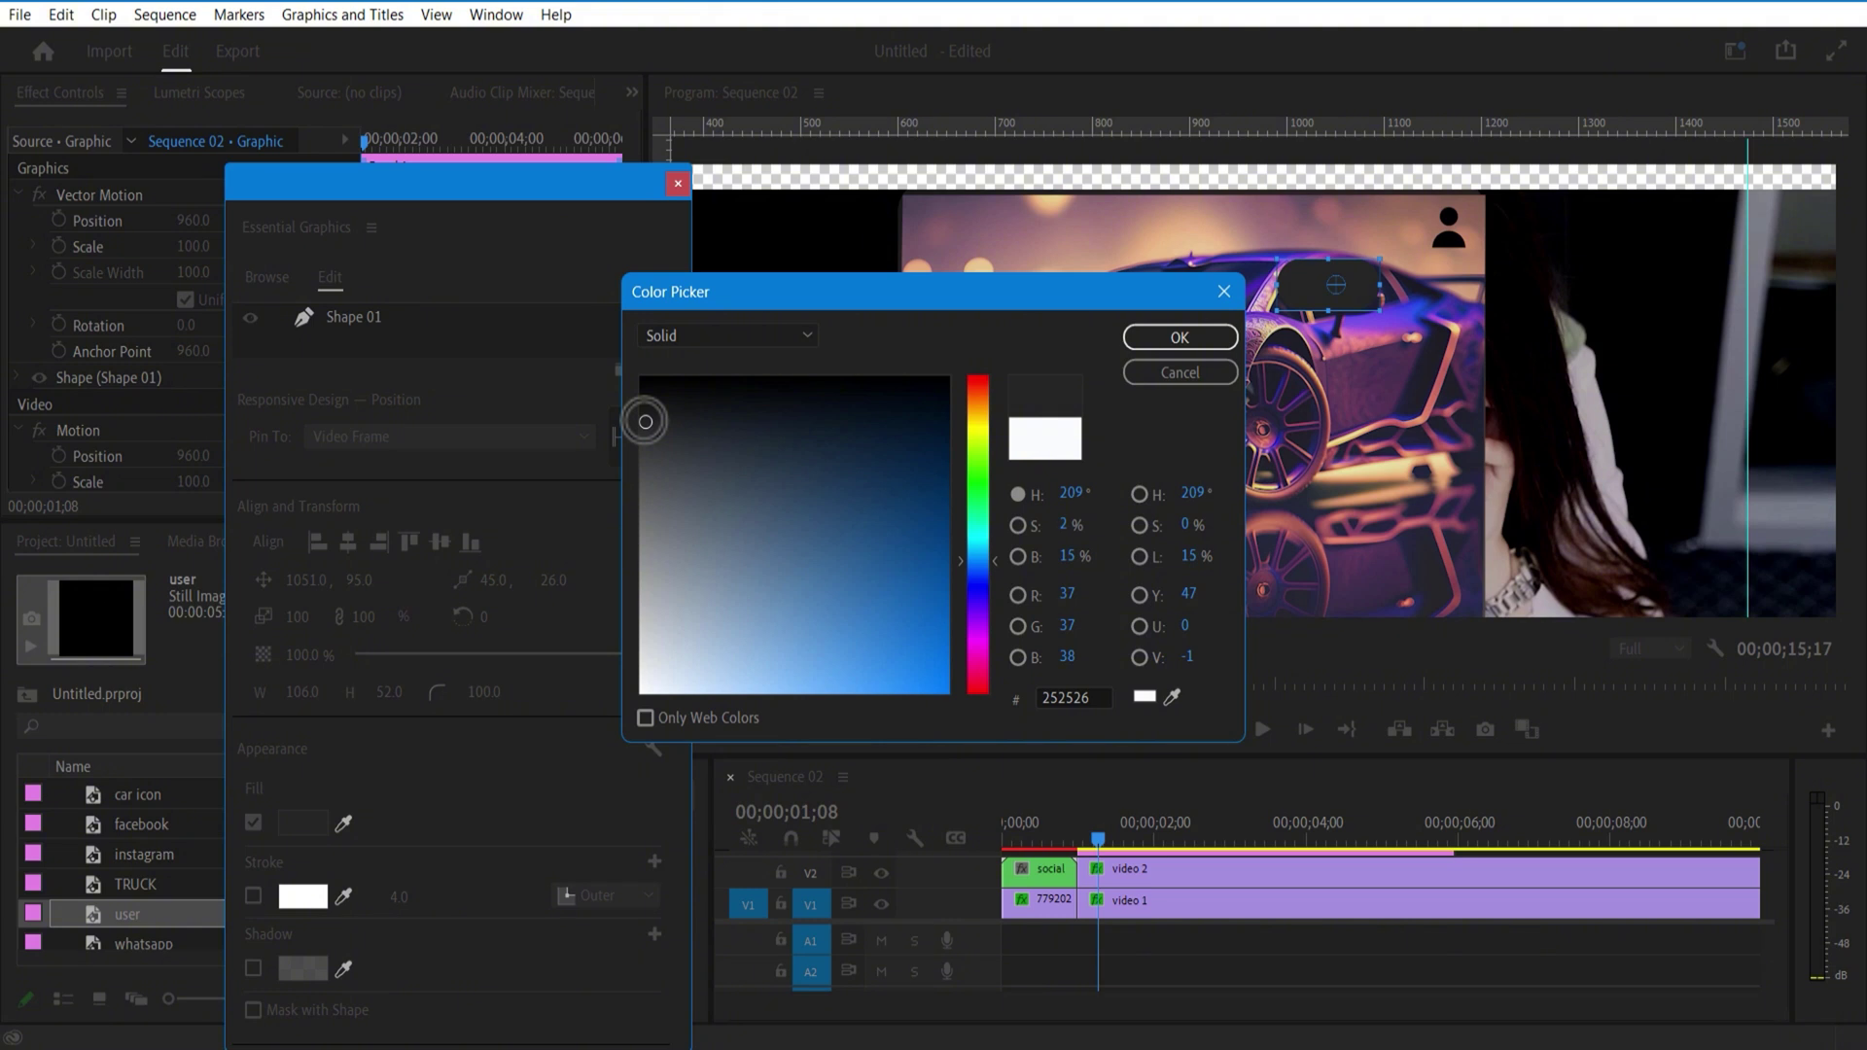
click(643, 467)
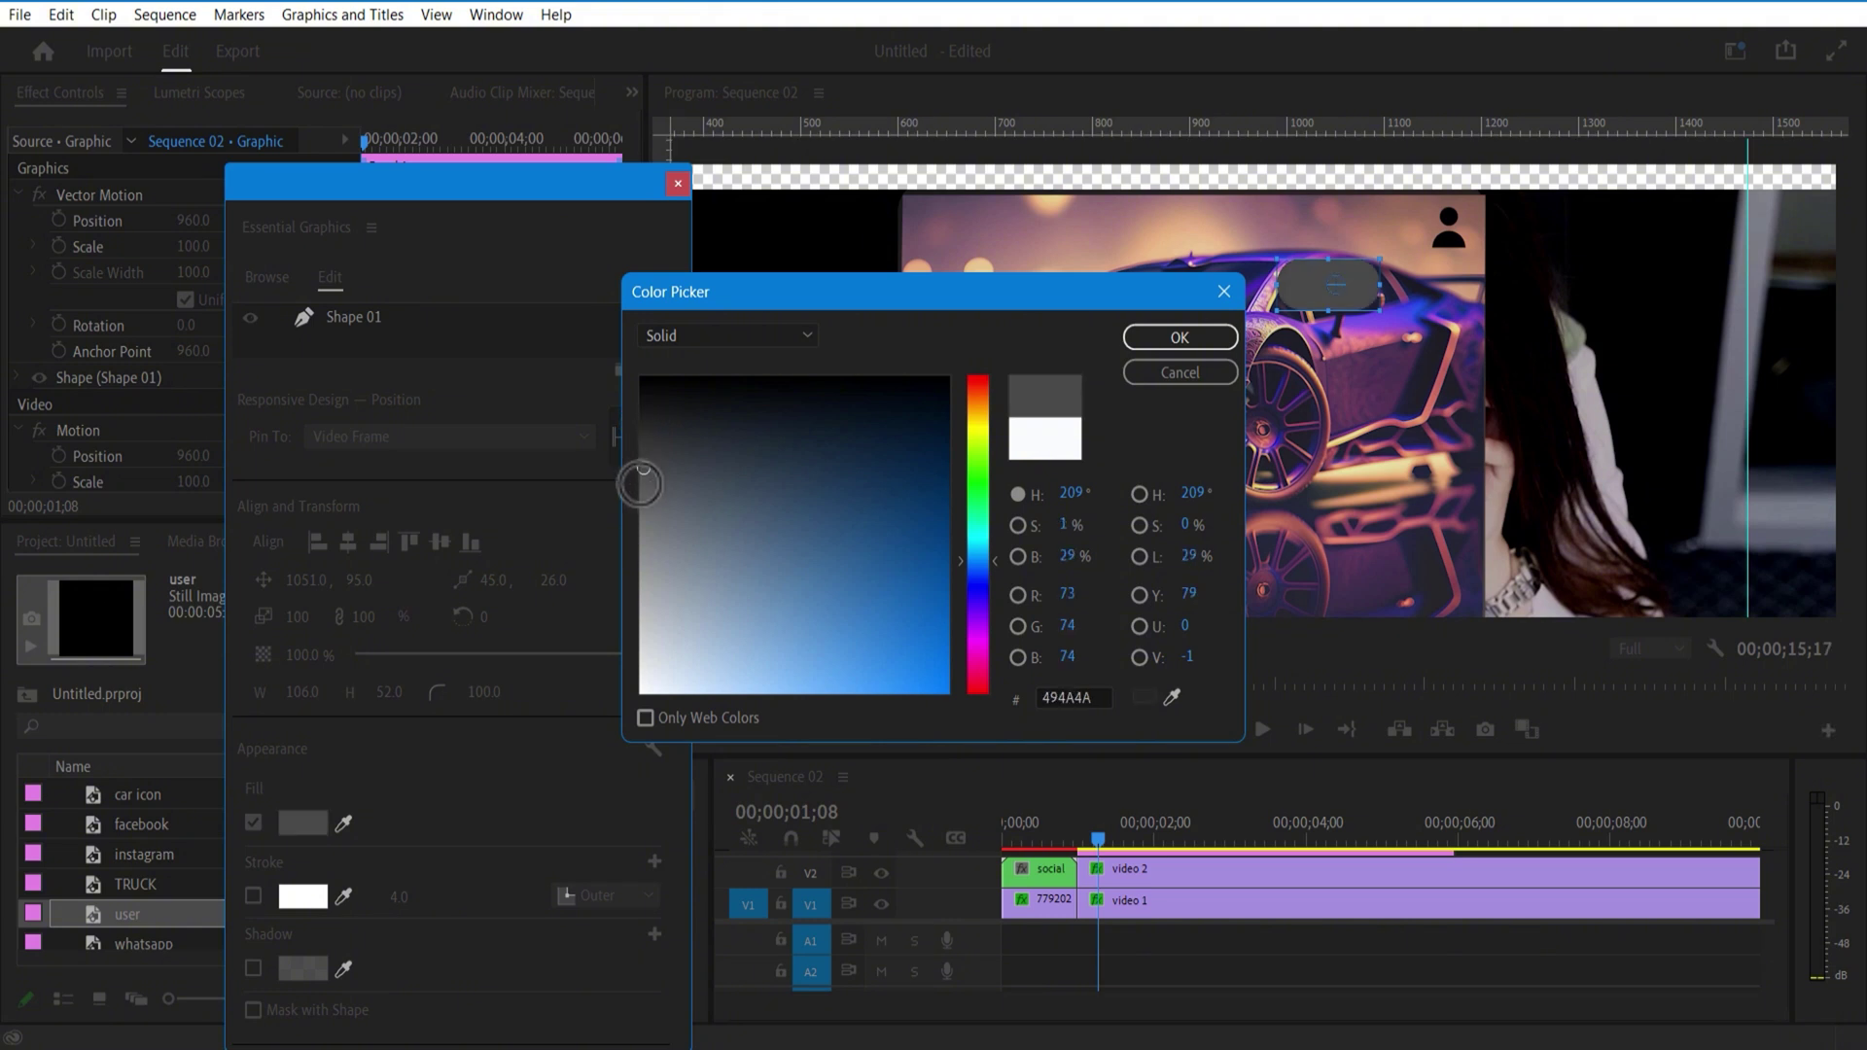
drag(643, 469, 641, 484)
click(1143, 335)
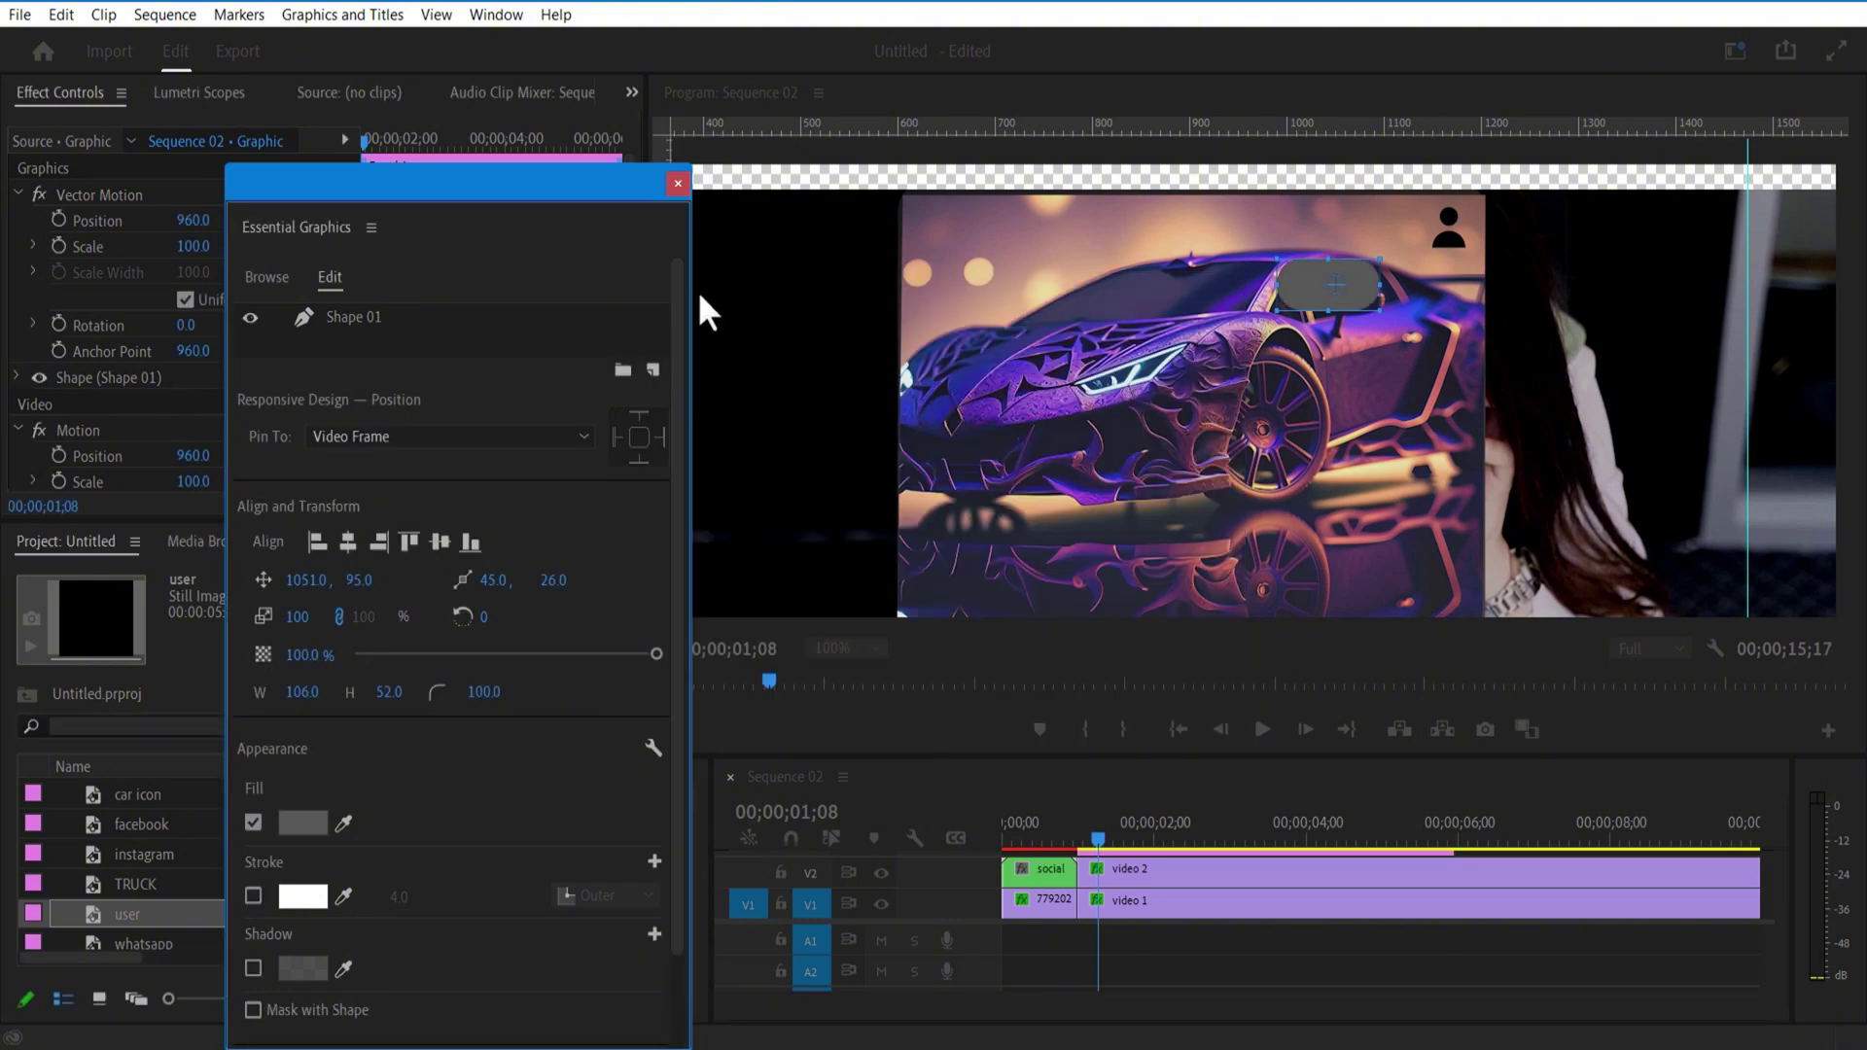
click(678, 183)
Step: Move the grey pill onto the user icon and put its Graphic clip on V8, between the ai car and user clips
drag(1329, 283, 1435, 224)
drag(1325, 754, 1295, 288)
drag(1153, 390, 1153, 453)
drag(1156, 454, 1143, 454)
Step: Resize the user icon to Scale 6 and set its Position to 1153, 38 inside the grey pill
click(1177, 422)
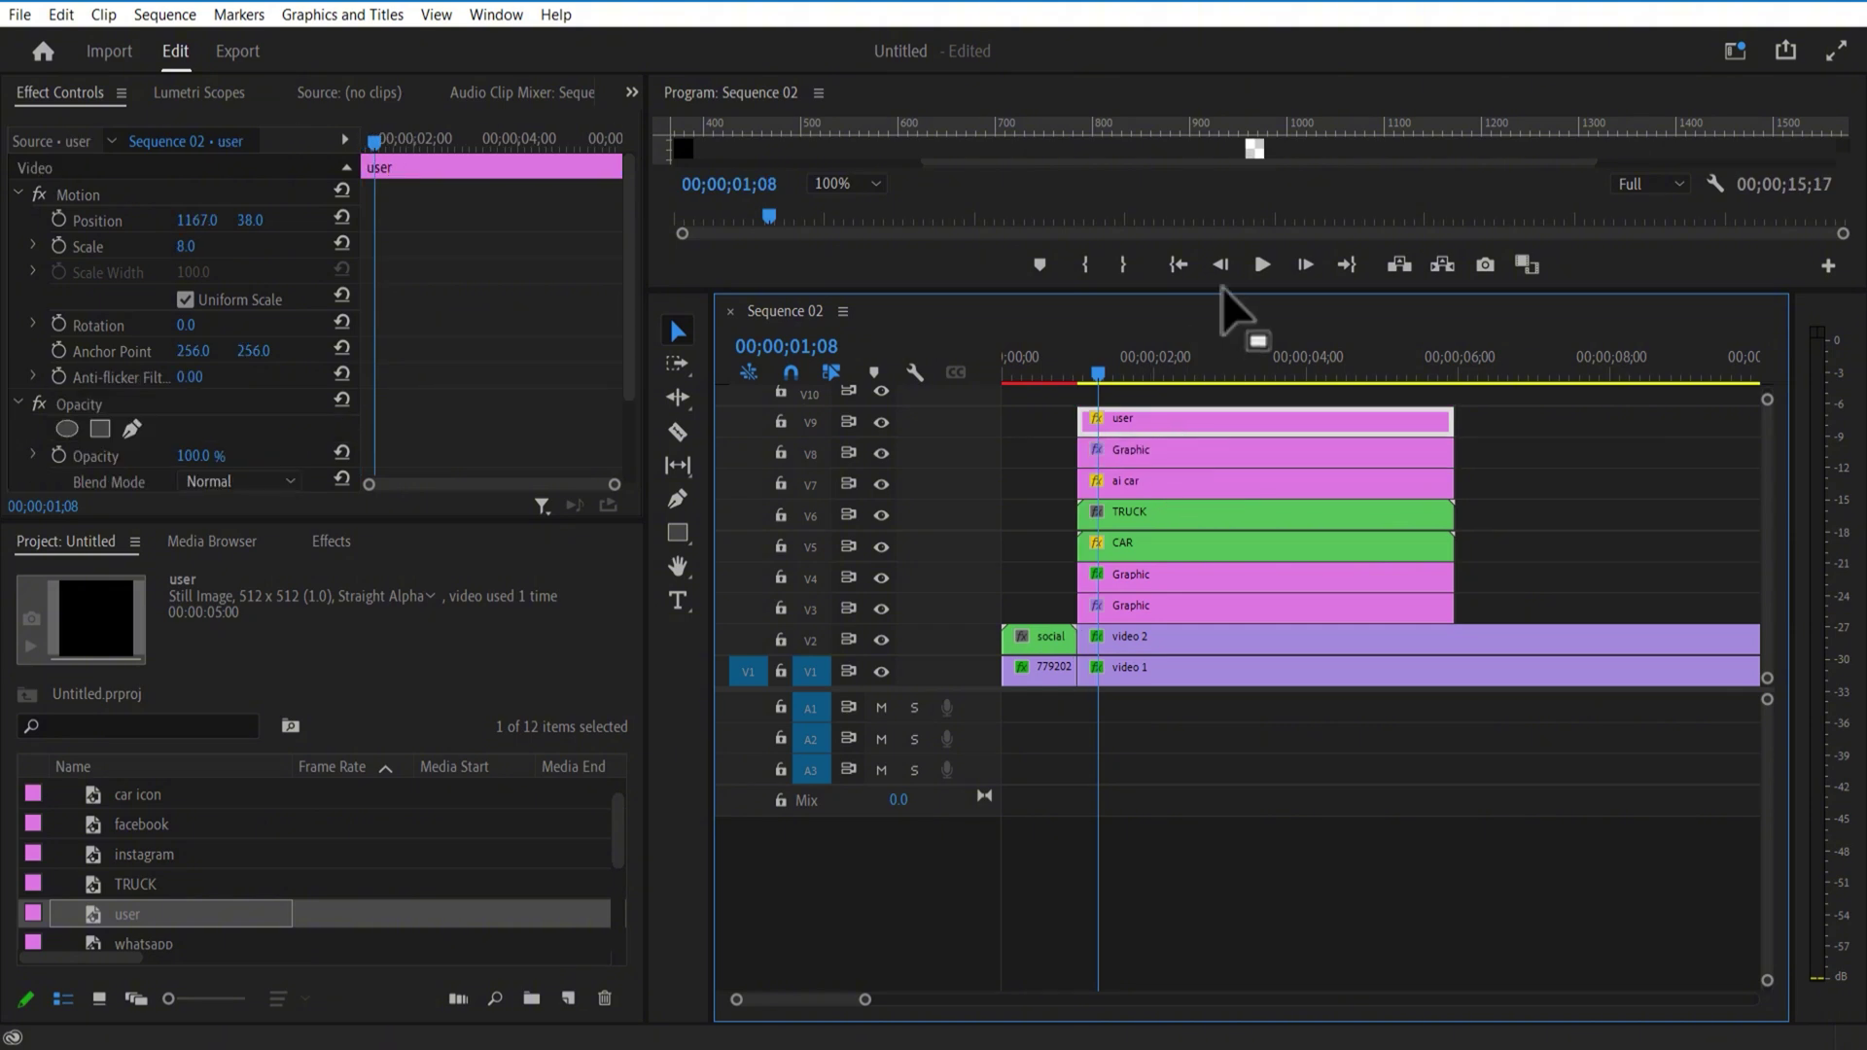
drag(1223, 290, 1237, 747)
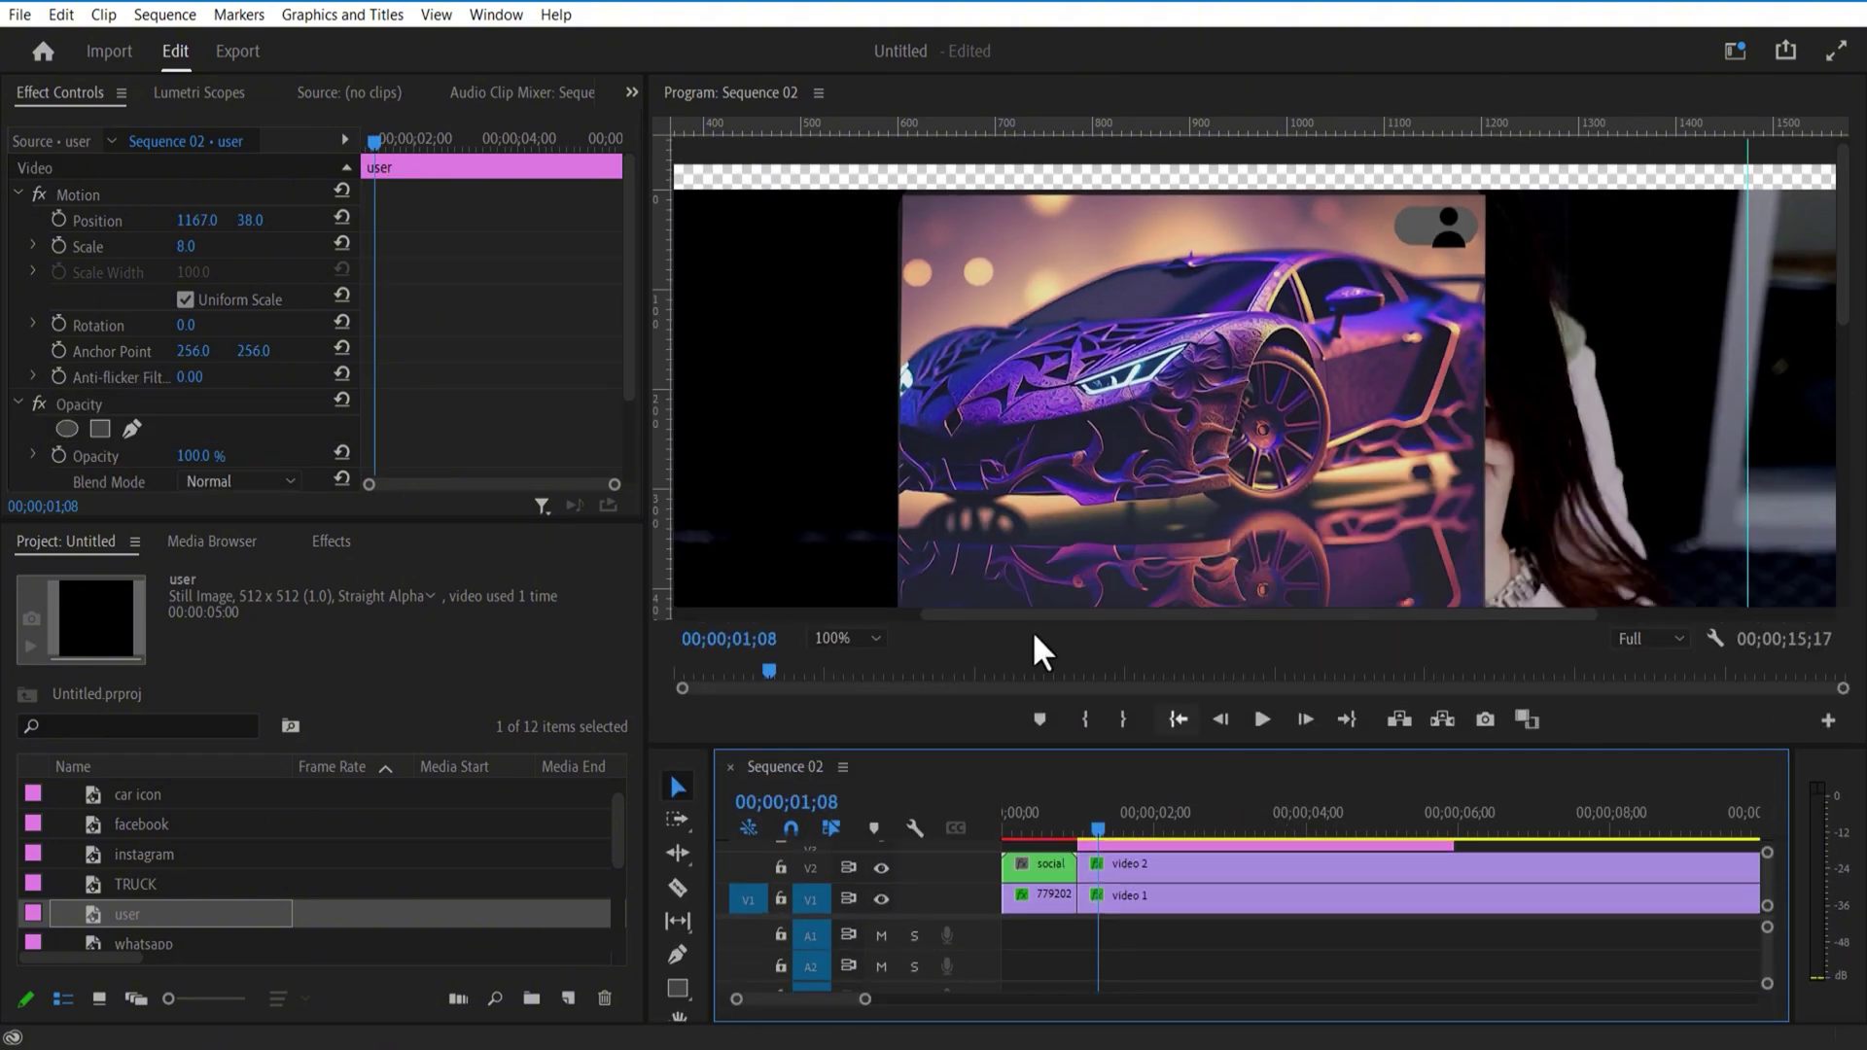
click(187, 247)
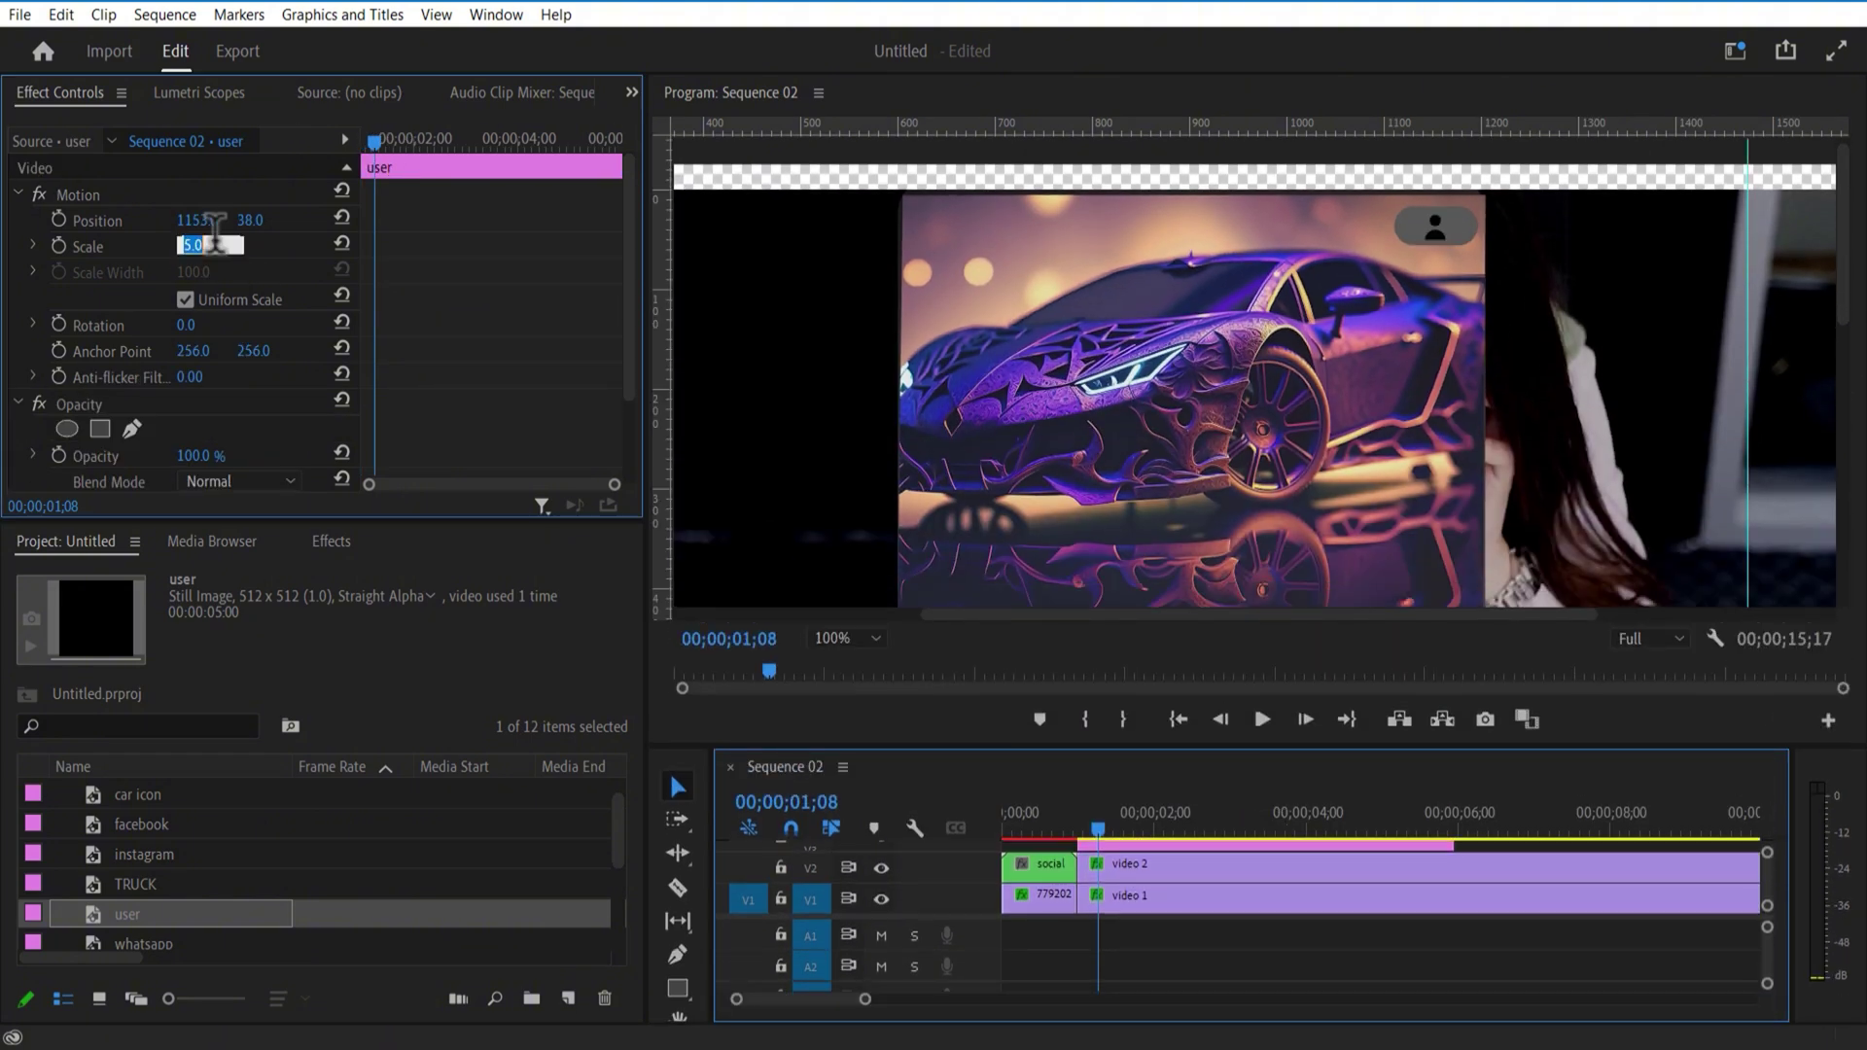
text(6)
key(Return)
Step: Apply the Tint effect to the user clip and map both black and white to white
scroll(617, 367, down, 2)
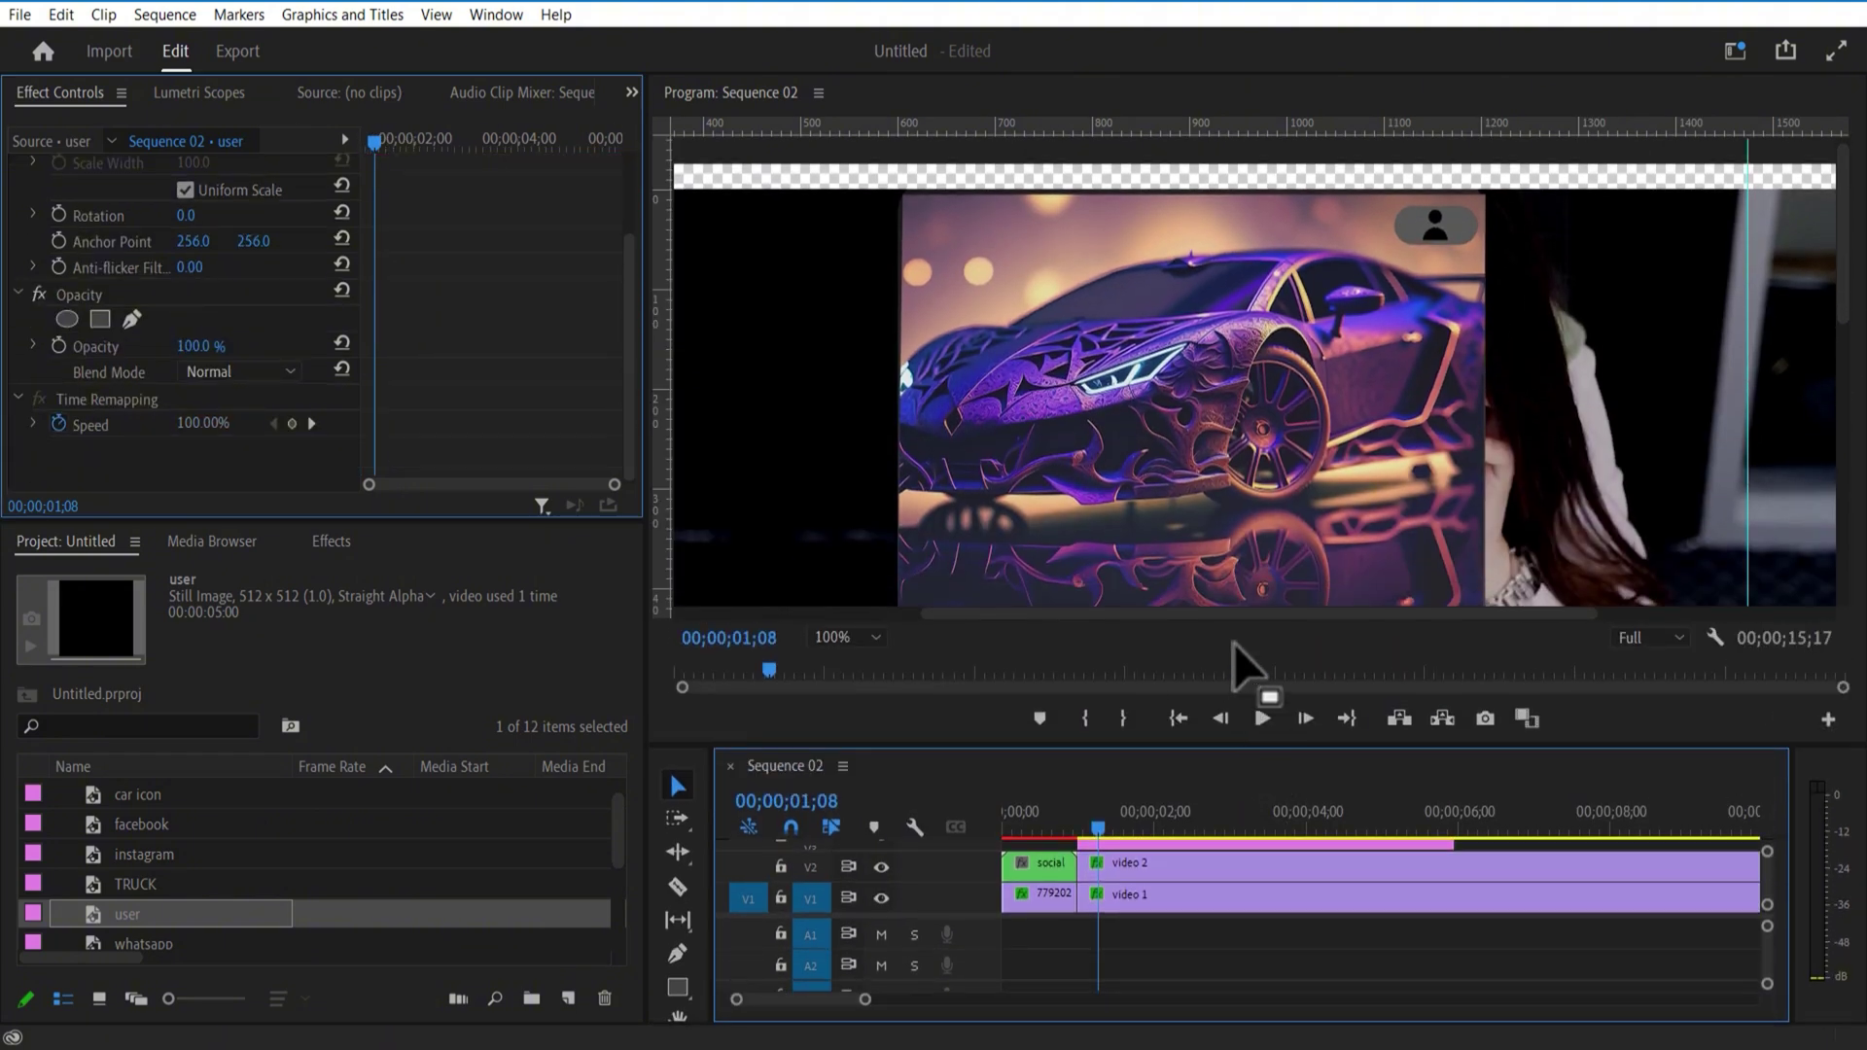
drag(1235, 746, 1234, 319)
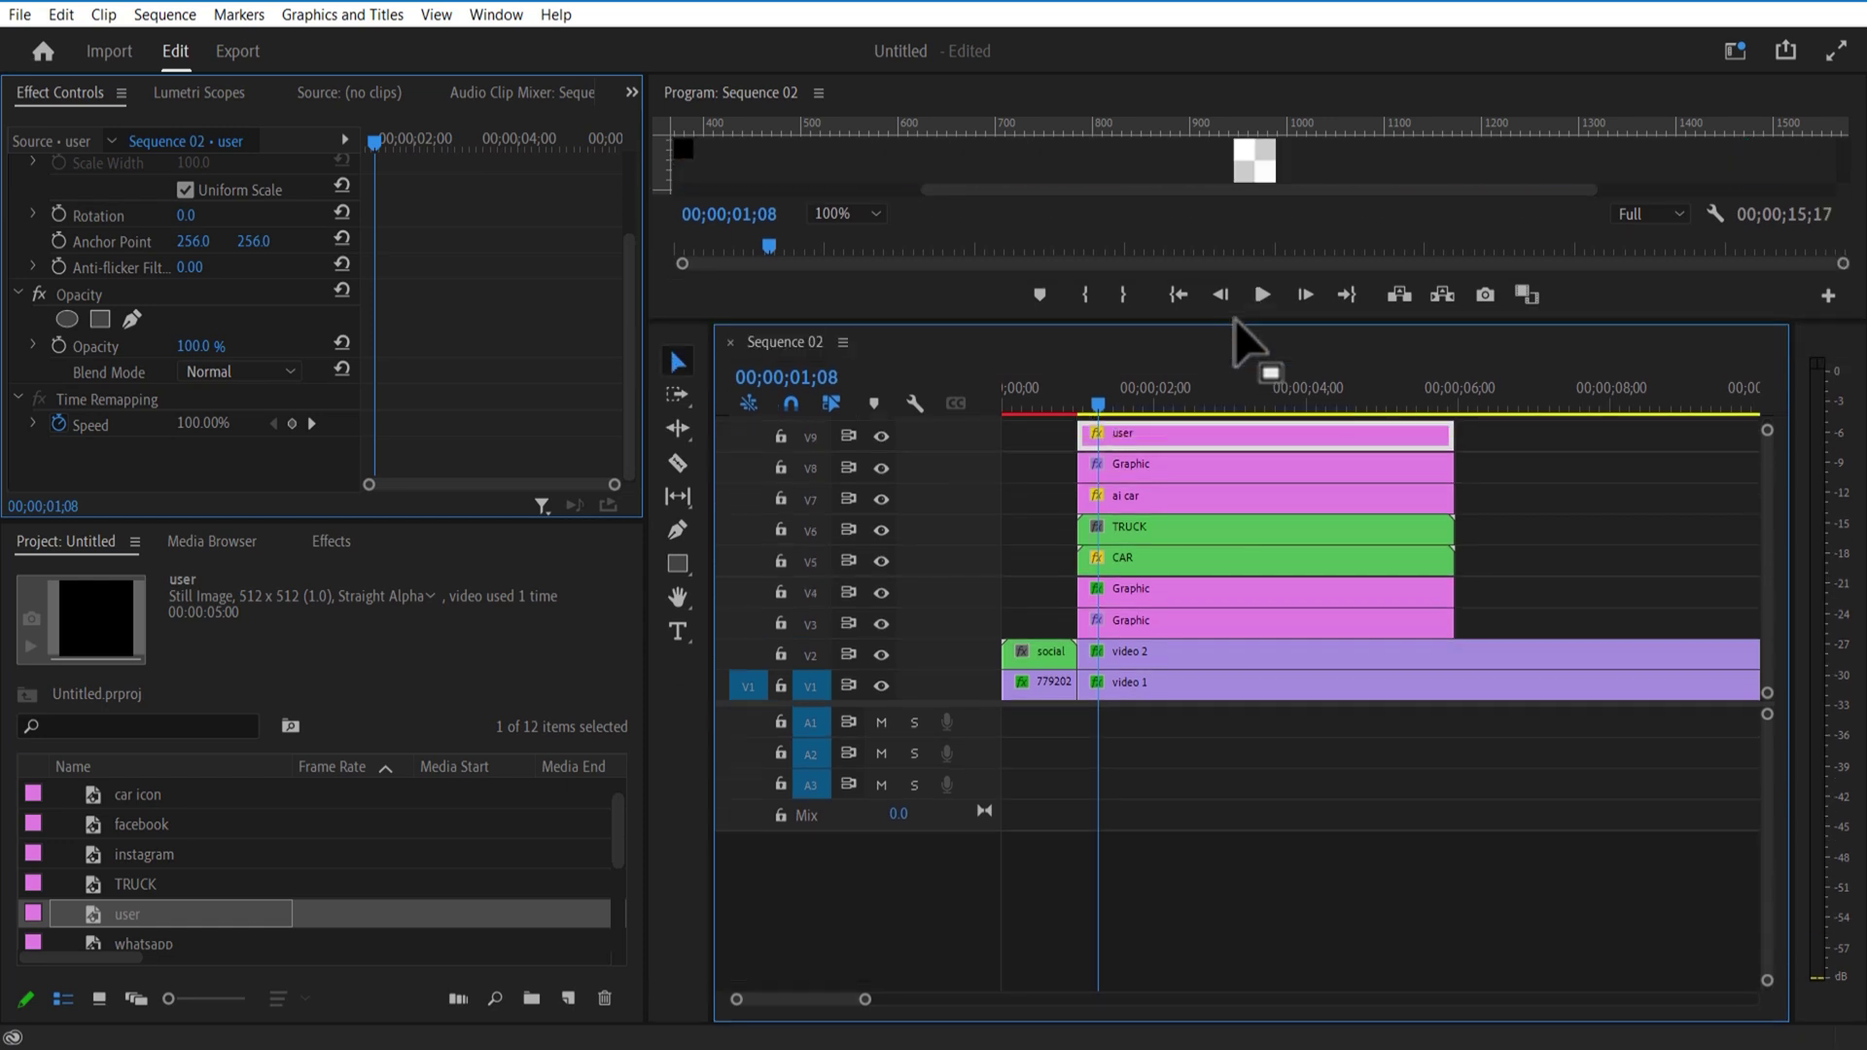
click(331, 541)
drag(113, 749, 1180, 440)
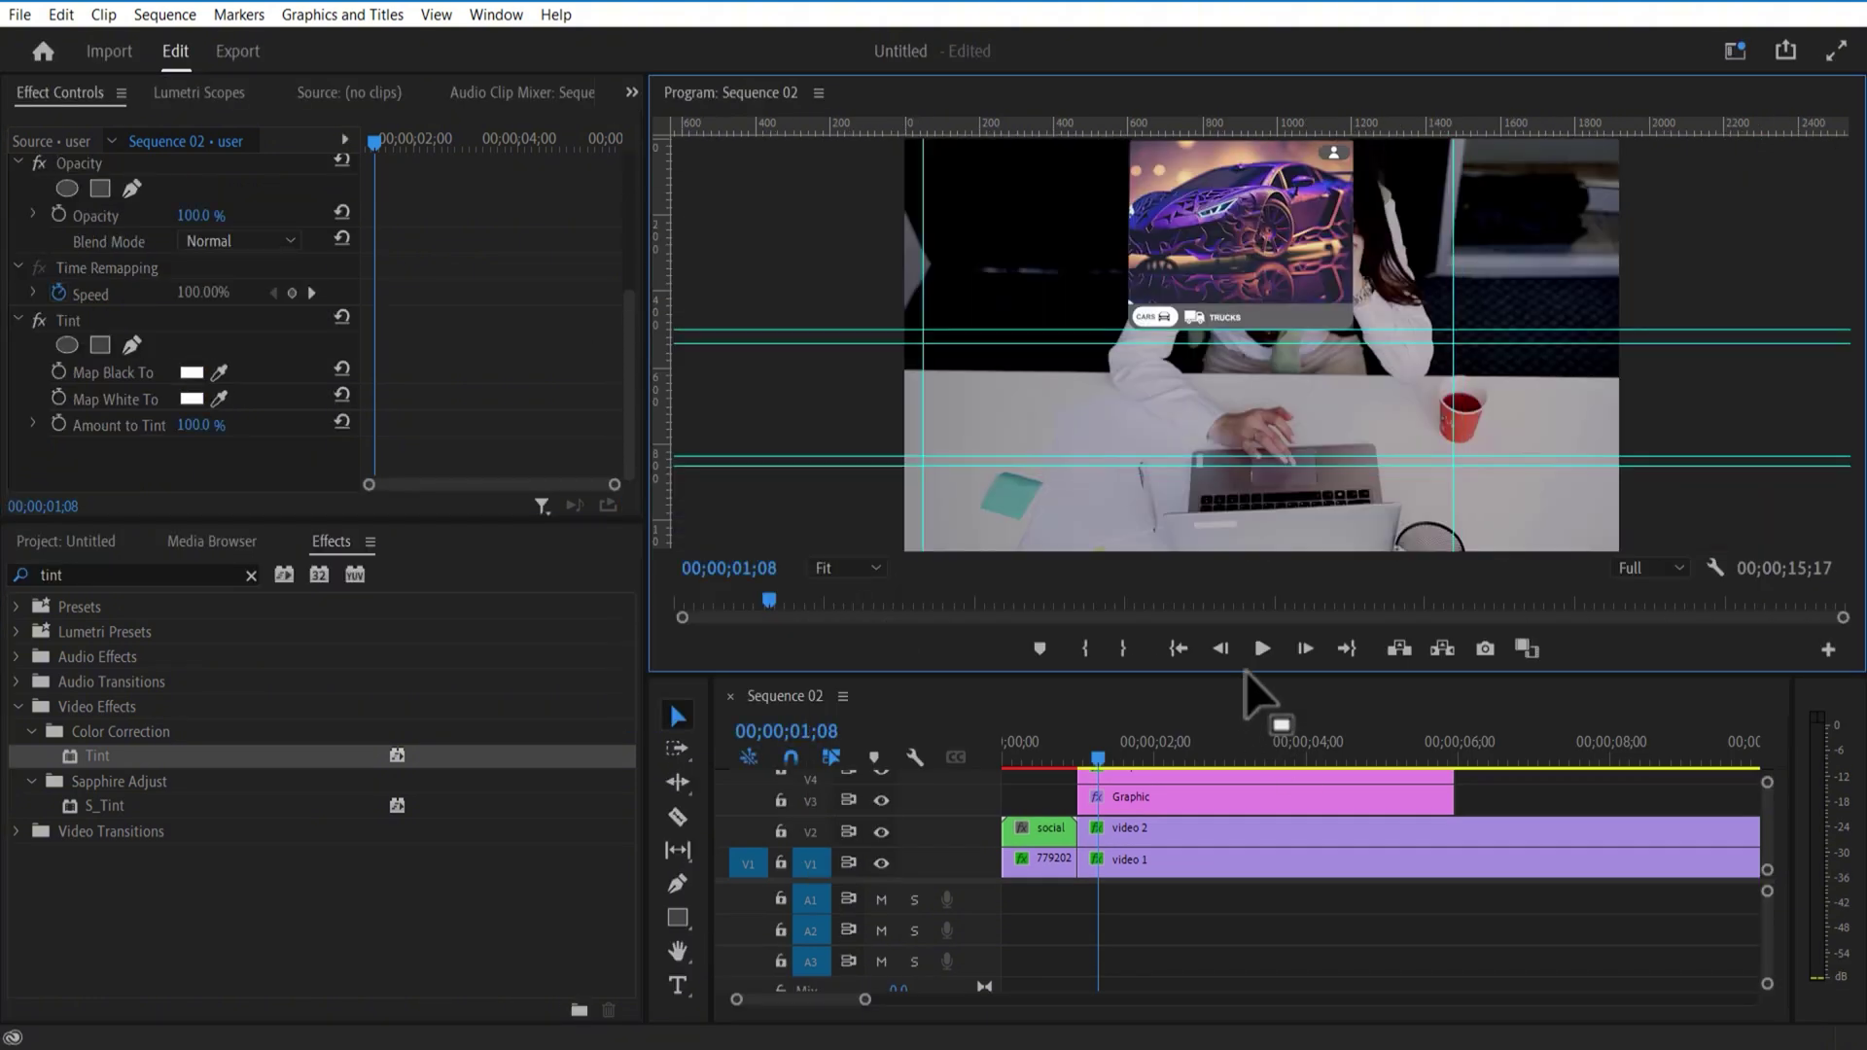
Step: Nudge the grey pill shape slightly down behind the user icon
drag(1246, 671, 1280, 379)
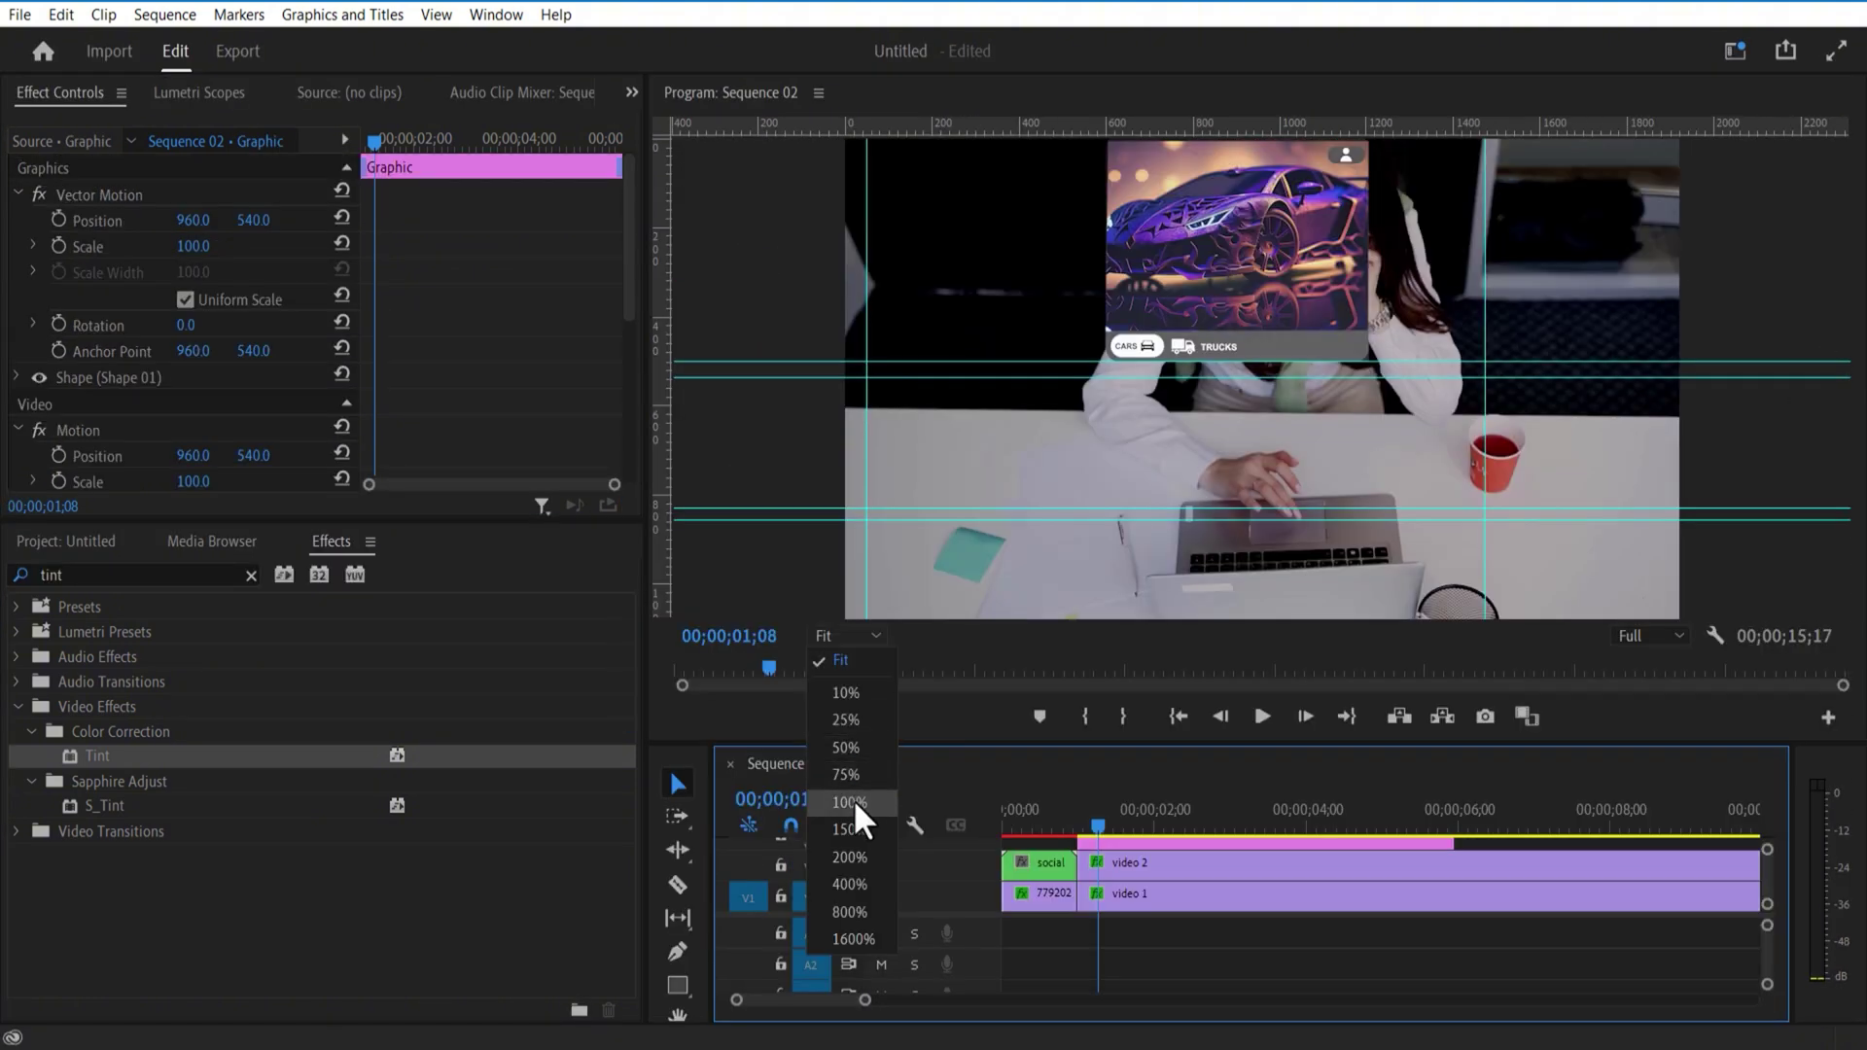
click(854, 798)
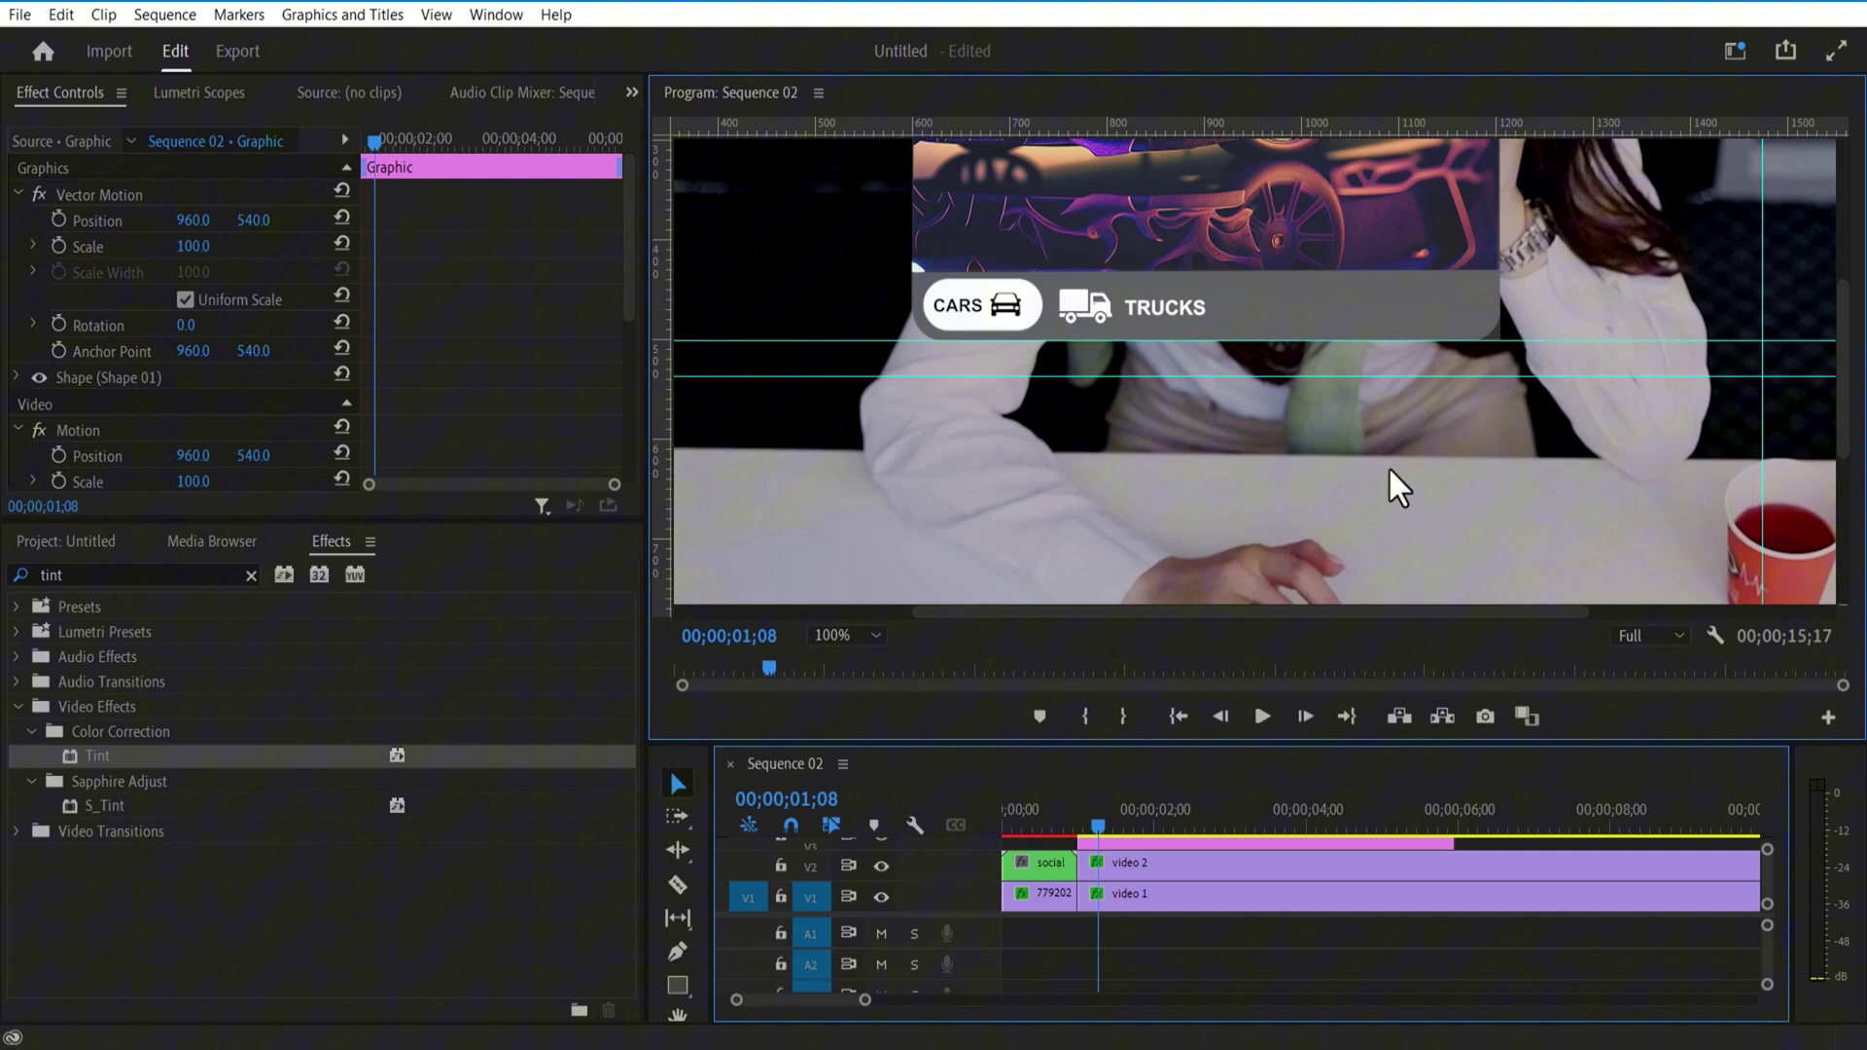
key(h)
drag(1290, 239, 1329, 576)
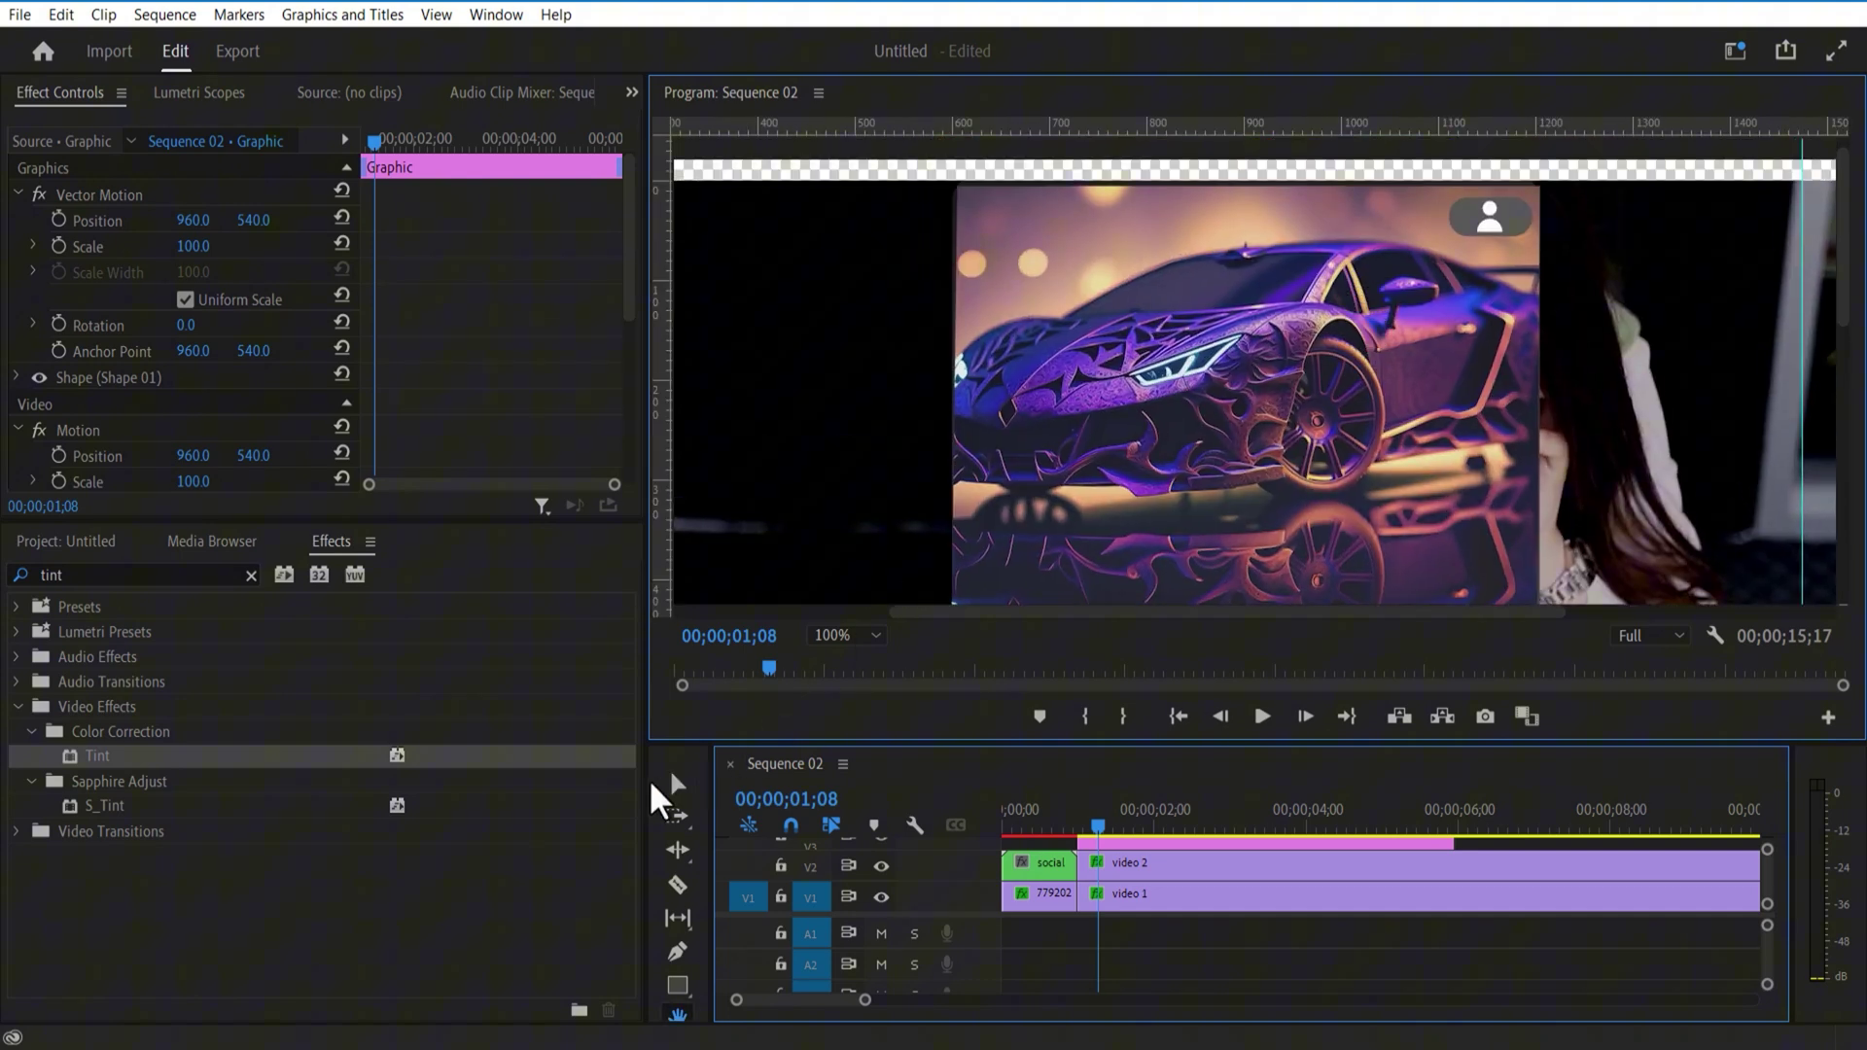
click(678, 784)
click(1461, 214)
drag(1490, 237, 1490, 245)
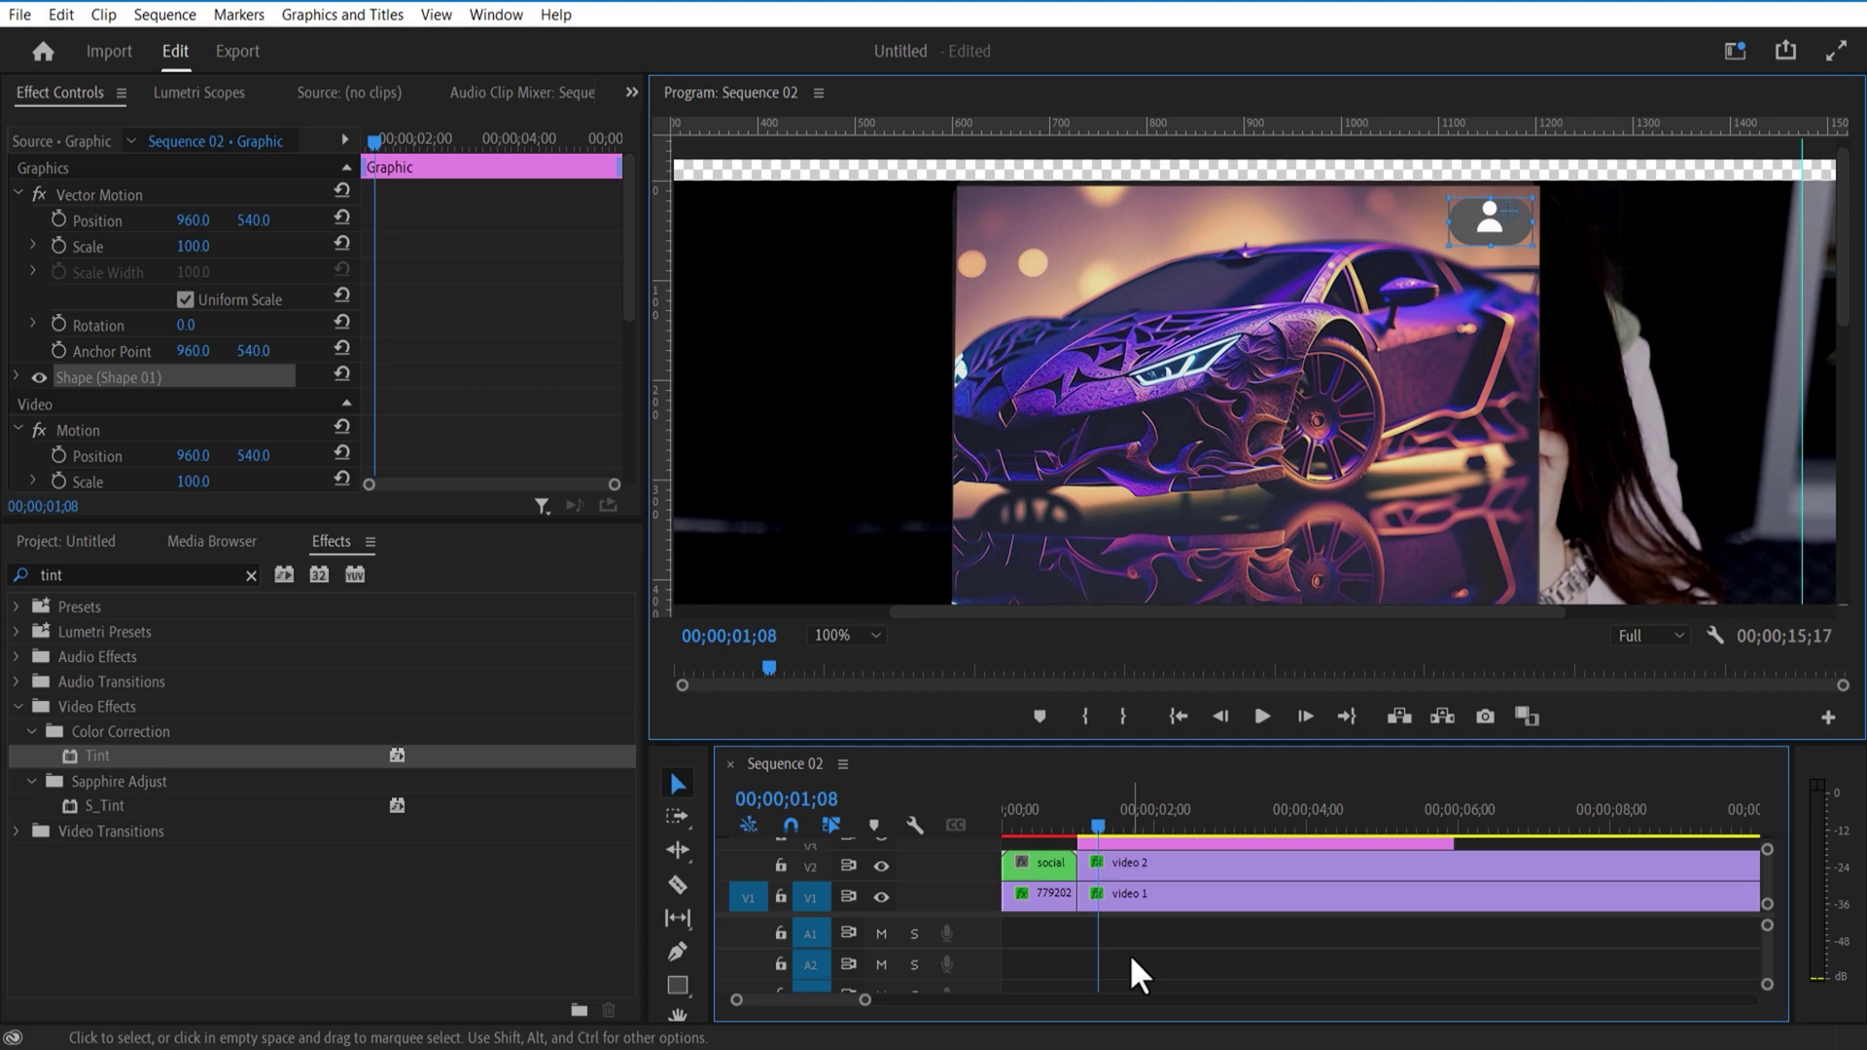
Step: Set the user icon's vertical position to 41 to centre it on the pill
click(1215, 523)
mouse_move(1158, 743)
mouse_down()
mouse_move(1177, 364)
mouse_move(1187, 732)
mouse_up()
drag(250, 220, 256, 220)
Step: Nest the user icon and its grey pill Graphic clip together as user, and fit the program view to the frame
drag(1134, 731, 1134, 255)
drag(1497, 393, 1309, 421)
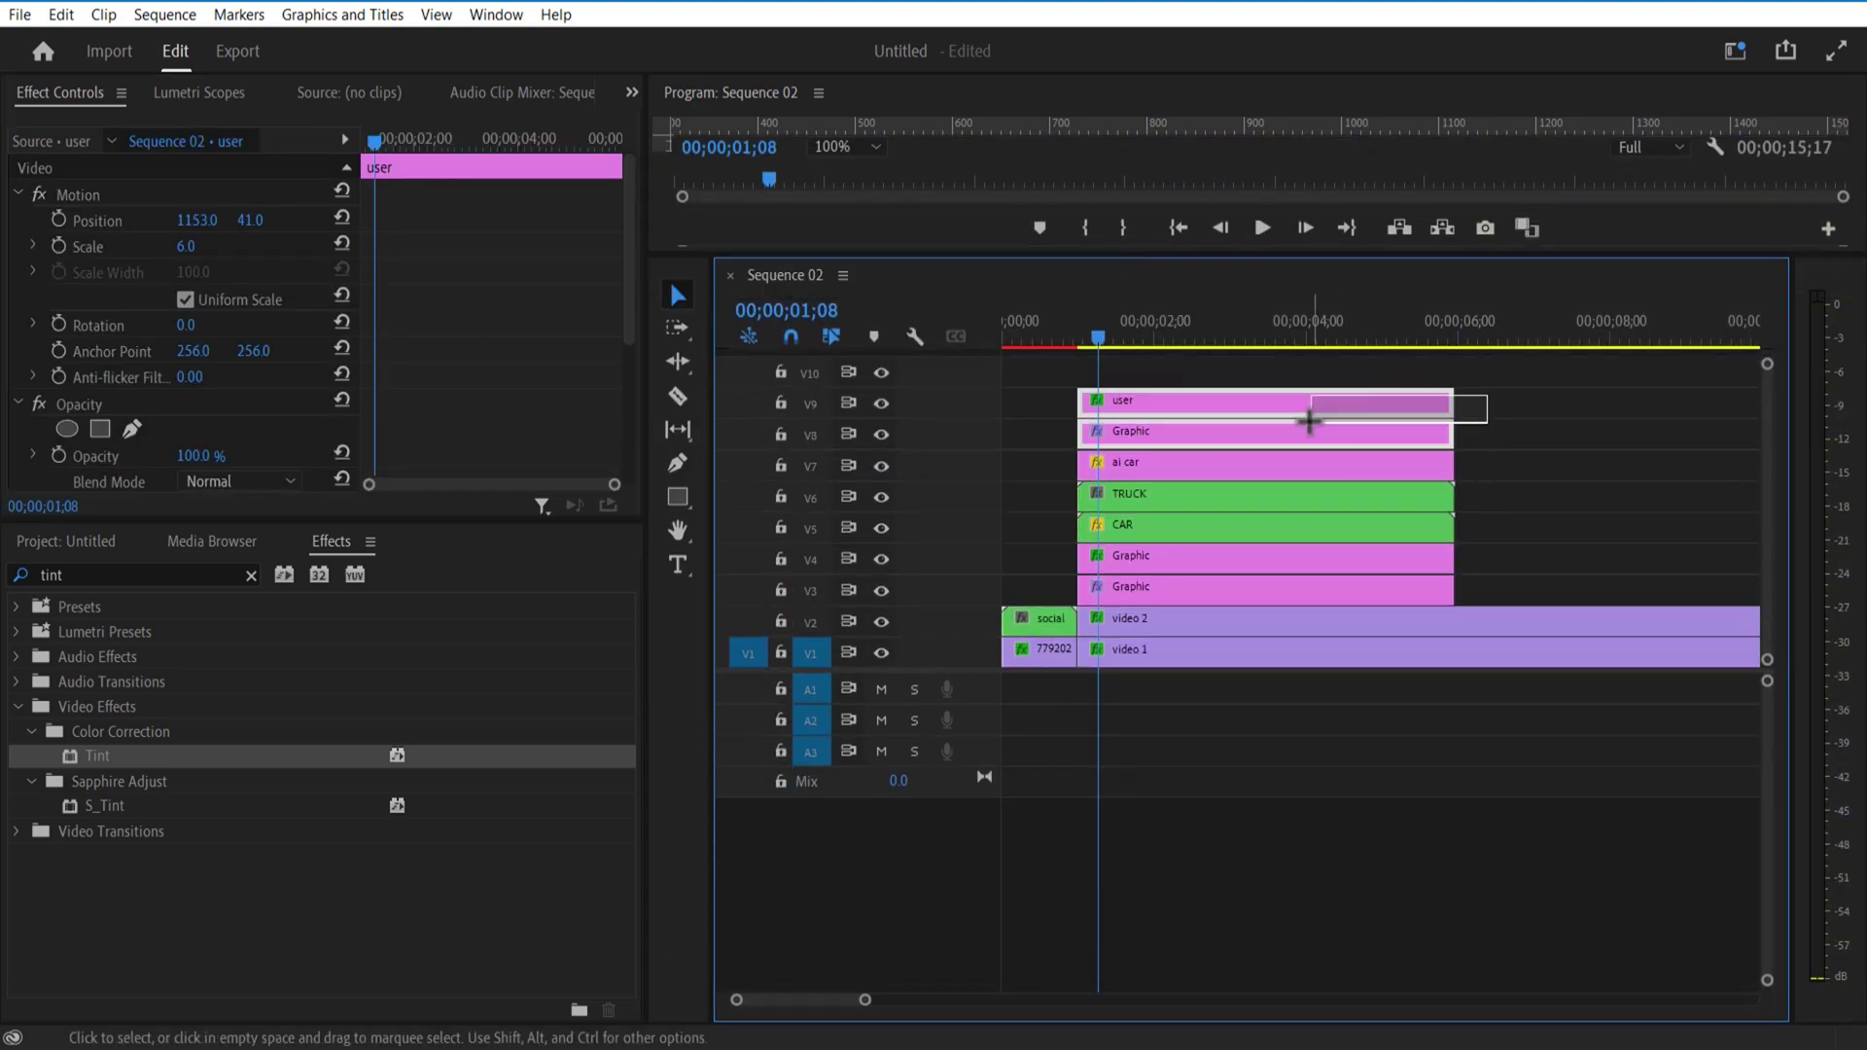
right_click(1245, 403)
click(1307, 580)
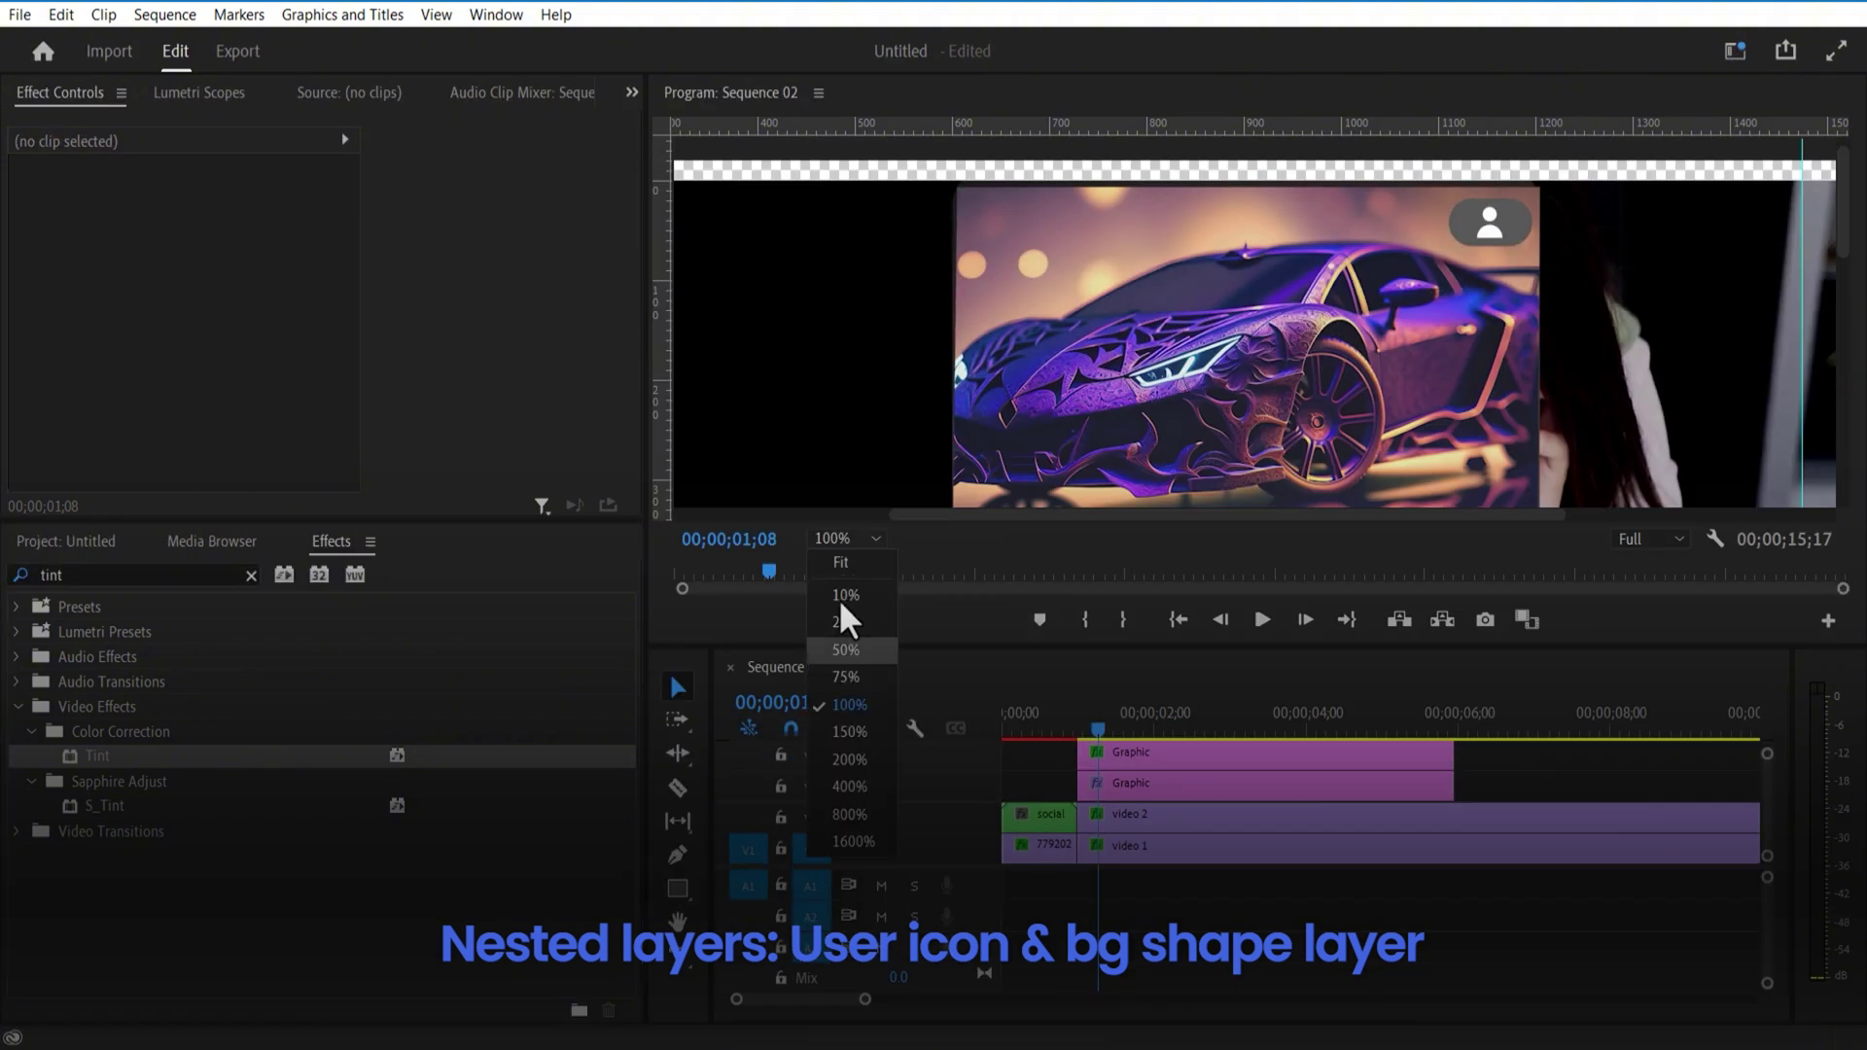
click(839, 603)
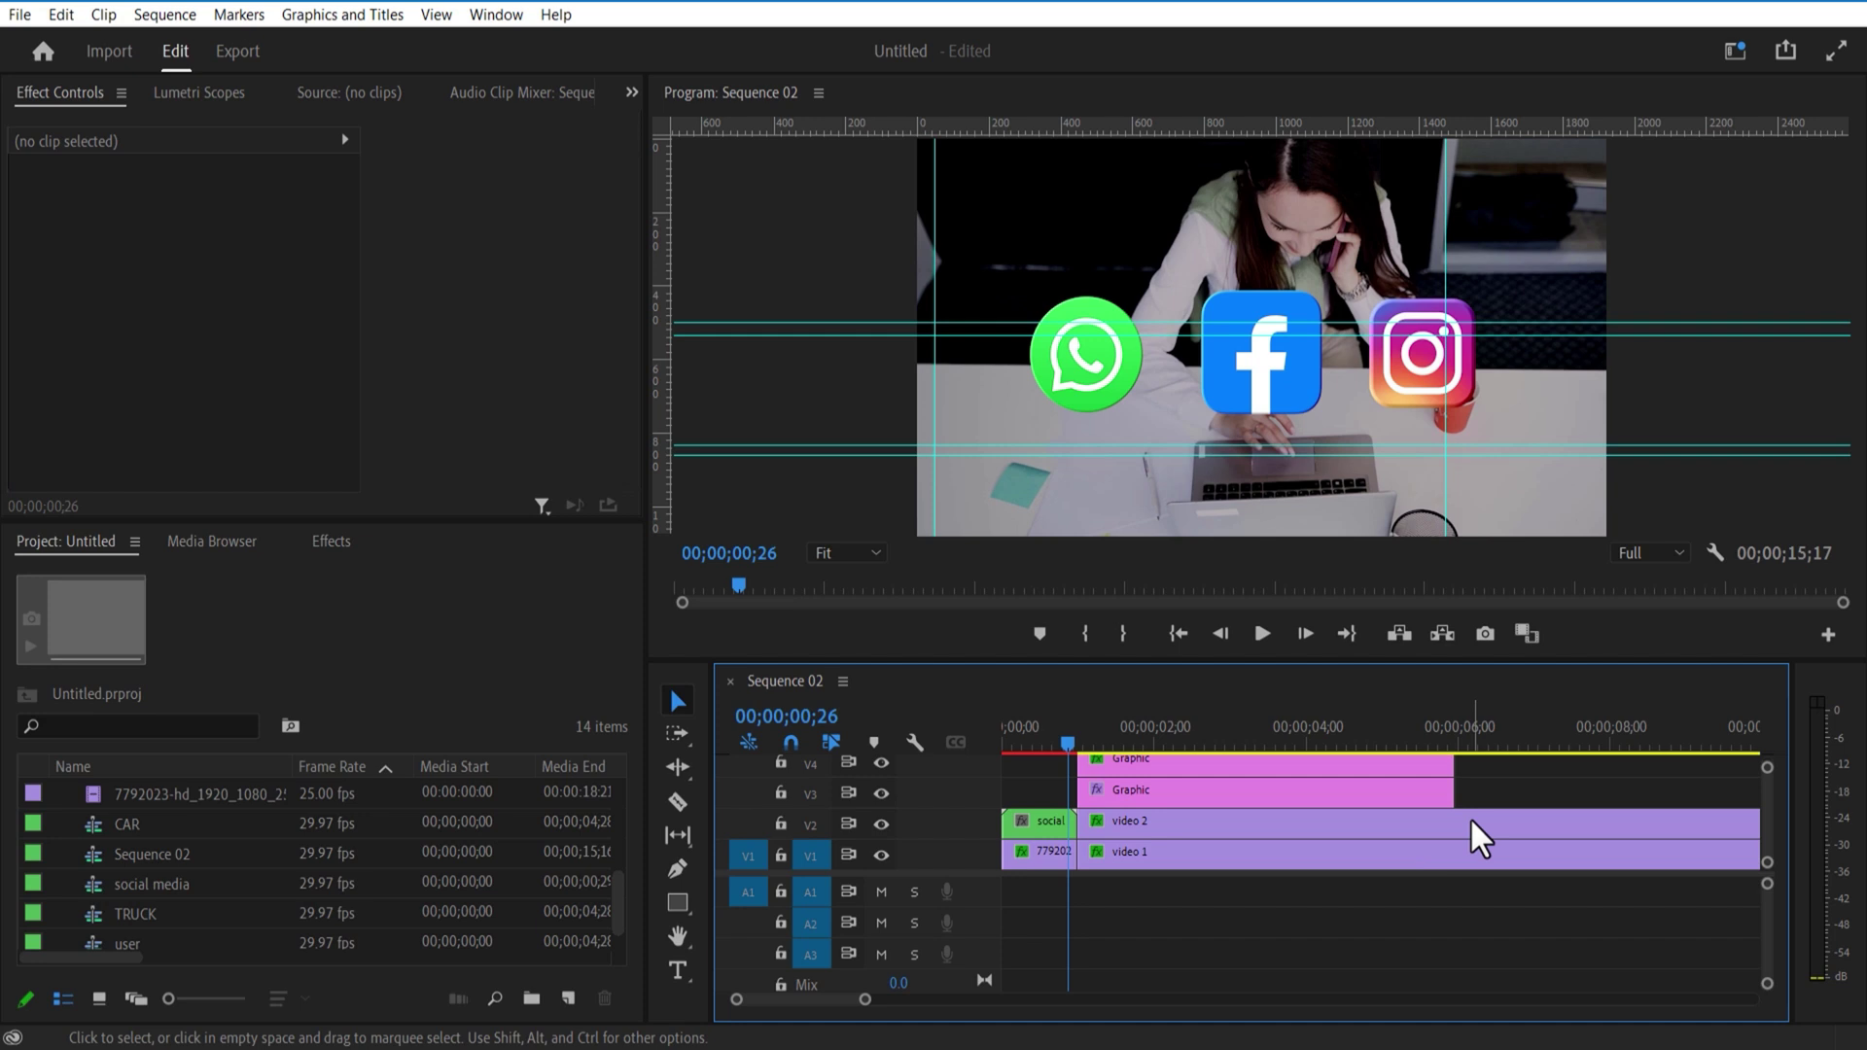
Step: Split the video 2 clip at 00;00;05;28, where the overlay graphics end, and select its second part
click(1469, 819)
drag(1455, 733, 1451, 735)
key(ctrl+k)
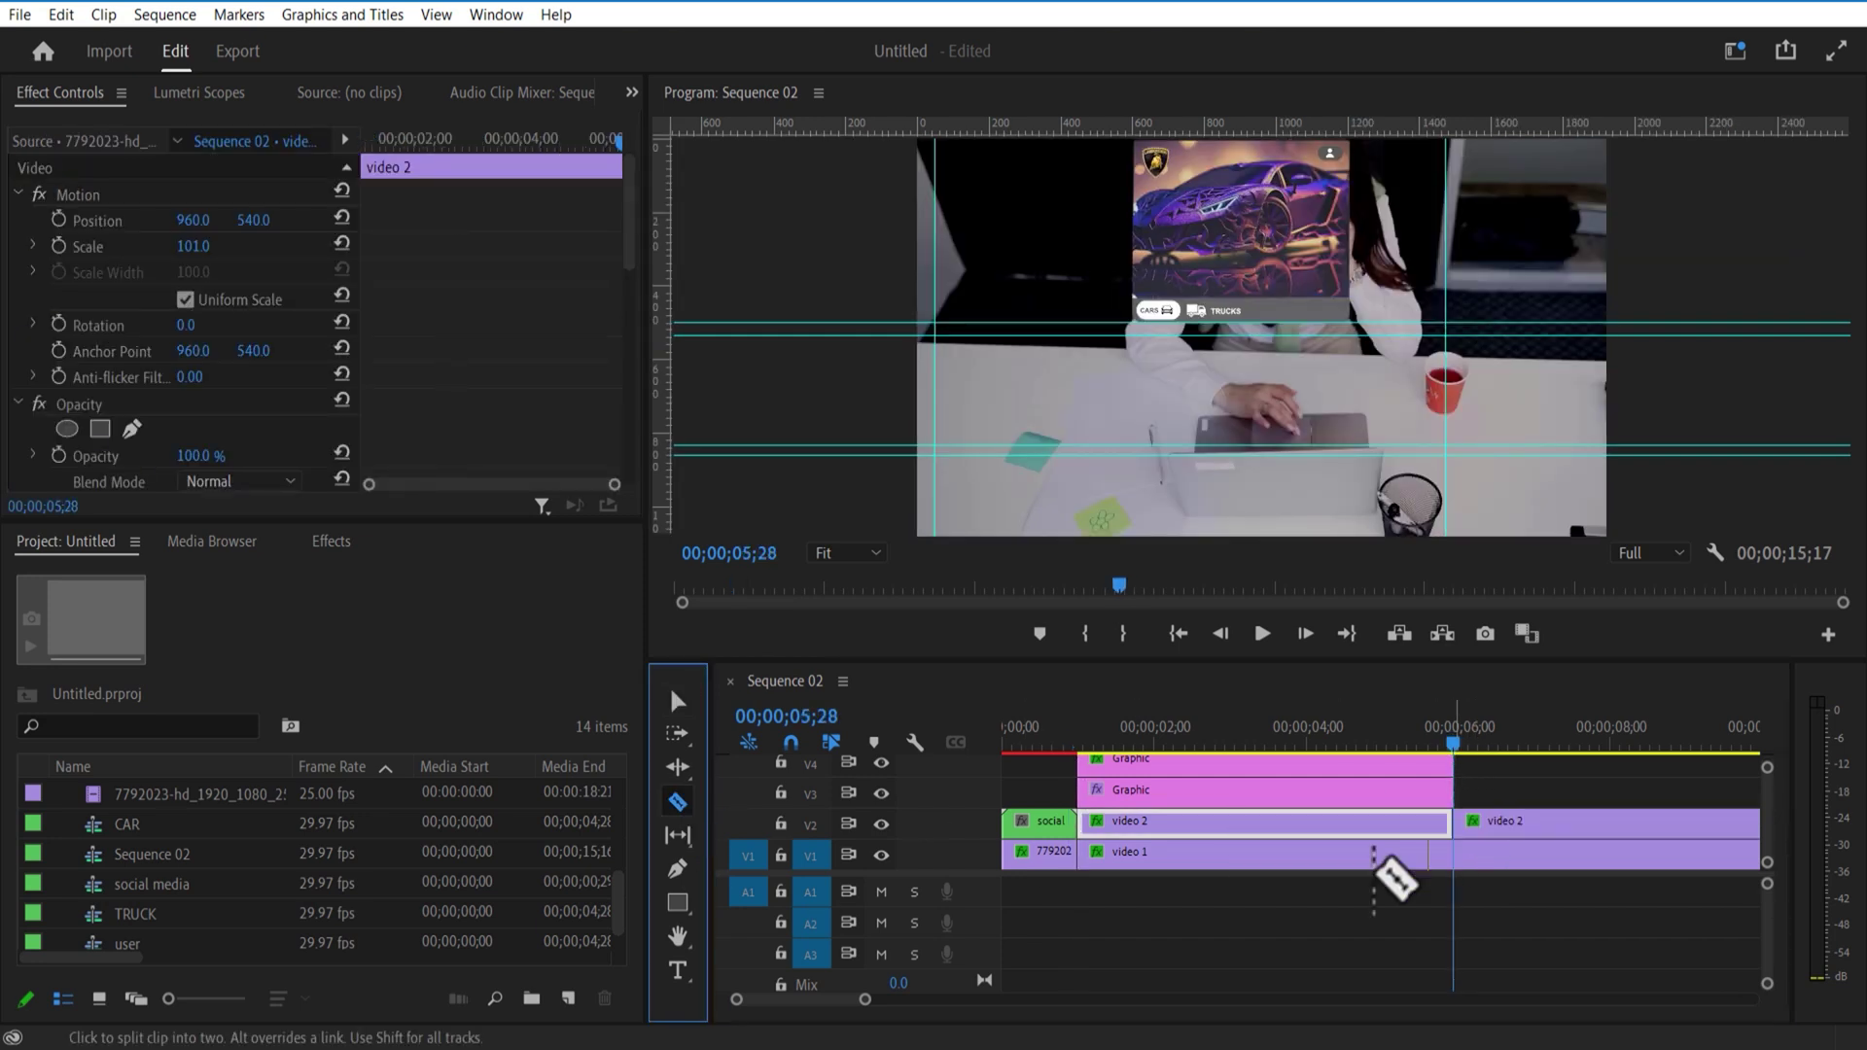
click(1506, 820)
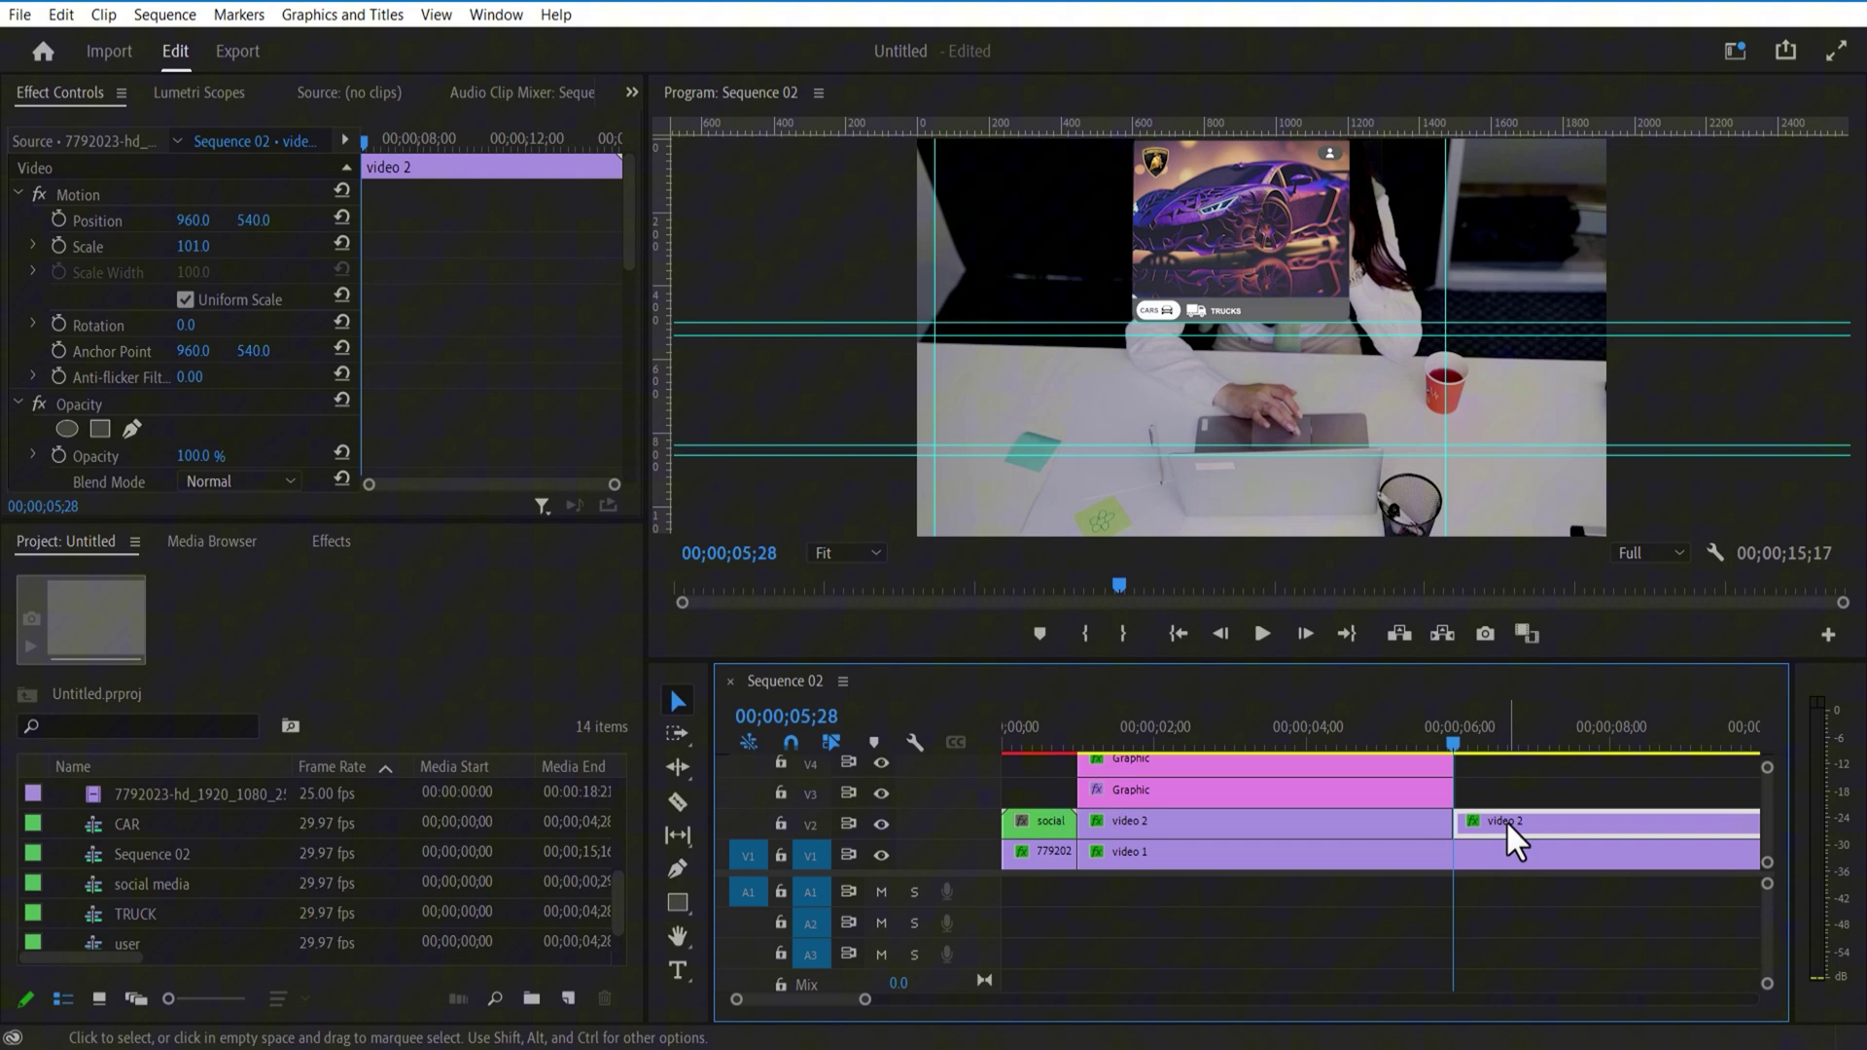
Step: Delete the second part of video 2 and nest all the clips stacked above video 1 together as top
key(Delete)
drag(1448, 822, 1448, 823)
drag(1456, 662, 1456, 311)
drag(1471, 422, 1367, 649)
right_click(1256, 550)
click(1320, 580)
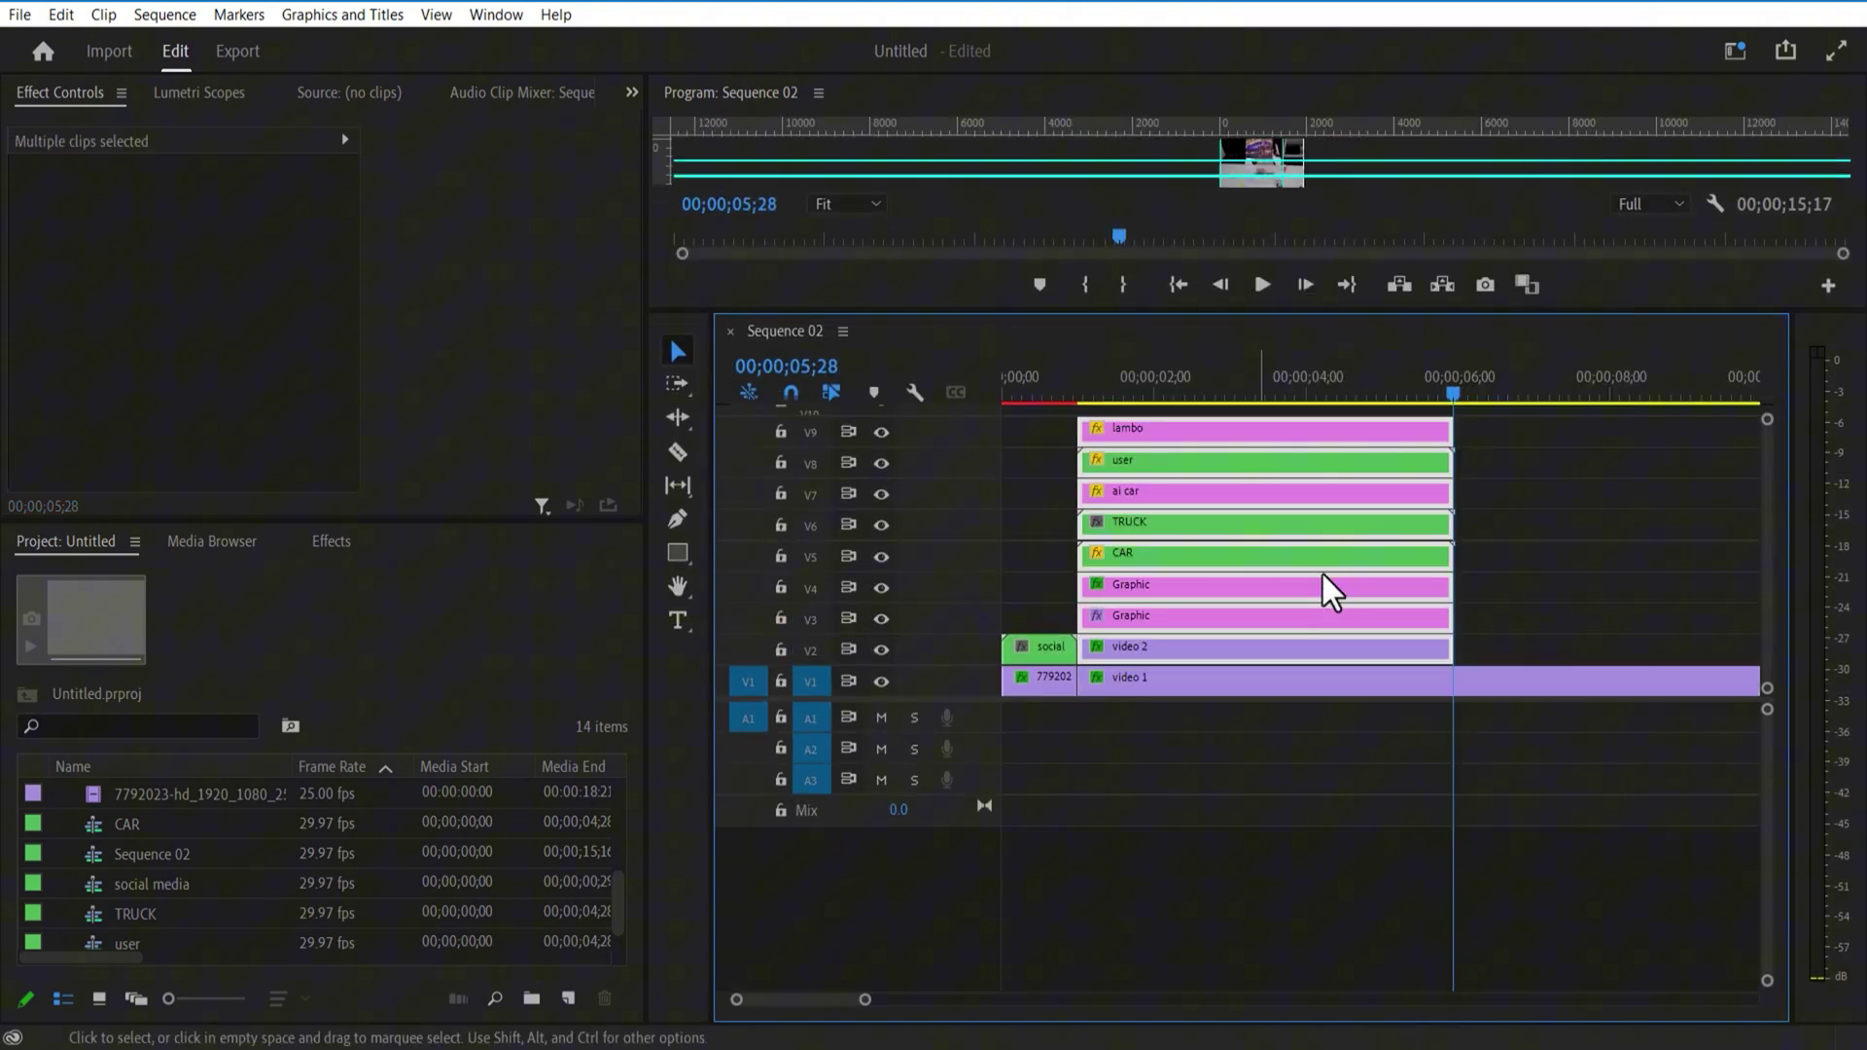
text(top)
key(Return)
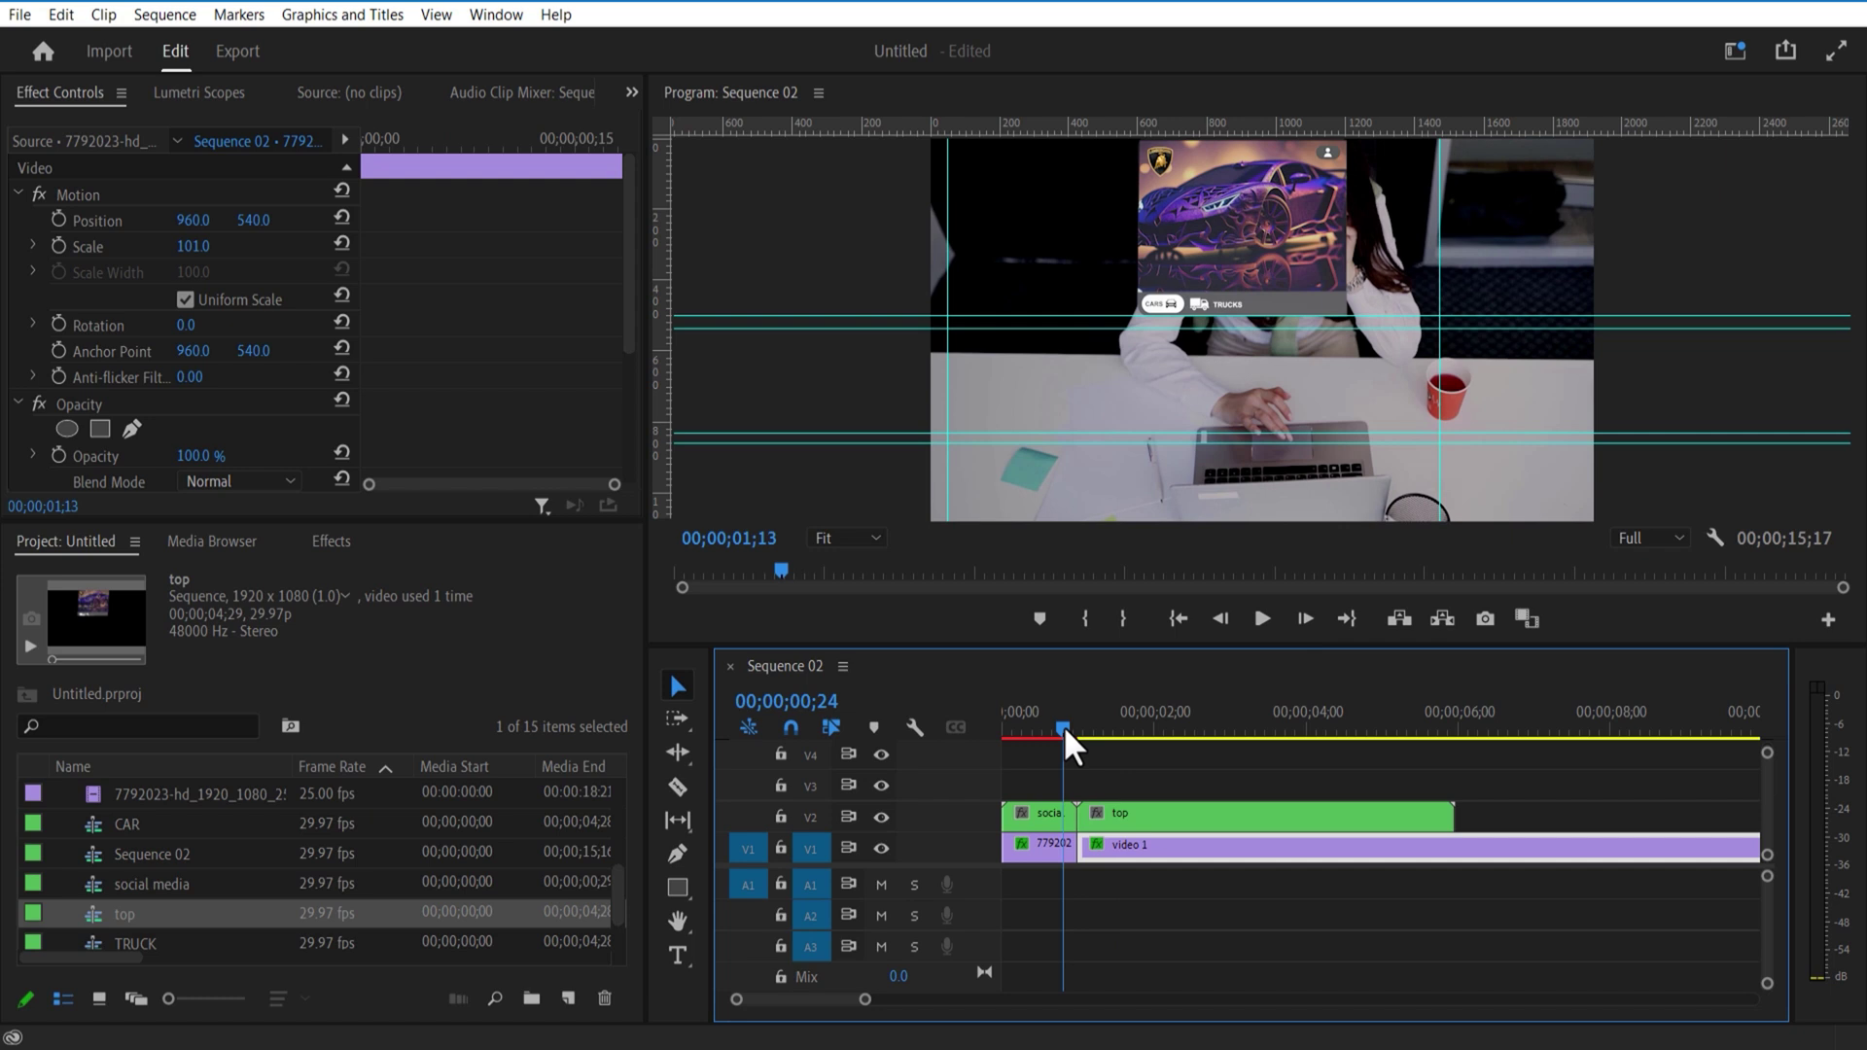
Step: Move the top nest up to V3 so it starts at 00;00;00;27 and keyframe its scale at 0
click(1107, 800)
drag(1108, 803, 1138, 805)
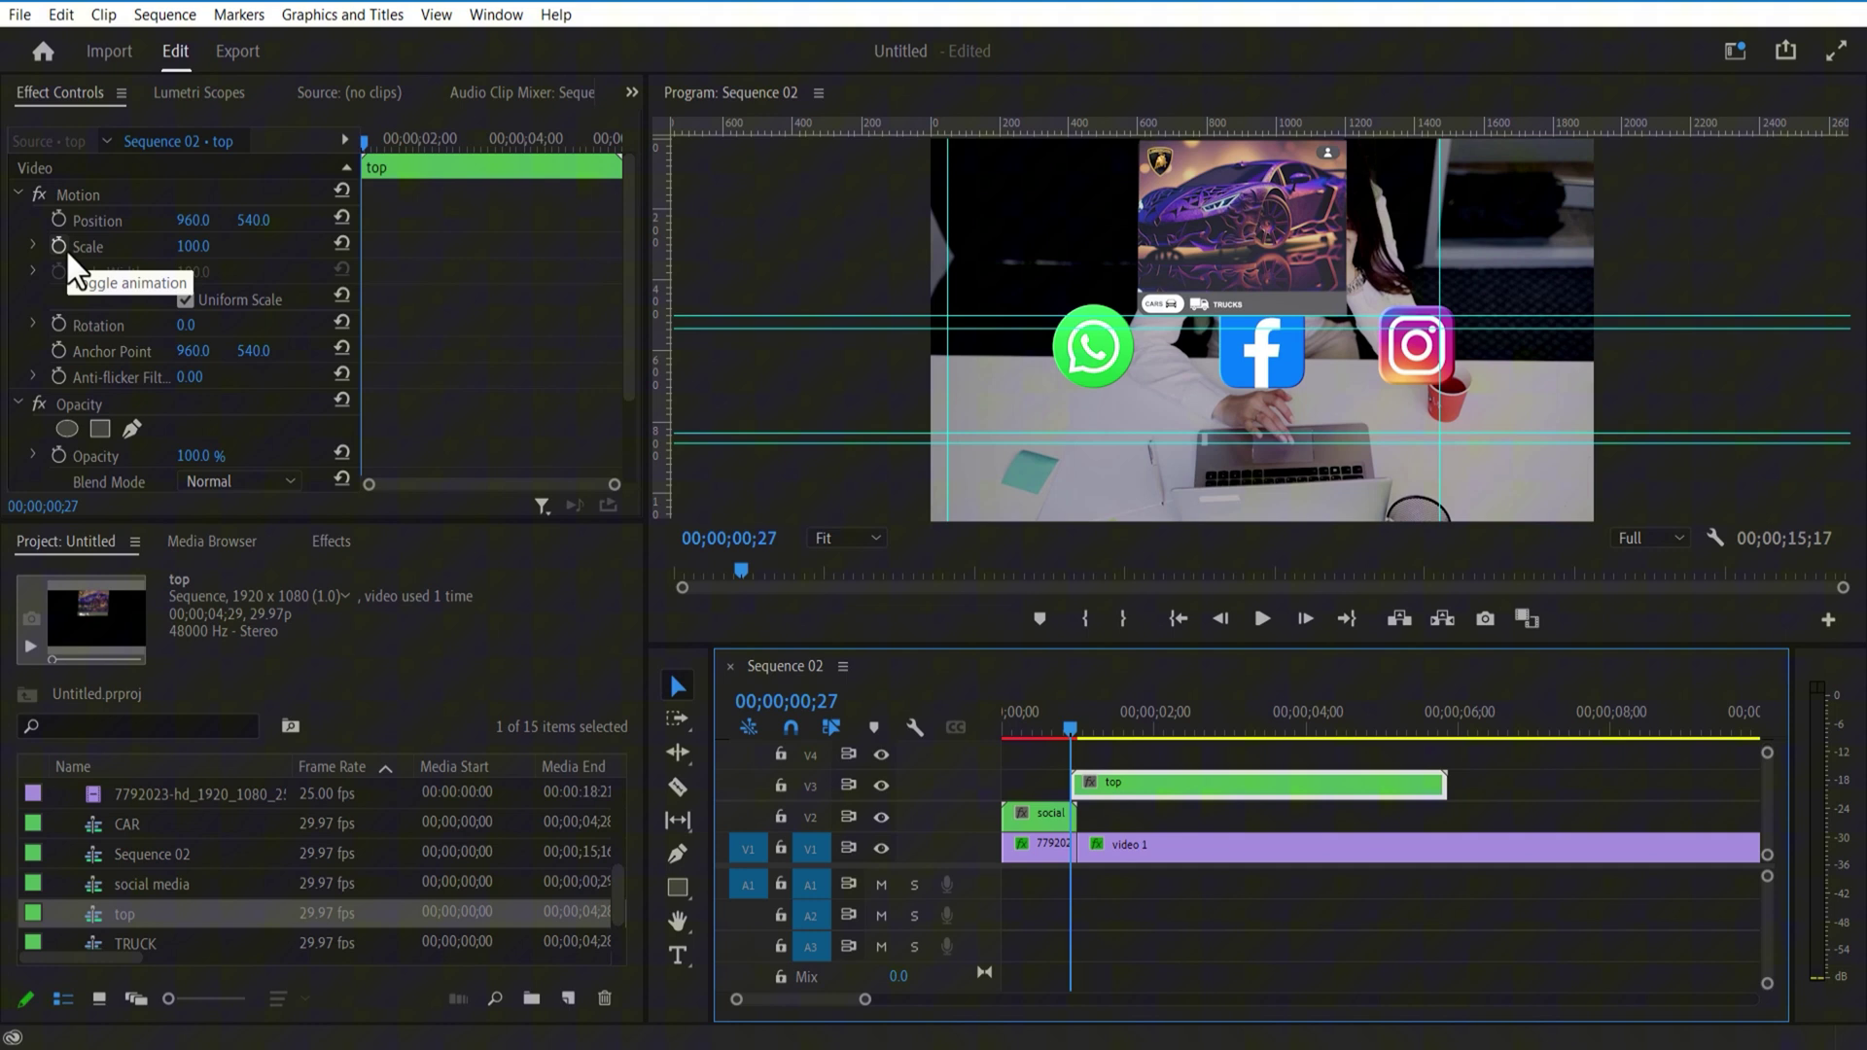
click(191, 247)
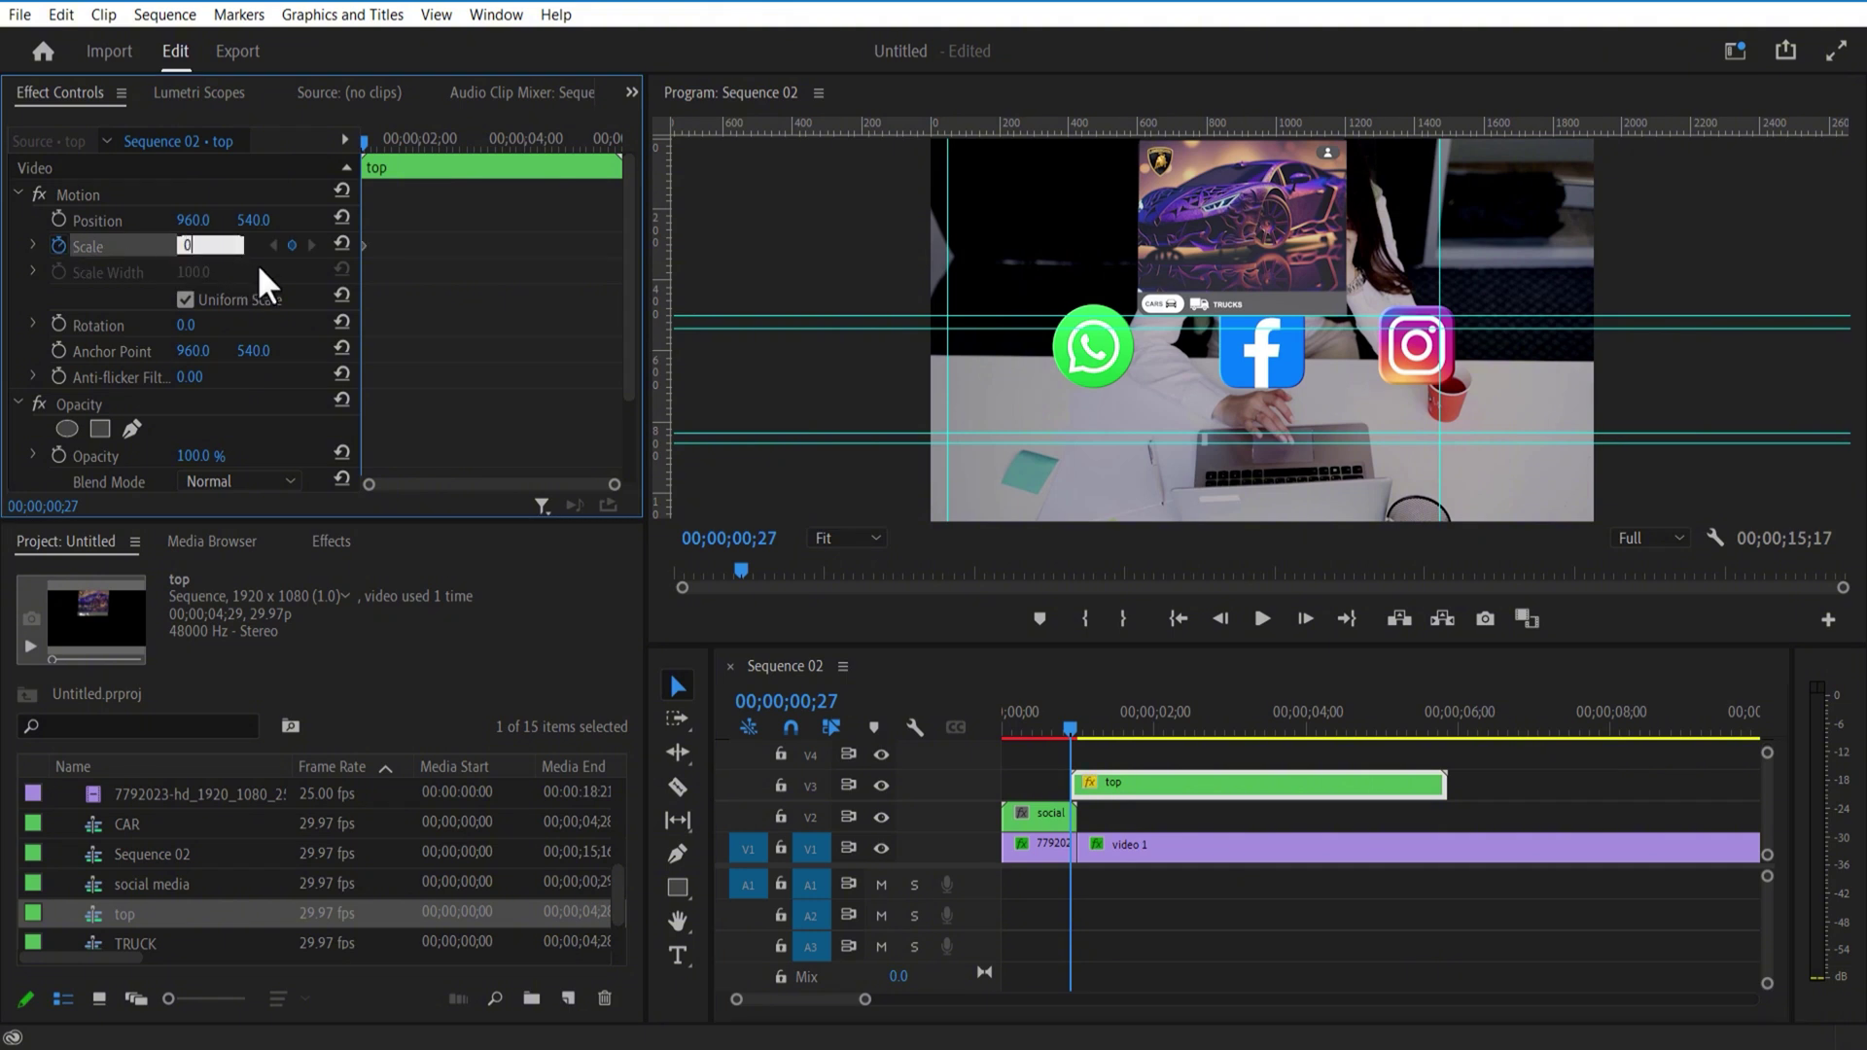
text(0)
key(Return)
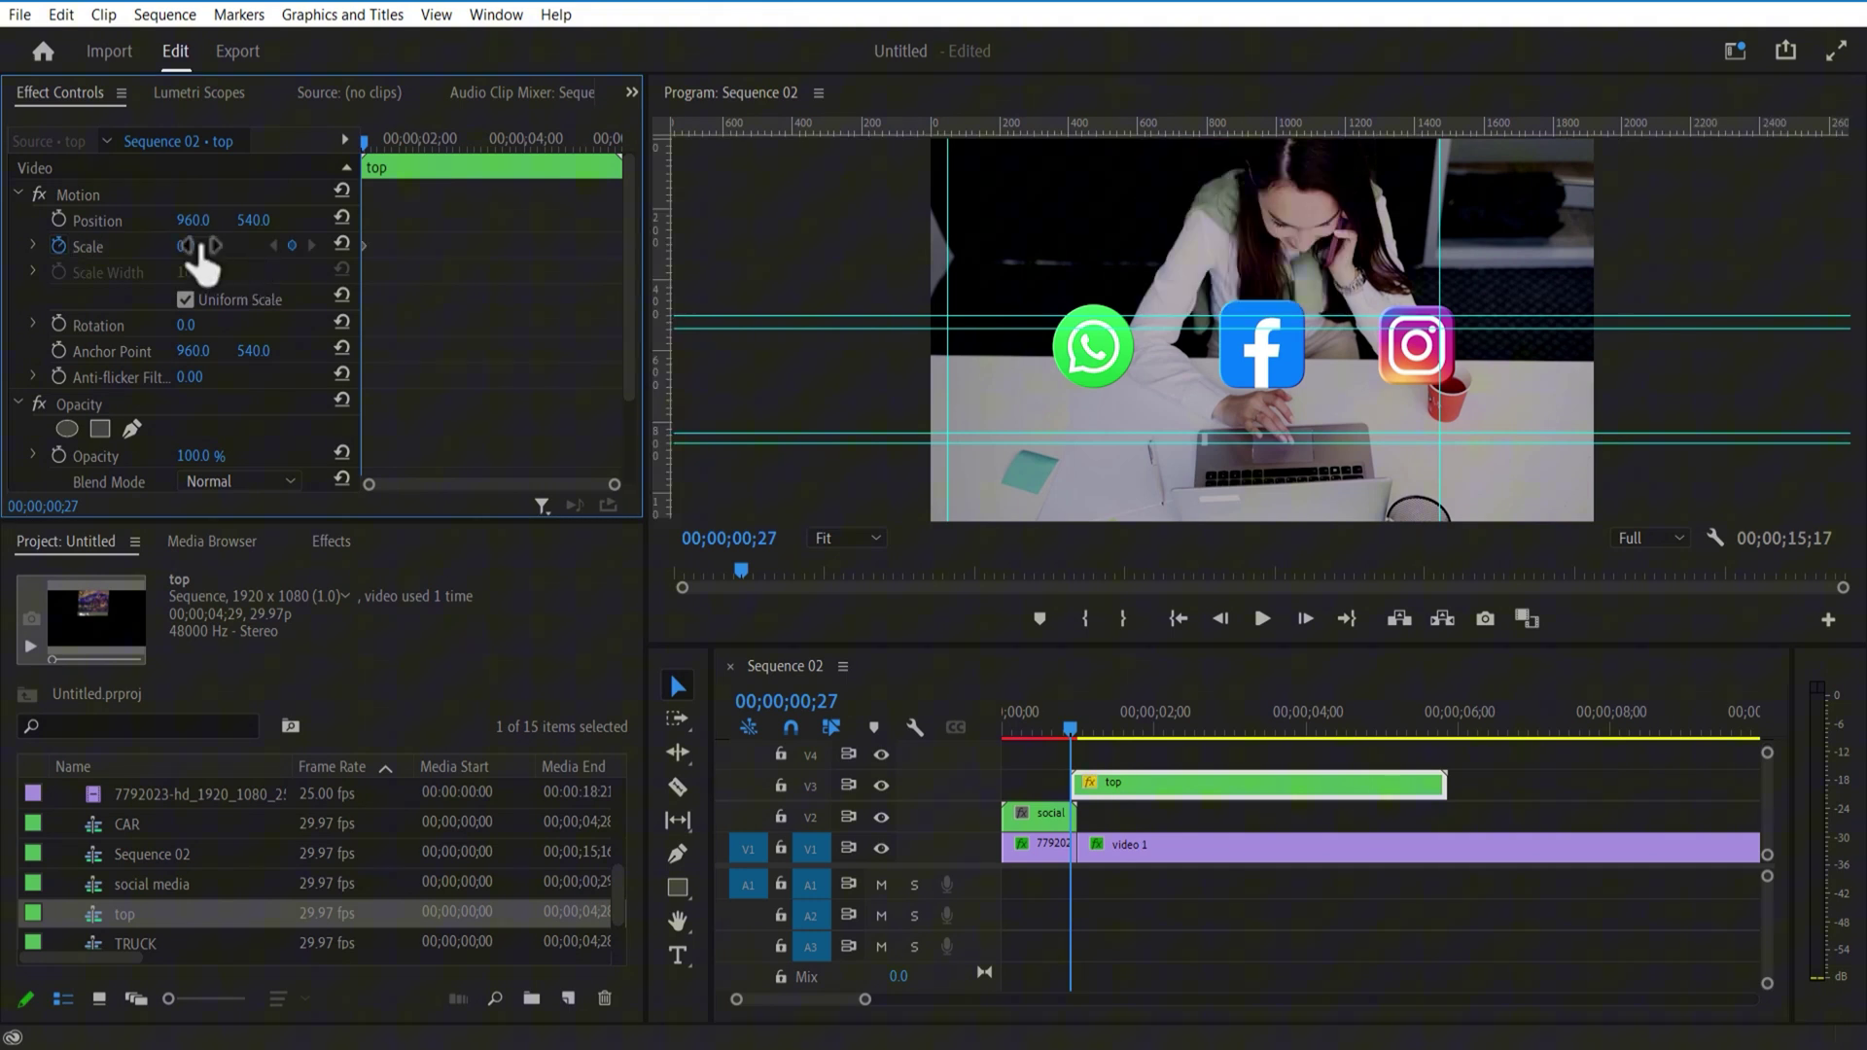
Step: Restore the top clip's scale to 100, keyframe its vertical position at 873, and return its scale to 0
click(194, 246)
text(100)
key(Return)
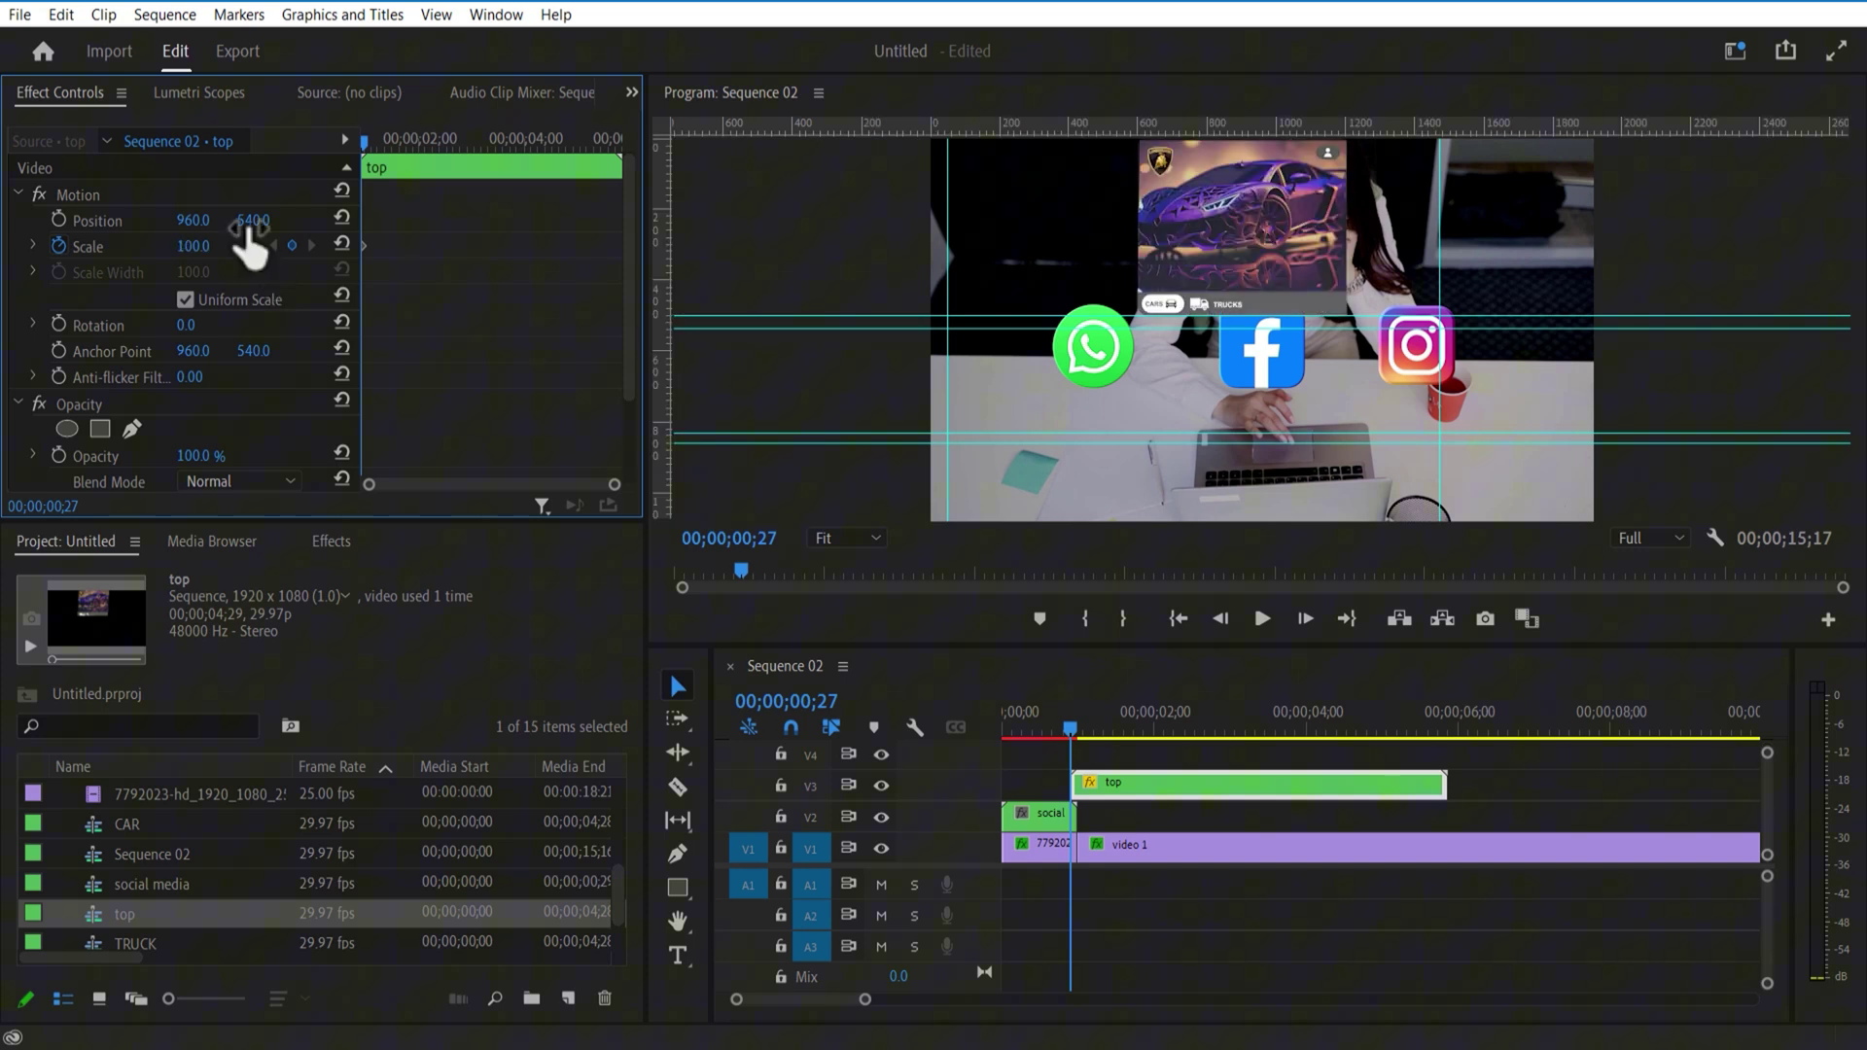
drag(251, 220, 331, 220)
click(60, 219)
click(197, 246)
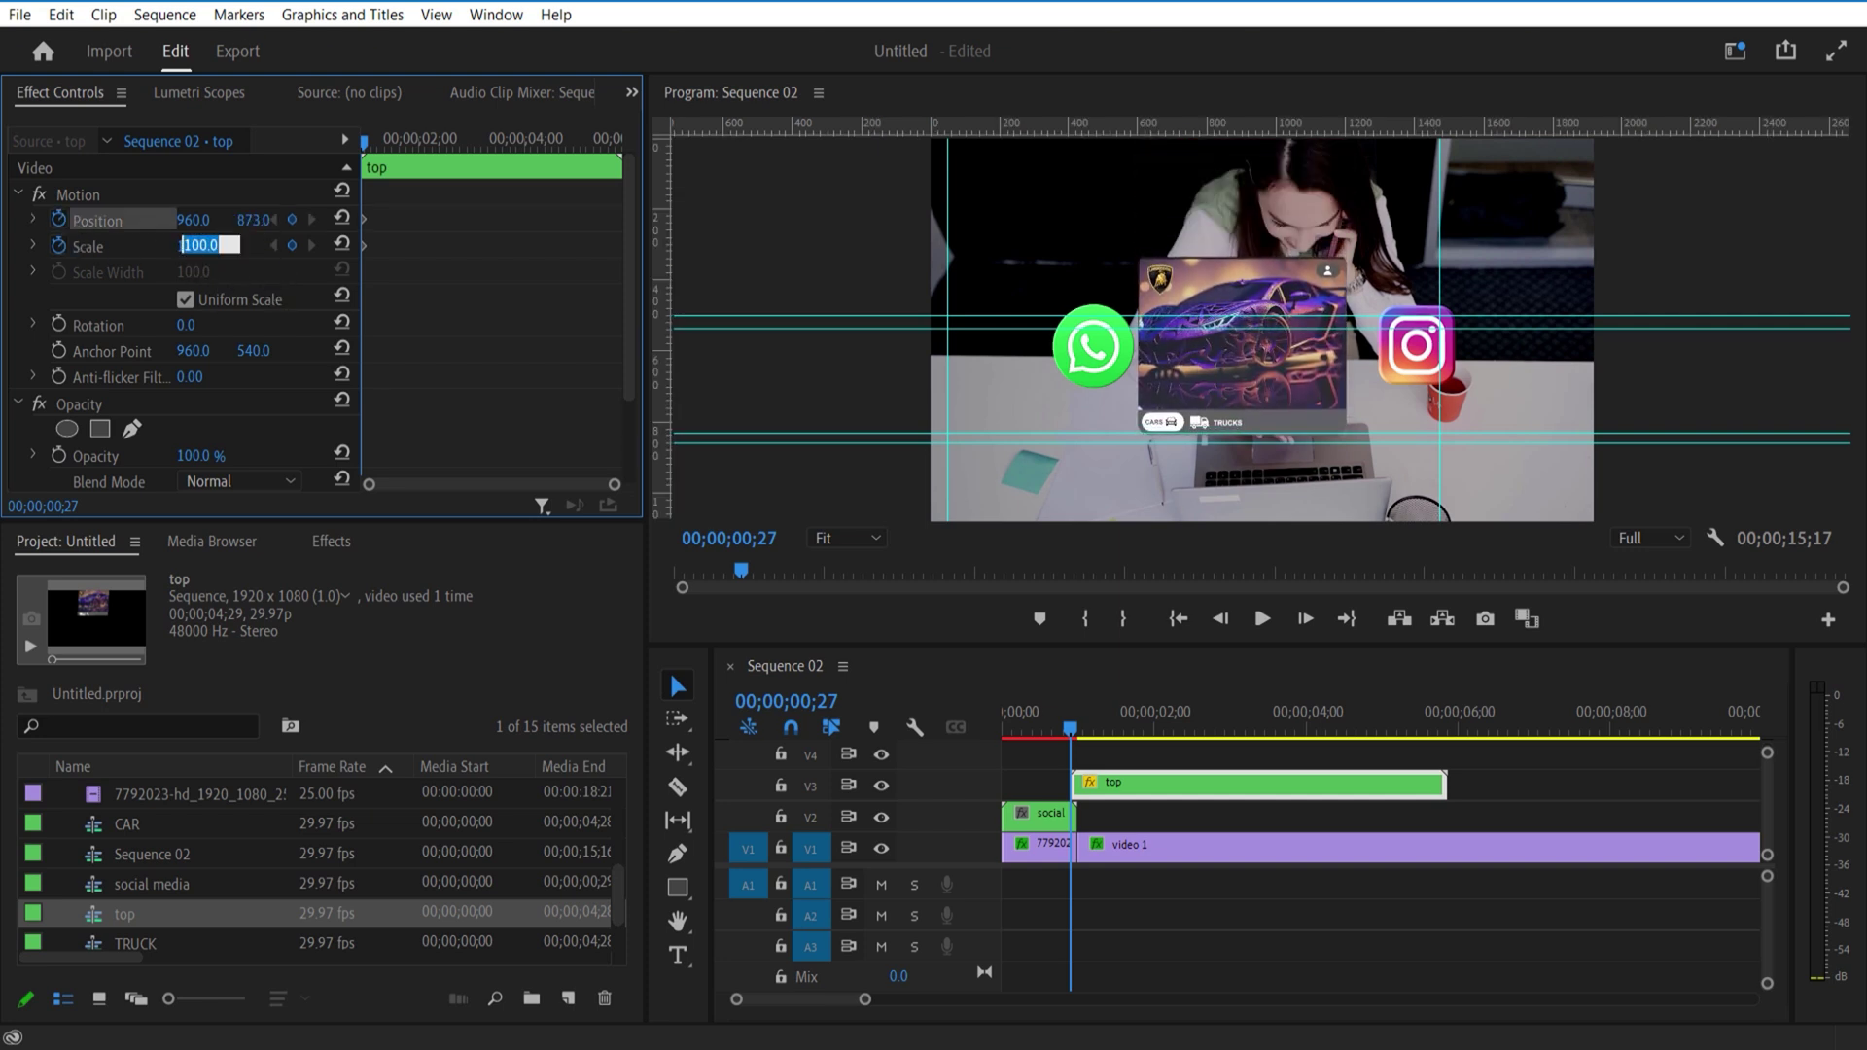
text(0)
key(Return)
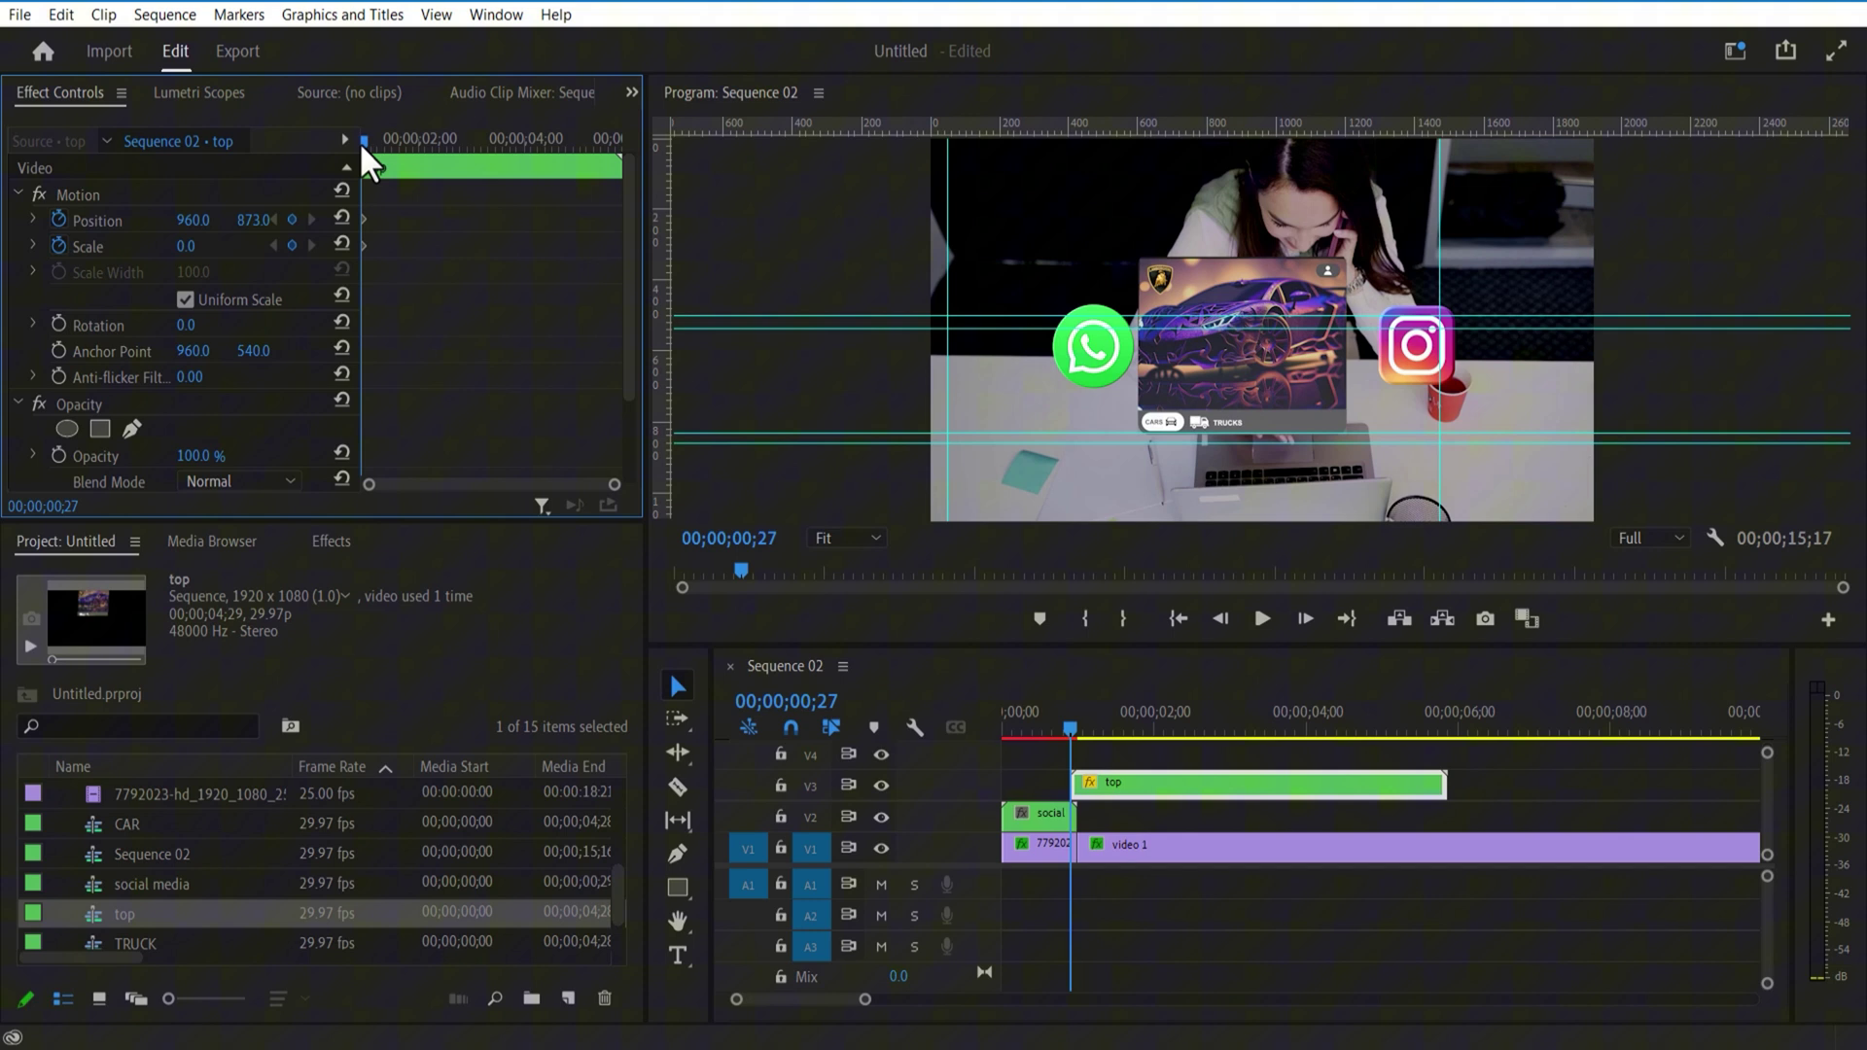
Step: Add end keyframes a few frames into the top clip by resetting its scale and position to their defaults
click(365, 144)
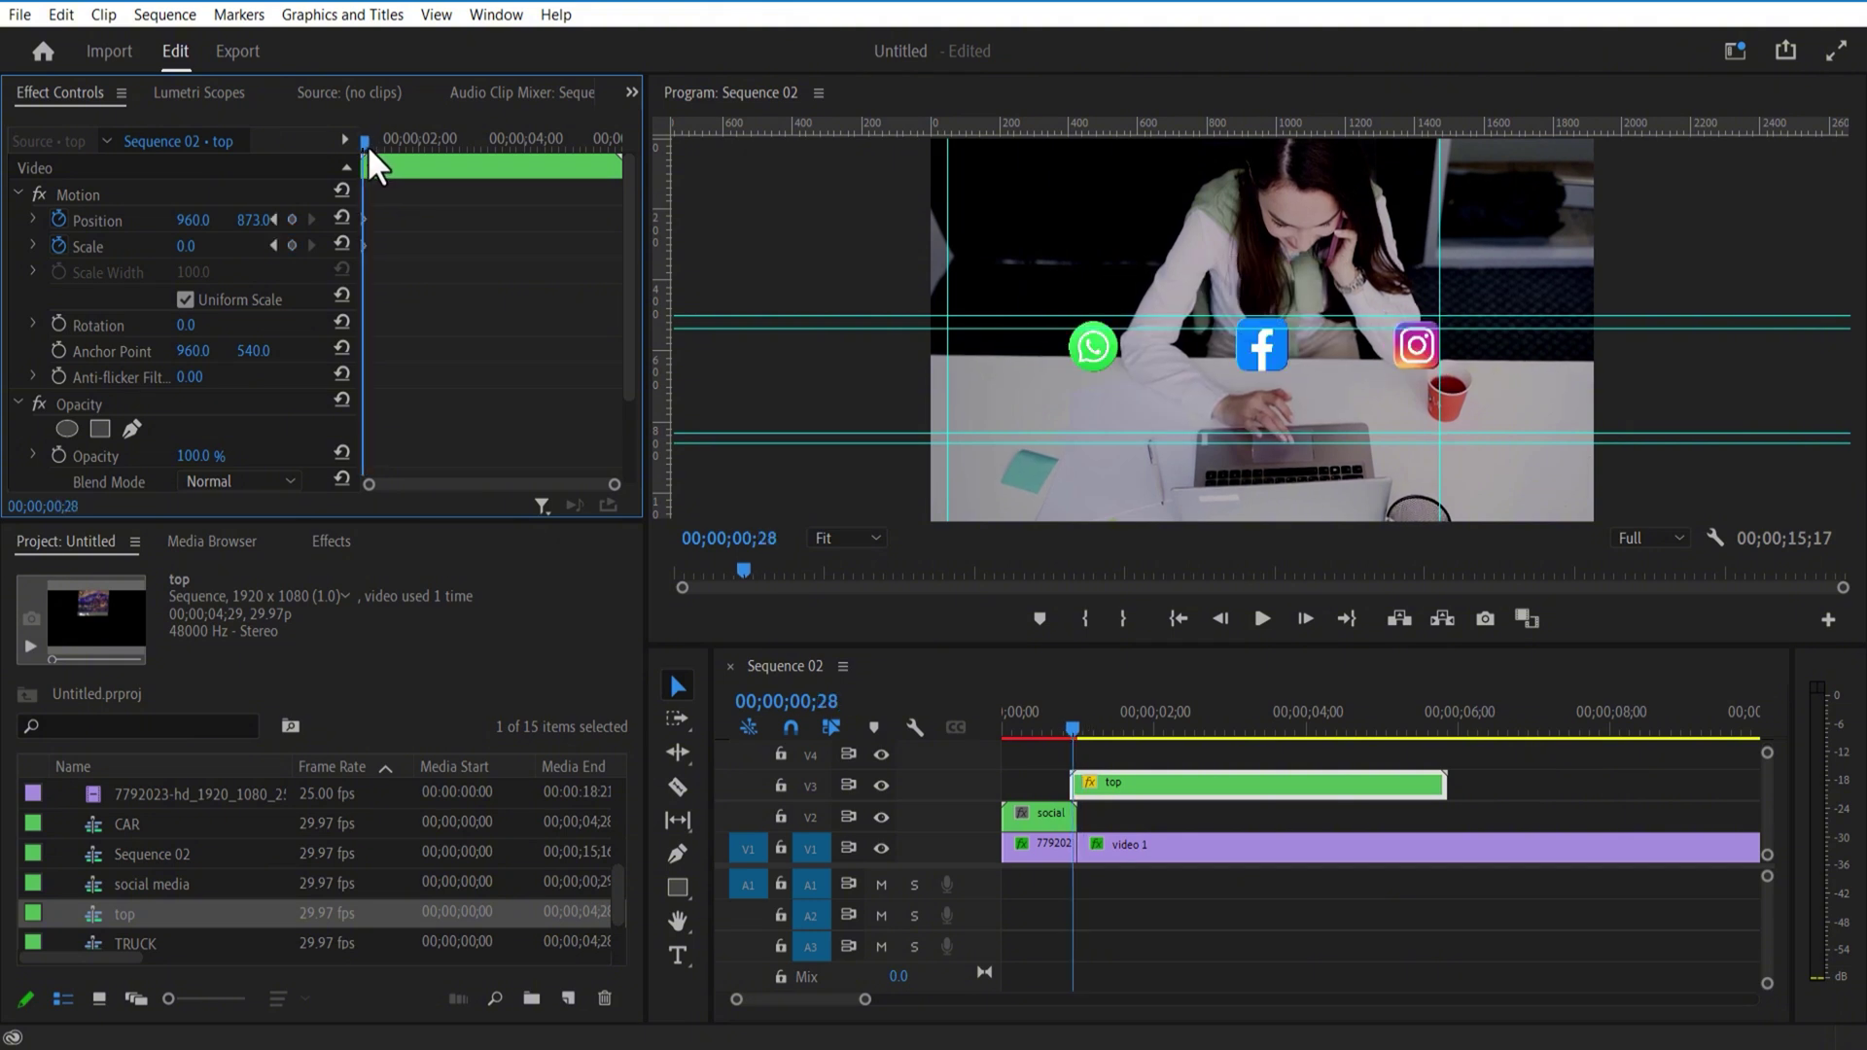
drag(368, 144, 372, 146)
drag(1082, 726, 1069, 729)
click(1128, 783)
click(342, 243)
click(342, 218)
click(1128, 784)
Step: Move the top clip's end keyframes for position and scale to 00;00;01;00
drag(864, 1000, 764, 1000)
click(1473, 736)
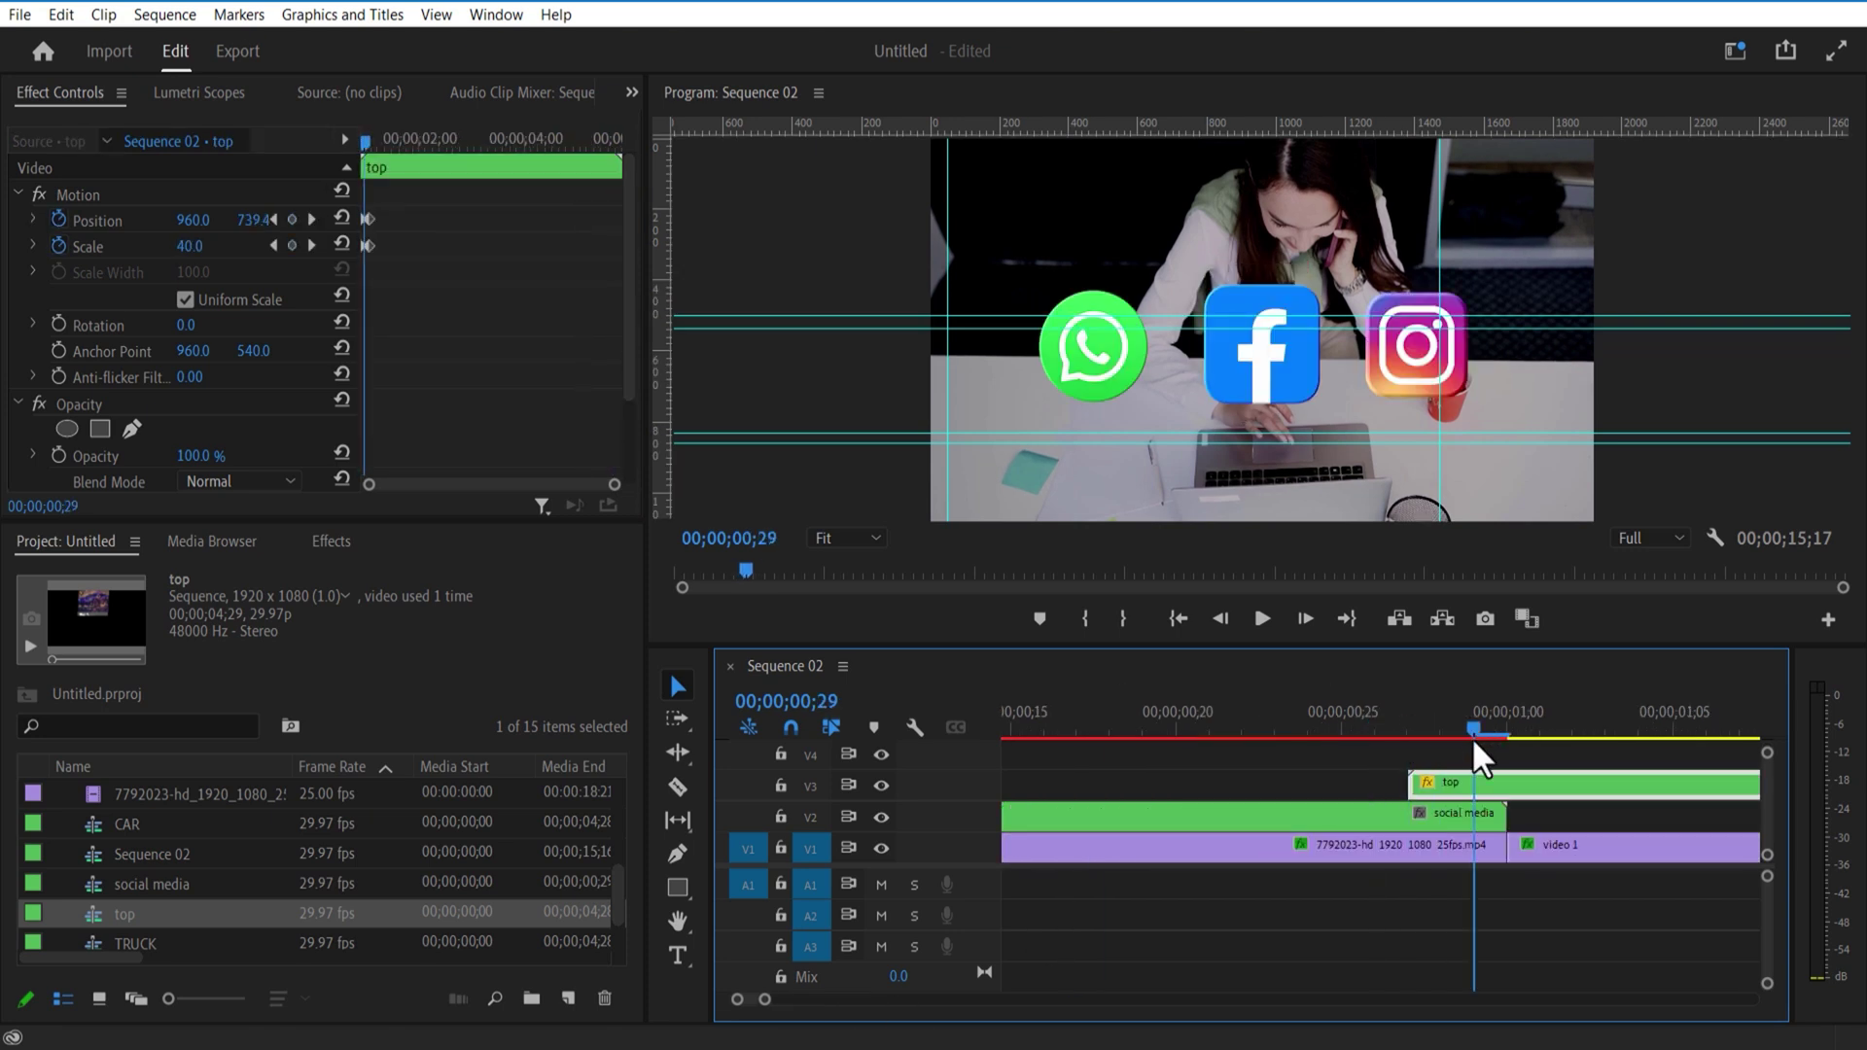
drag(1473, 736, 1505, 734)
drag(615, 485, 400, 484)
Step: Fade out the social media clip by keyframing its opacity from 100% at 00;00;00;27 to 0% at 00;00;01;00
drag(1505, 729, 1408, 729)
click(1428, 825)
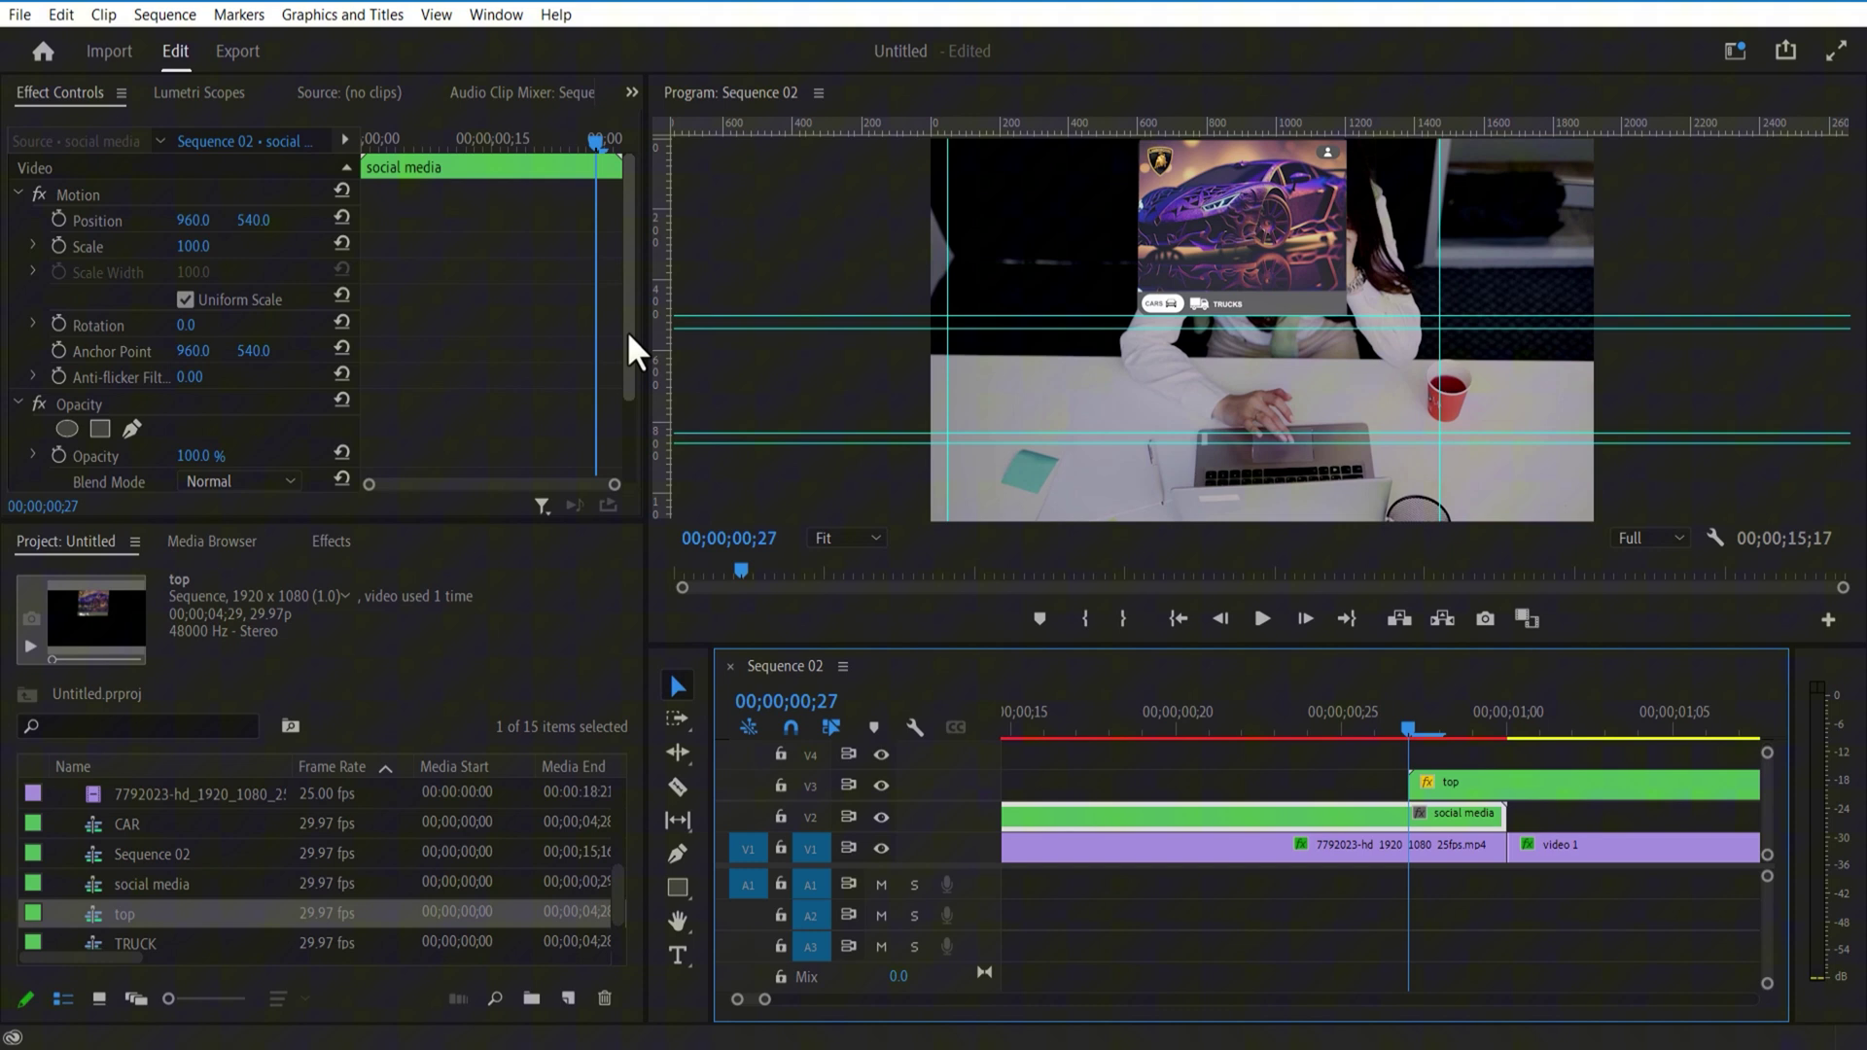
drag(627, 330, 632, 433)
mouse_move(1414, 724)
mouse_down()
mouse_move(1461, 739)
mouse_move(1414, 737)
mouse_up()
click(58, 344)
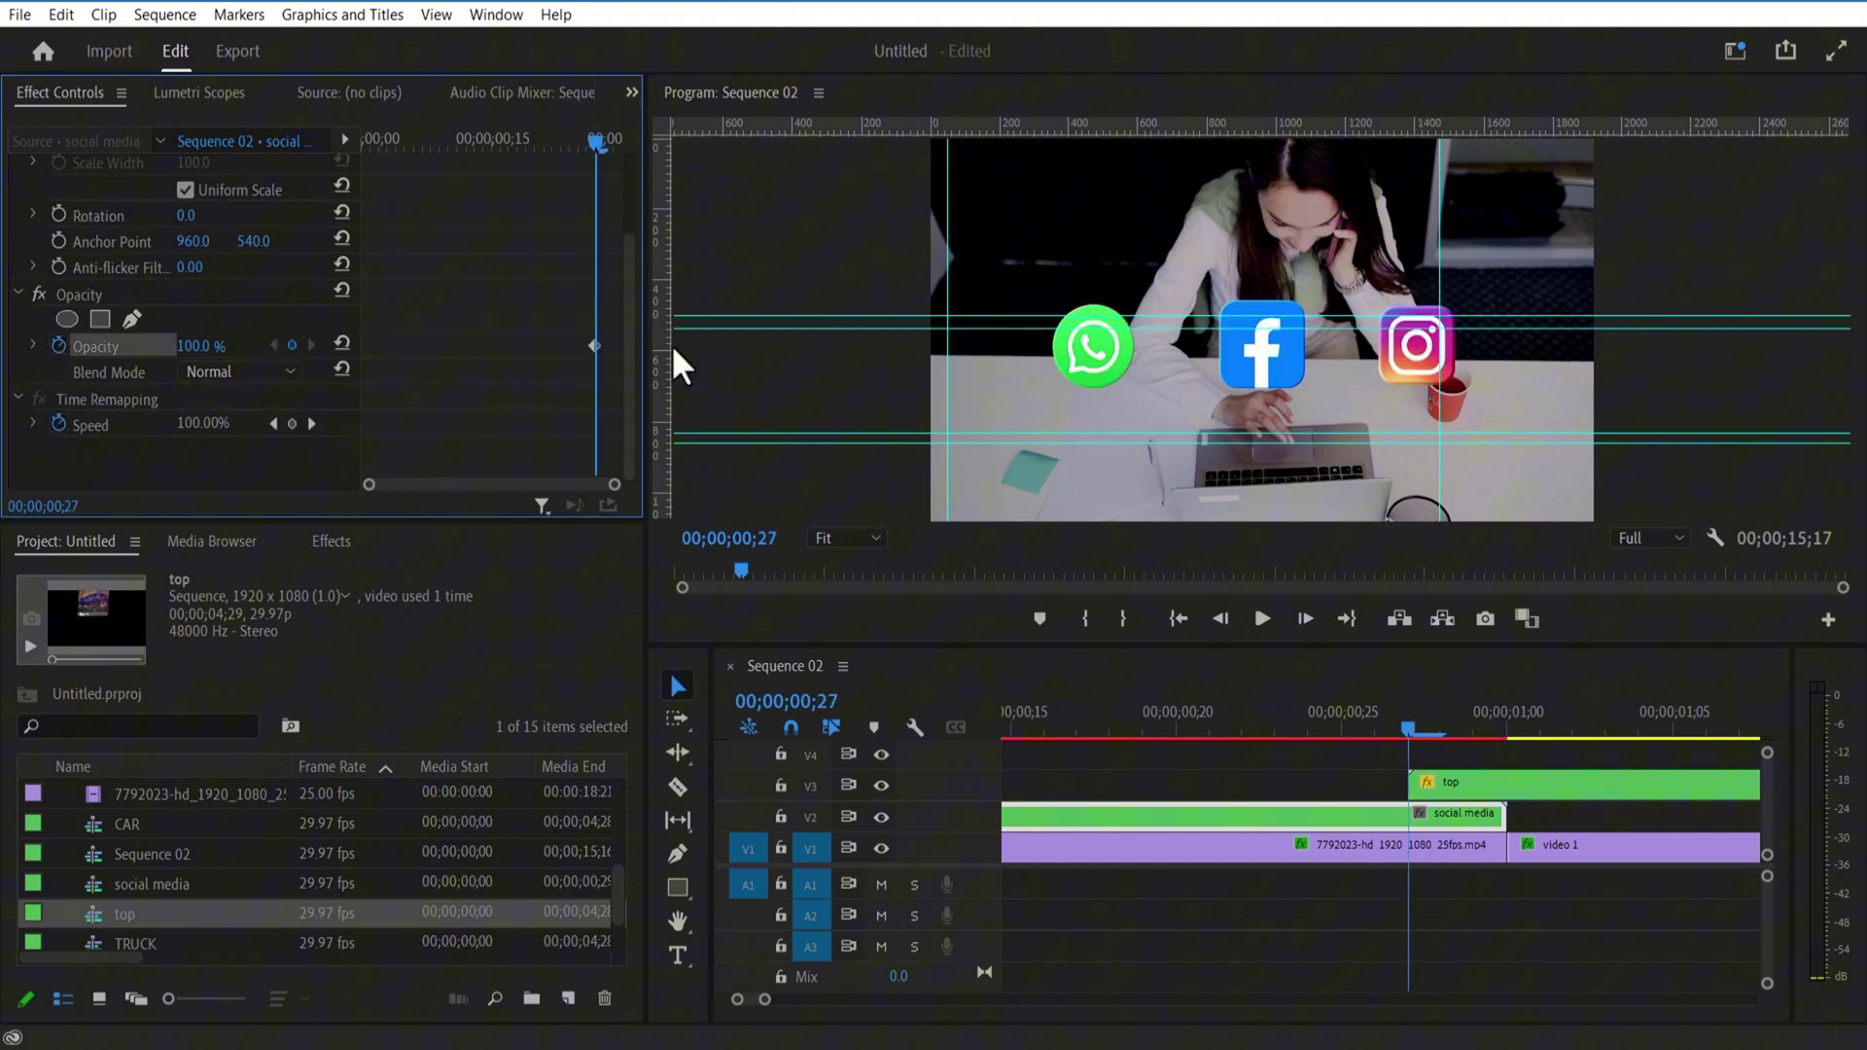
drag(1412, 725, 1498, 749)
click(201, 457)
text(0)
key(Return)
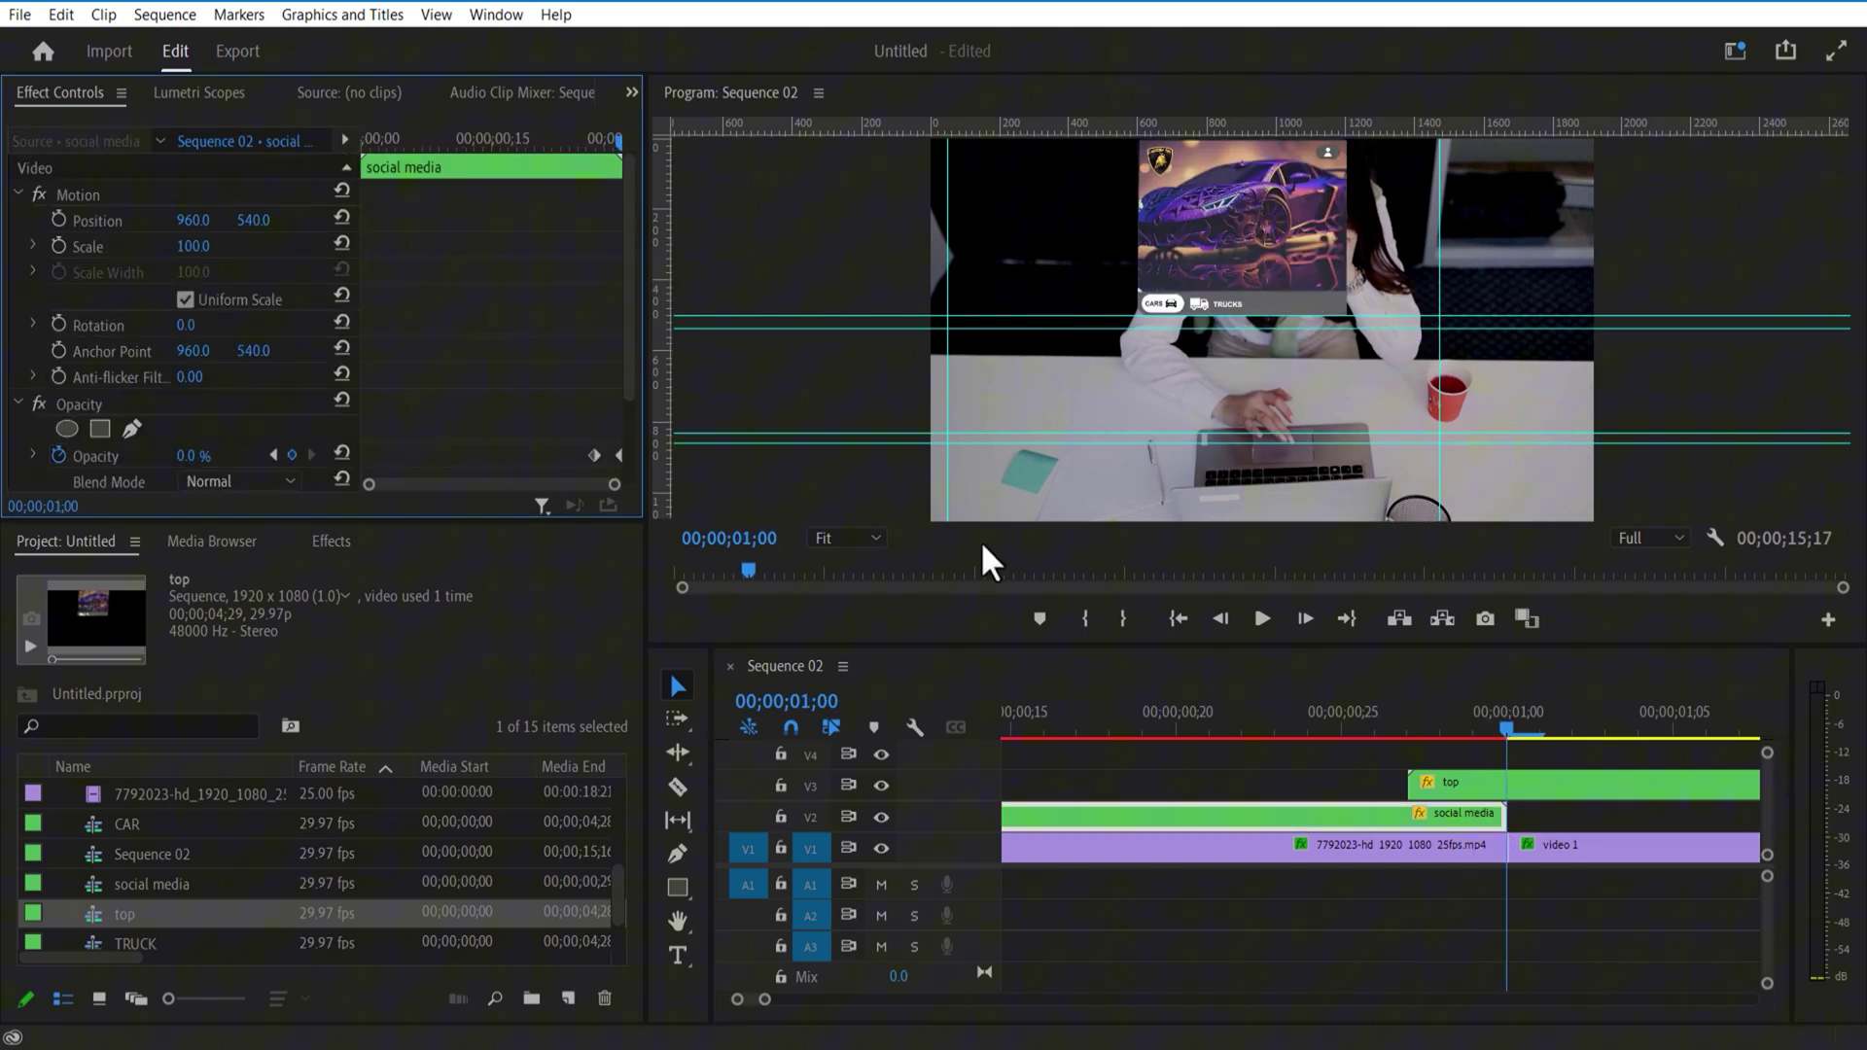
Step: Fade in the top clip by keyframing its opacity from 0% at 00;00;00;27 up to 100%
click(1426, 722)
click(1433, 780)
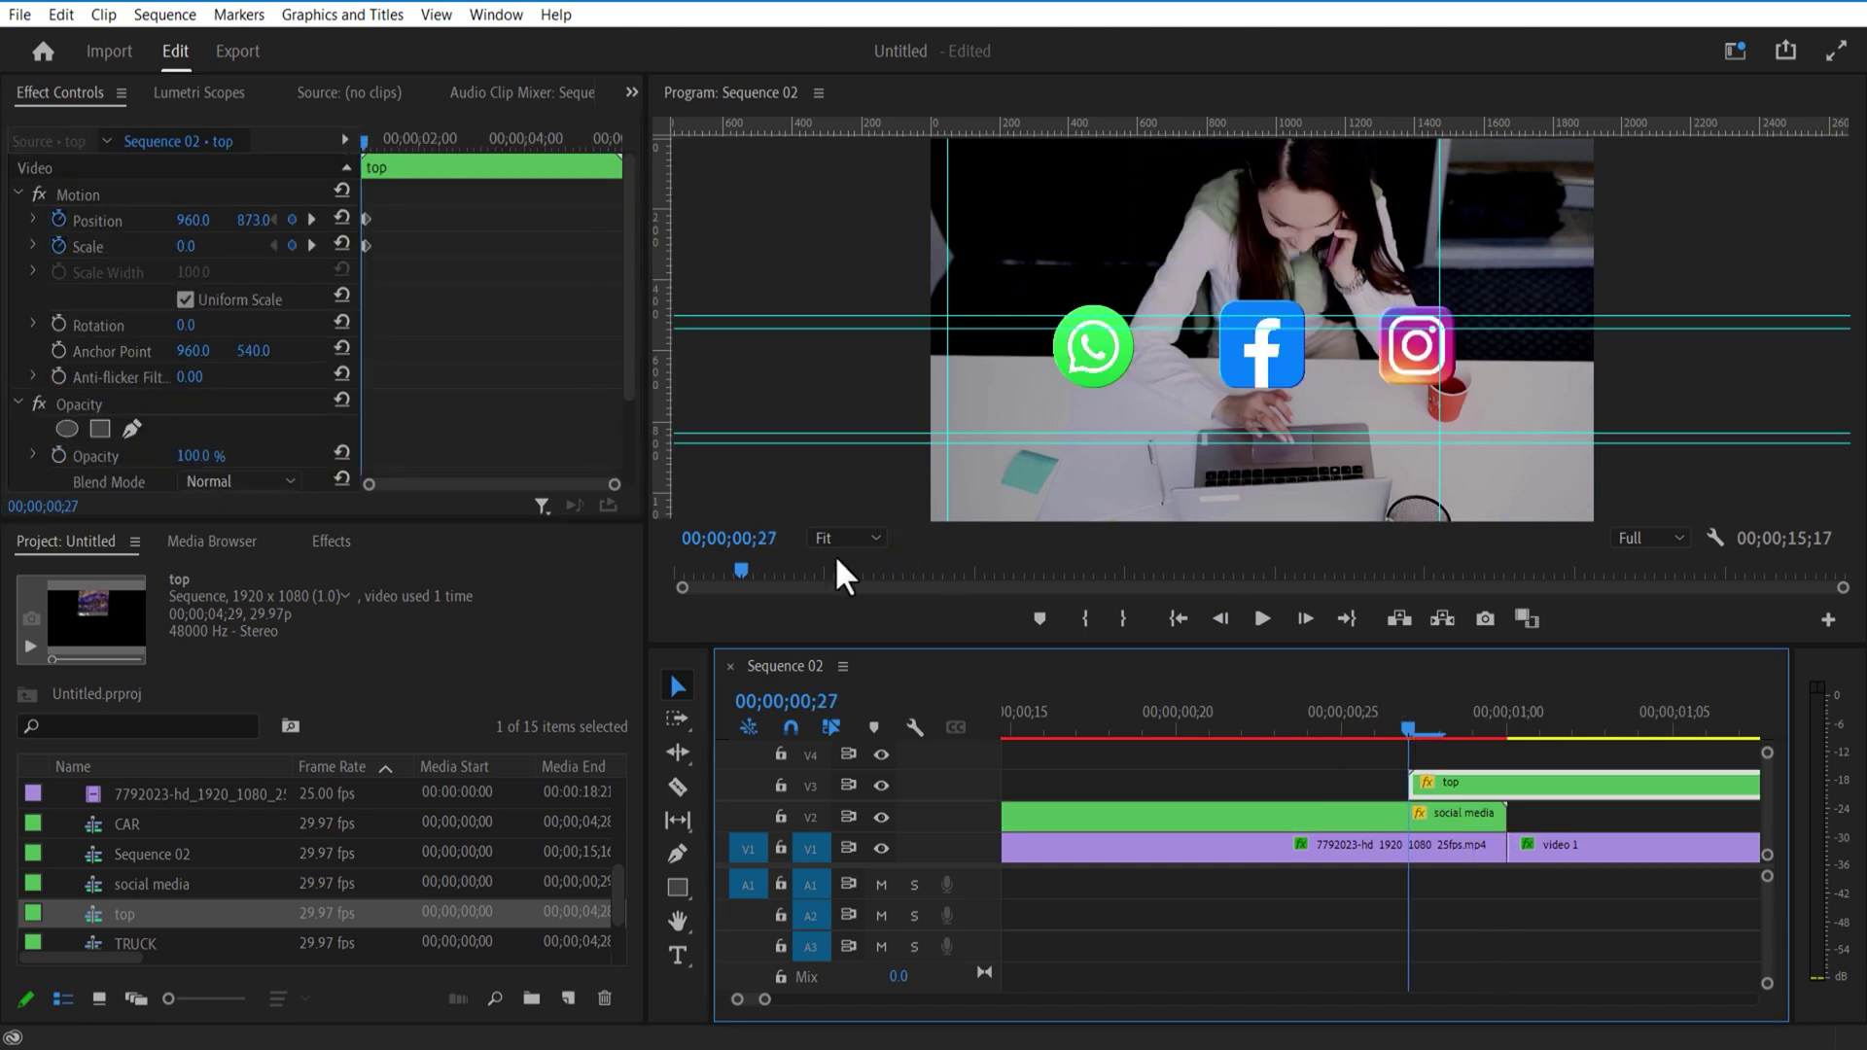
scroll(584, 312, down, 2)
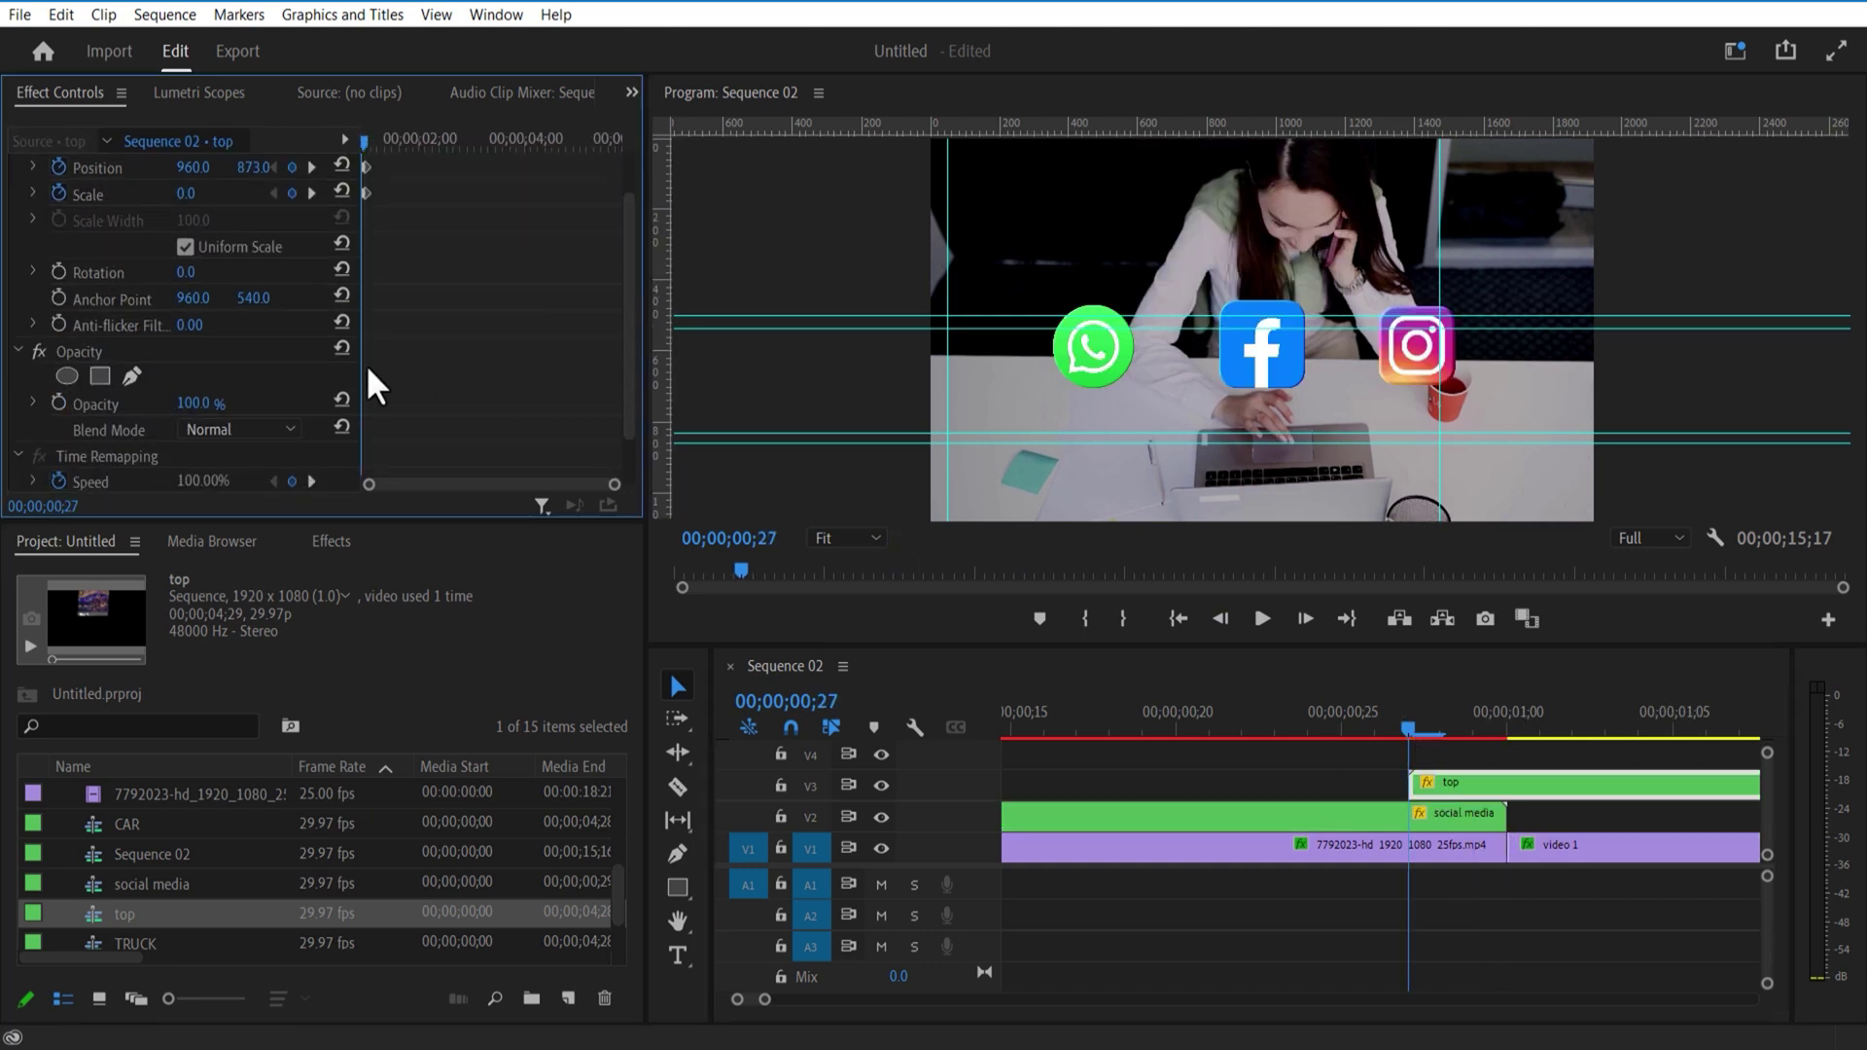
click(58, 402)
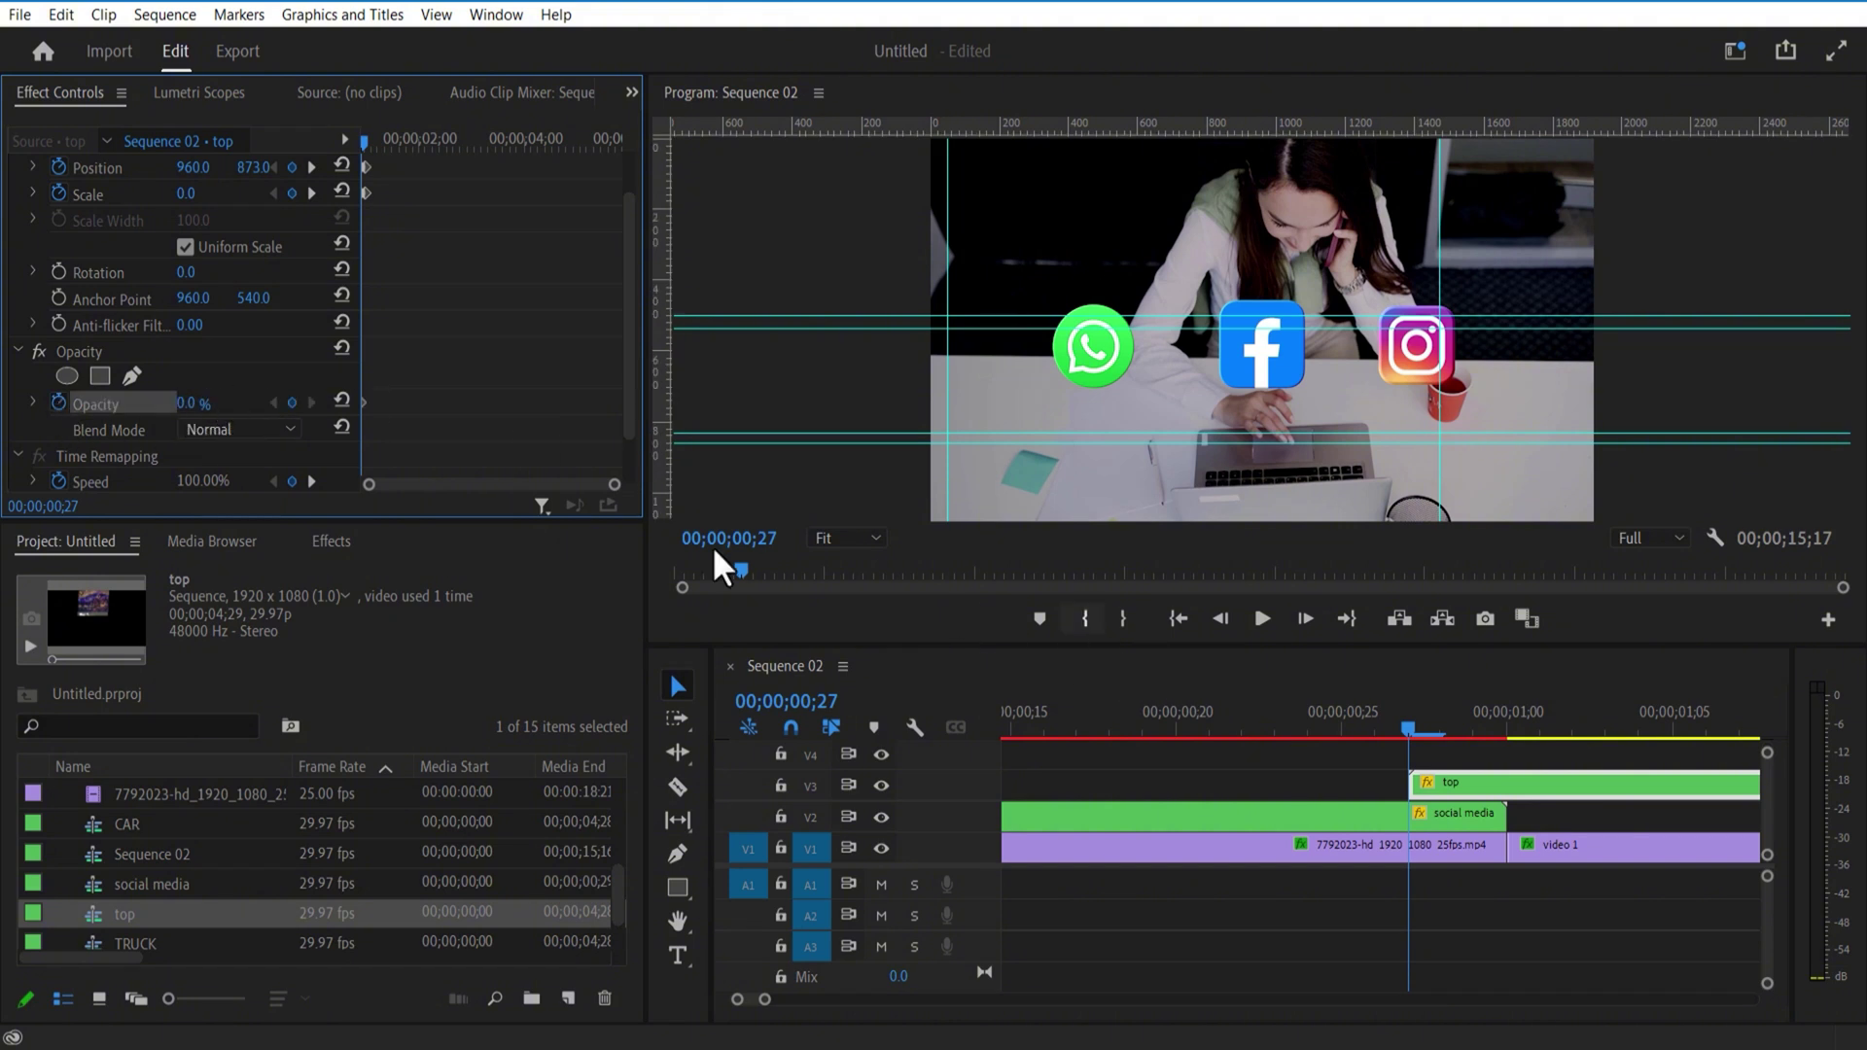
drag(614, 483, 491, 477)
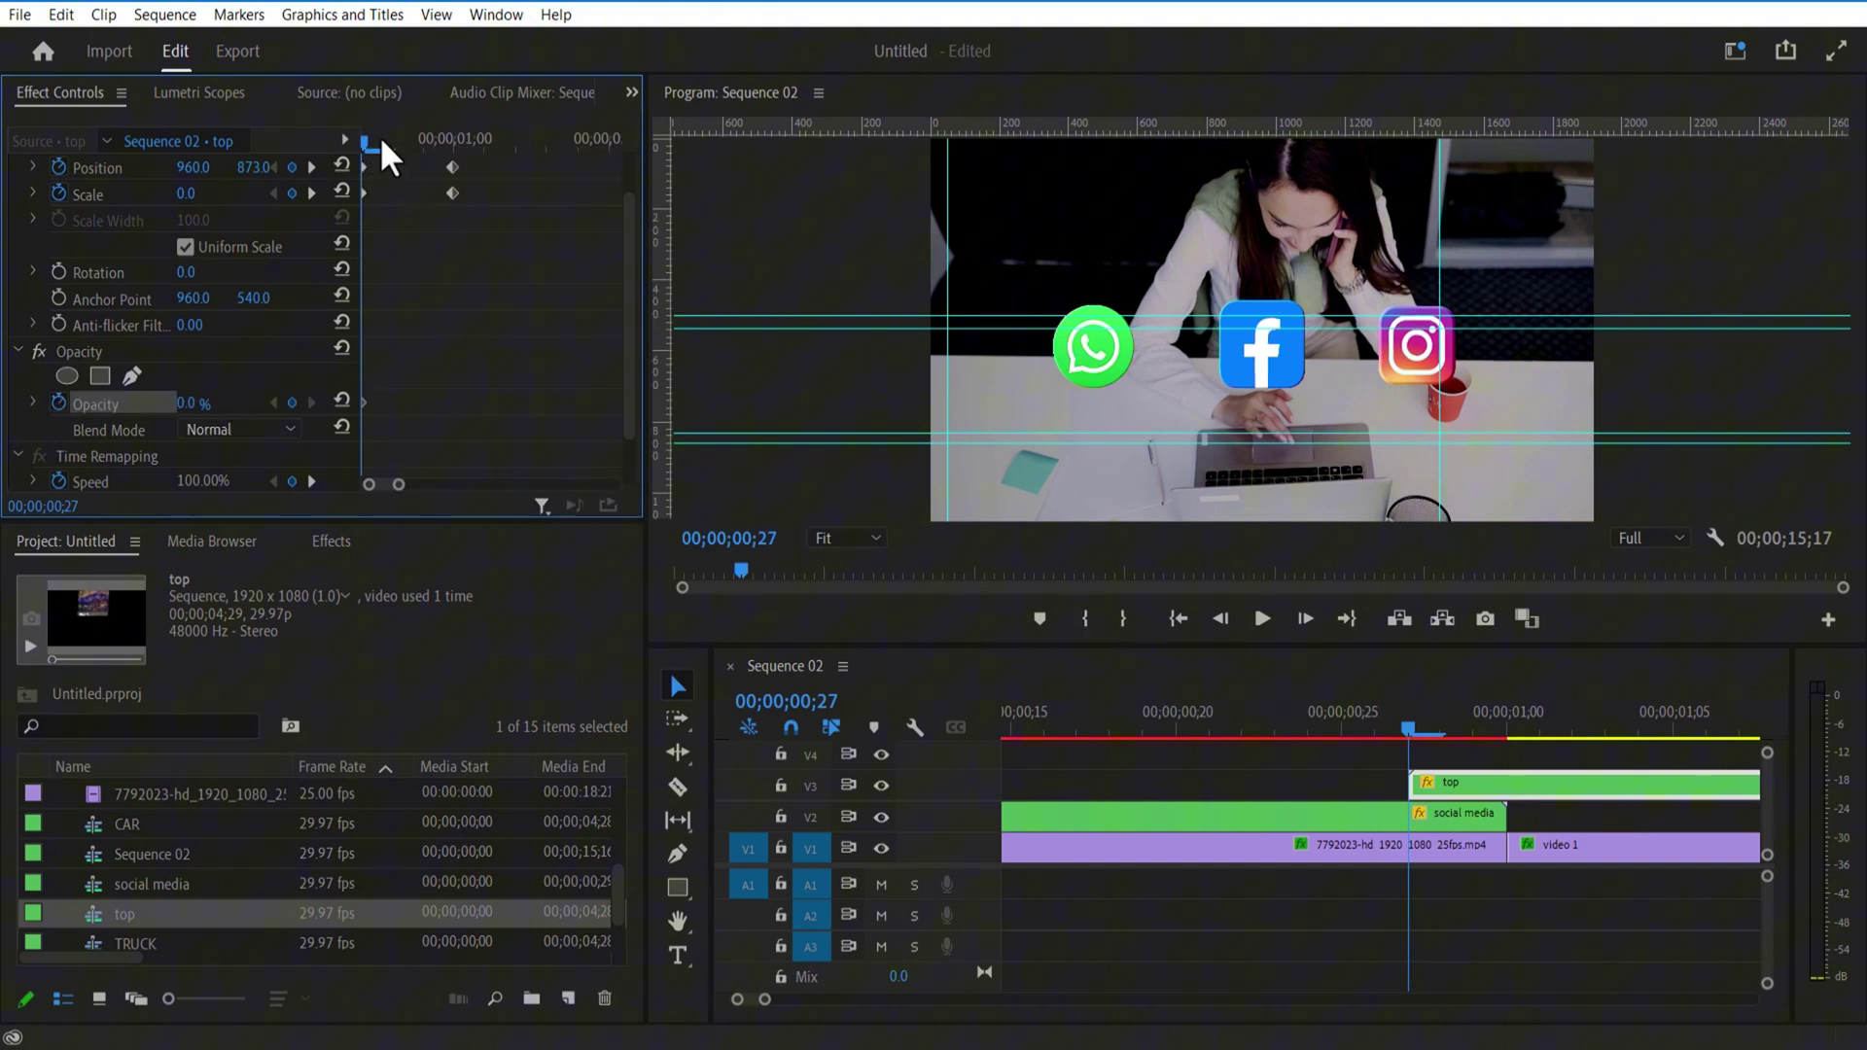
drag(369, 138, 434, 165)
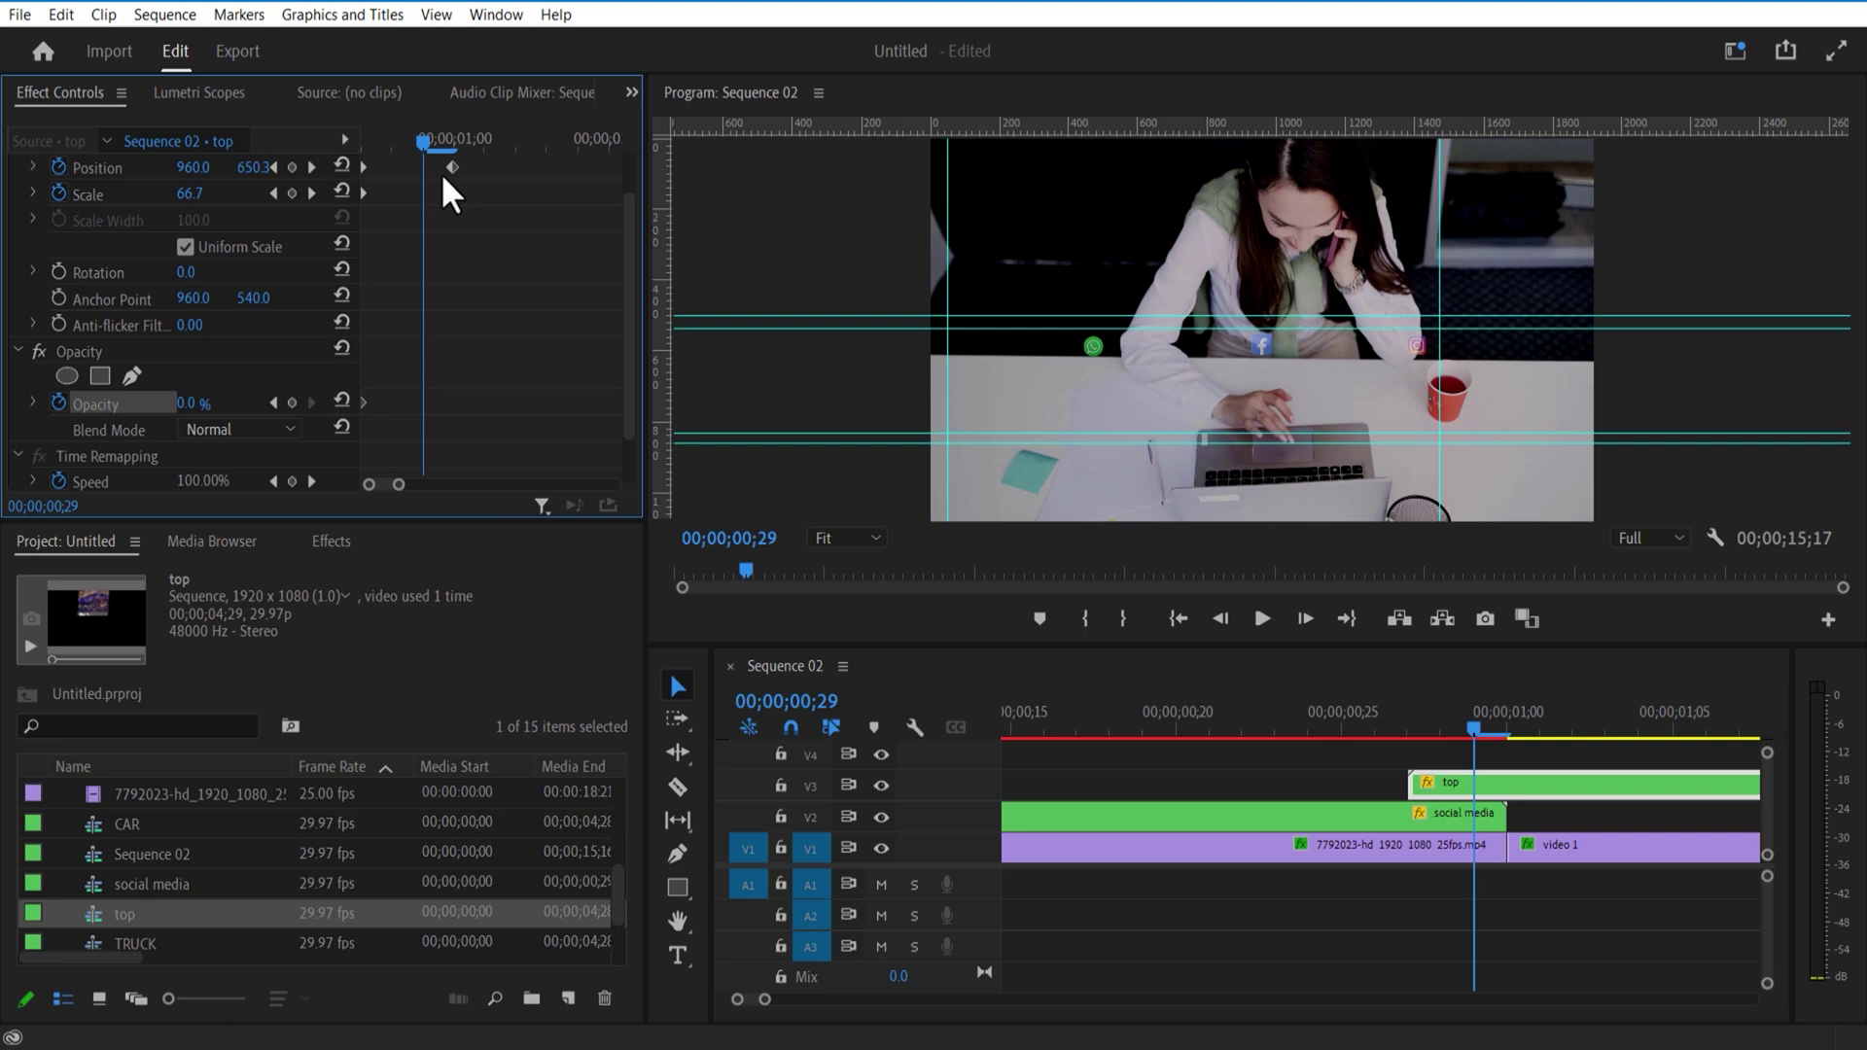
drag(195, 405, 148, 358)
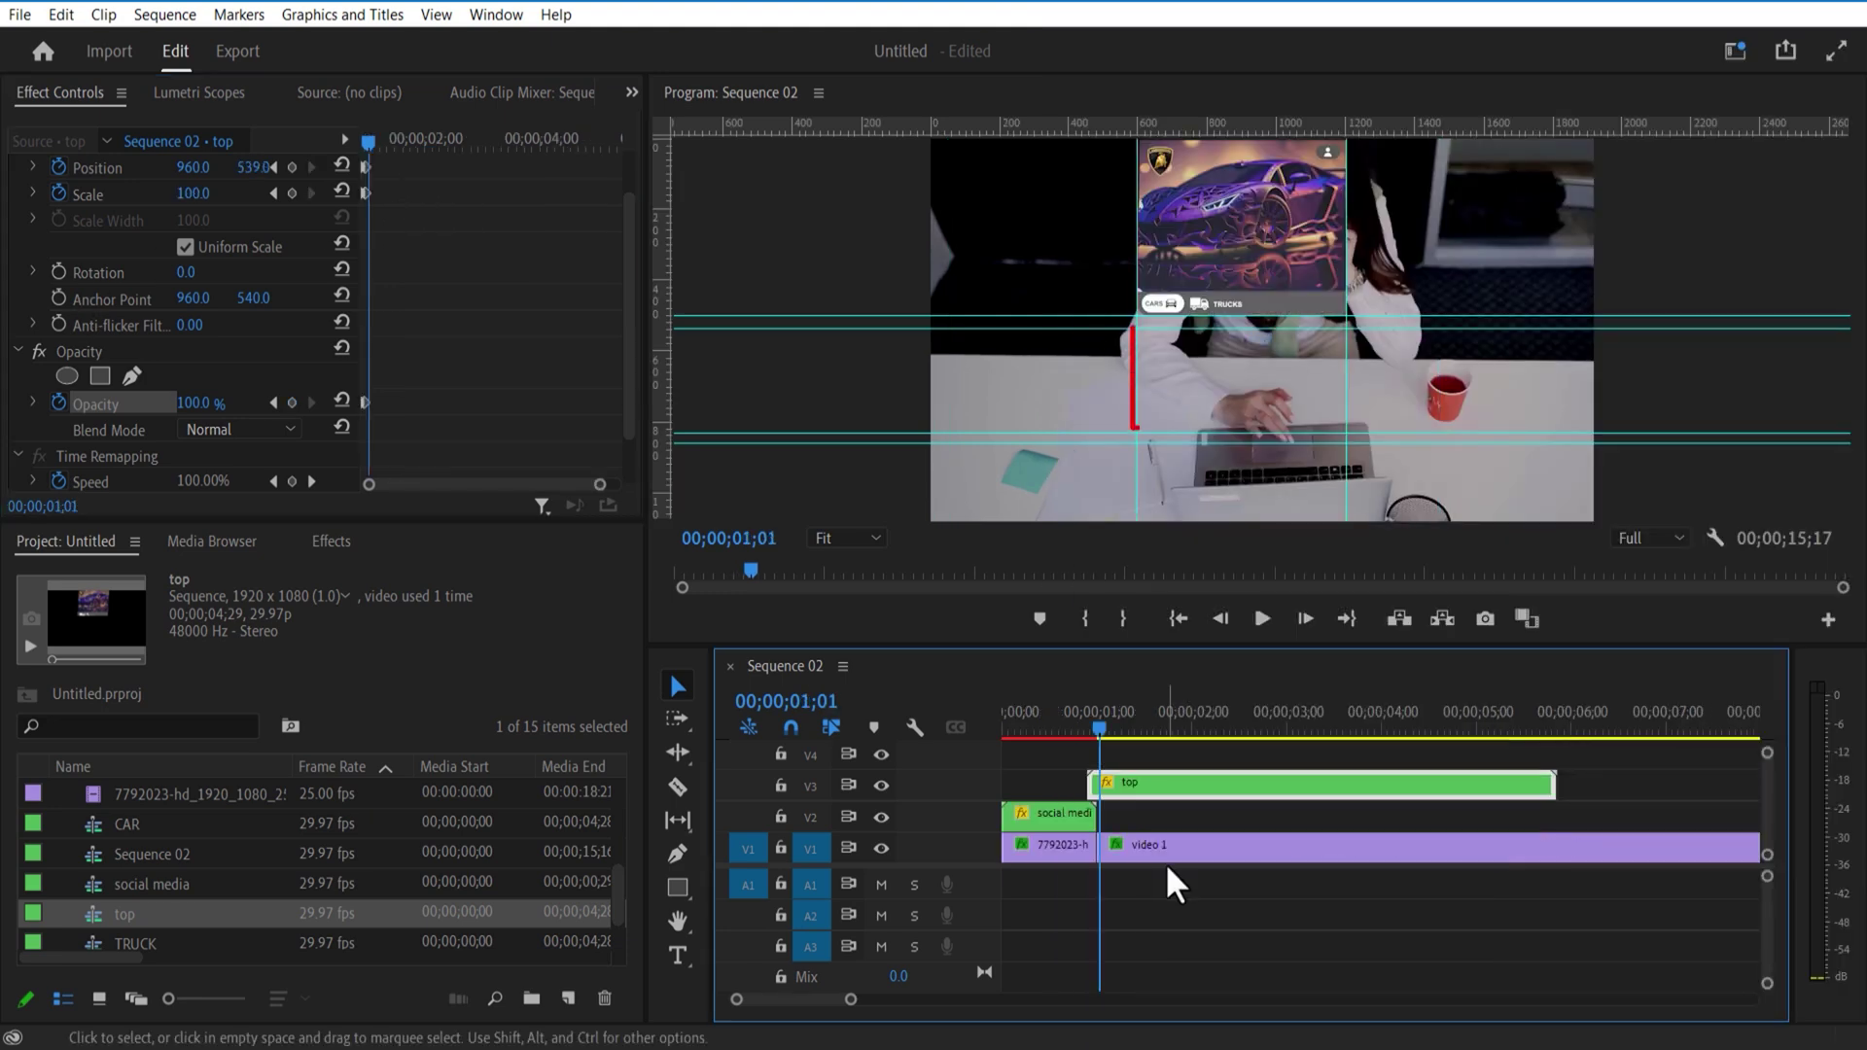
Step: Split video 1 at 00;00;01;01 and duplicate its second part onto V2 as video 2
click(1165, 856)
drag(851, 1000, 771, 999)
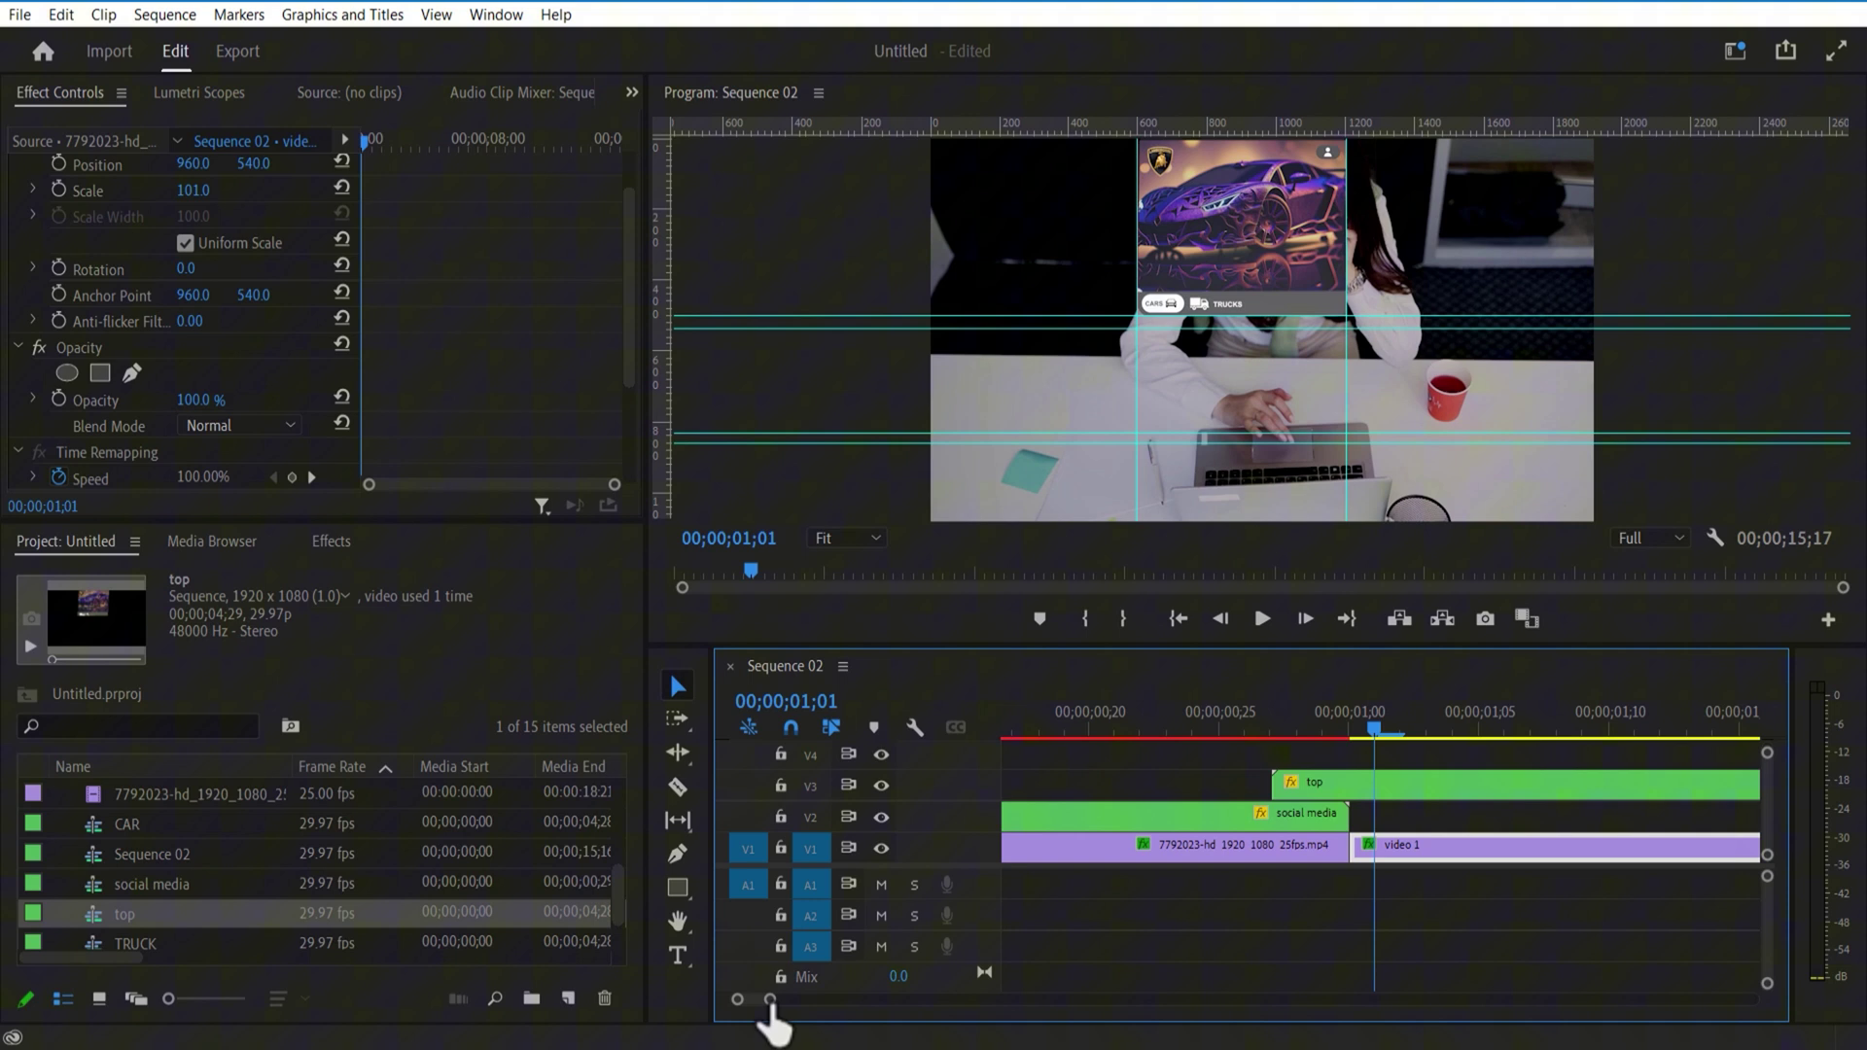
click(678, 787)
click(1390, 848)
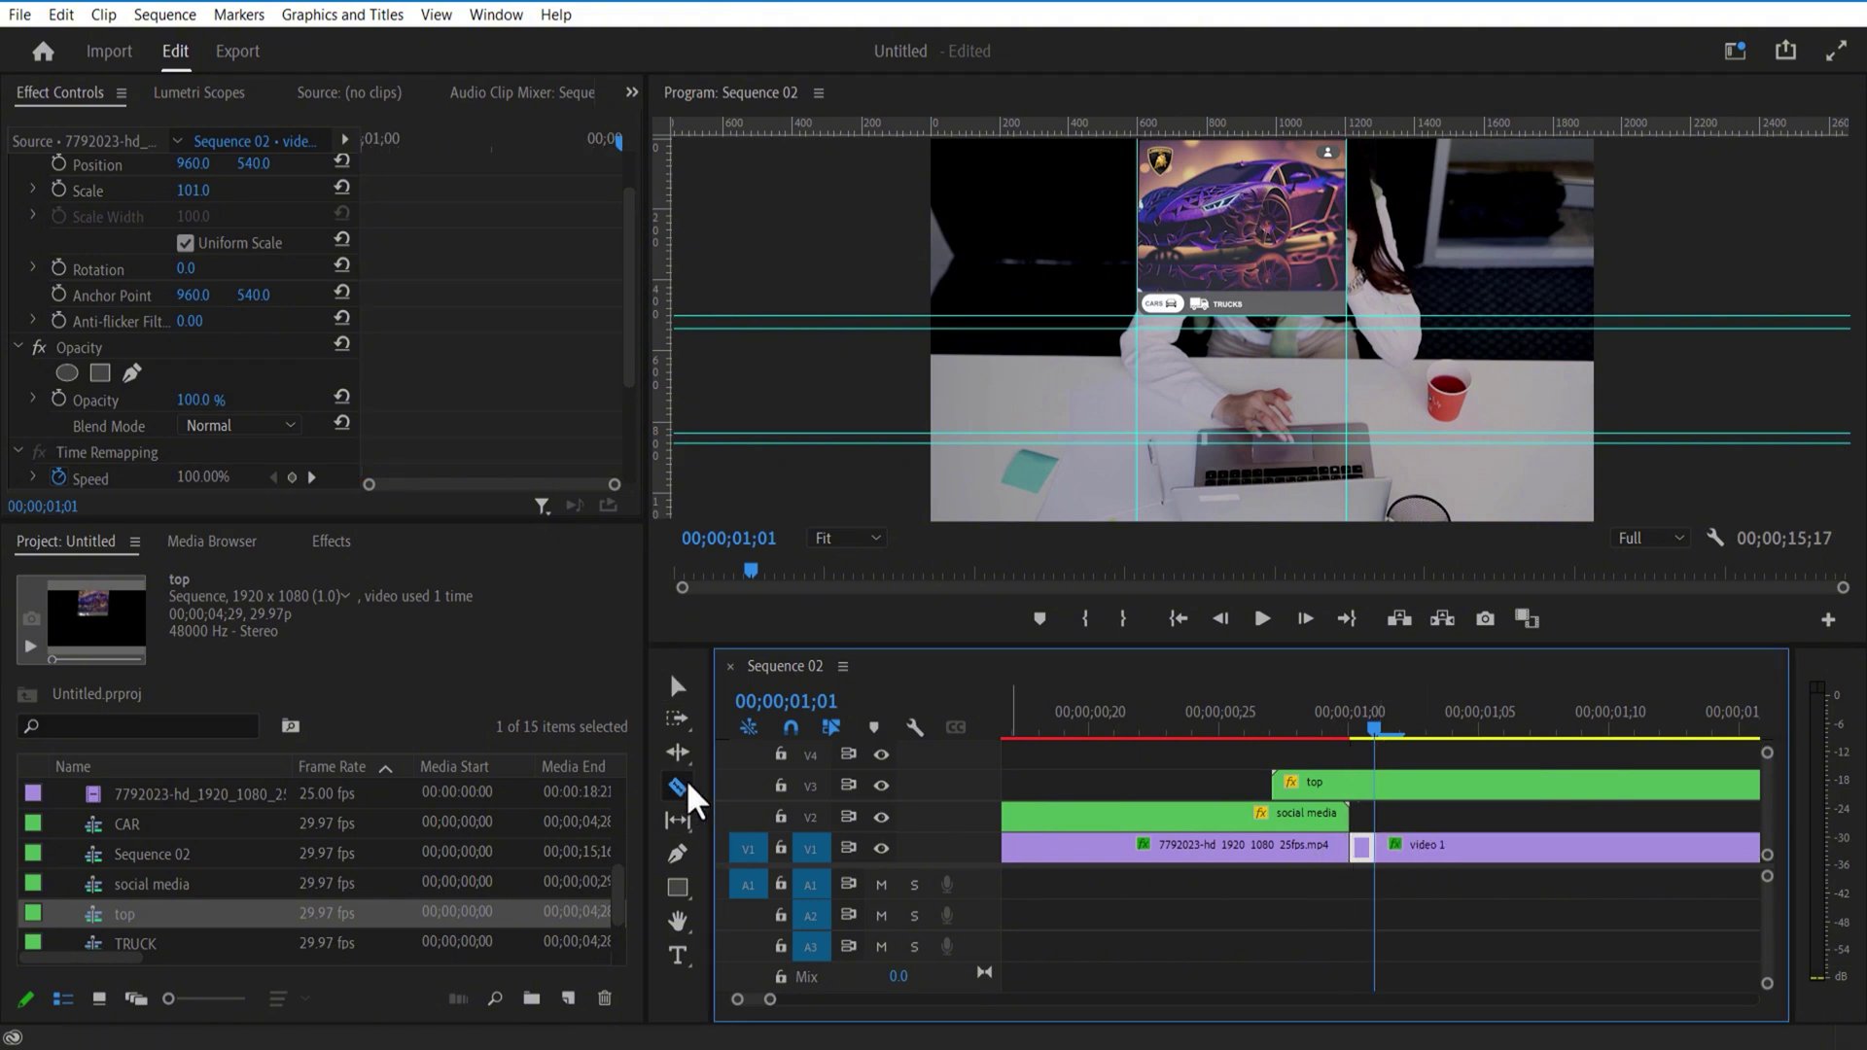
click(678, 687)
click(1430, 846)
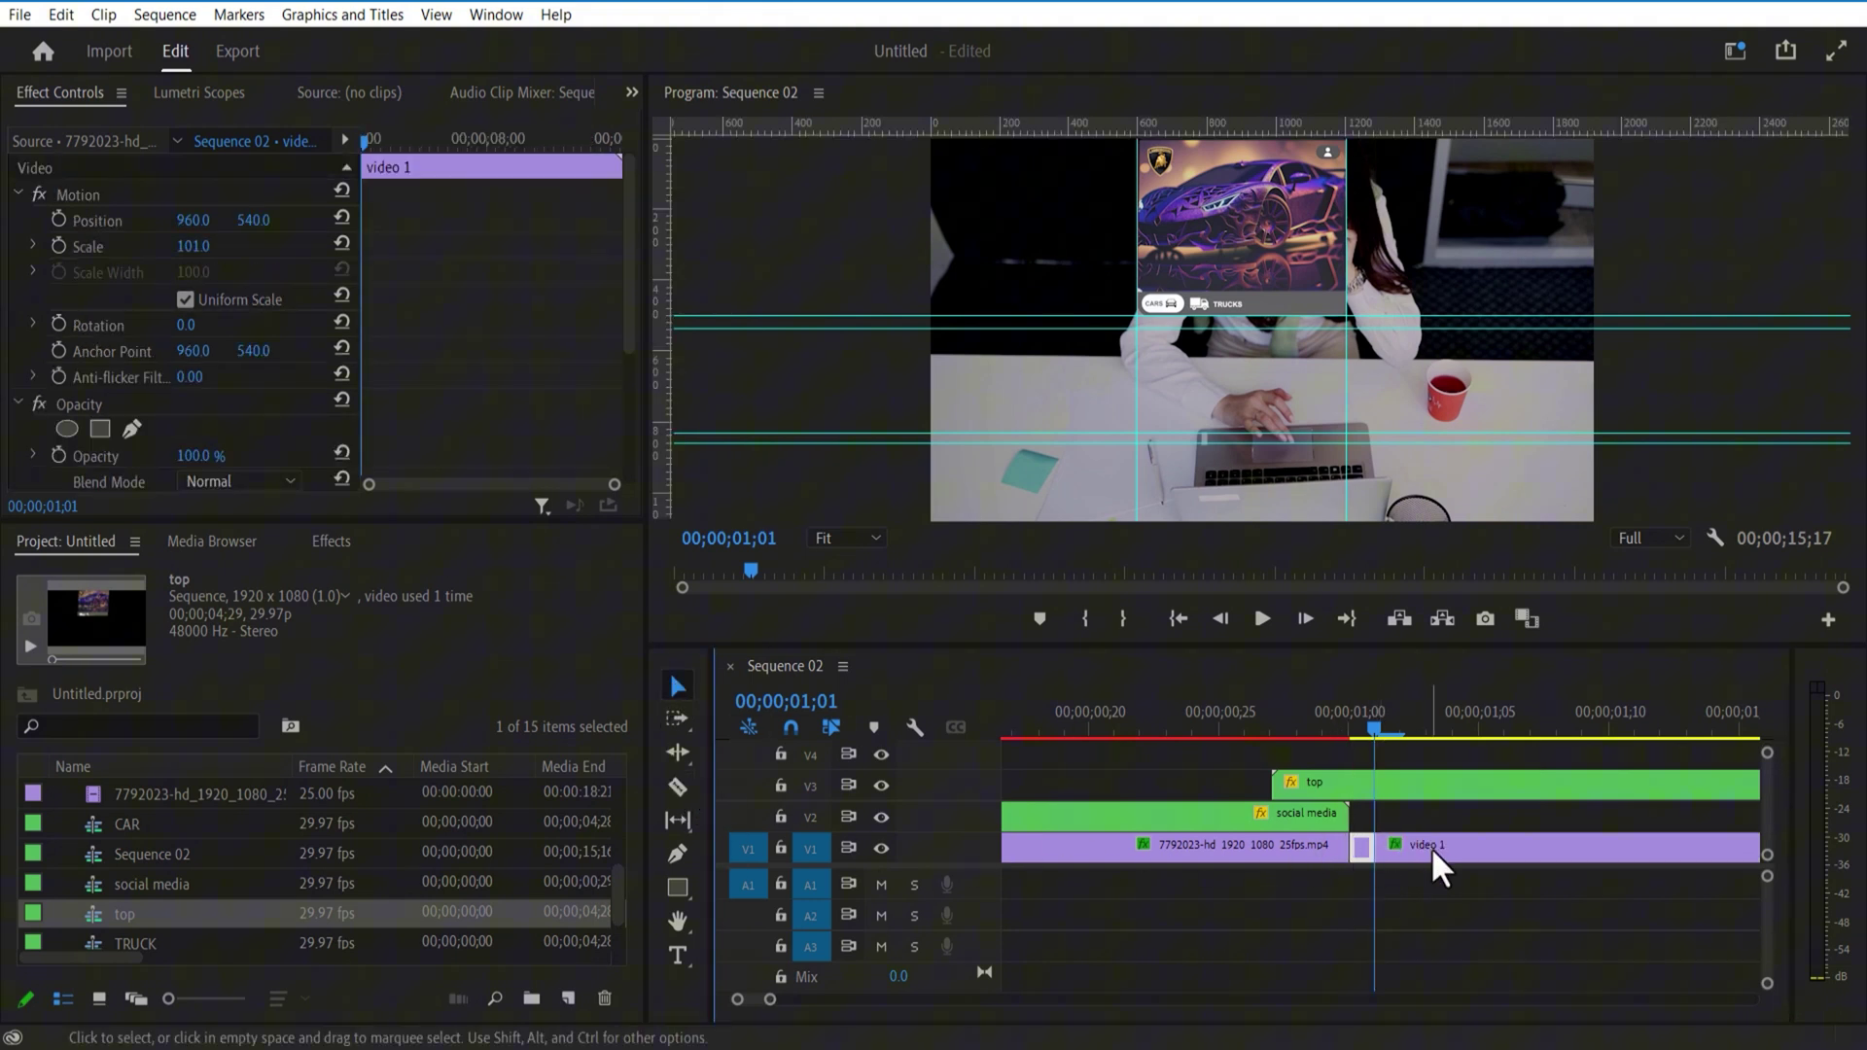
drag(1432, 845, 1429, 824)
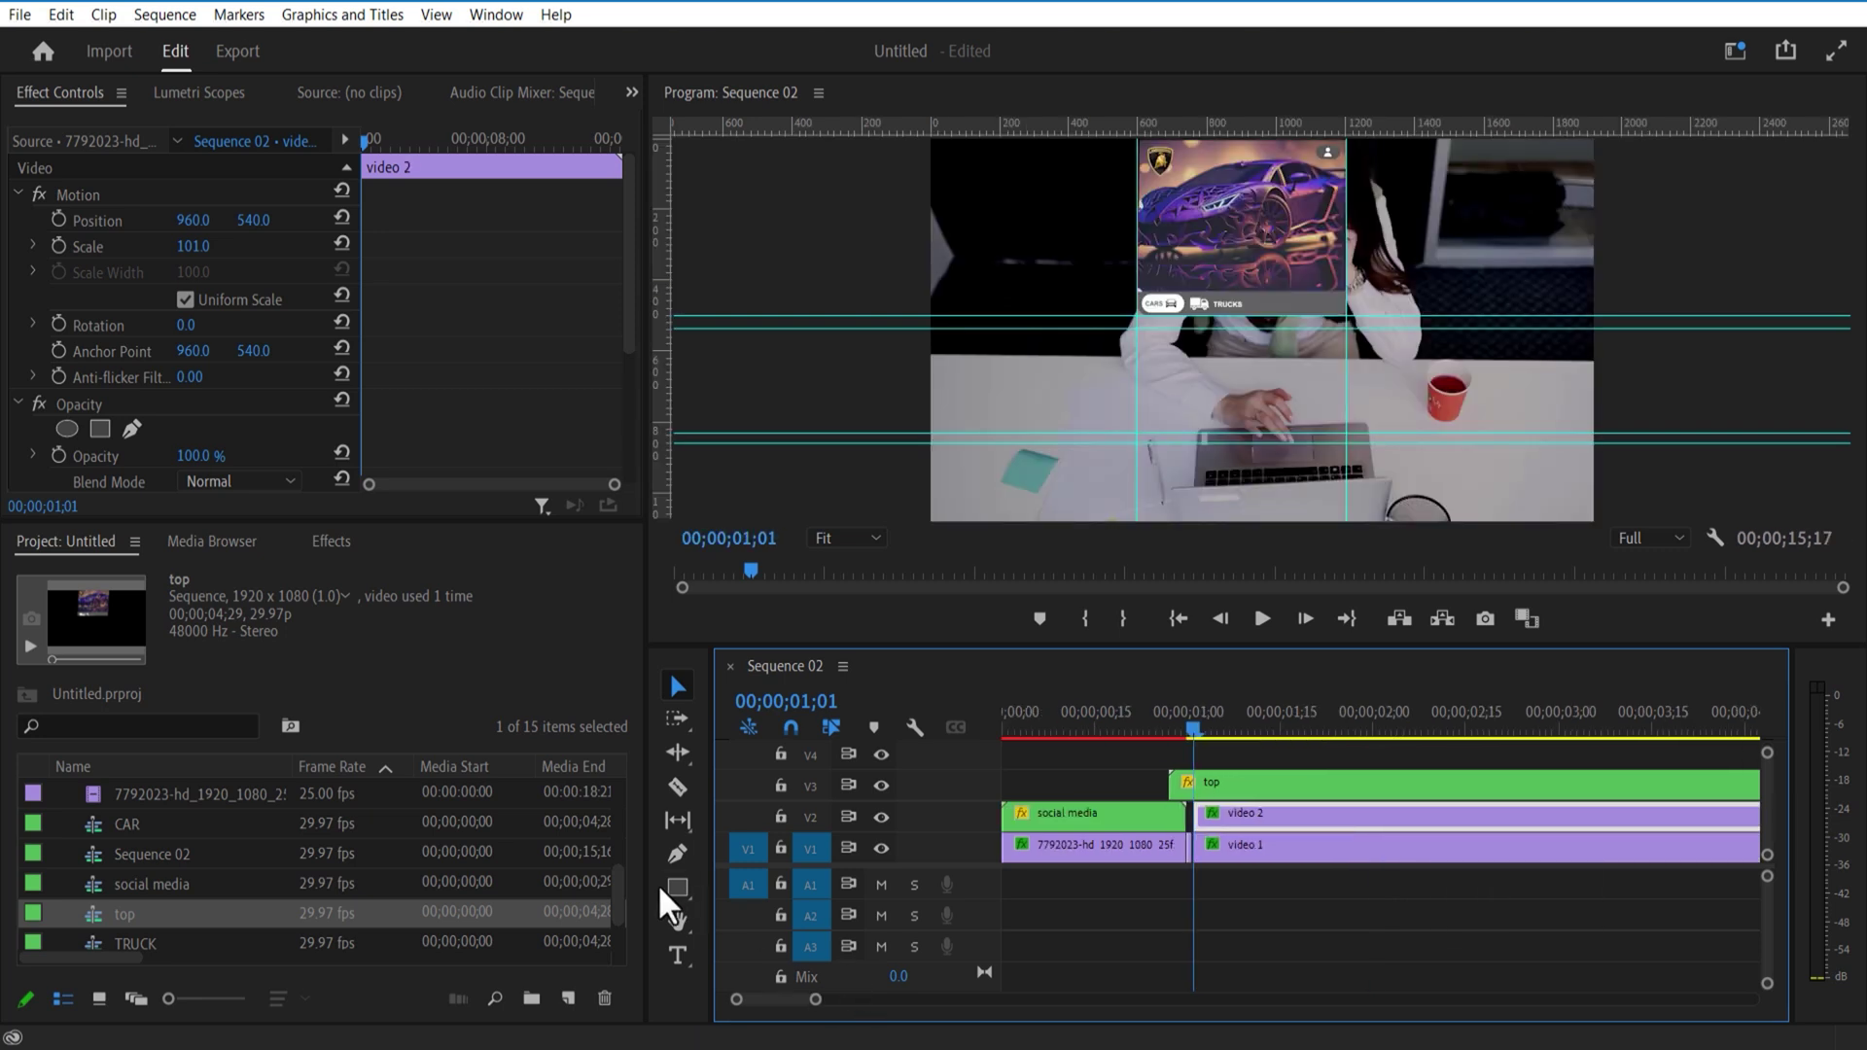
Step: Draw a rounded rectangle below the car panel and add the texts X and Pickup location to it
click(677, 887)
drag(1147, 409, 1338, 333)
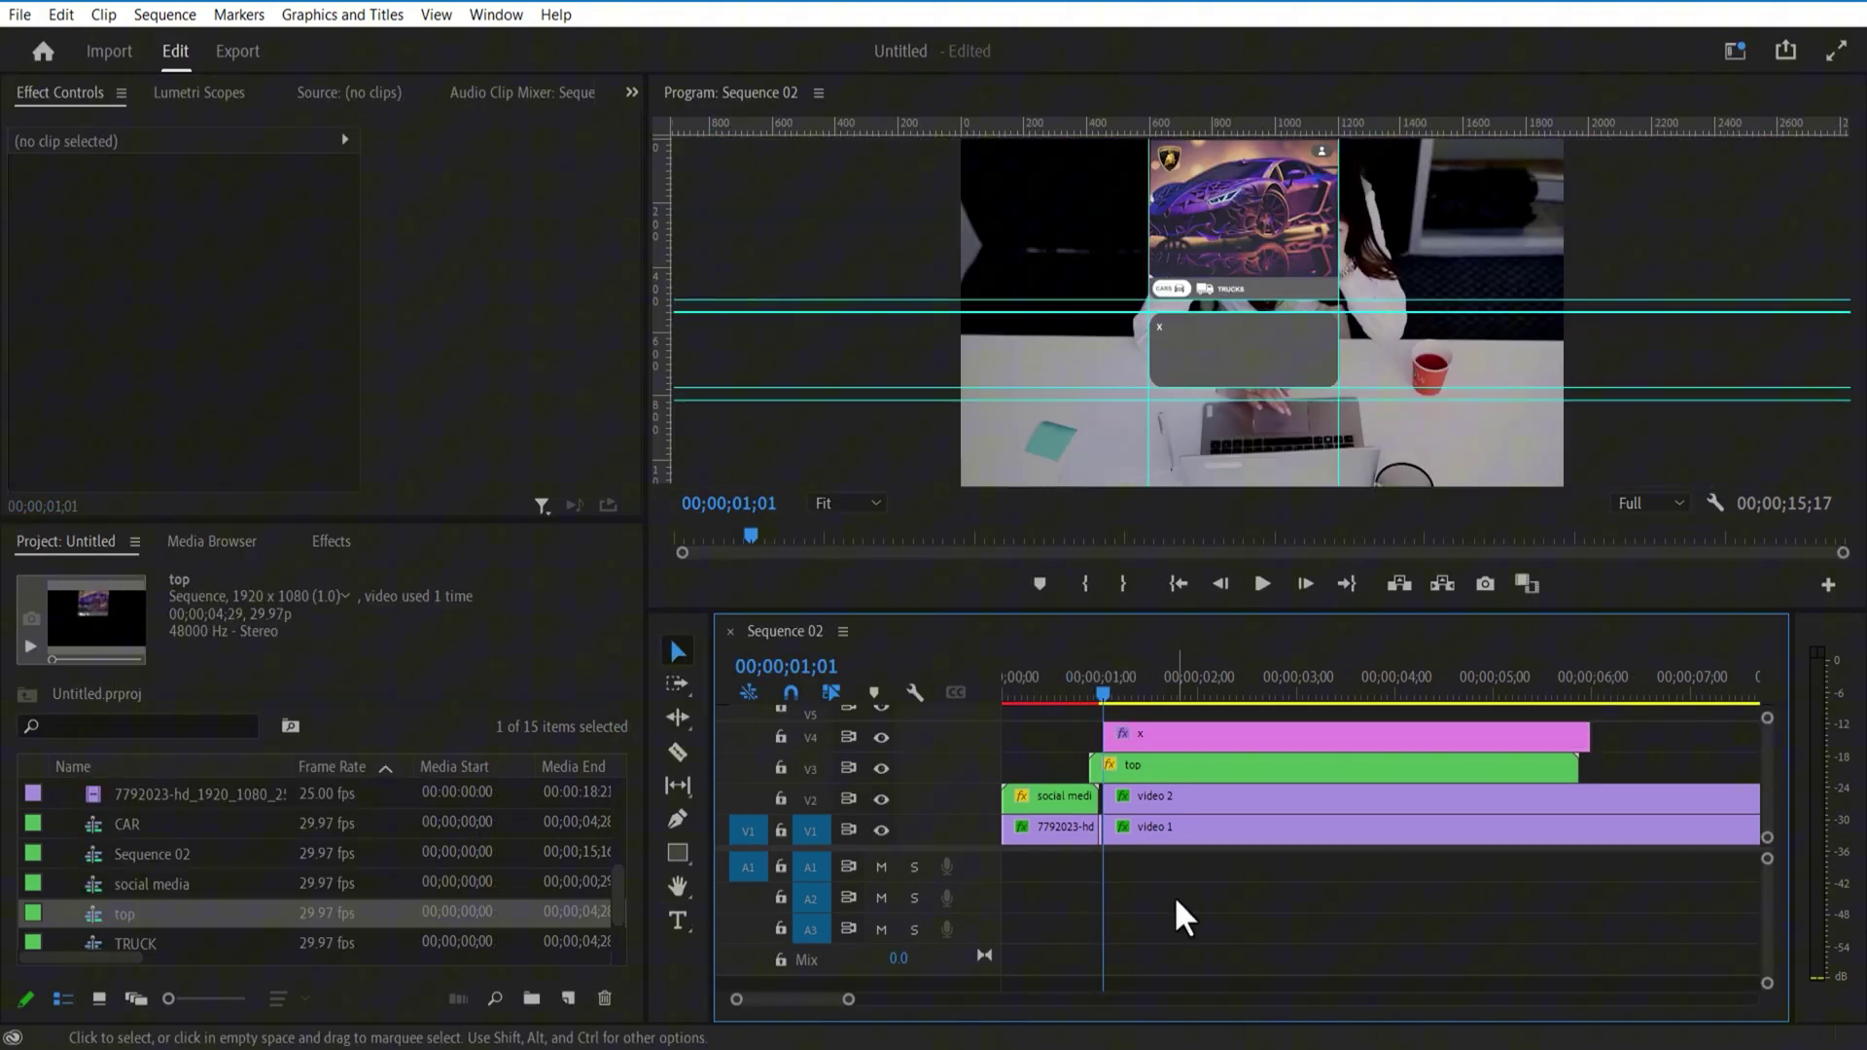
click(677, 920)
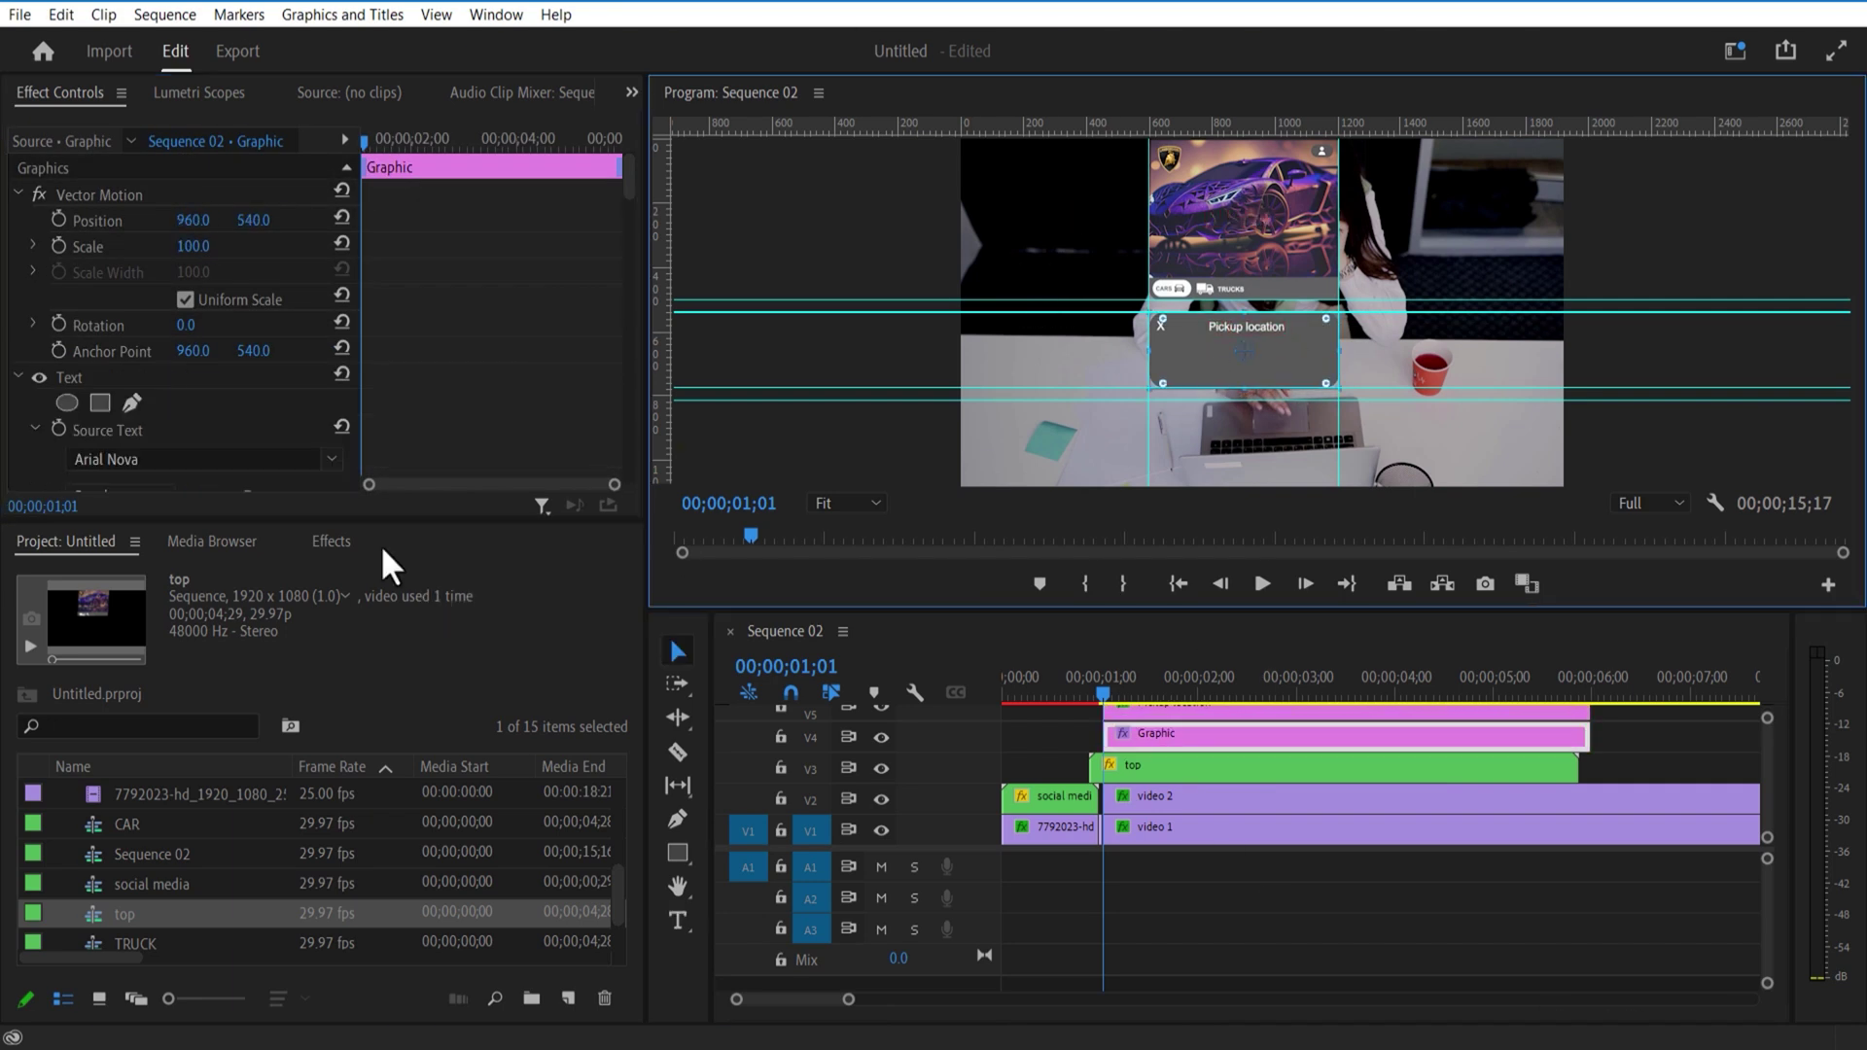
Step: Apply the Track Matte Key effect to video 2 and set its matte to Video 4
click(331, 542)
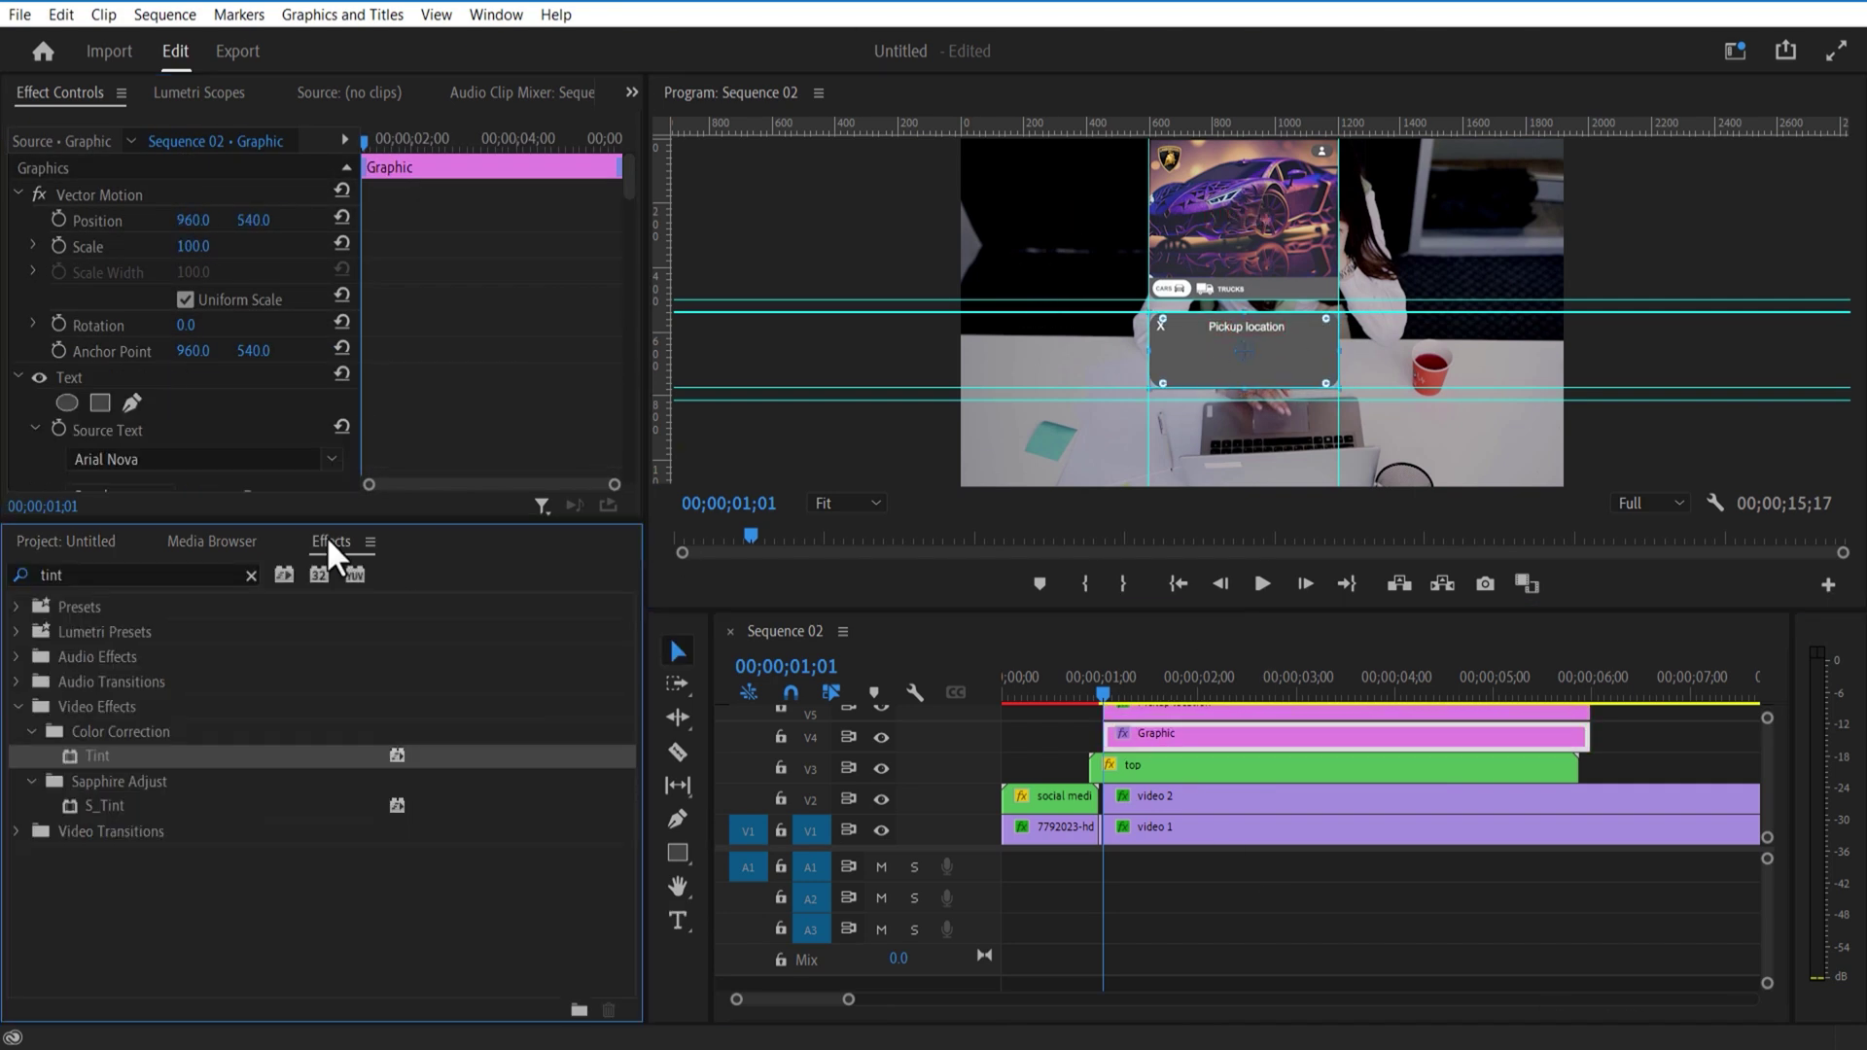
click(110, 574)
text(track)
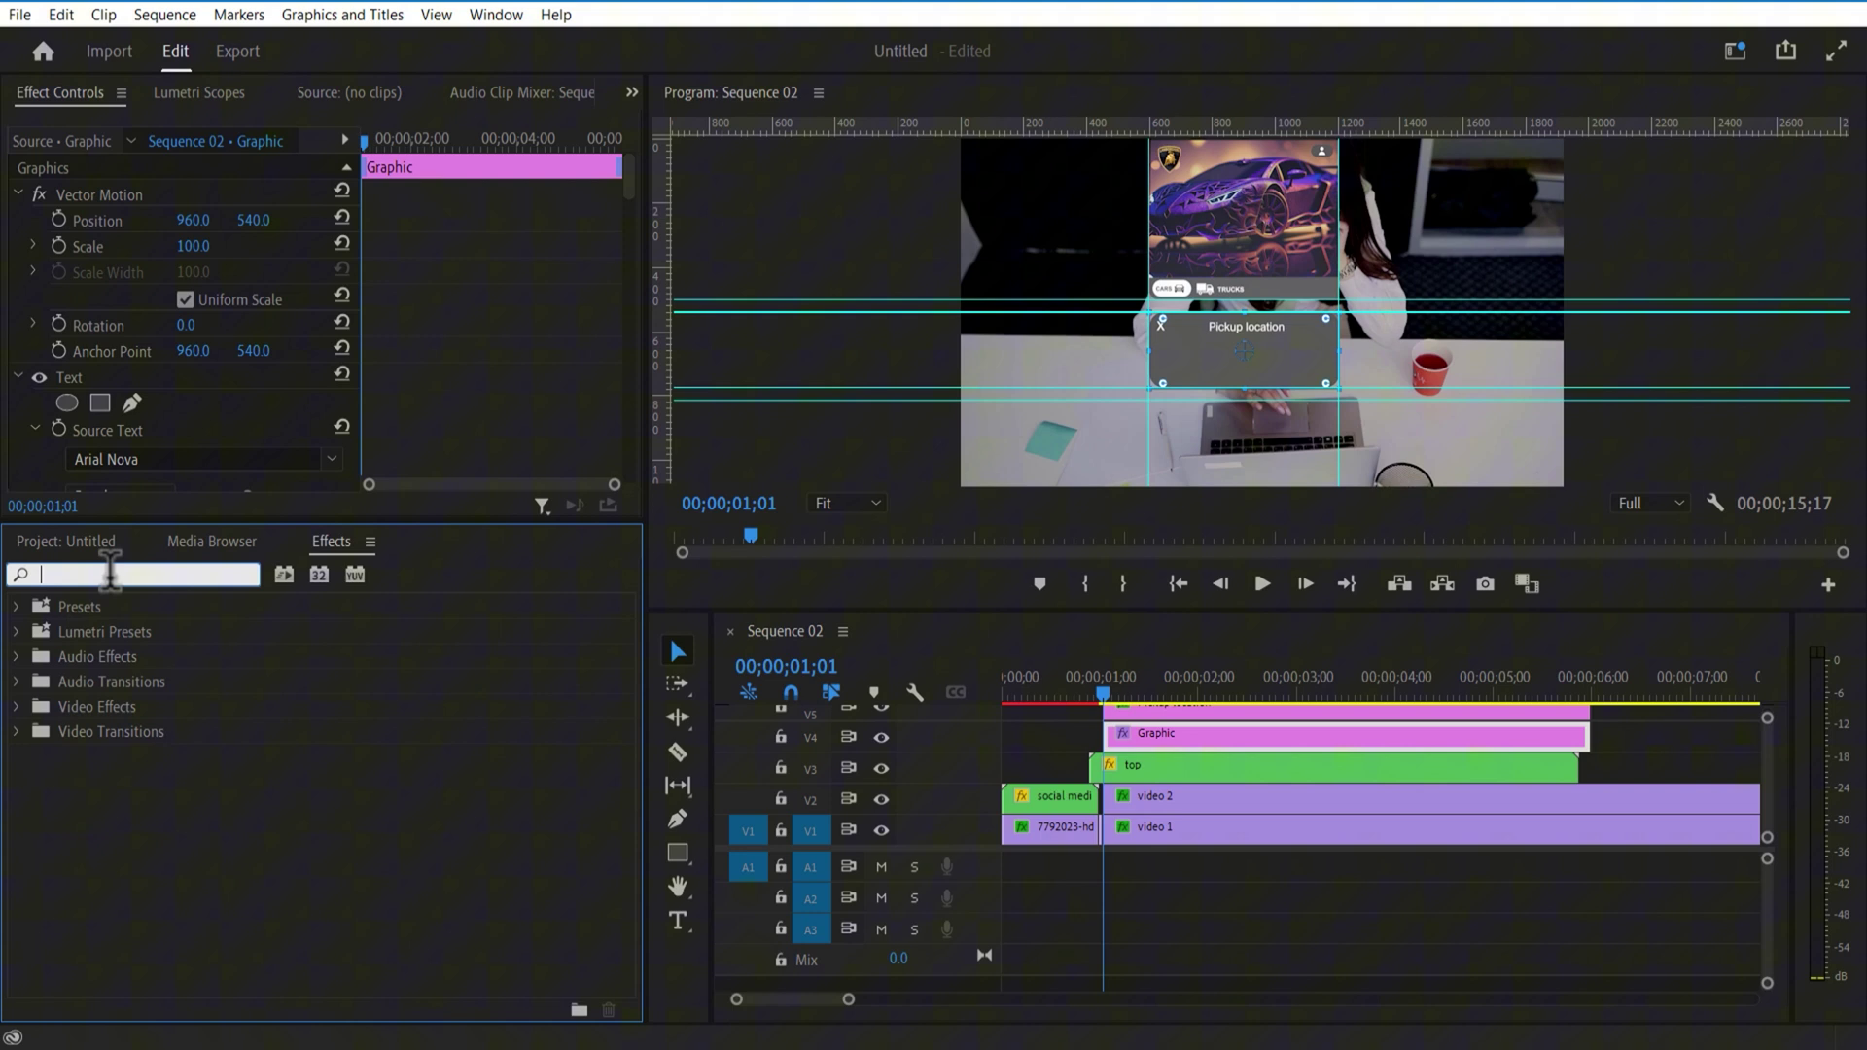
drag(138, 760, 1157, 817)
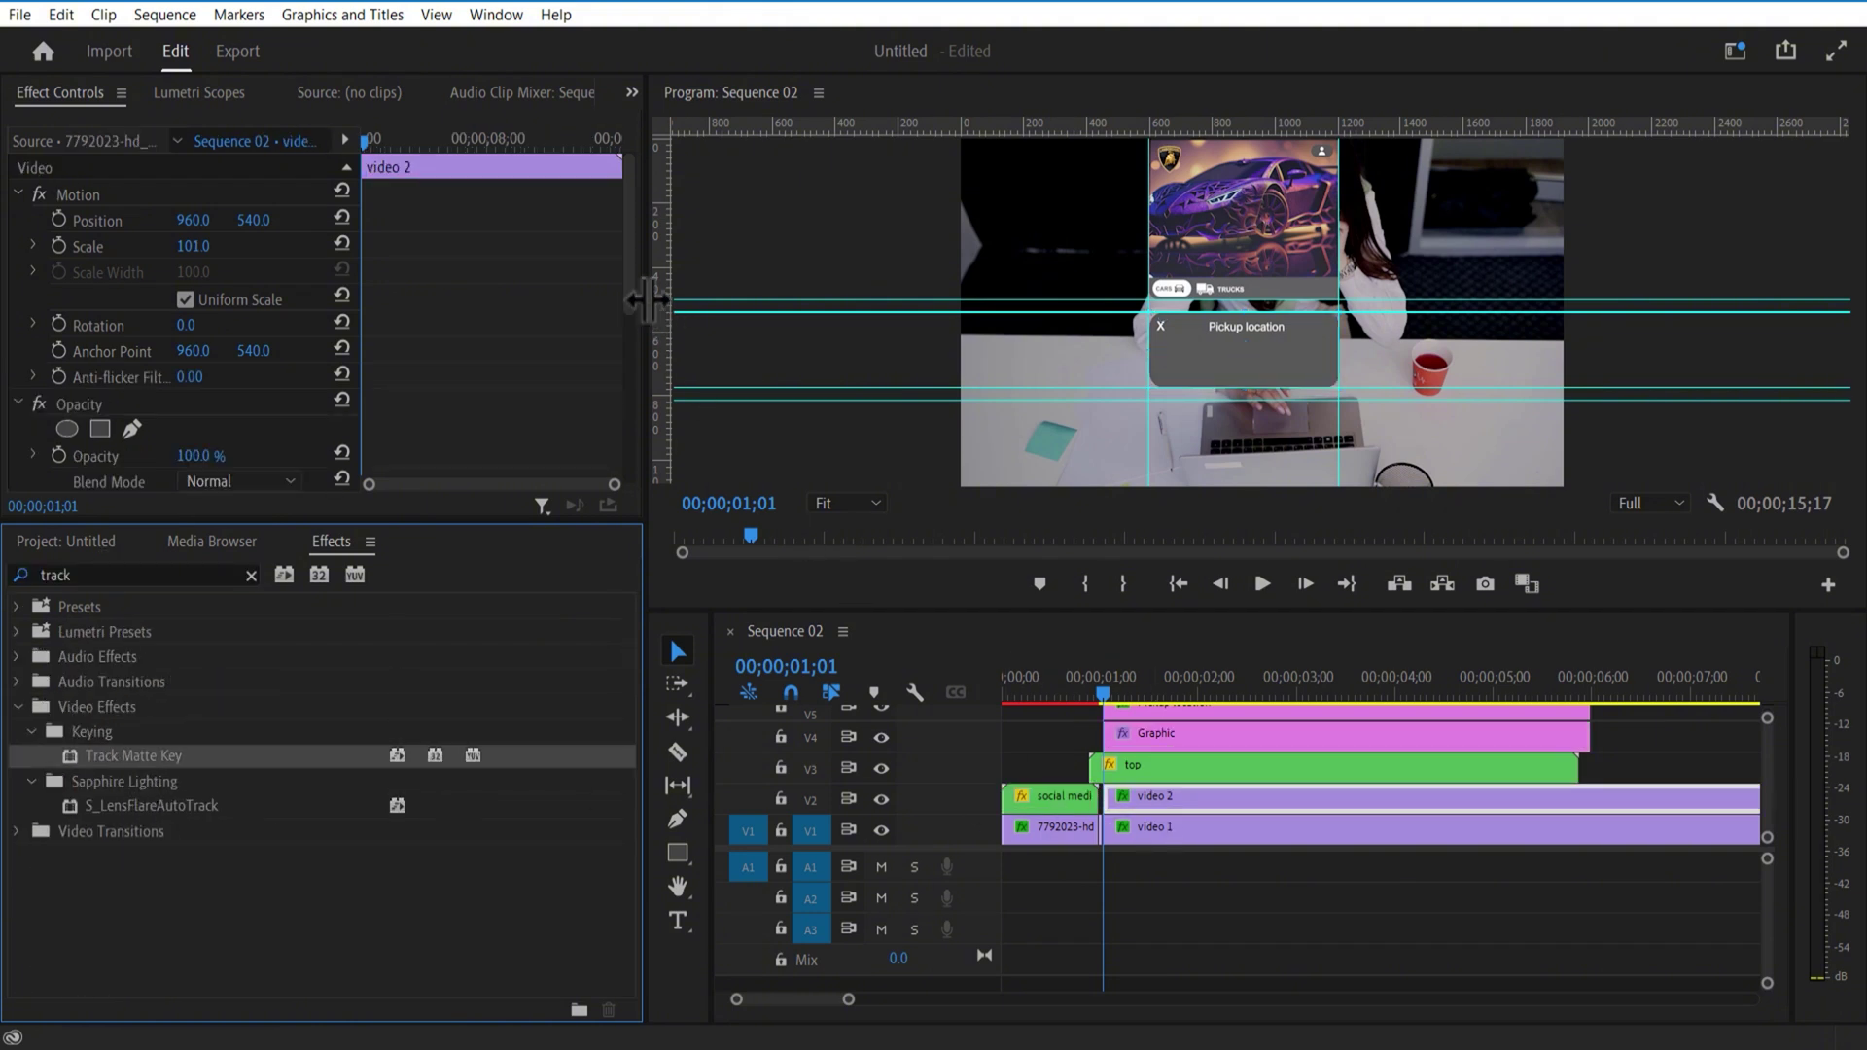
drag(627, 282, 616, 454)
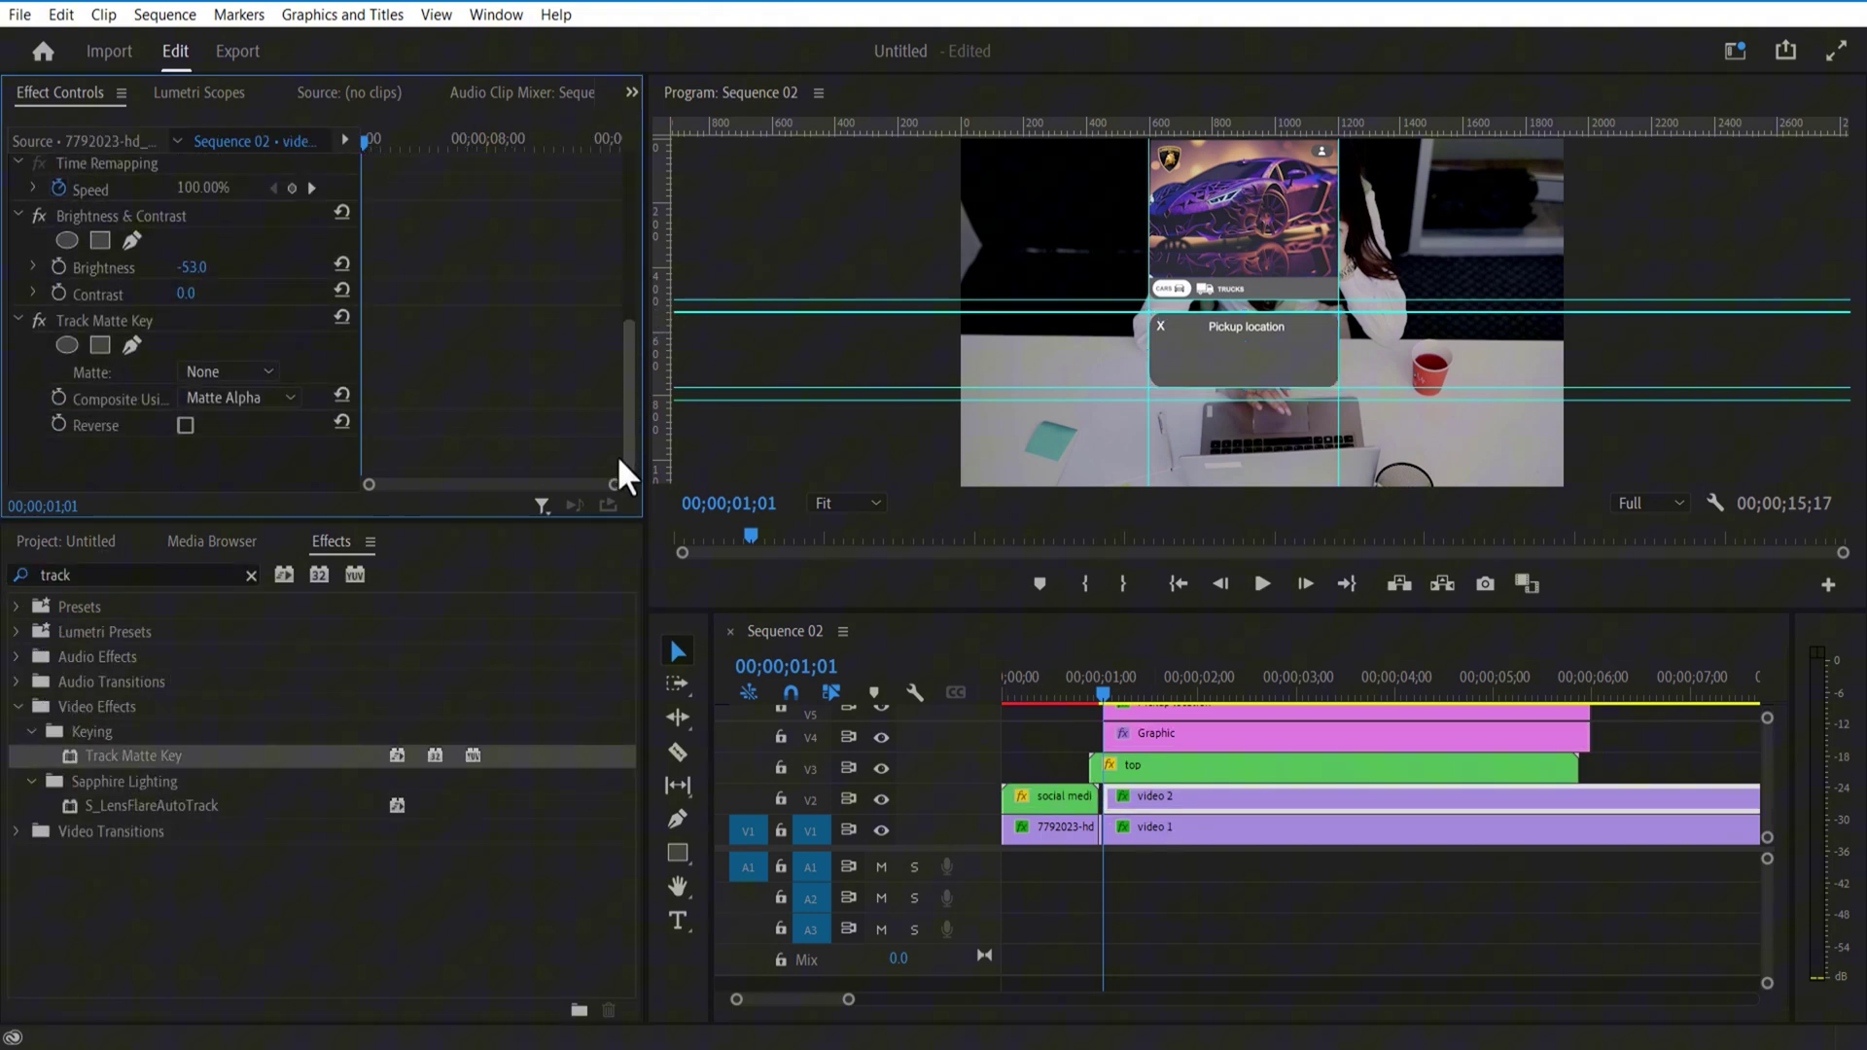
click(230, 372)
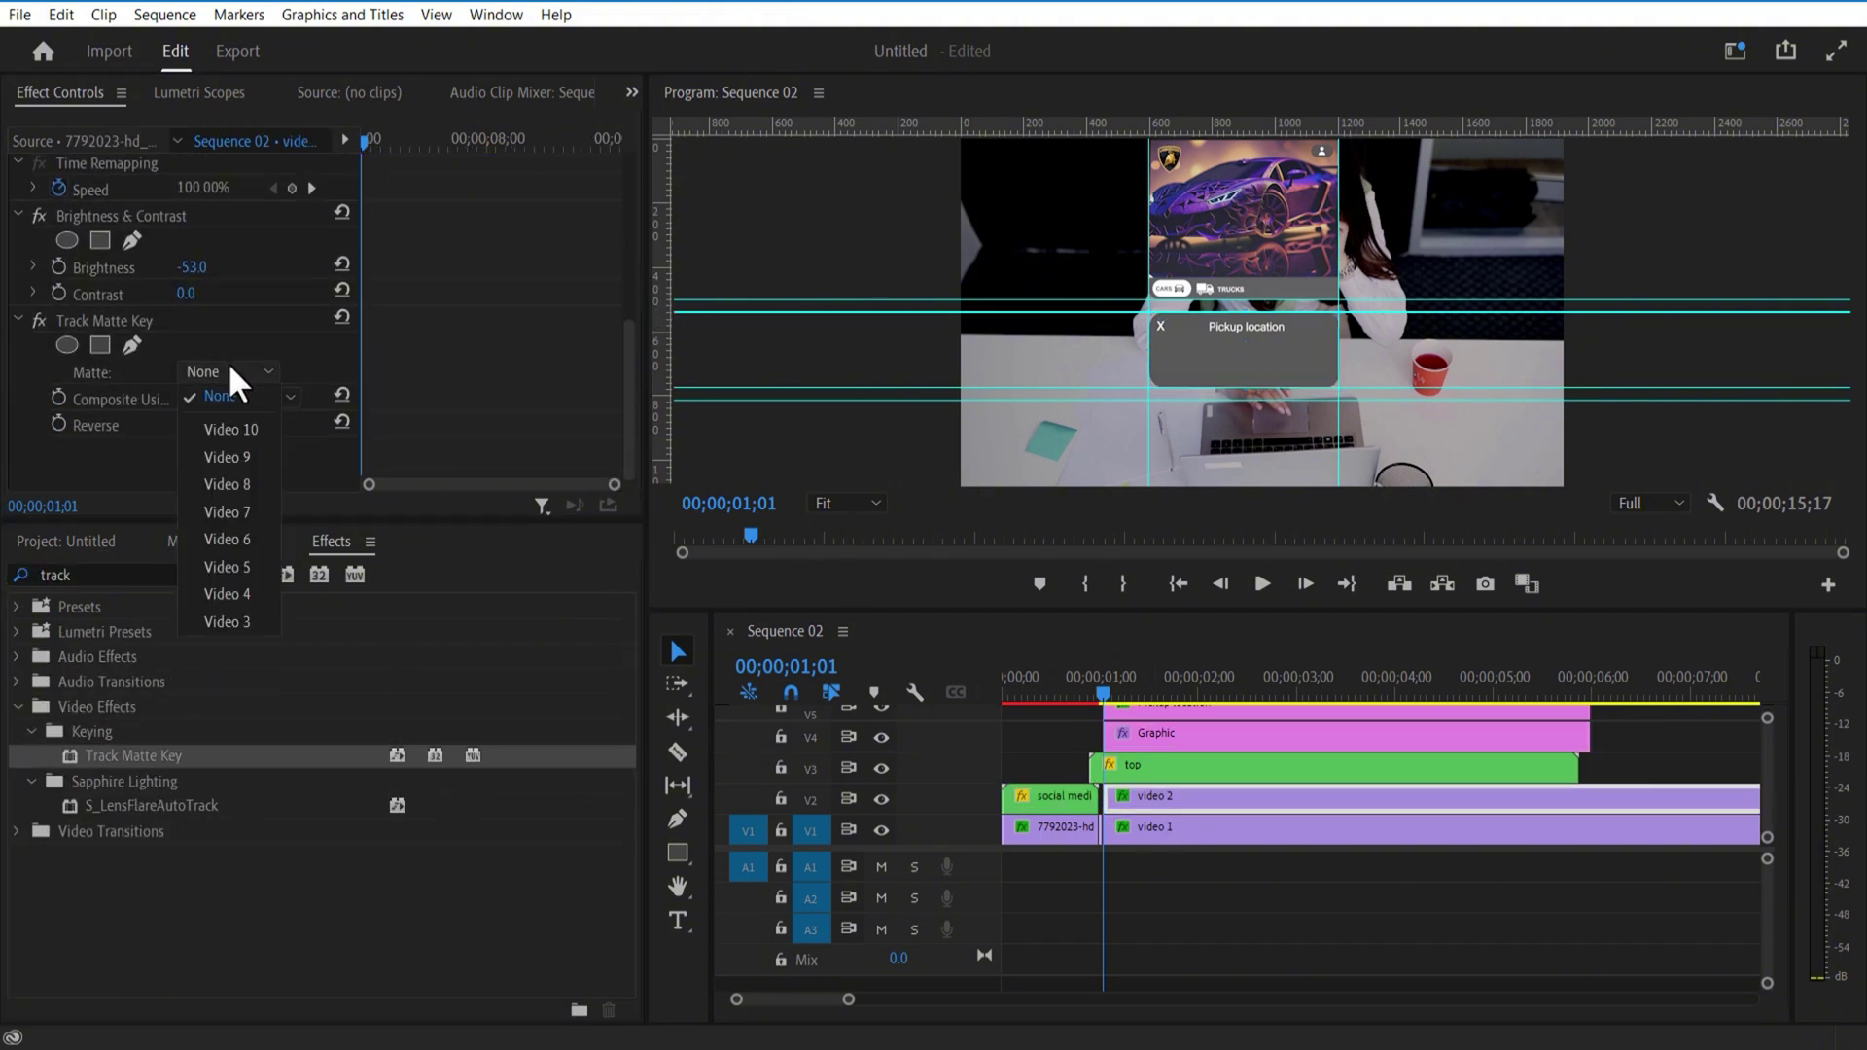
click(231, 592)
Step: Apply Gaussian Blur to video 2 with a blurriness of 400 and place it above Track Matte Key
click(136, 572)
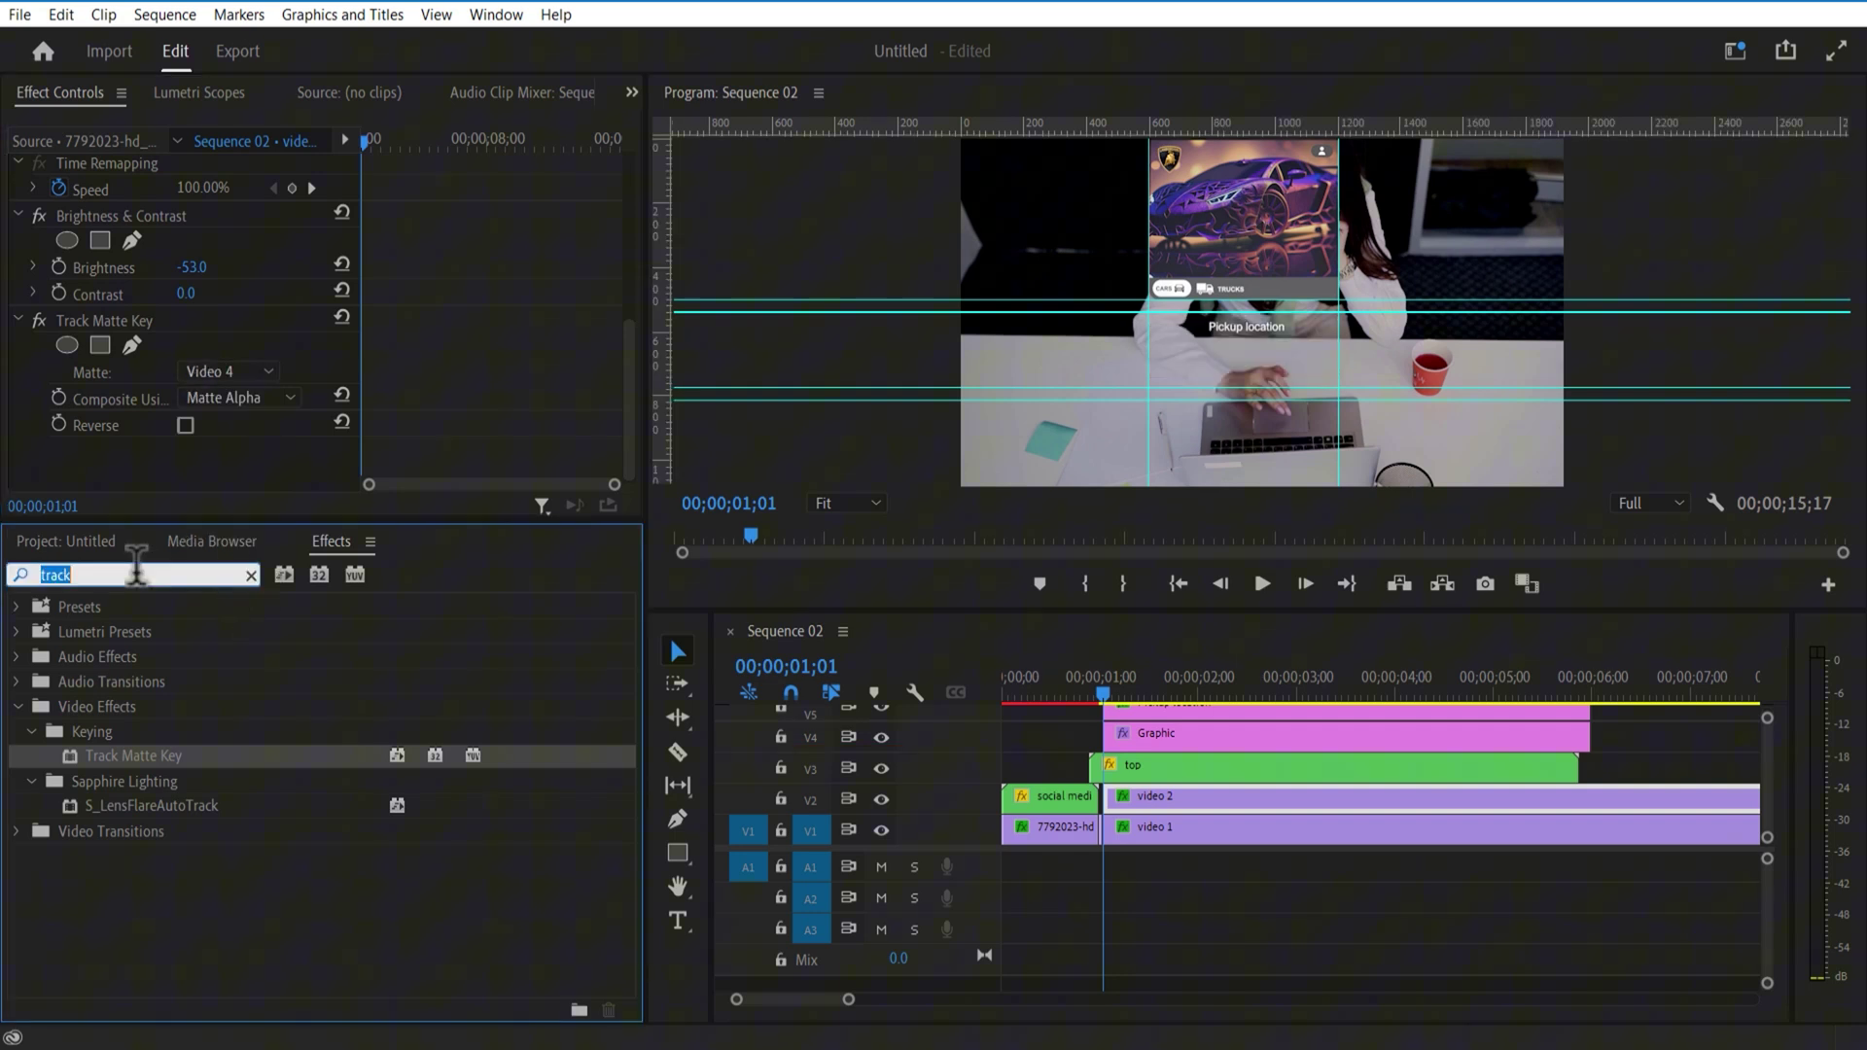
text(gauss)
drag(118, 830, 1157, 804)
drag(625, 313, 616, 397)
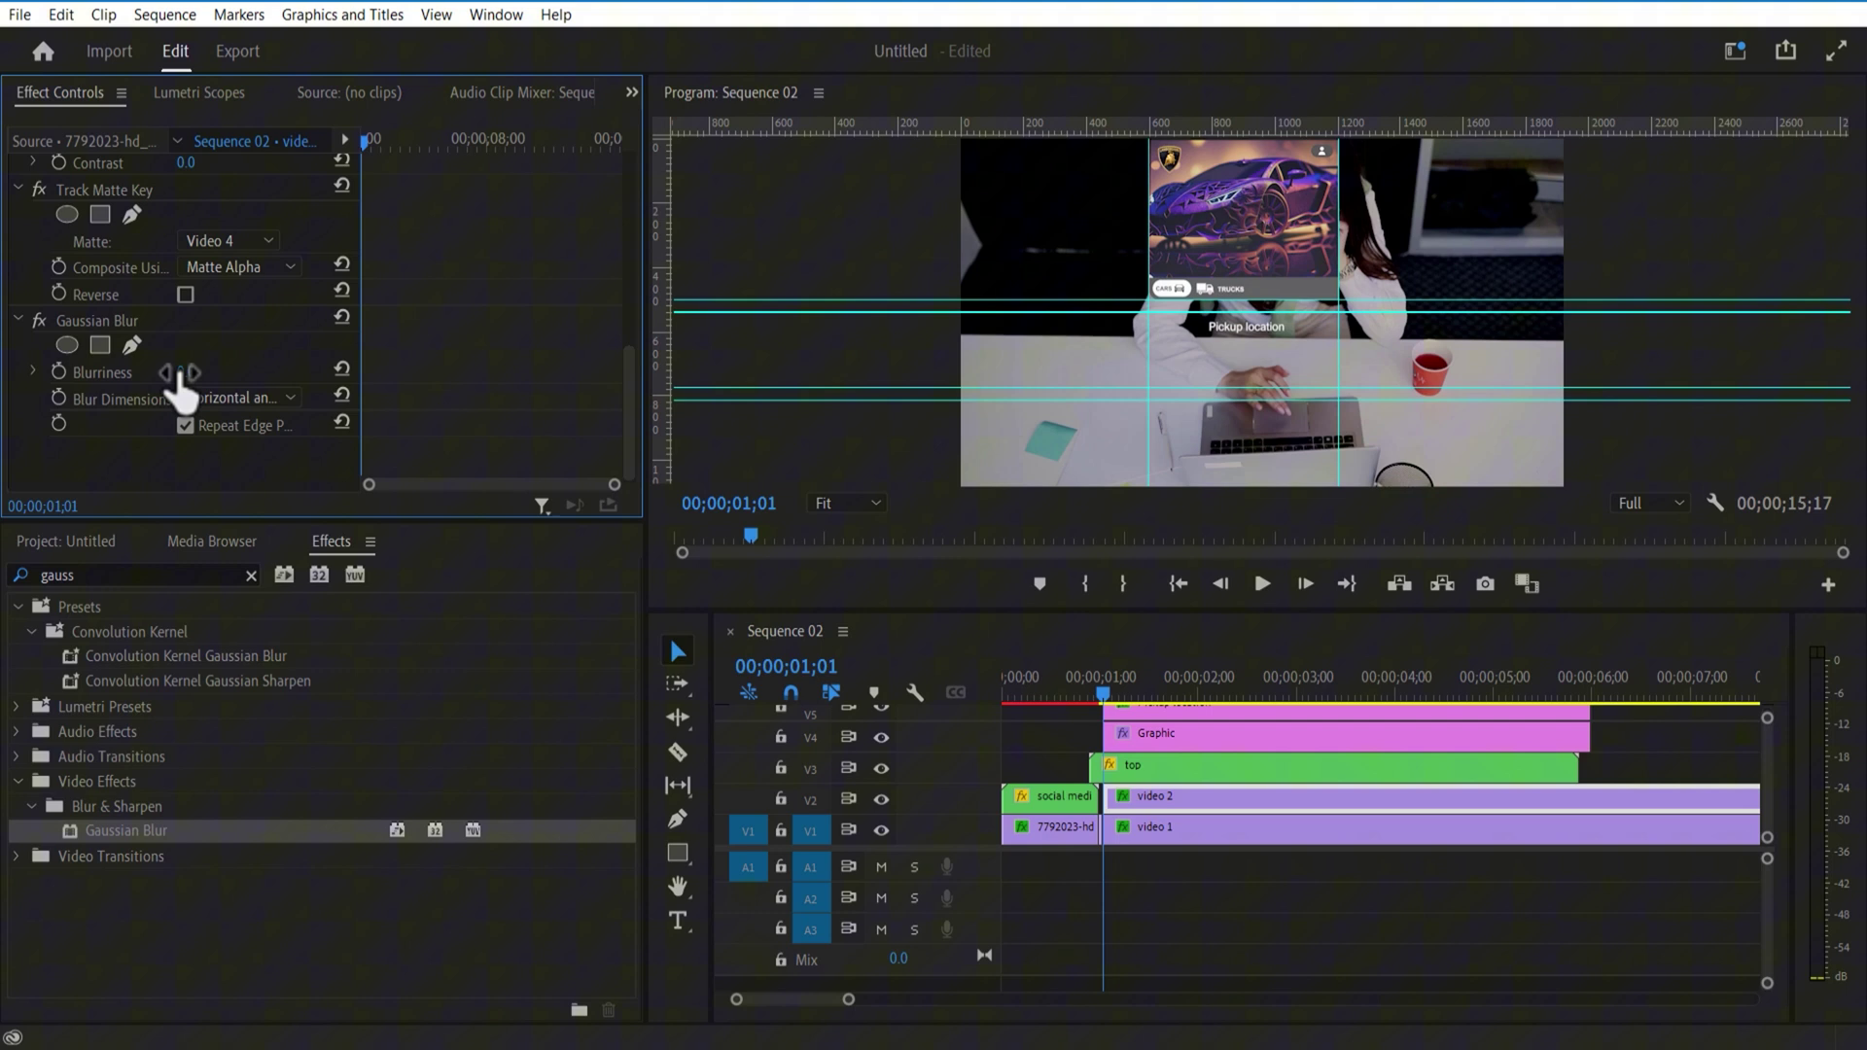
drag(180, 372, 331, 373)
text(400)
key(Return)
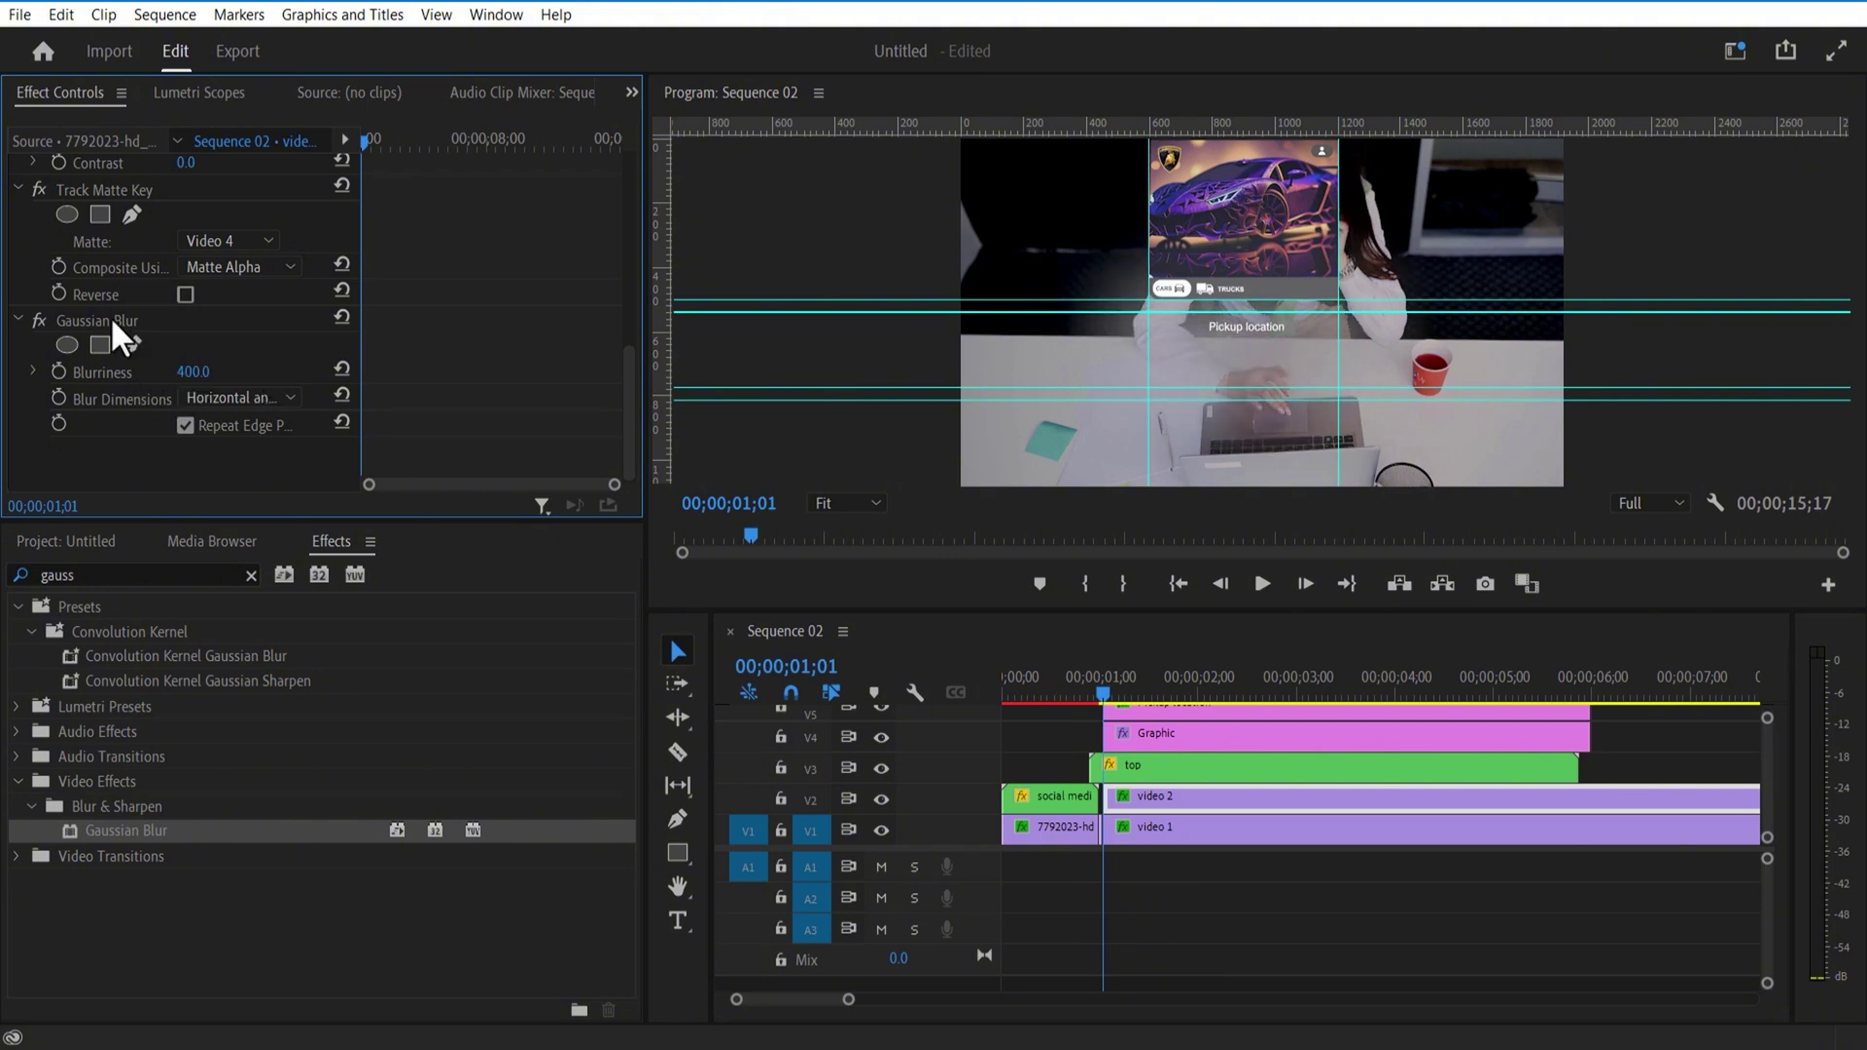
drag(107, 322, 102, 178)
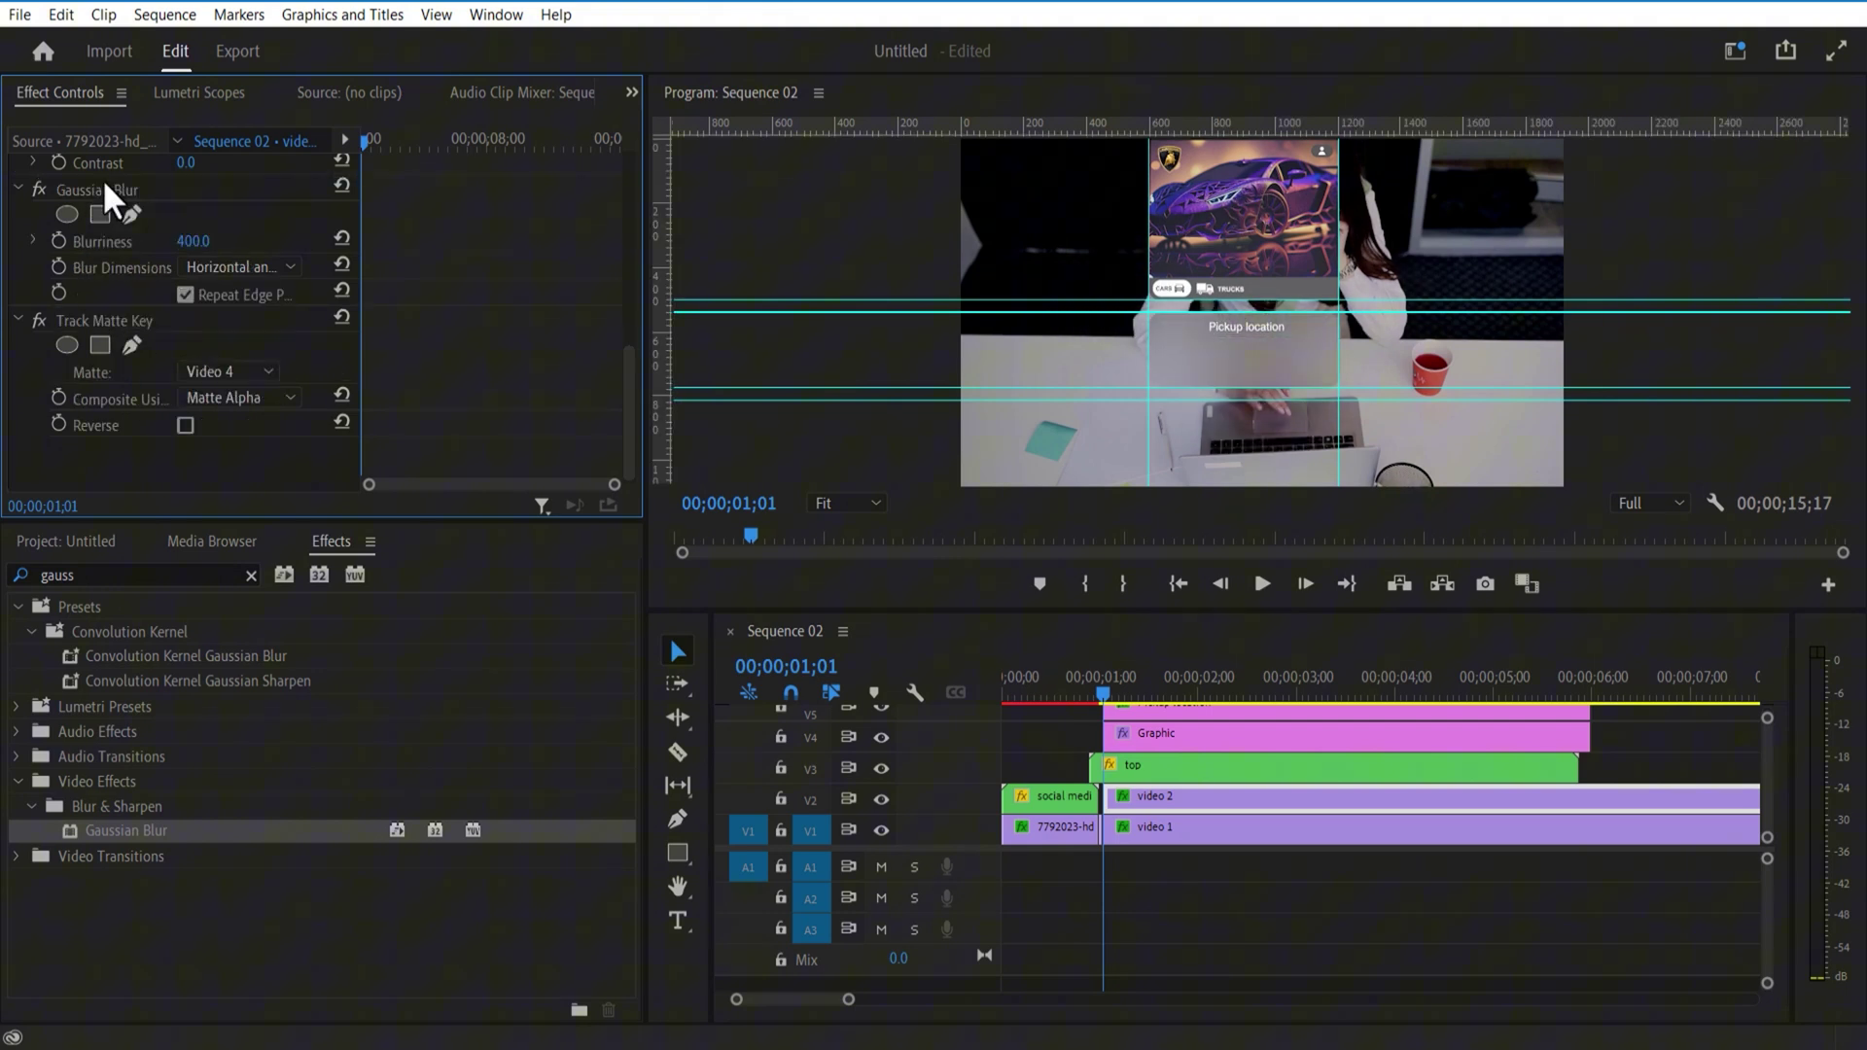
Step: Apply the Tint effect to video 2
double_click(155, 574)
text(tint)
drag(121, 753, 1130, 804)
drag(629, 348, 627, 399)
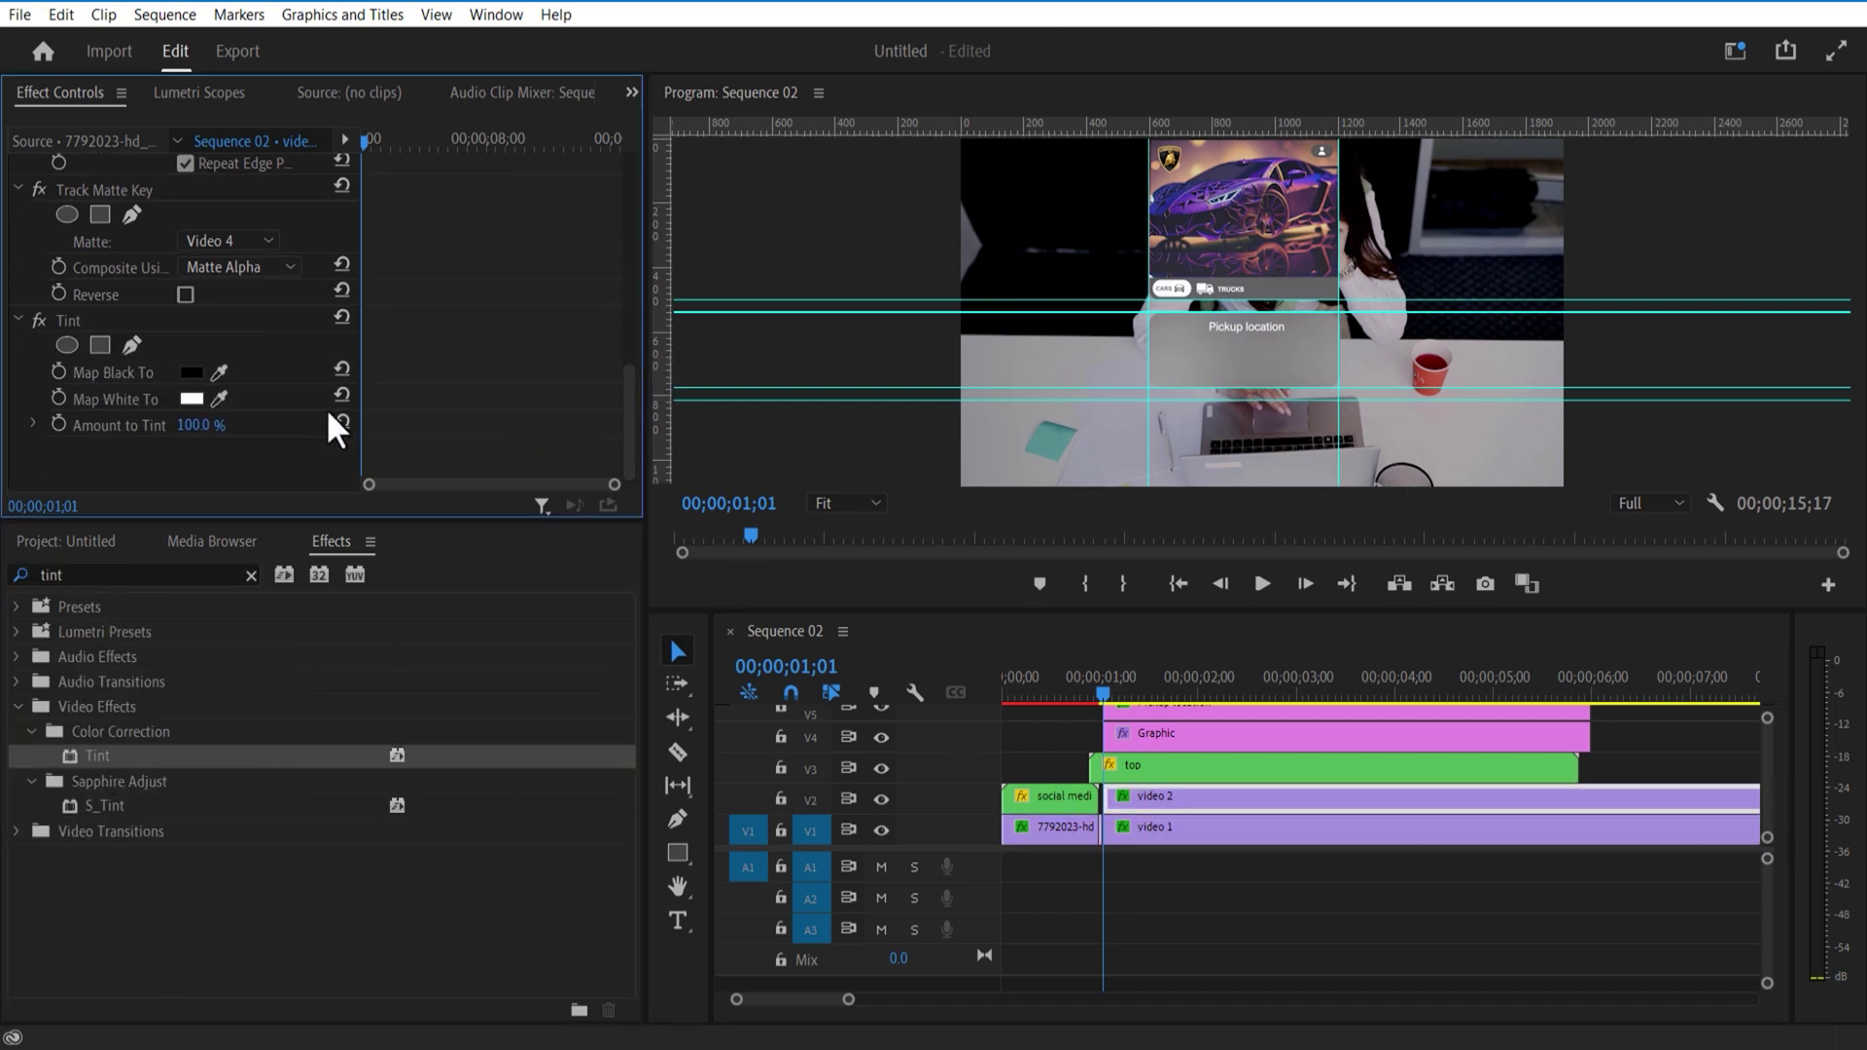
Step: Set both Tint colours on video 2 to a sampled grey and the tint amount to 42%
click(220, 398)
click(1276, 282)
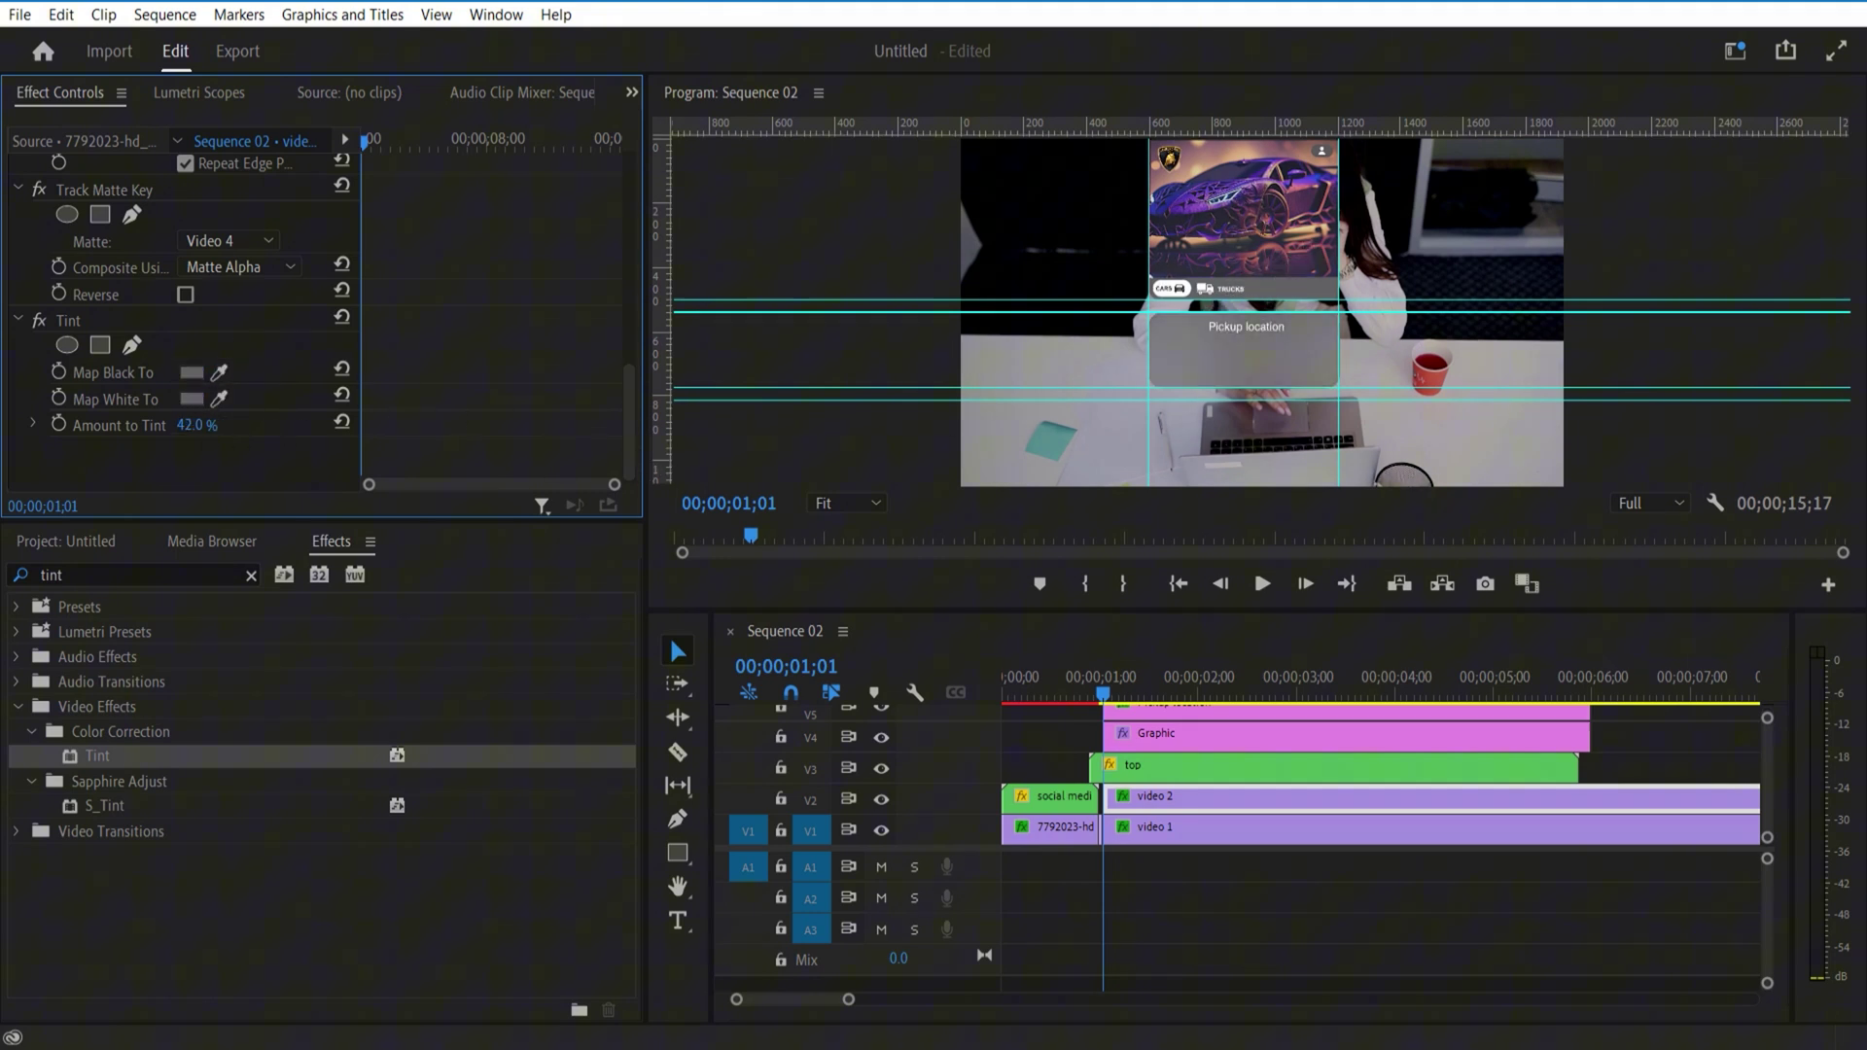
Step: Draw a rounded search box under the Pickup location title, with the fill turned off and a red outer stroke
click(1249, 880)
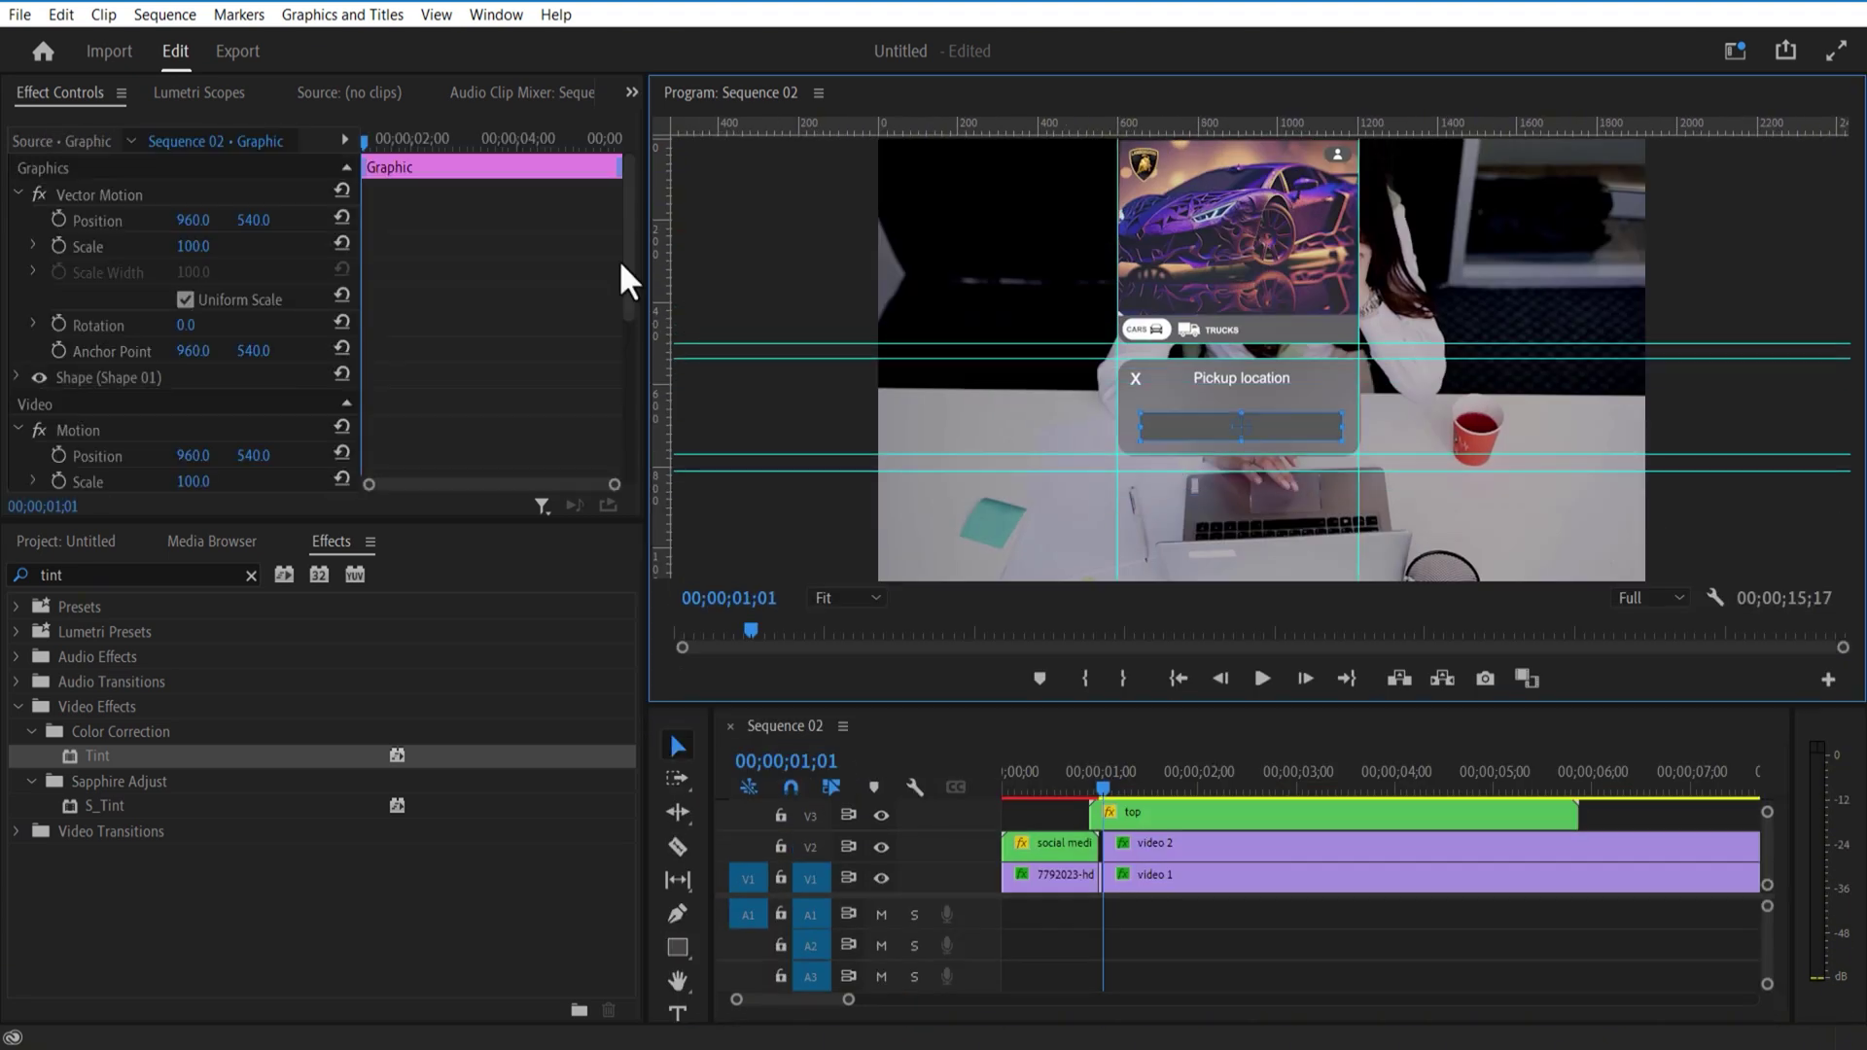
click(18, 346)
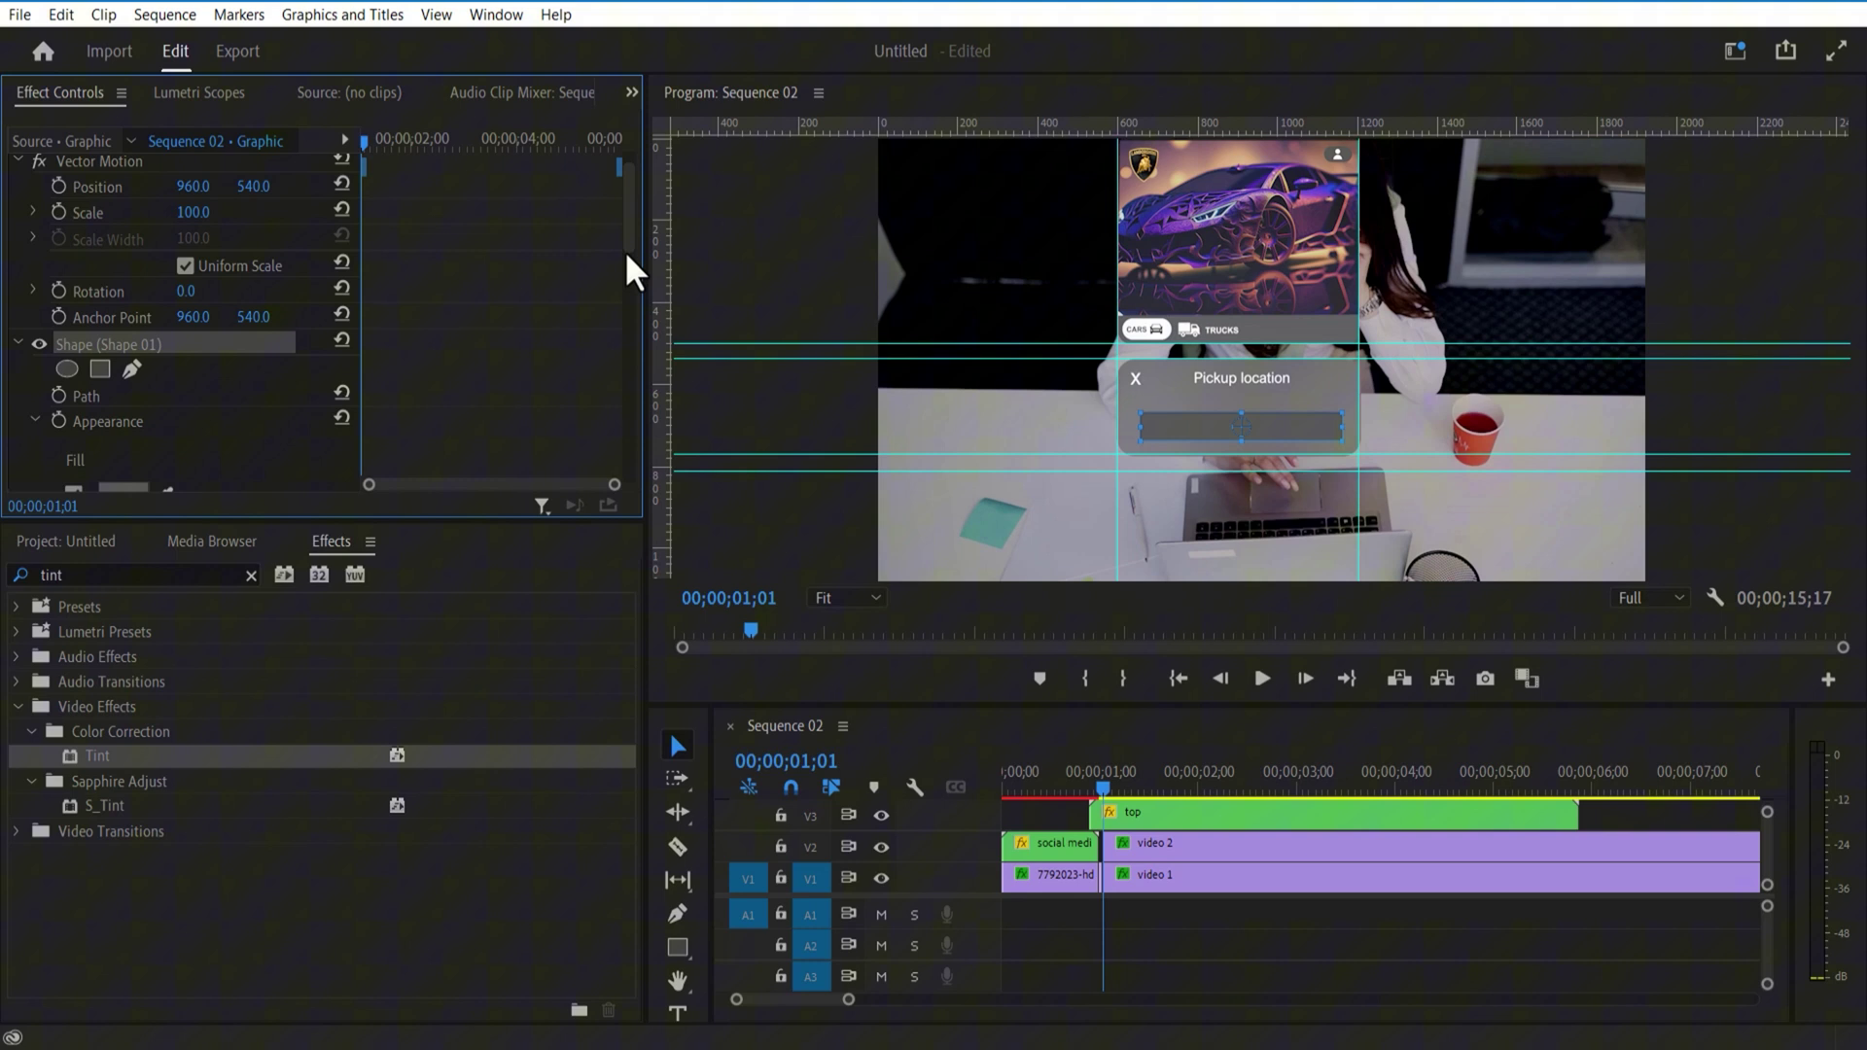
scroll(627, 257, down, 4)
click(74, 372)
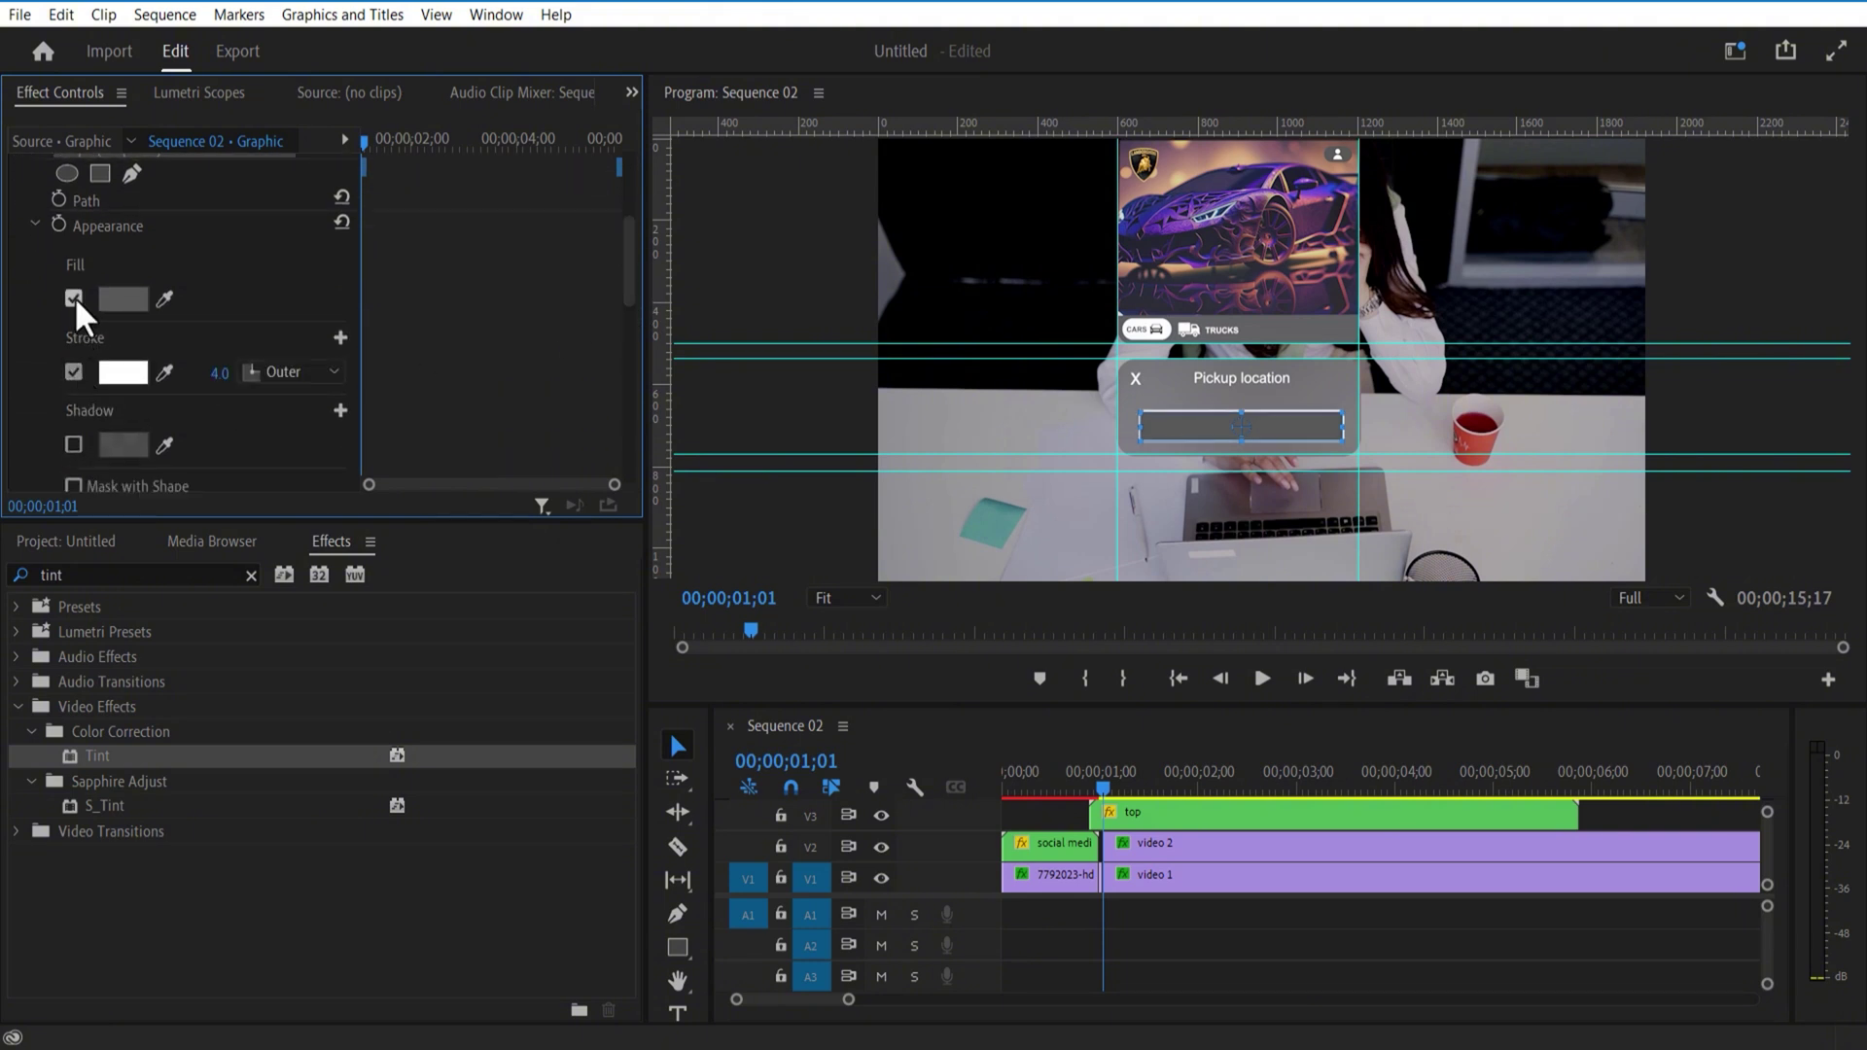
click(75, 297)
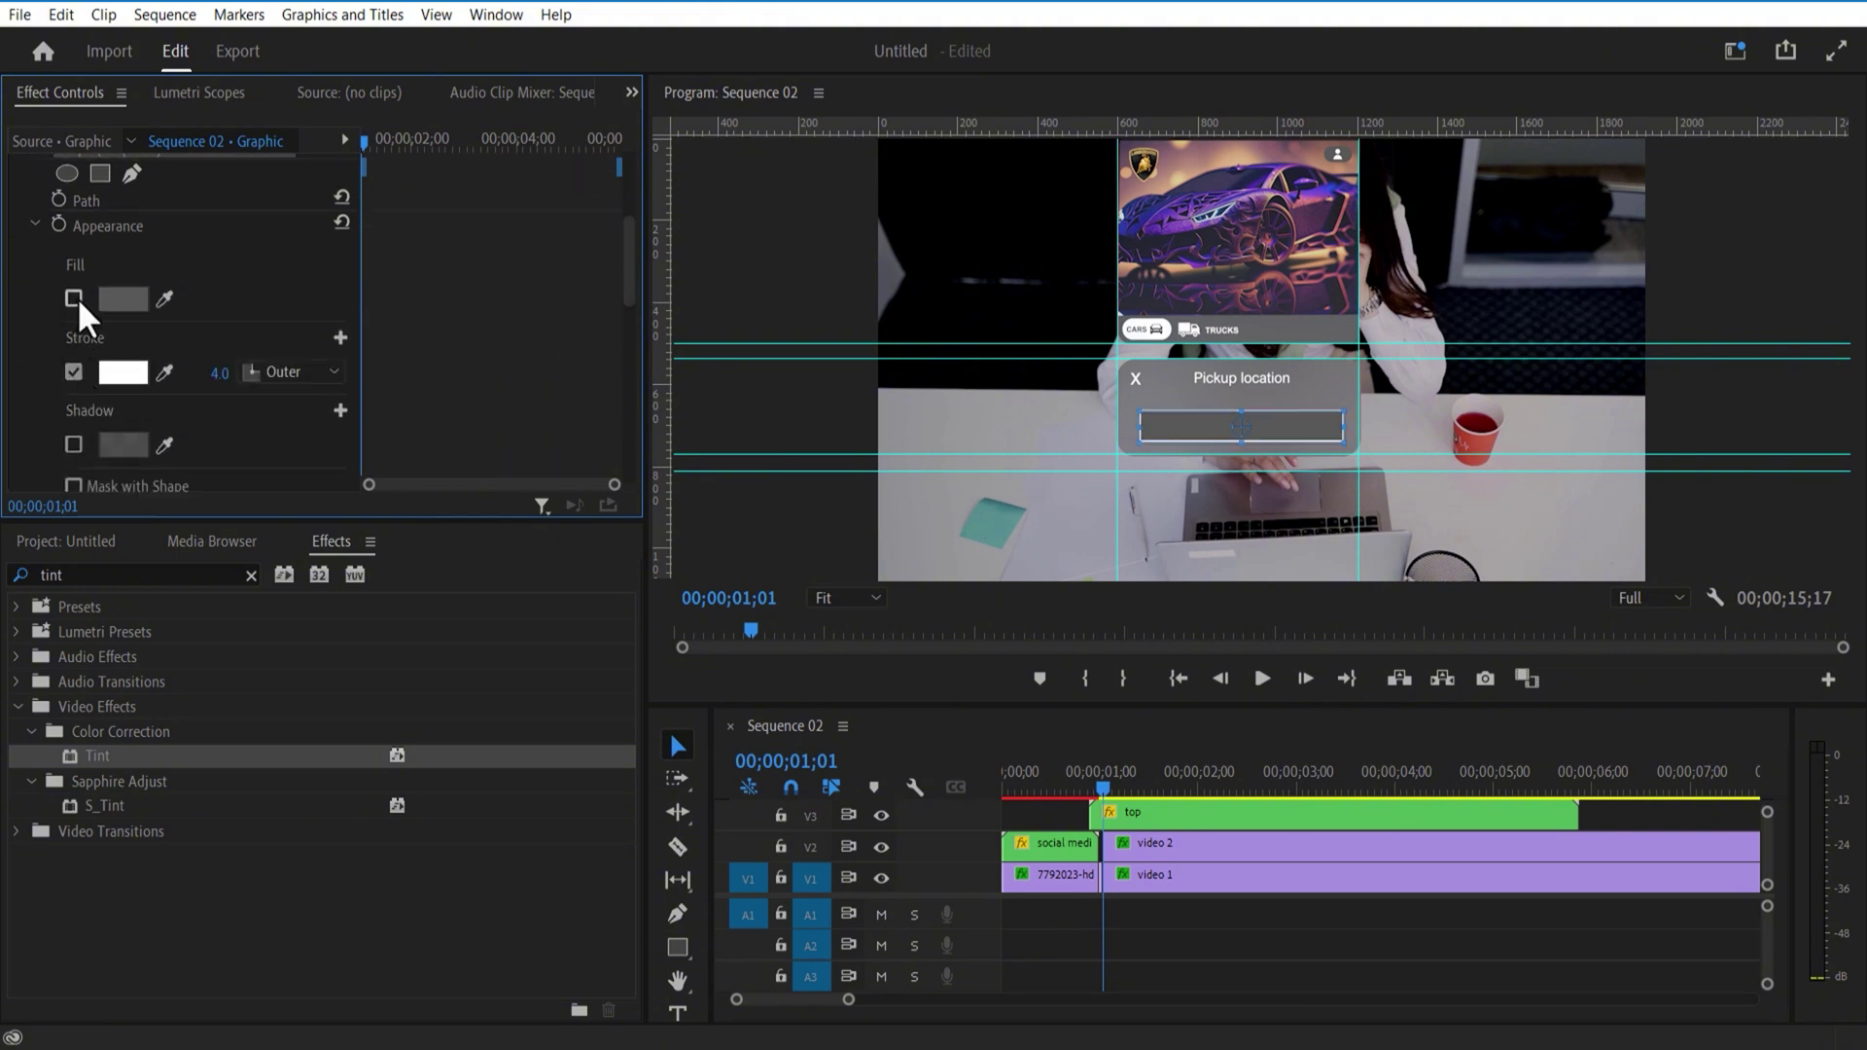
click(118, 369)
click(849, 681)
click(1153, 337)
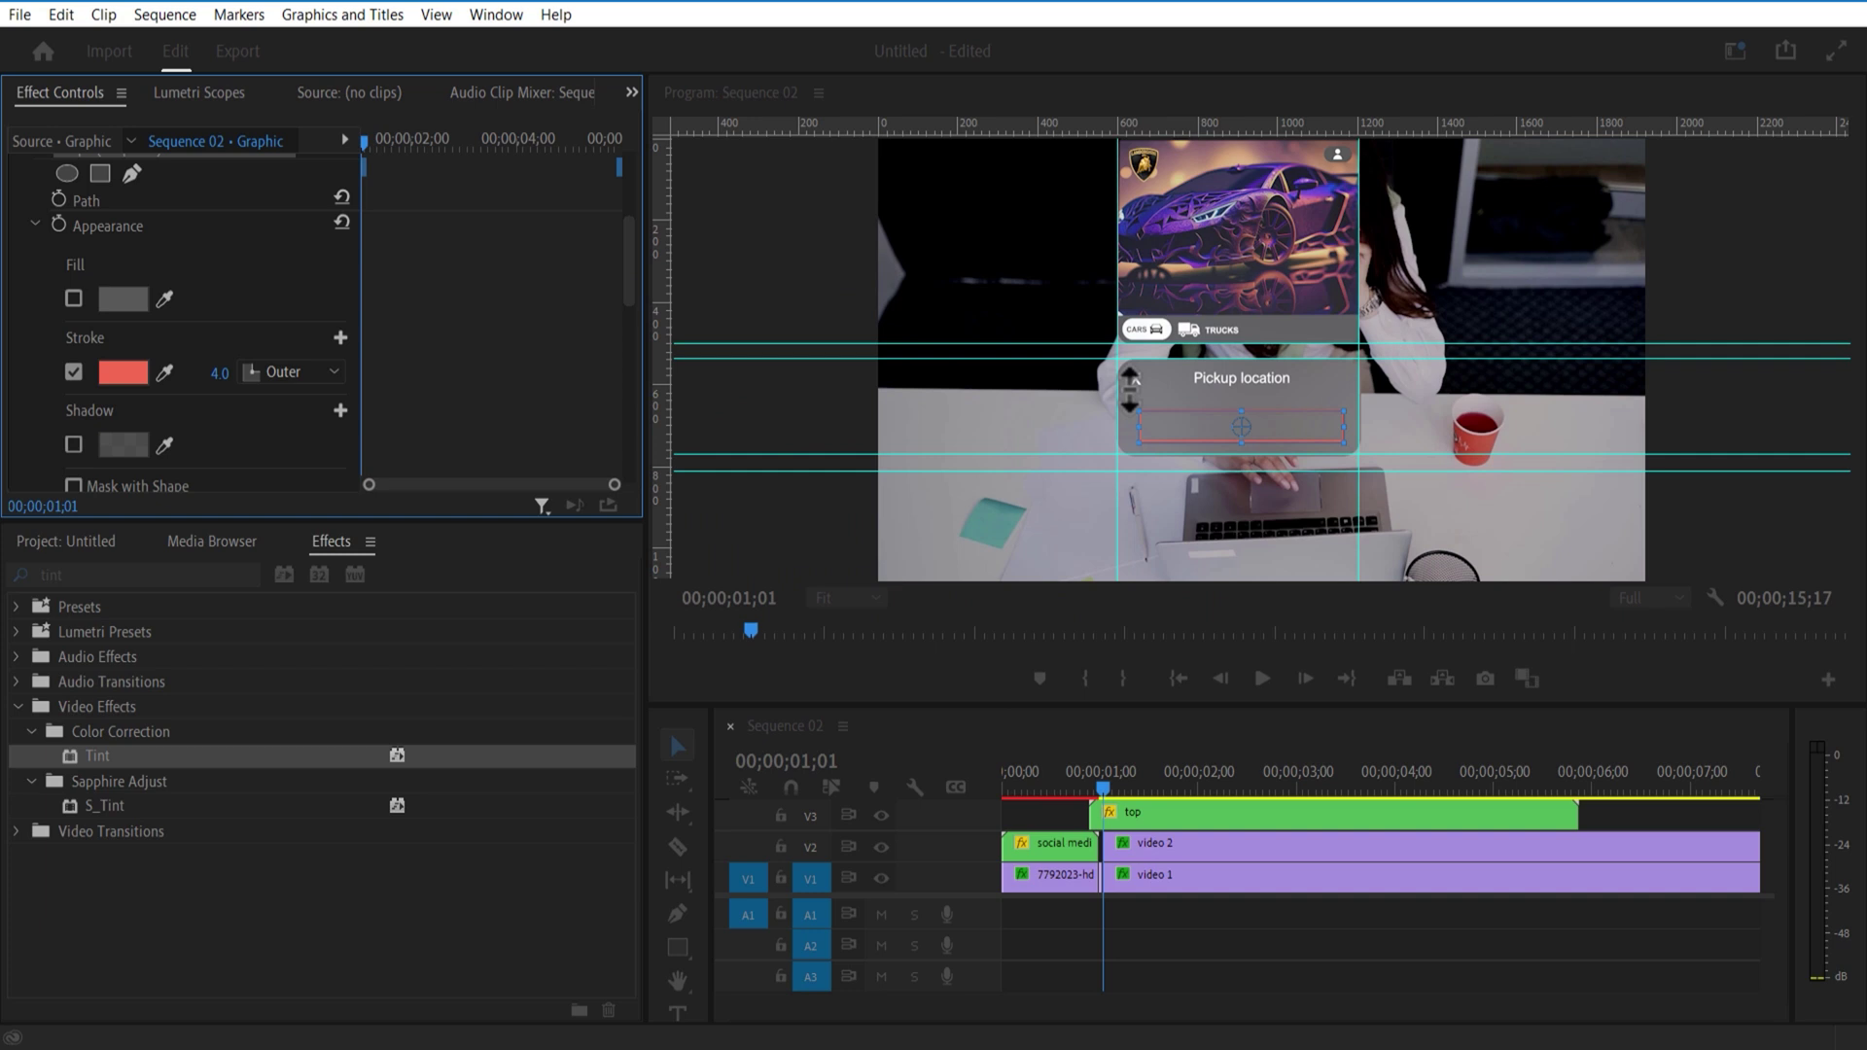
click(1164, 930)
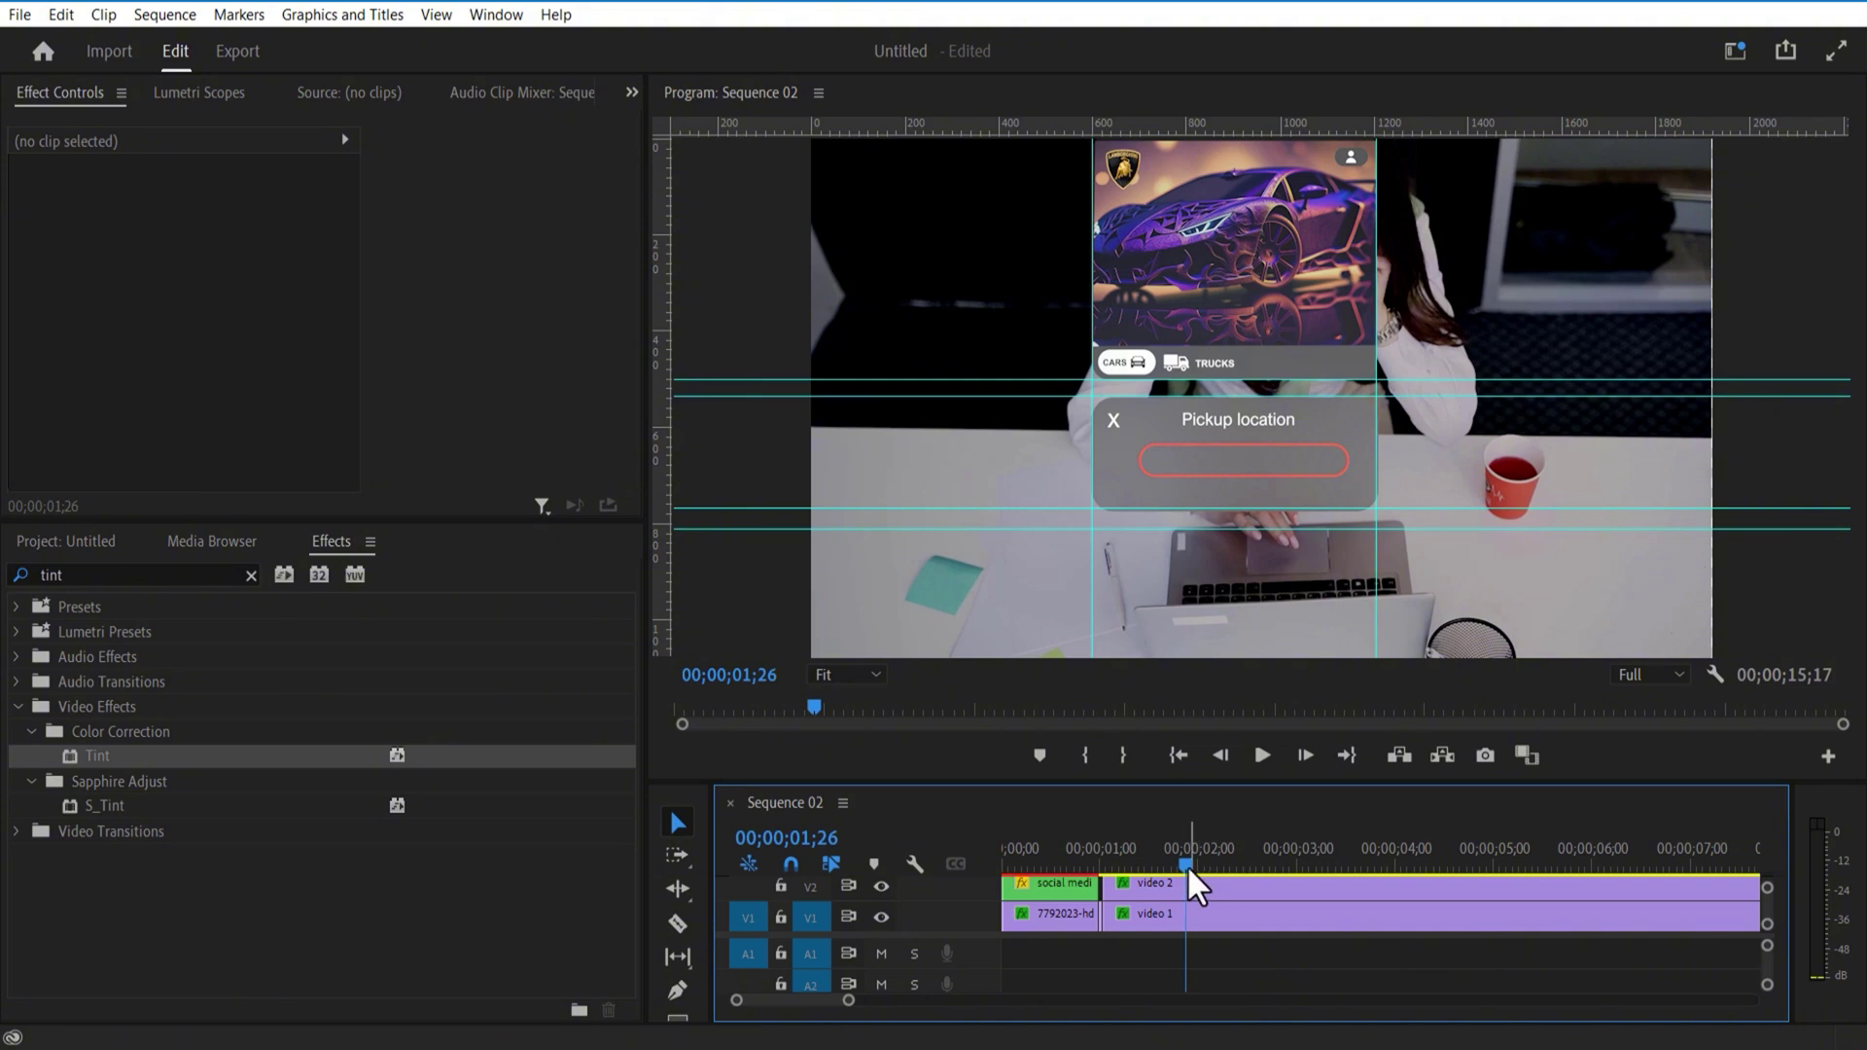
Step: Apply the Tint effect to the magnify icon clip and map its black to white
drag(1187, 866, 1169, 868)
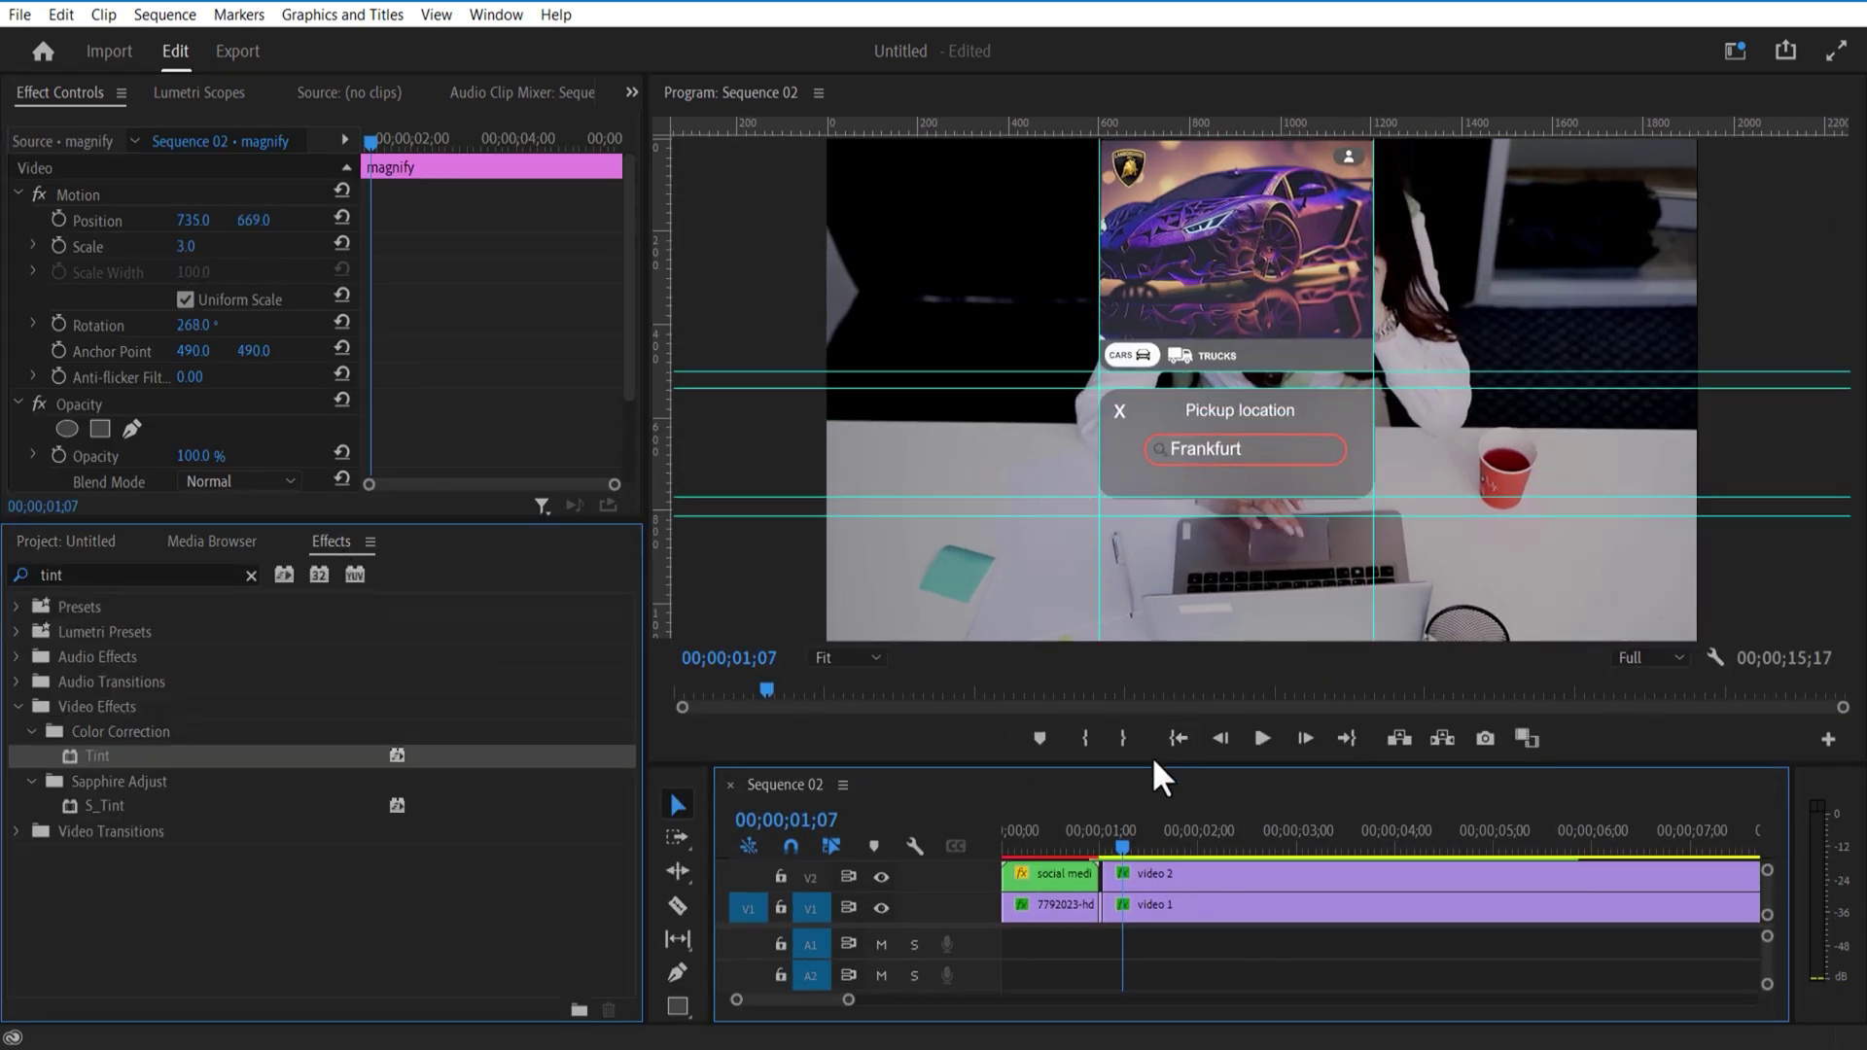
drag(1154, 762, 1174, 316)
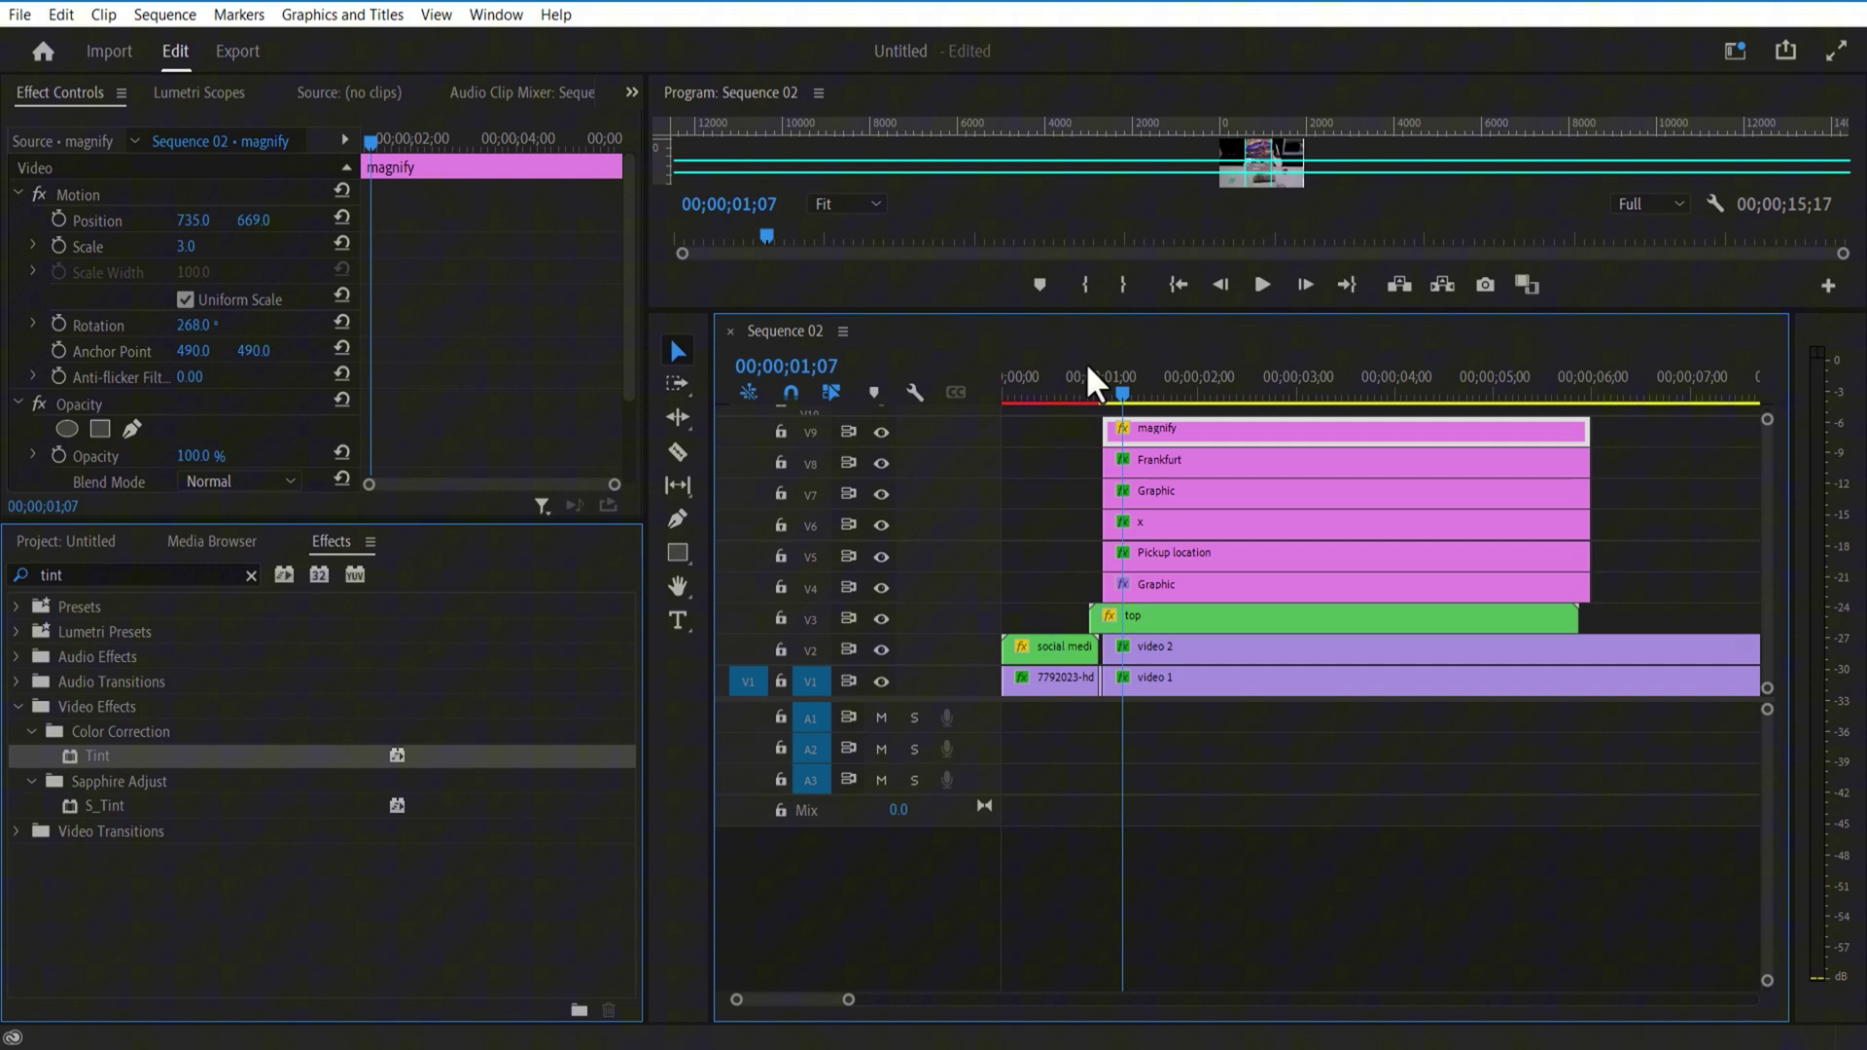
drag(747, 693, 1133, 422)
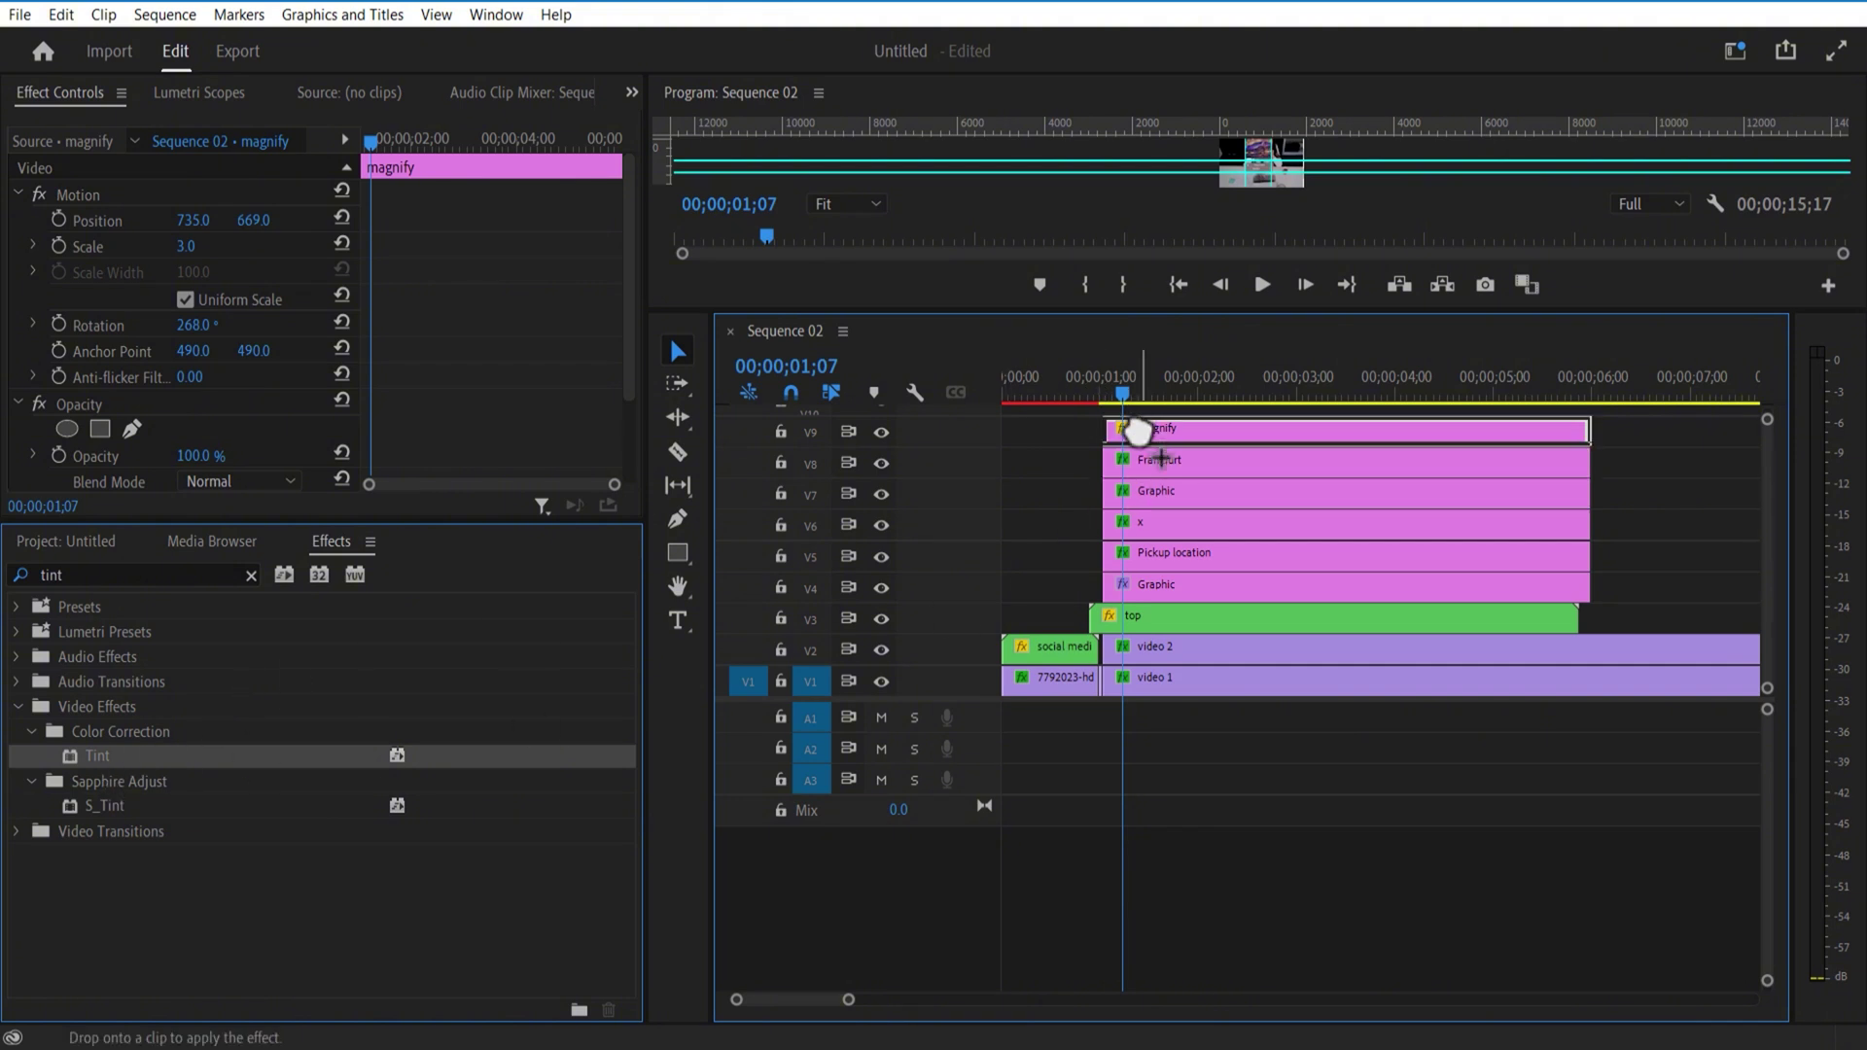
drag(627, 309, 608, 434)
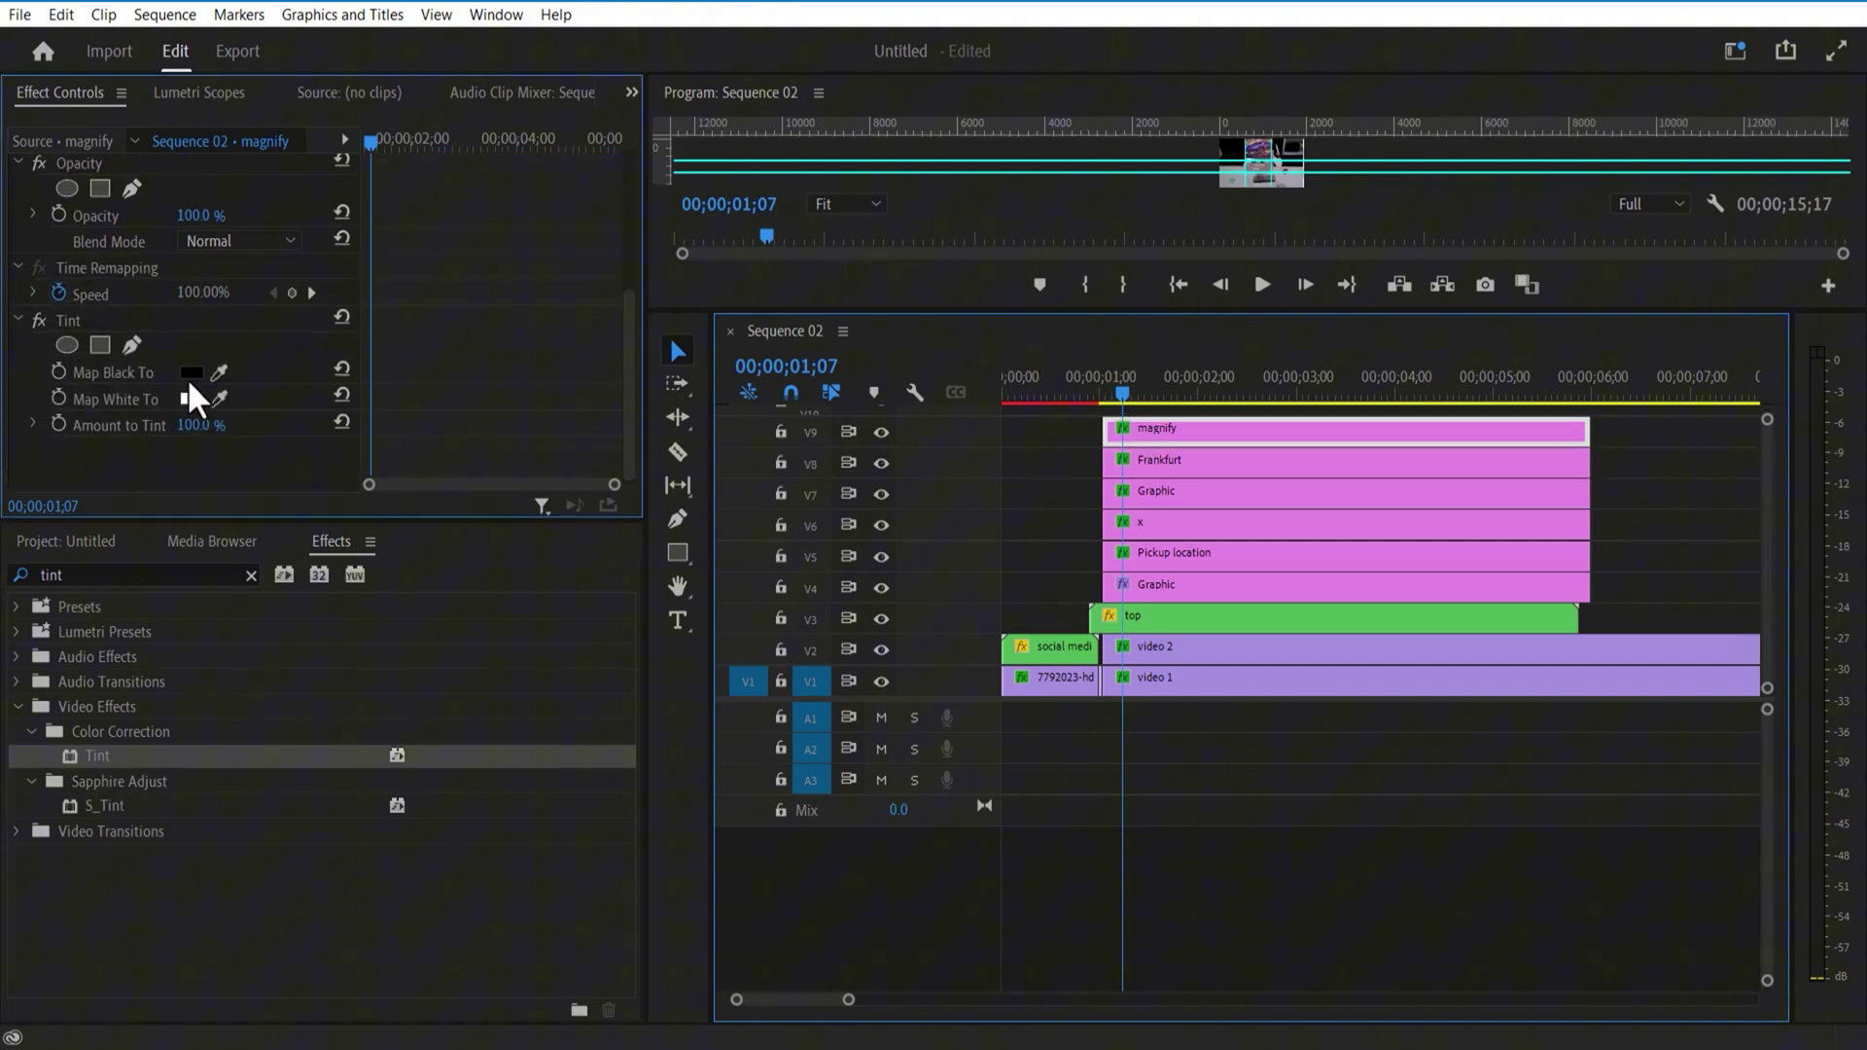
click(191, 372)
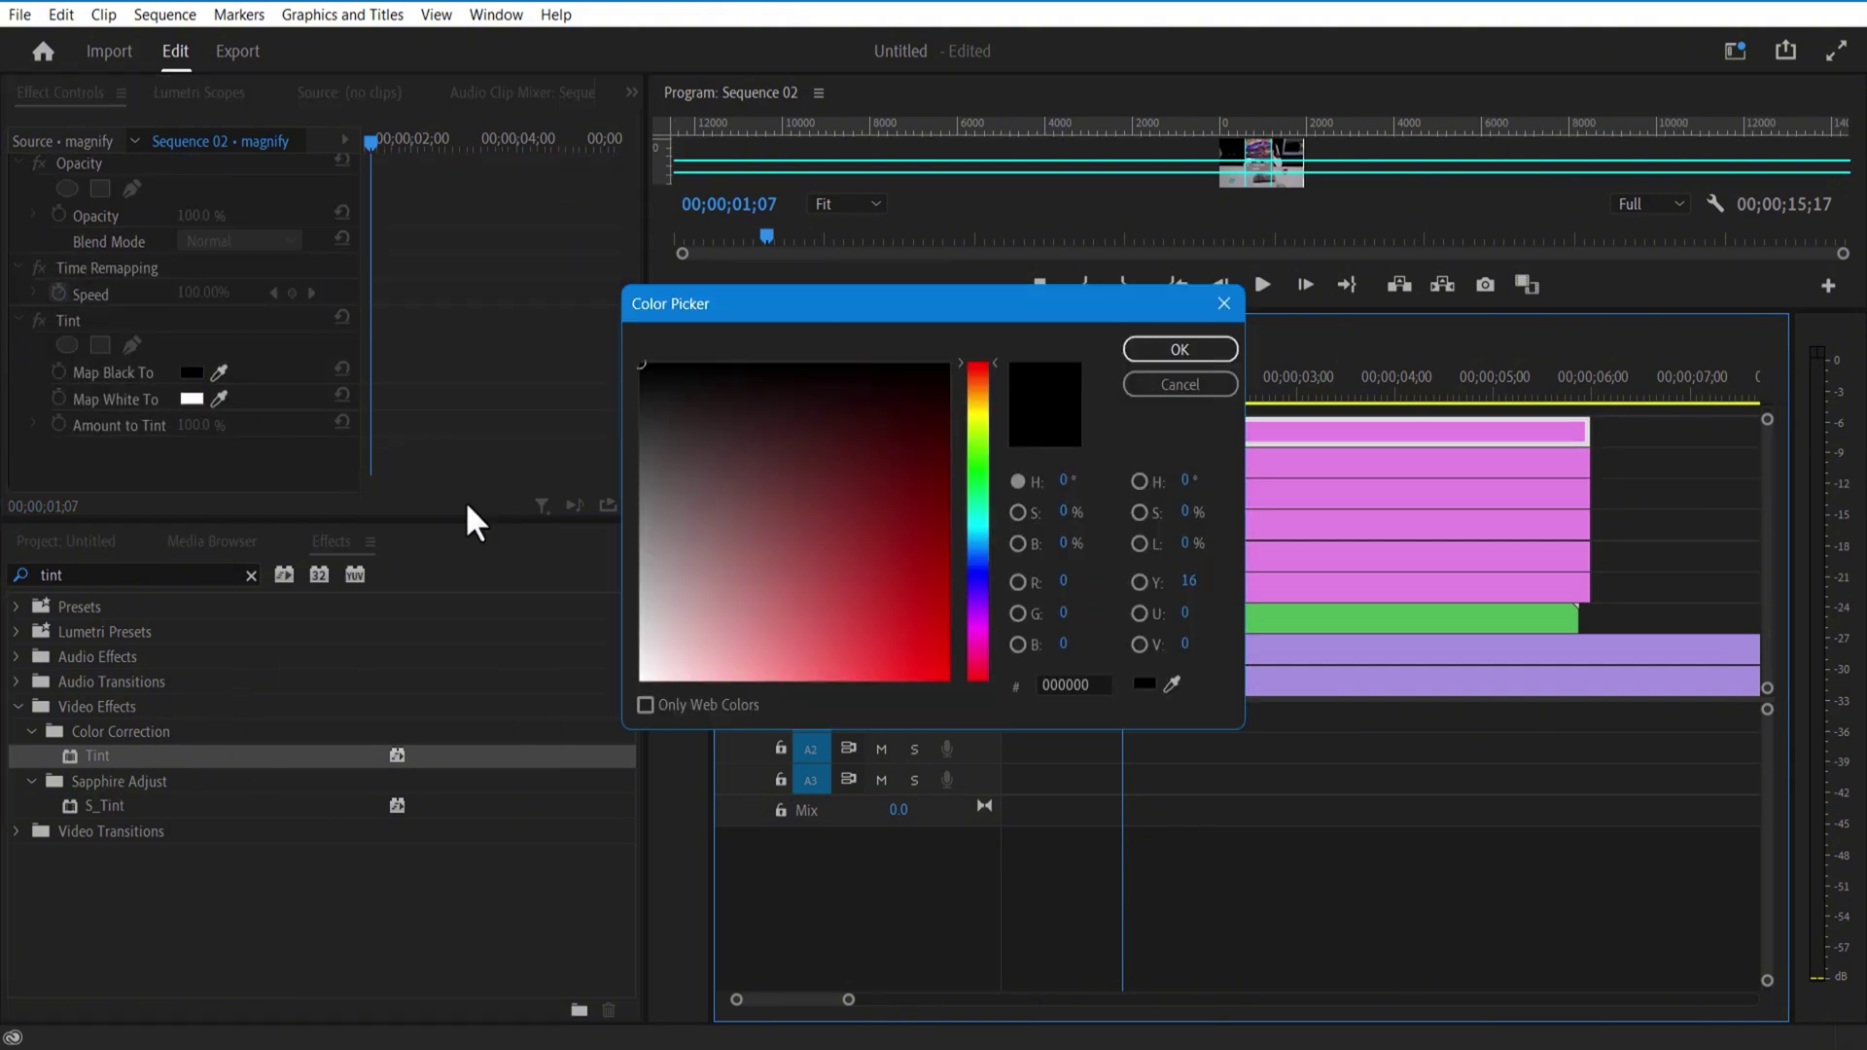
click(641, 679)
click(1180, 349)
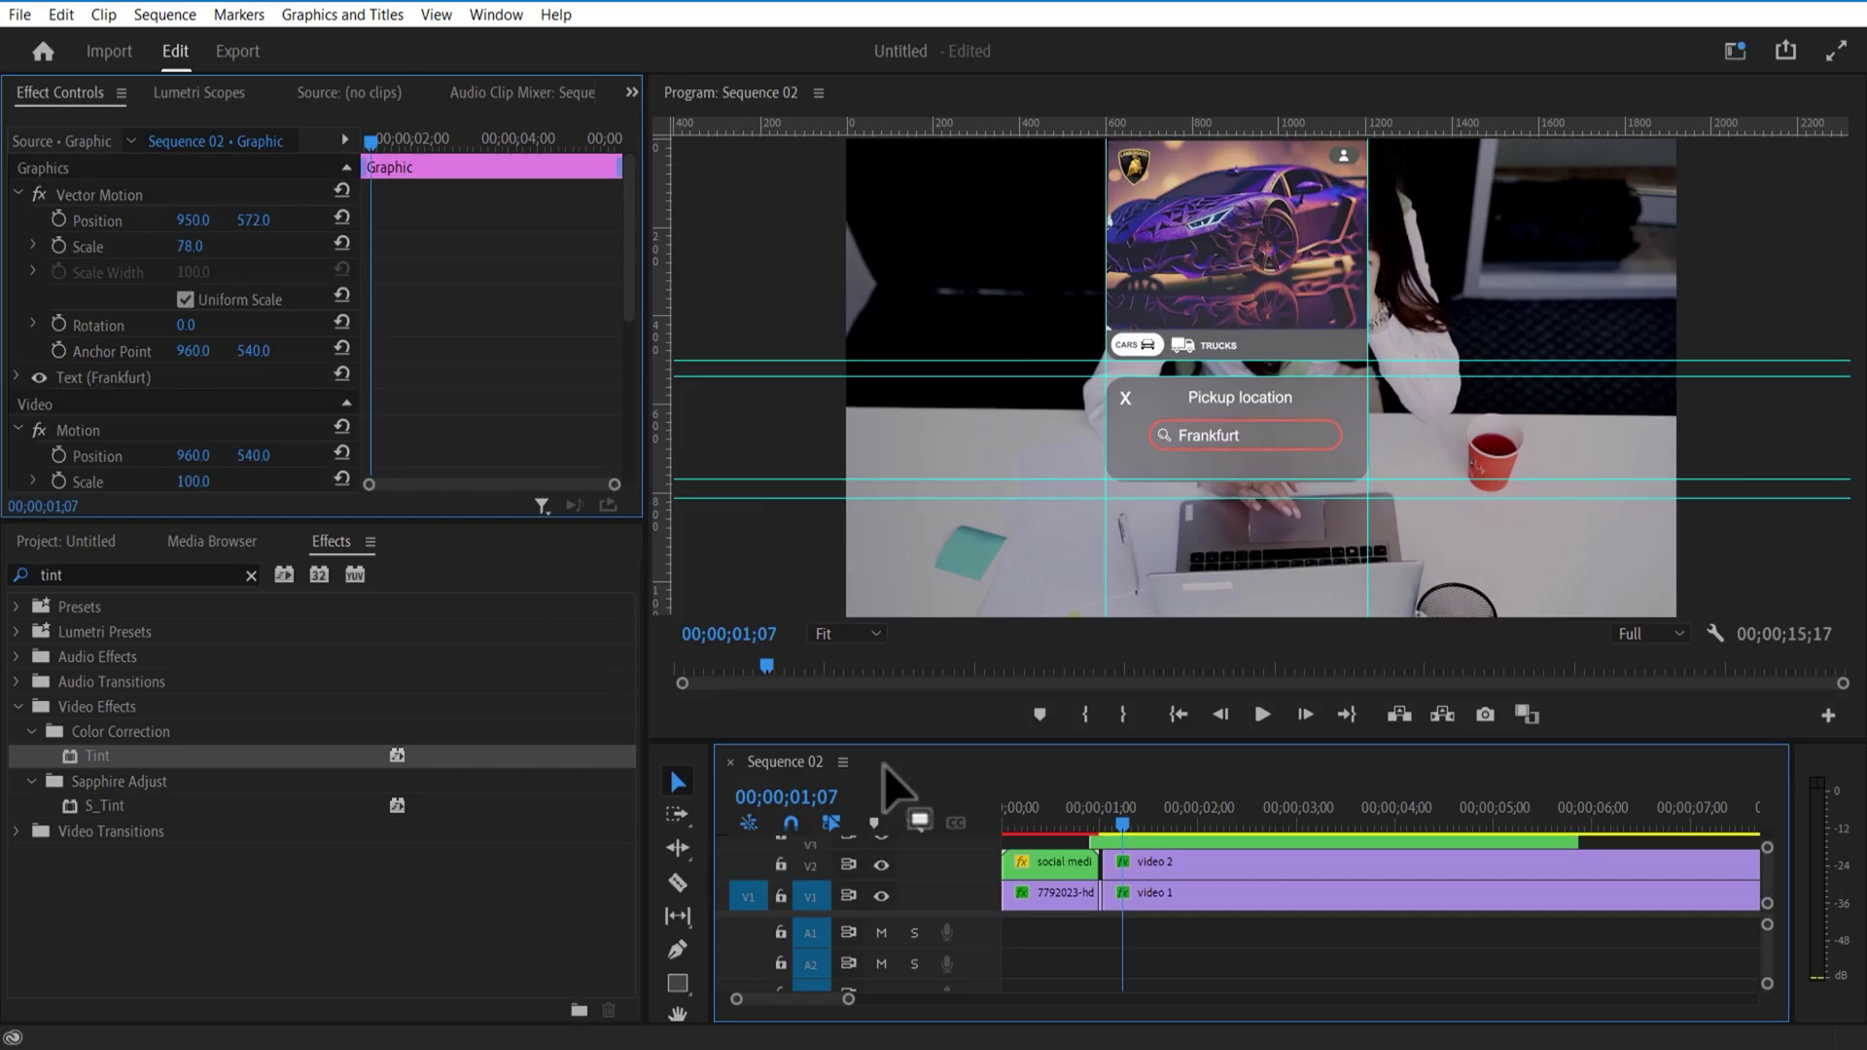
Step: Draw a small circle with the Ellipse tool, fill it with white FEFEFF and turn off its stroke
click(884, 766)
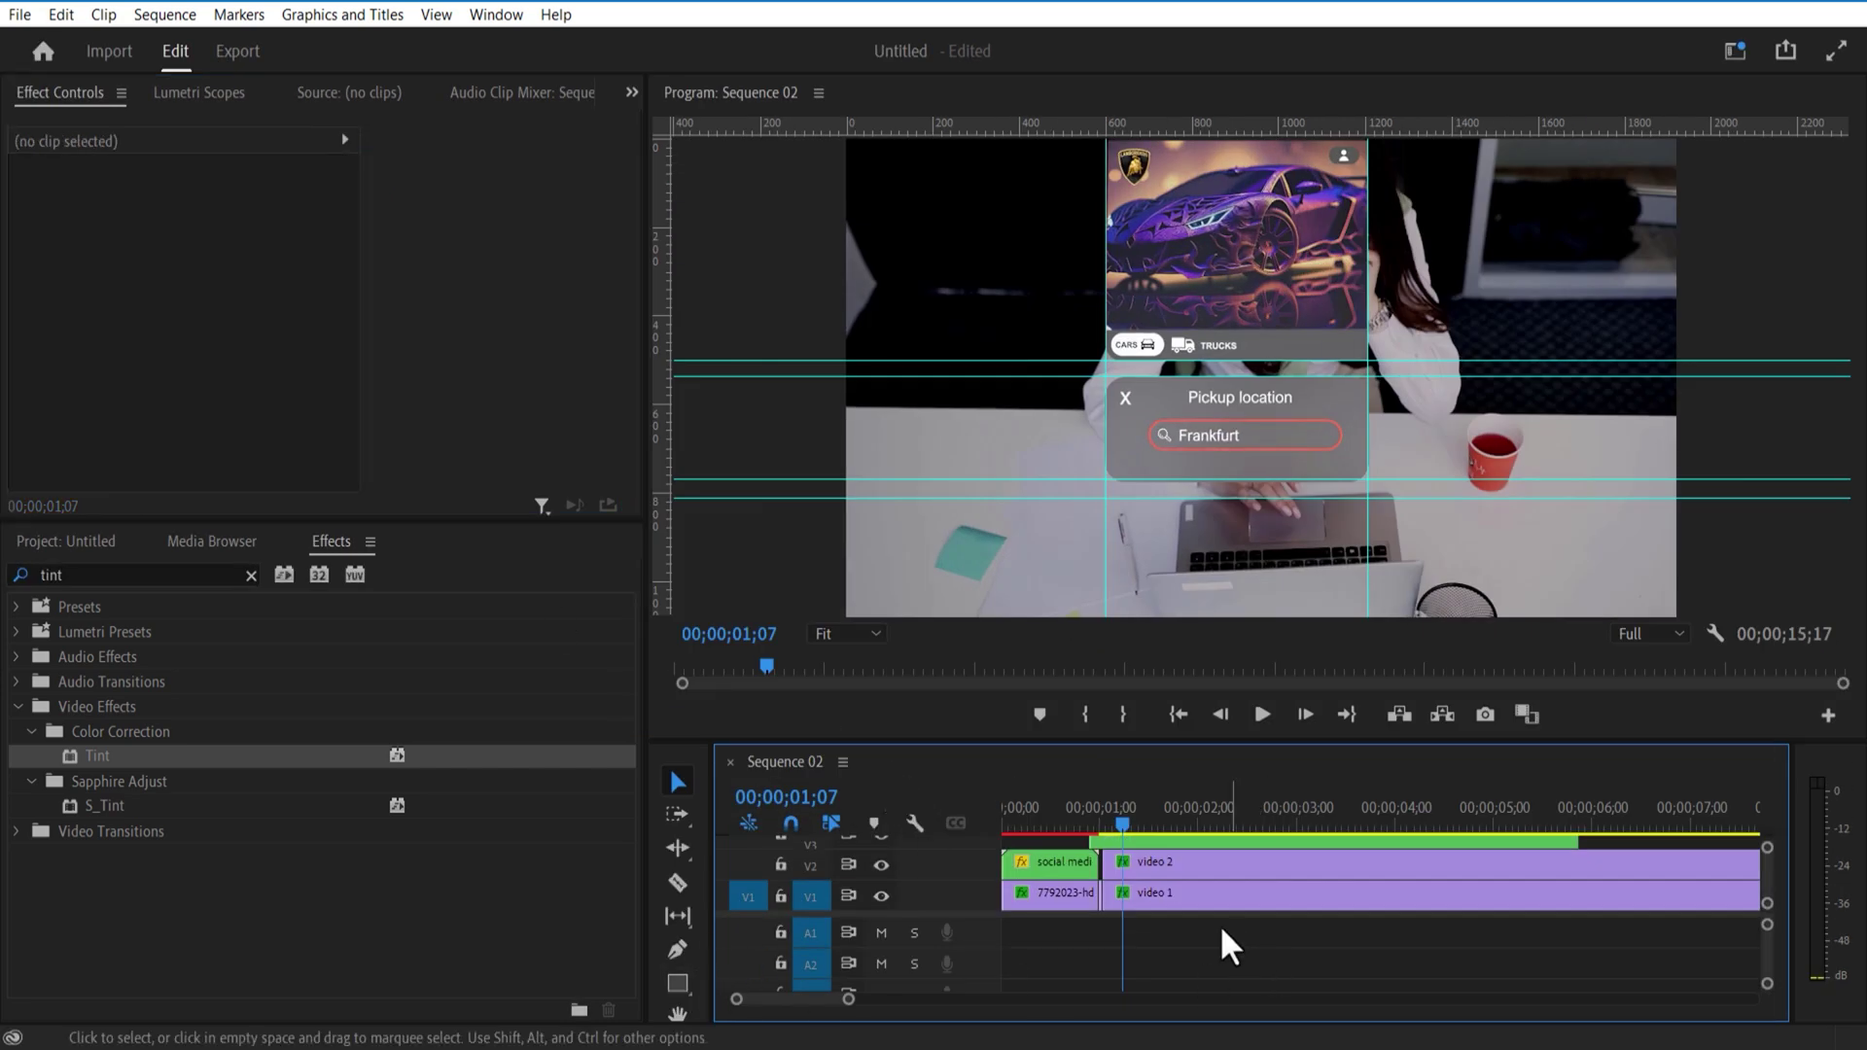
click(678, 984)
click(756, 1012)
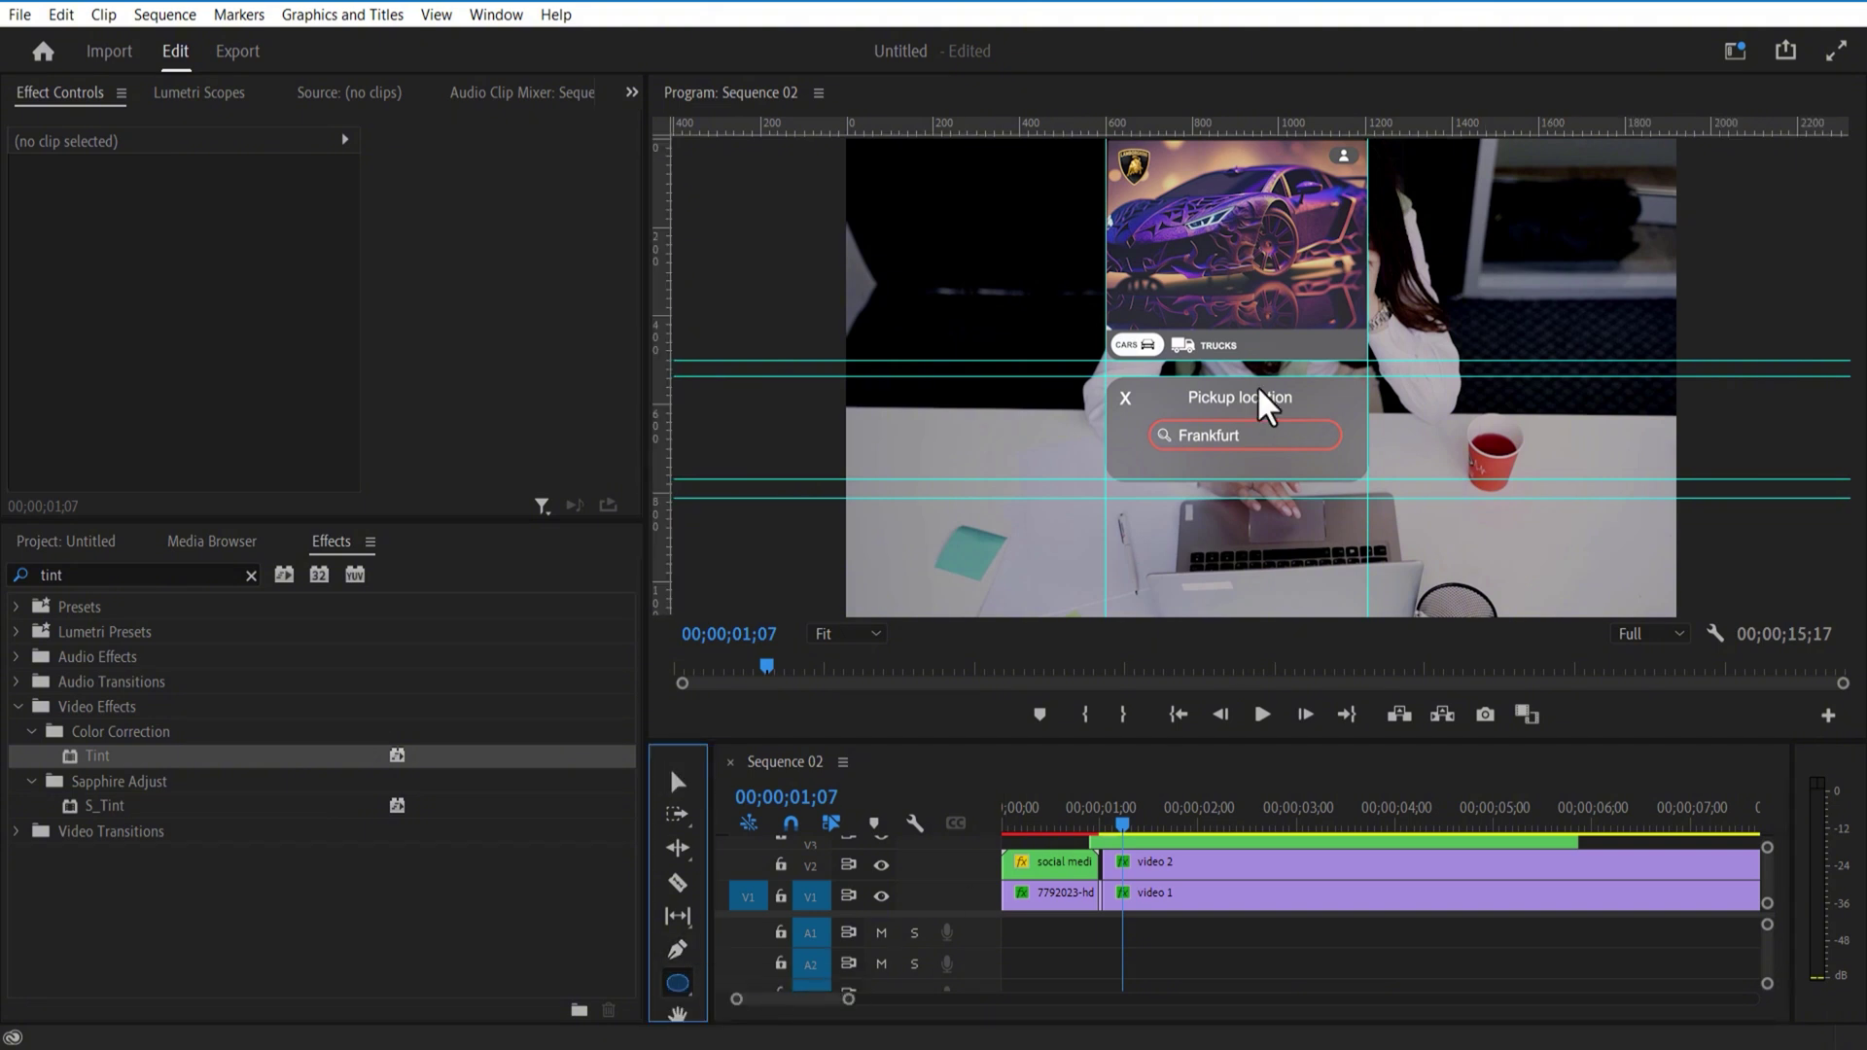
click(987, 313)
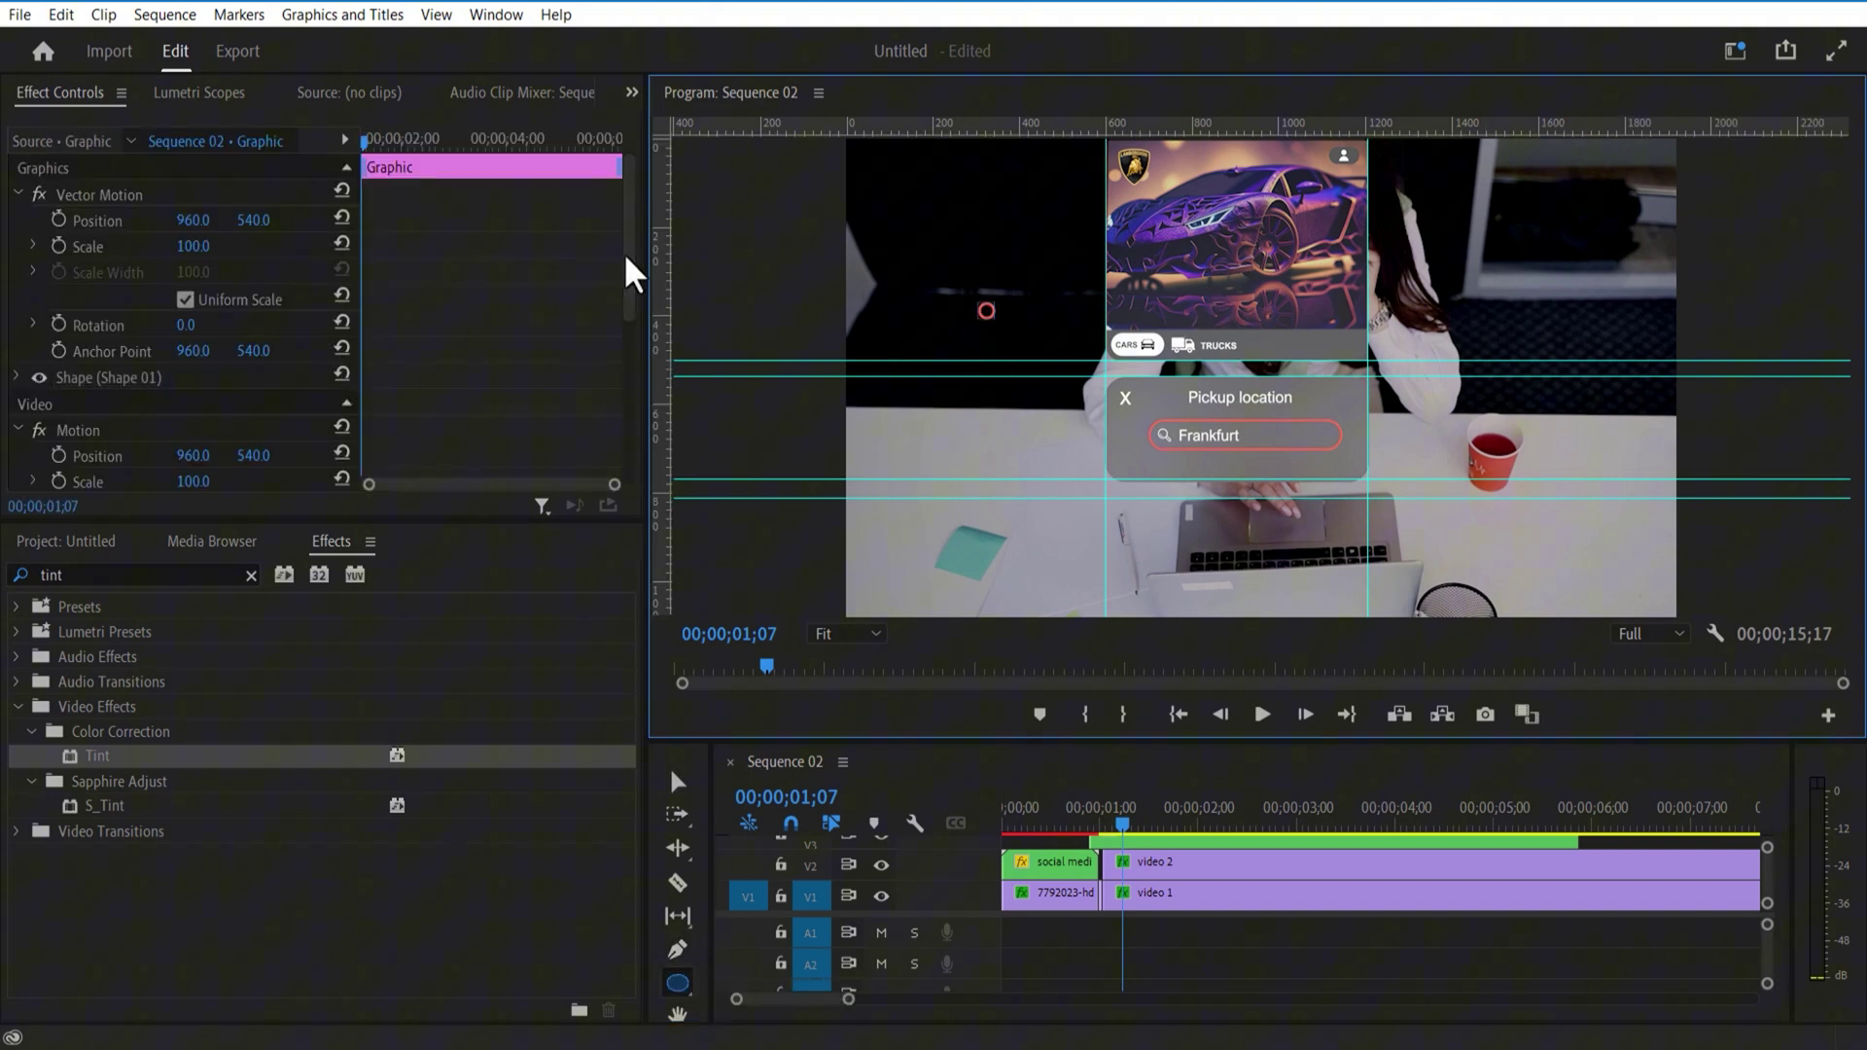
drag(629, 275, 618, 342)
click(136, 218)
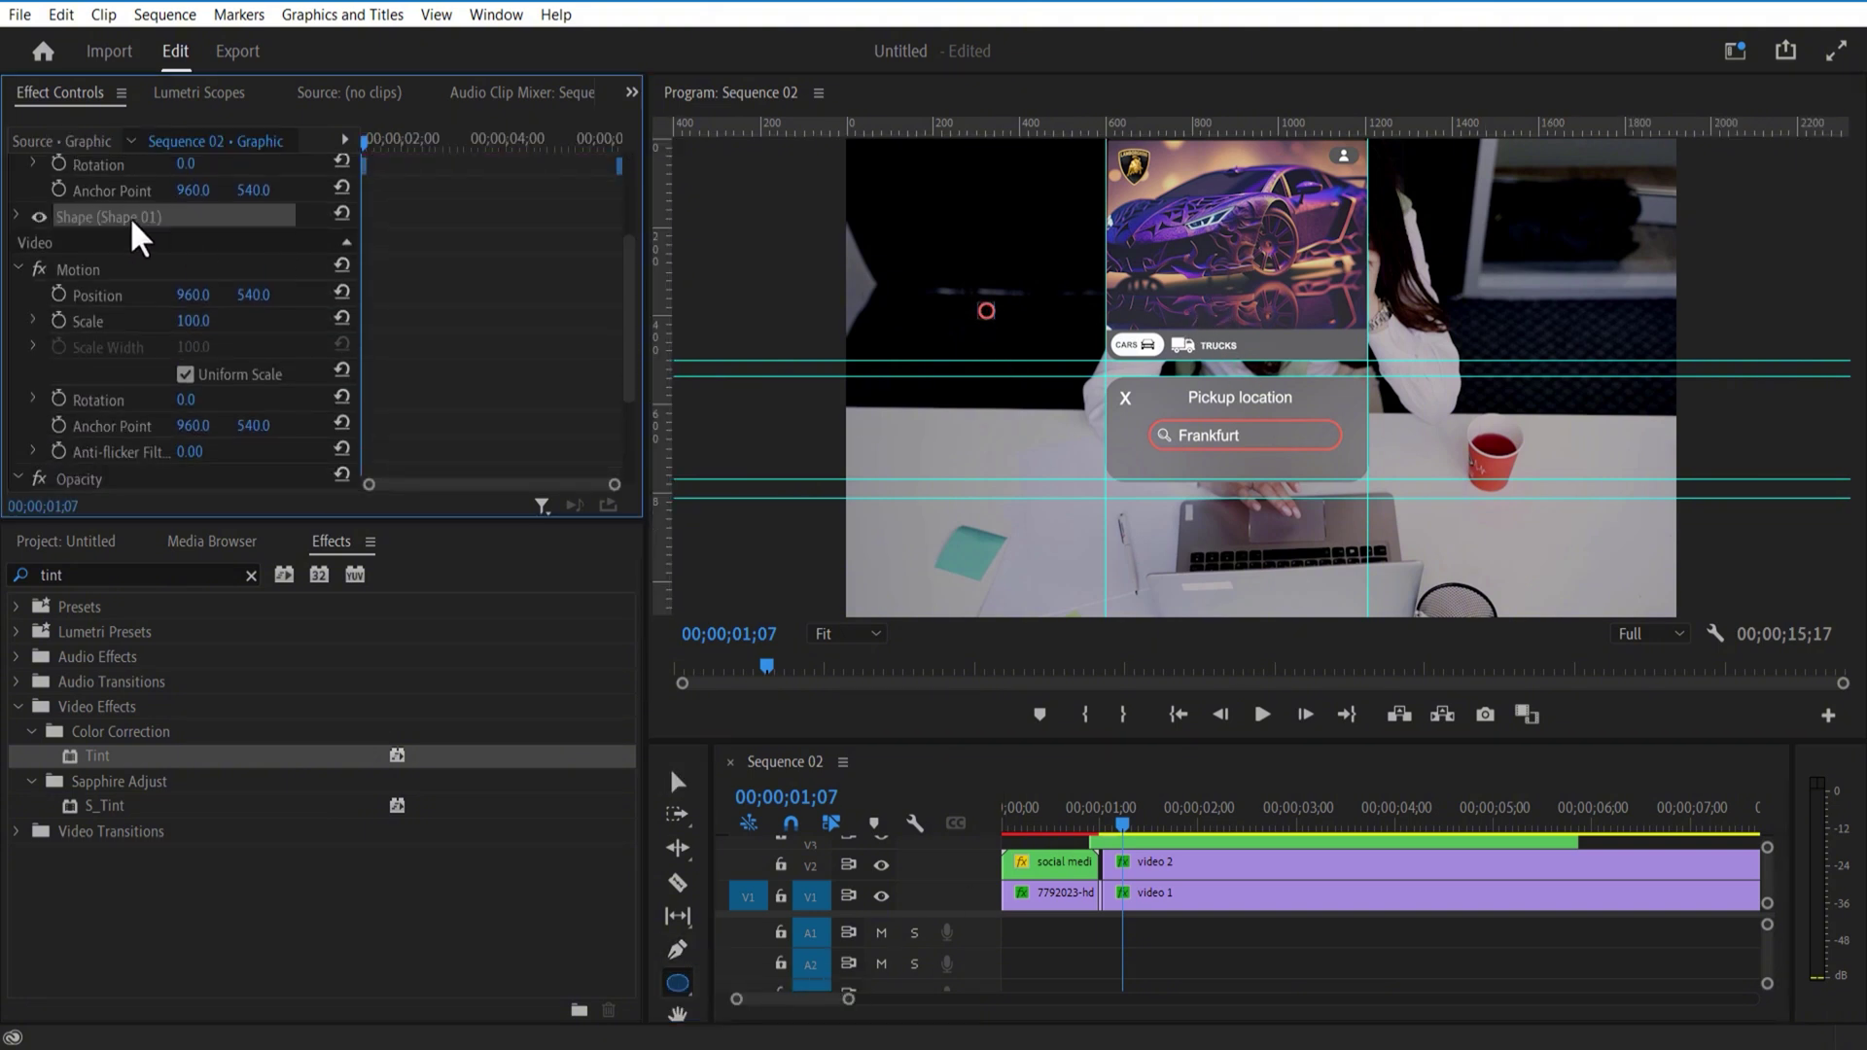
click(15, 218)
click(122, 367)
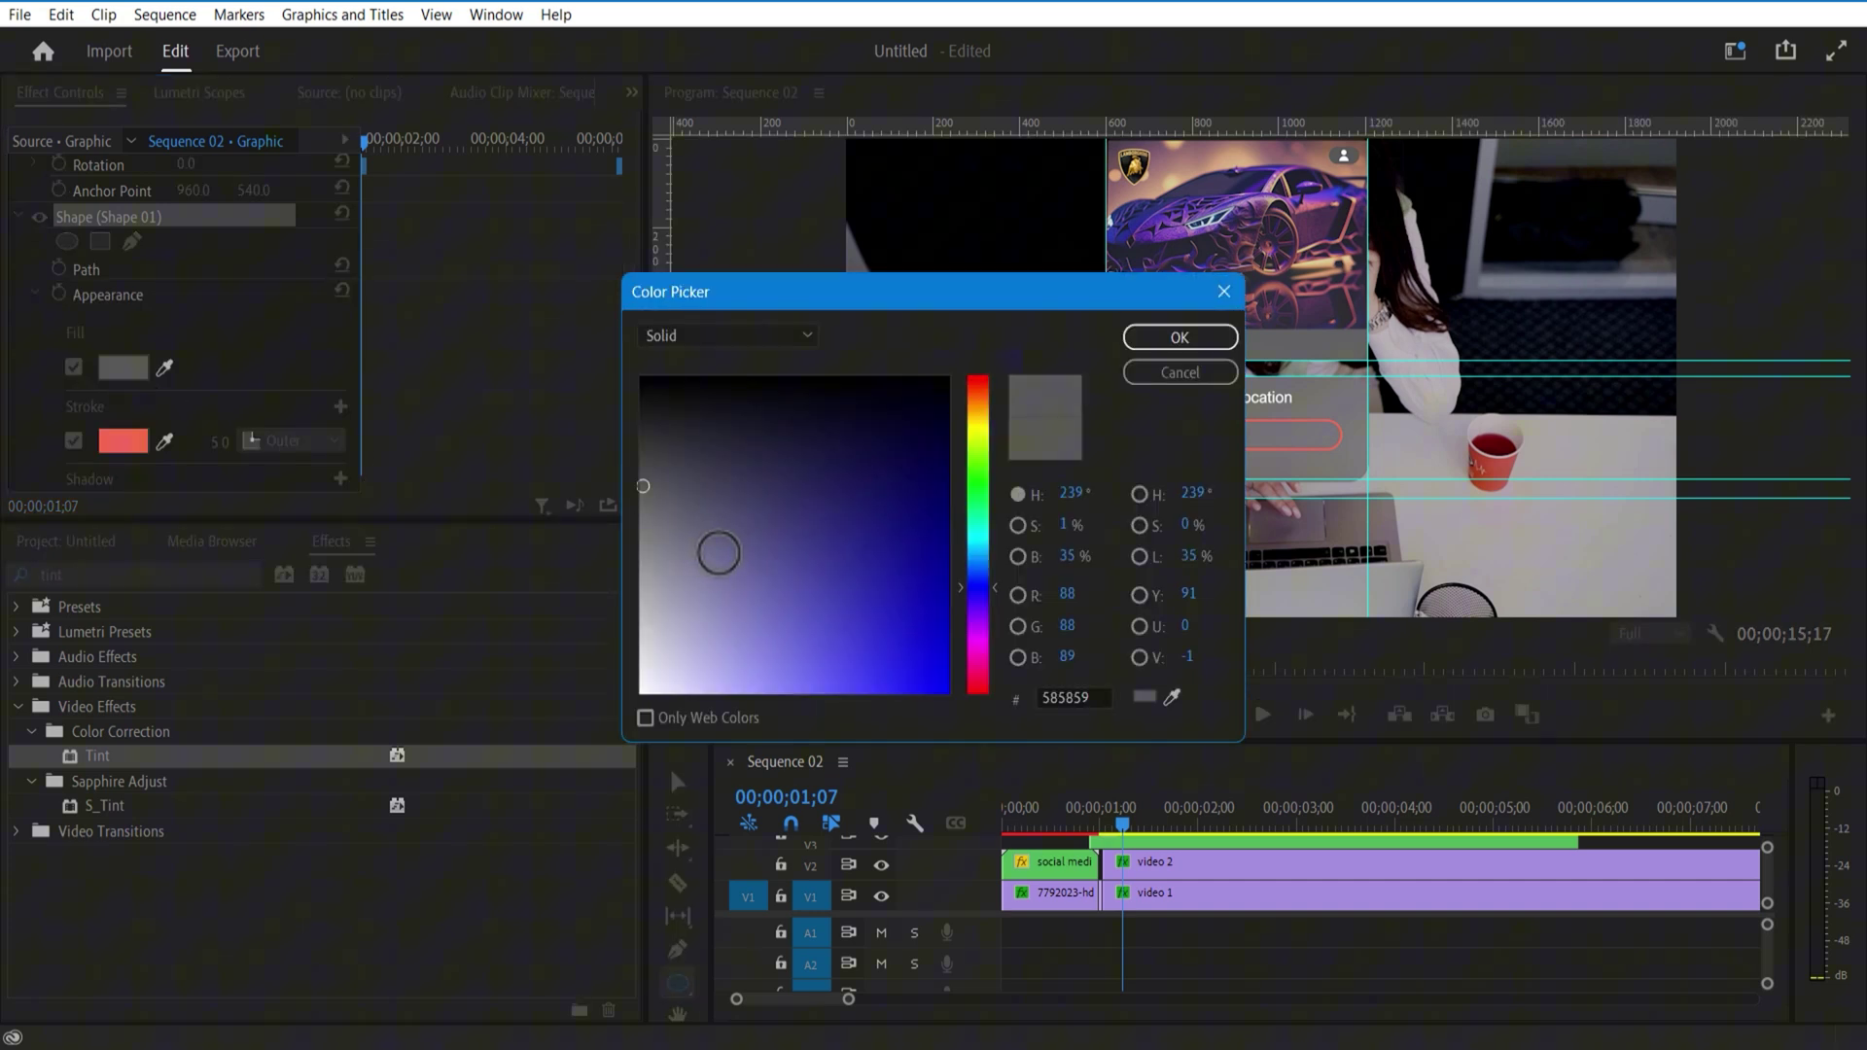
click(642, 692)
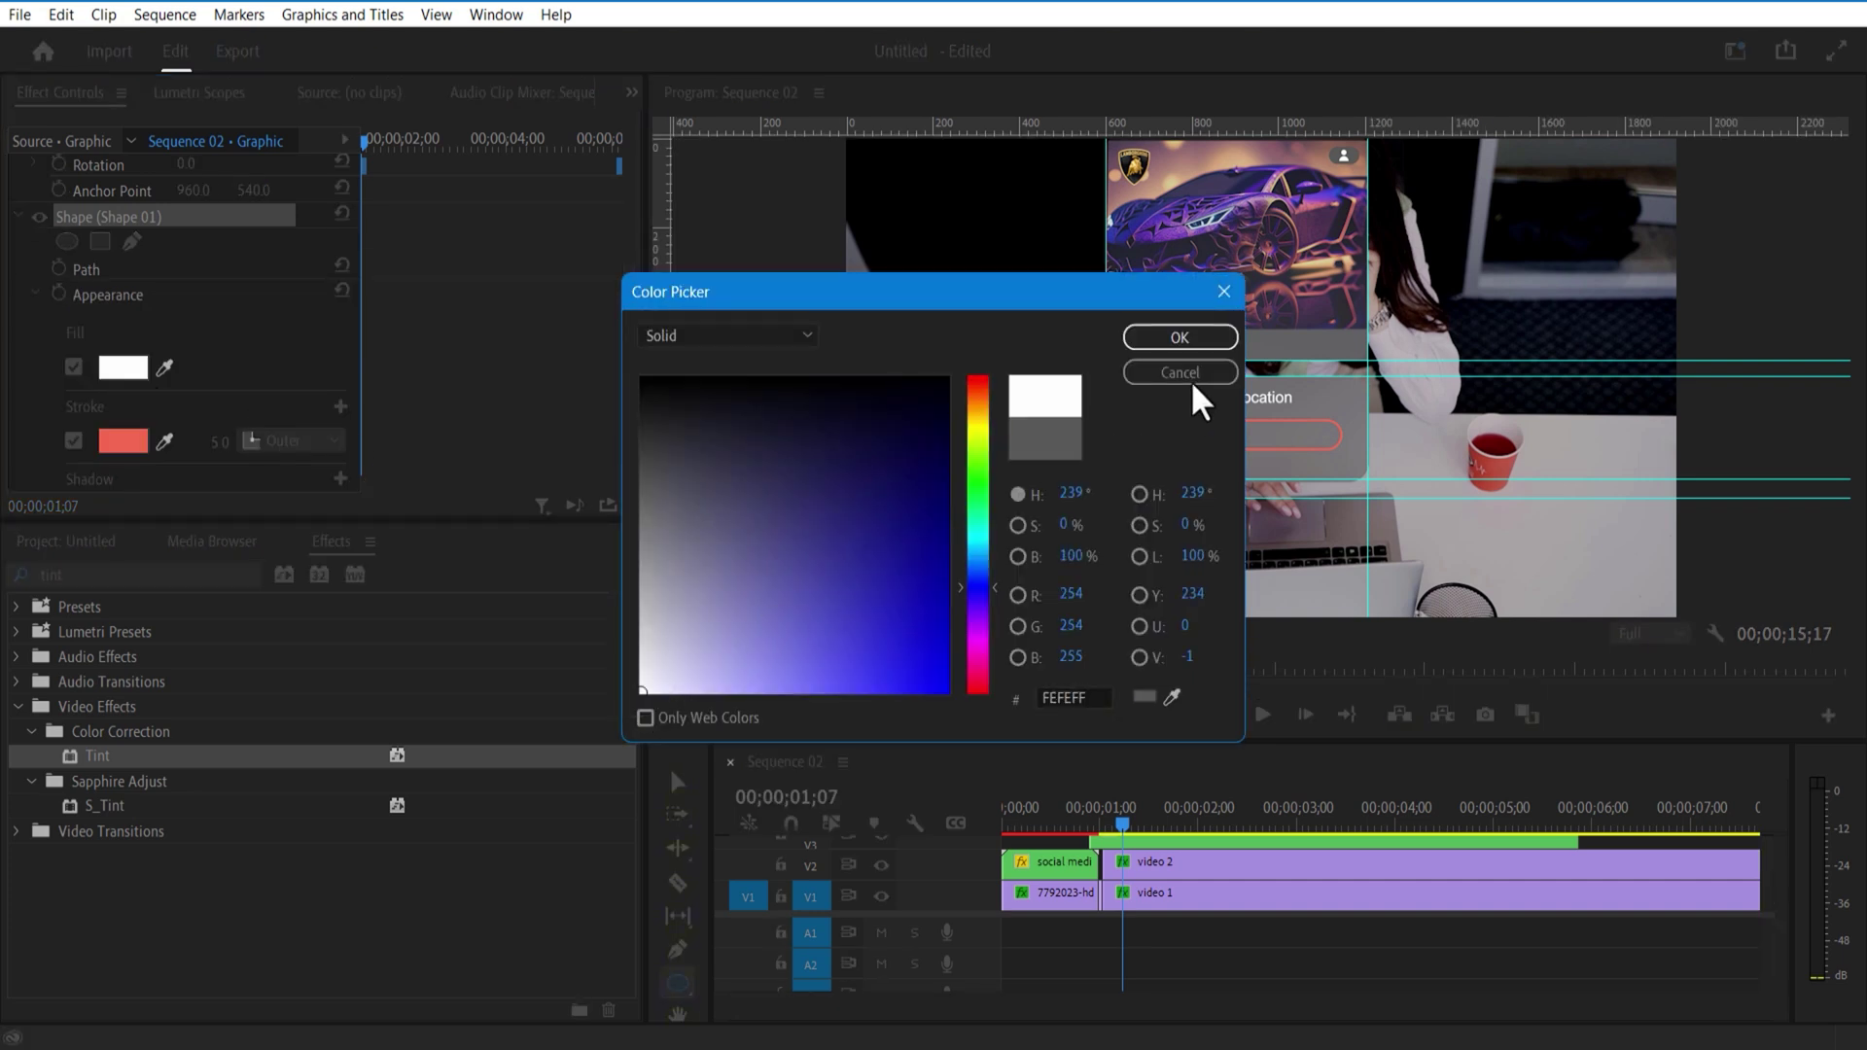
click(1180, 337)
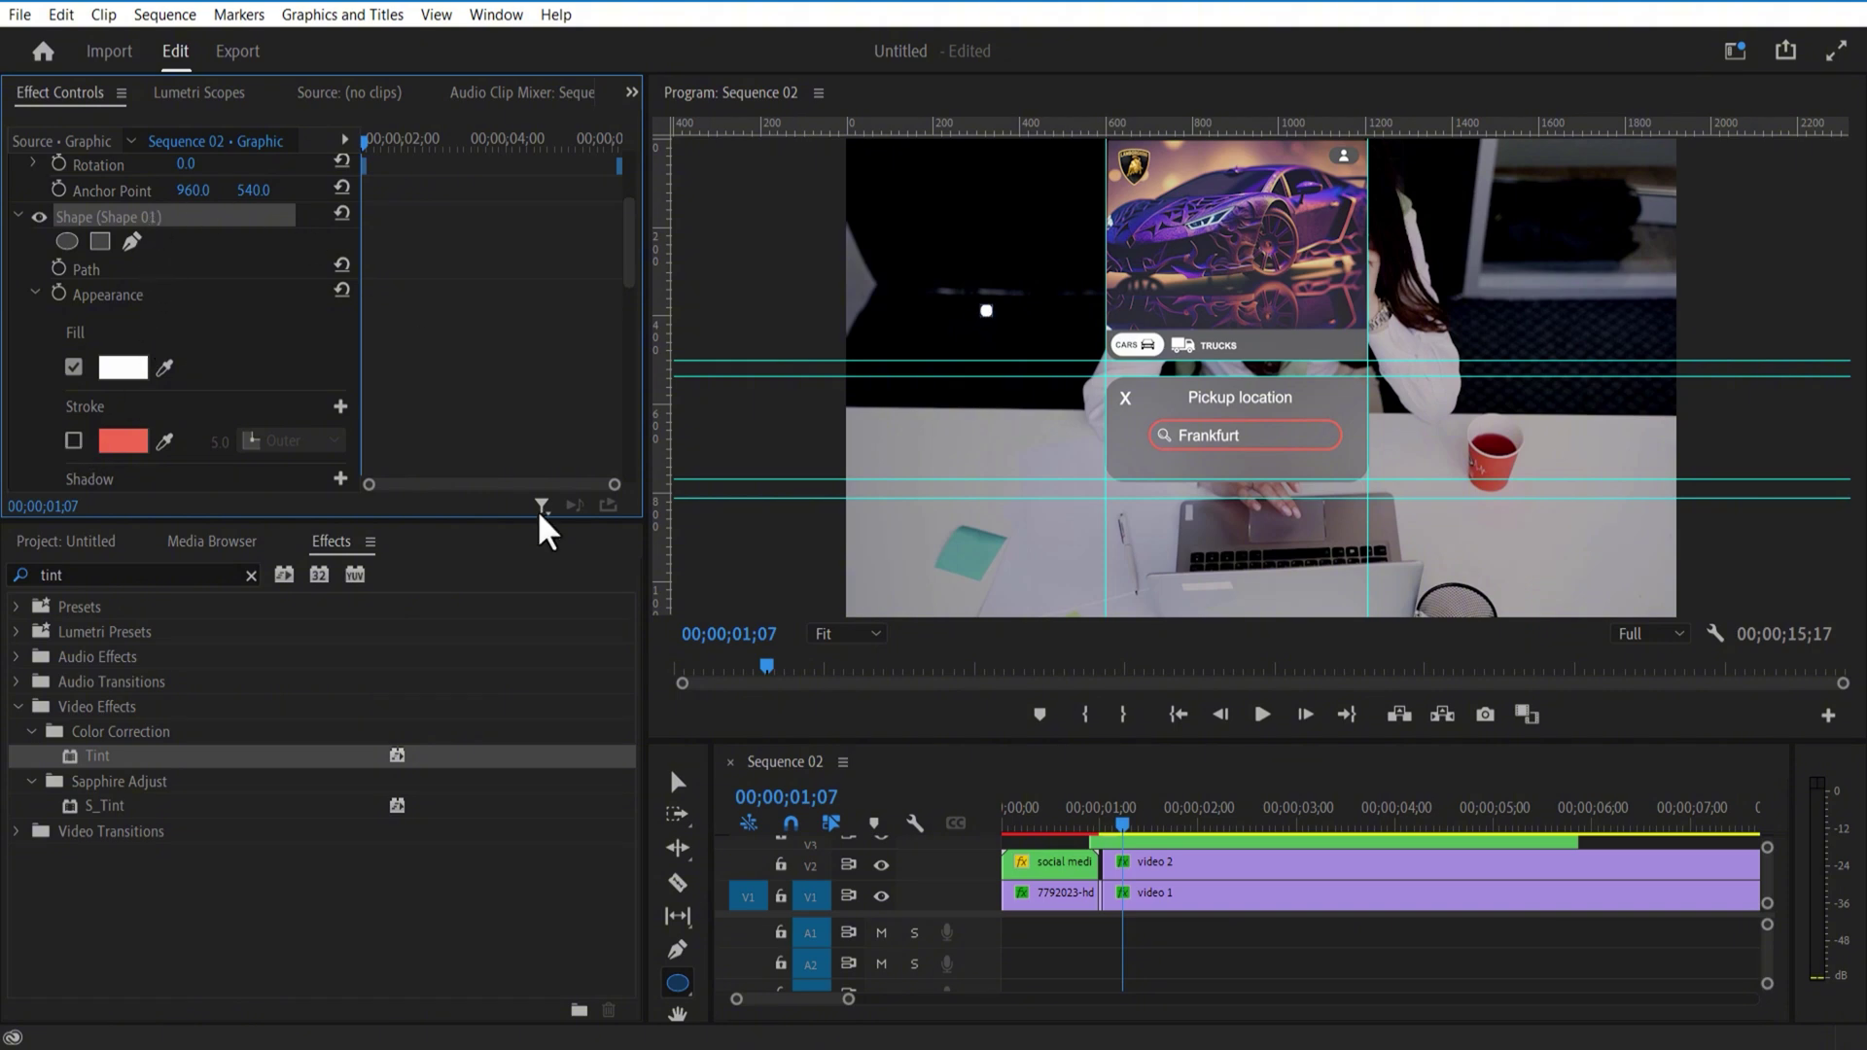
click(678, 782)
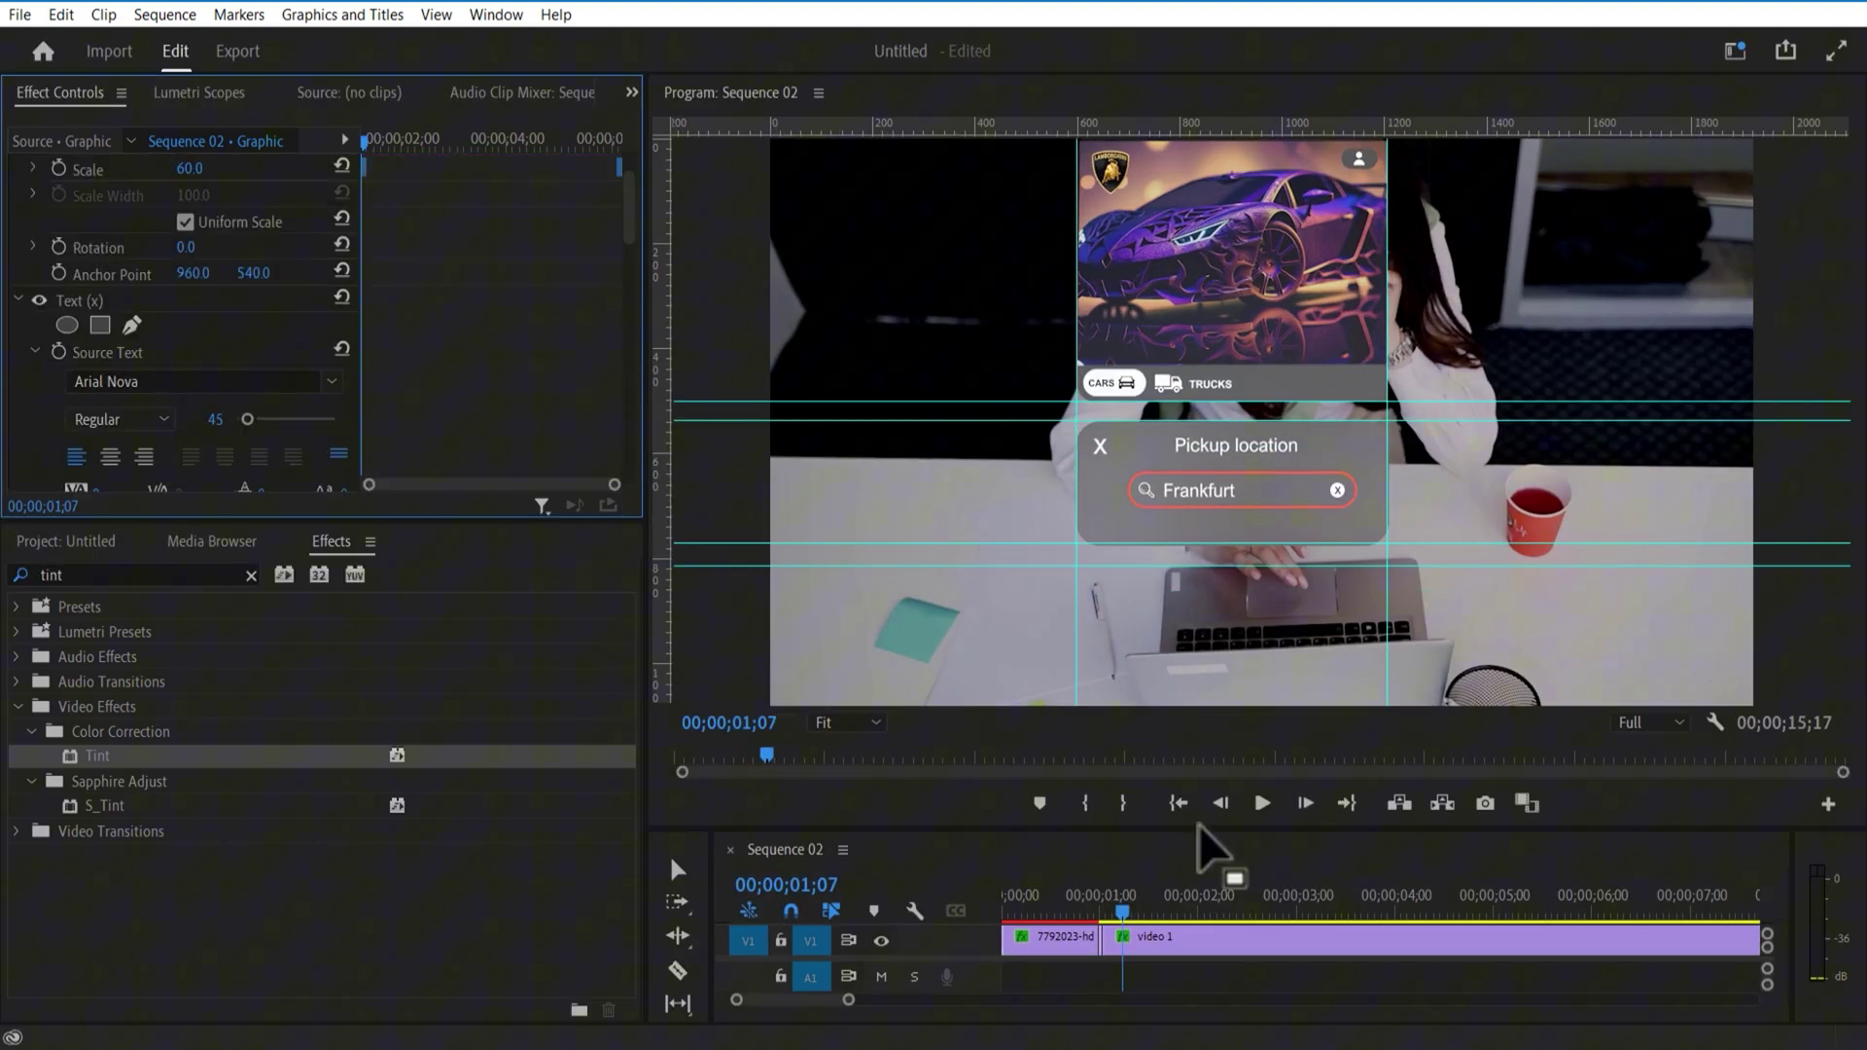
Step: Add the text Use my current location and set its fill to the near-white FEFBFB
drag(1205, 834, 1264, 555)
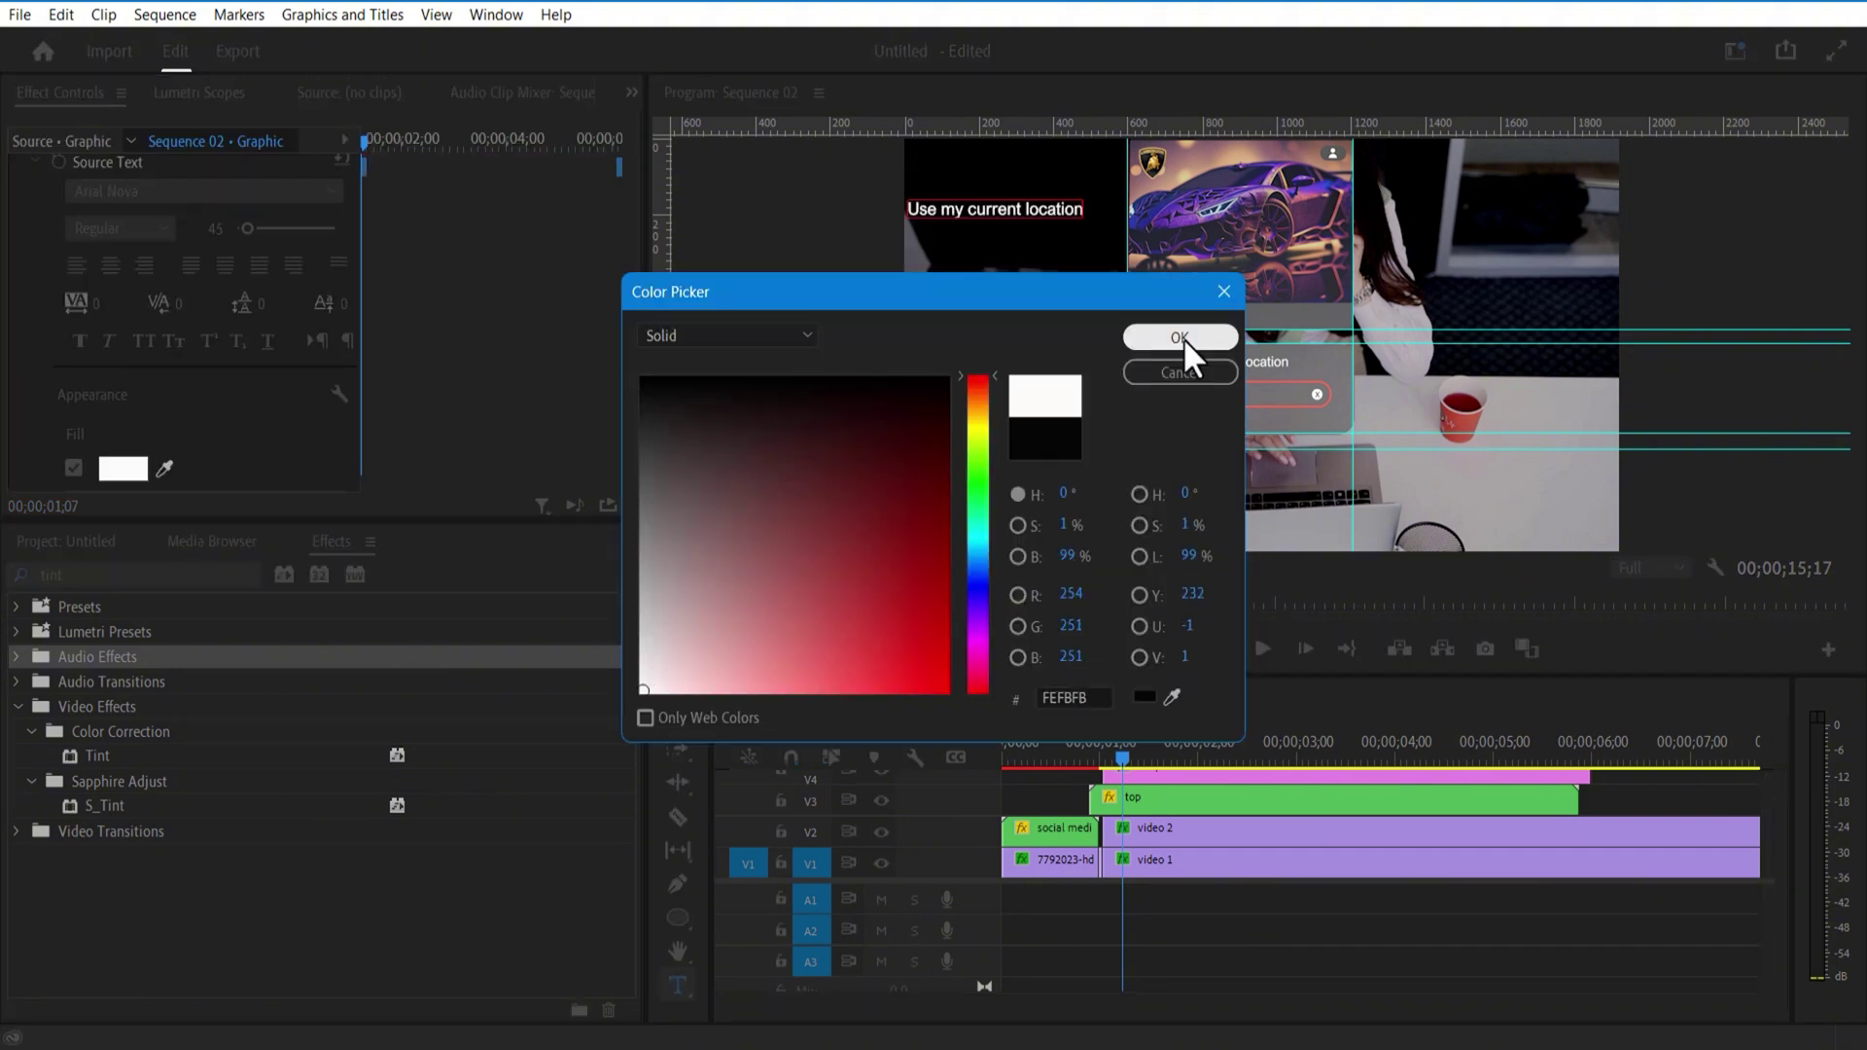
click(1181, 333)
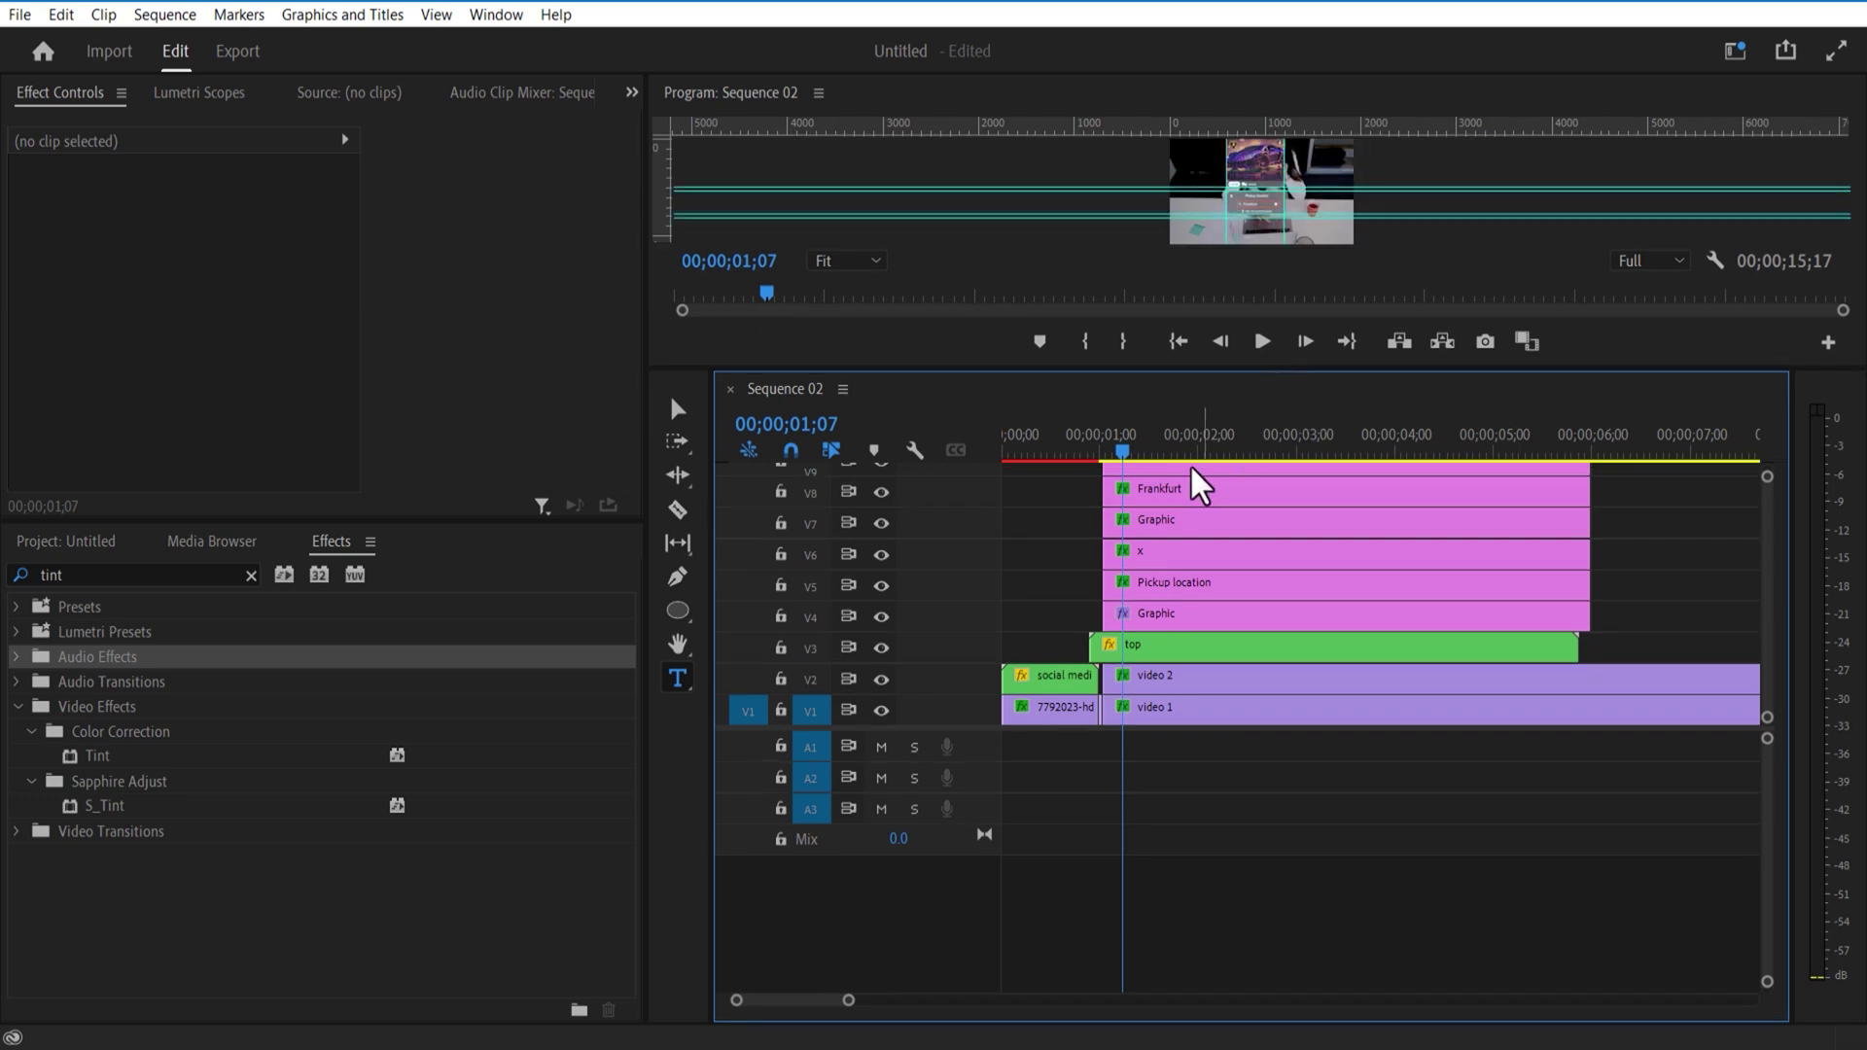
Step: Search the effects for crop and apply the Crop effect to the Frankfurt text clip
click(1162, 491)
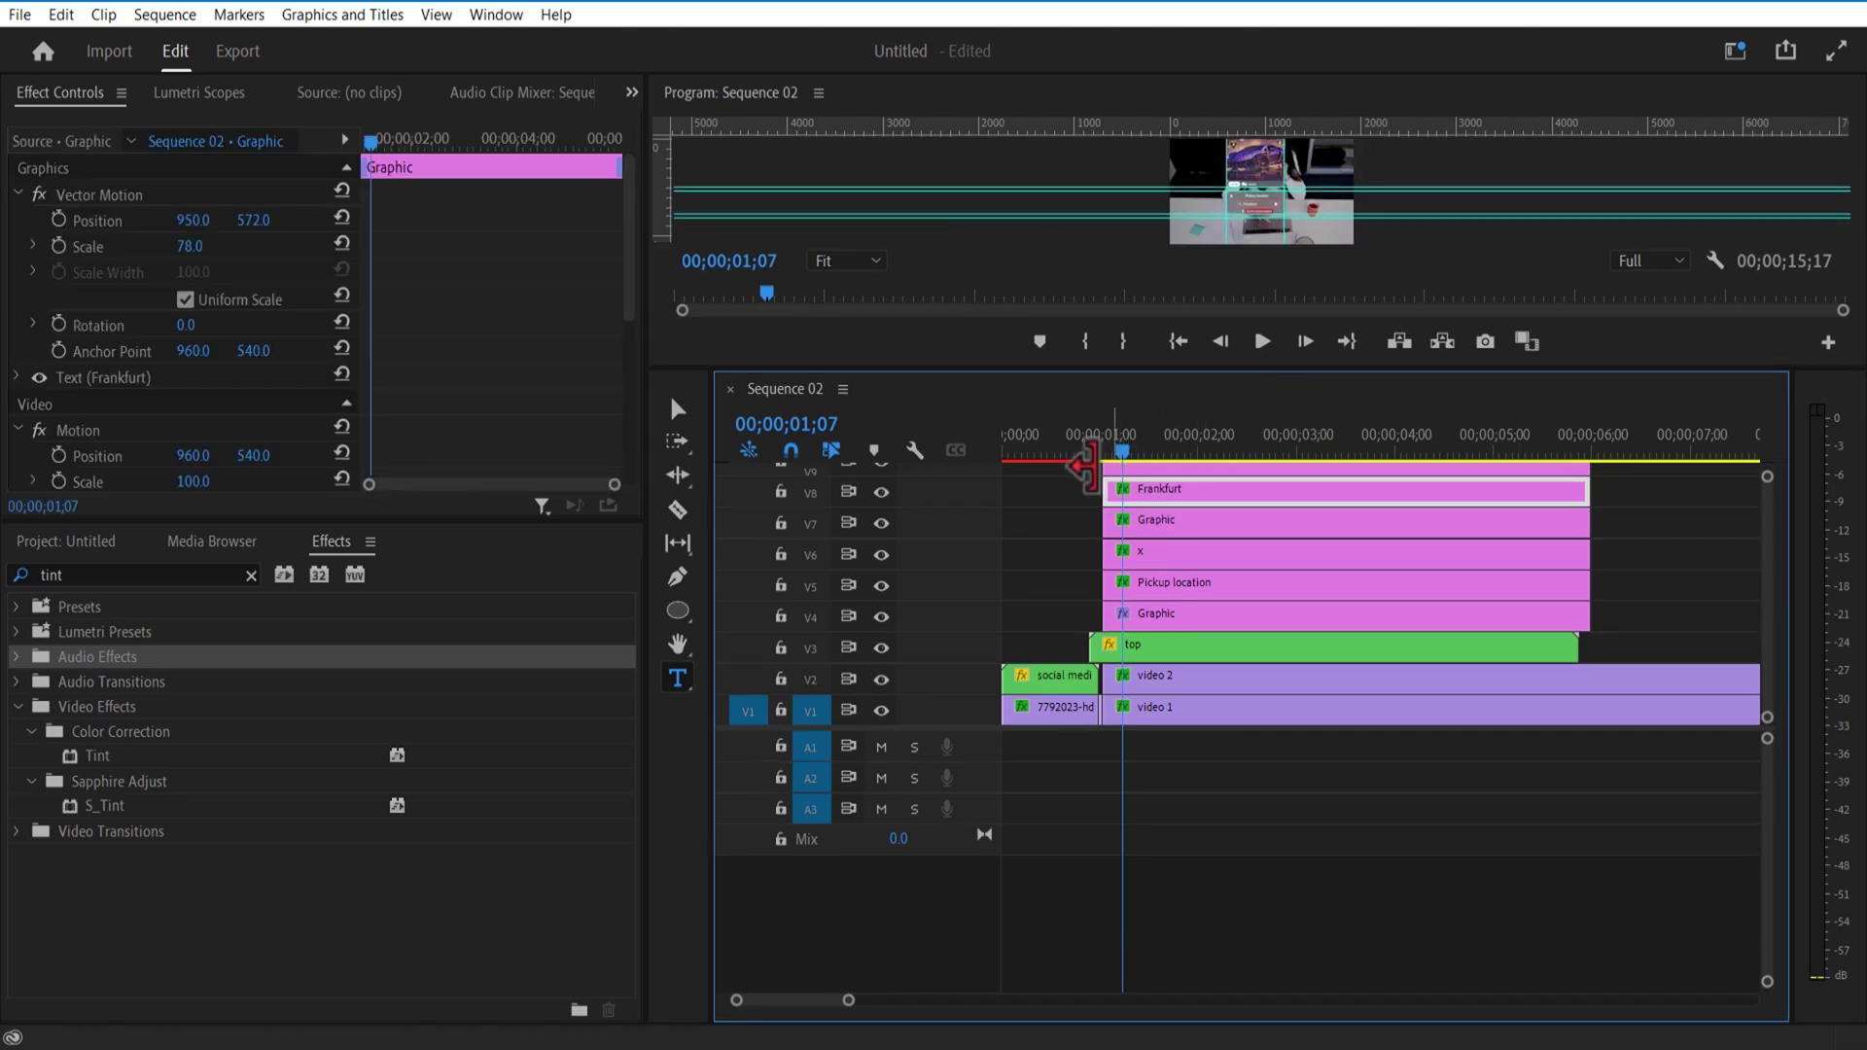
double_click(225, 571)
text(crop)
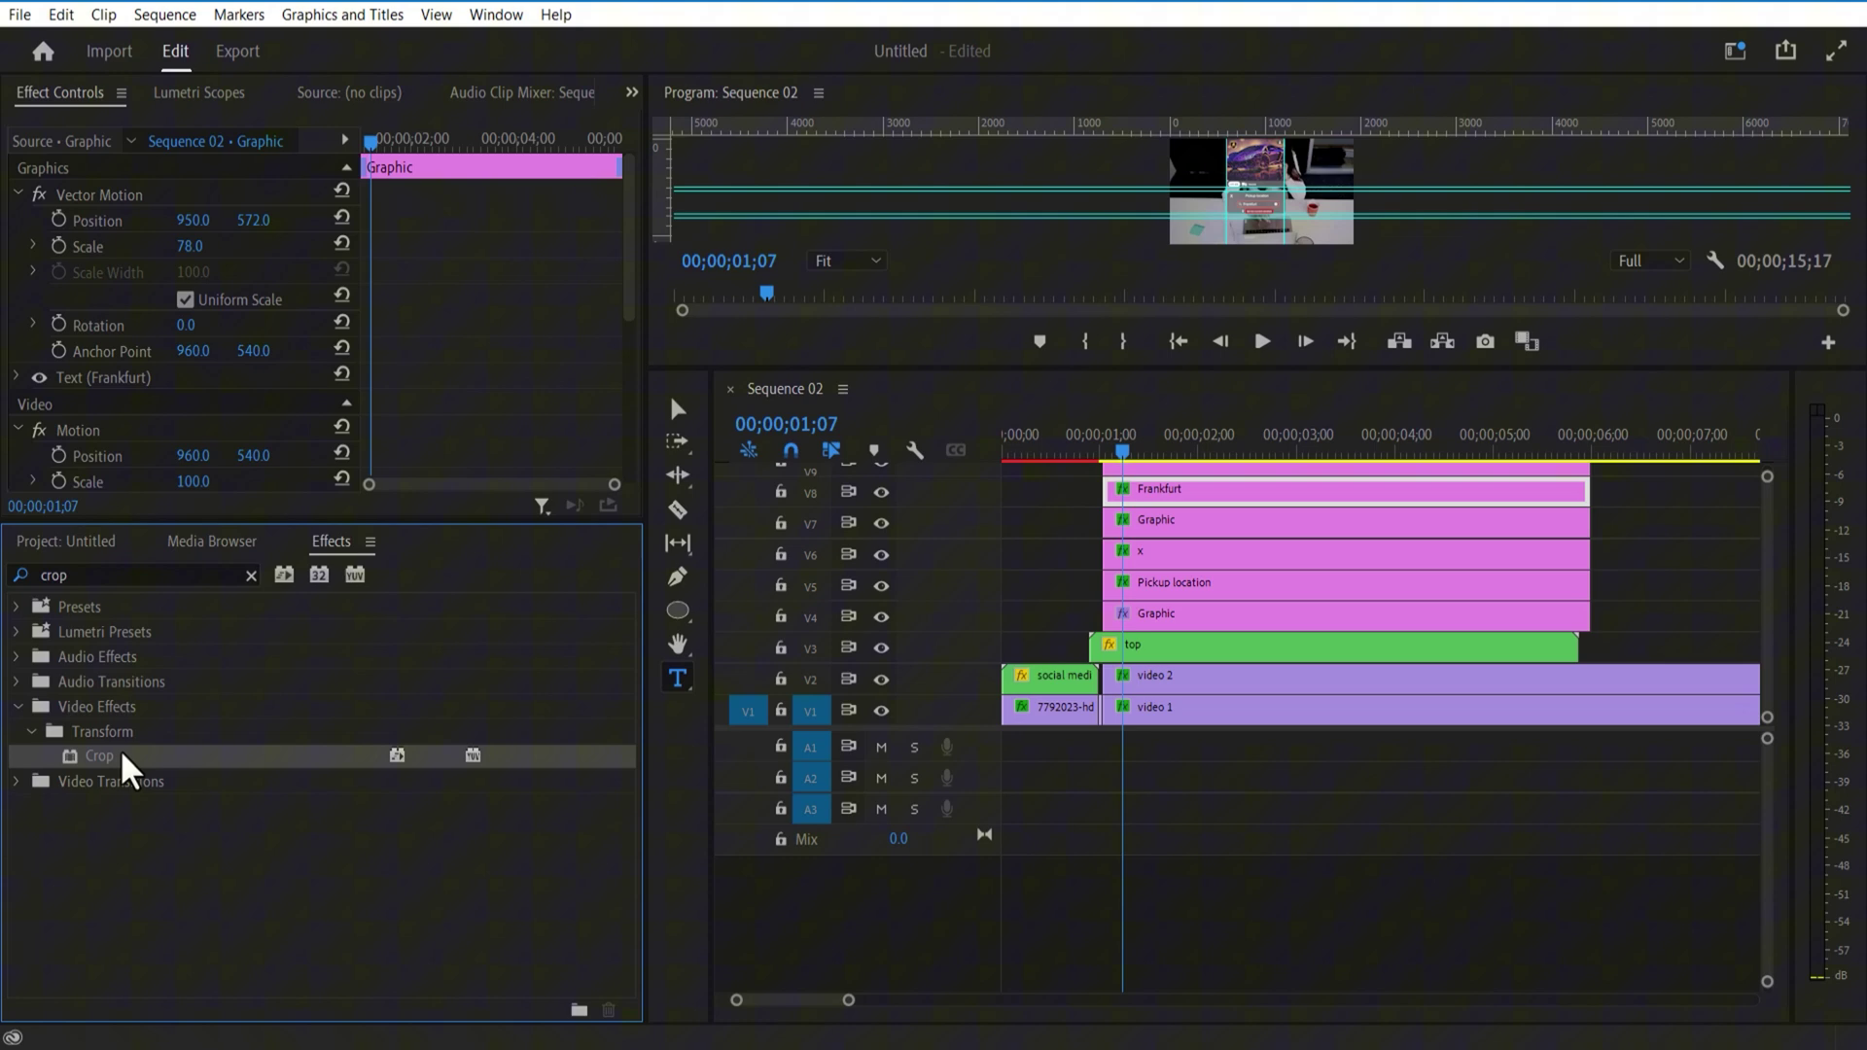
drag(108, 765, 1134, 492)
drag(1136, 380, 1125, 773)
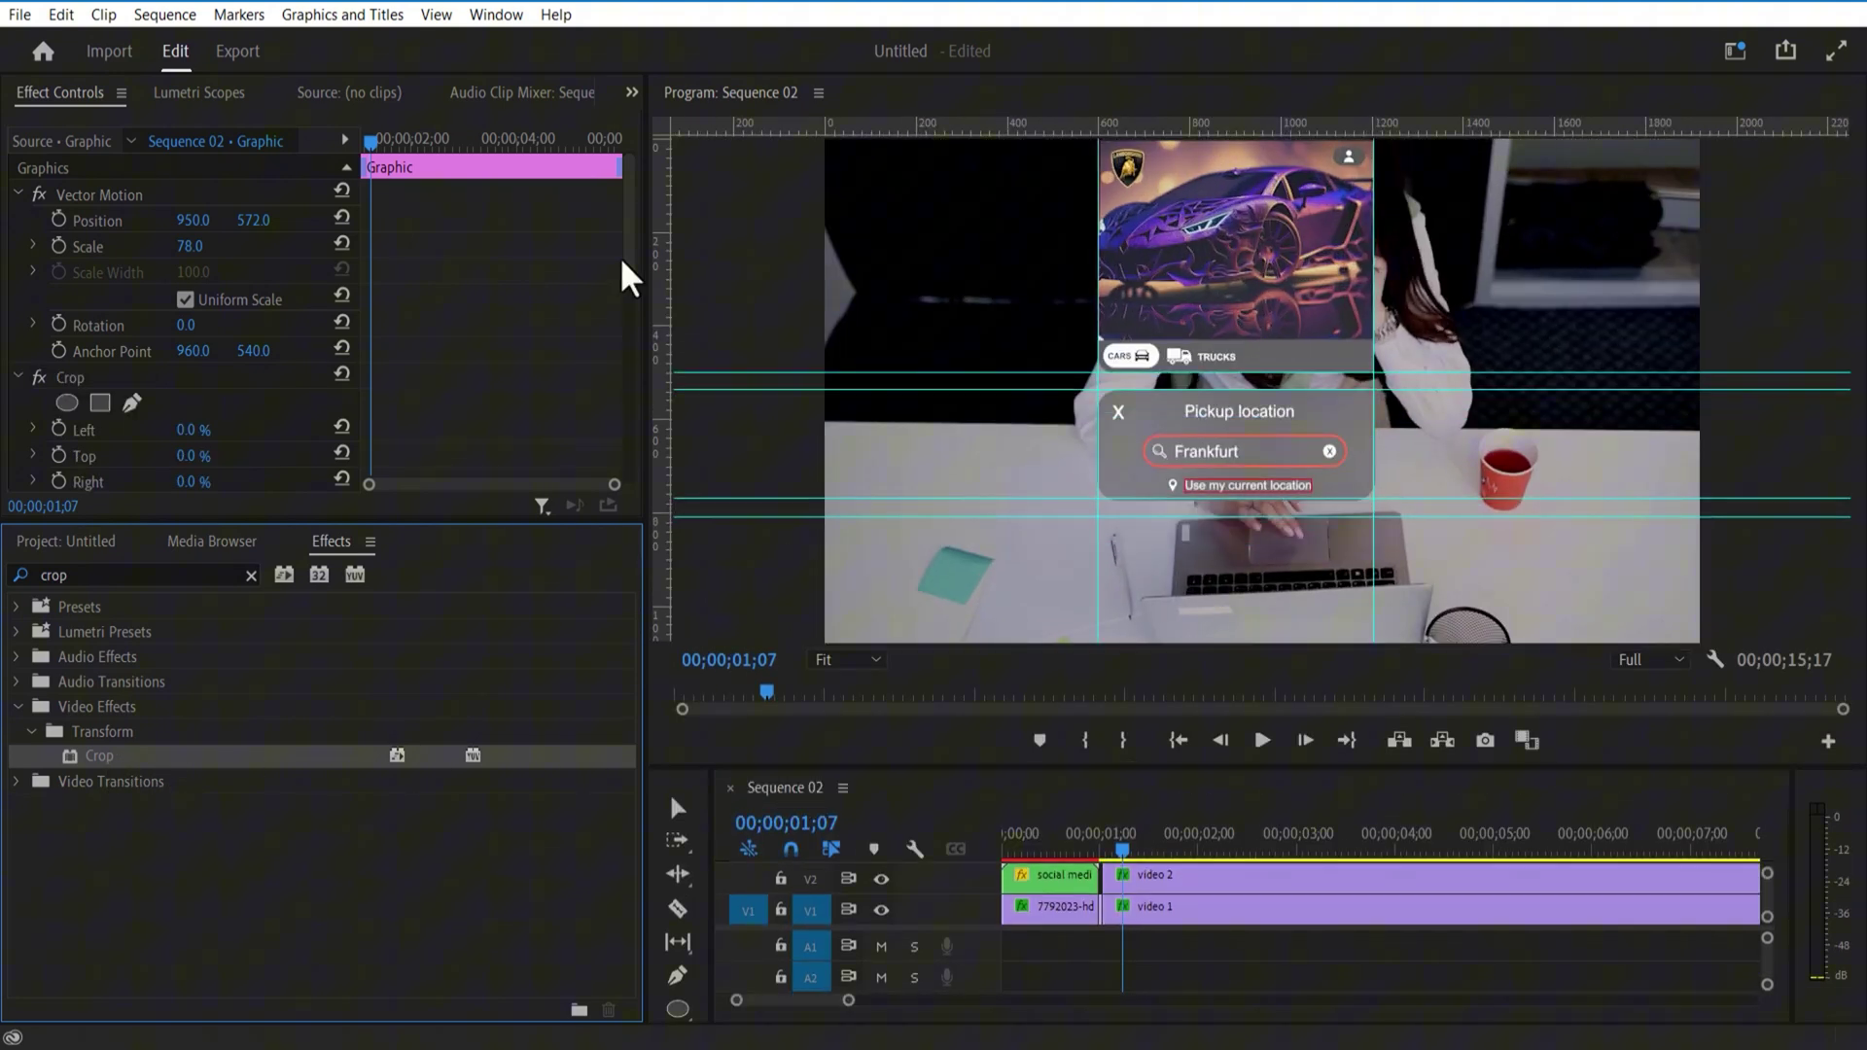
Step: Keyframe the Frankfurt clip's Crop Right value from 85% to 52% and move the second keyframe later in time
scroll(504, 400, down, 2)
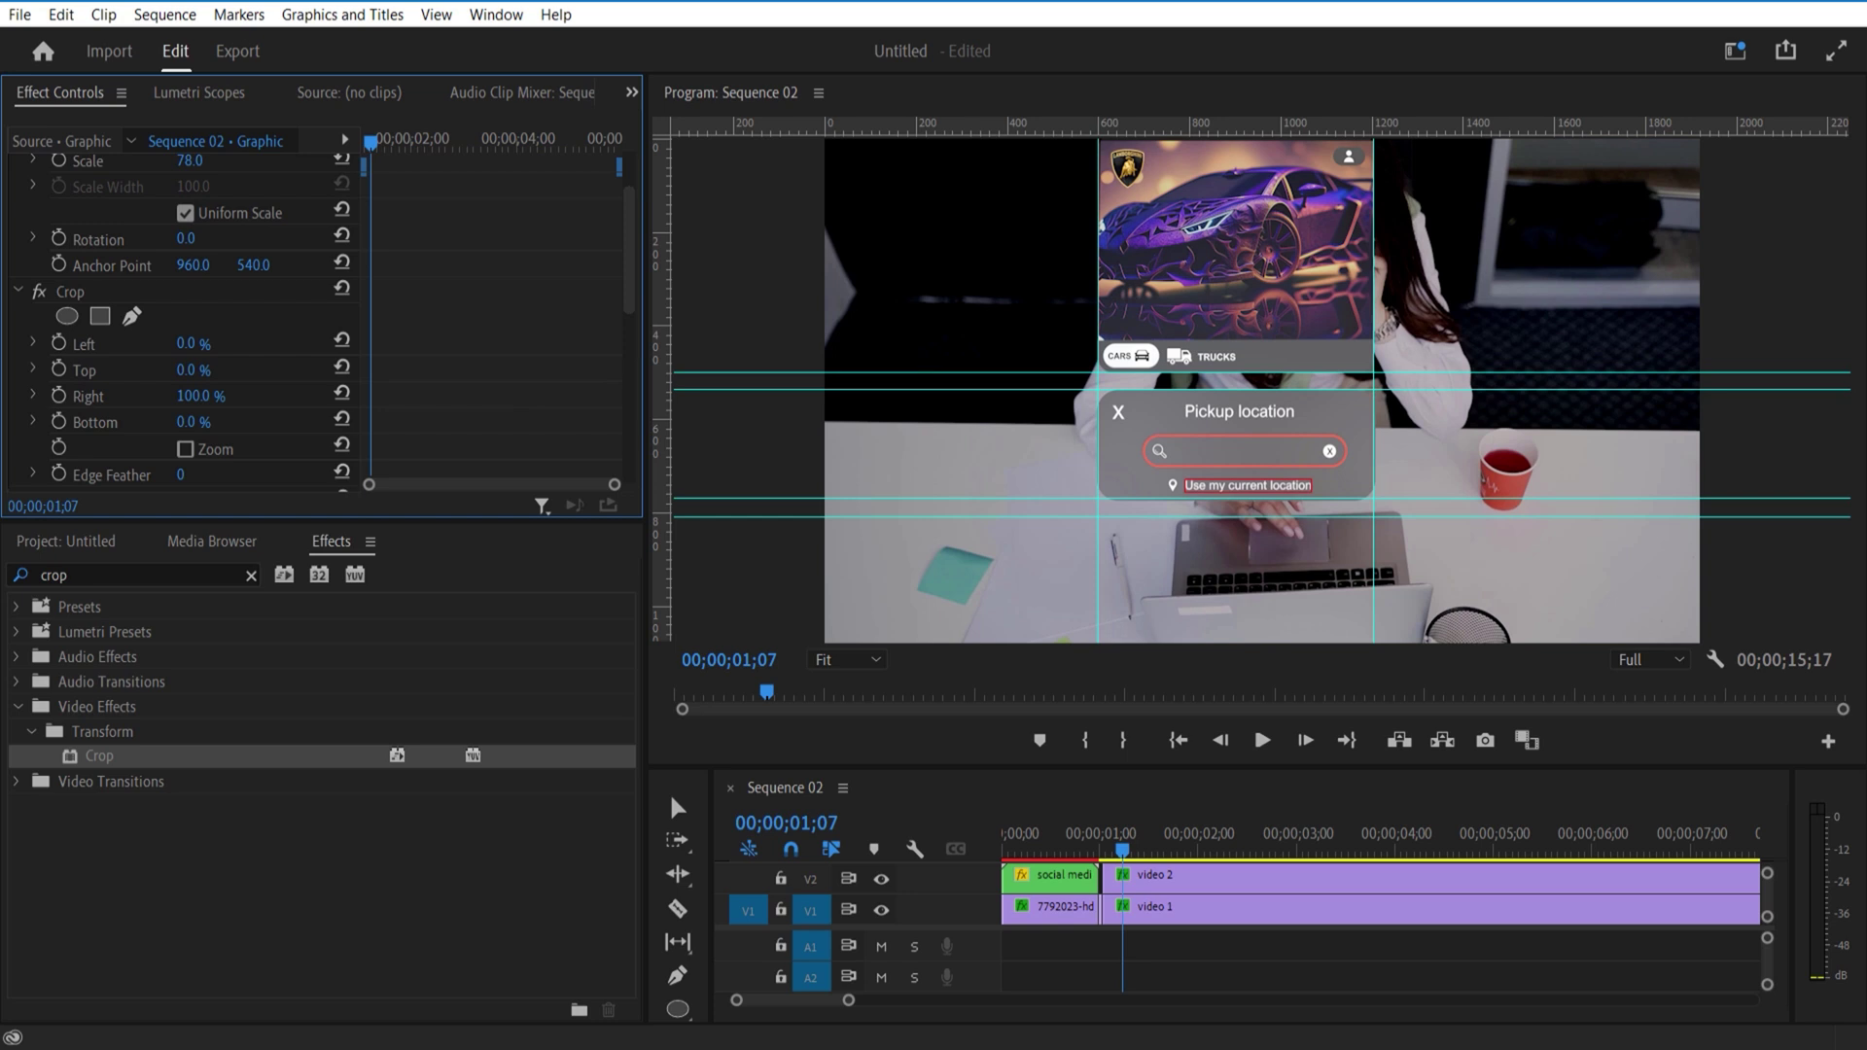
drag(195, 396, 240, 396)
click(59, 396)
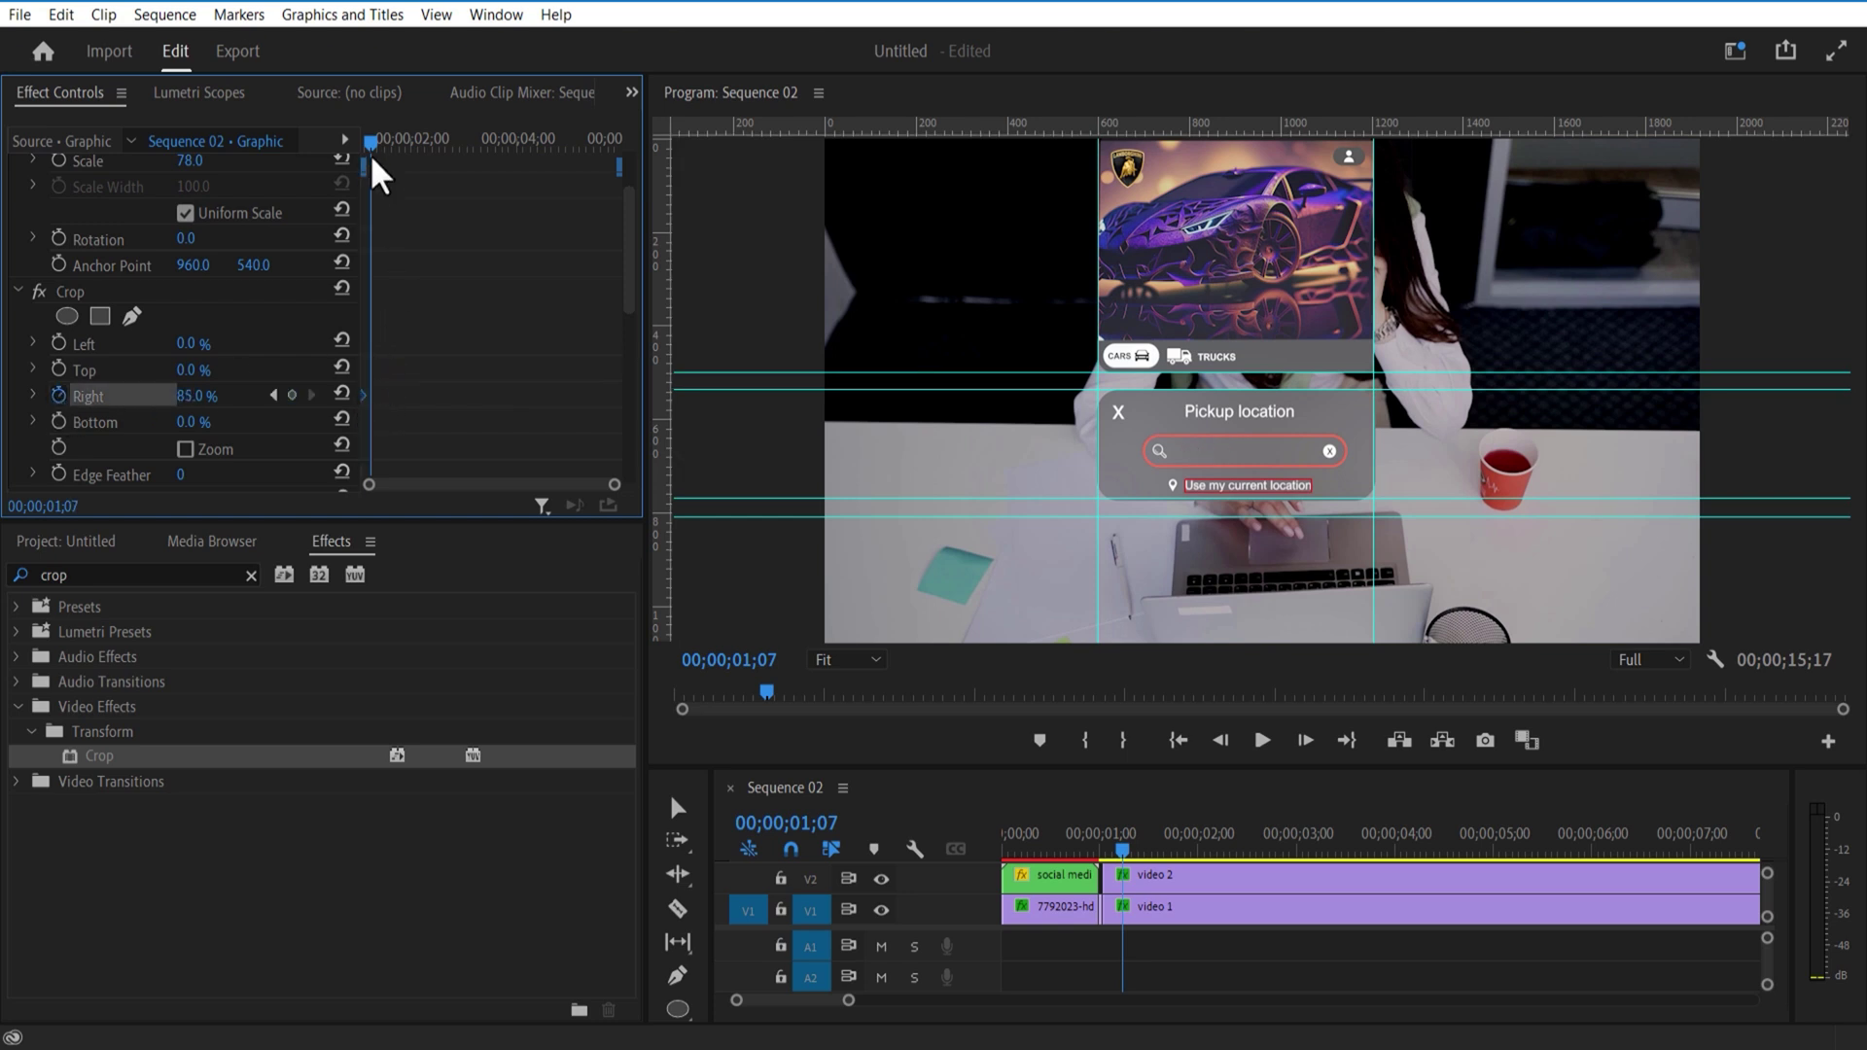
scroll(374, 159, up, 1)
drag(373, 158, 377, 153)
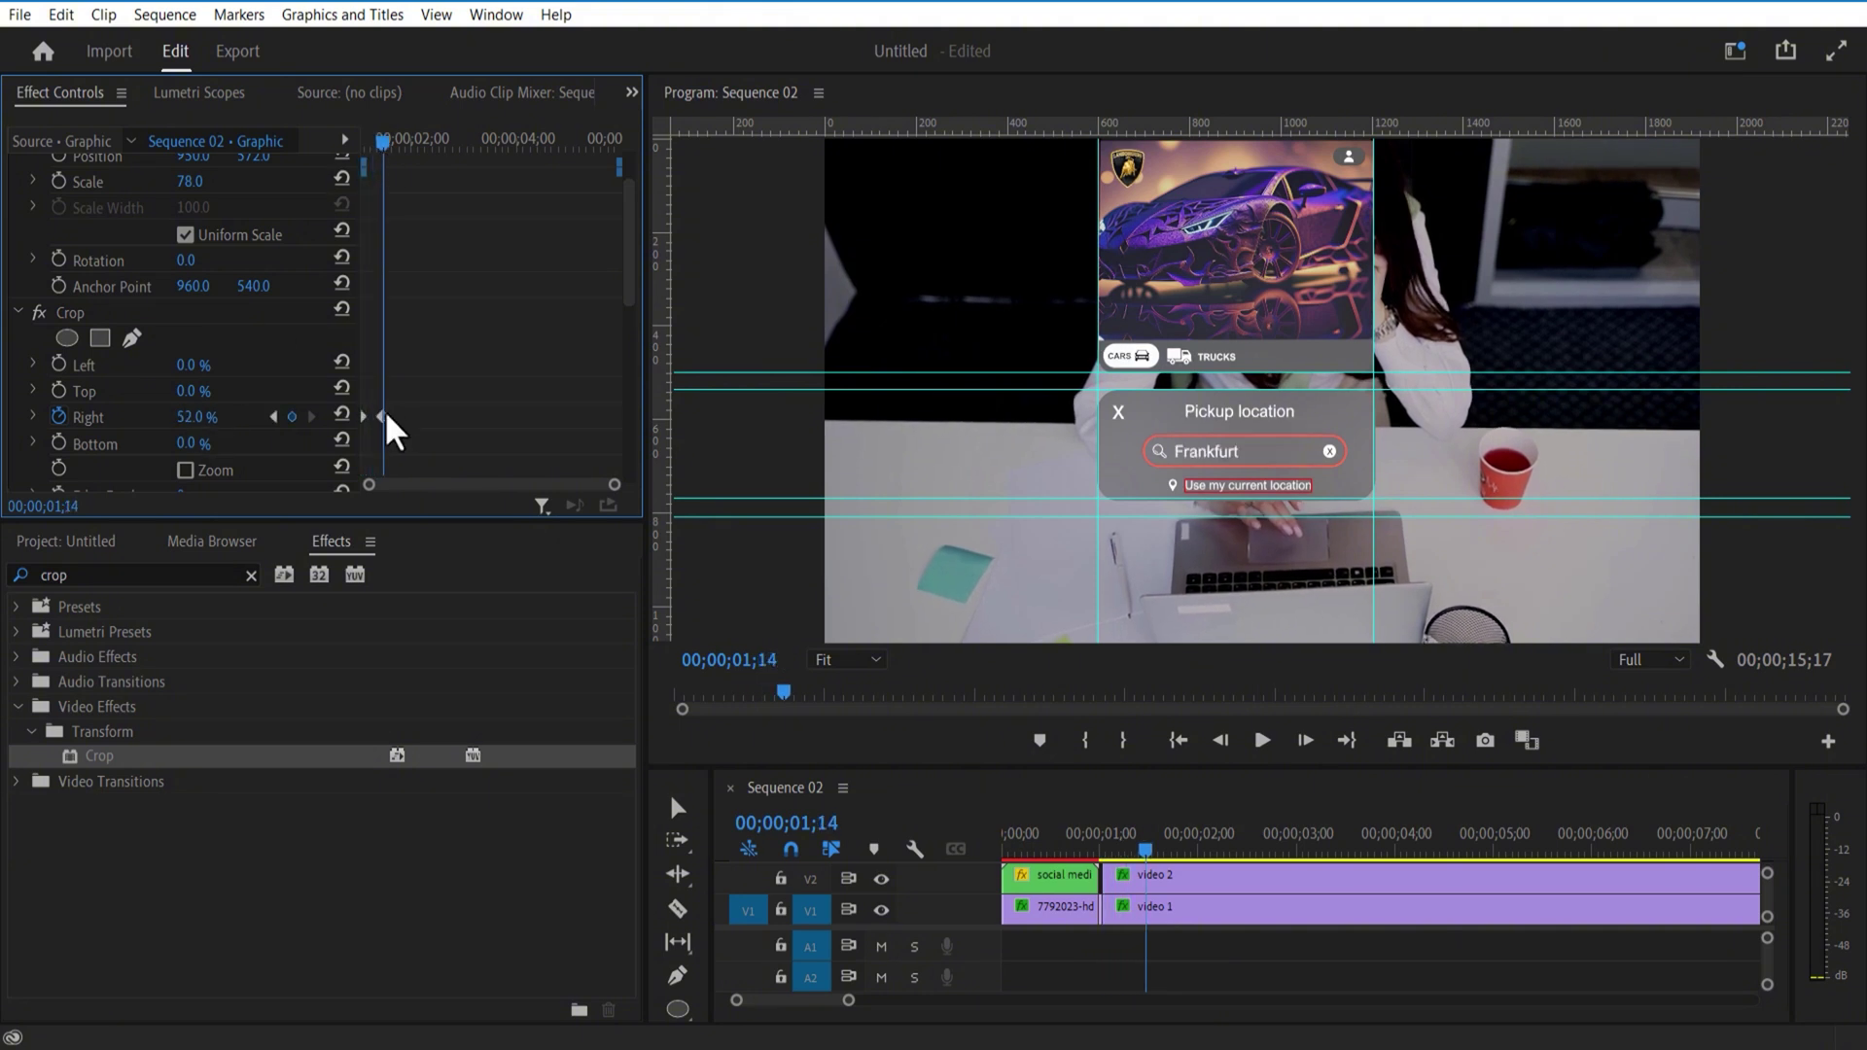
drag(386, 418, 420, 418)
key(Up)
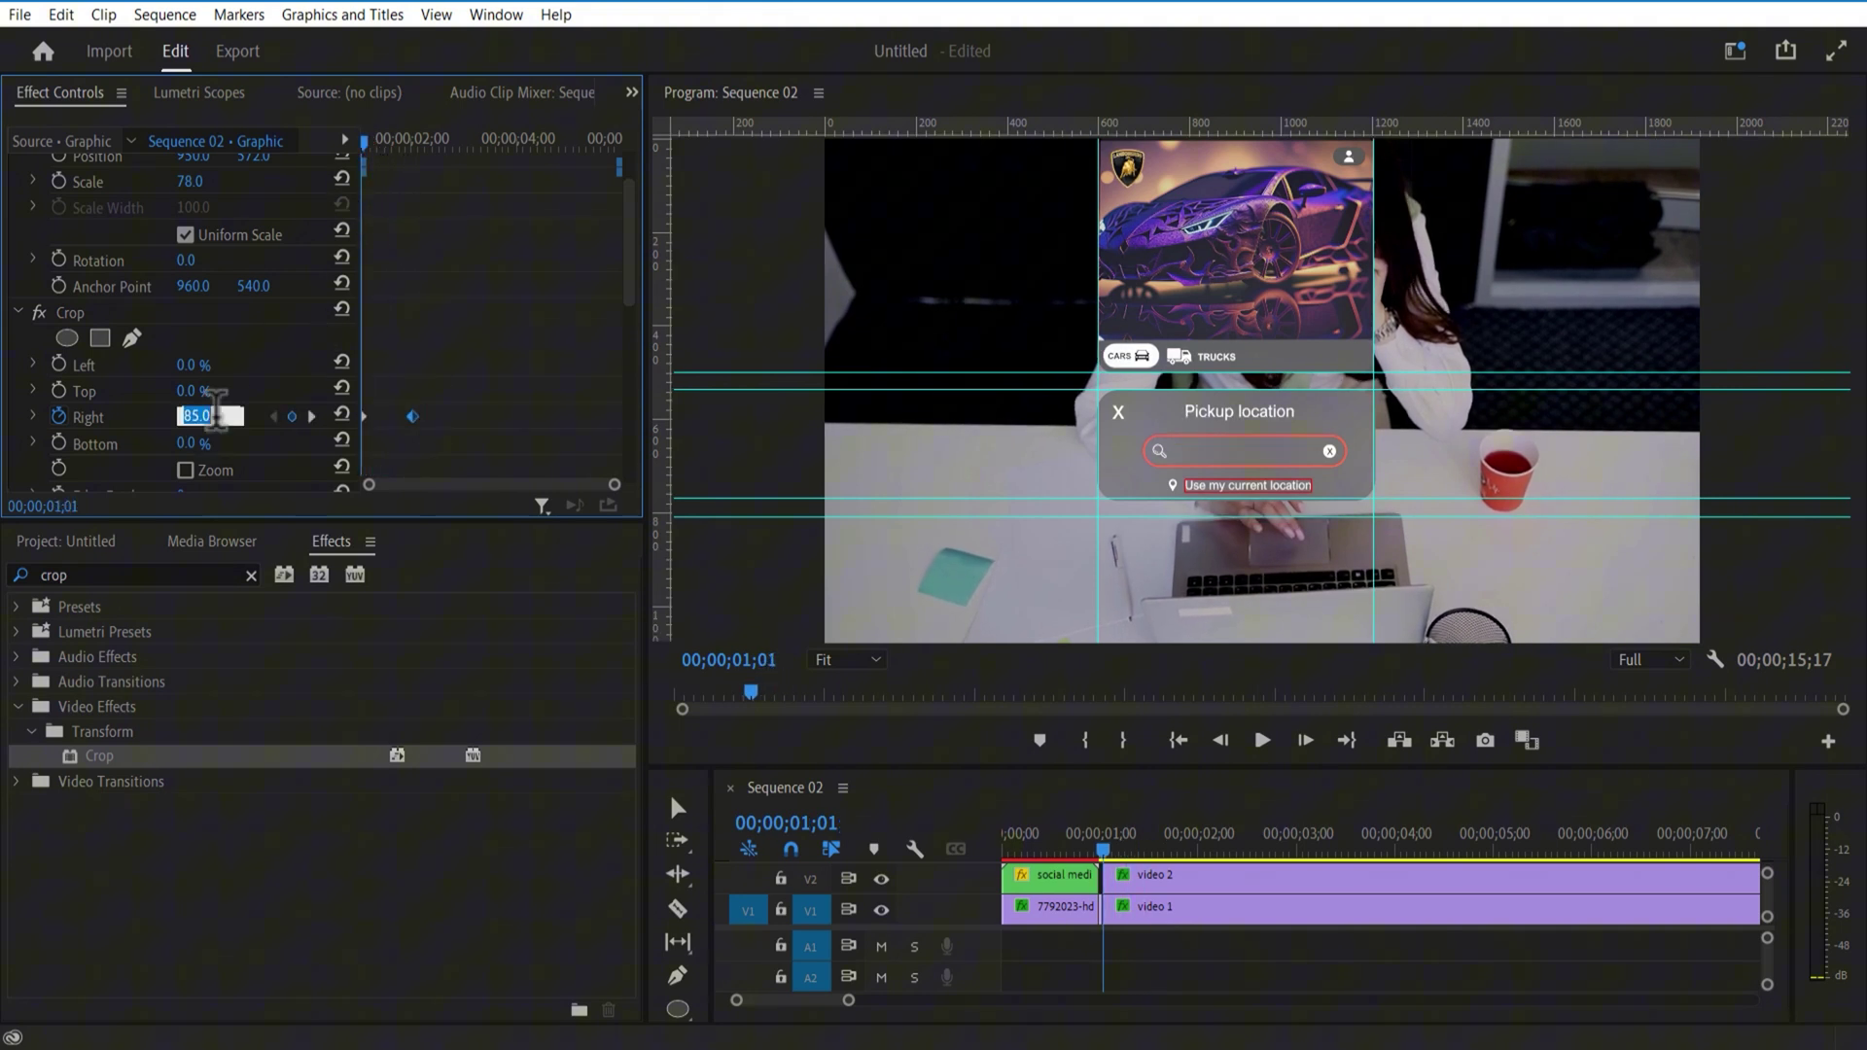
drag(369, 146, 414, 165)
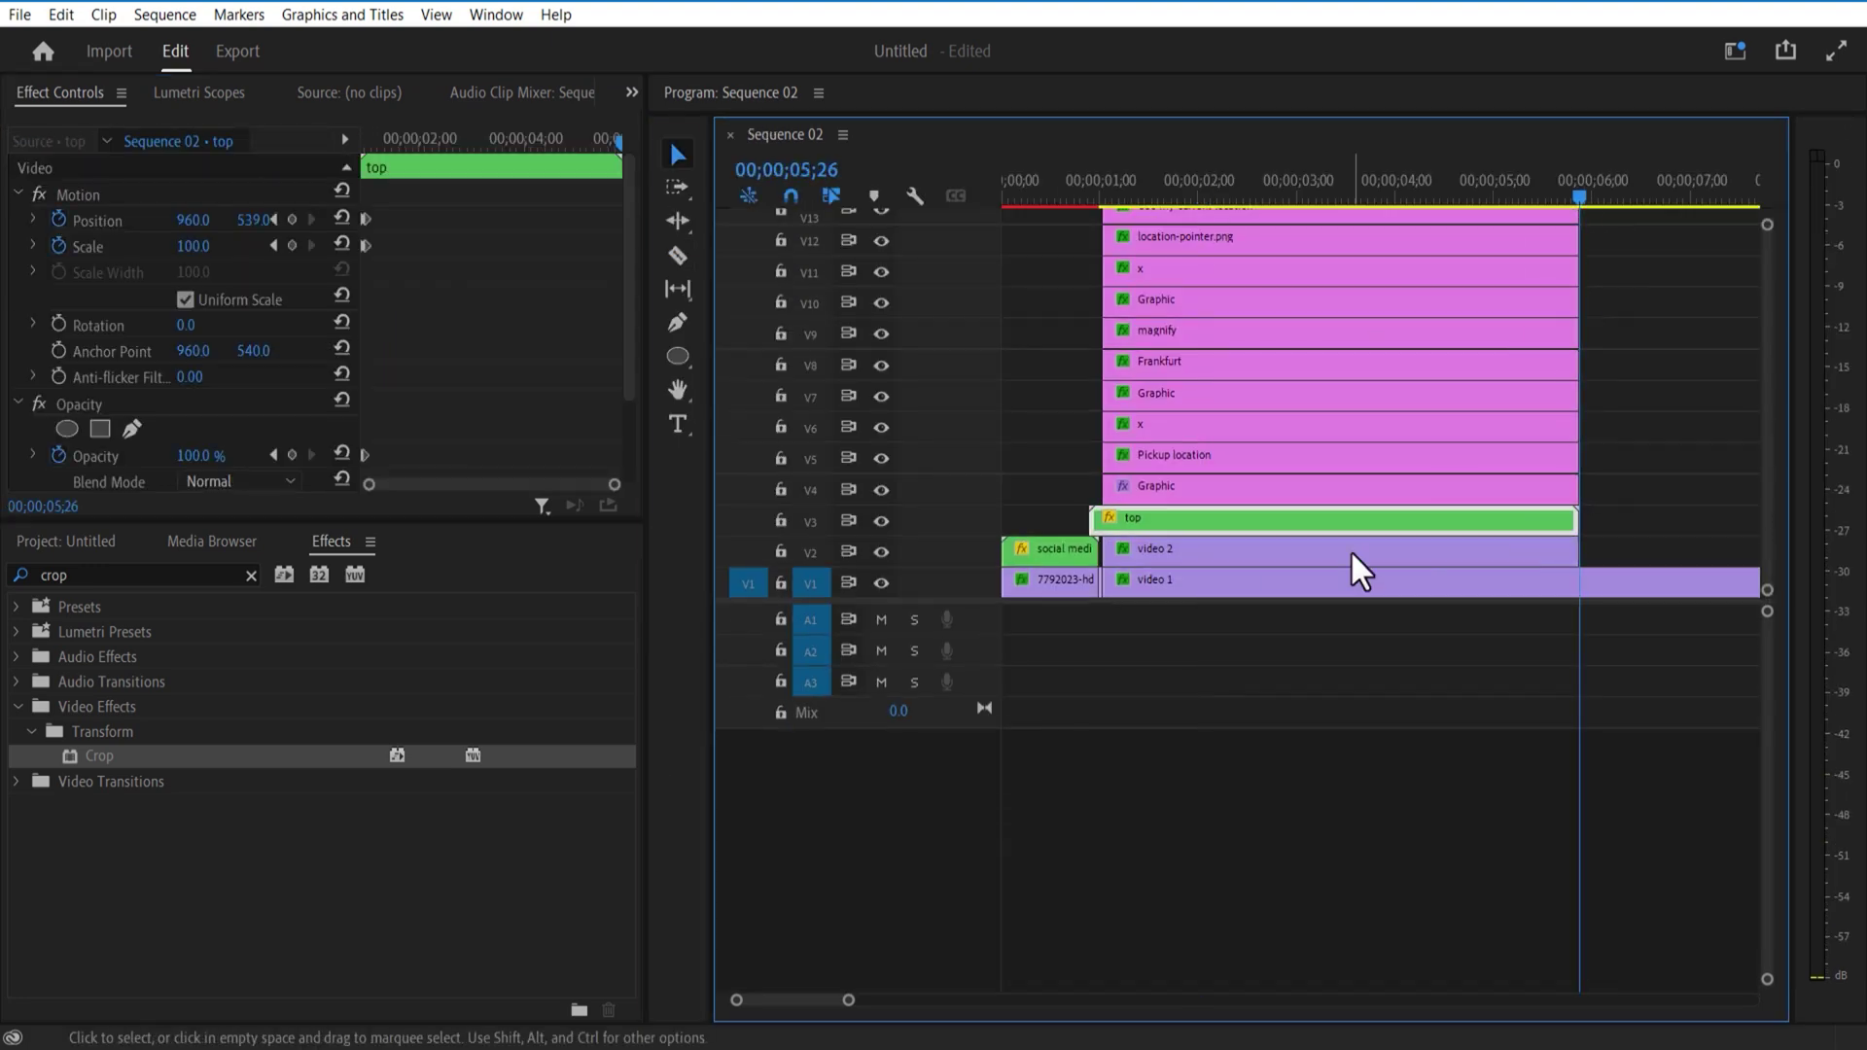
Step: Nest the Pickup location panel clips together with video 2 as middle, keeping the top clip out of the nest and moving it back
drag(1355, 562, 1428, 195)
right_click(1304, 263)
click(1357, 580)
text(middle)
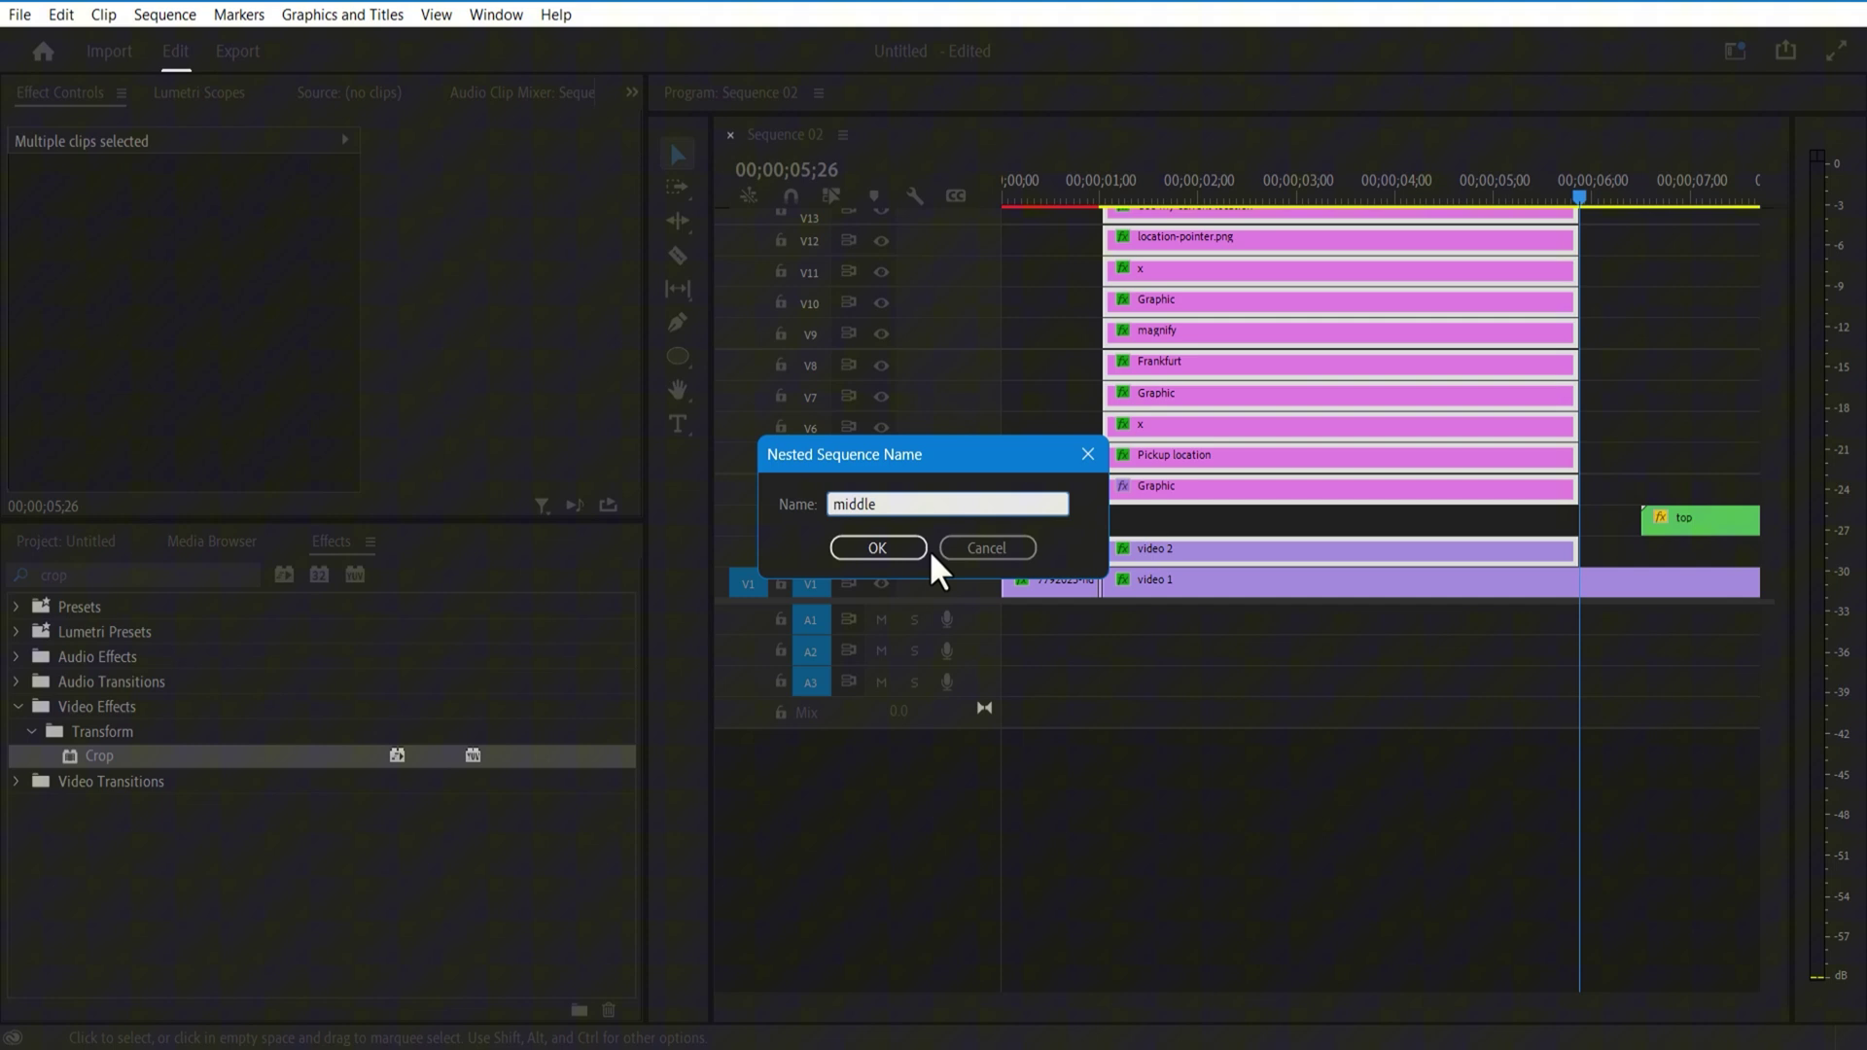
click(914, 549)
drag(1709, 530, 1162, 509)
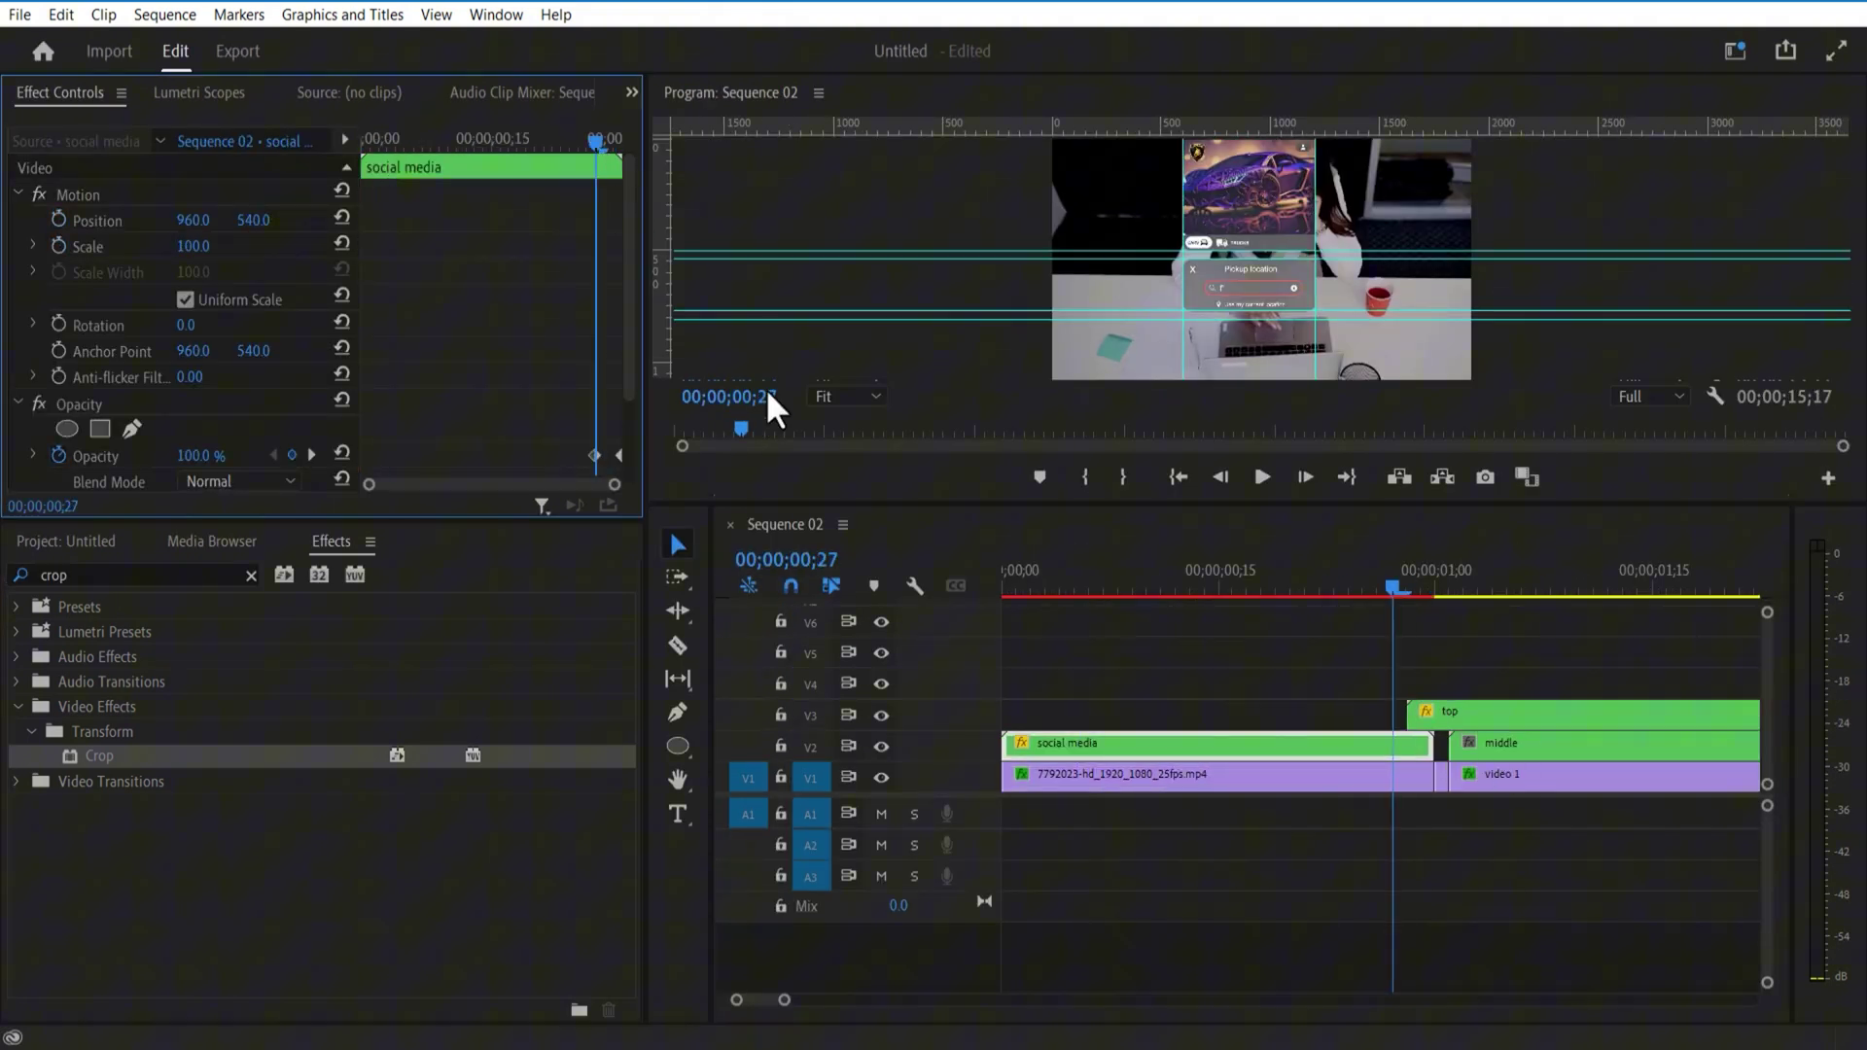
Step: Stack the middle clip above the top clip at 00;00;00;27 and start Scale keyframing on it for a centred zoom-in
drag(1467, 720, 1430, 689)
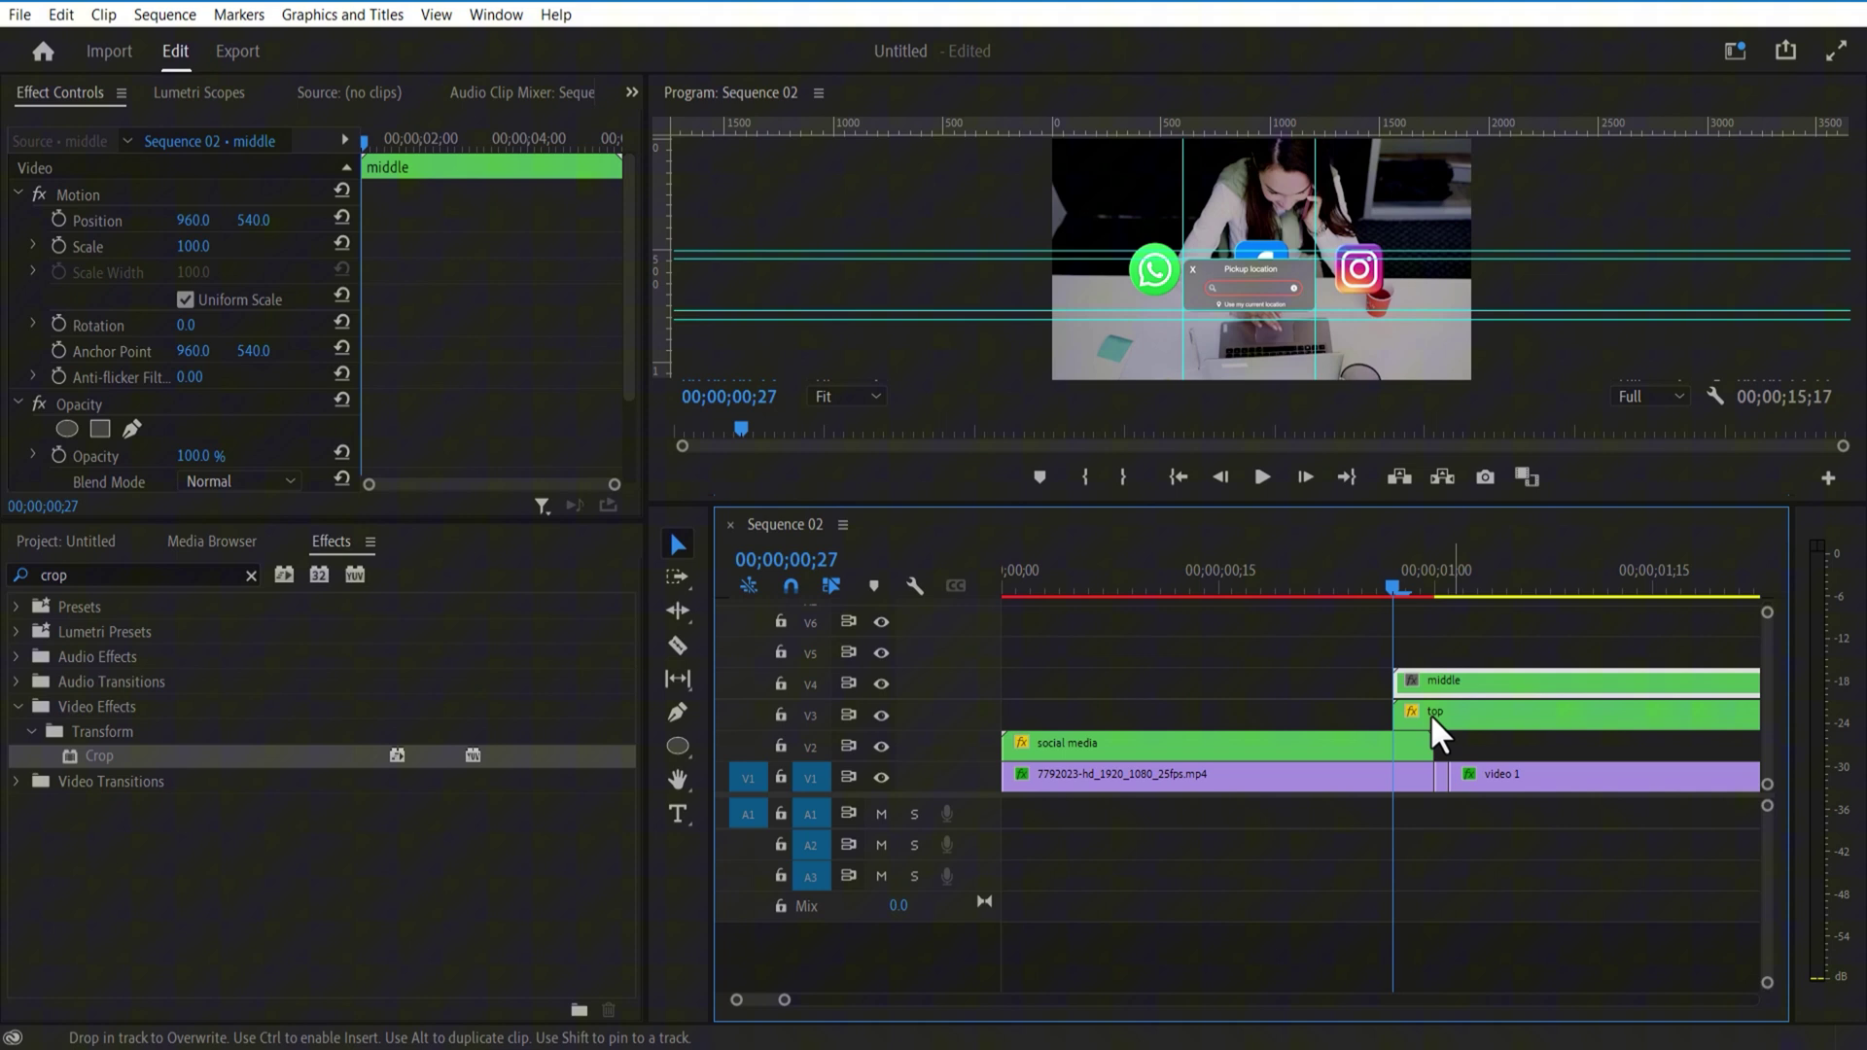
click(1432, 714)
click(1449, 682)
click(59, 246)
click(1449, 720)
click(1449, 683)
click(74, 223)
click(1444, 715)
click(311, 246)
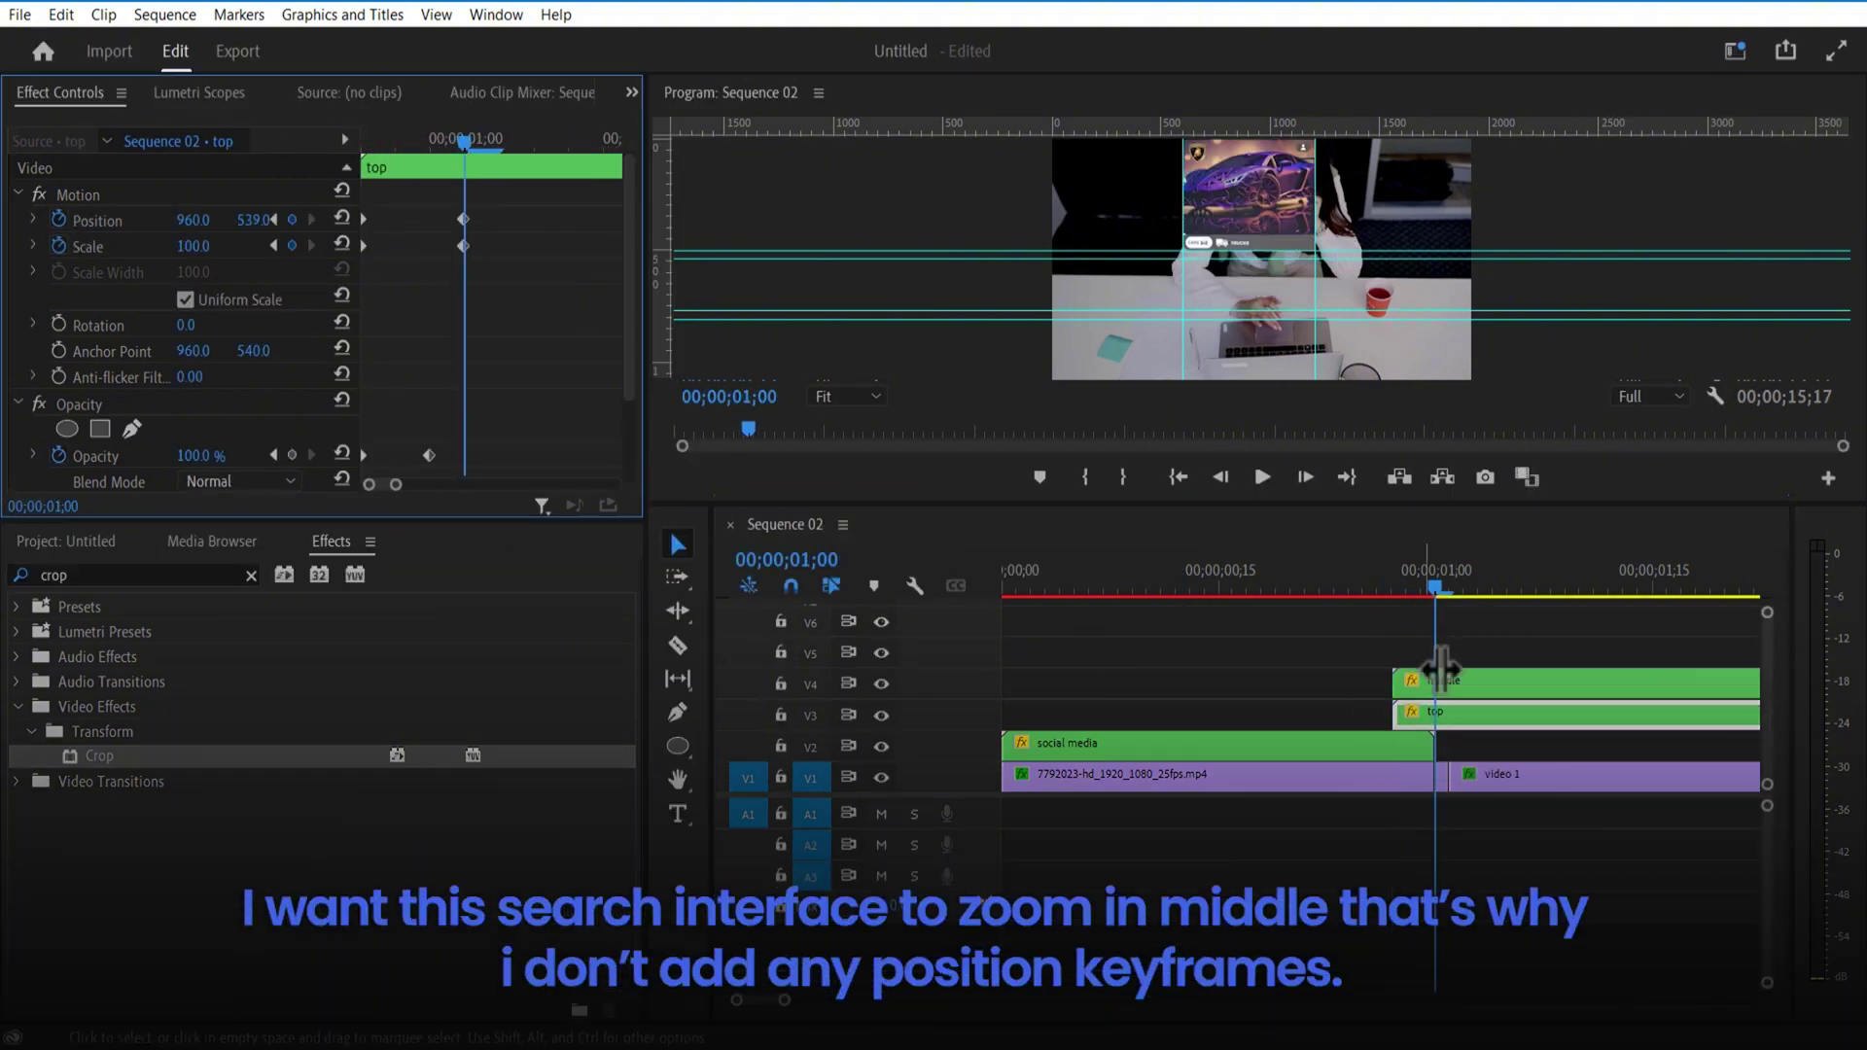
Step: Finish the middle clip's zoom-in by 00;00;01;00 and keyframe its opacity to fade in to 100% at 00;00;00;29
click(1442, 681)
key(Left)
key(Left)
key(Left)
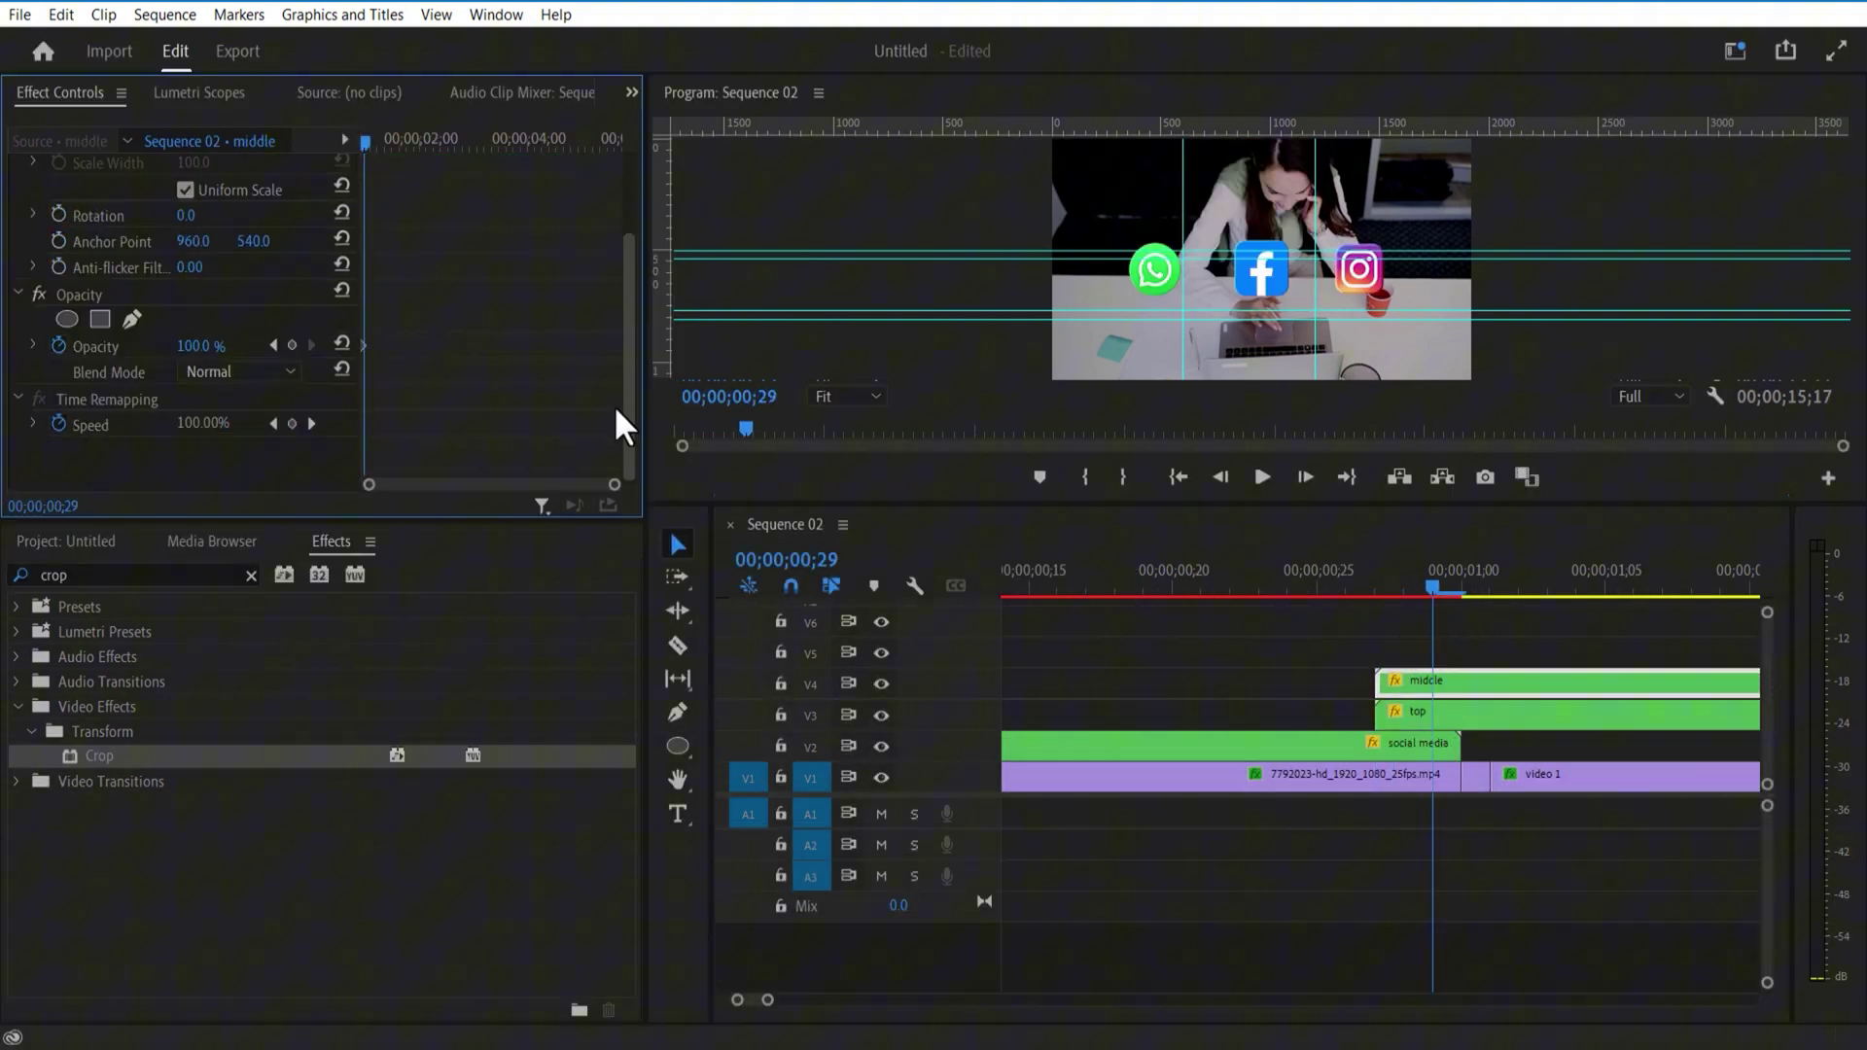
click(1492, 573)
click(1270, 885)
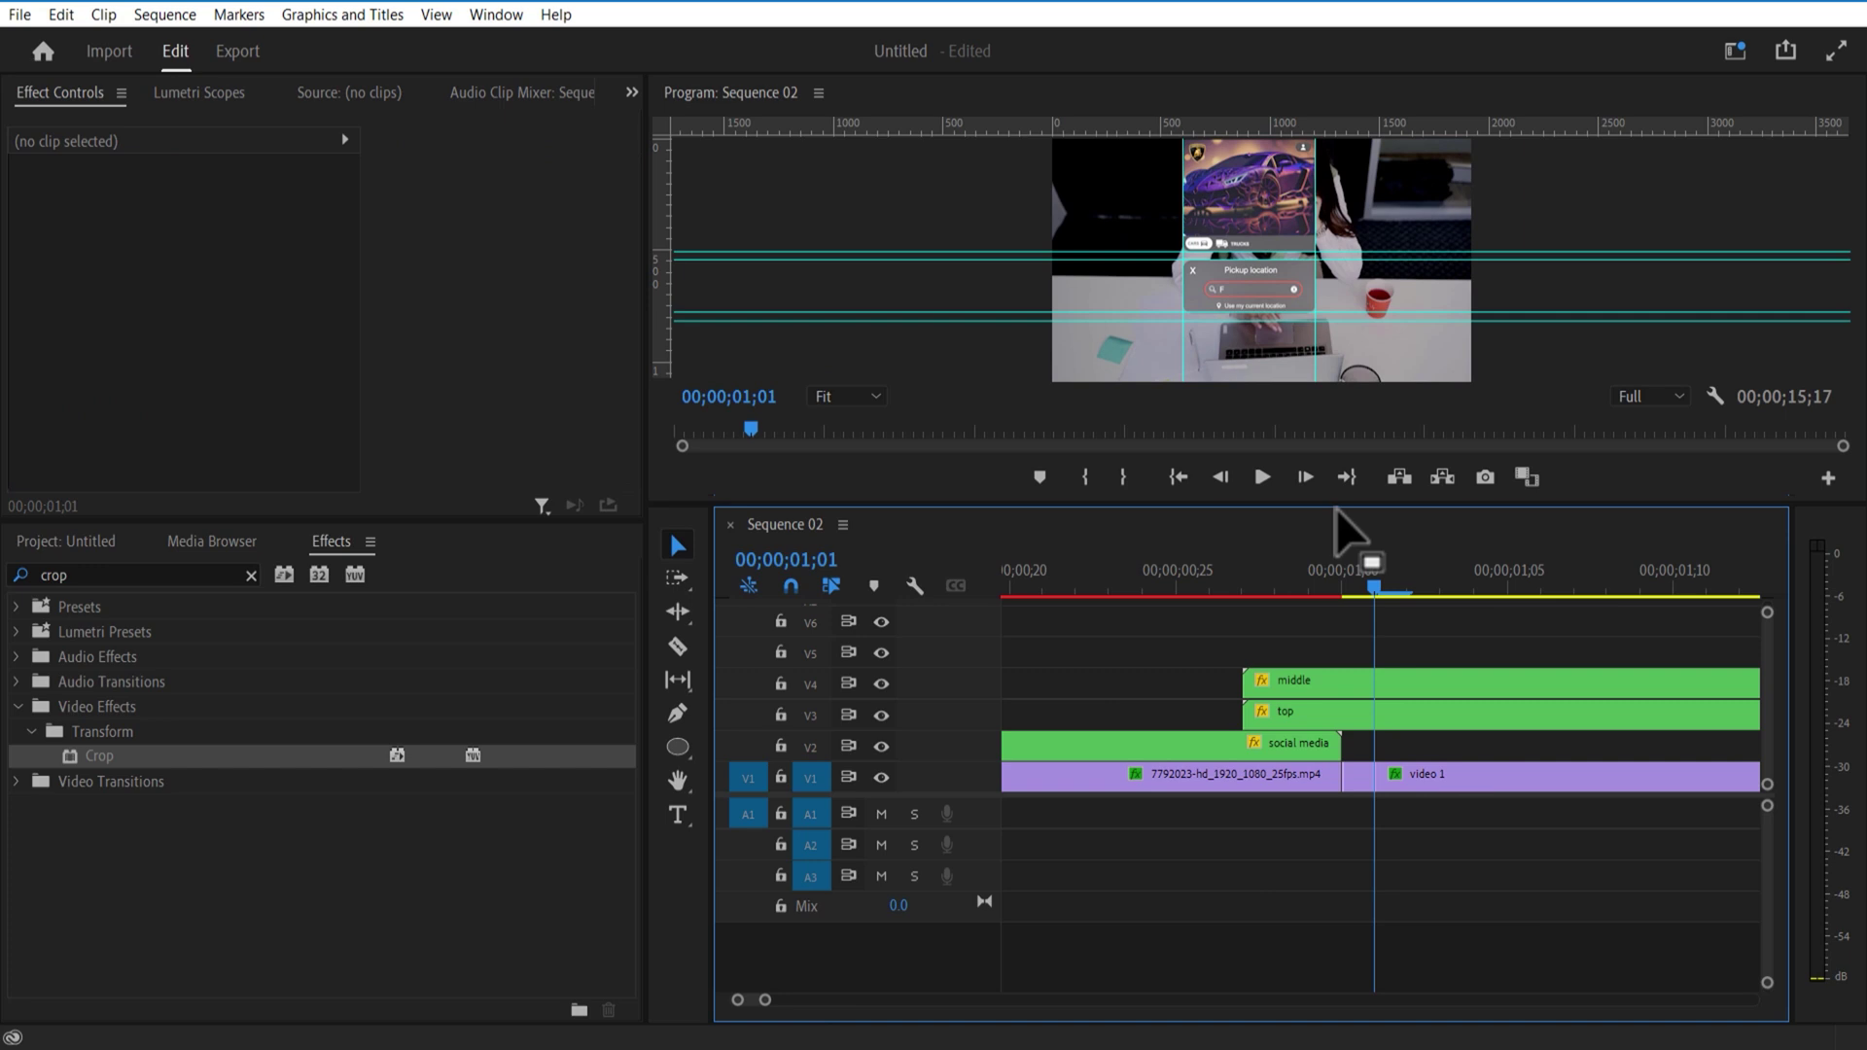
Step: Draw a thin vertical rectangle with a red fill as a text cursor, starting at 00;00;01;01 on the track above middle
drag(1341, 505, 1340, 625)
click(678, 867)
click(794, 864)
drag(1078, 241, 1084, 265)
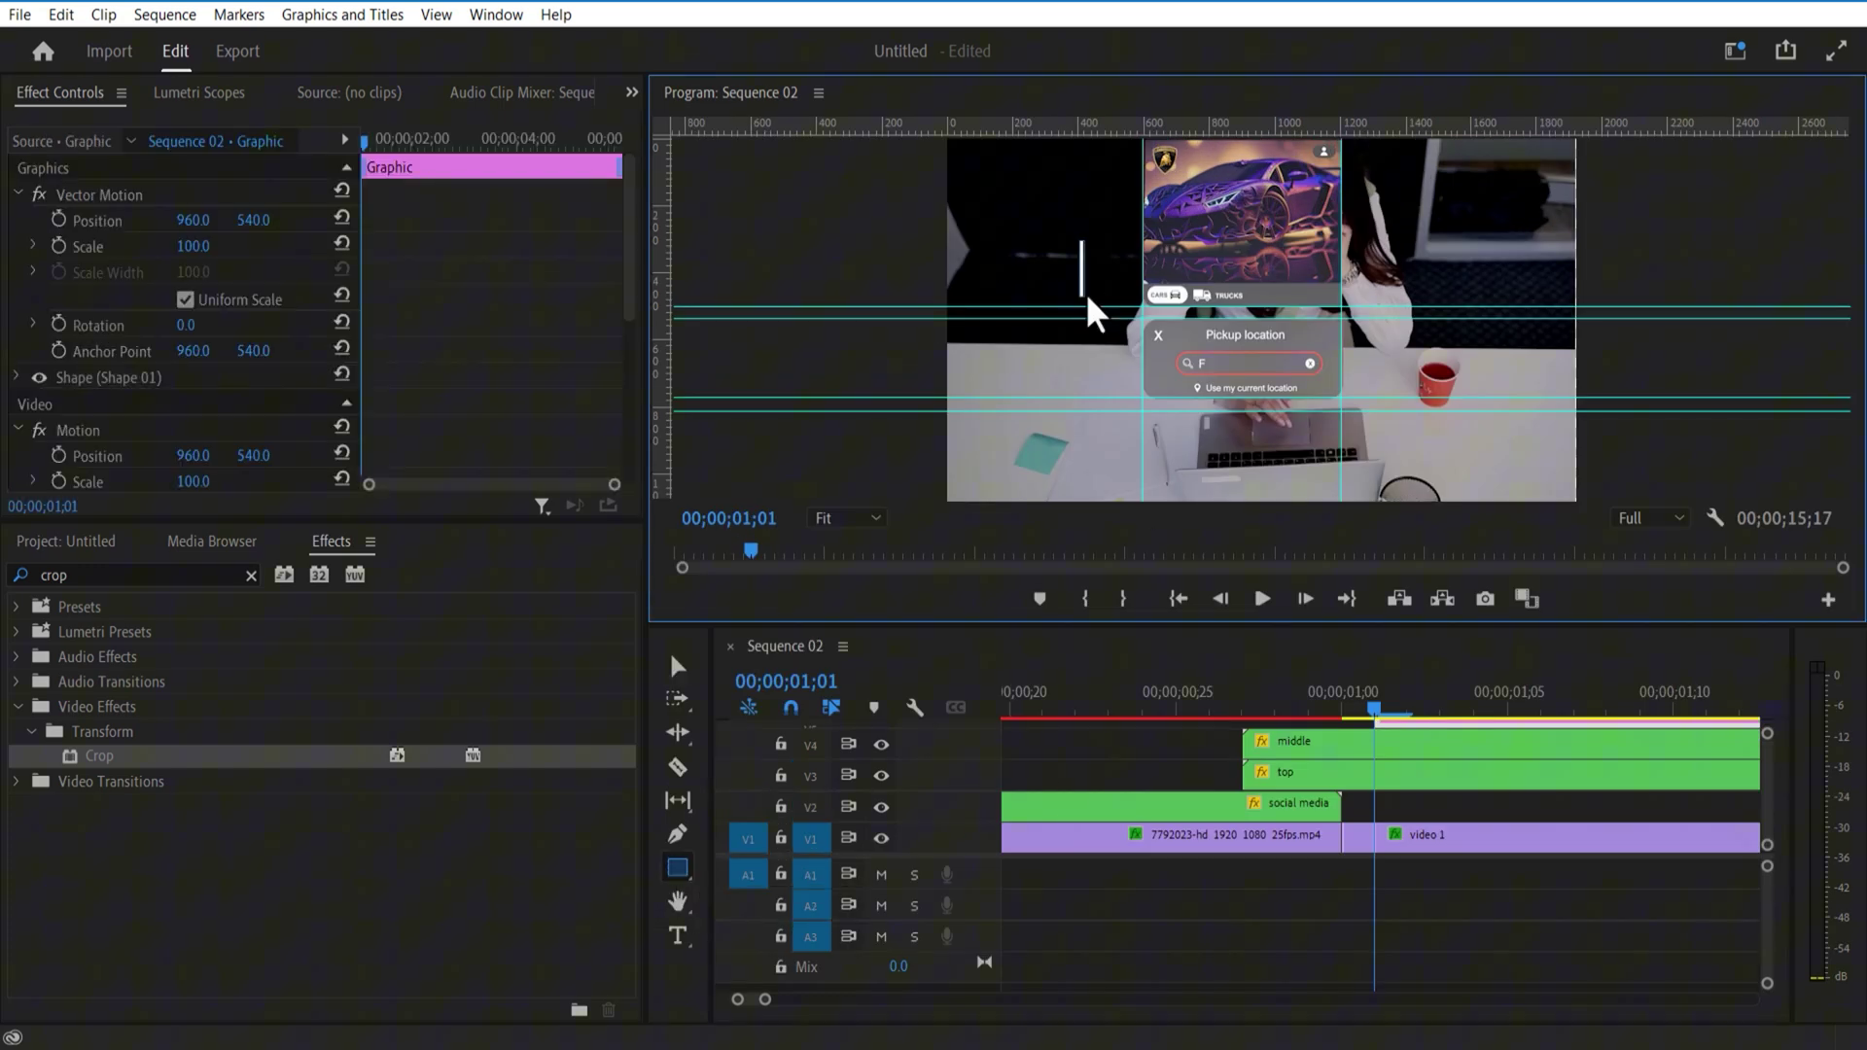
drag(1222, 626, 1221, 842)
drag(1360, 842, 1362, 576)
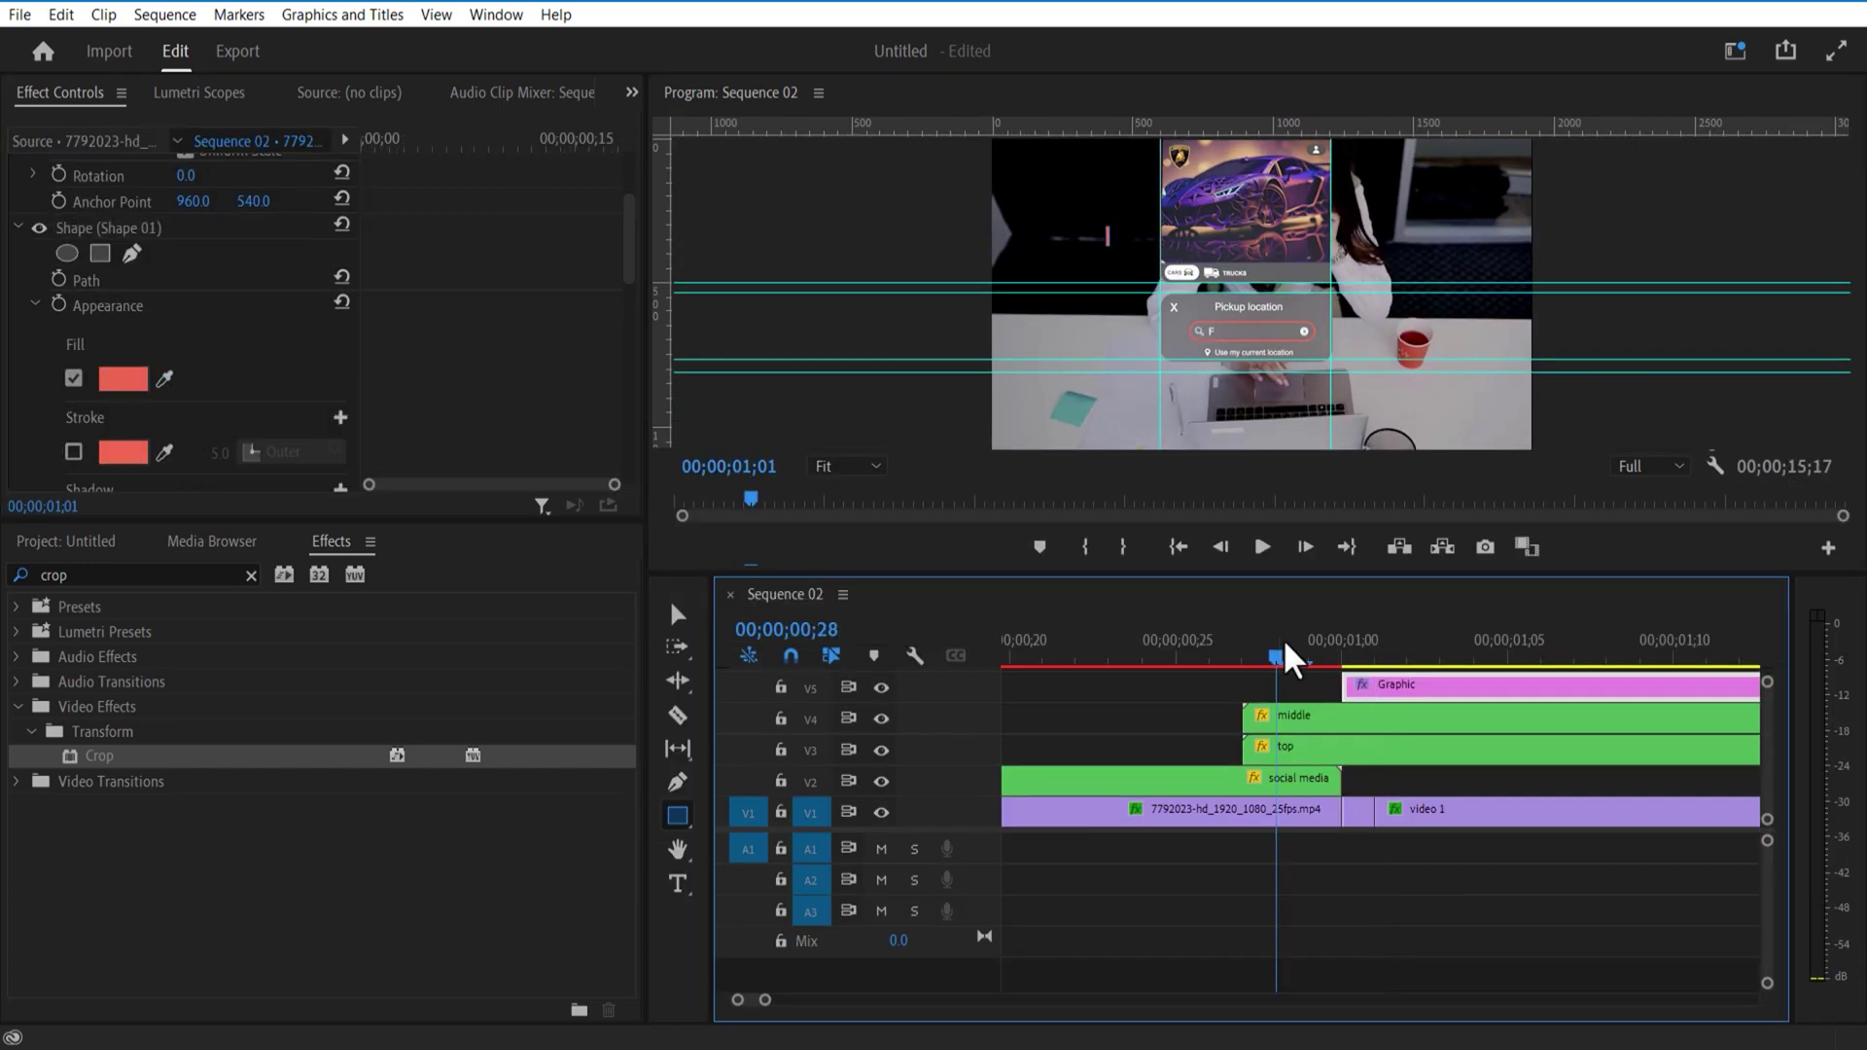
Step: Scale the cursor graphic to 58 and keyframe its Position at 1114, 789 at 00;00;01;01 and 1122, 789 one frame further on
drag(192, 247, 214, 233)
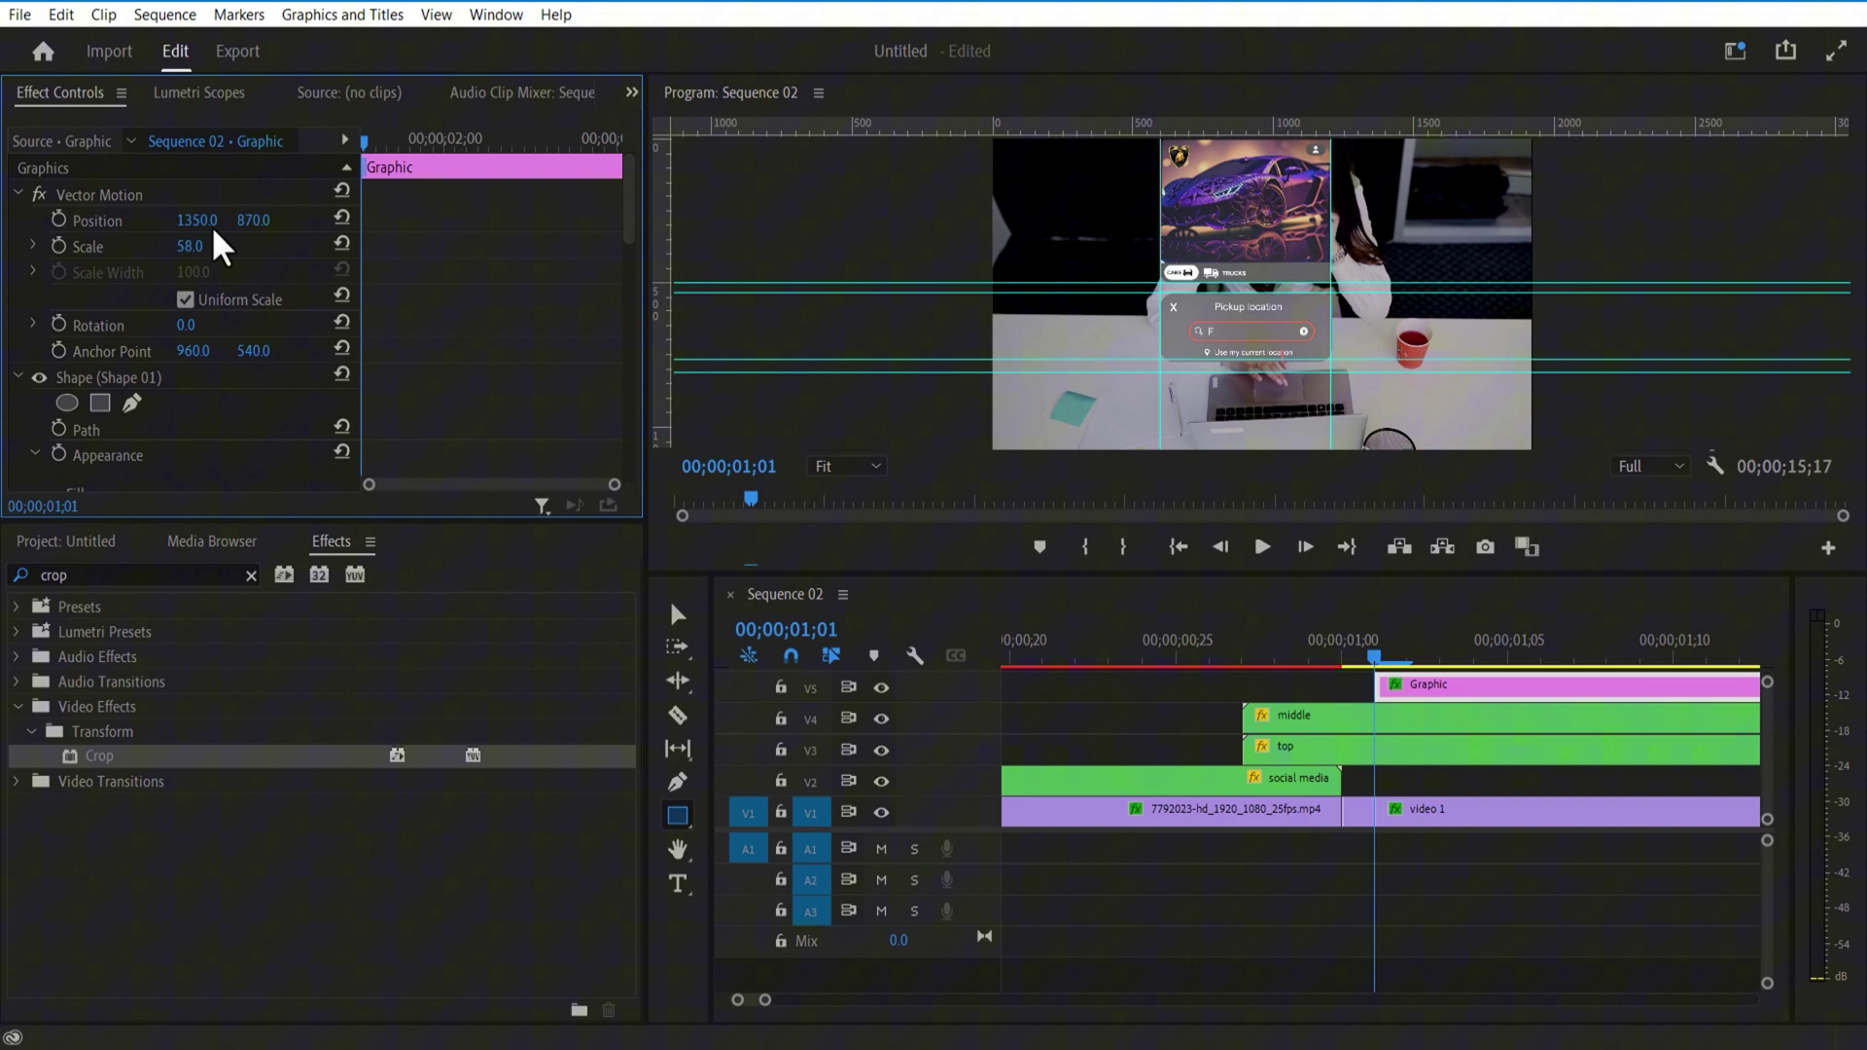
click(58, 220)
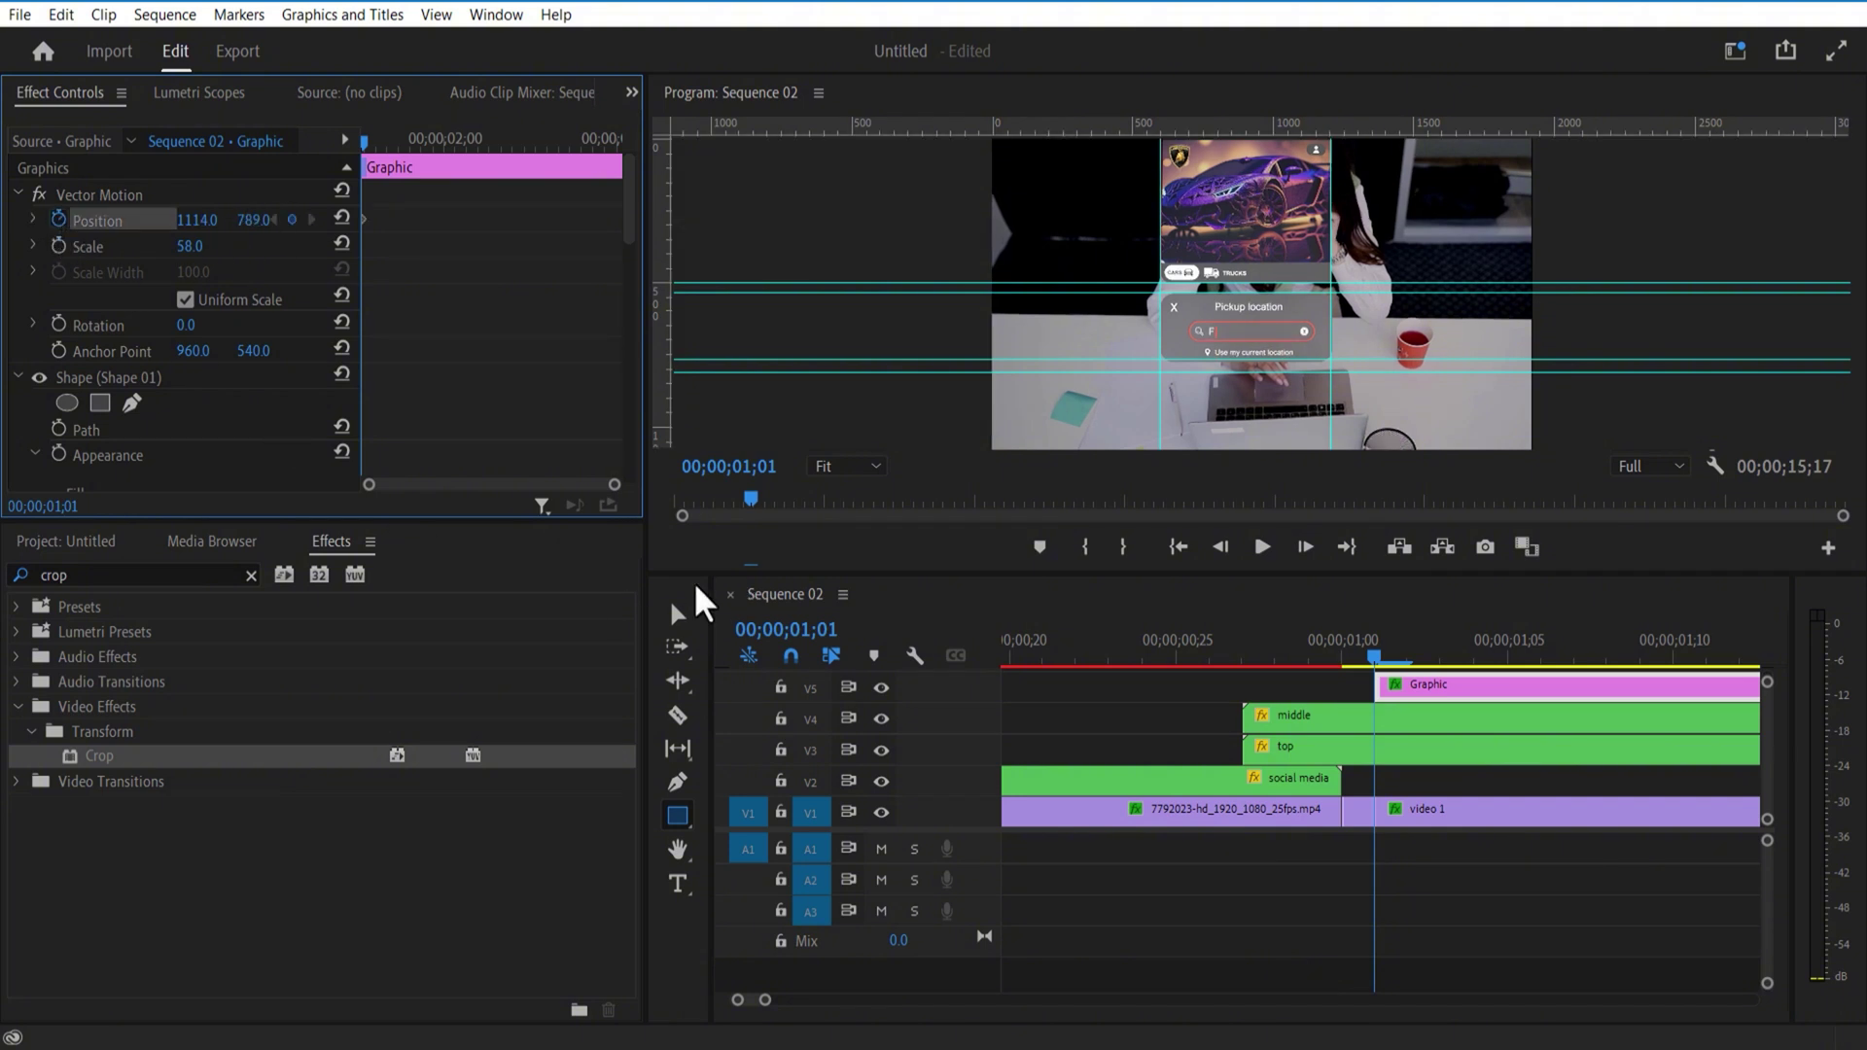
drag(1376, 662, 1406, 659)
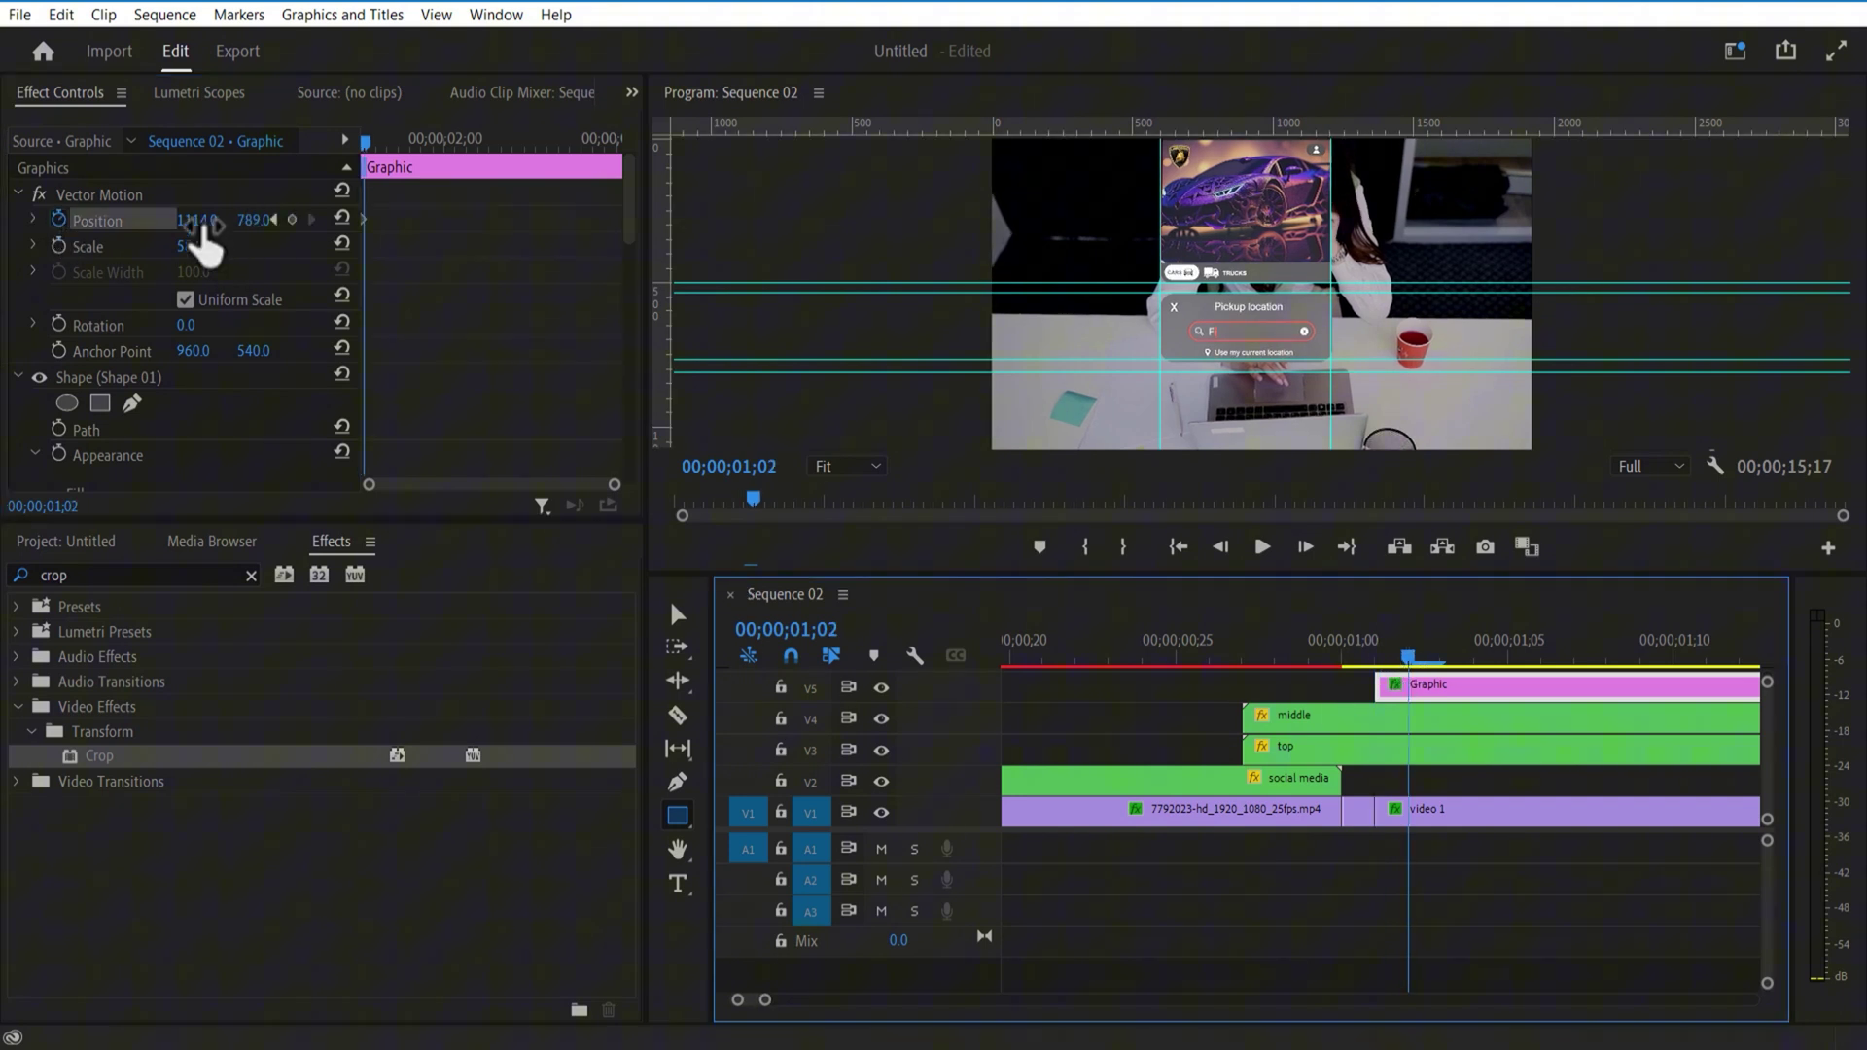
drag(195, 220, 204, 221)
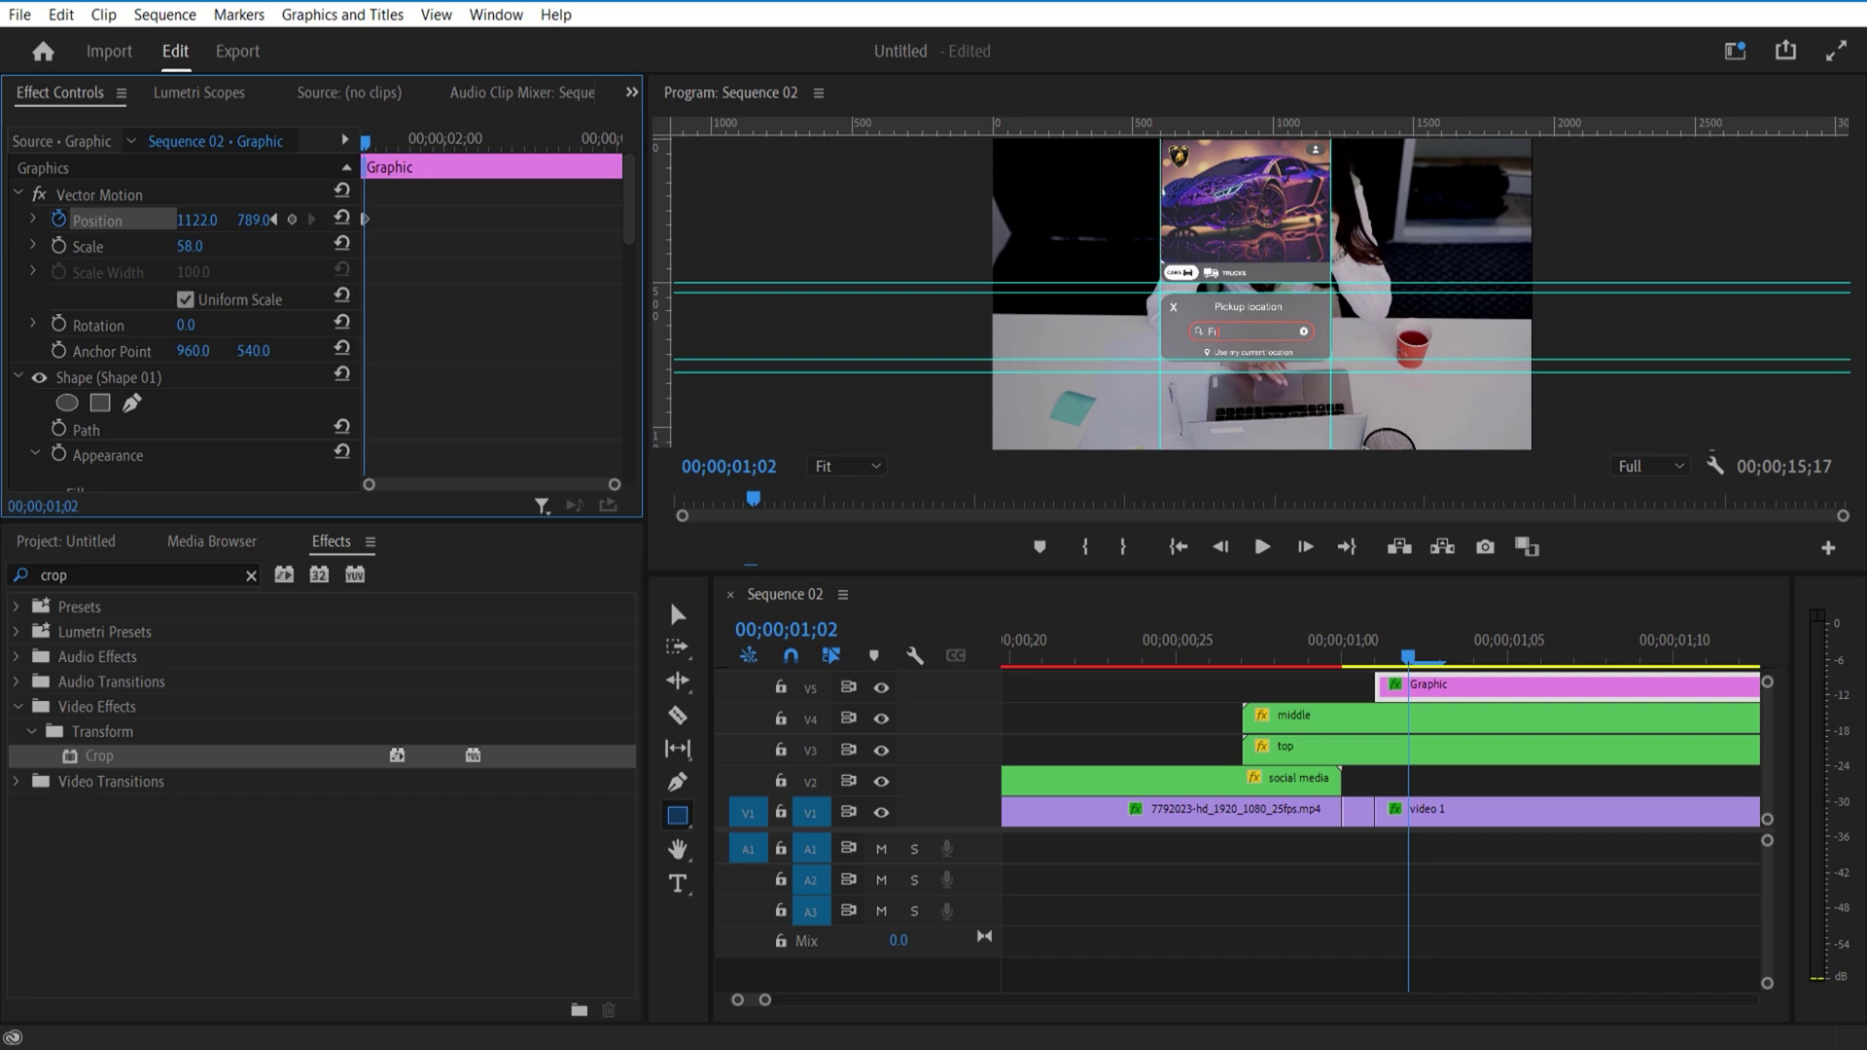
Step: Add more Position keyframes so the cursor follows the revealed Frankfurt letters, ending at 1233, 789 at 00;00;01;28
drag(1409, 658, 1441, 659)
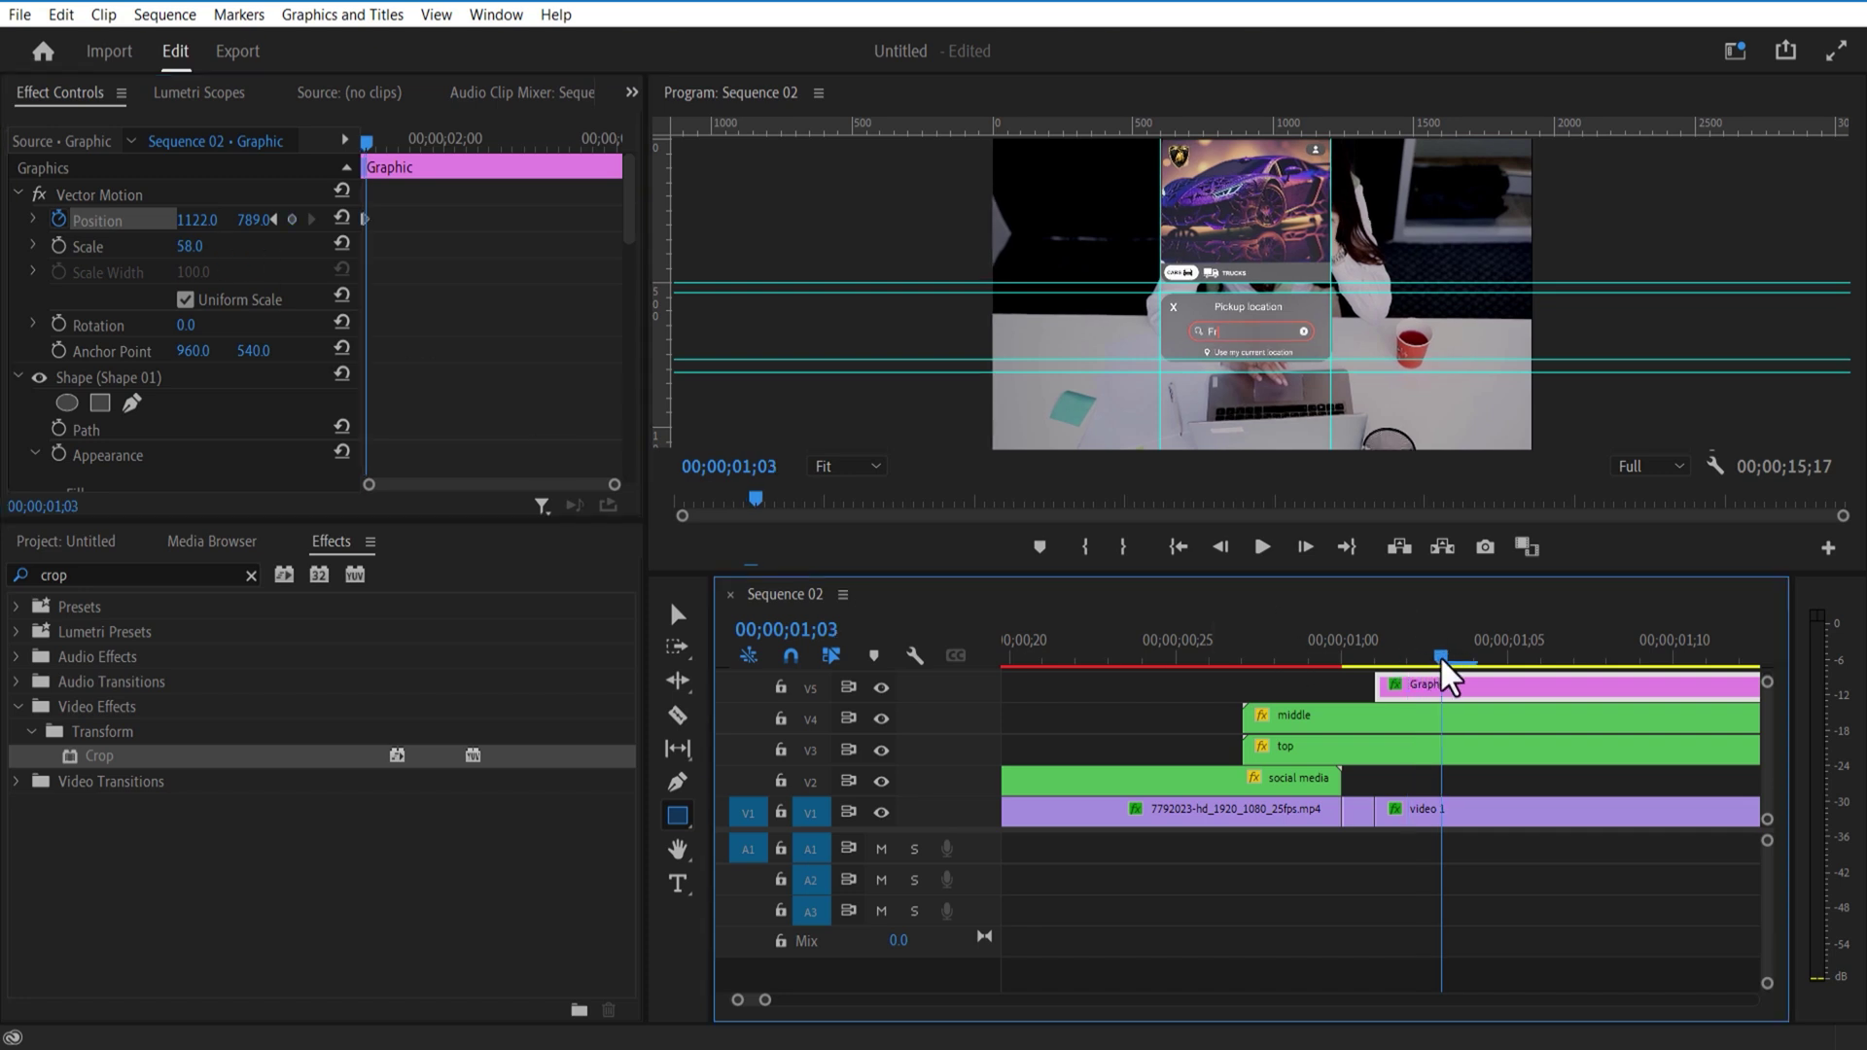
click(200, 235)
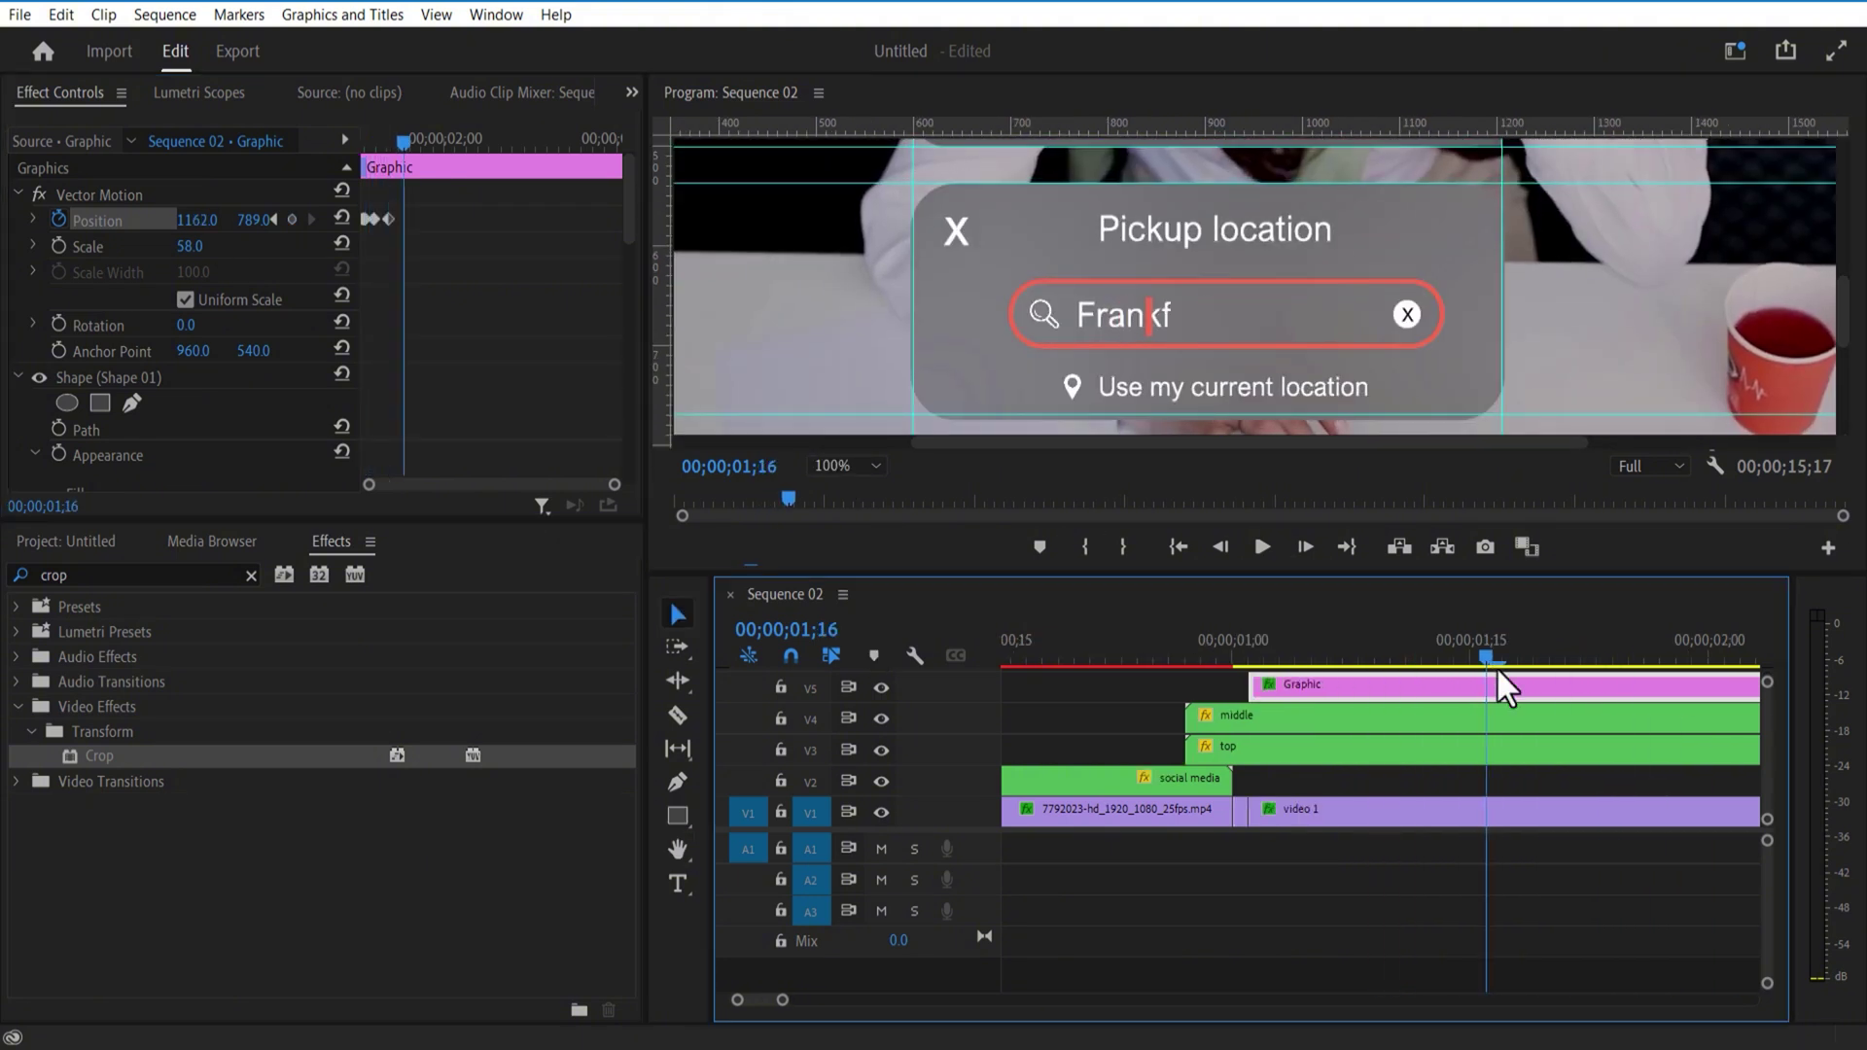
drag(199, 222, 222, 221)
drag(206, 224, 227, 224)
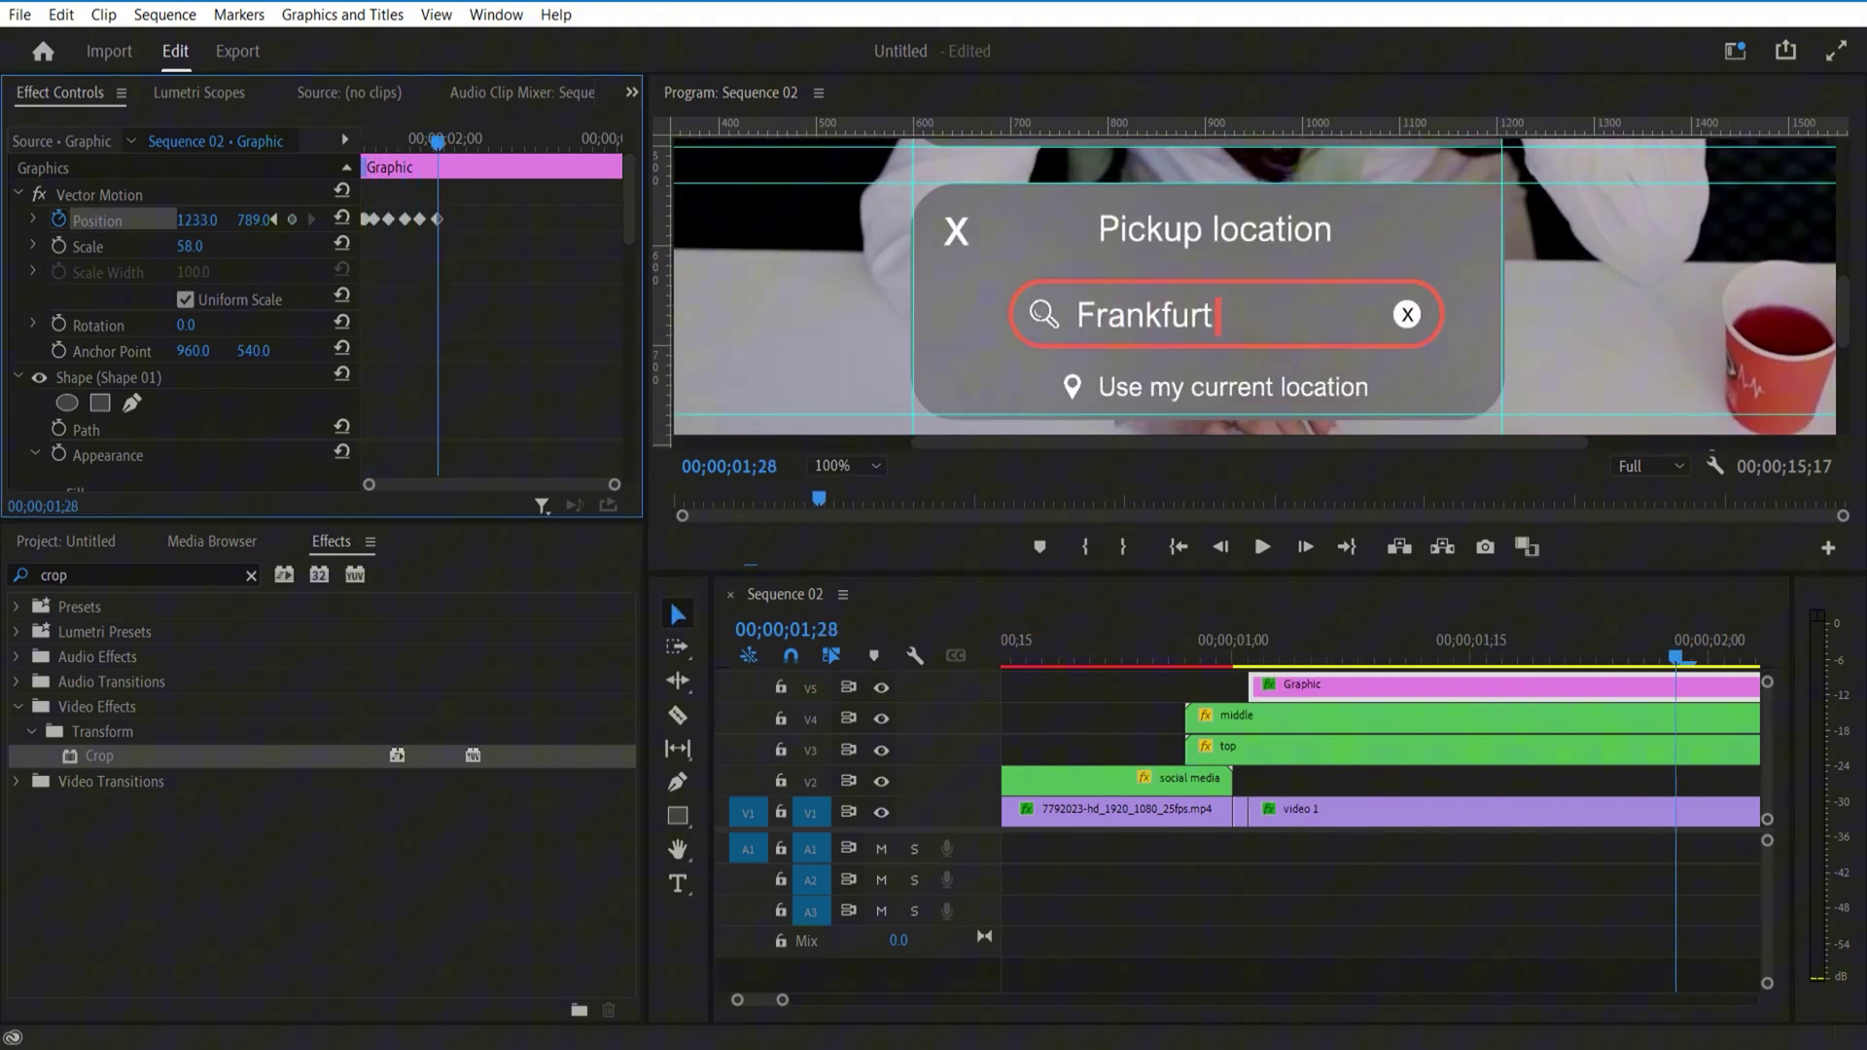
drag(1662, 640, 1526, 771)
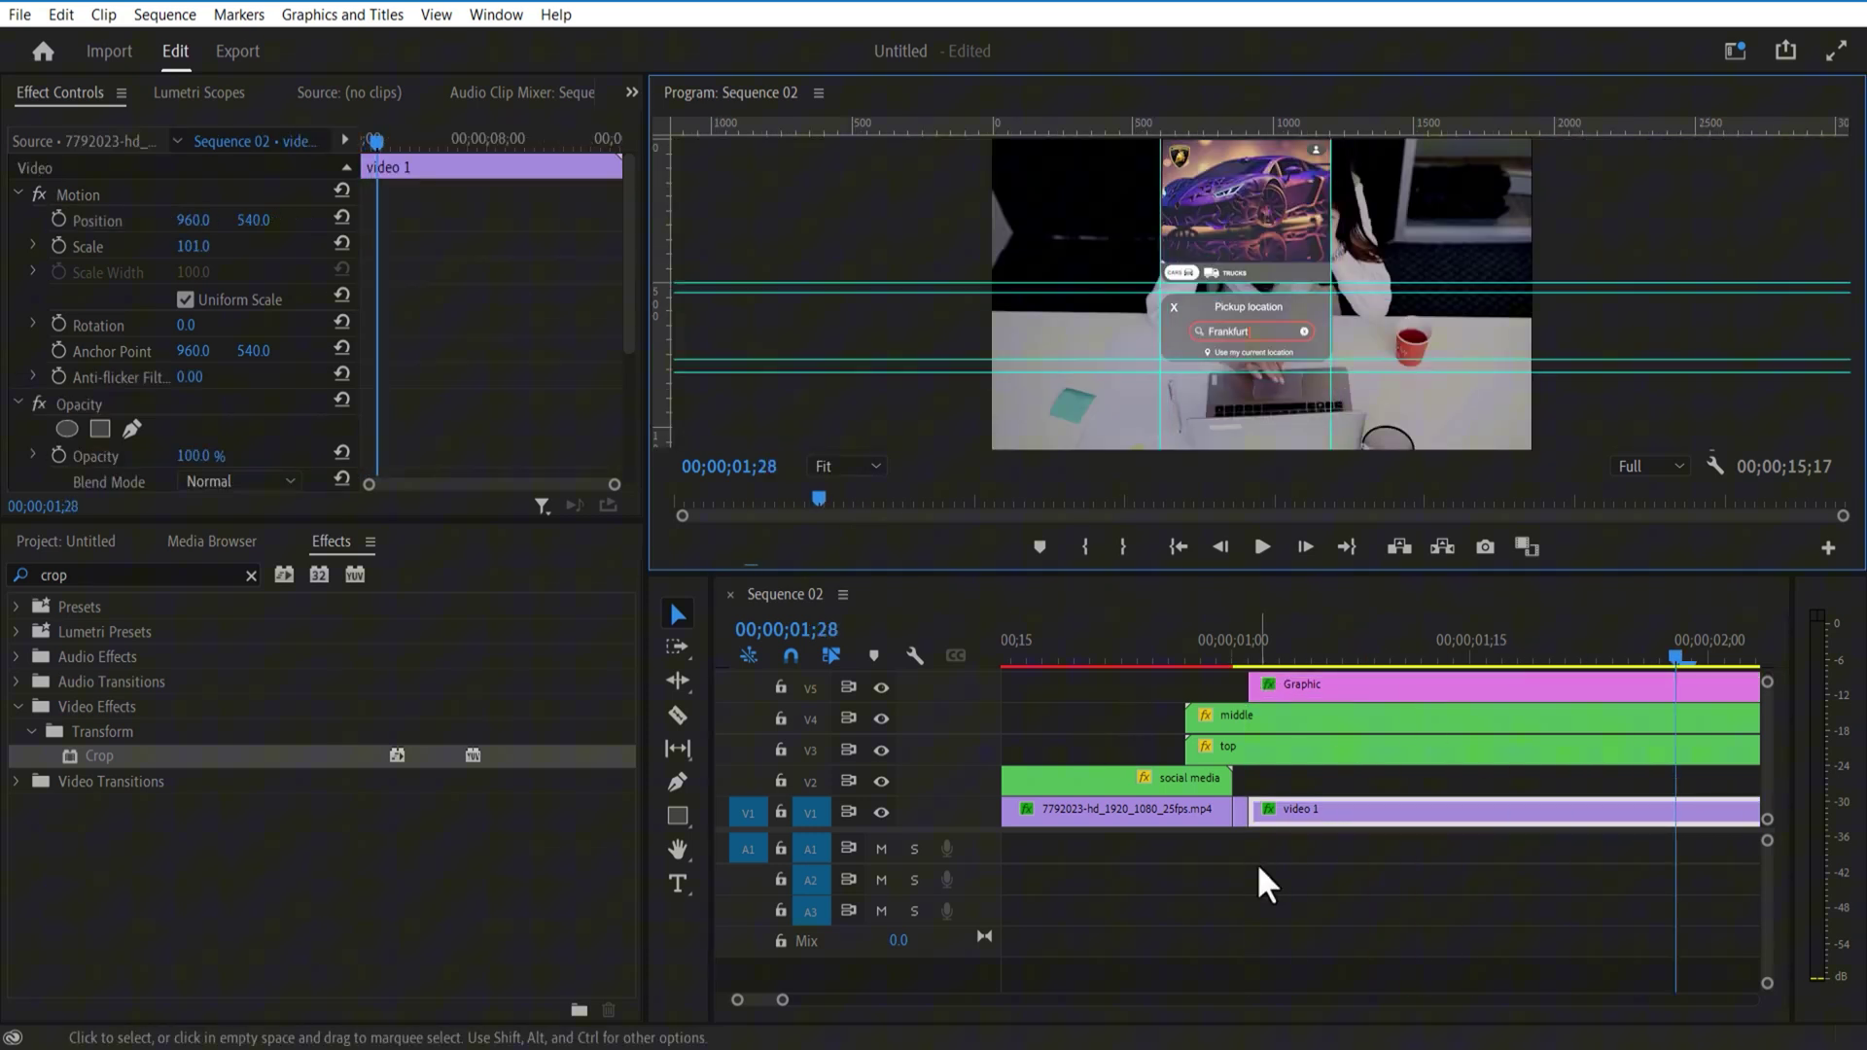
Step: Cut the cursor graphic clip into many short slices from about 00;00;01;29 to 00;00;02;23 for a flicker effect
right_click(1377, 685)
key(Escape)
click(678, 716)
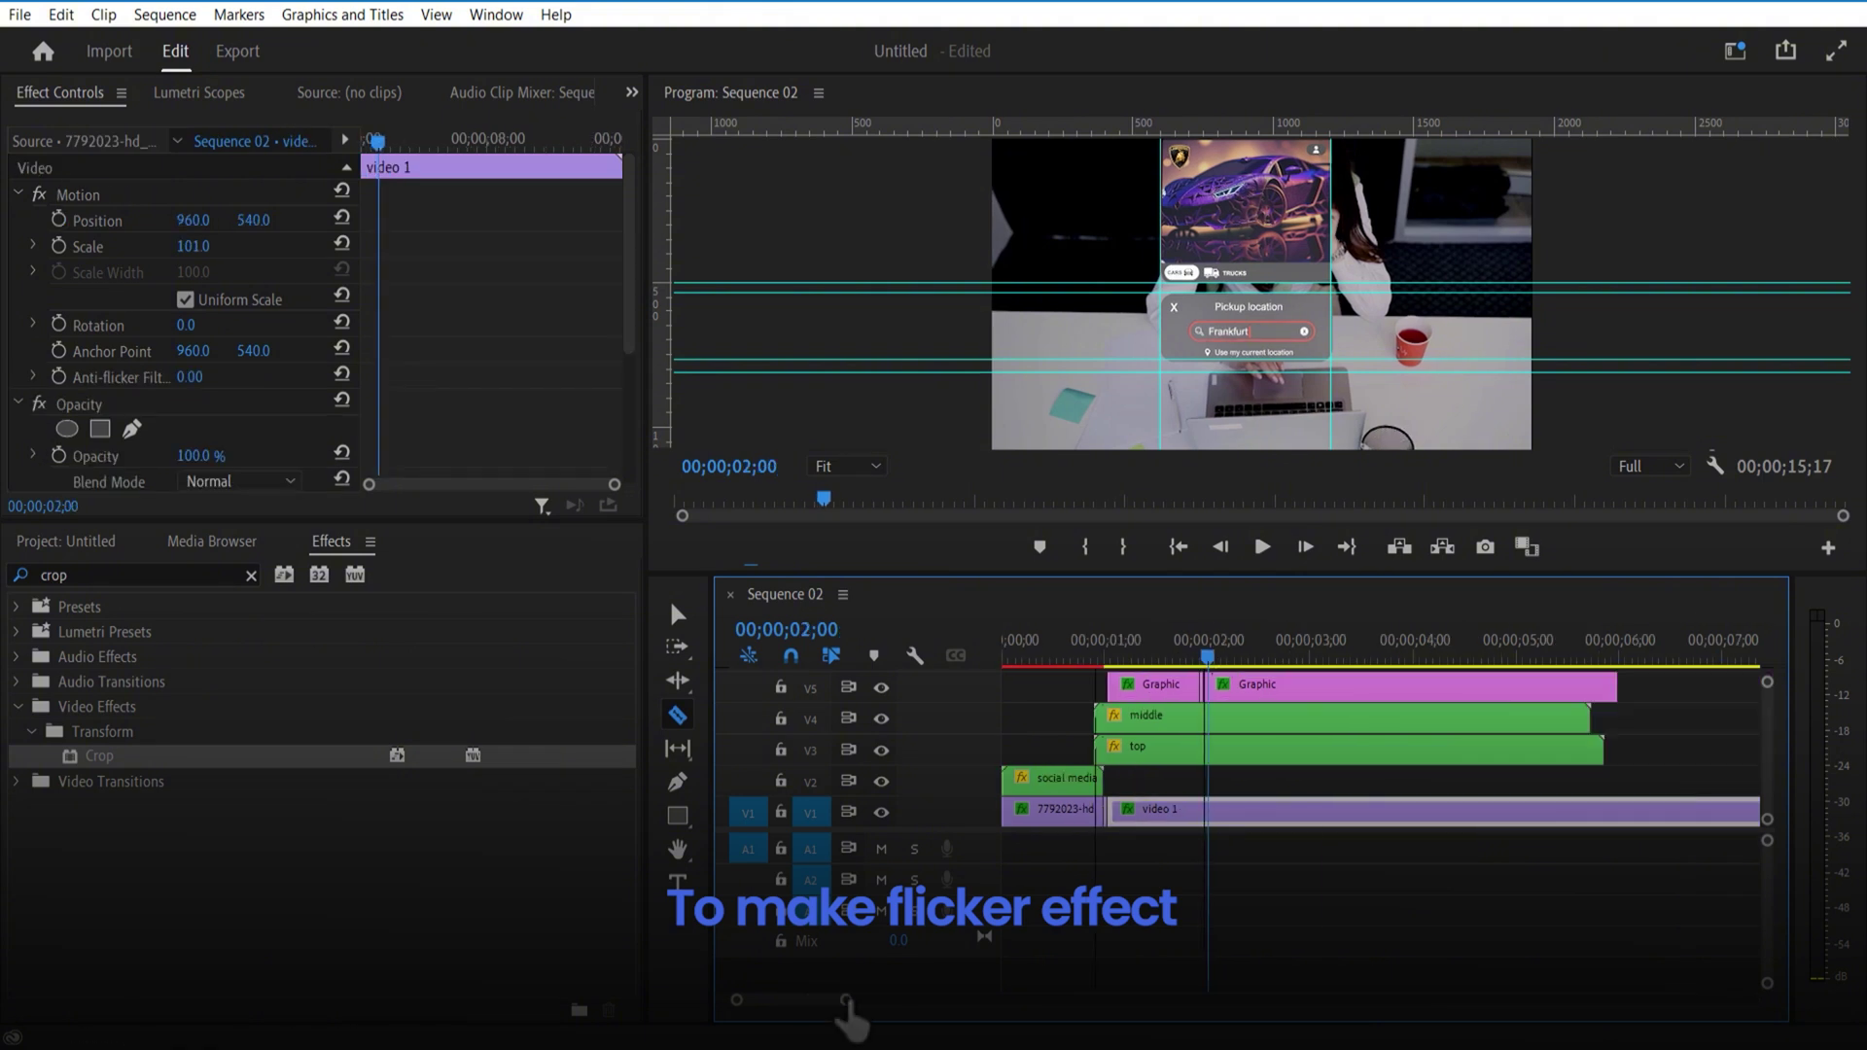
click(1480, 657)
click(1611, 685)
click(1626, 657)
click(1715, 656)
click(1716, 685)
click(678, 614)
drag(786, 1000, 802, 1004)
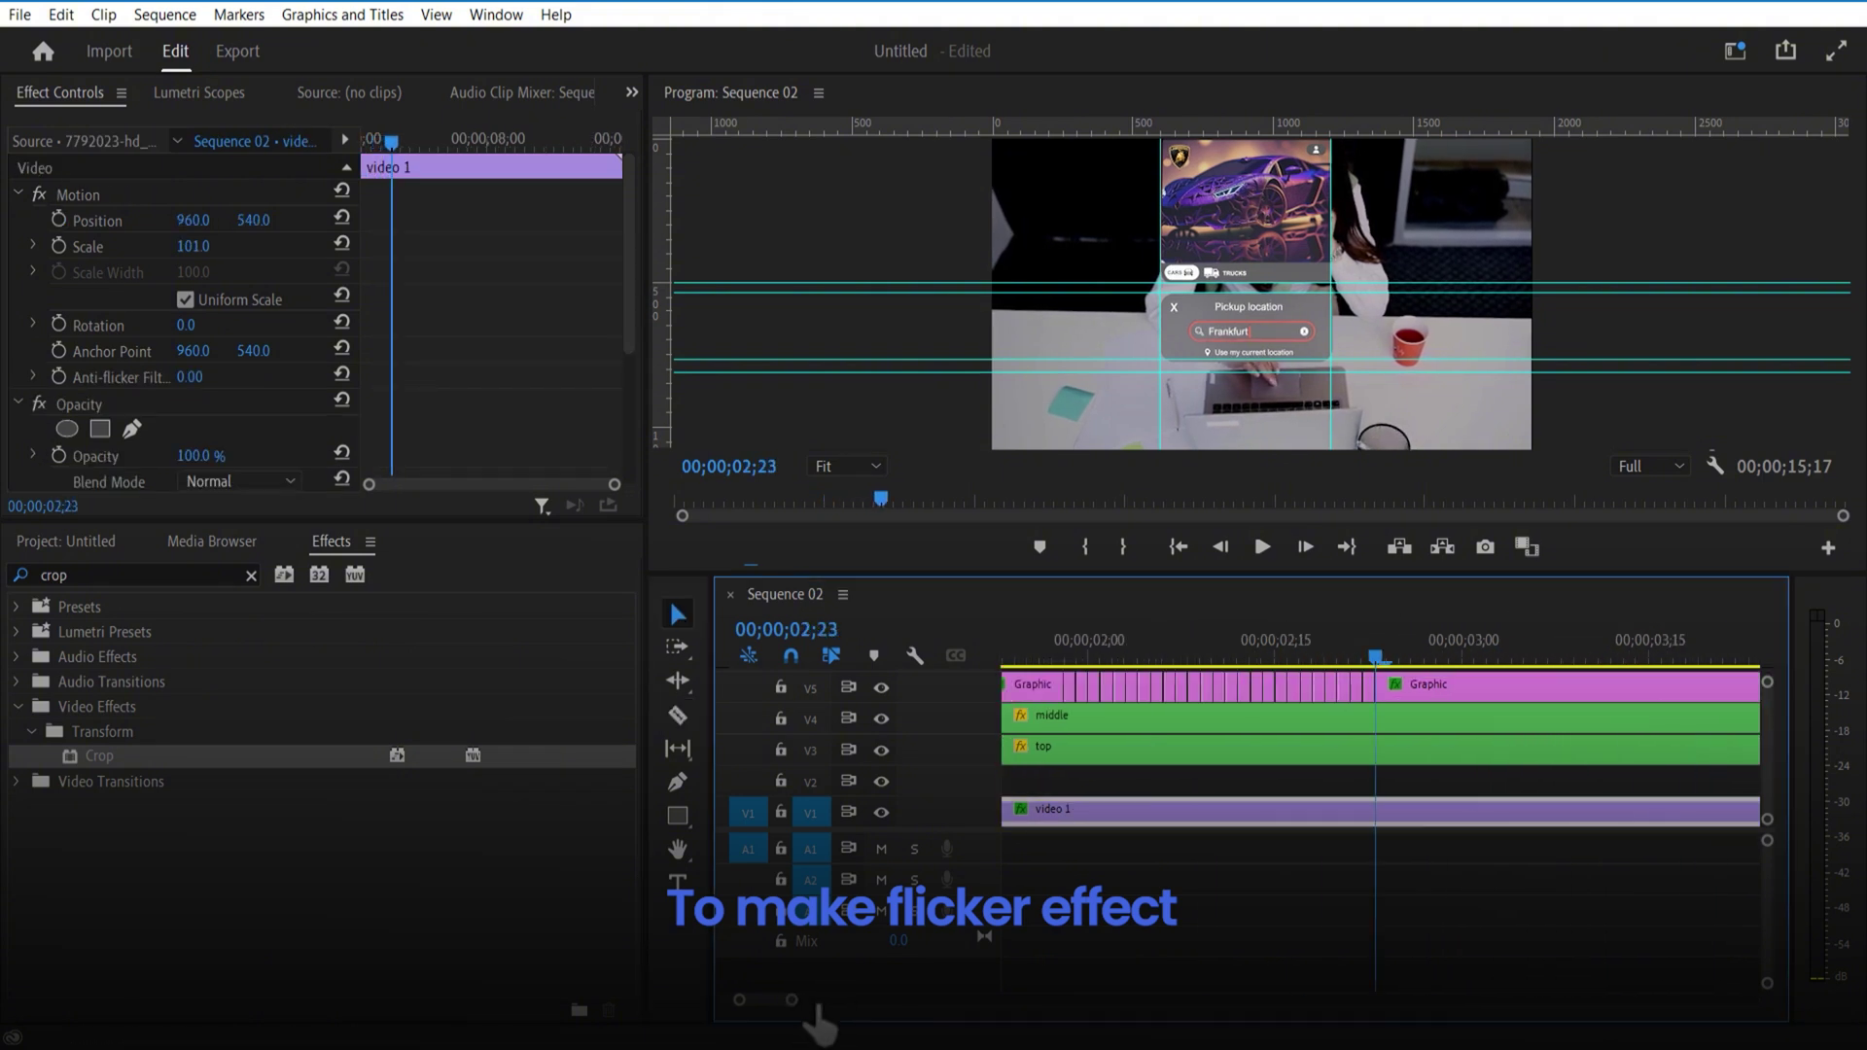
Step: Delete every second slice of the cursor graphic and the long remainder after 00;00;02;23
click(1113, 695)
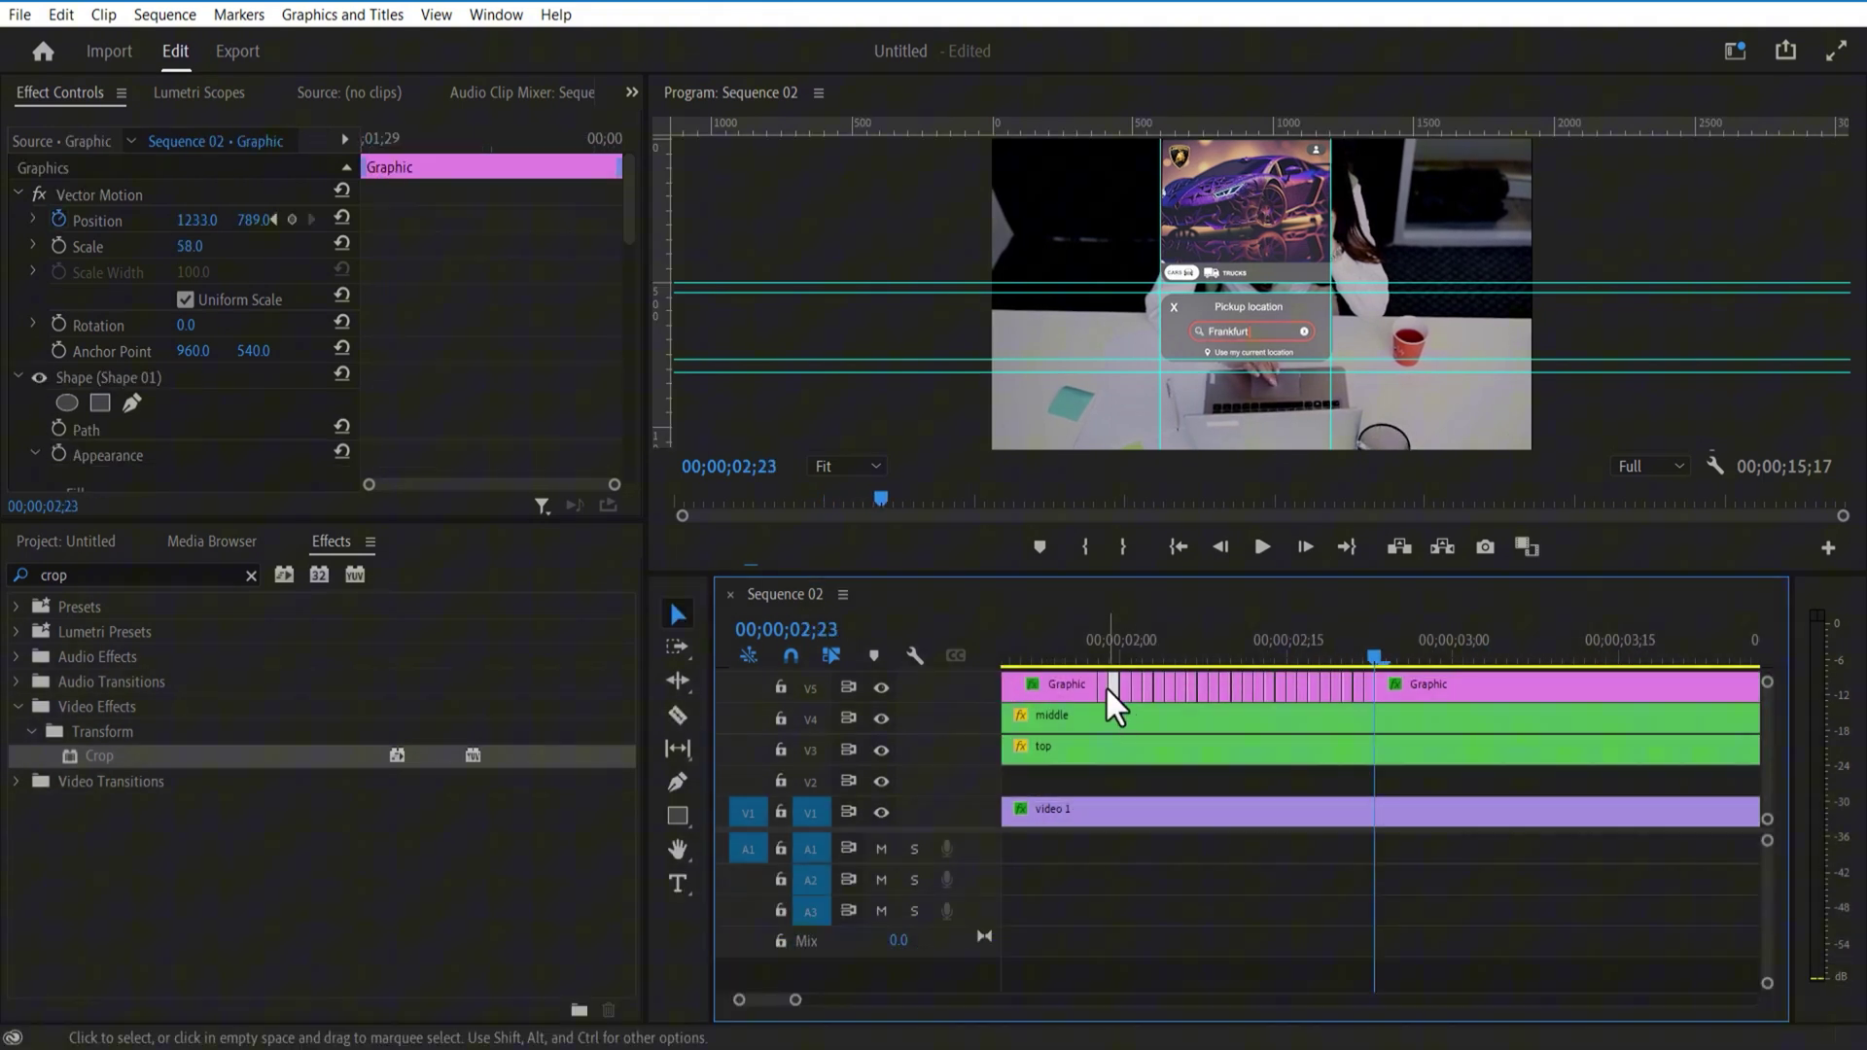
key(Delete)
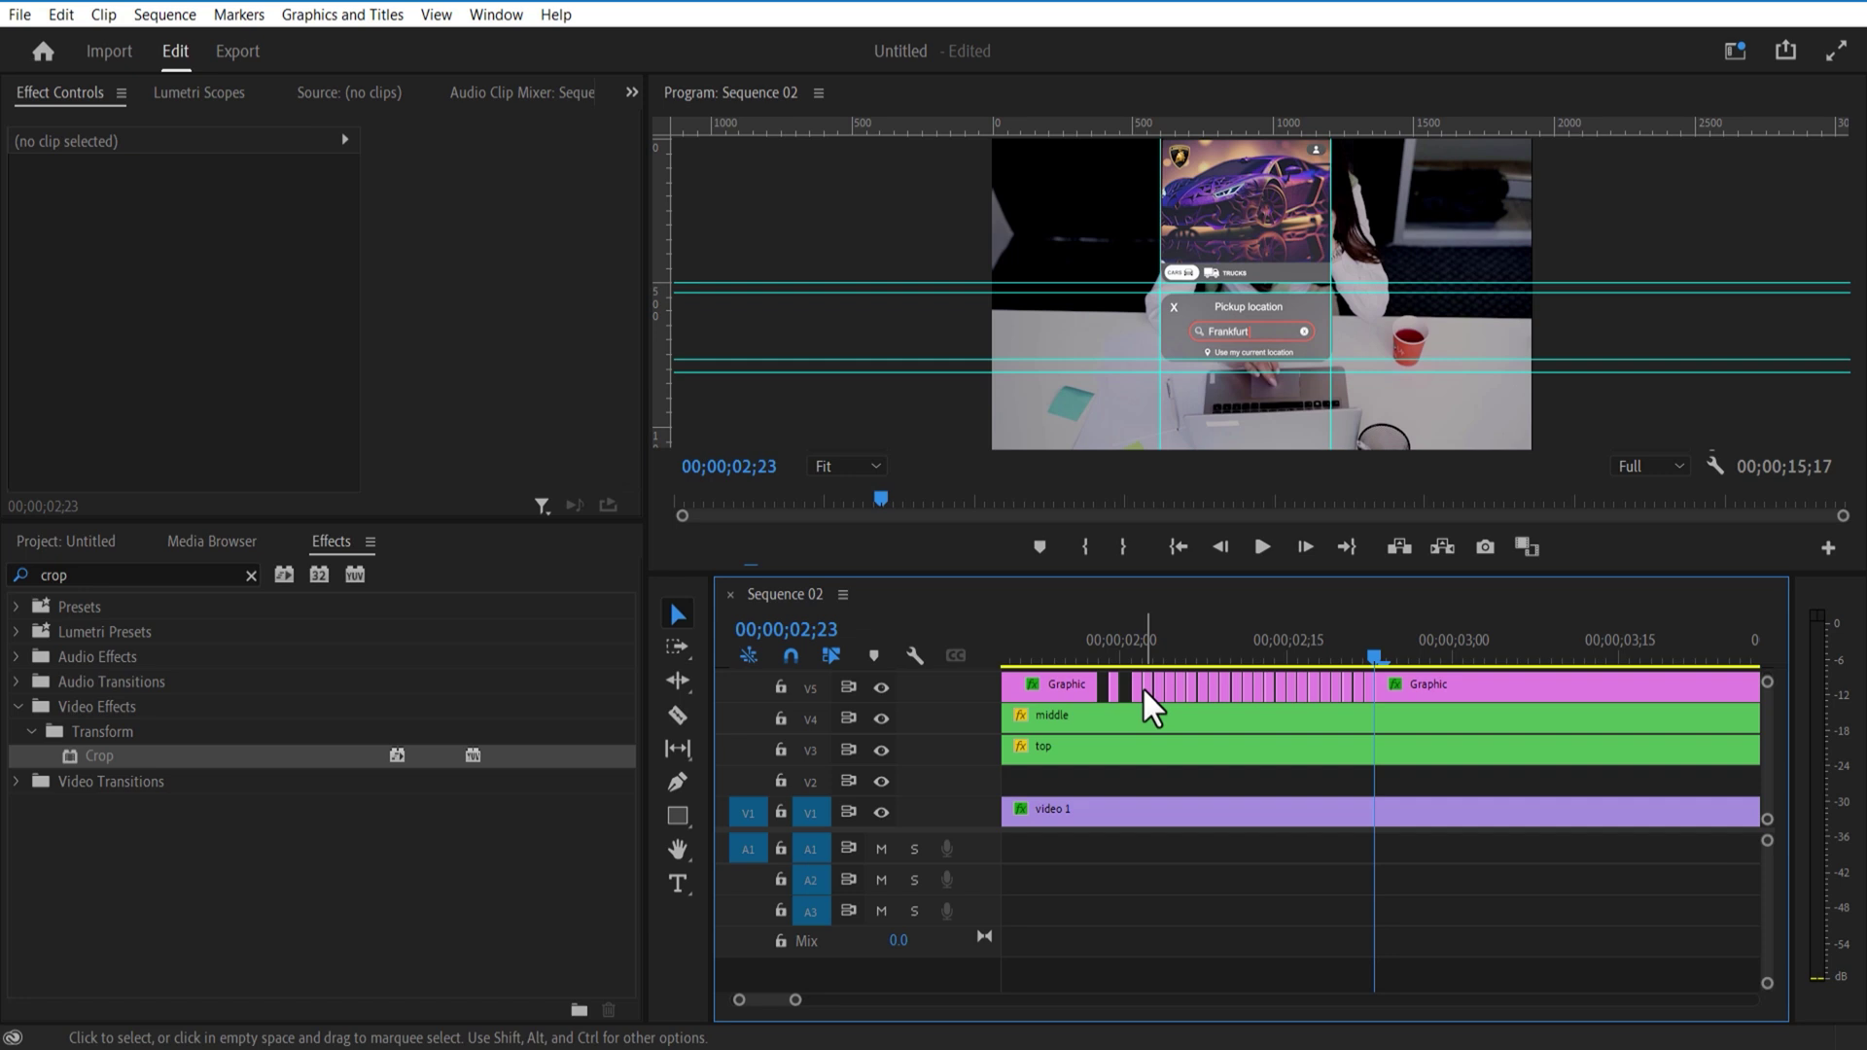
click(1147, 688)
key(Delete)
click(1170, 690)
key(Delete)
click(1192, 689)
key(Delete)
click(1215, 692)
key(Delete)
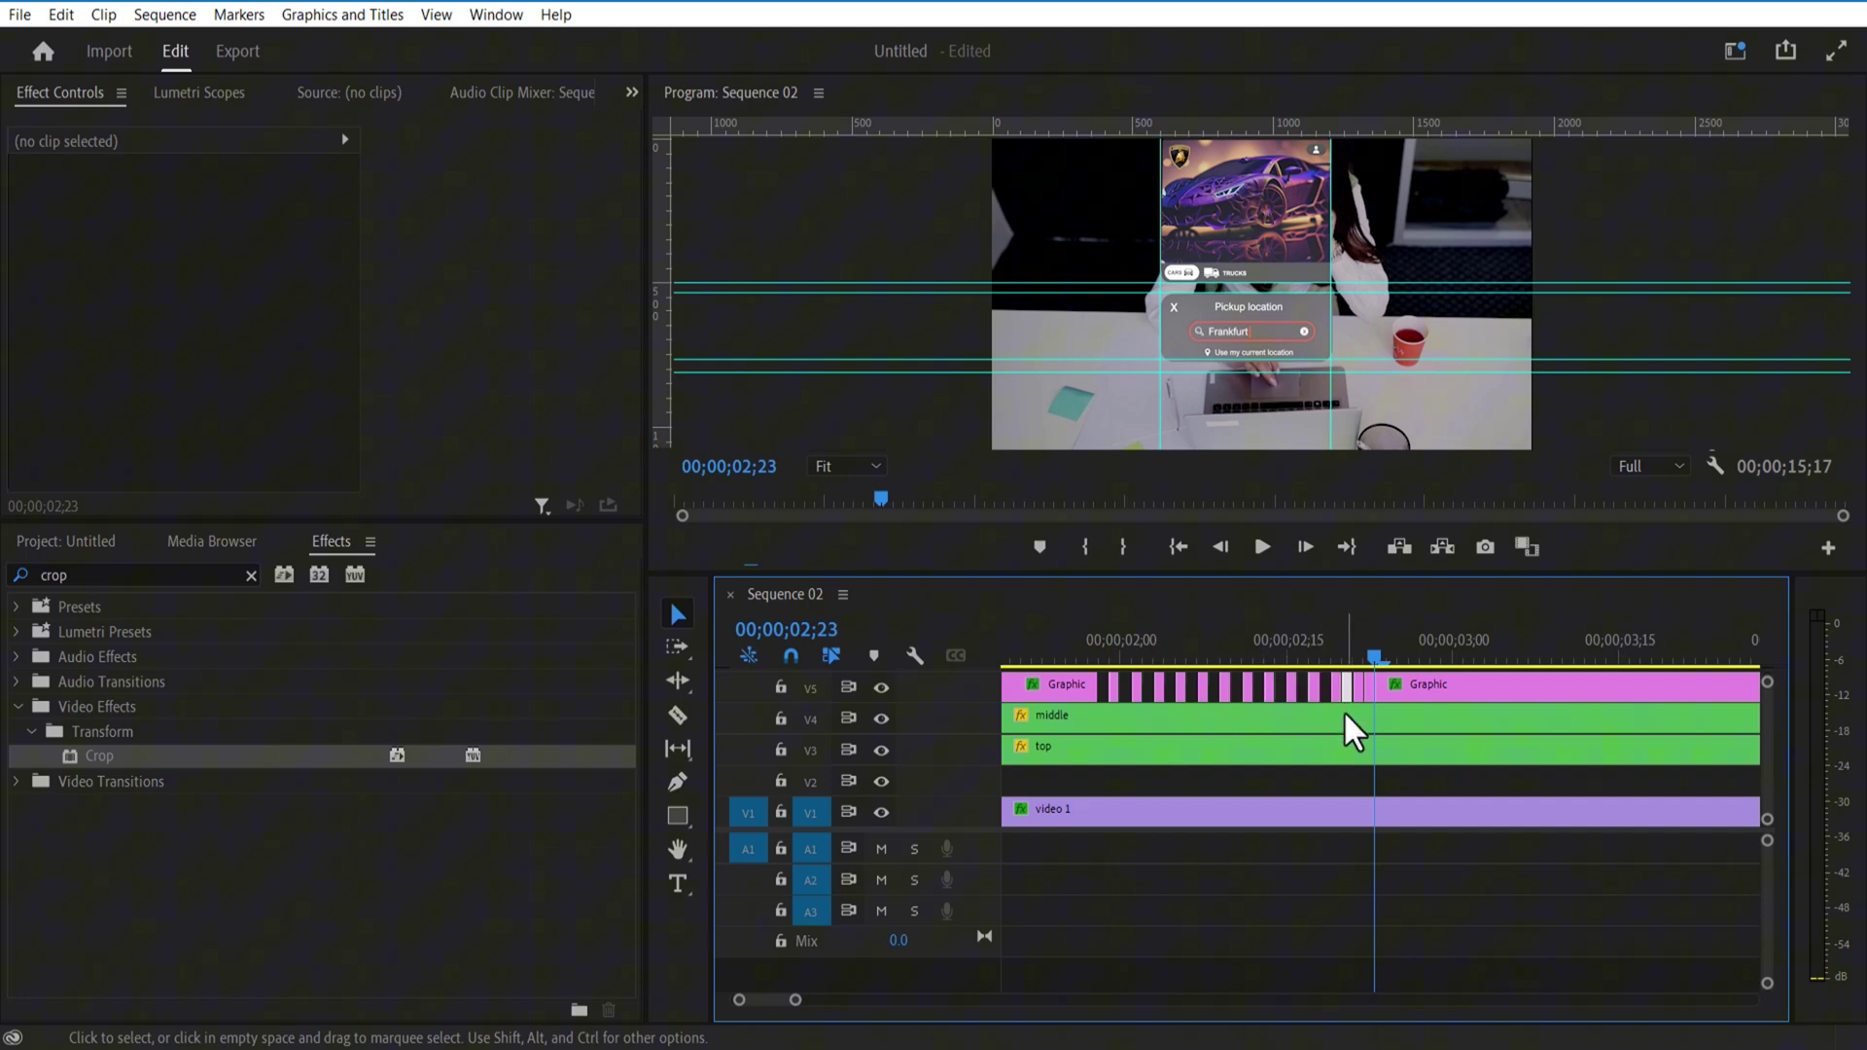
click(1401, 687)
key(Delete)
Step: Copy the remaining cursor slices and paste them repeatedly from 00;00;02;23 until they extend past the end of the middle clip
drag(1397, 682, 1114, 697)
key(ctrl+c)
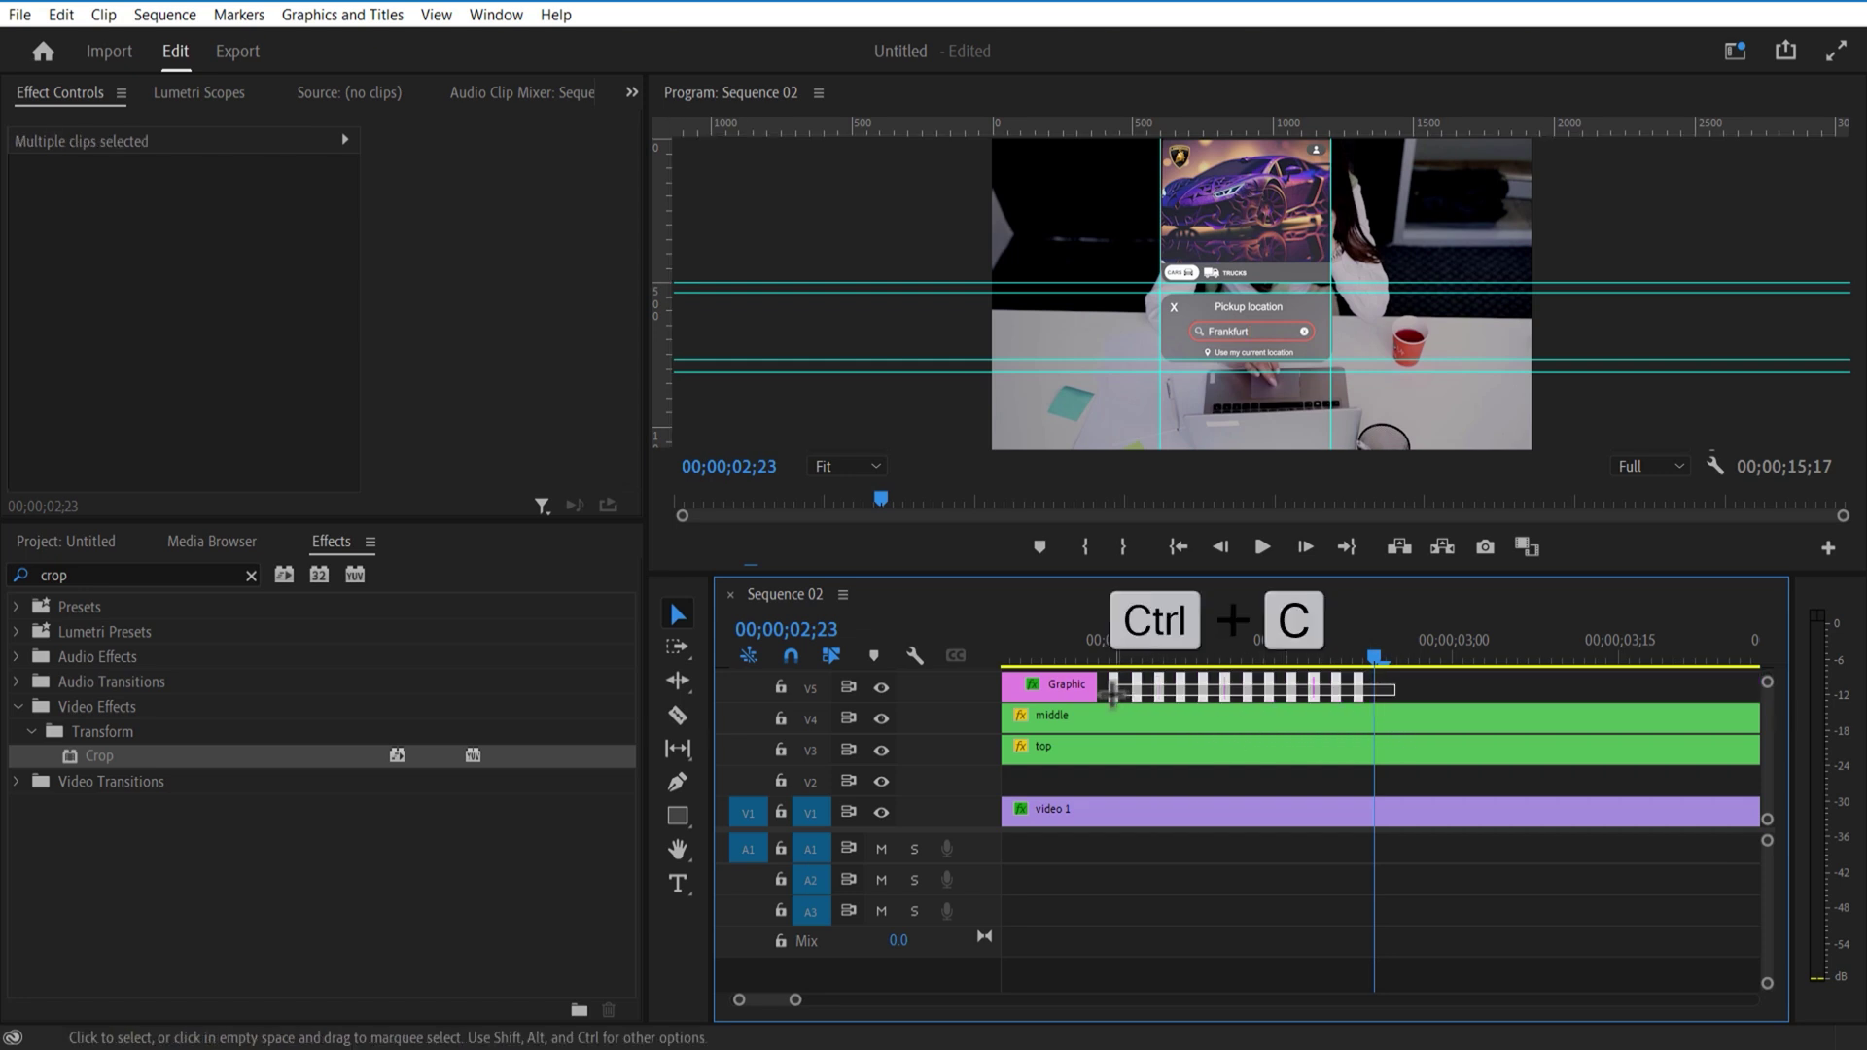
key(ctrl+v)
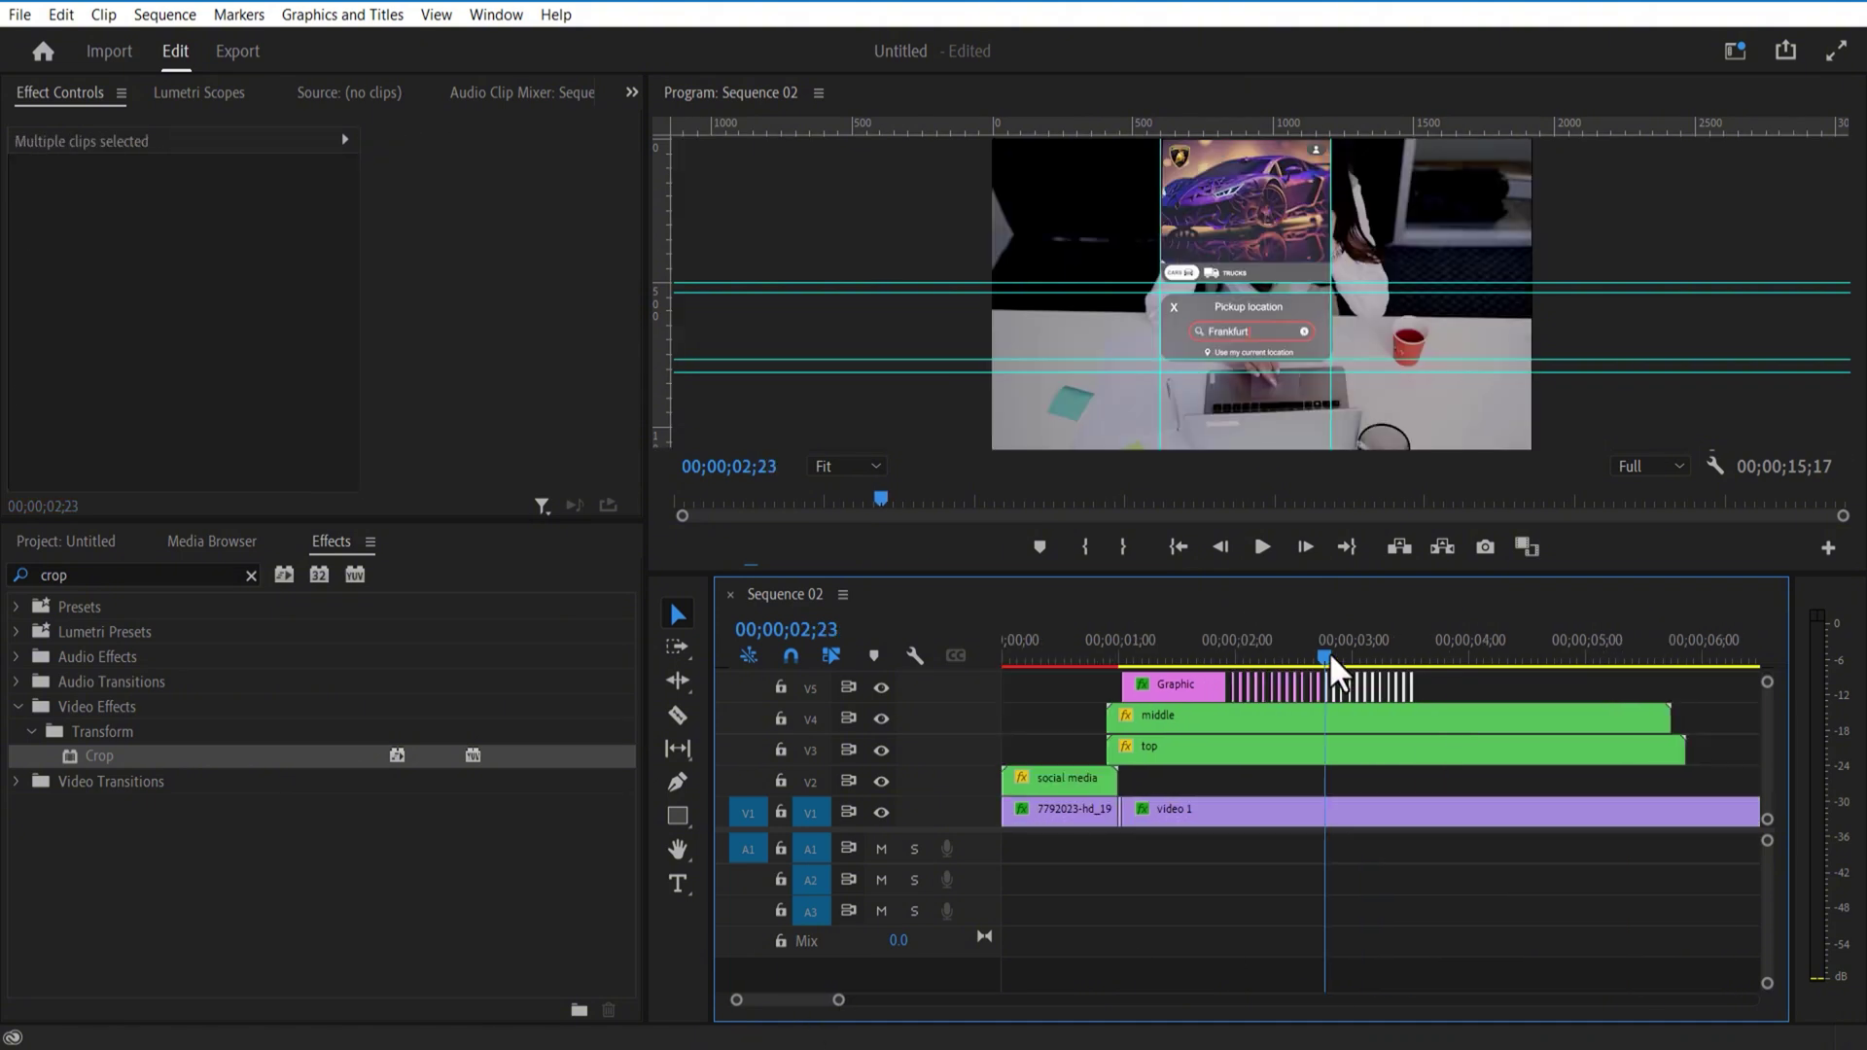
key(ctrl+v)
key(ctrl+v)
key(ctrl+v)
Step: Cut all tracks at 00;00;05;22 and delete the clip remainders after the cut
drag(1696, 656, 1671, 657)
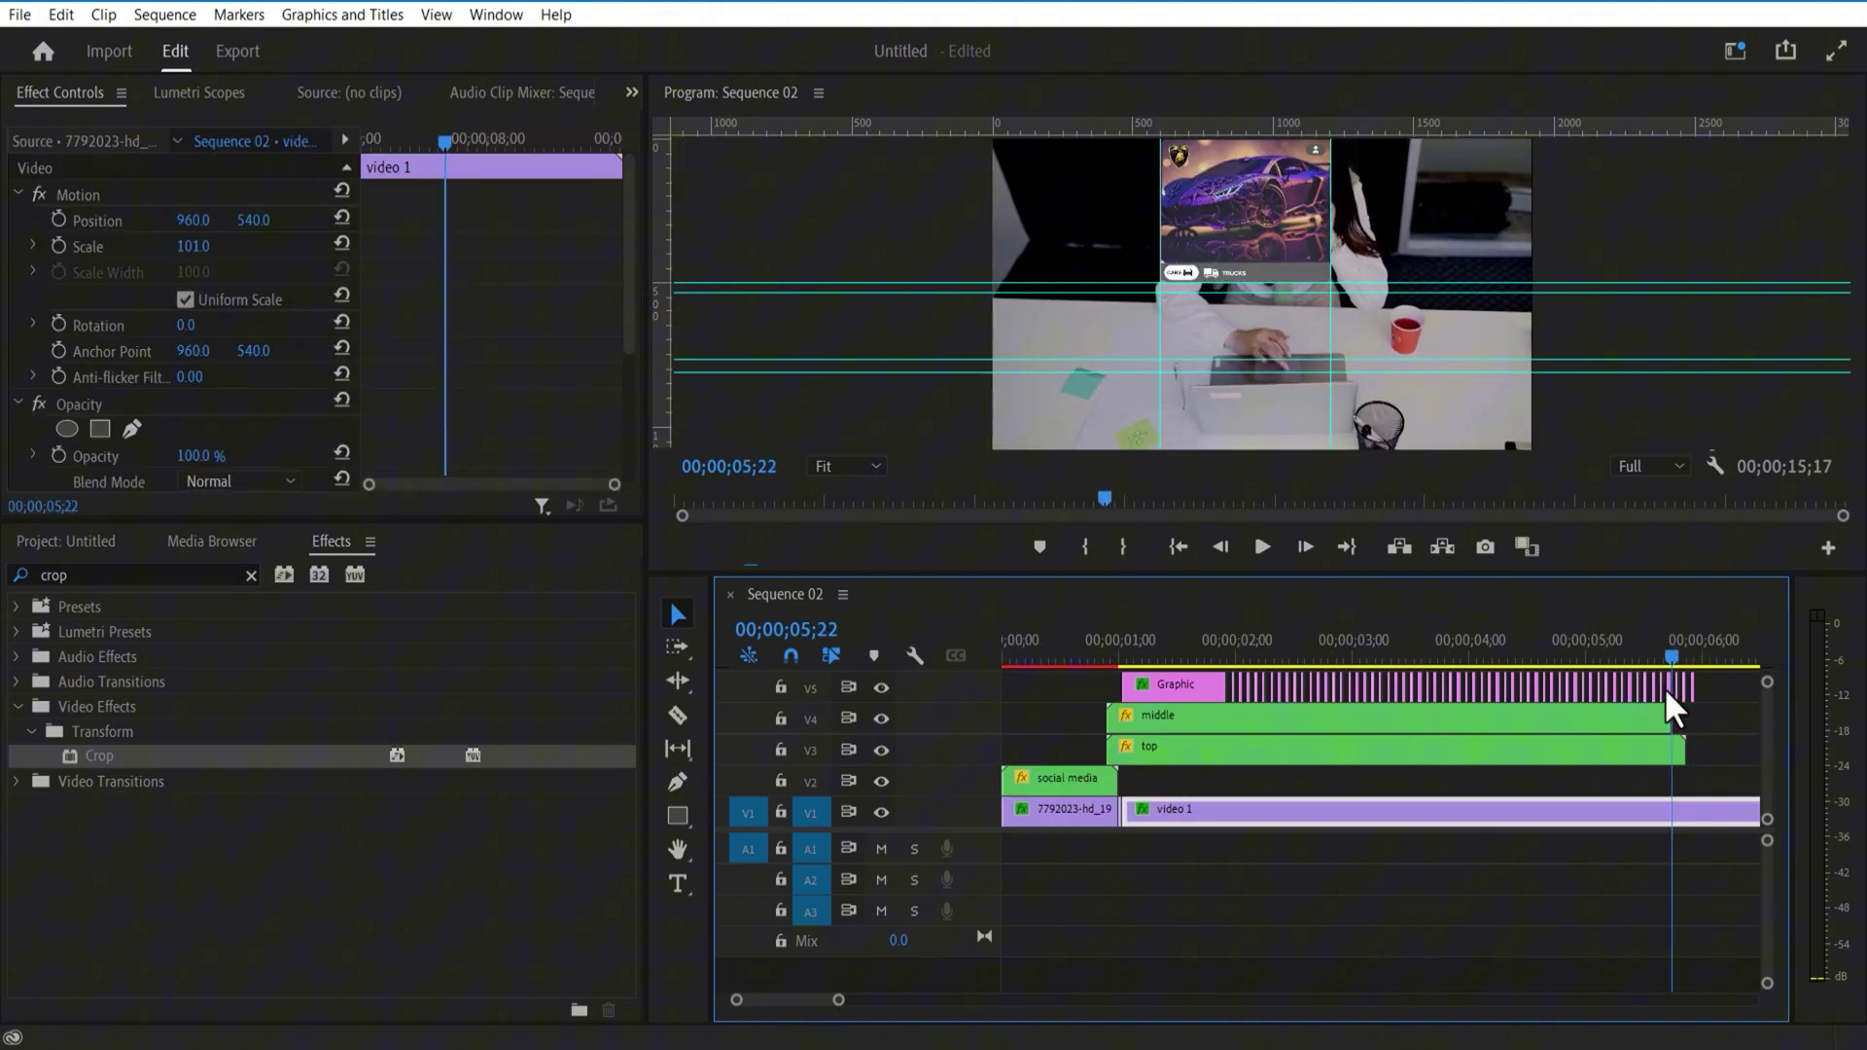
key(ctrl+shift+k)
drag(1726, 934, 1677, 698)
key(Delete)
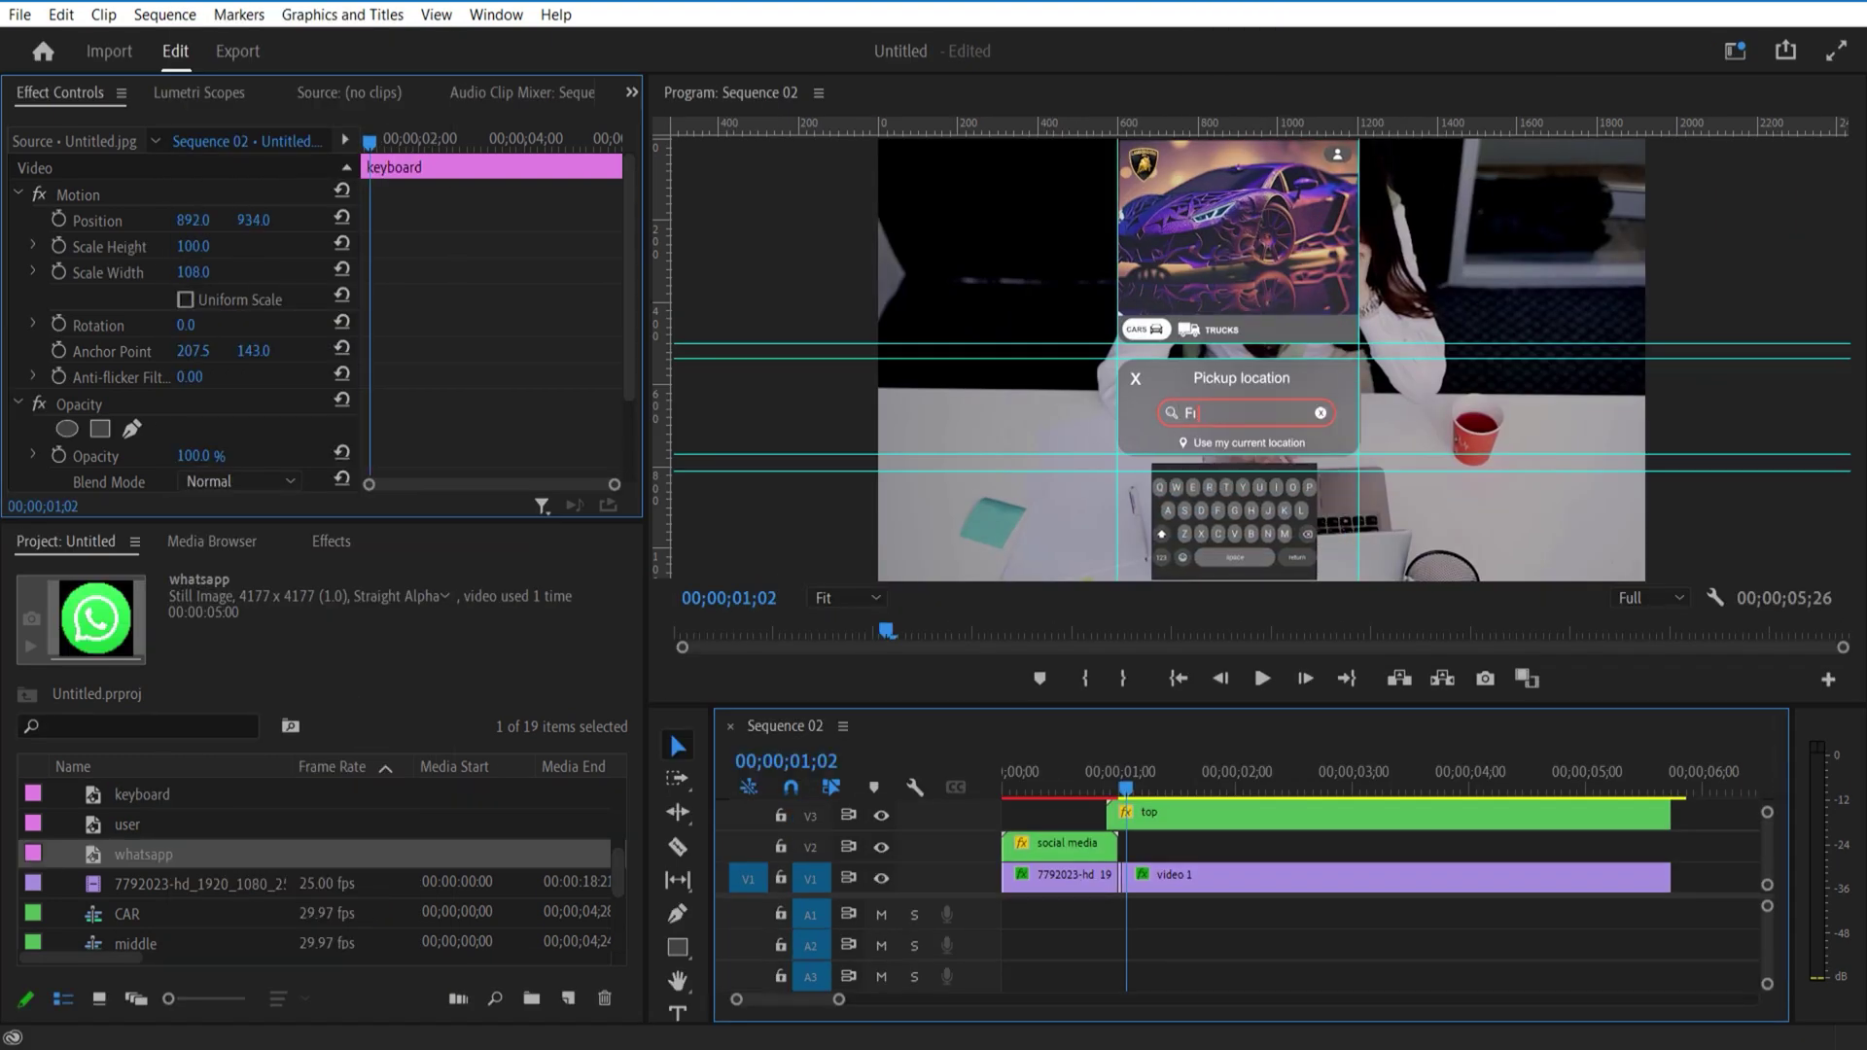
Step: Turn on Uniform Scale for the keyboard image below the search panel and set its opacity to 90%
drag(193, 273, 212, 279)
click(186, 299)
scroll(200, 340, down, 3)
mouse_move(198, 366)
mouse_down()
mouse_move(182, 366)
mouse_move(232, 366)
mouse_up()
drag(1271, 705, 1271, 537)
Step: Nest the cursor graphic slices and the middle clip together as middle final
click(1695, 698)
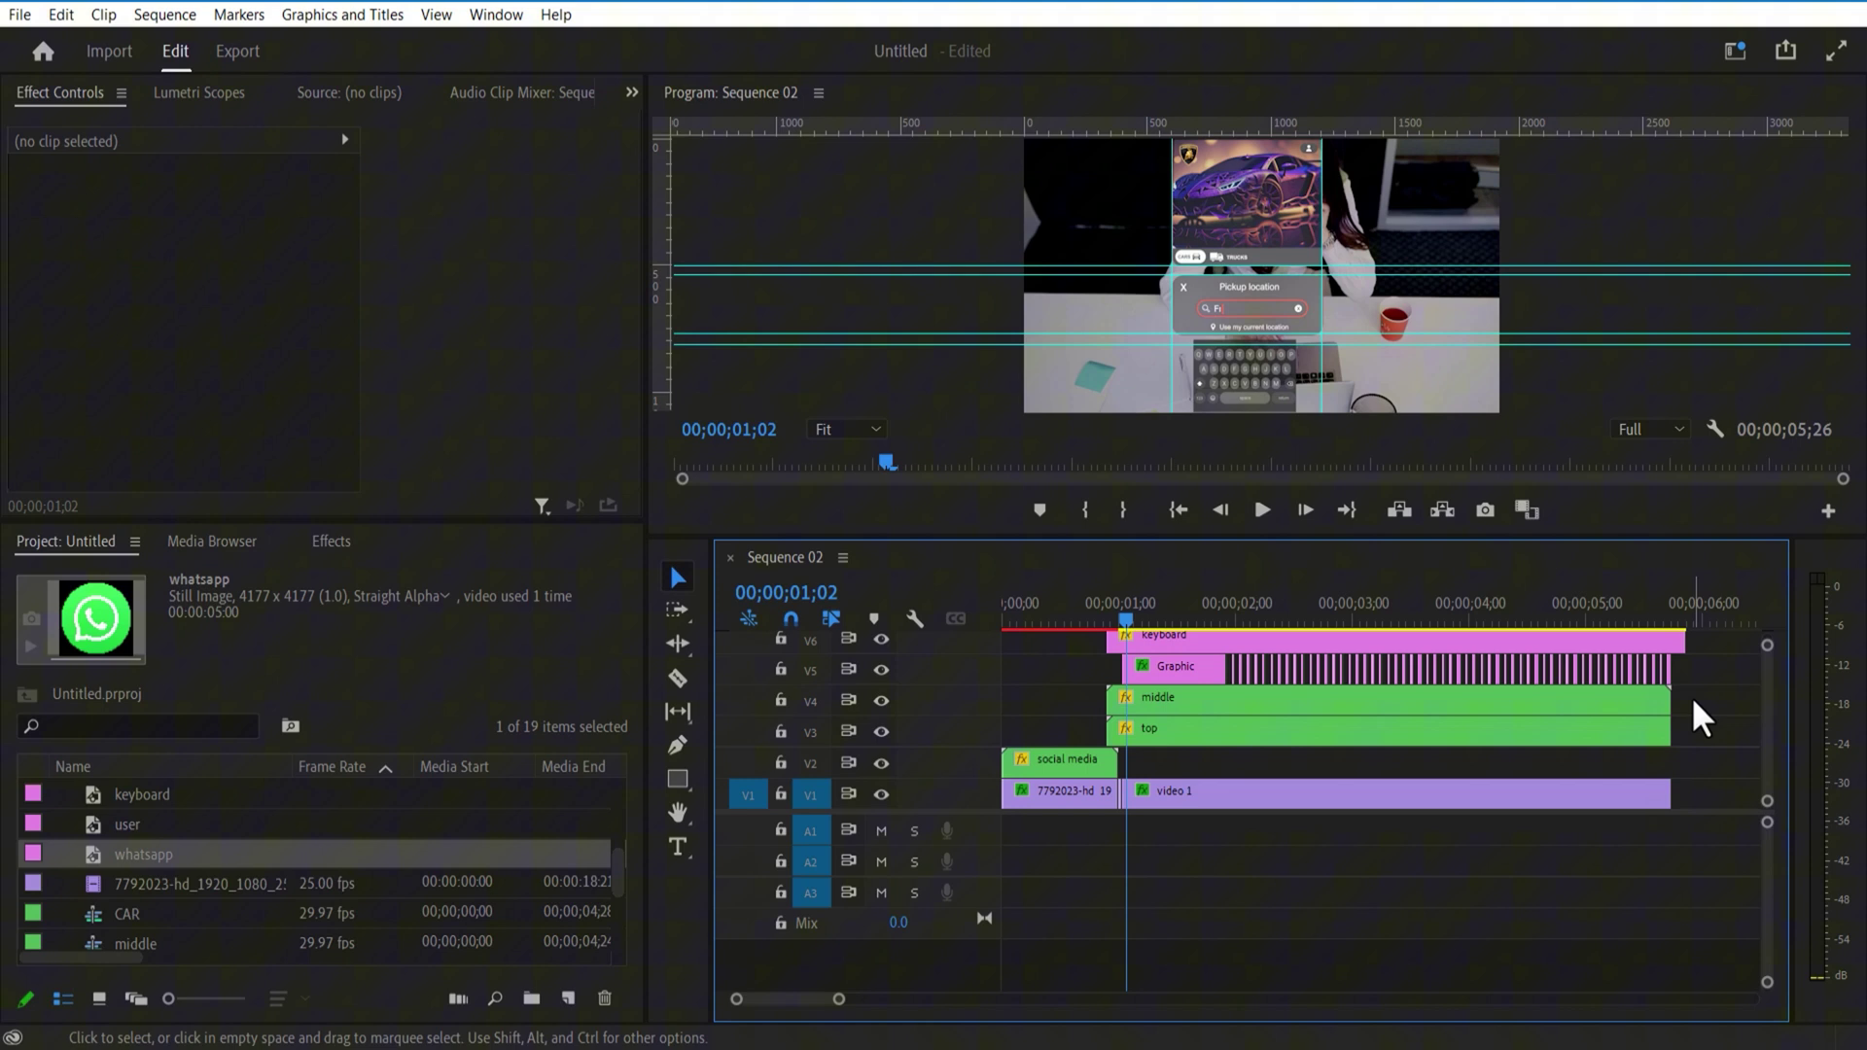
drag(1695, 698, 1129, 654)
right_click(1180, 681)
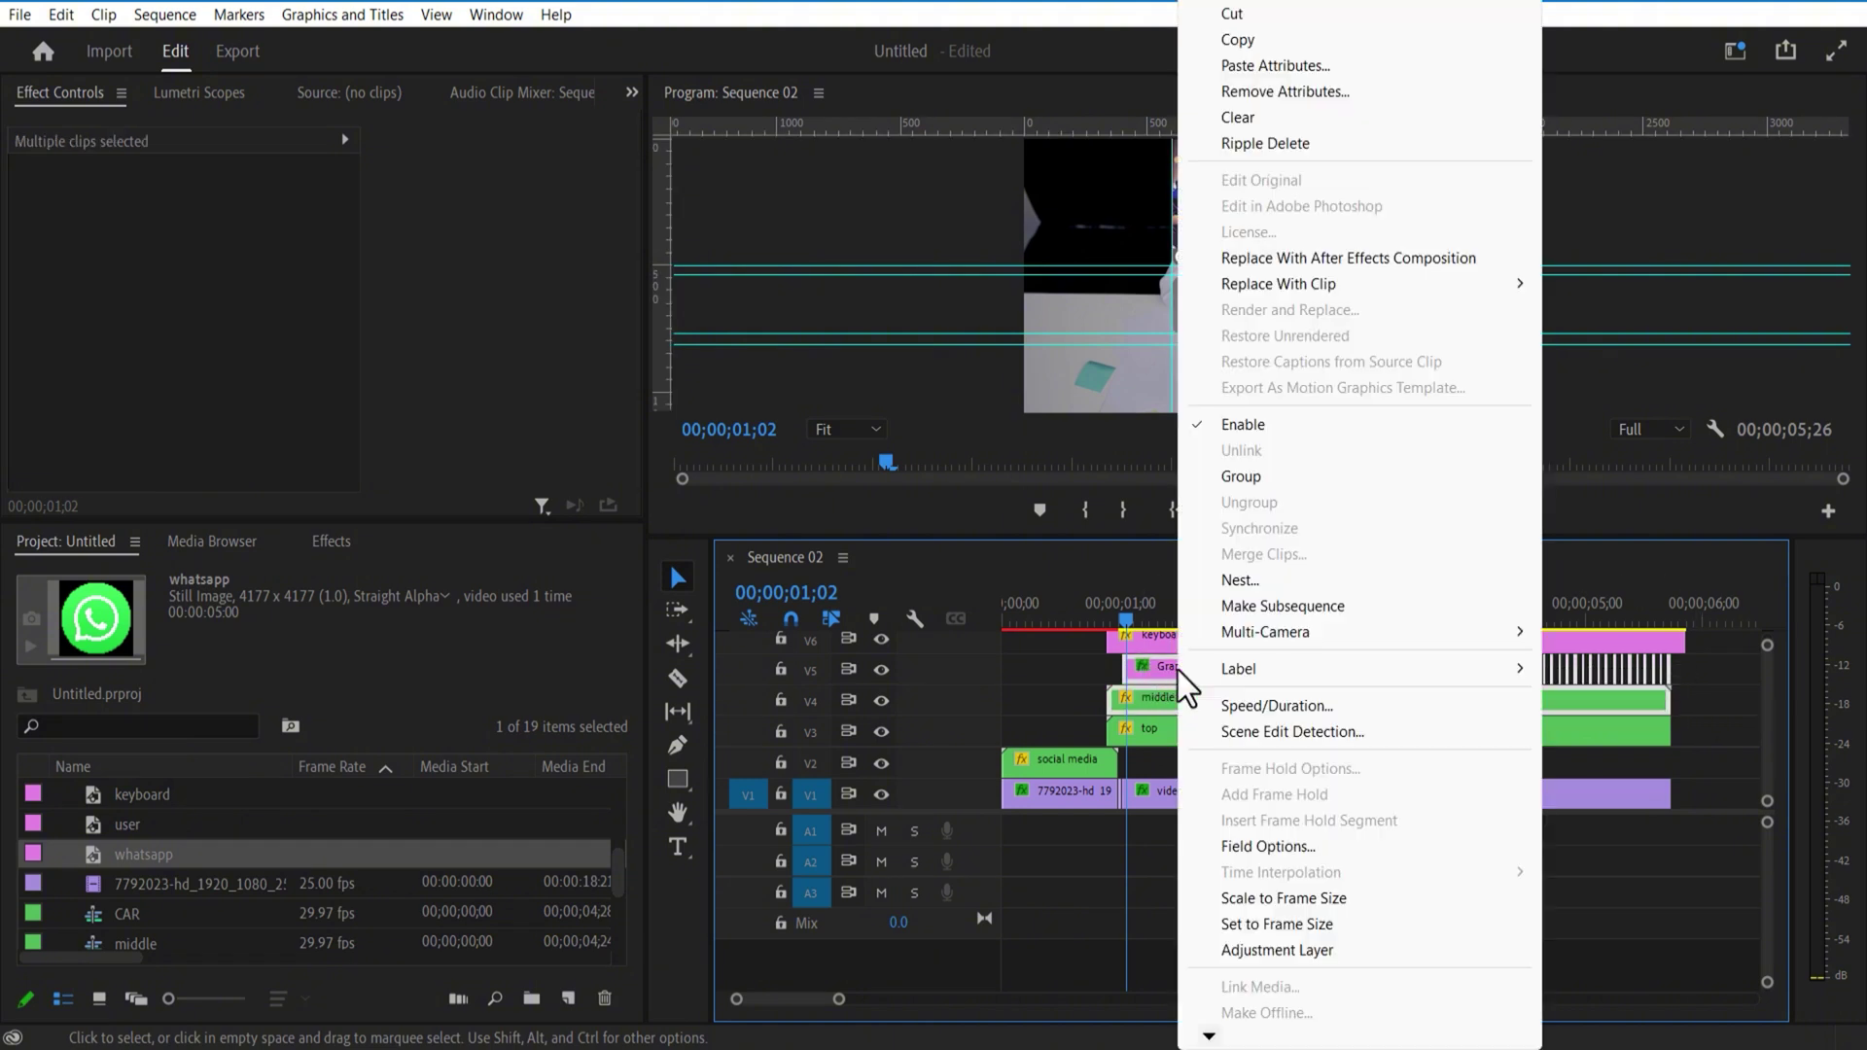
click(1240, 580)
text(middle final)
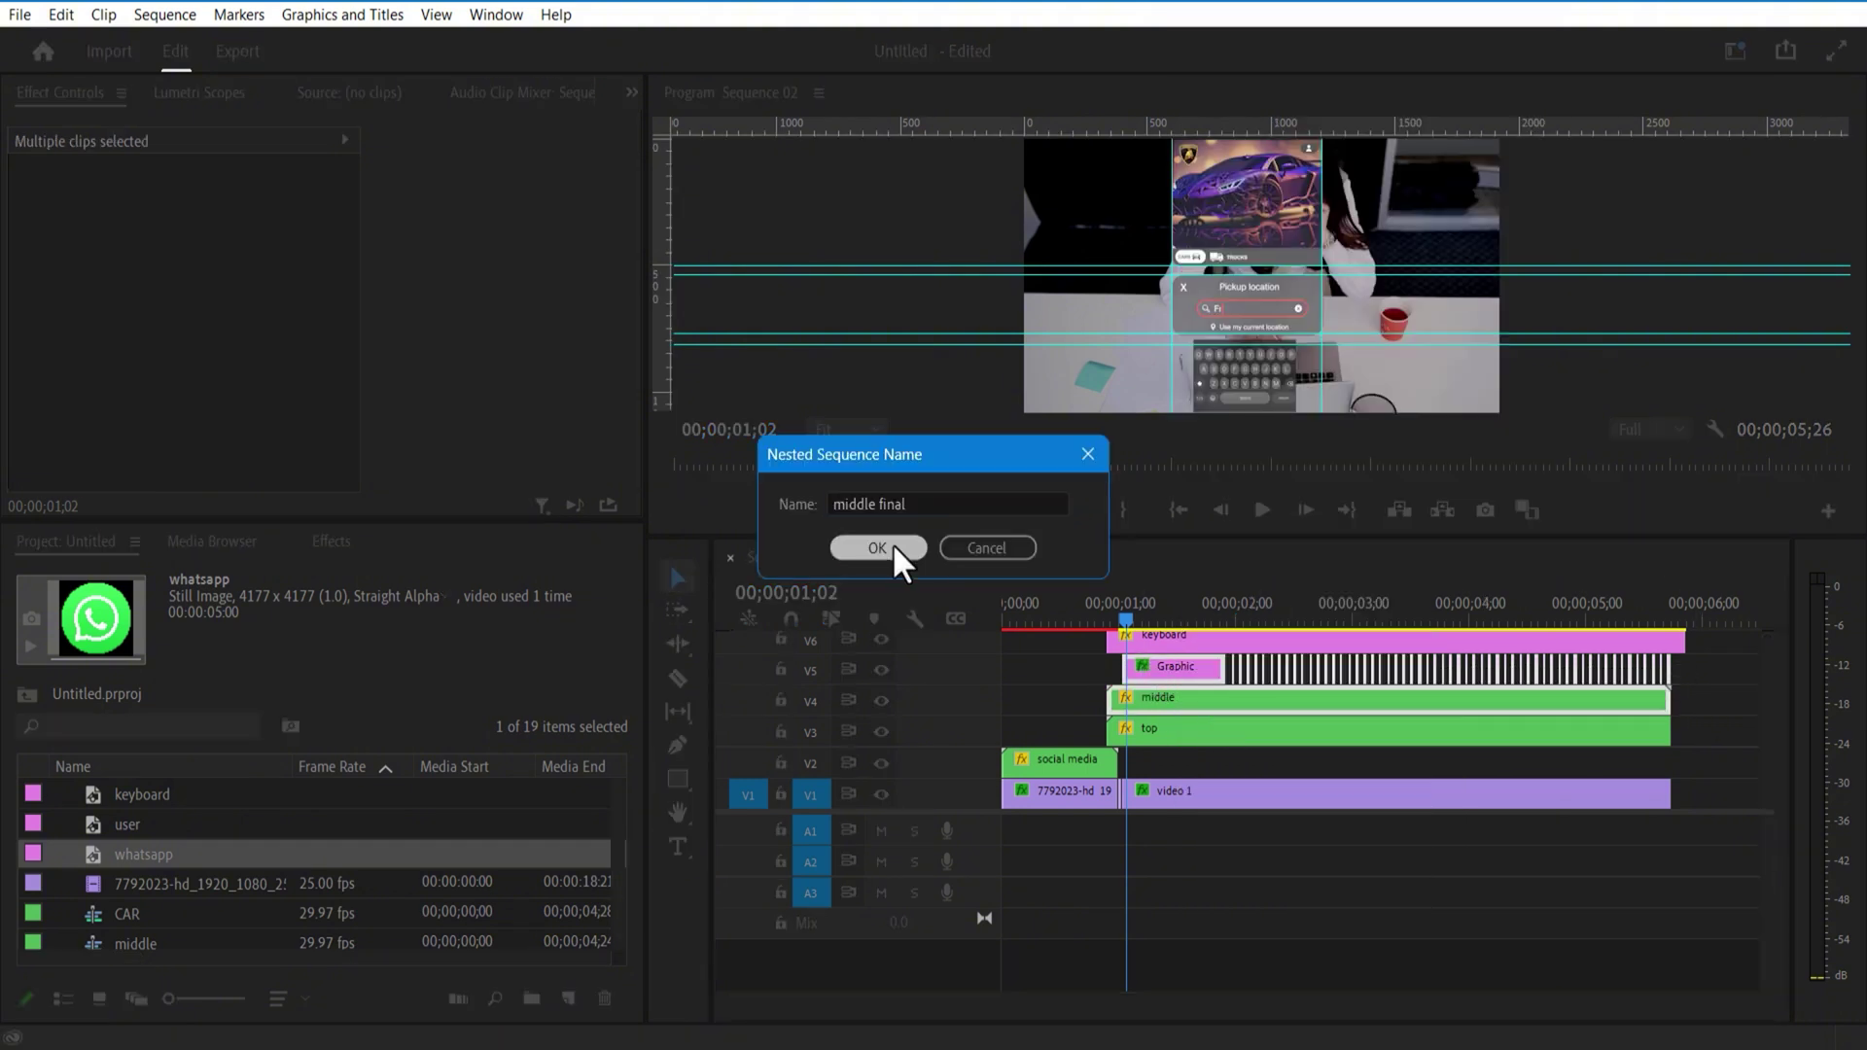
click(890, 547)
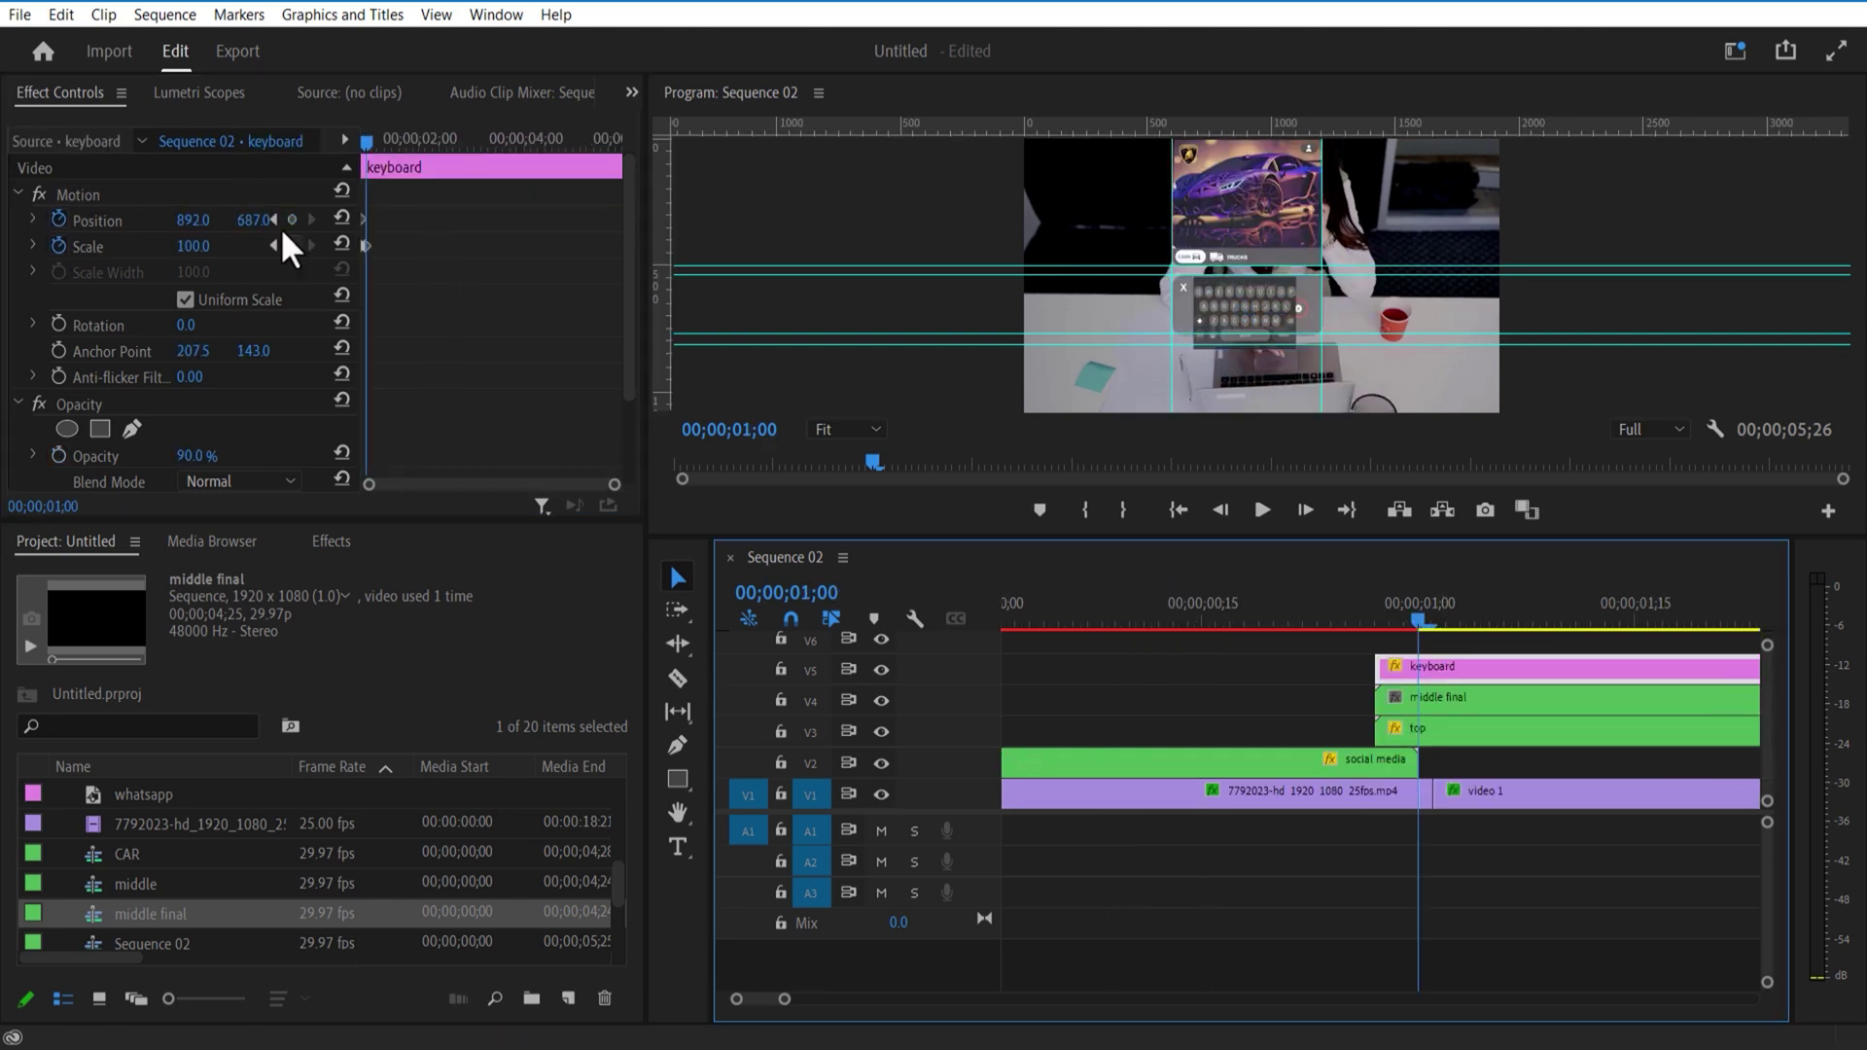
Step: Keyframe the keyboard's position below the search panel at 00;00;01;00 and its opacity from 0% at 00;00;00;27 to 90%
mouse_move(254, 219)
mouse_down()
mouse_move(234, 219)
mouse_move(260, 220)
mouse_up()
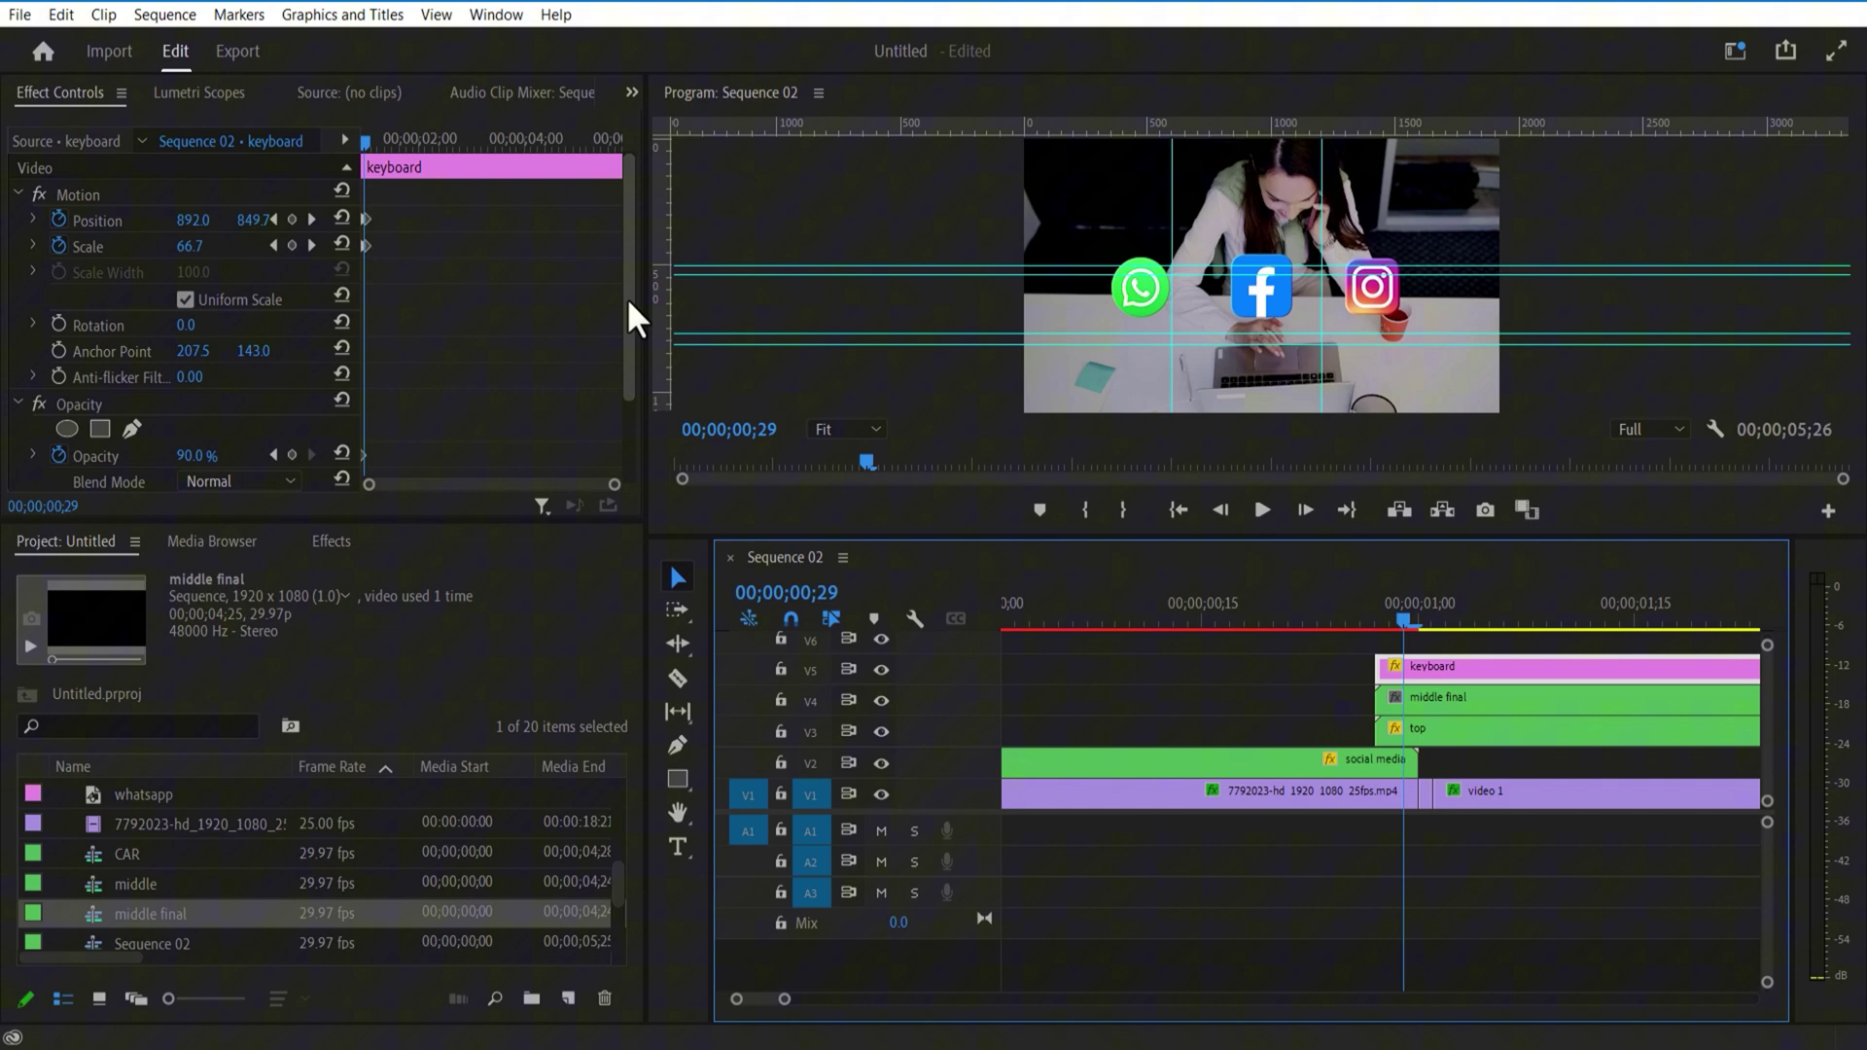
scroll(633, 317, down, 3)
drag(206, 346, 211, 346)
key(Left)
key(Left)
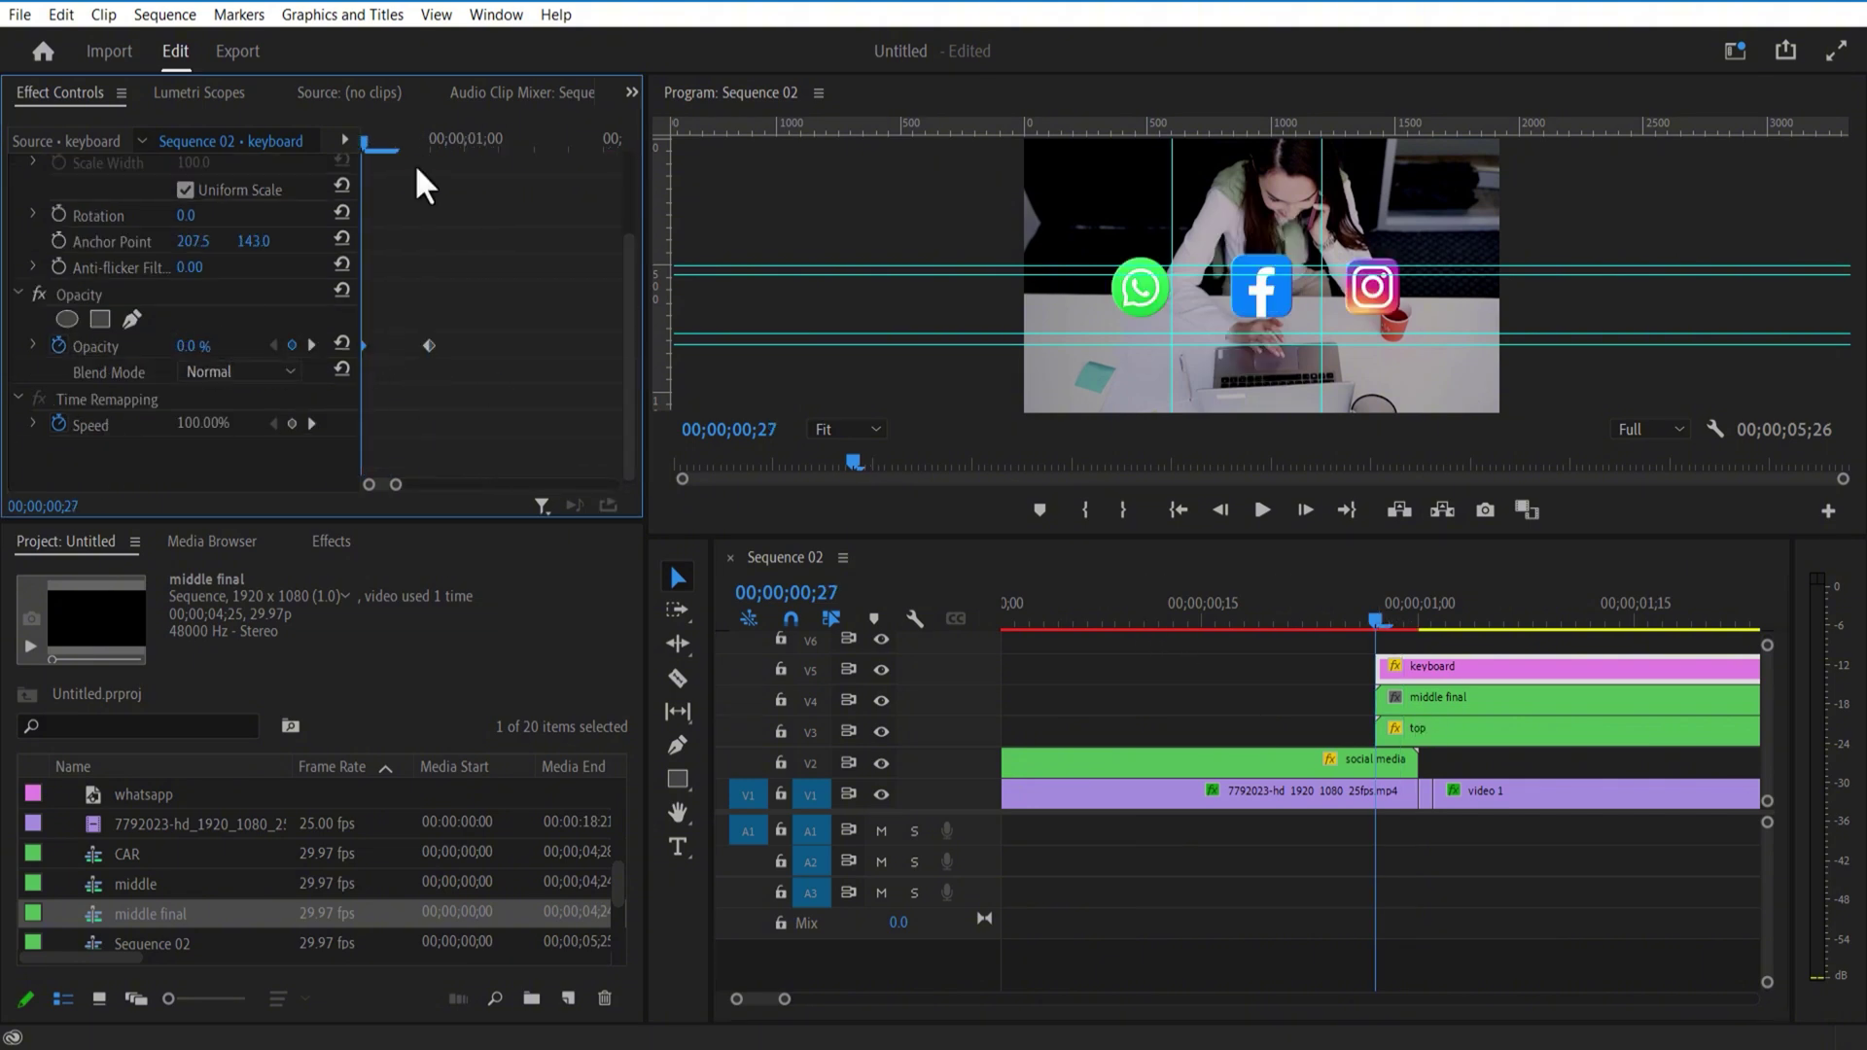
click(431, 144)
Step: Change the top clip's keyframes at 00;00;01;00 to Scale 80 and Position 960, 501
drag(785, 999, 895, 999)
drag(1053, 621, 1115, 625)
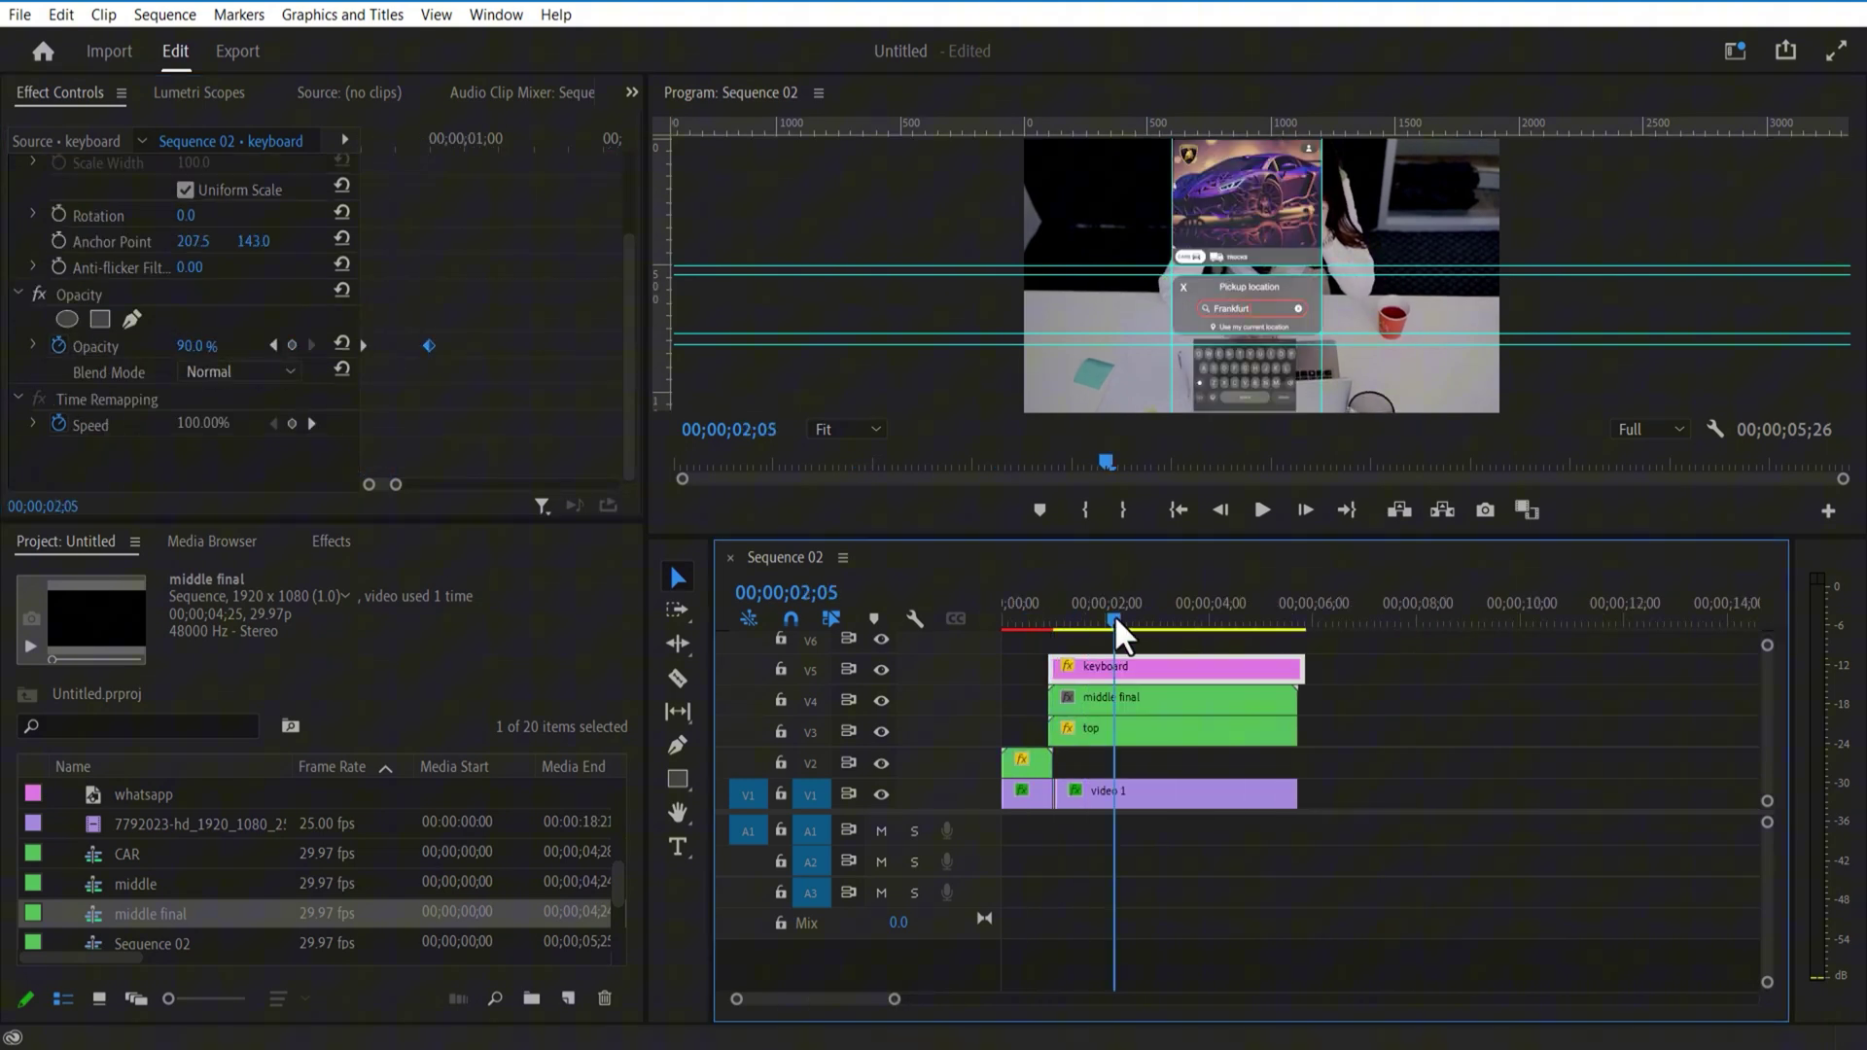
click(1158, 732)
drag(1191, 537, 1220, 918)
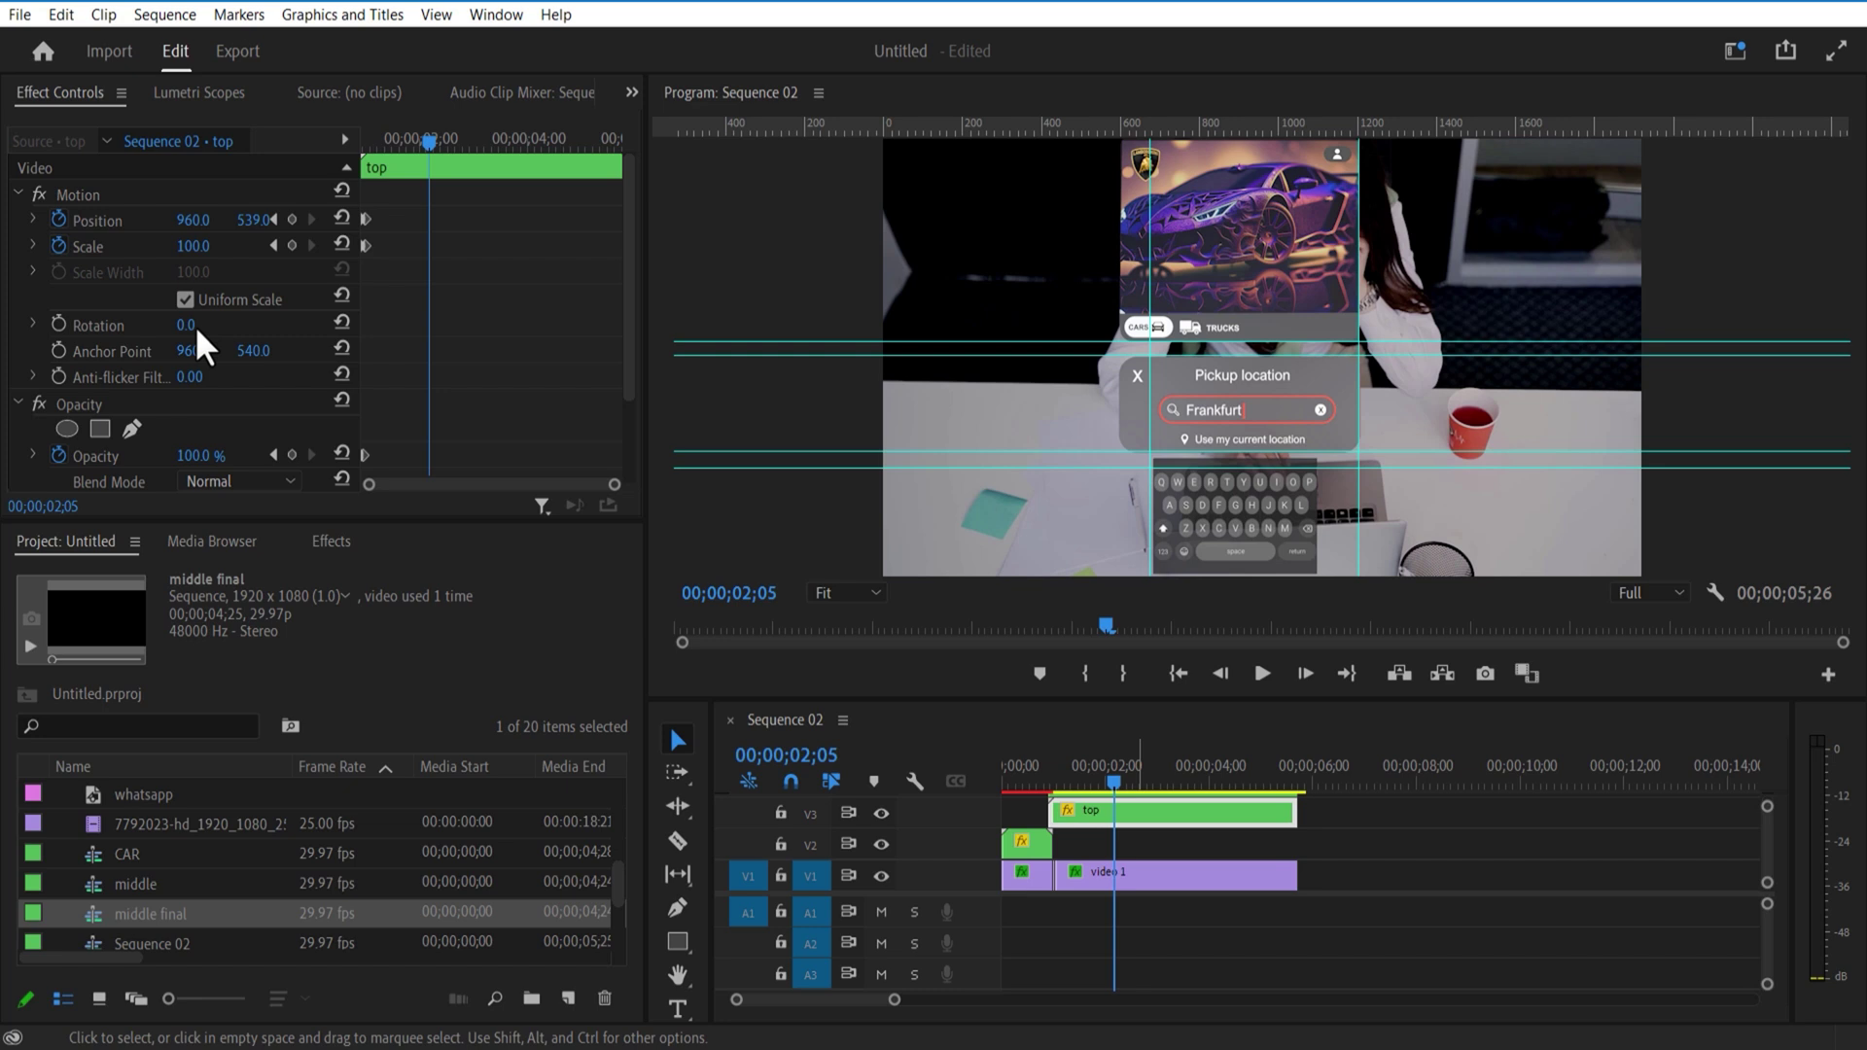
drag(428, 142, 365, 156)
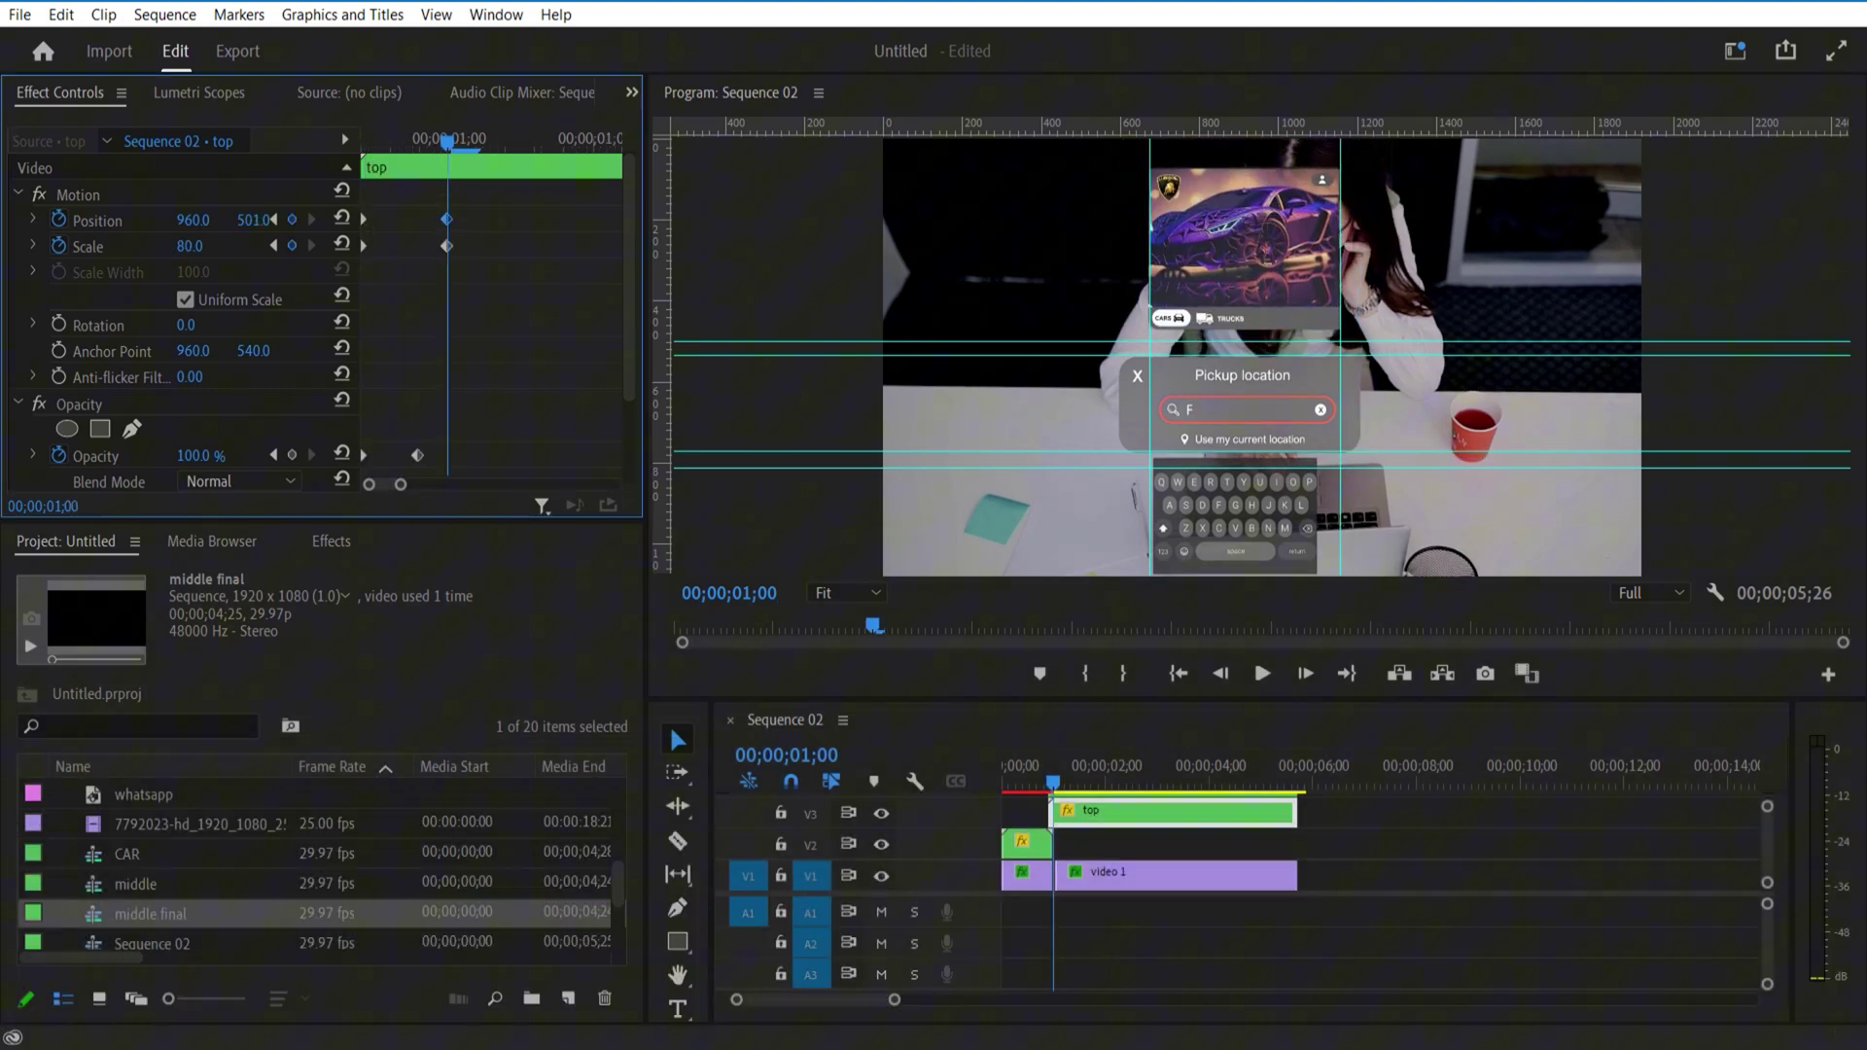
click(371, 154)
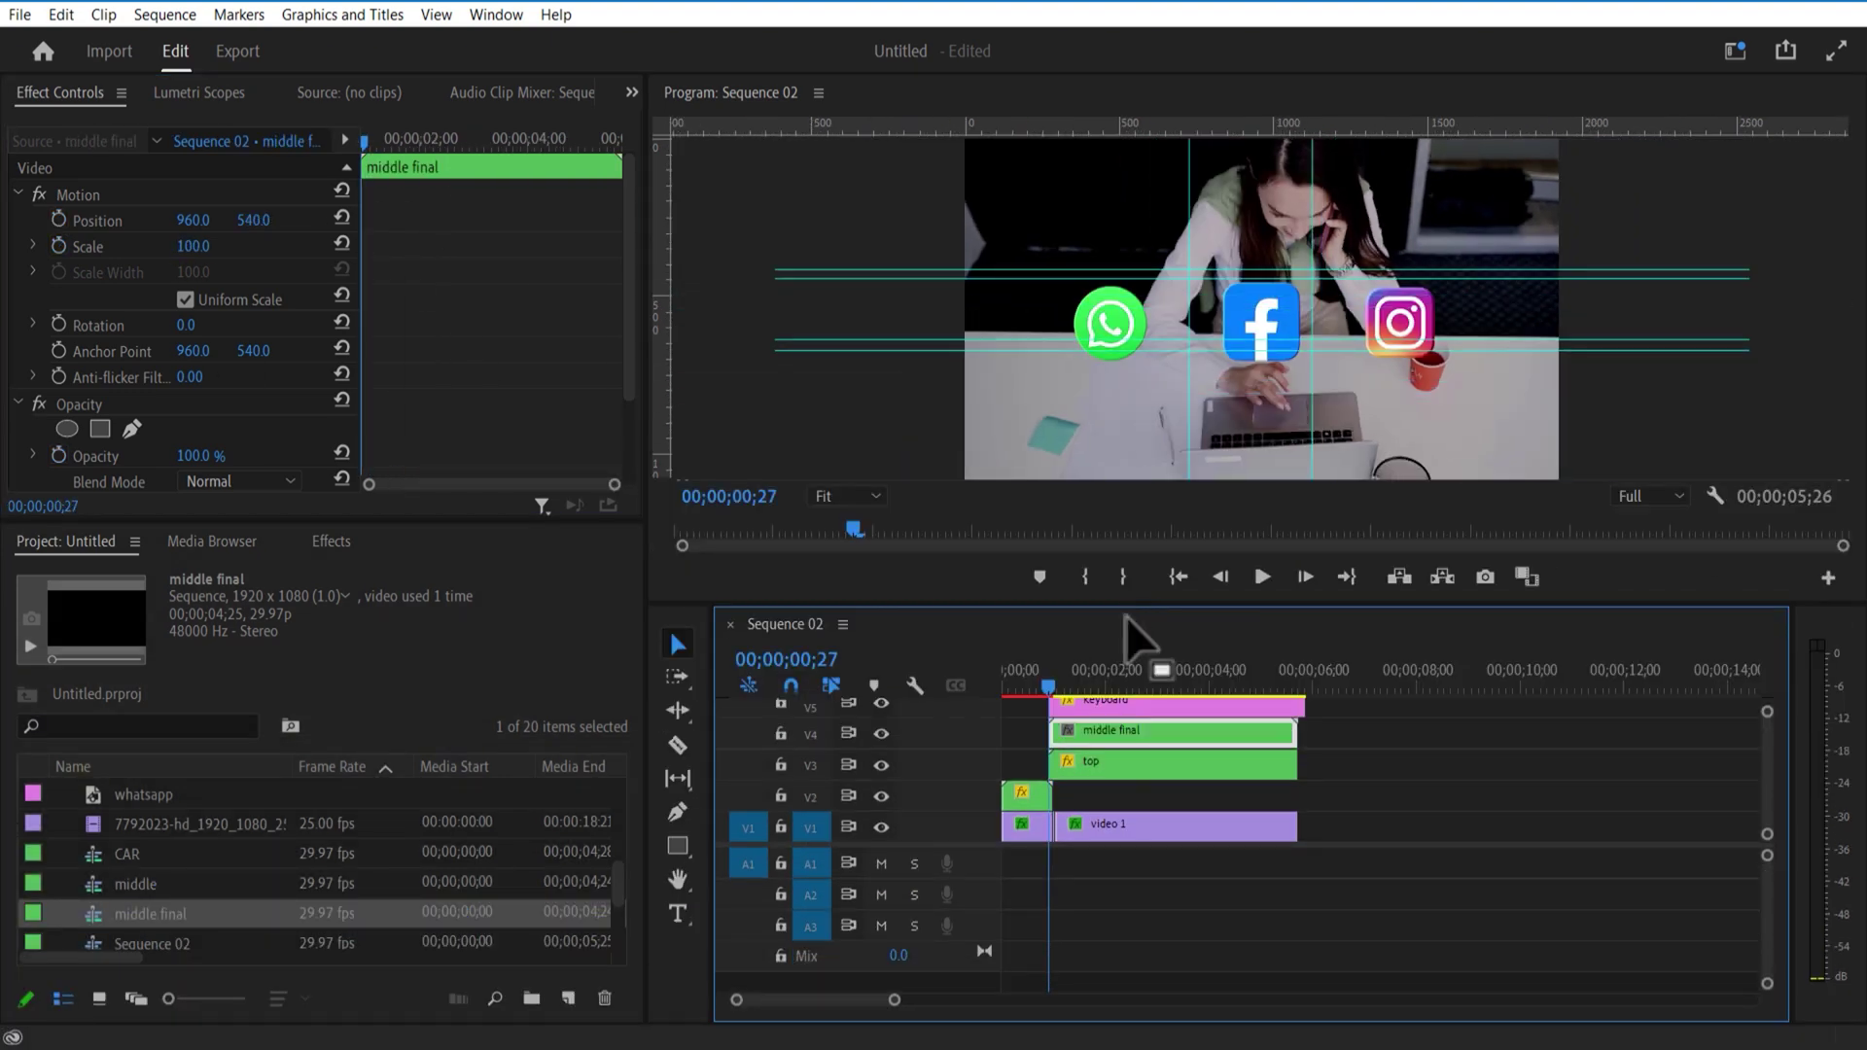
Step: Open the middle final nest, delete the cursor's flicker slices and extend the first Graphic clip to the end of the middle clip
double_click(1101, 732)
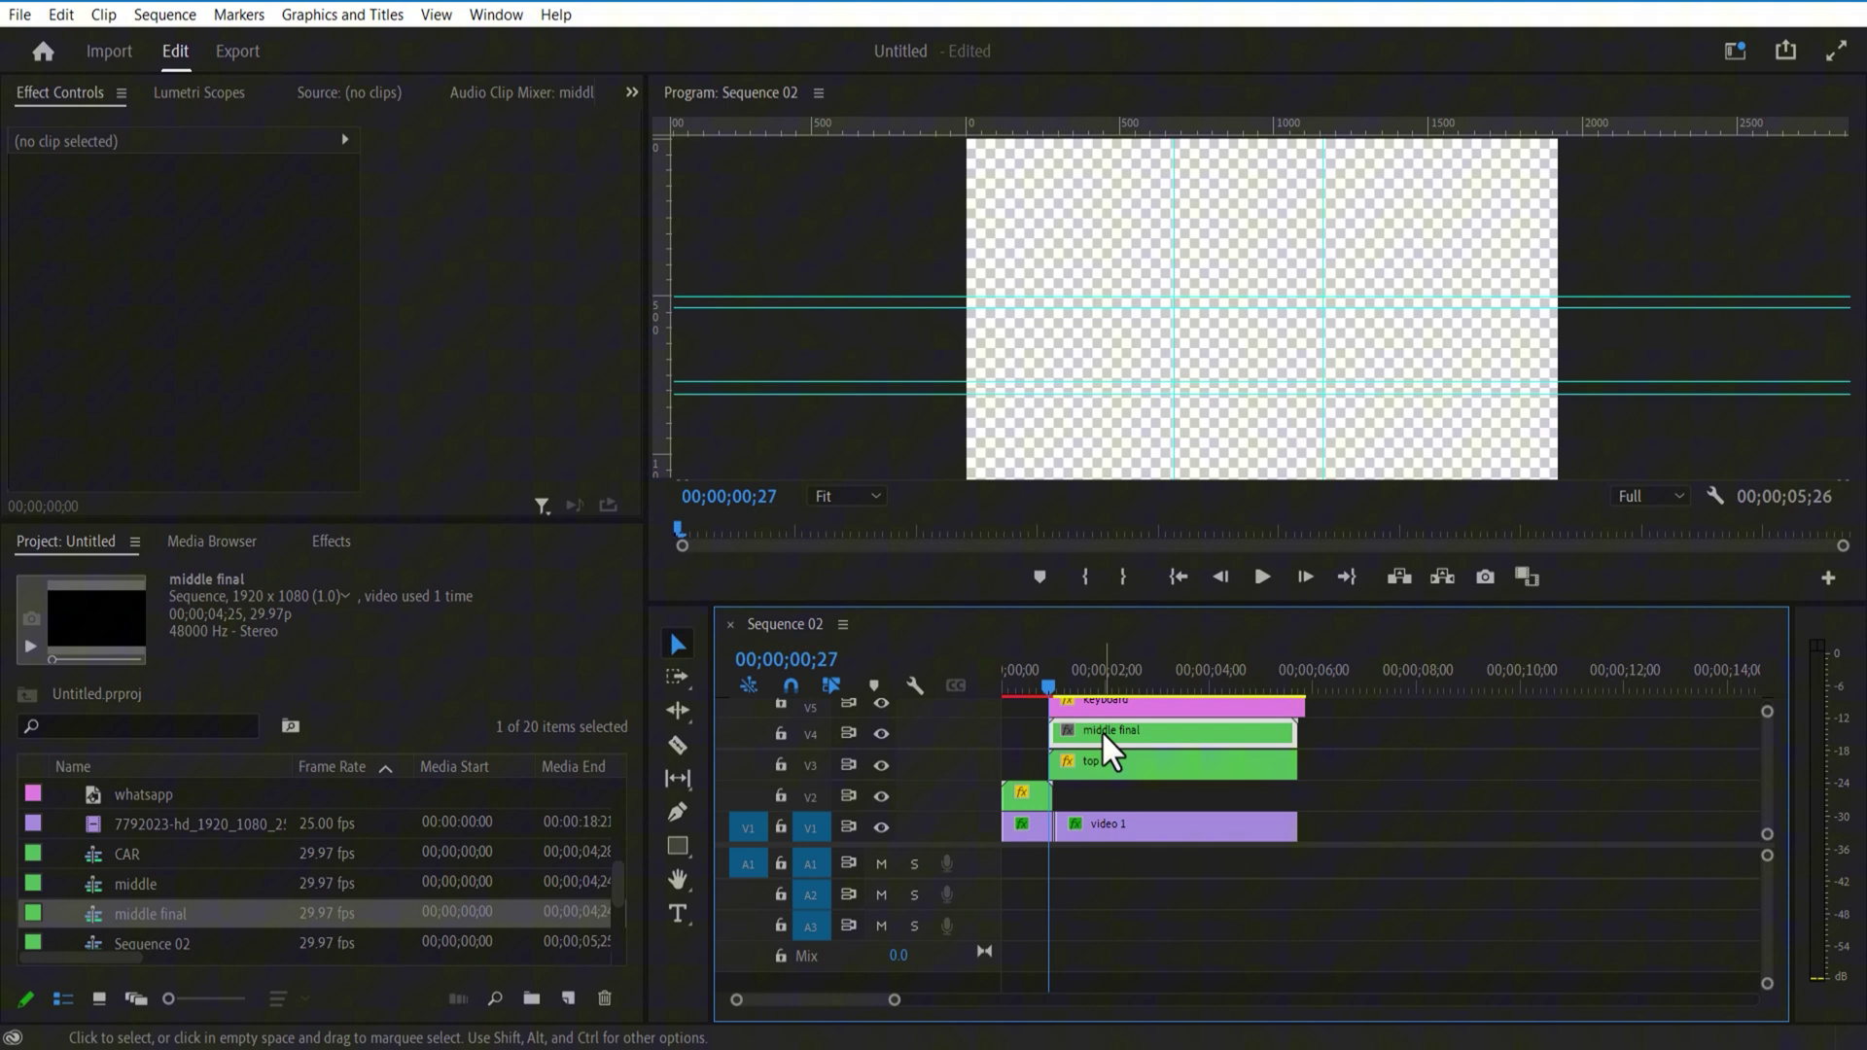
click(1598, 712)
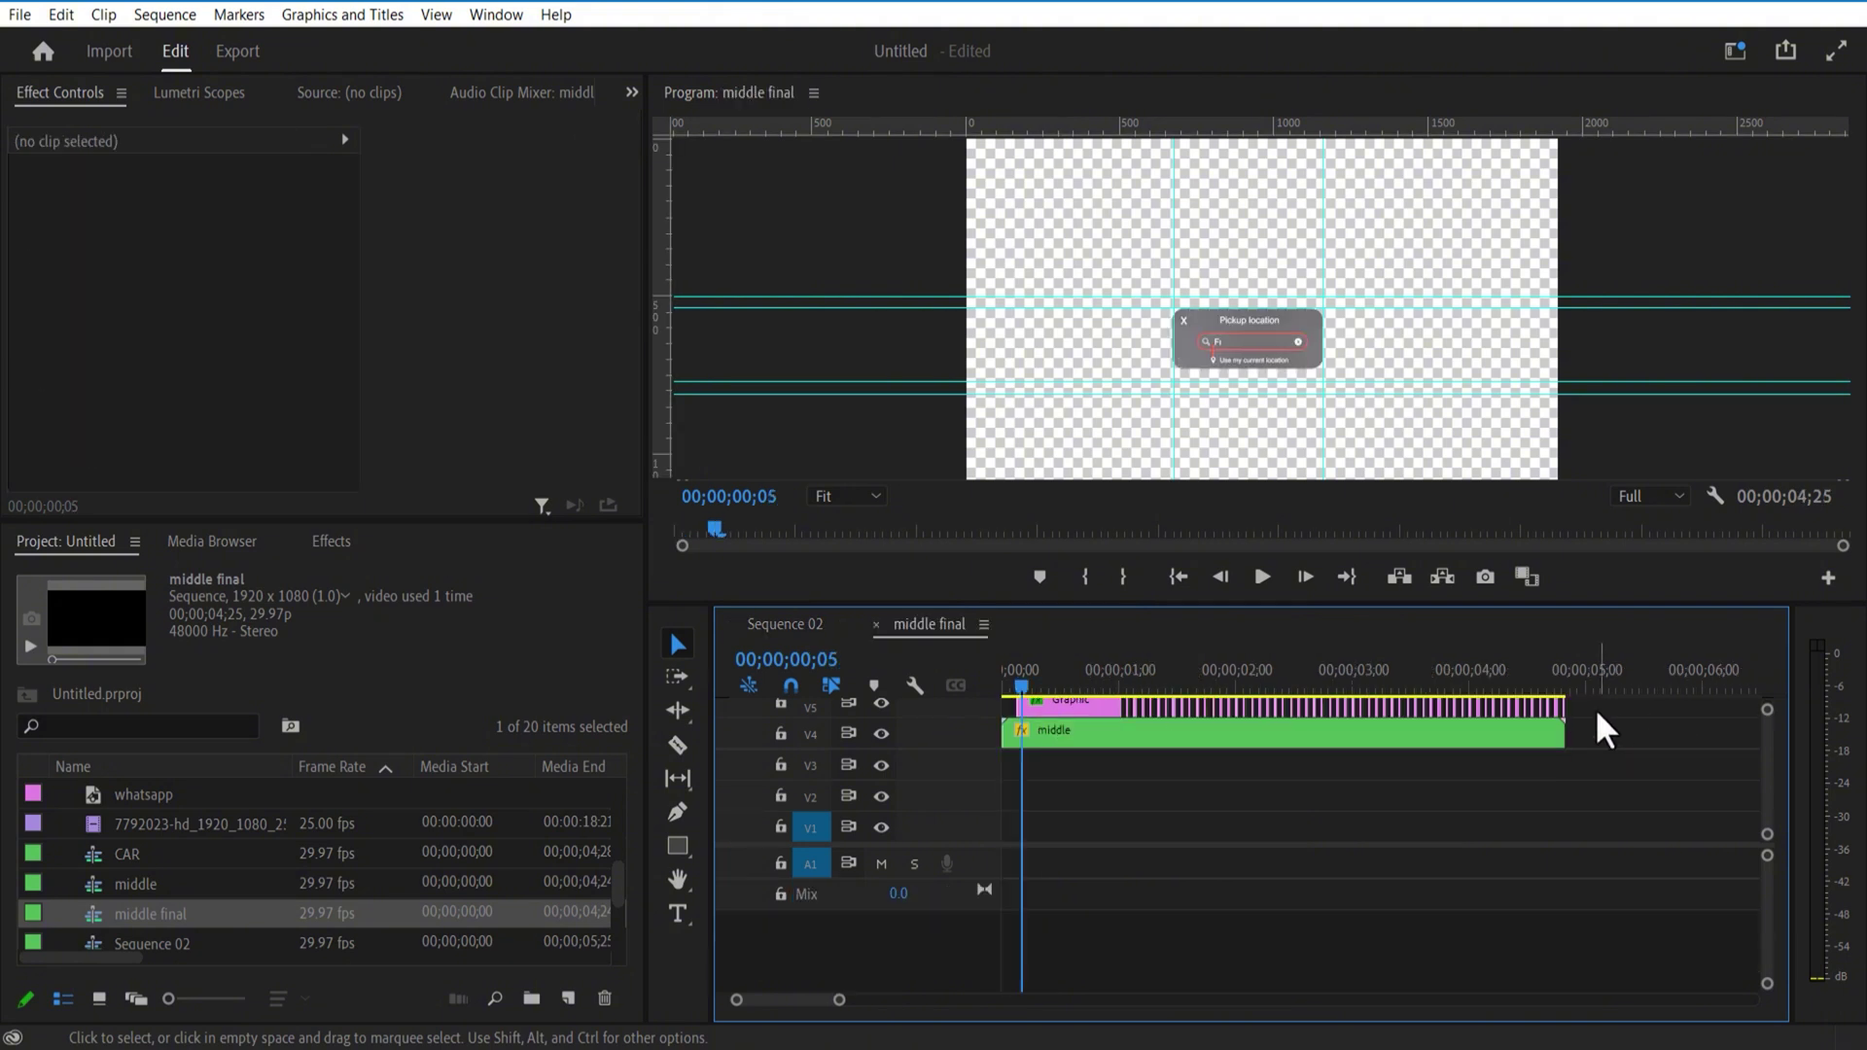
mouse_move(1564, 707)
mouse_down()
mouse_move(1126, 710)
mouse_move(1565, 717)
mouse_up()
drag(1133, 734, 1118, 709)
click(1119, 709)
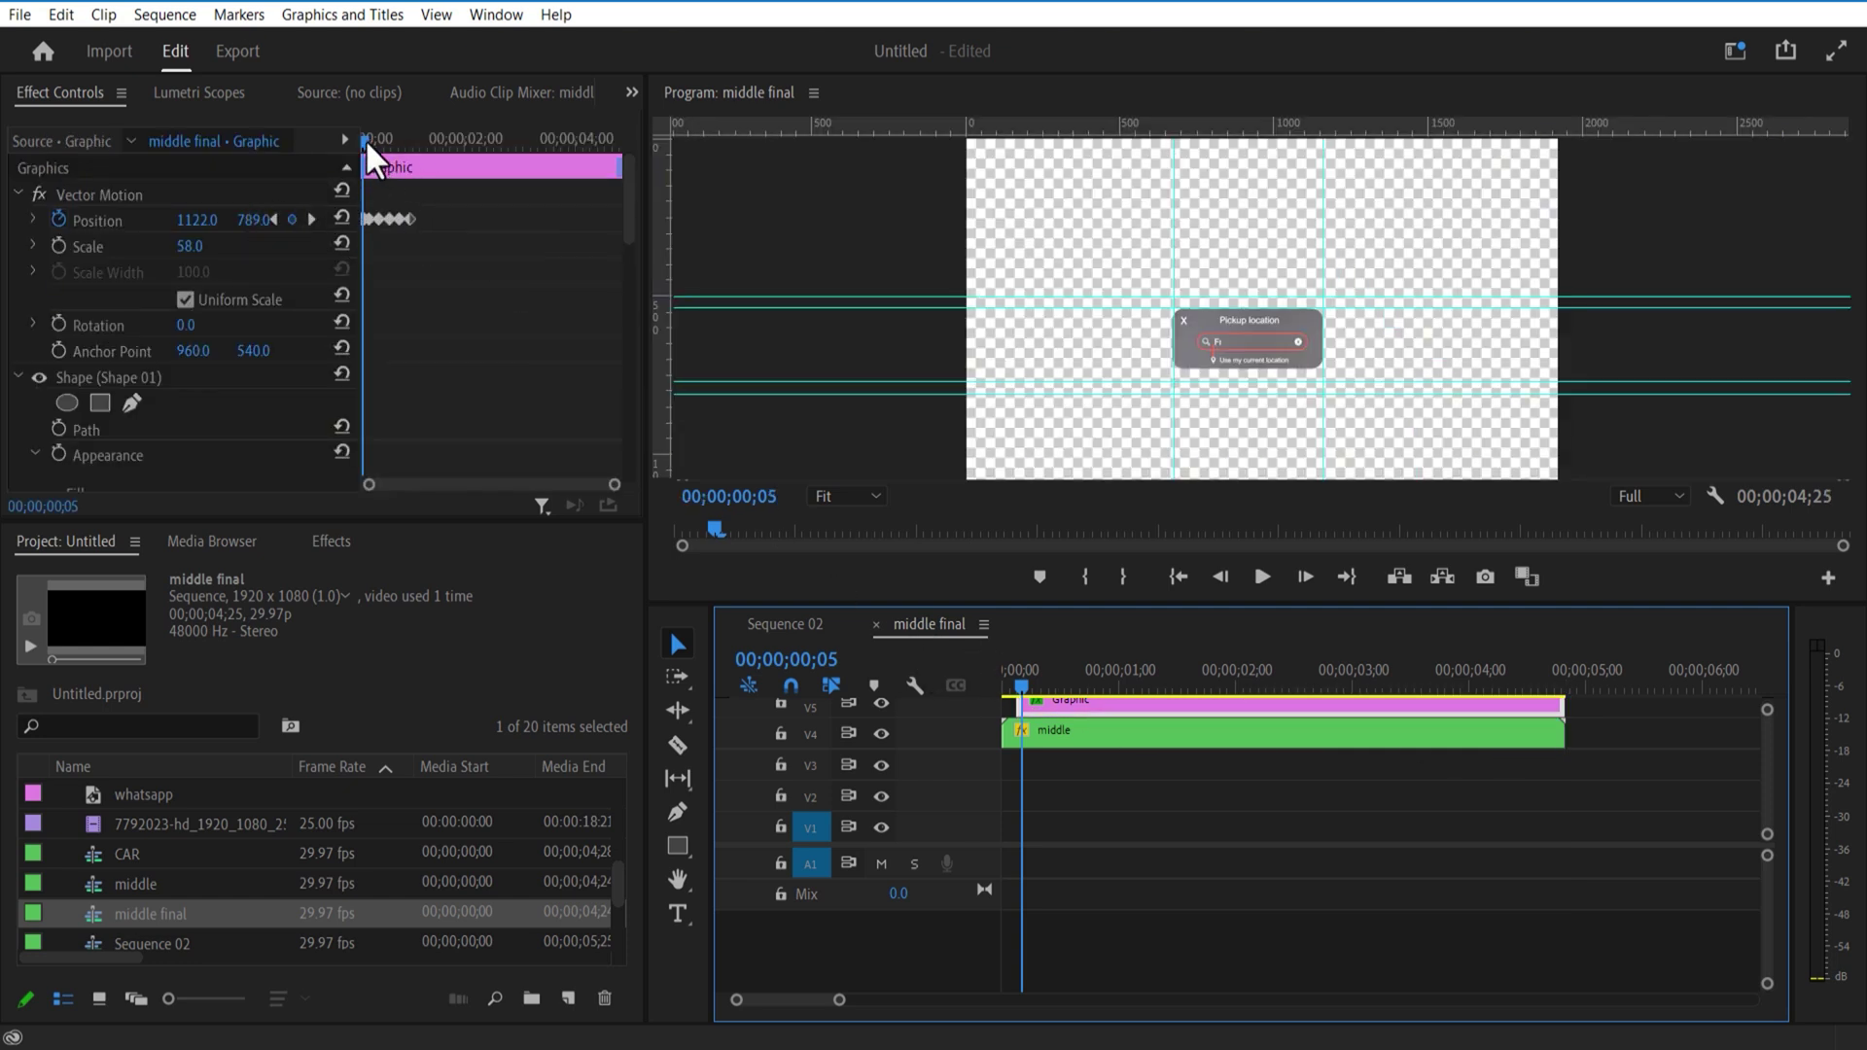
Step: Set the cursor graphic's Scale to 50 and readjust its Position keyframes along the typed text, with 1106, 747 at 00;00;00;05
drag(366, 143, 356, 142)
drag(614, 485, 516, 486)
drag(362, 141, 377, 142)
click(262, 220)
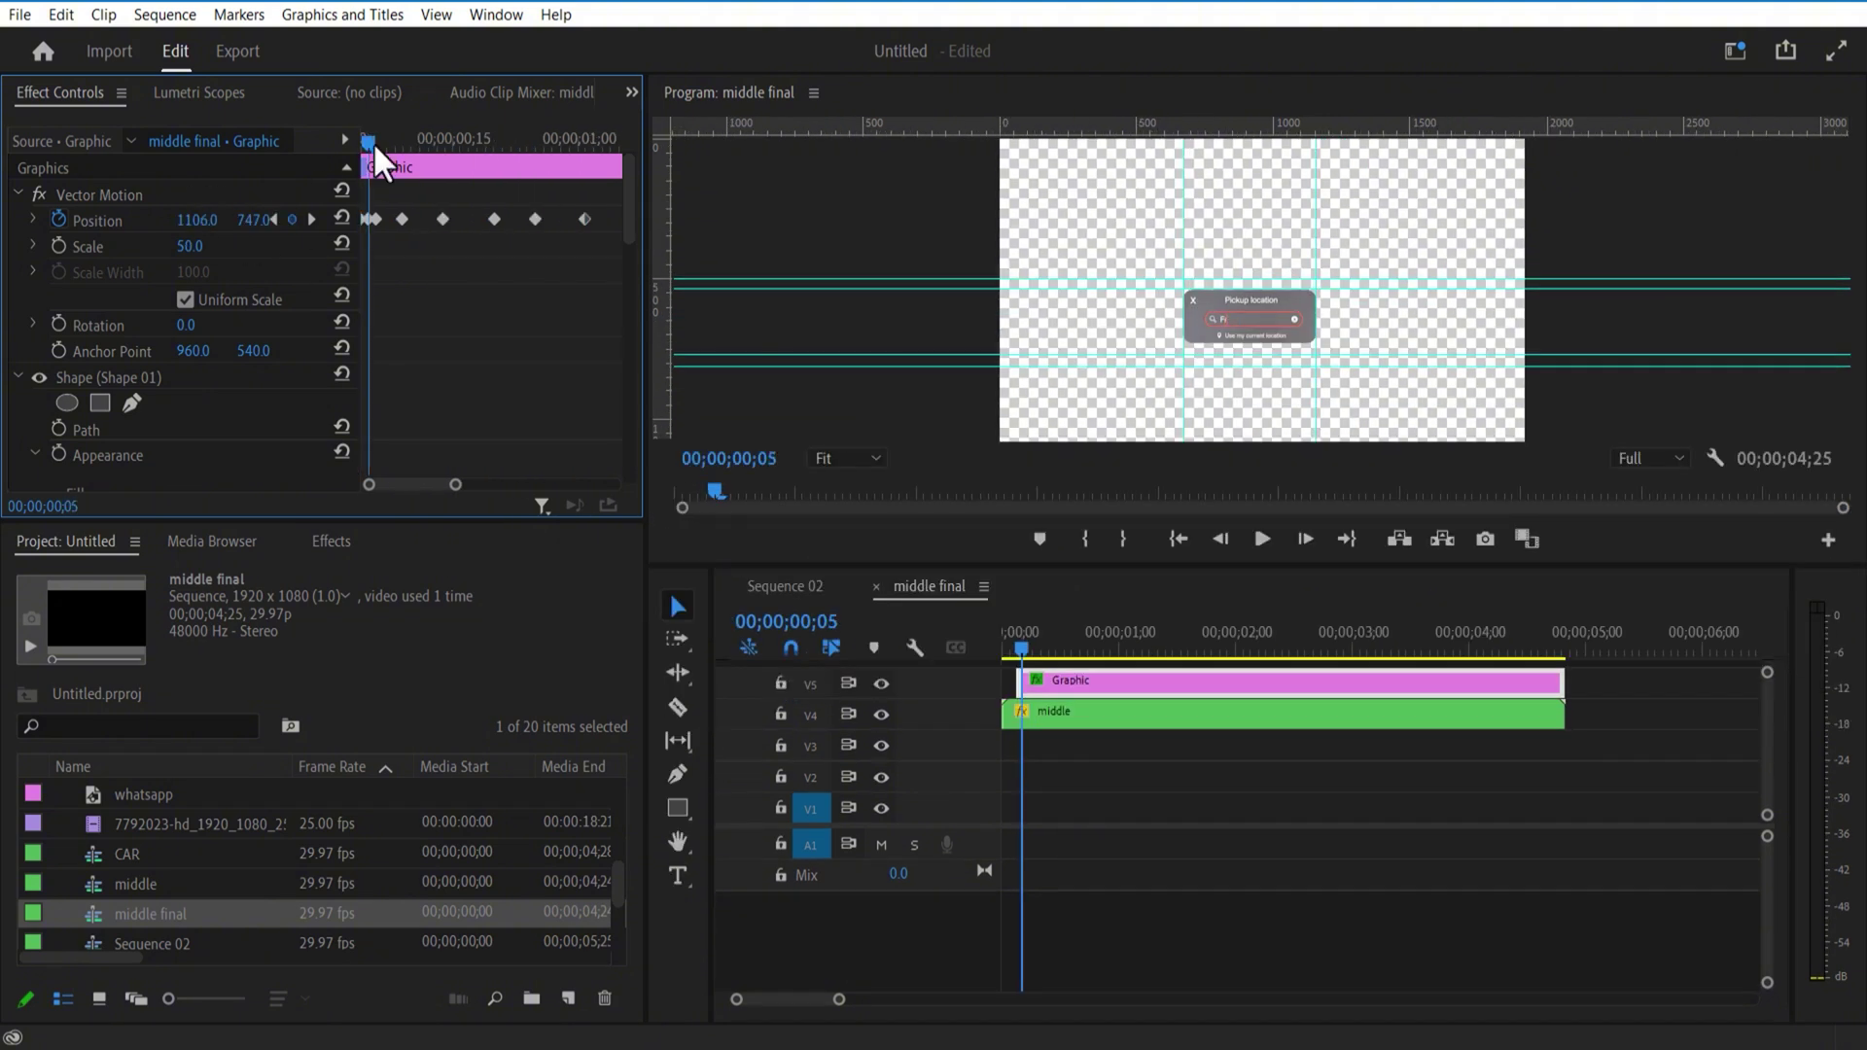
drag(370, 143, 584, 143)
Step: Recut the cursor graphic into short slices with gaps for the flicker, and return to Sequence 02
click(1589, 690)
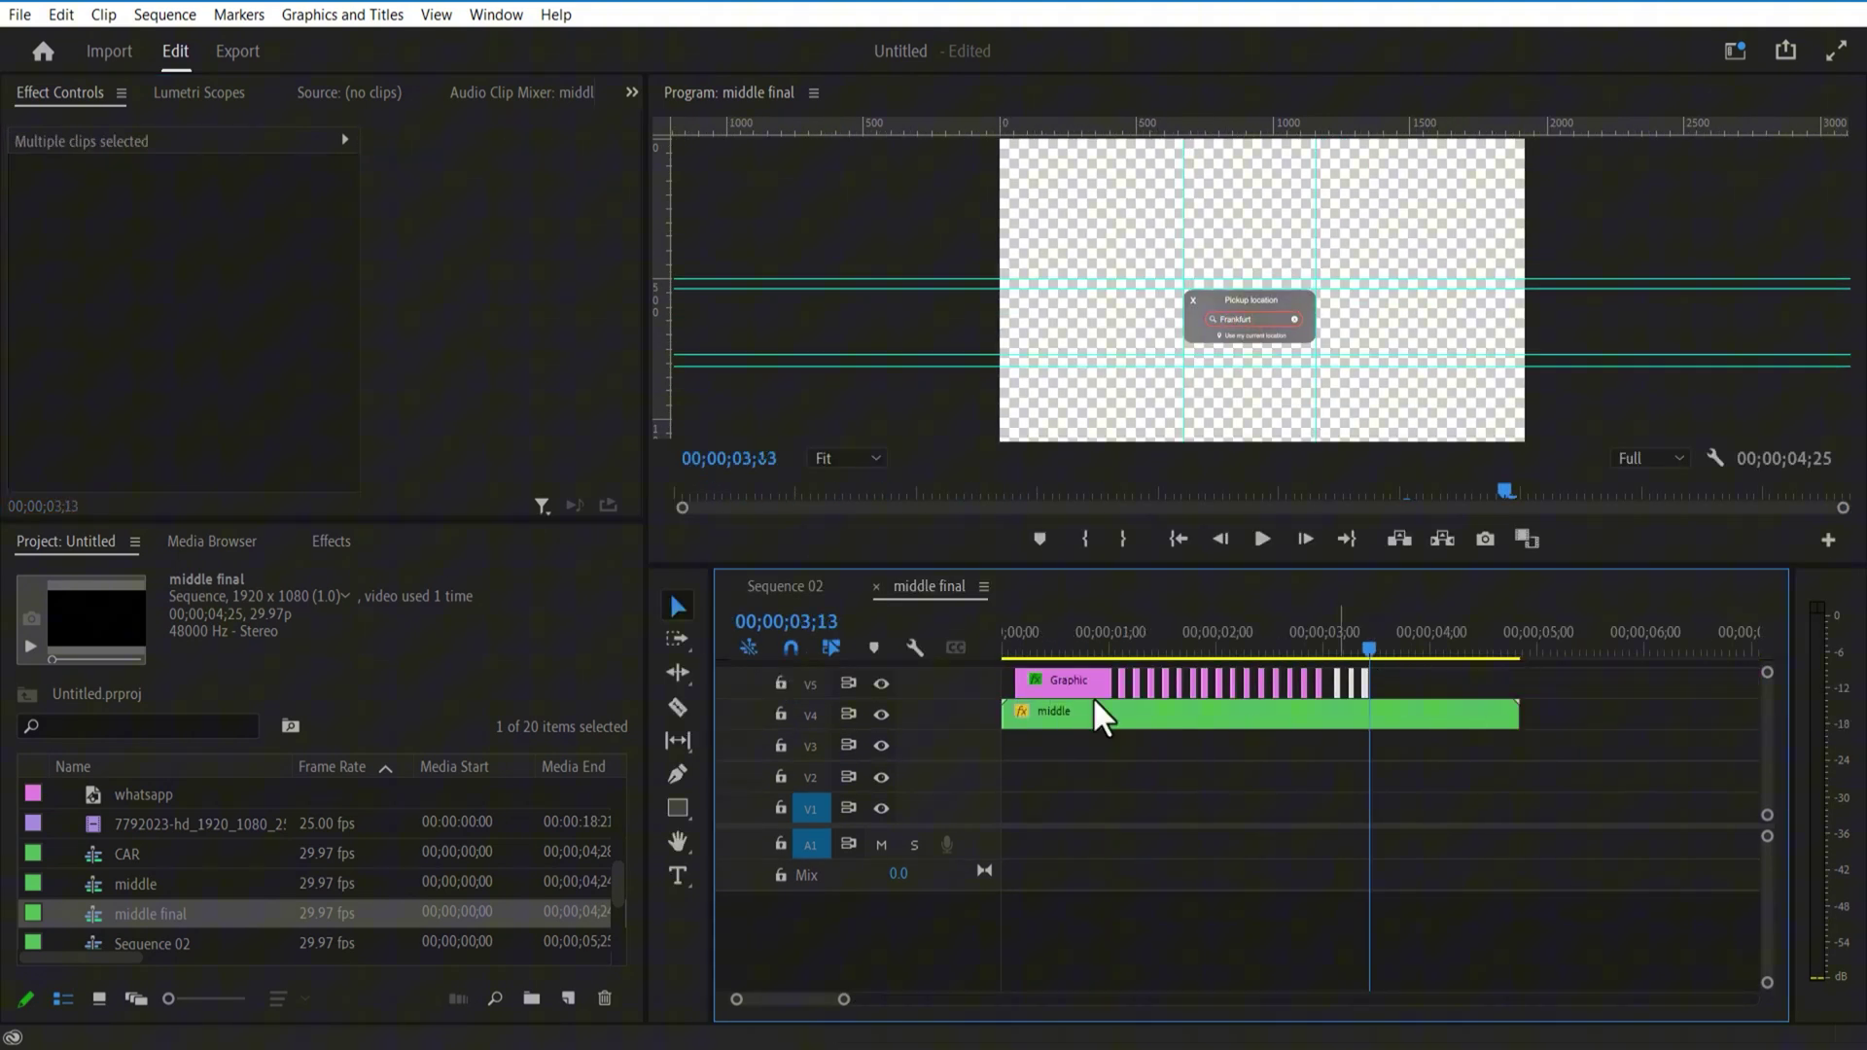
click(677, 708)
click(791, 593)
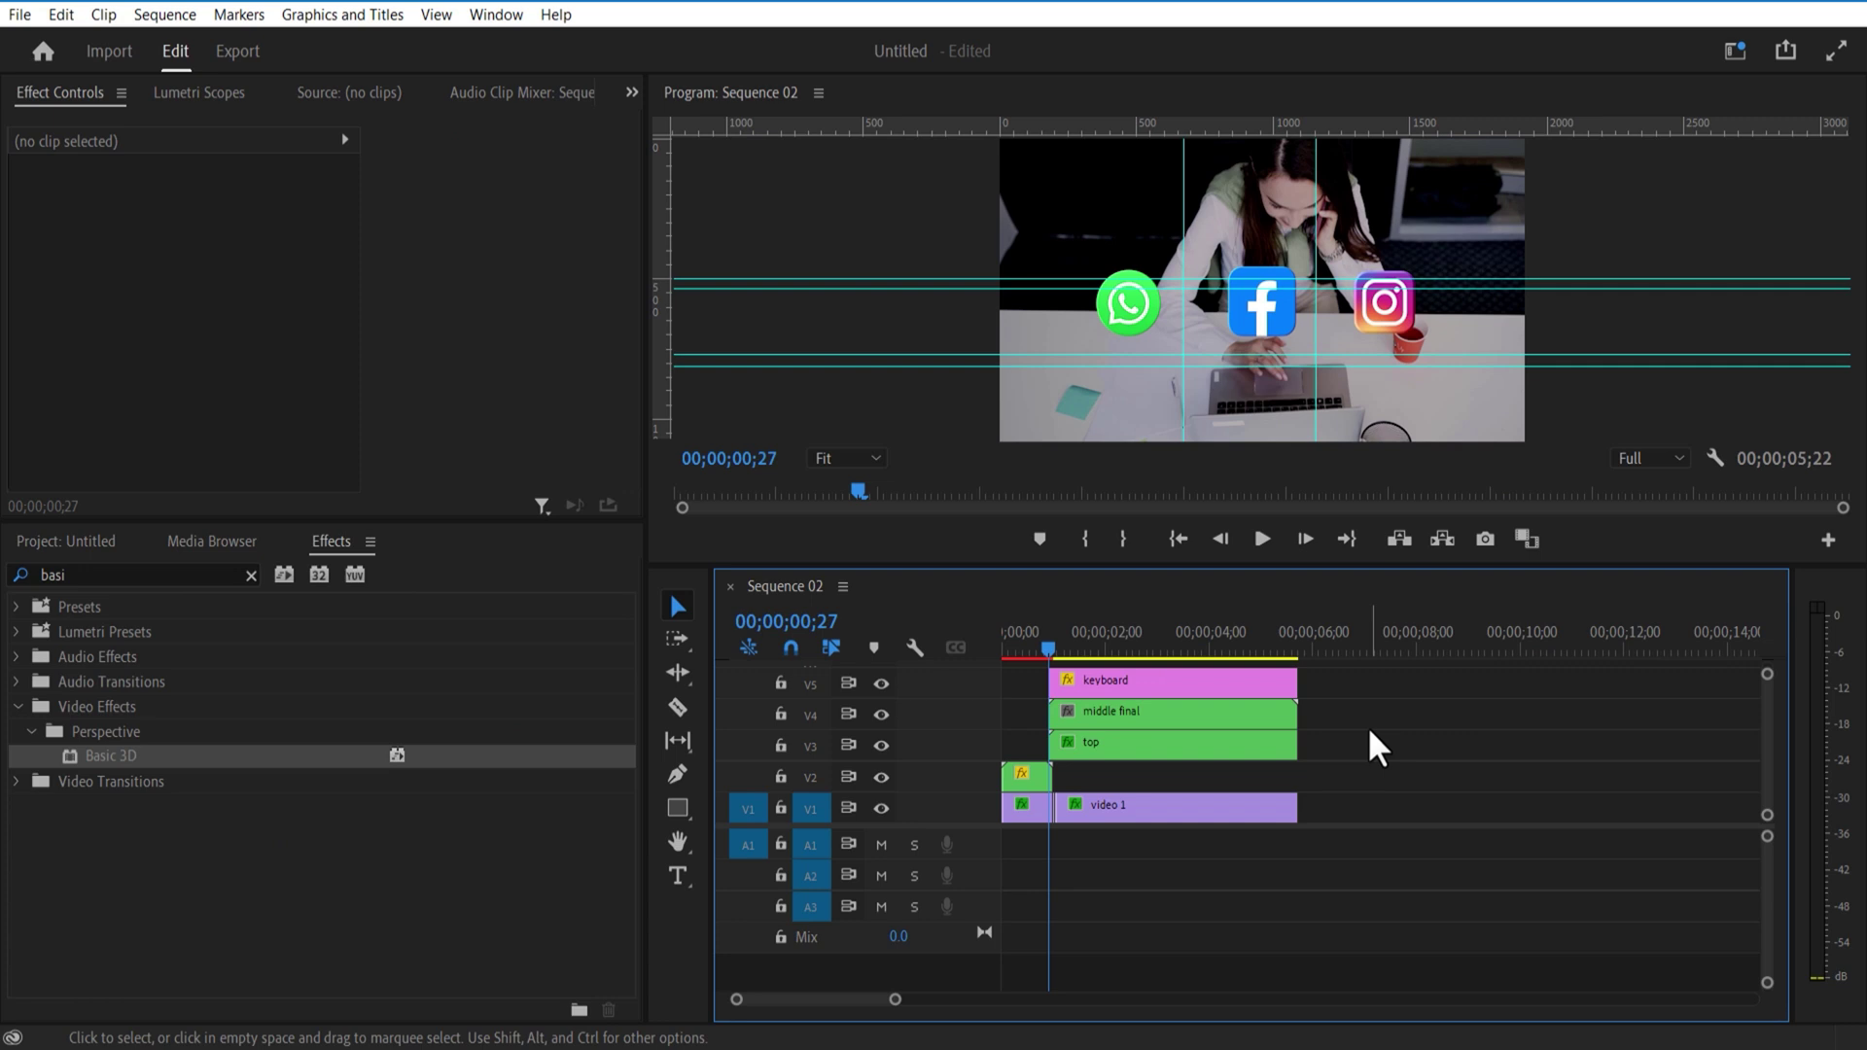
Step: Nest the keyboard, middle final and top clips together as 2nd scene
drag(1335, 742, 1165, 685)
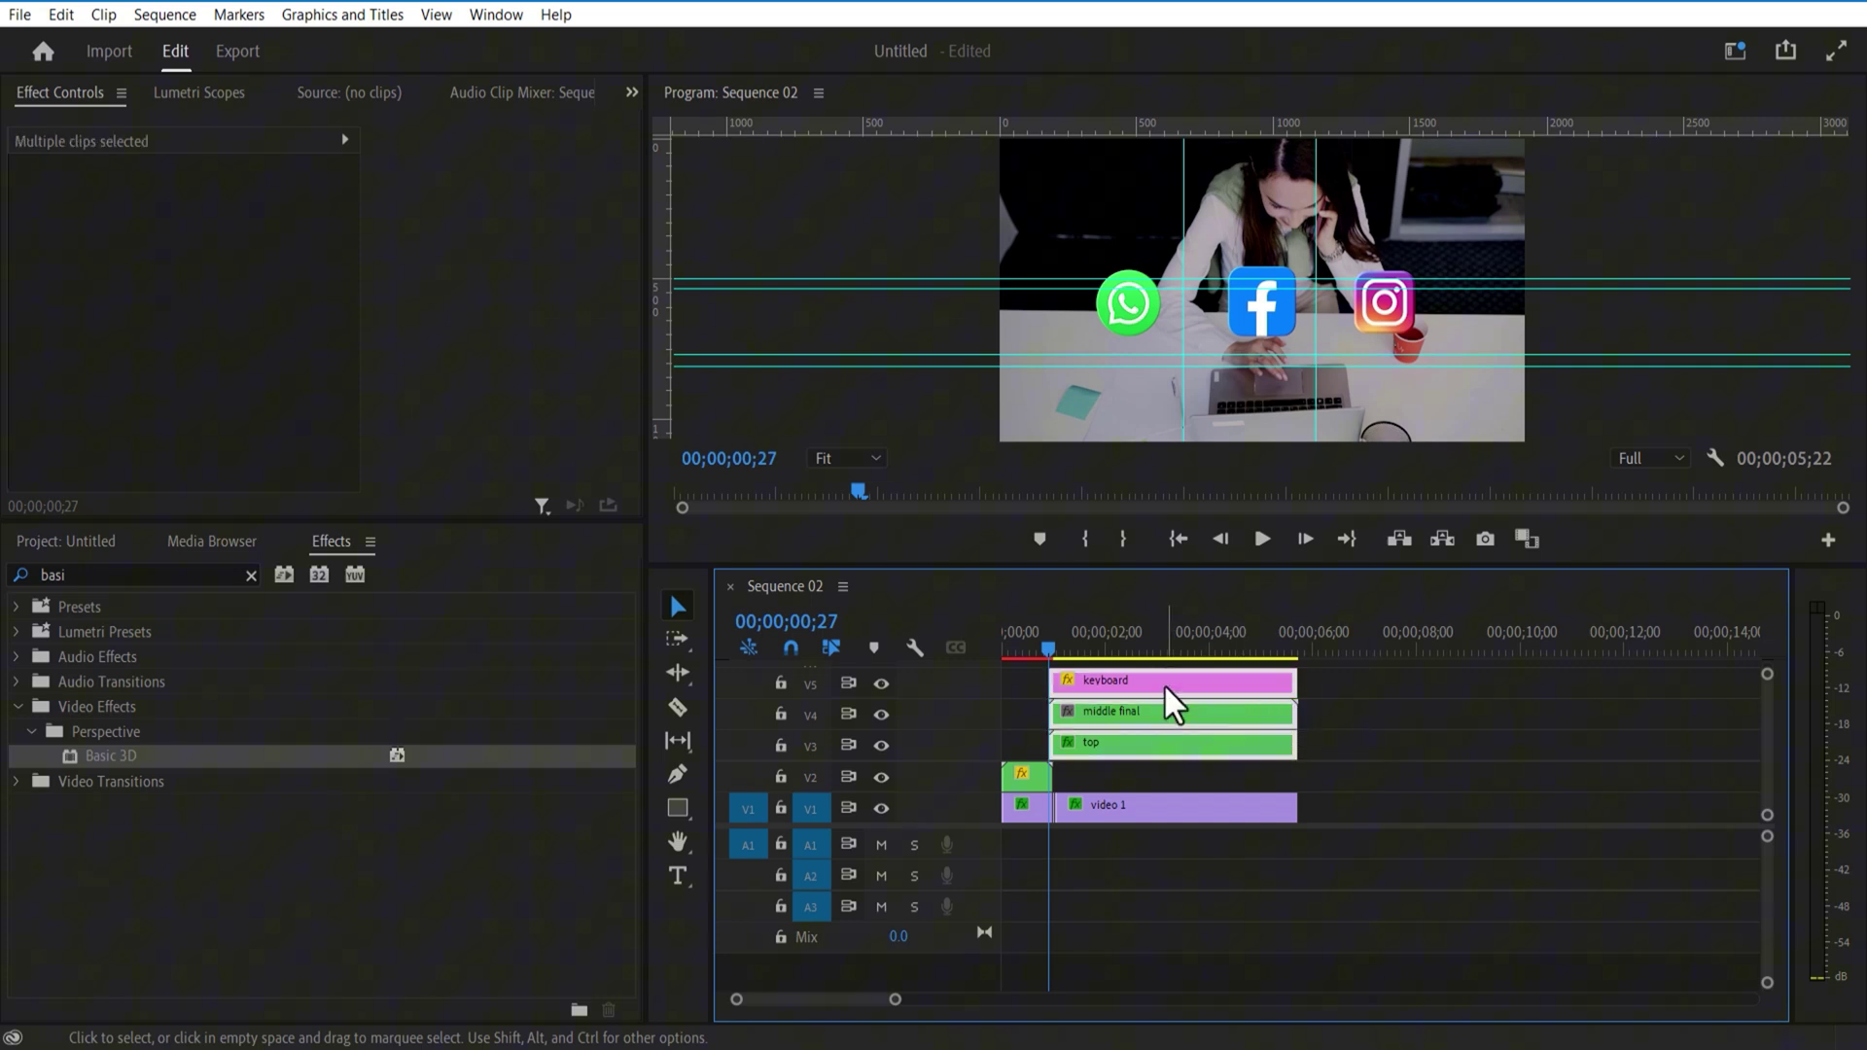
right_click(1165, 686)
click(1170, 673)
text(2nd scene)
click(875, 548)
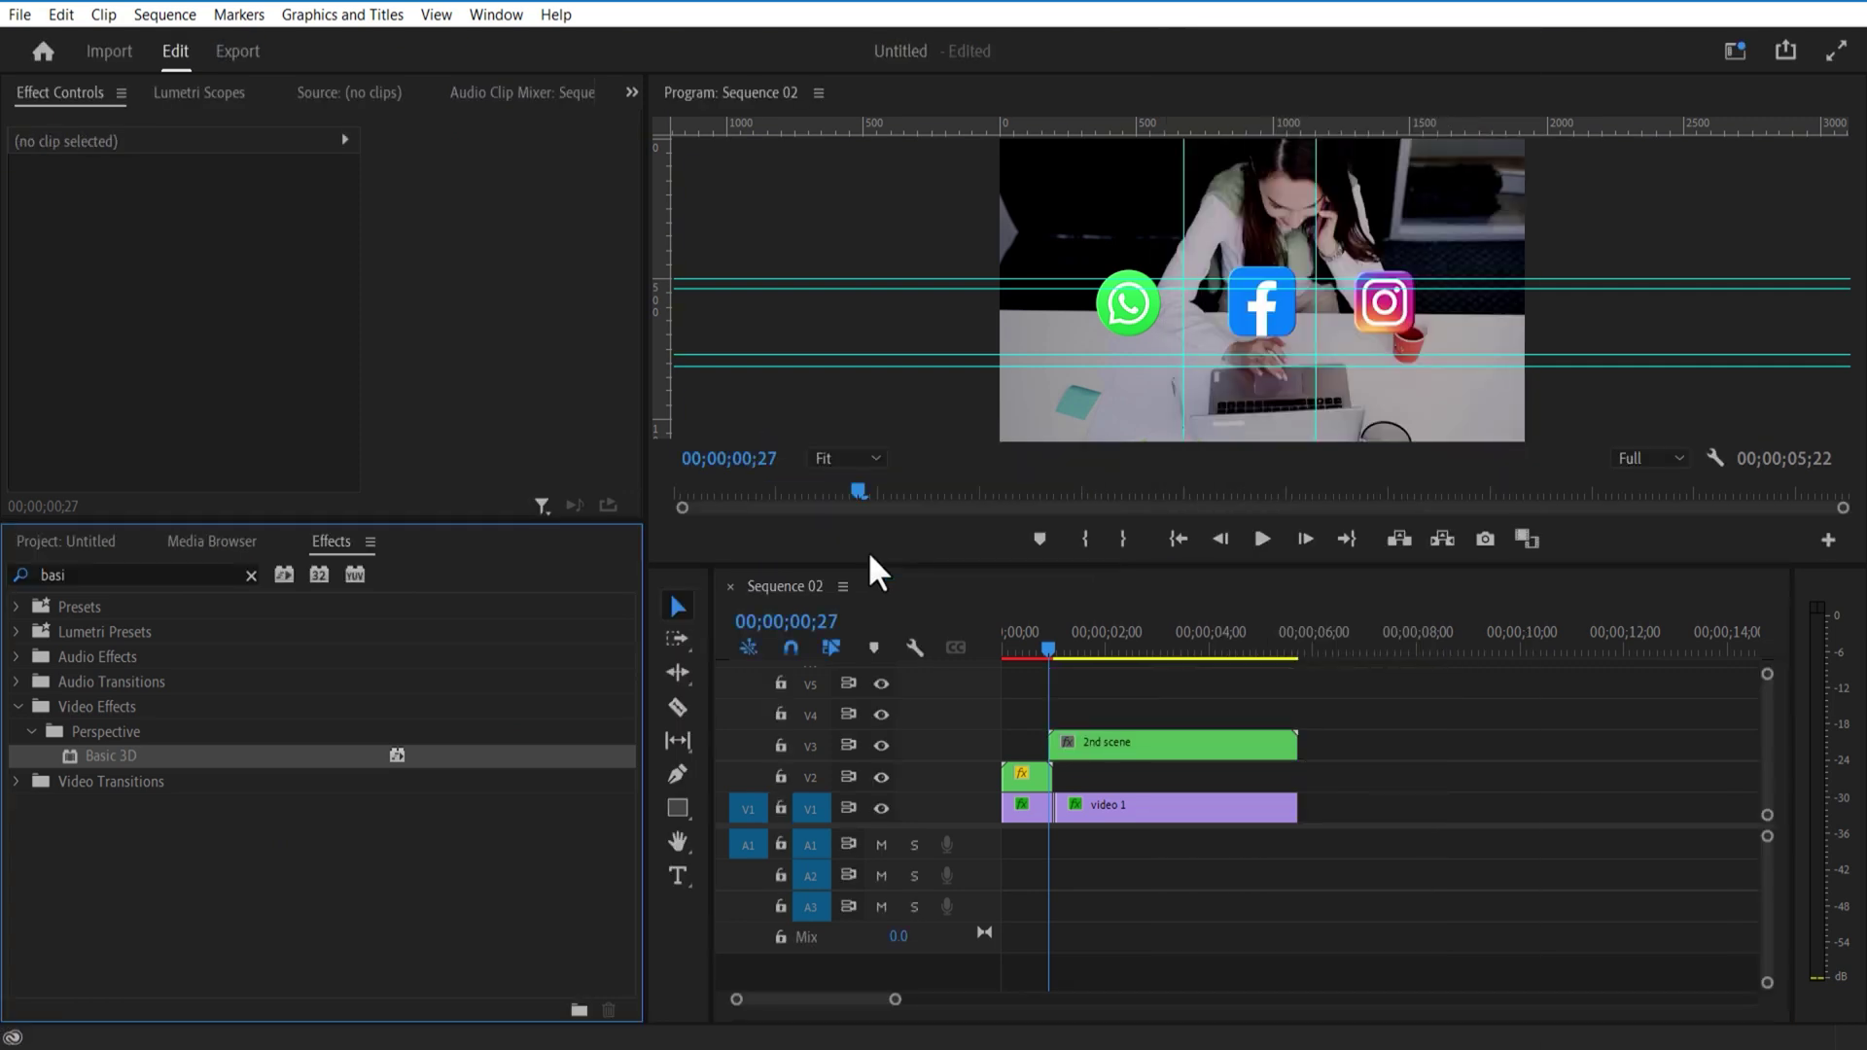
Step: Apply the Basic 3D effect to the 2nd scene clip and show its settings
click(1123, 739)
drag(126, 756, 1115, 744)
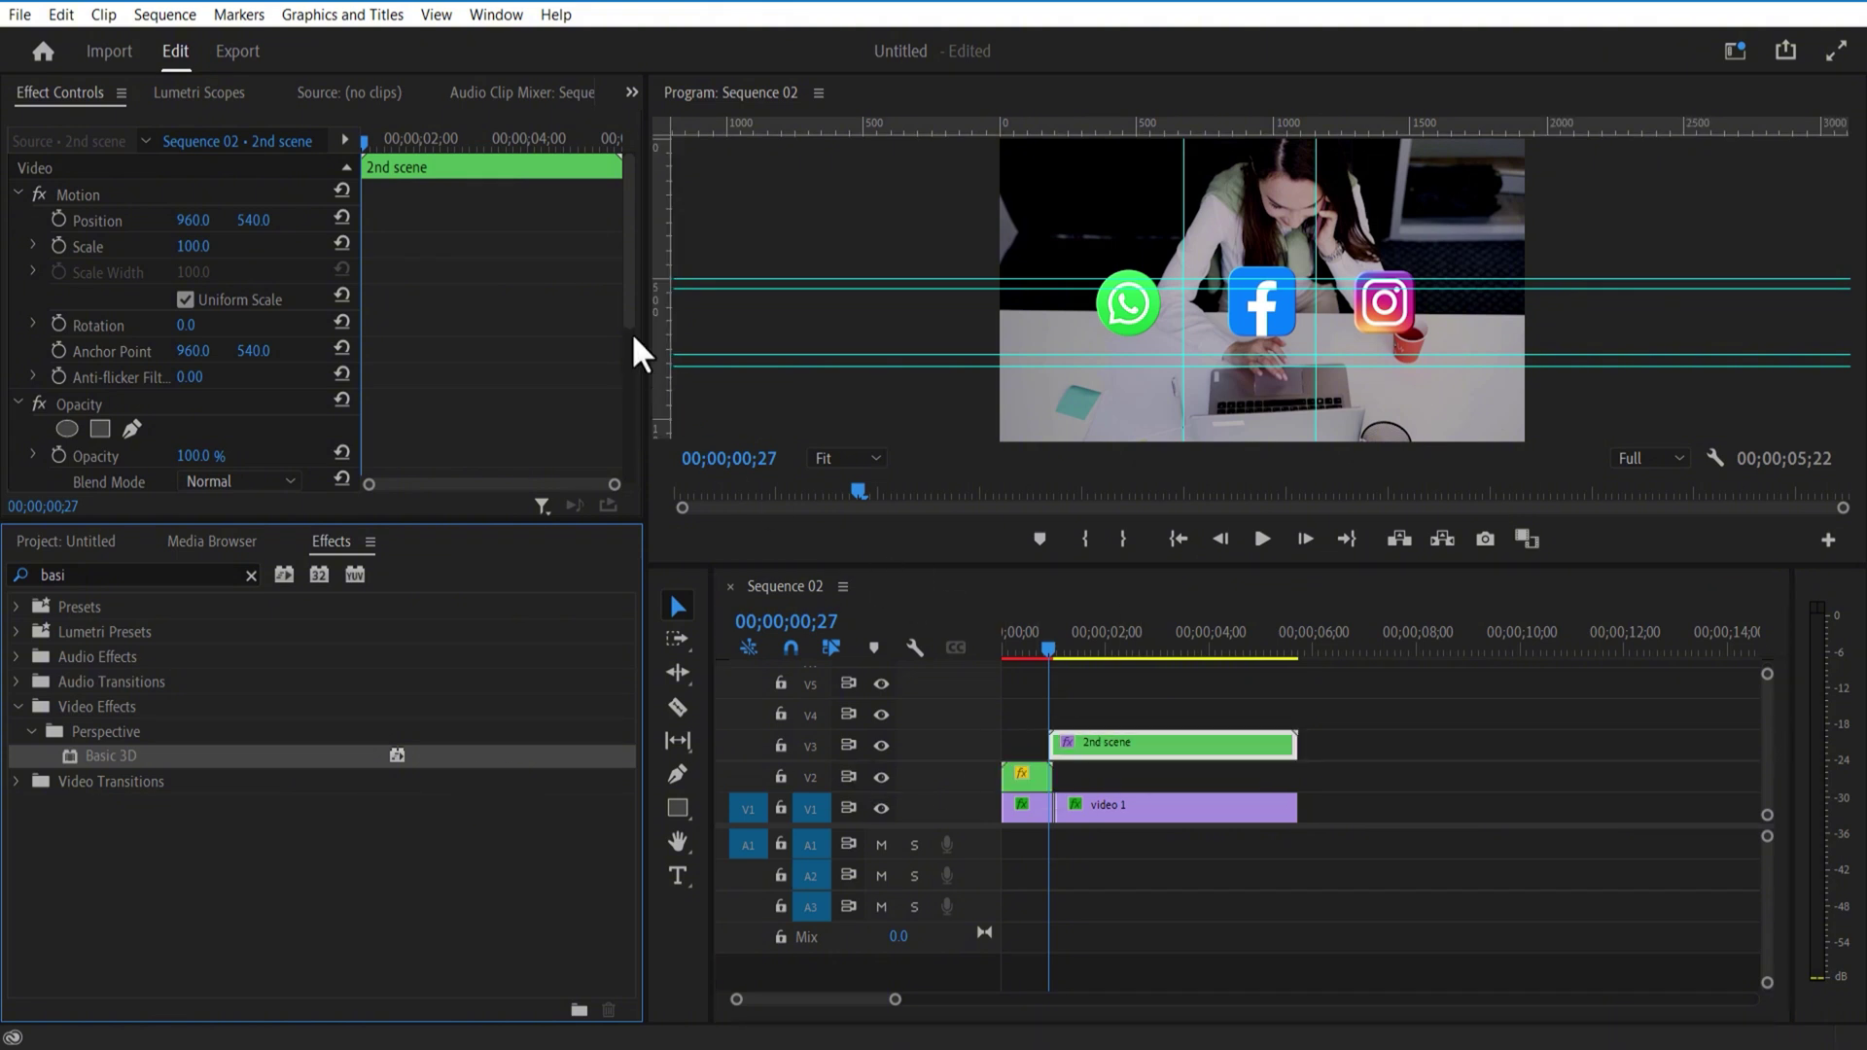
drag(633, 320, 632, 477)
Step: Keyframe the 2nd scene's Basic 3D from 0° at 00;00;00;27 to Swivel 7.0° and Tilt -9.9° at 00;00;04;02
click(1062, 644)
click(375, 146)
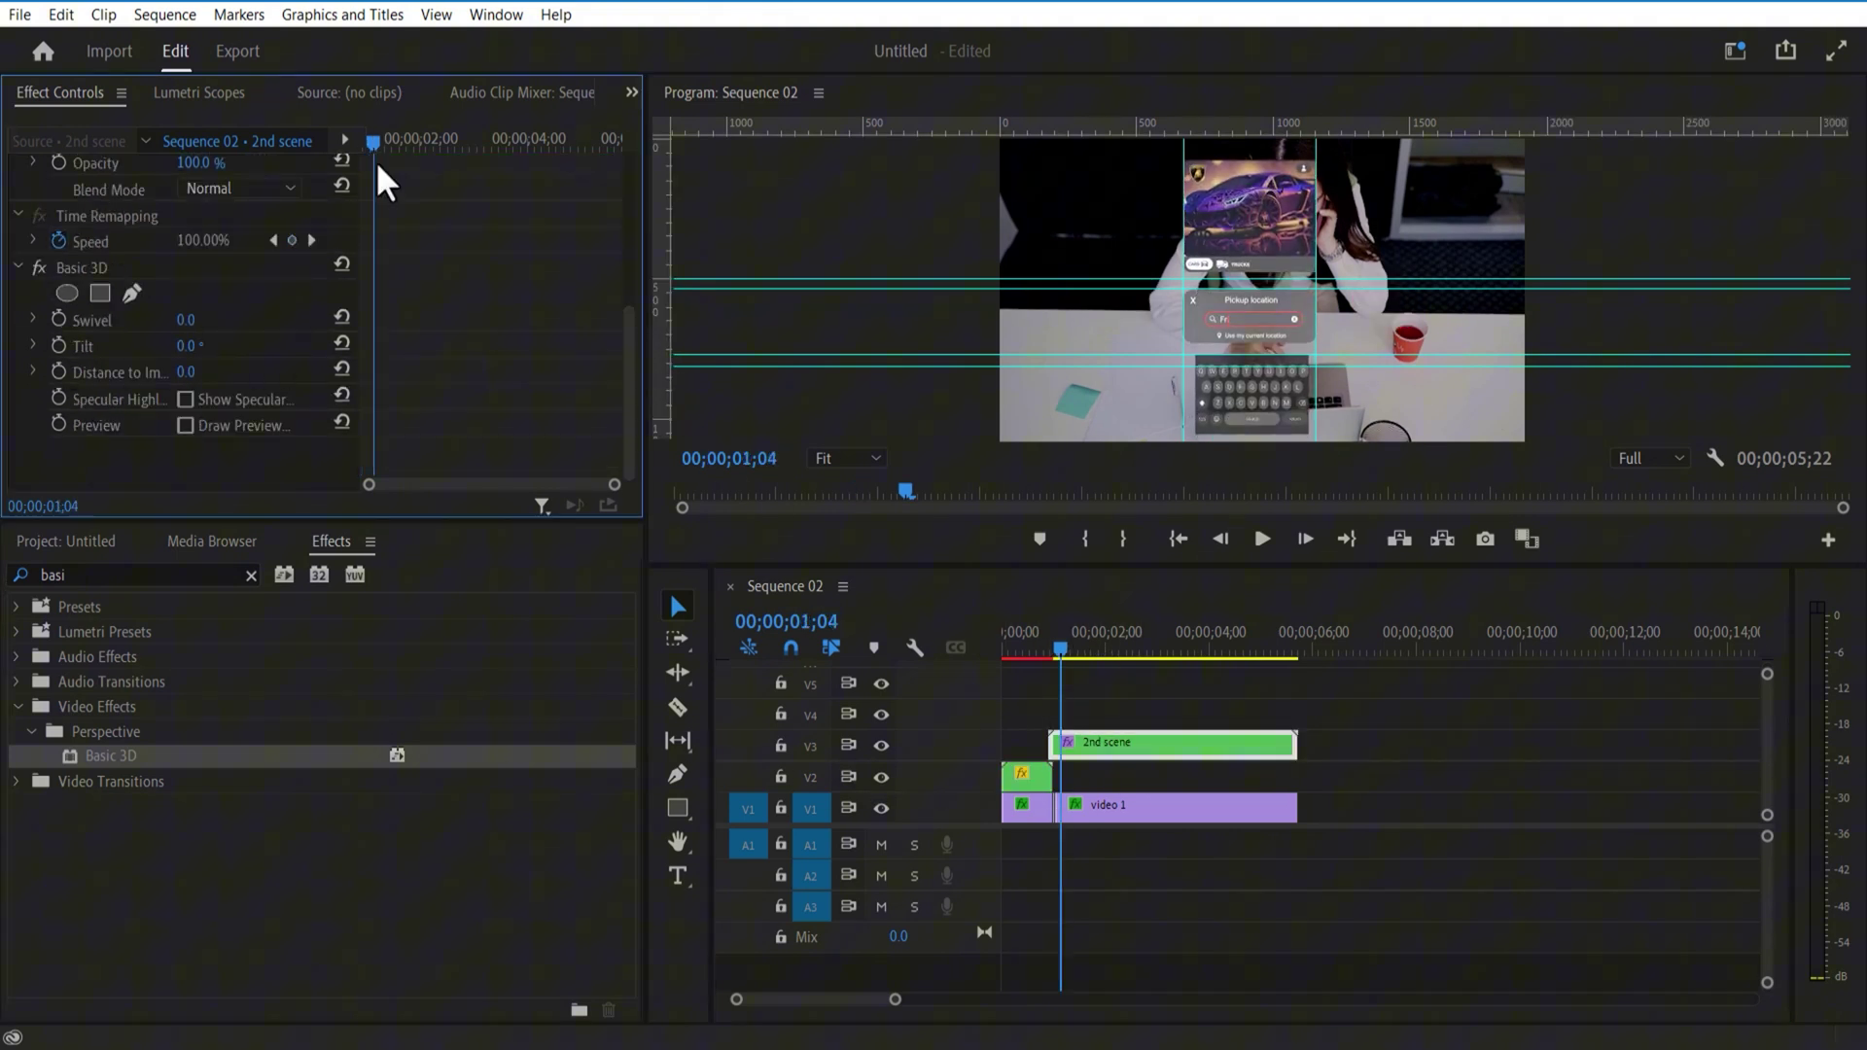
drag(379, 164, 358, 164)
drag(894, 999, 790, 999)
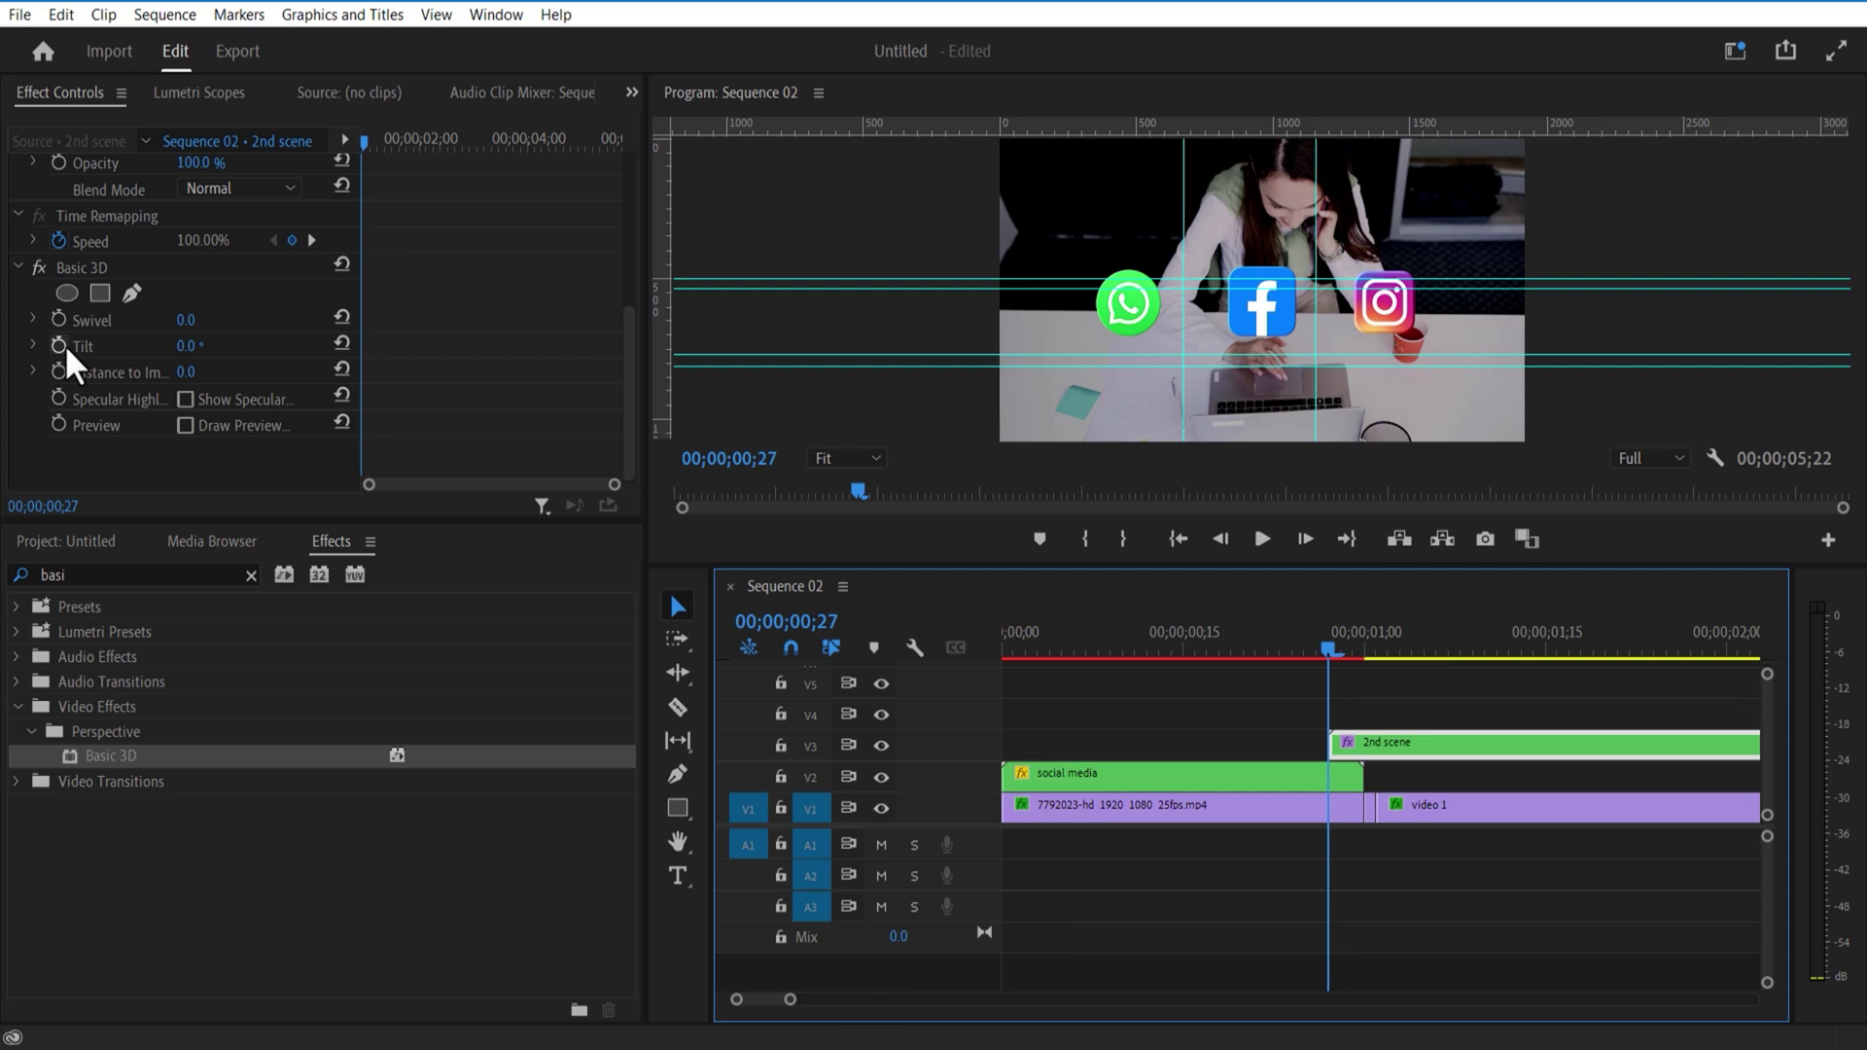
click(59, 346)
drag(370, 148, 463, 143)
drag(224, 335, 182, 335)
click(403, 146)
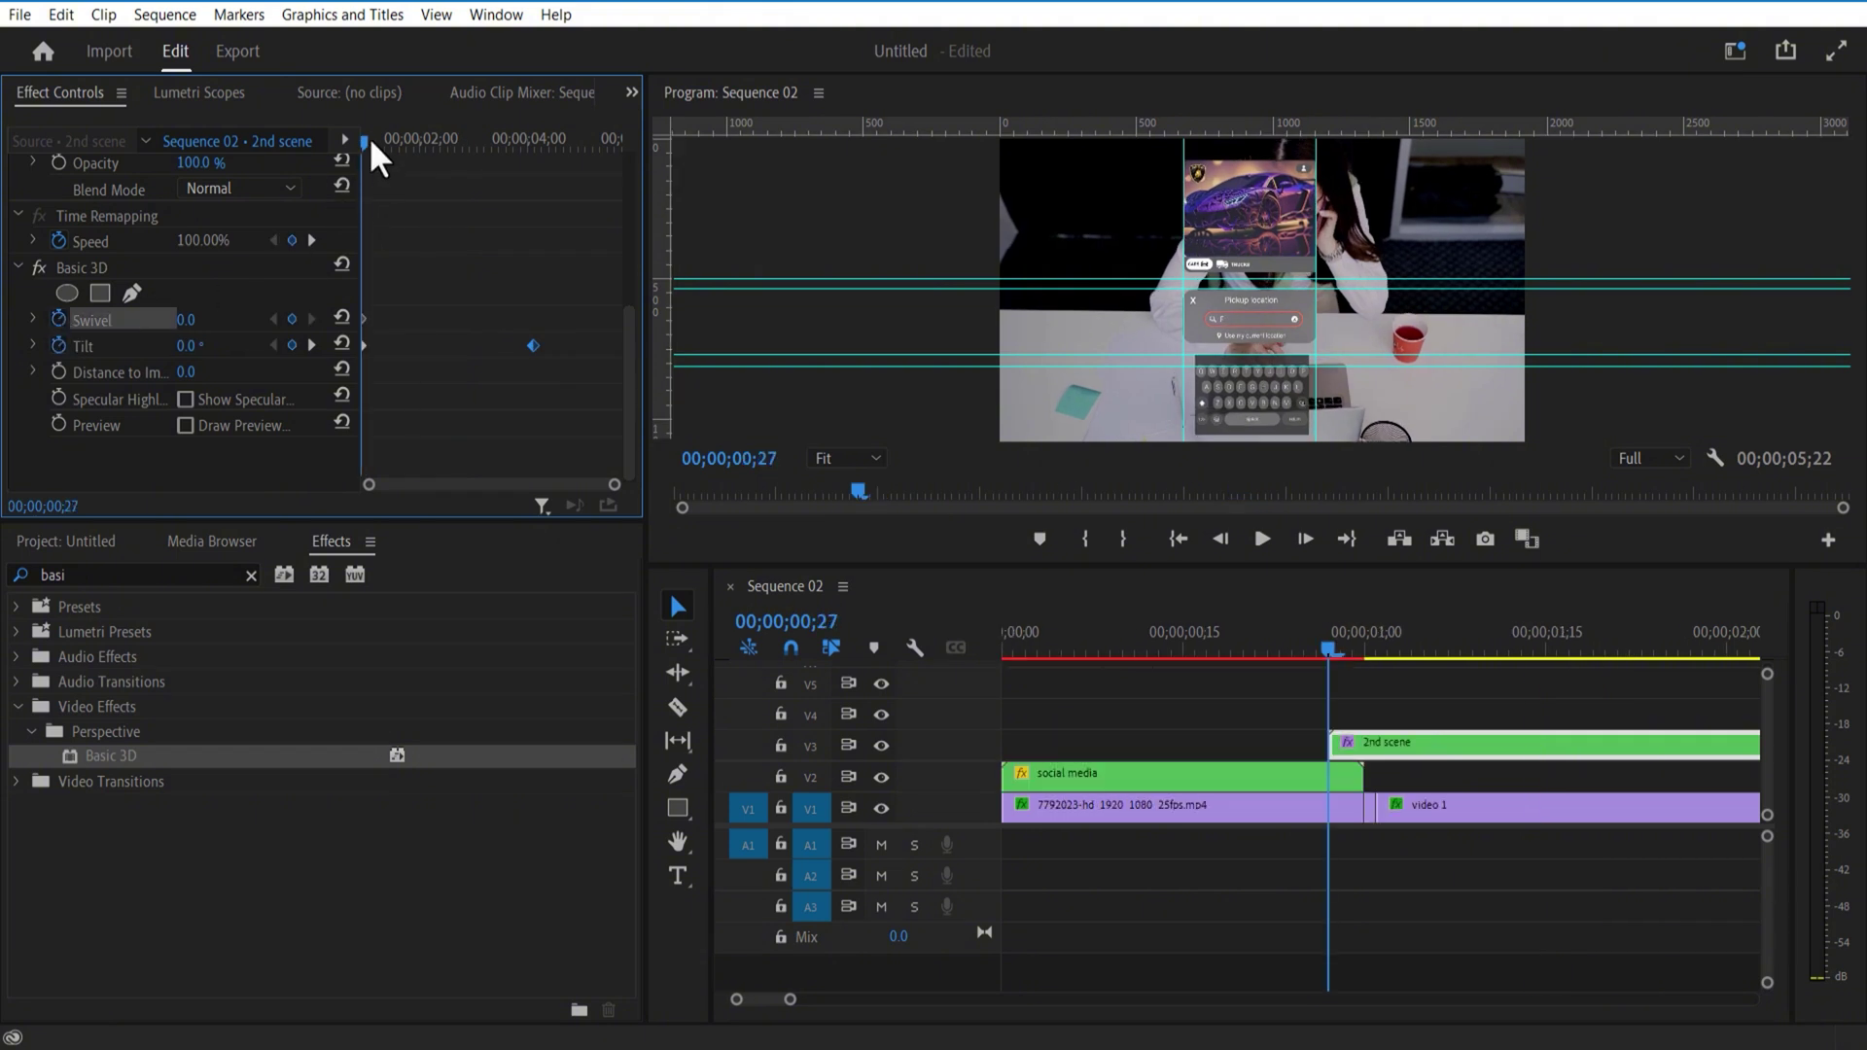
drag(370, 144, 531, 146)
drag(192, 320, 186, 320)
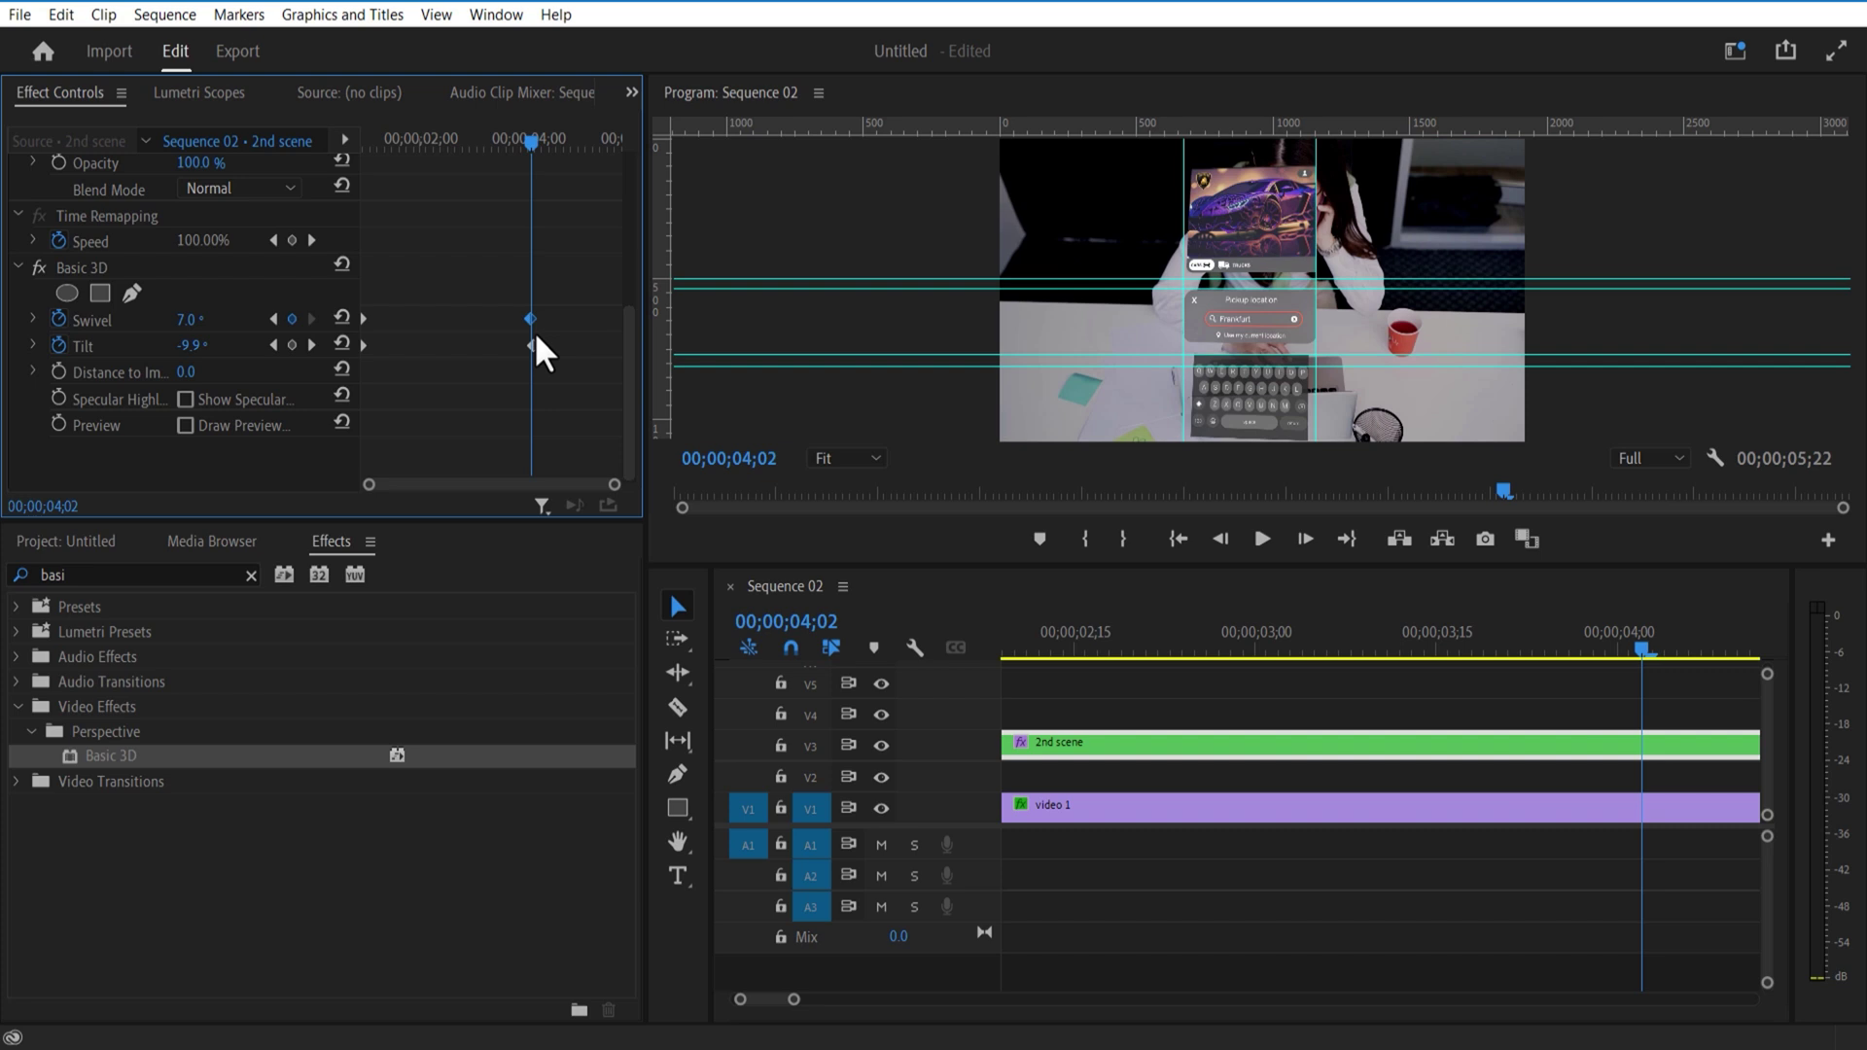
drag(533, 345, 530, 346)
Step: Adjust the Swivel and Tilt keyframes of the 2nd scene's Basic 3D effect further along the clip
alt+scroll(1181, 684, down, 5)
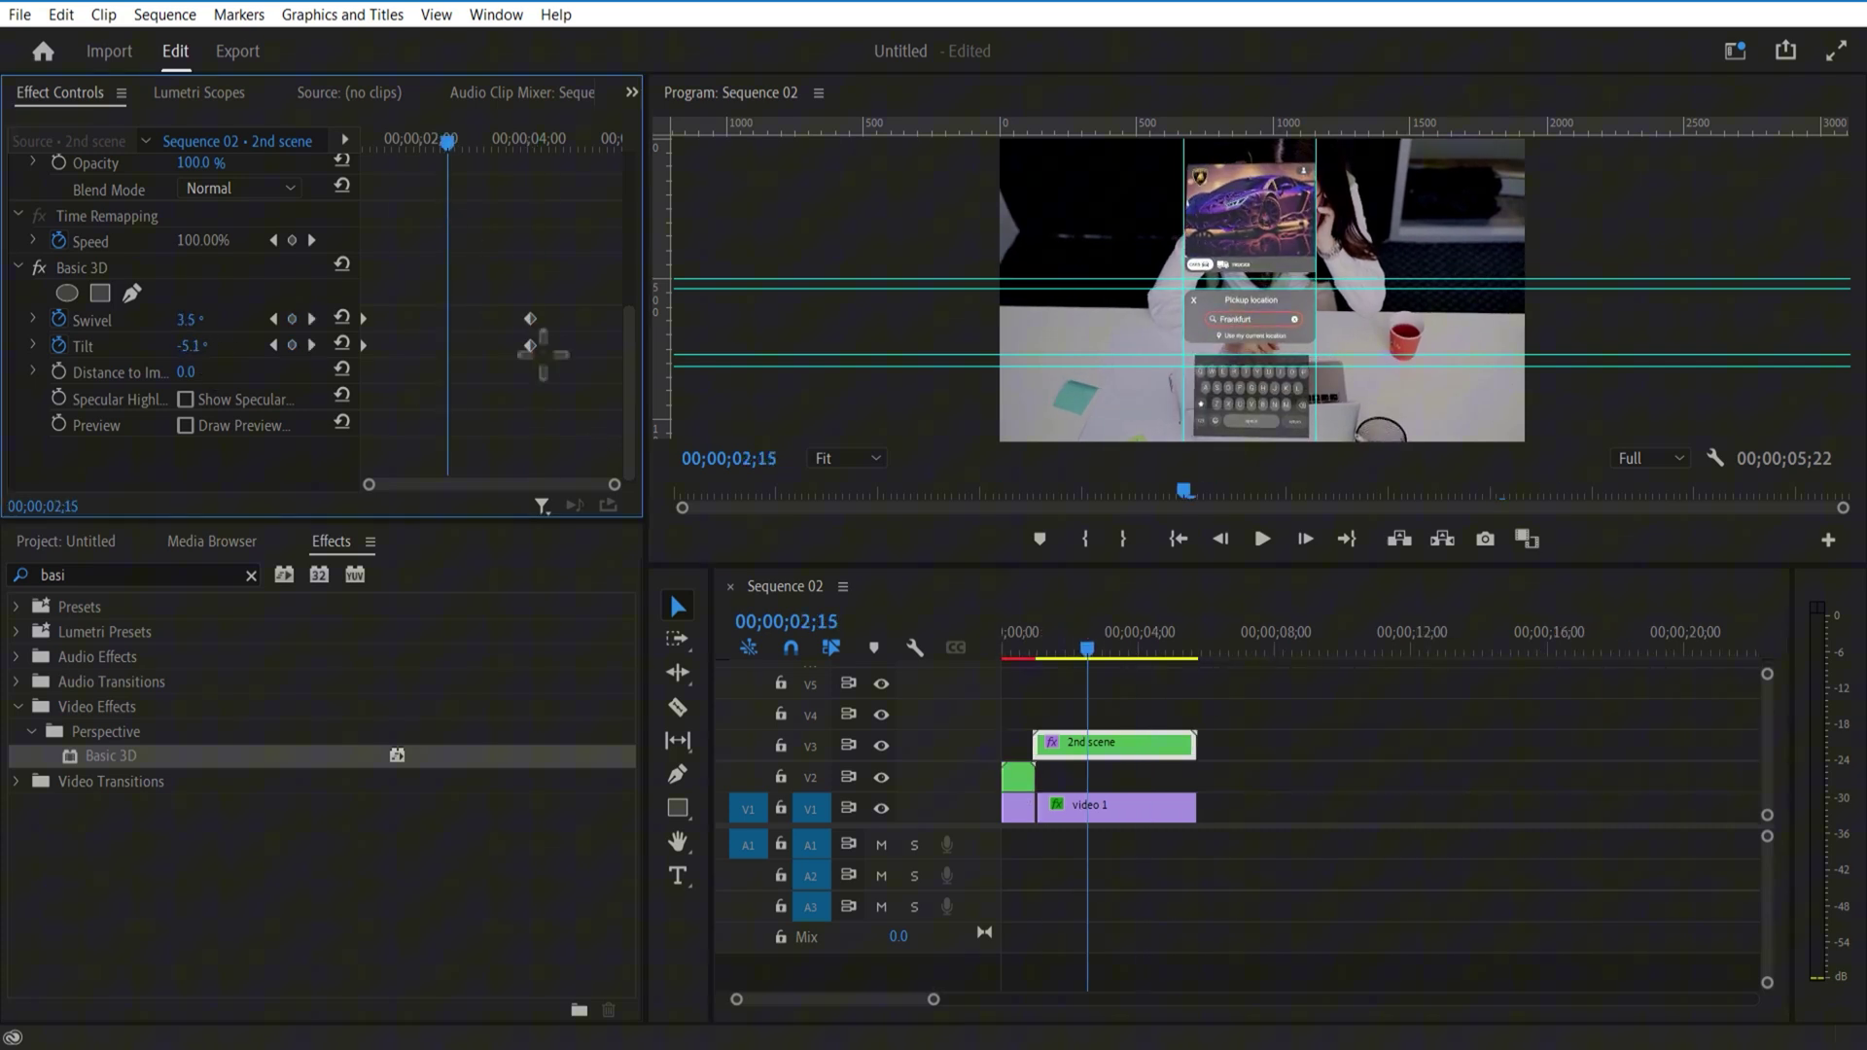
drag(195, 320, 209, 320)
drag(194, 347, 204, 346)
click(1265, 715)
Step: Rearrange the guides at 00;00;01;07 to frame a narrow area beside the car and search panels, removing the lower horizontal guides
click(1043, 649)
drag(1174, 565, 1174, 677)
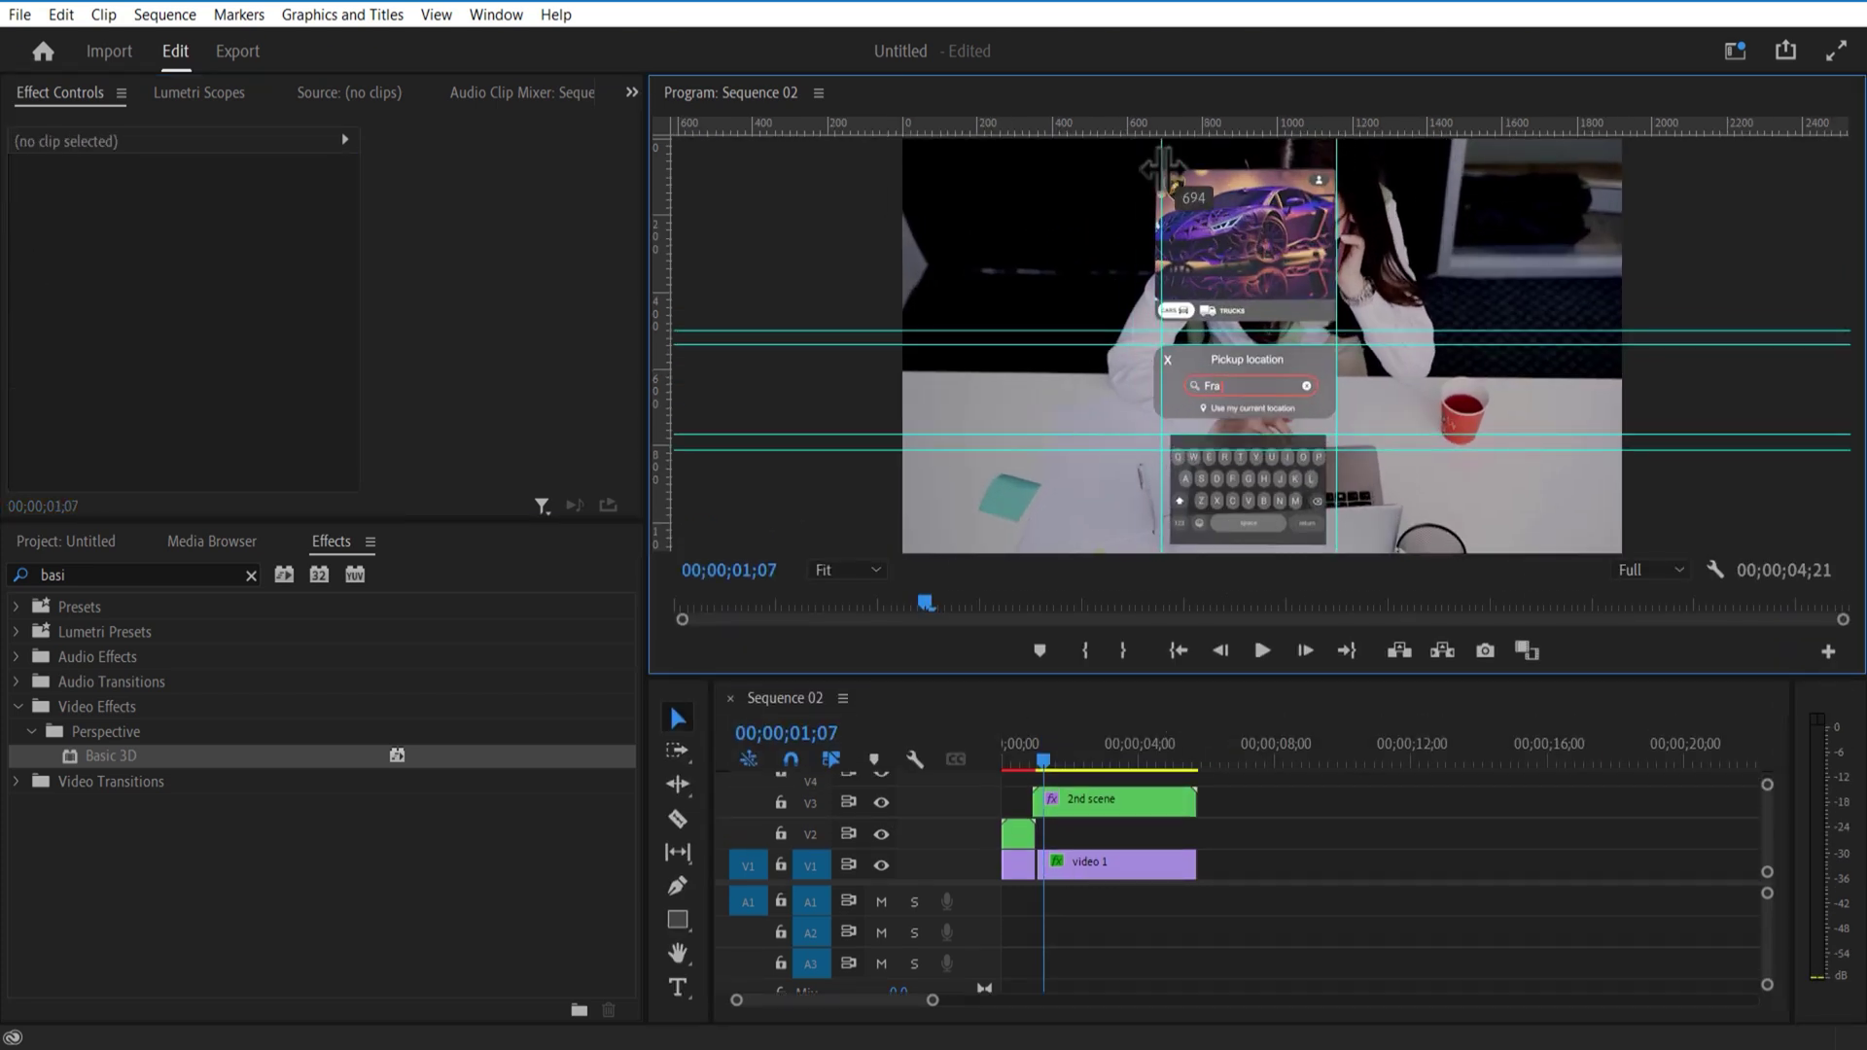
drag(1336, 182, 1128, 192)
drag(663, 243, 1083, 243)
drag(1064, 330, 1080, 268)
drag(1147, 451, 1177, 128)
drag(1157, 344, 1196, 128)
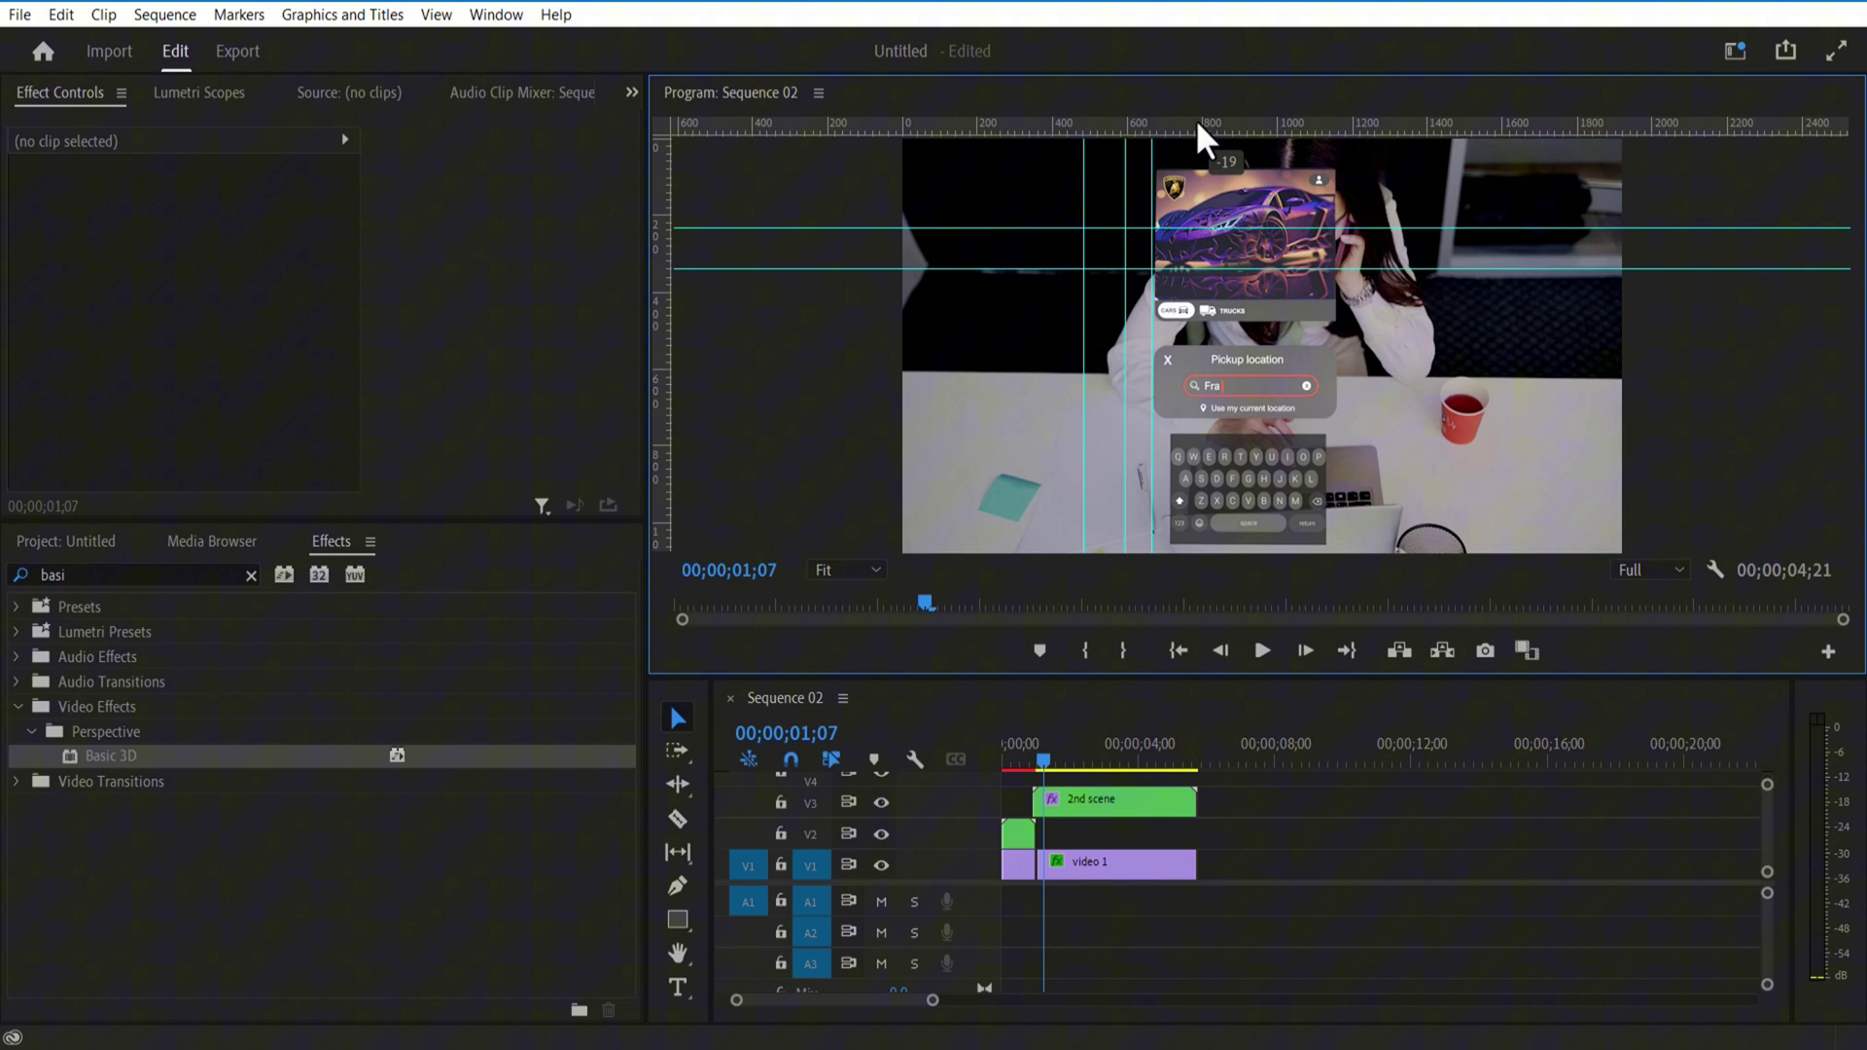
Step: Draw a narrow rounded vertical shape beside the search panel and place whatsapp and instagram icons in it, instagram at Scale 10, Position 543, 663
click(678, 920)
drag(1085, 321, 1125, 360)
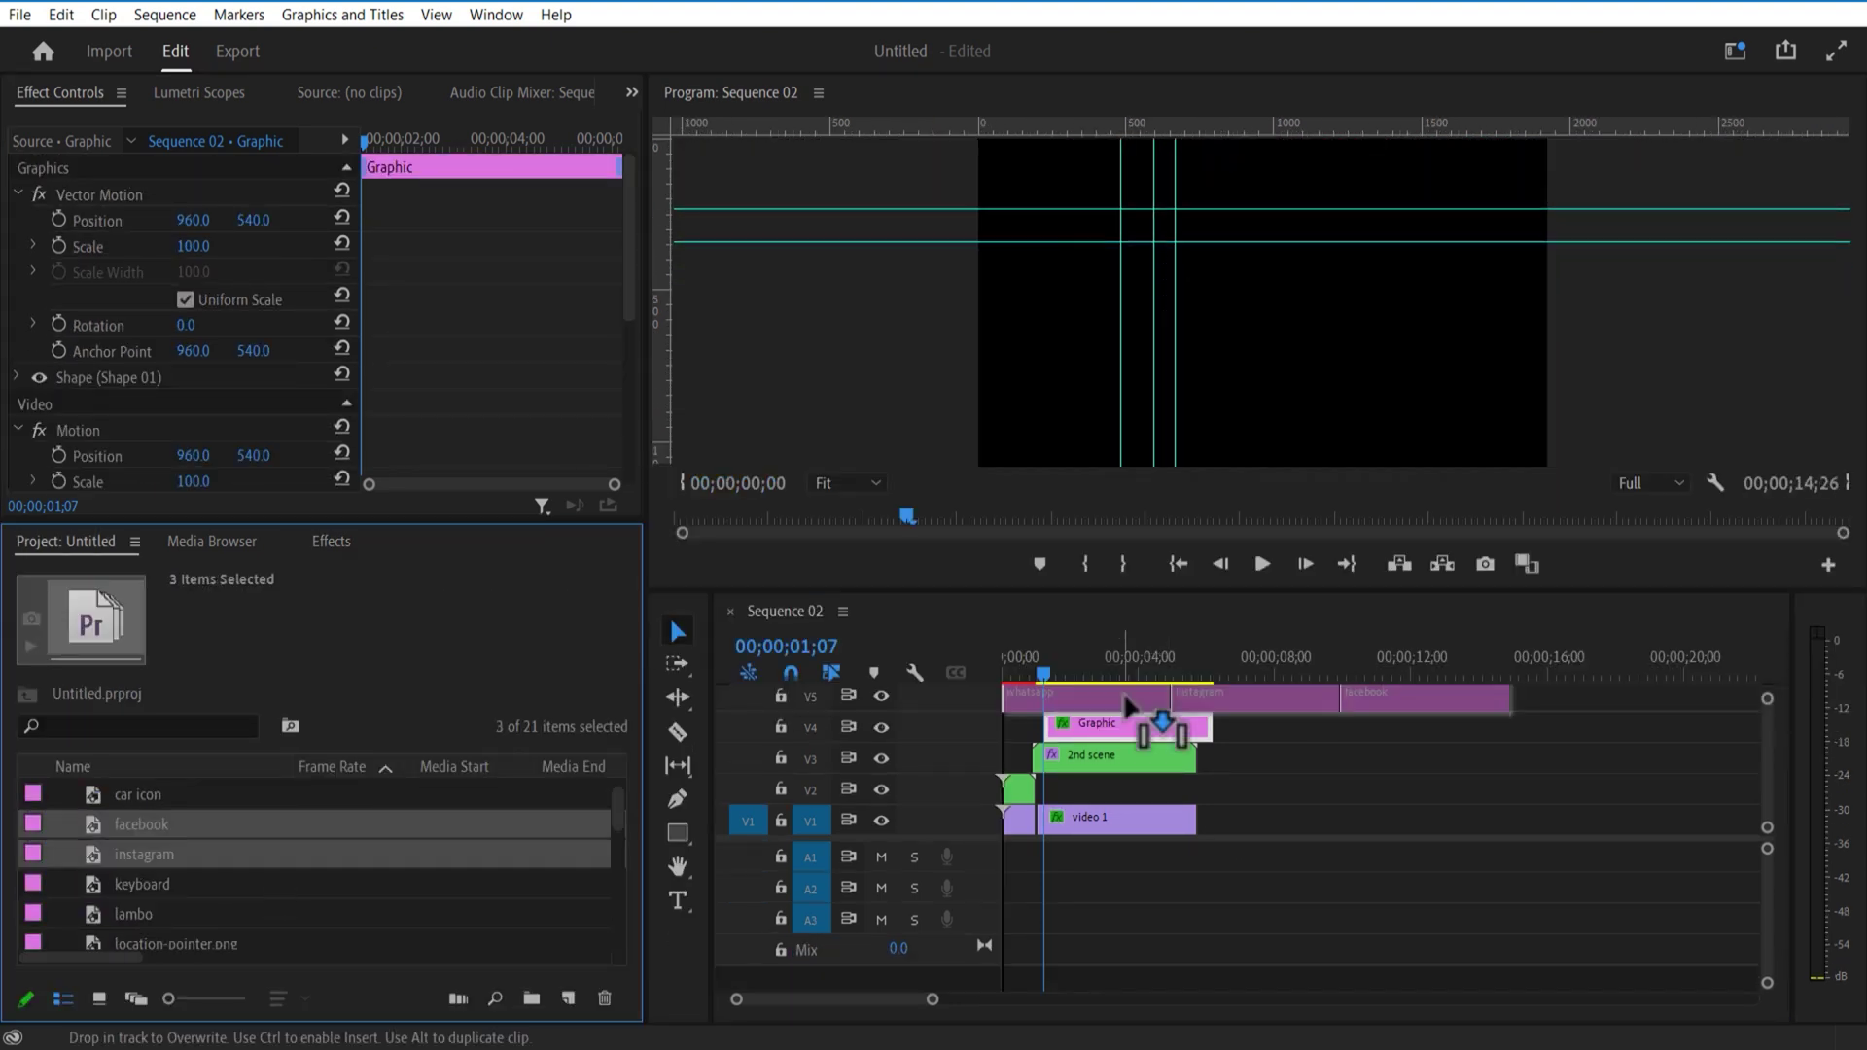
drag(1146, 722, 1118, 638)
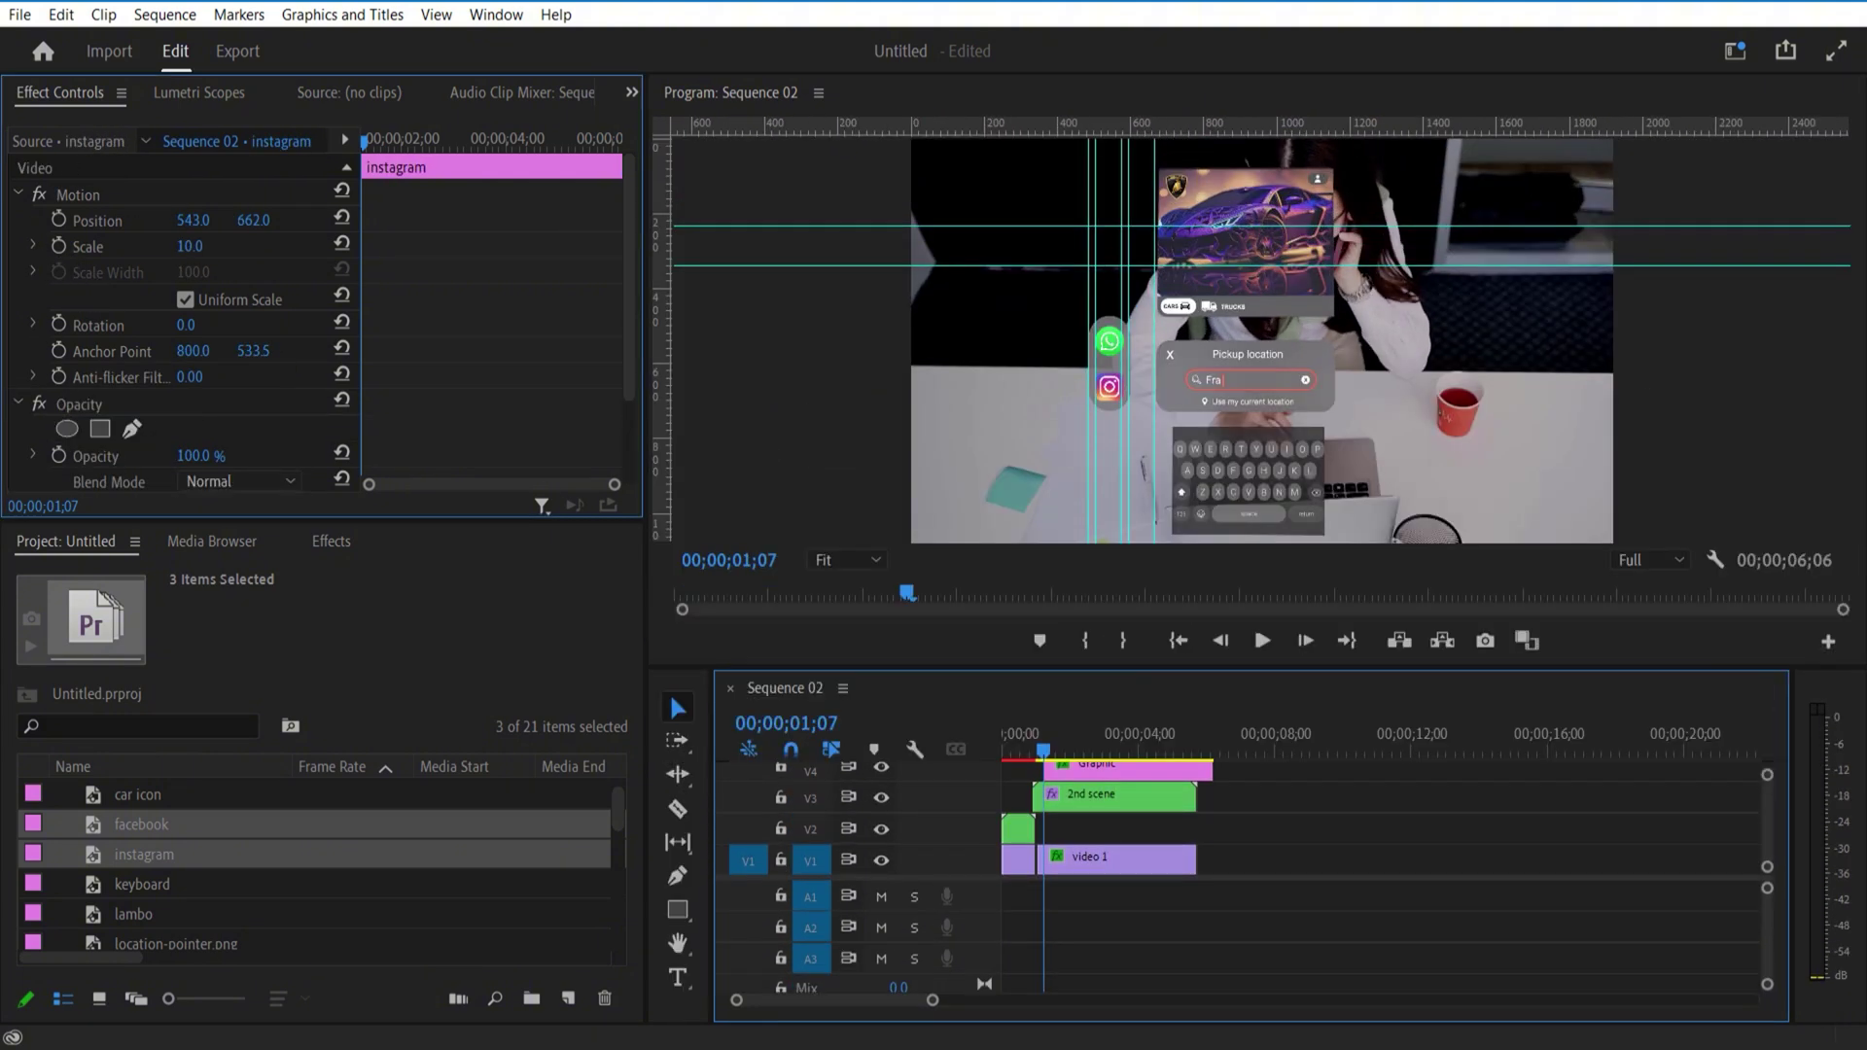
drag(1107, 657, 1092, 509)
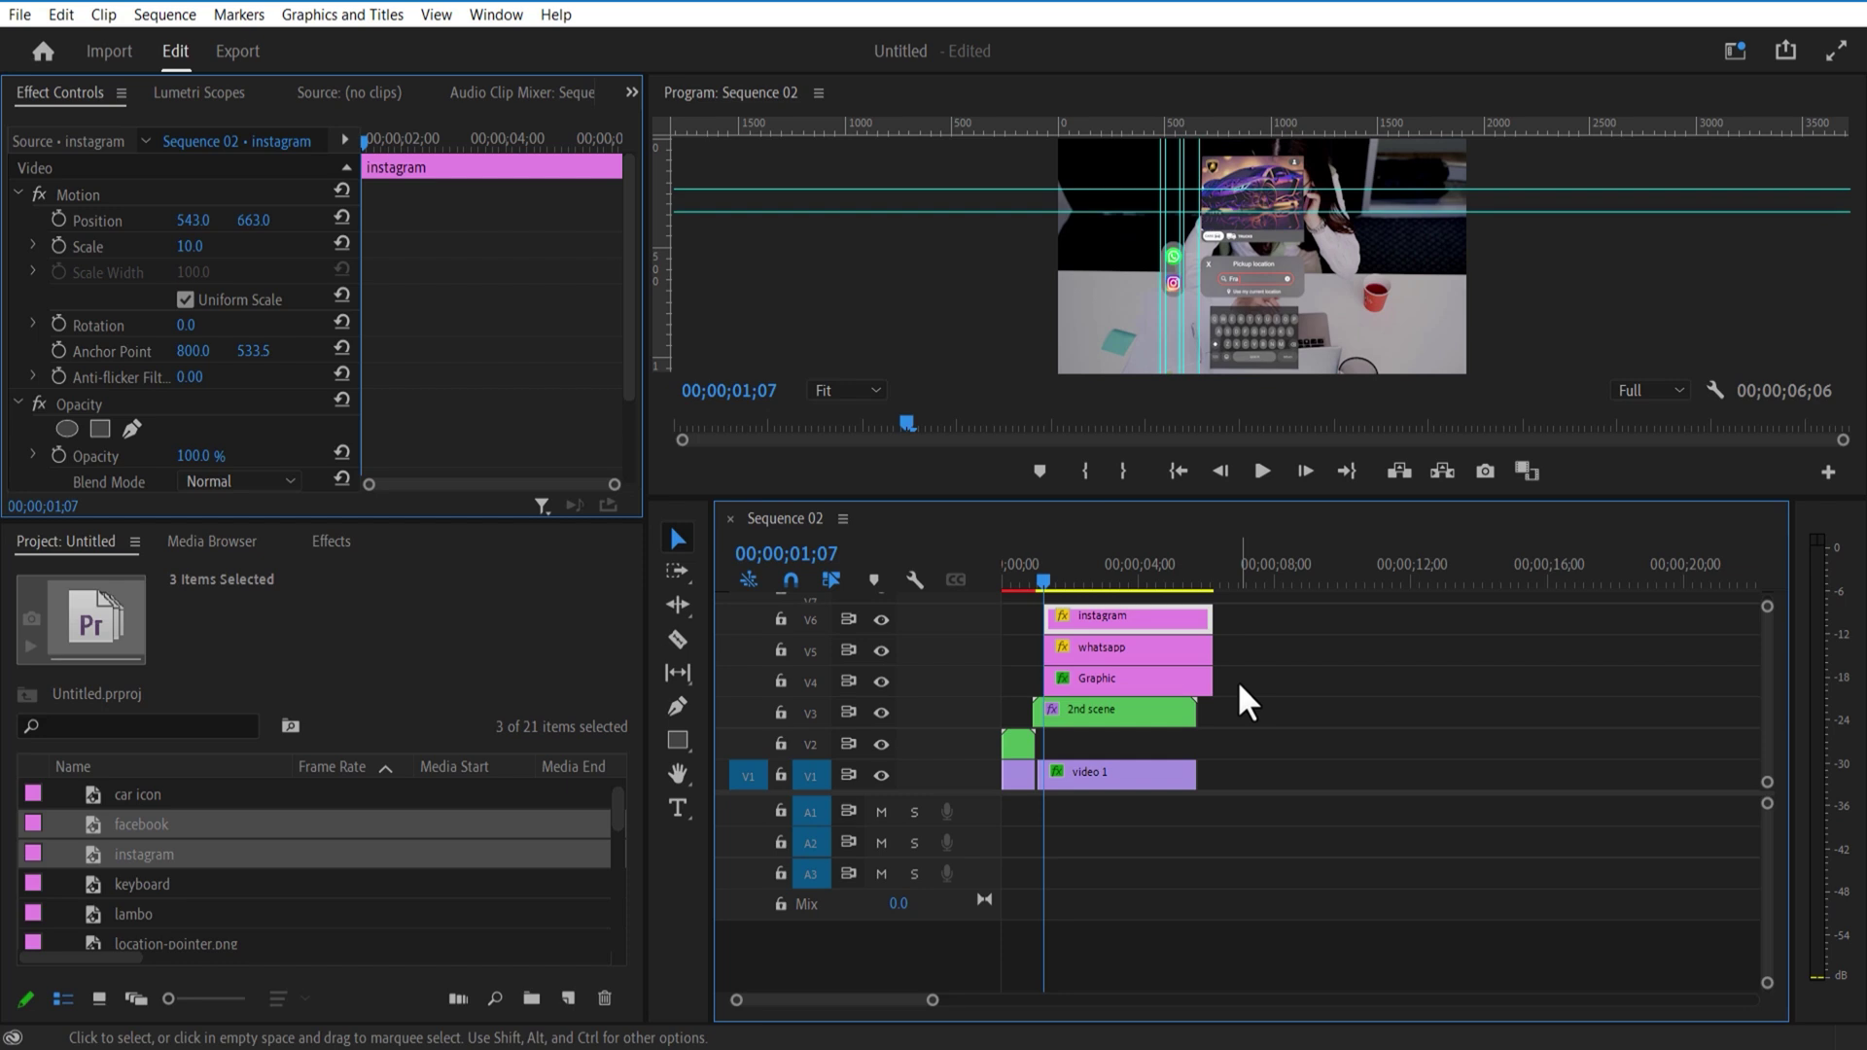
Step: Nest the rounded shape, whatsapp and instagram clips together as social
drag(1237, 680, 1094, 611)
right_click(1097, 617)
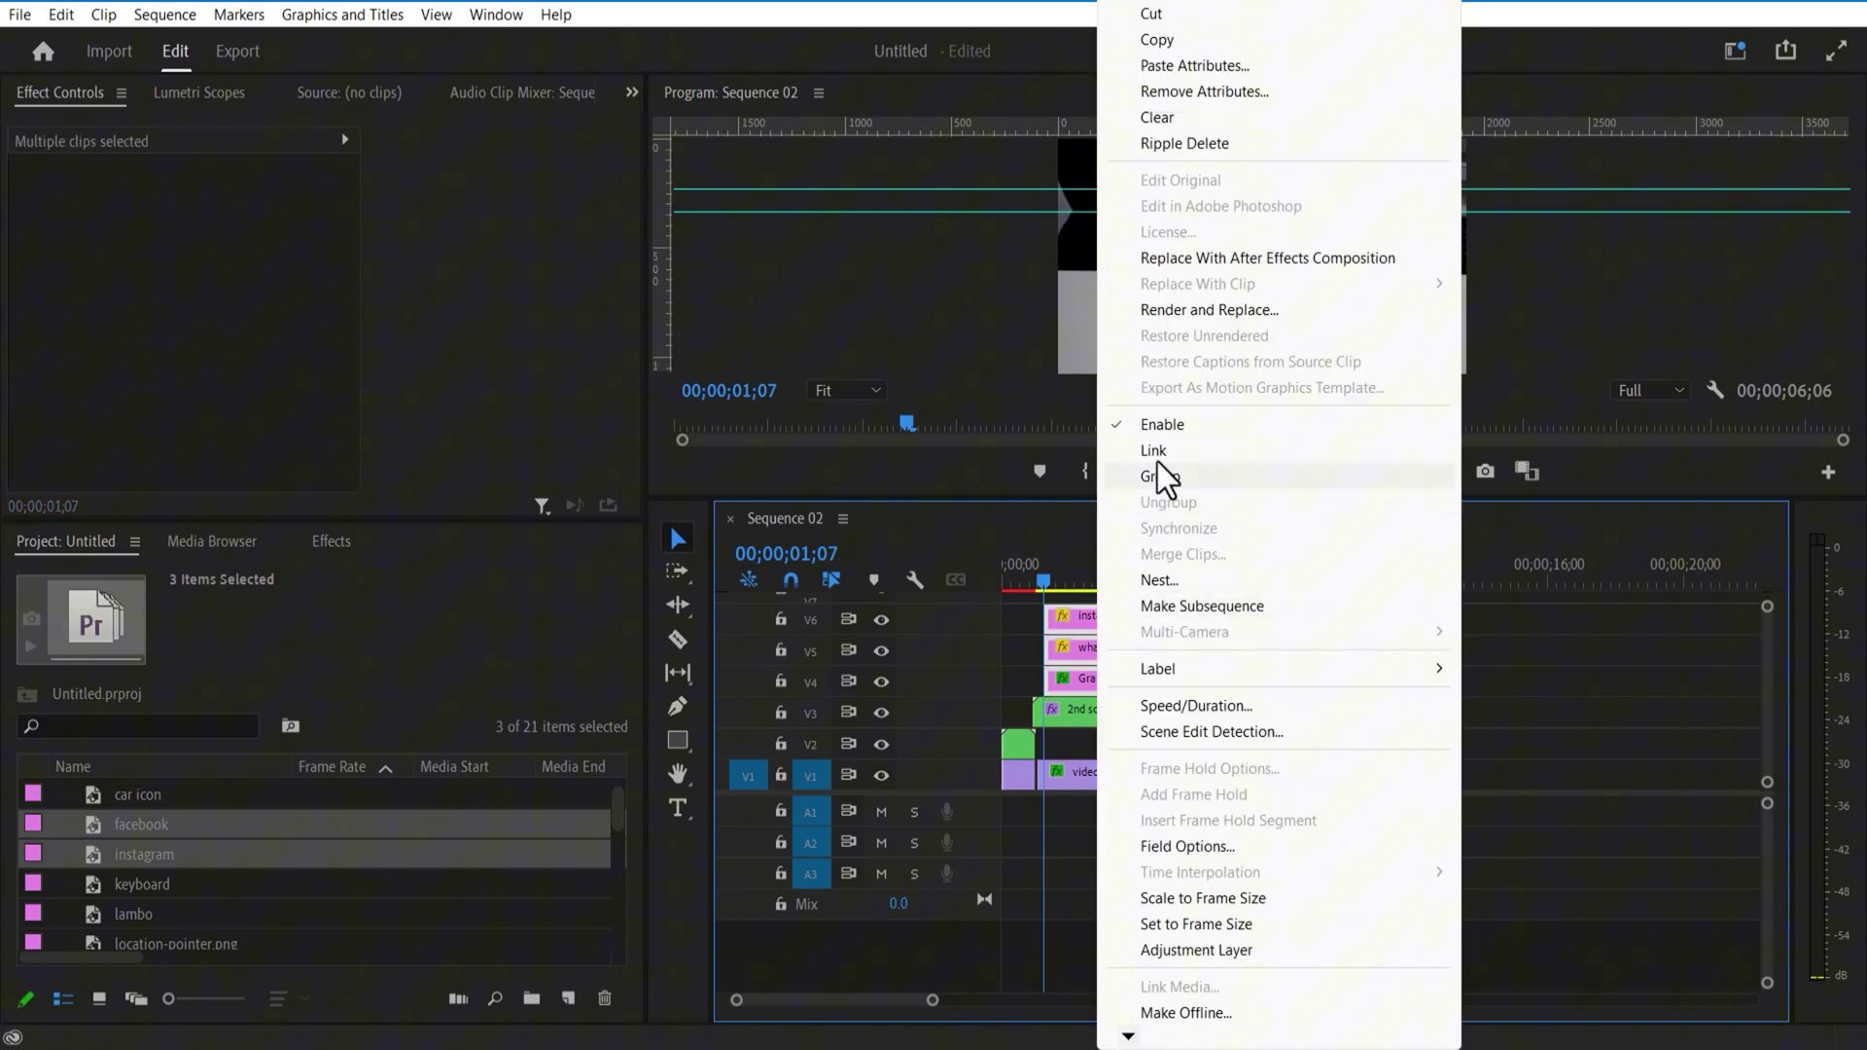
click(1167, 581)
text(social)
click(868, 542)
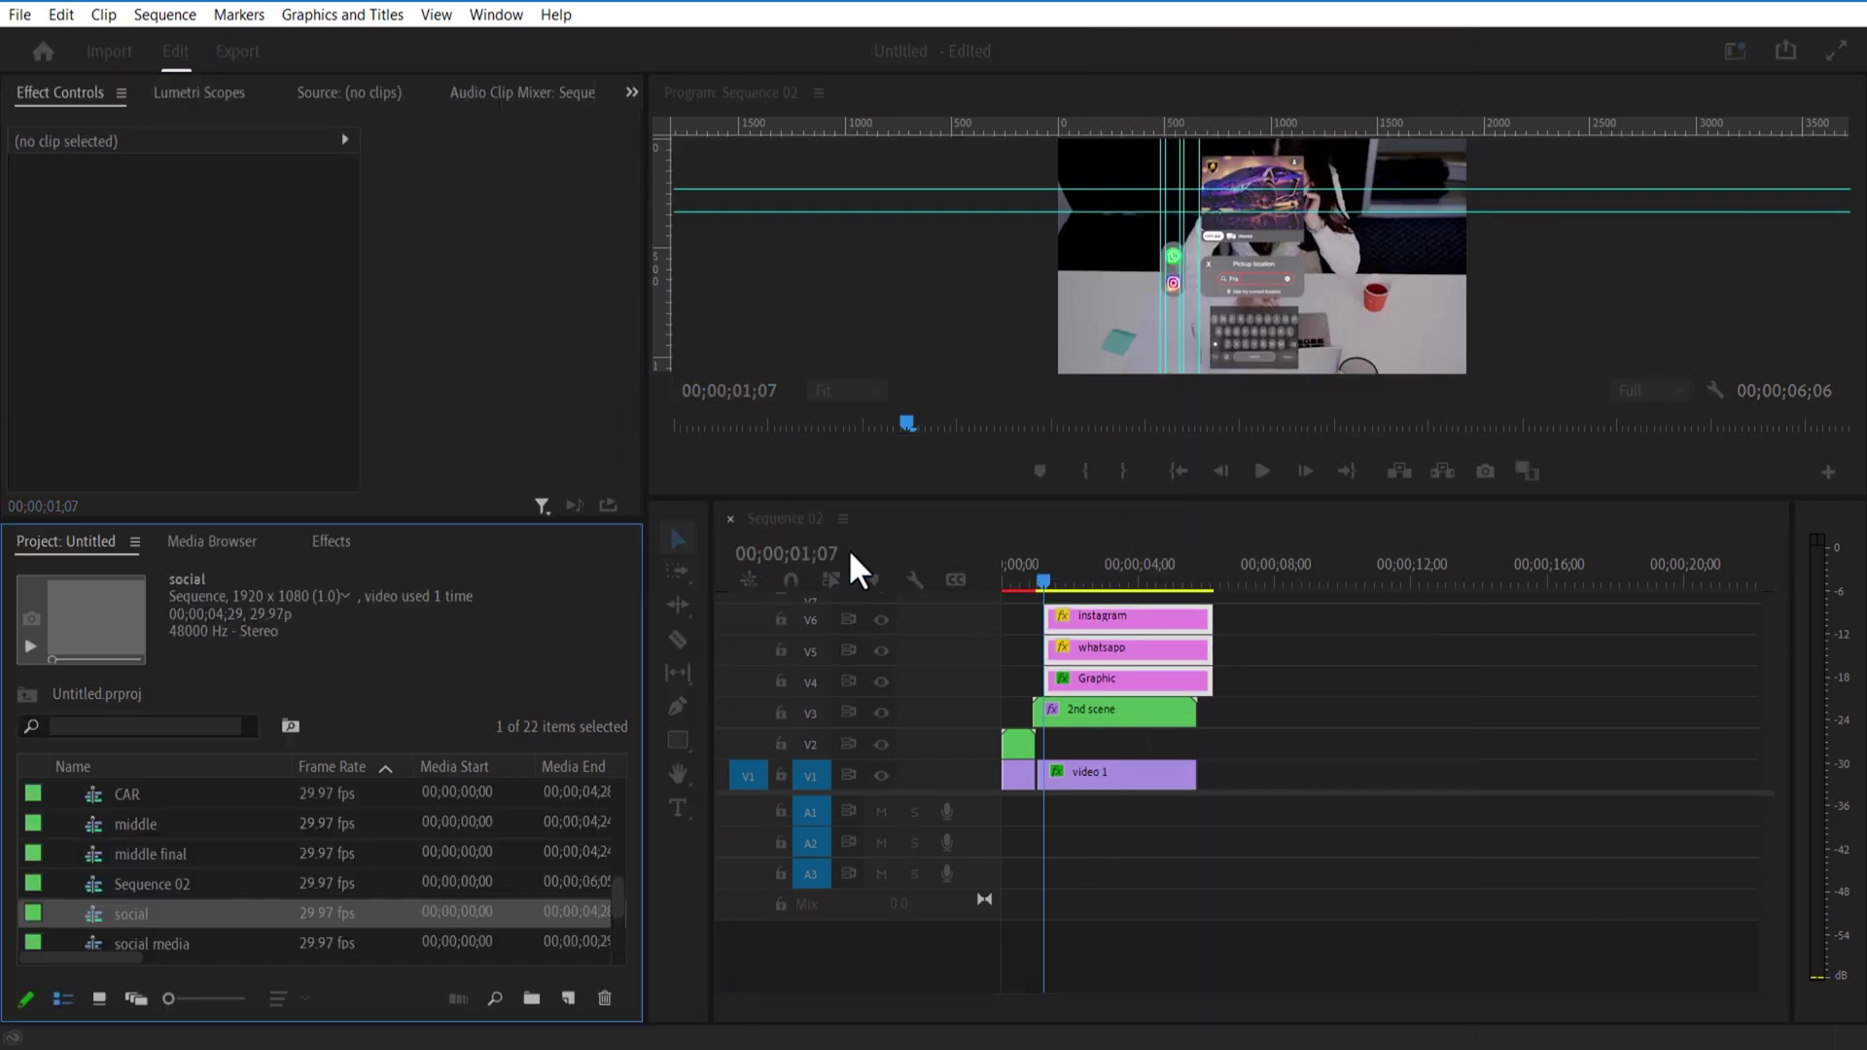
Step: Start the social clip at 00;00;01;00 and keyframe Position from 1172, 540 to 954, 540 and Opacity from 0% to 100% by 00;00;01;06
click(1070, 824)
drag(930, 1000, 804, 1000)
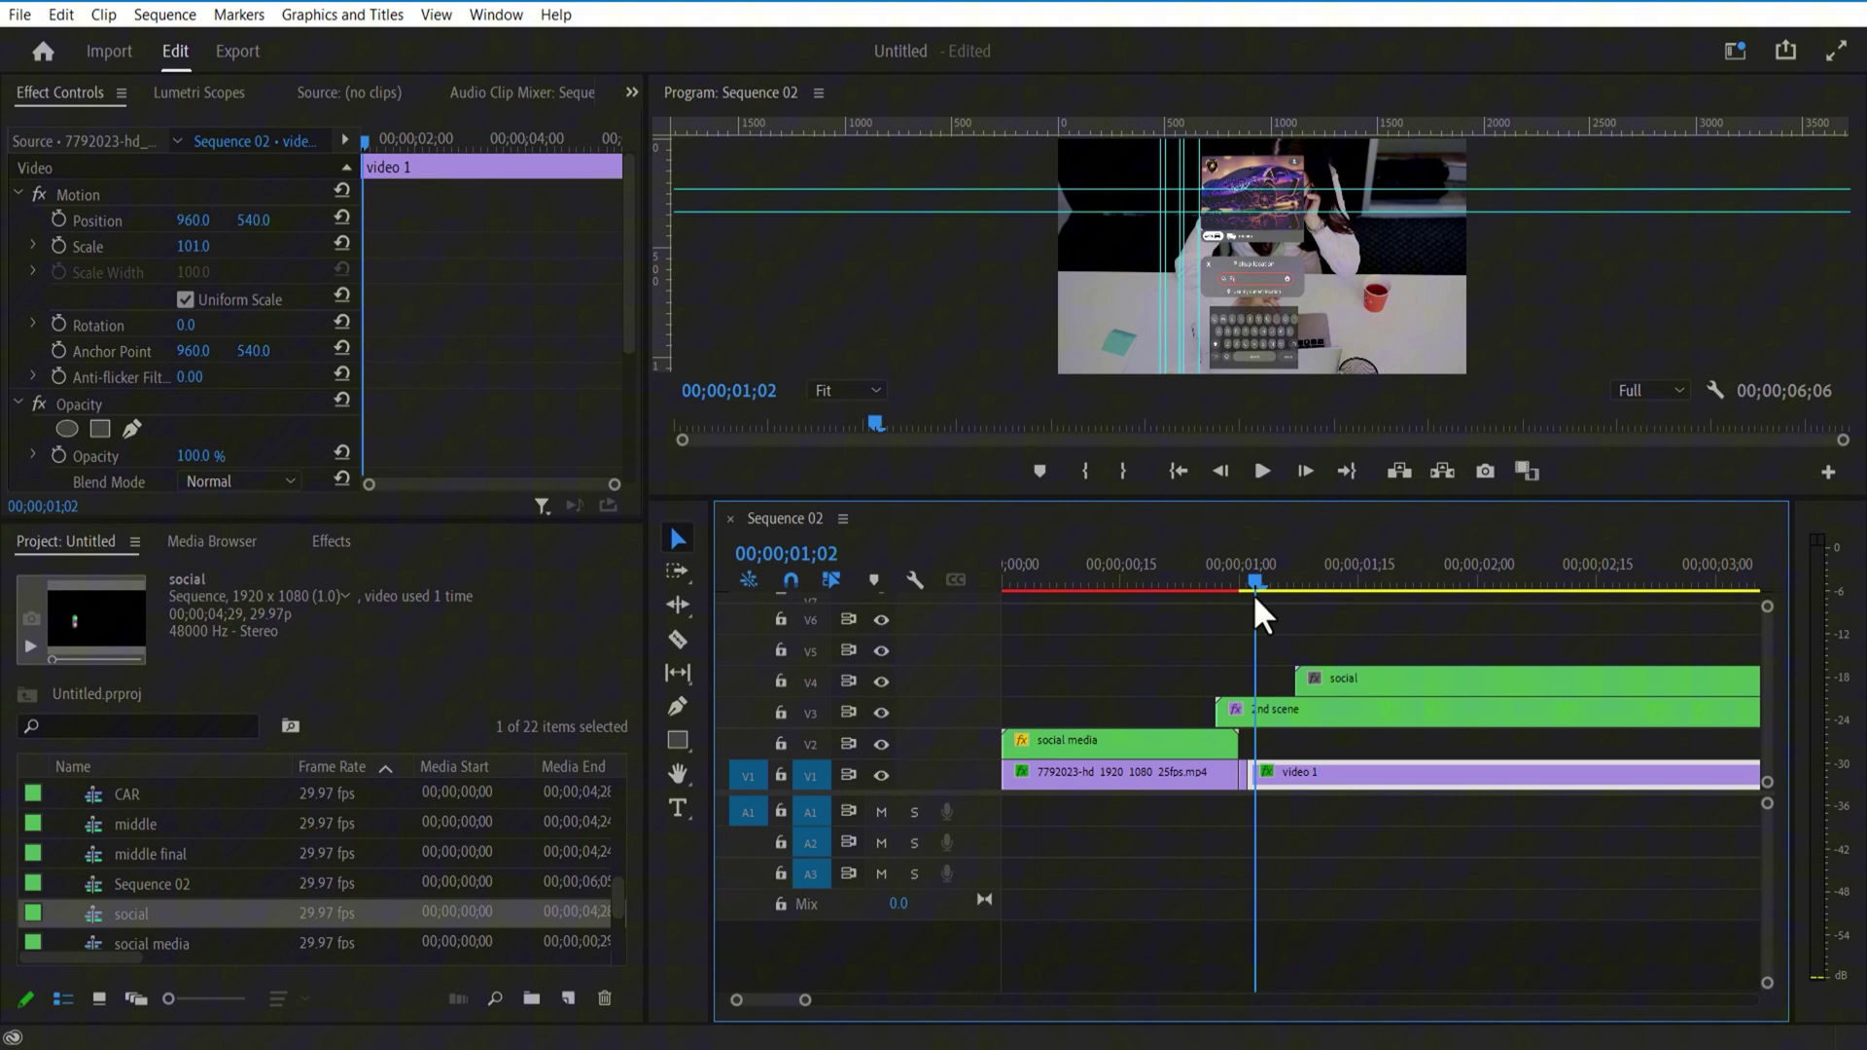
drag(1252, 603, 1239, 602)
drag(1305, 679, 1249, 679)
click(59, 220)
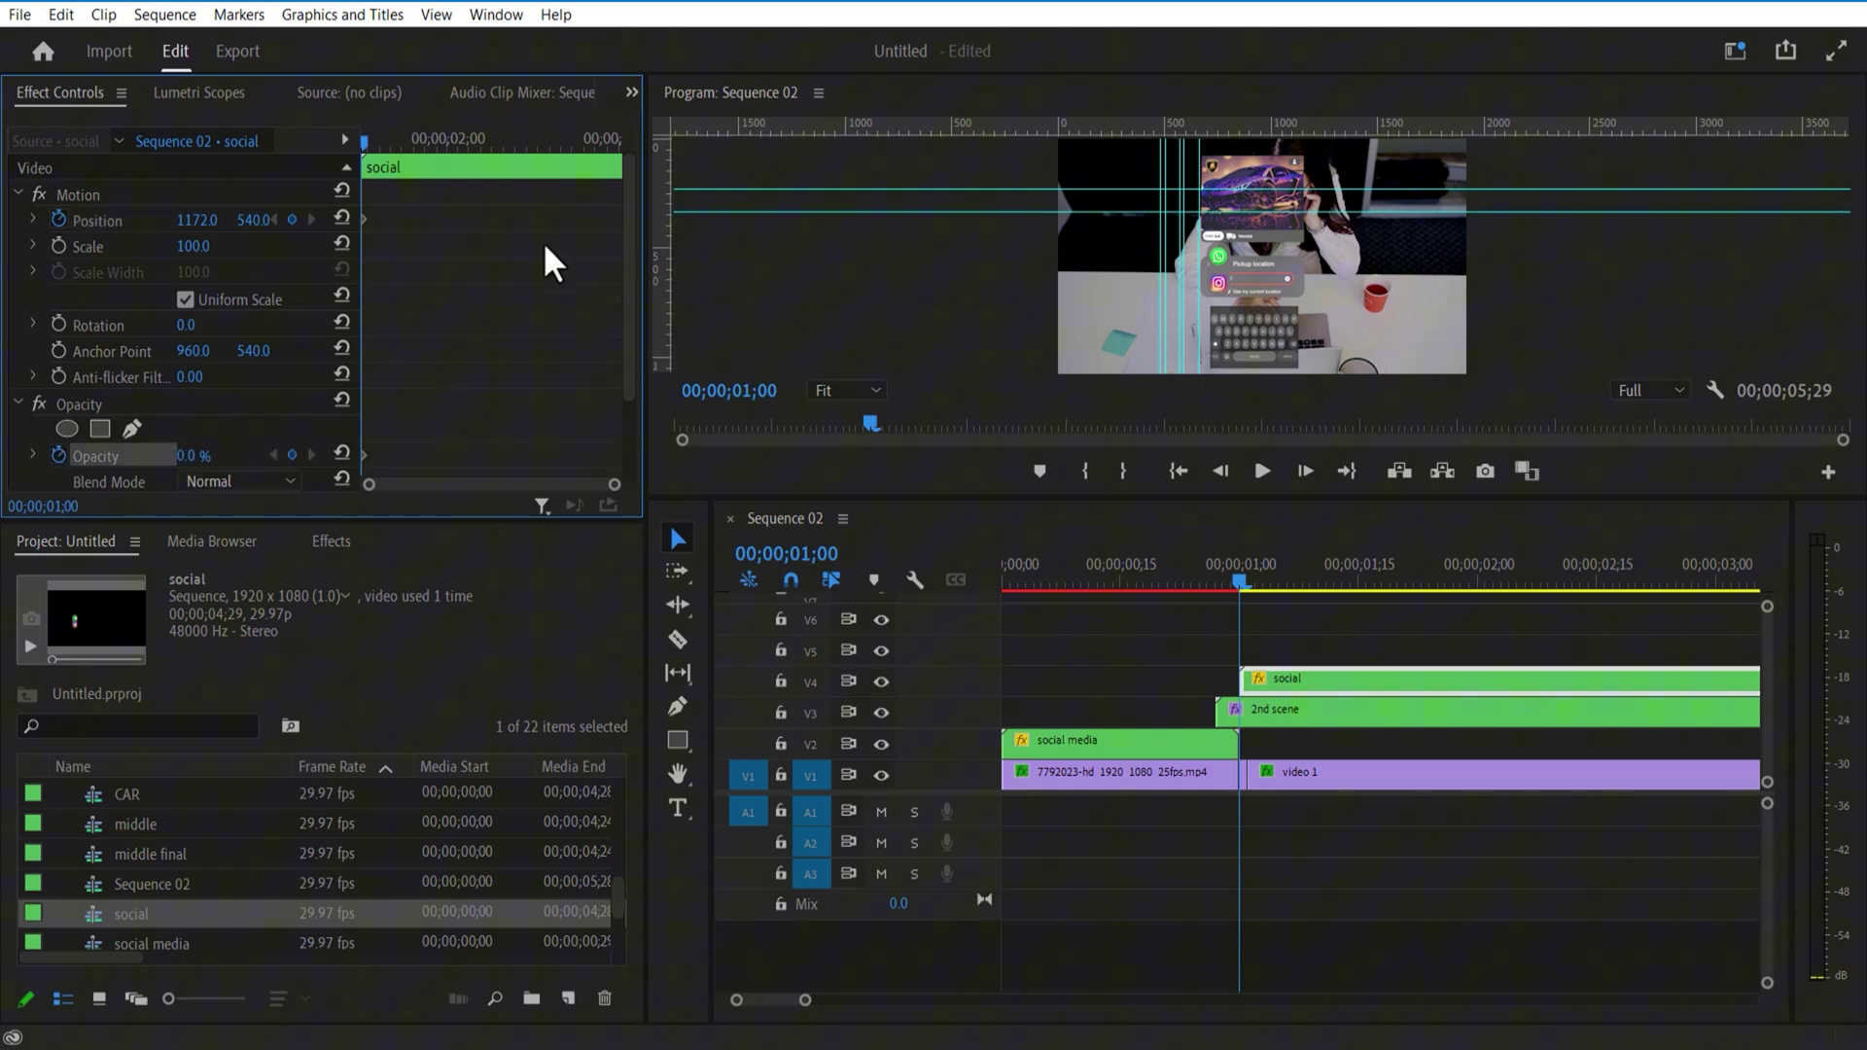
drag(365, 137, 375, 152)
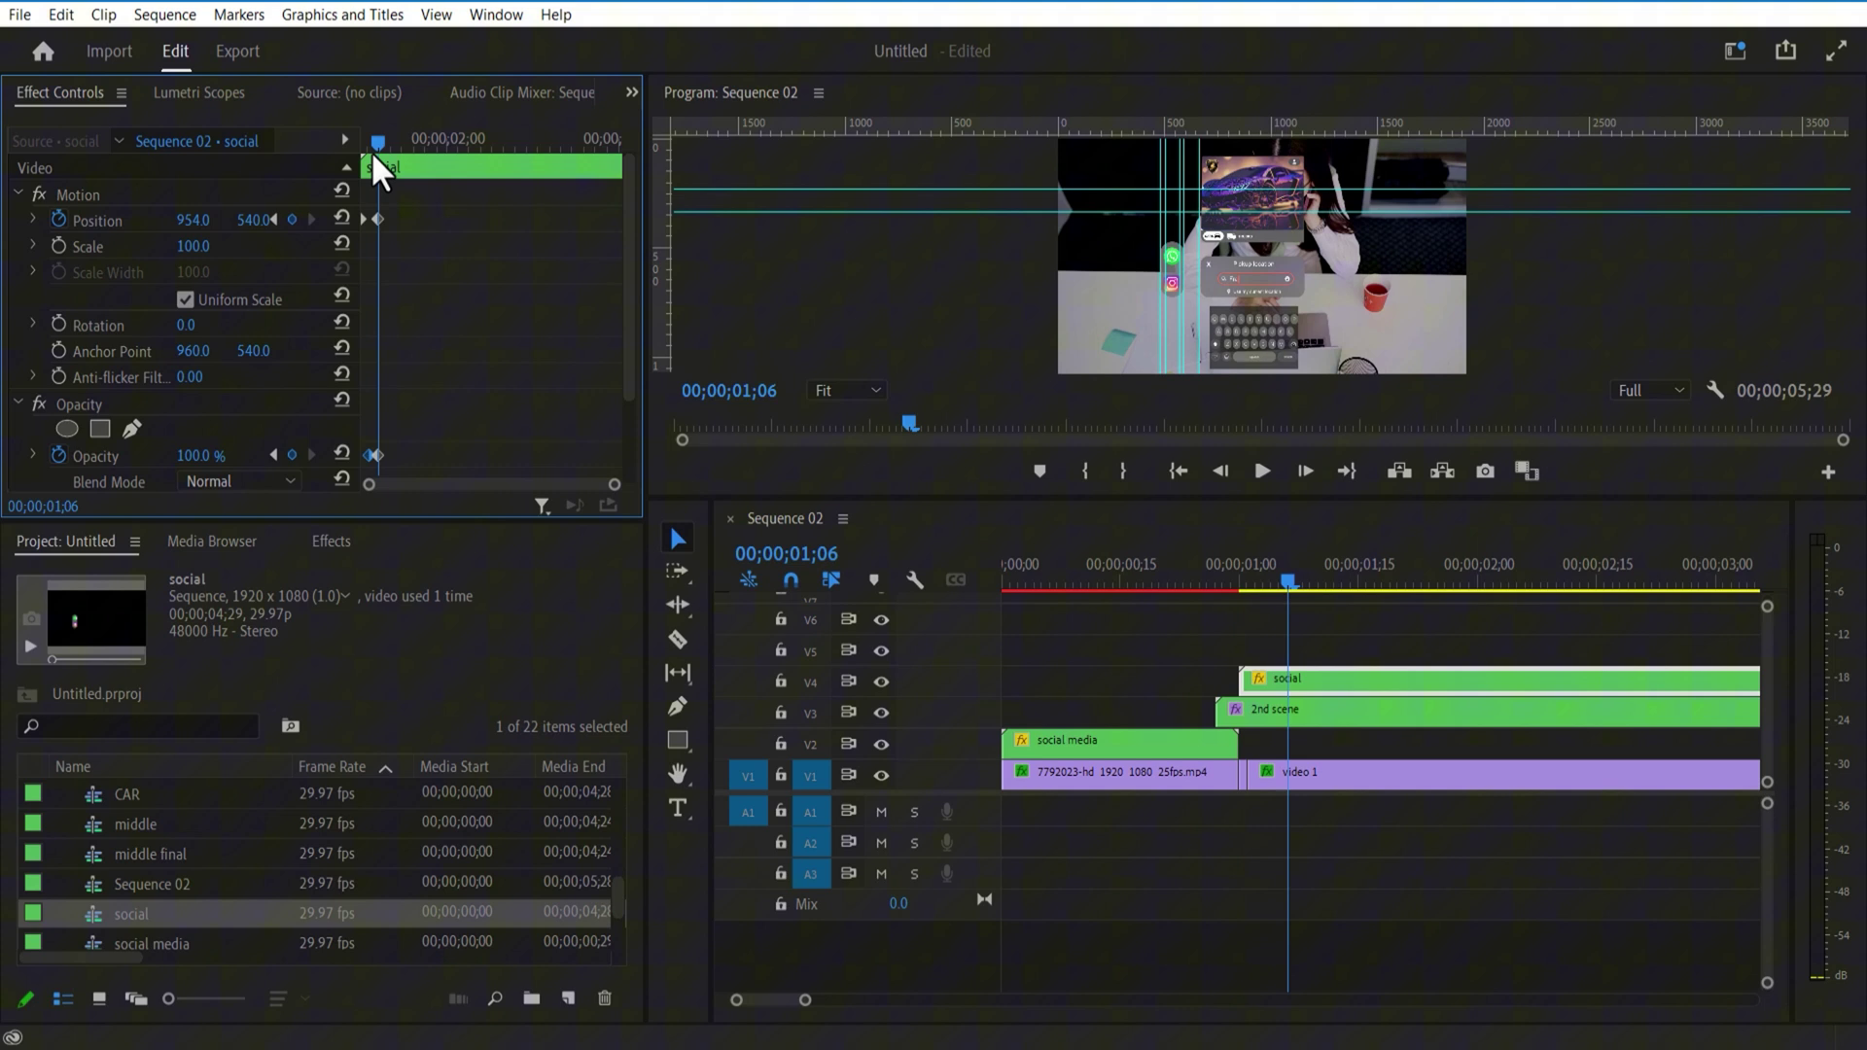
Step: Place the profile image above the social clip from 00;00;01;00, with Scale 26 and Position 541, 297
scroll(292, 856, up, 5)
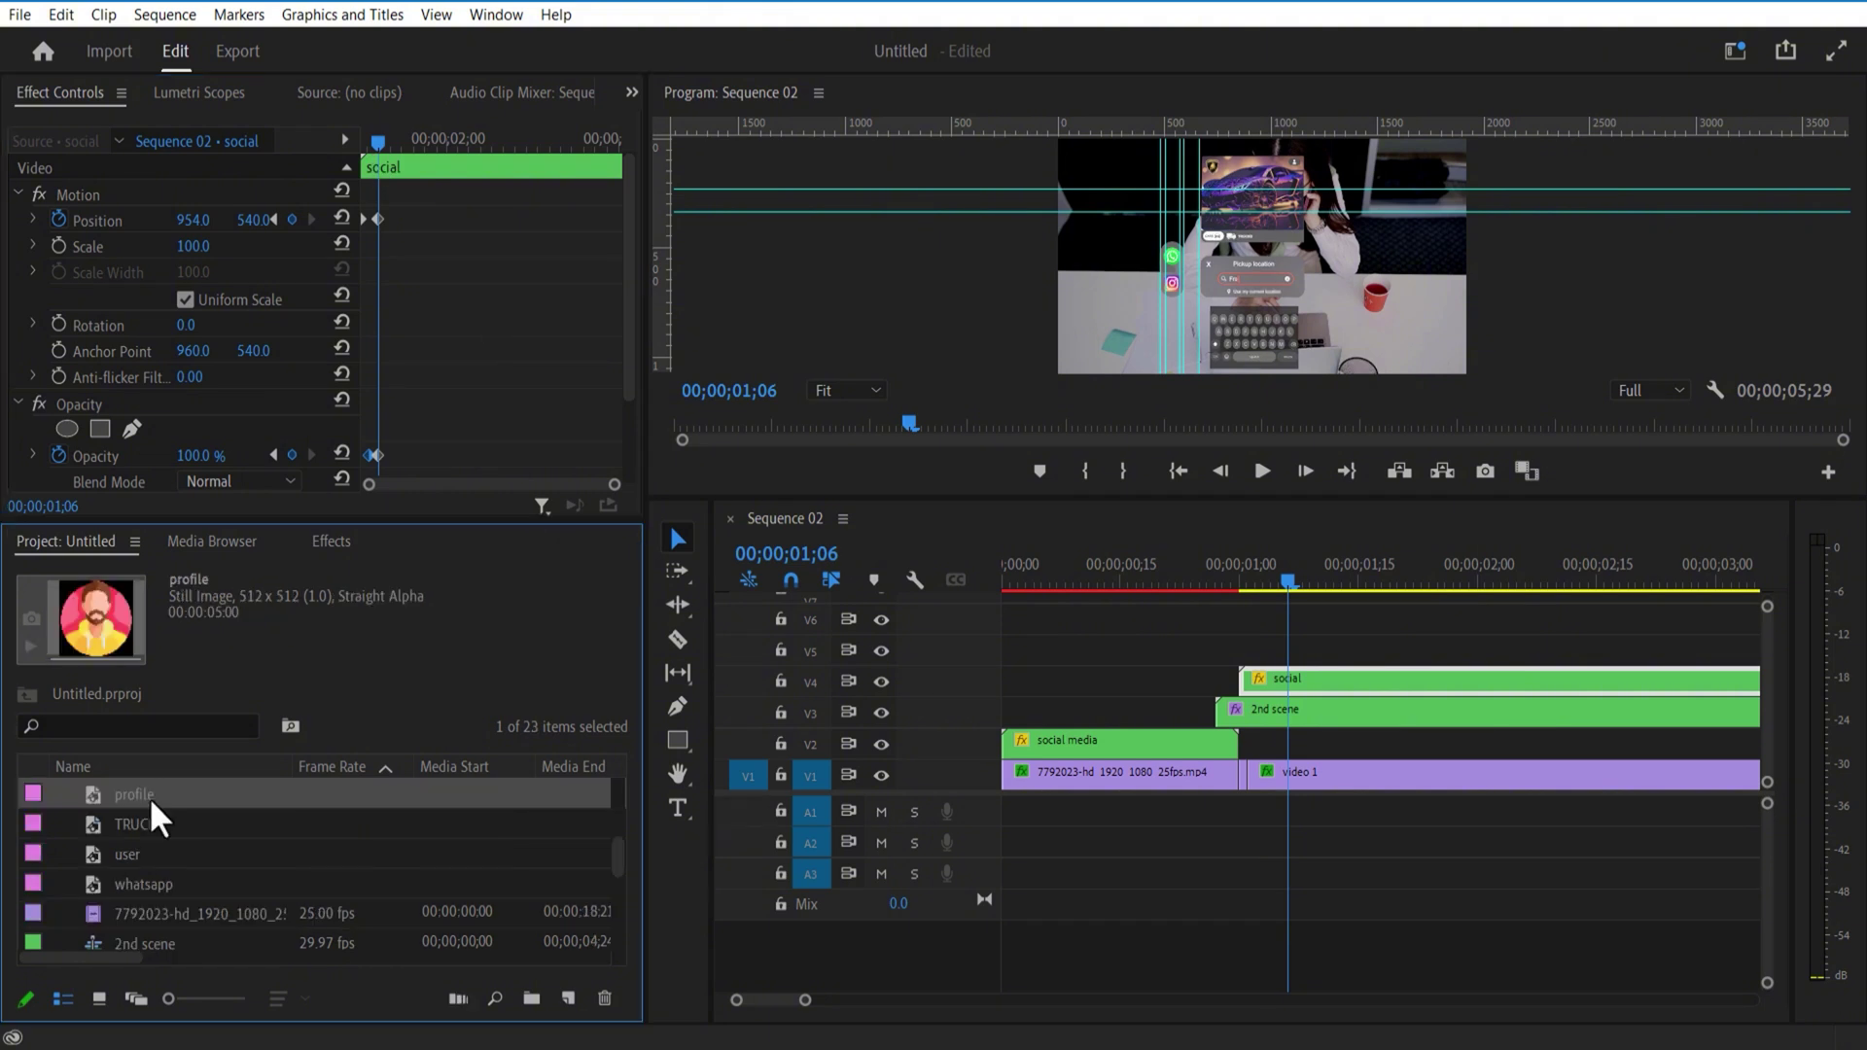
drag(146, 795, 1299, 651)
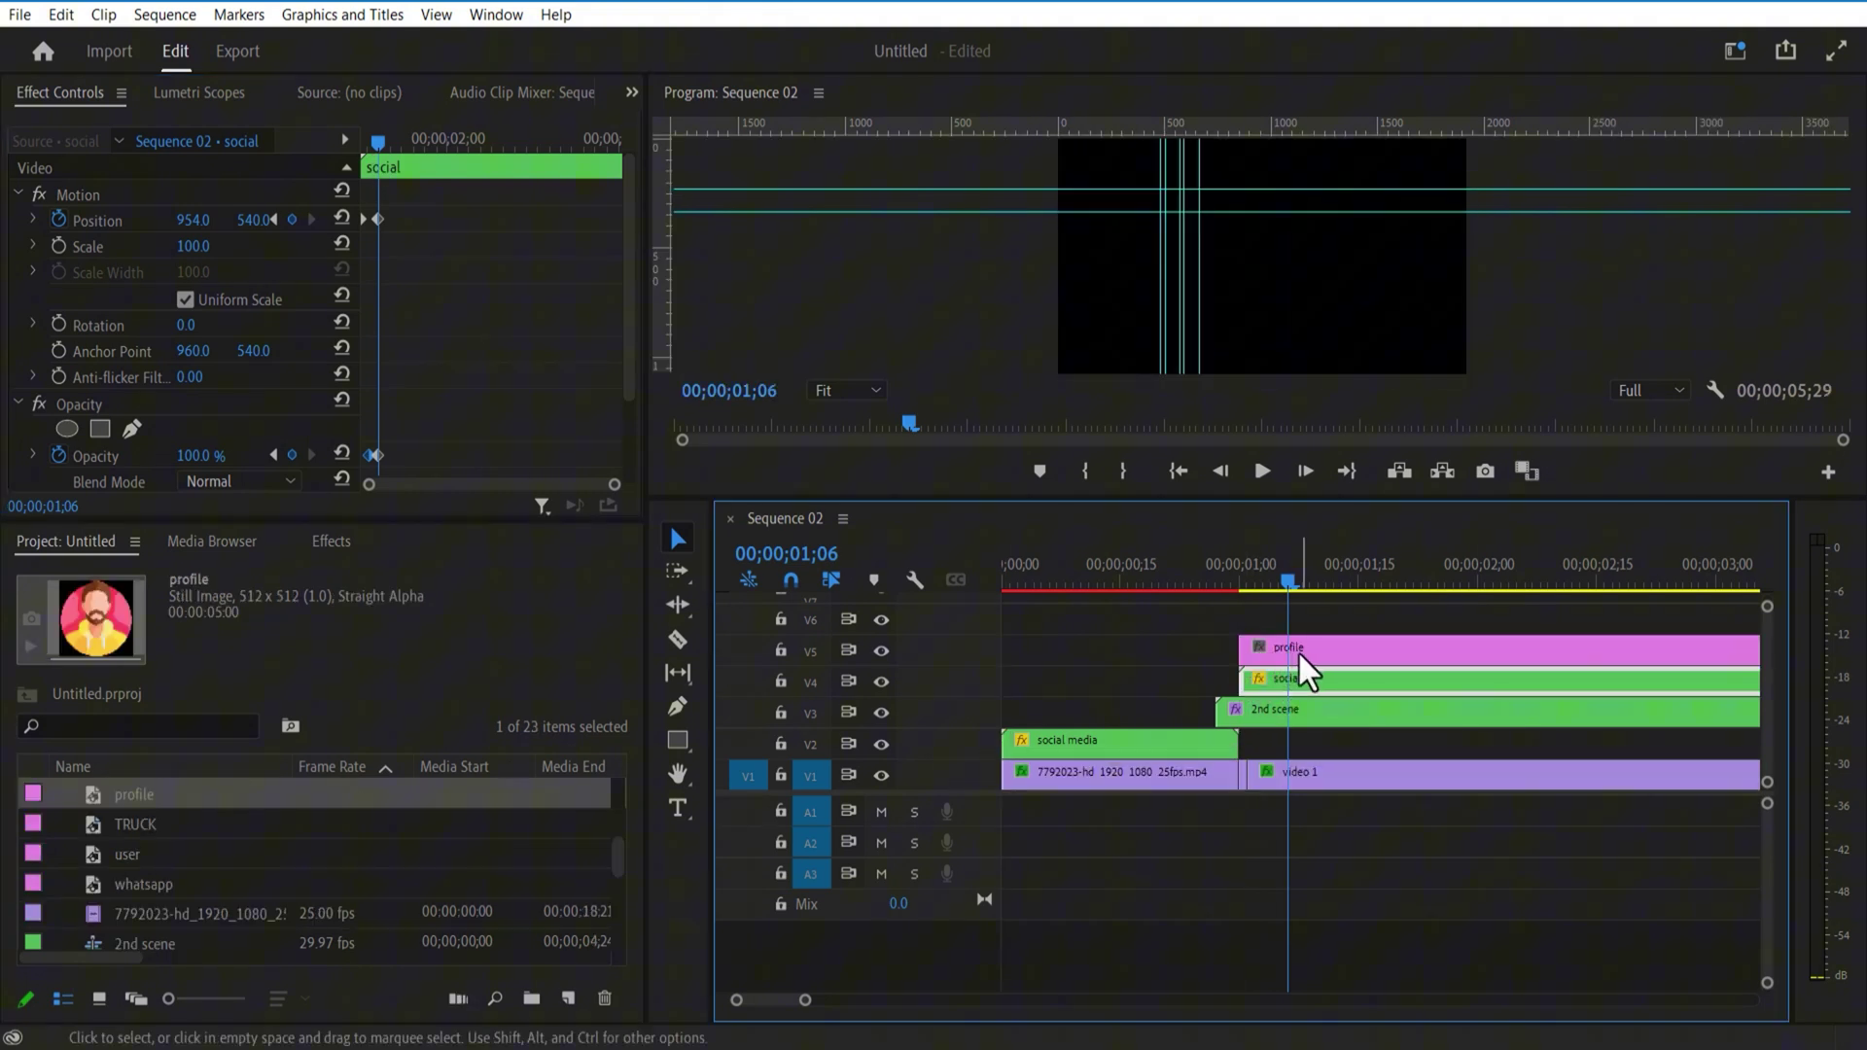
click(207, 246)
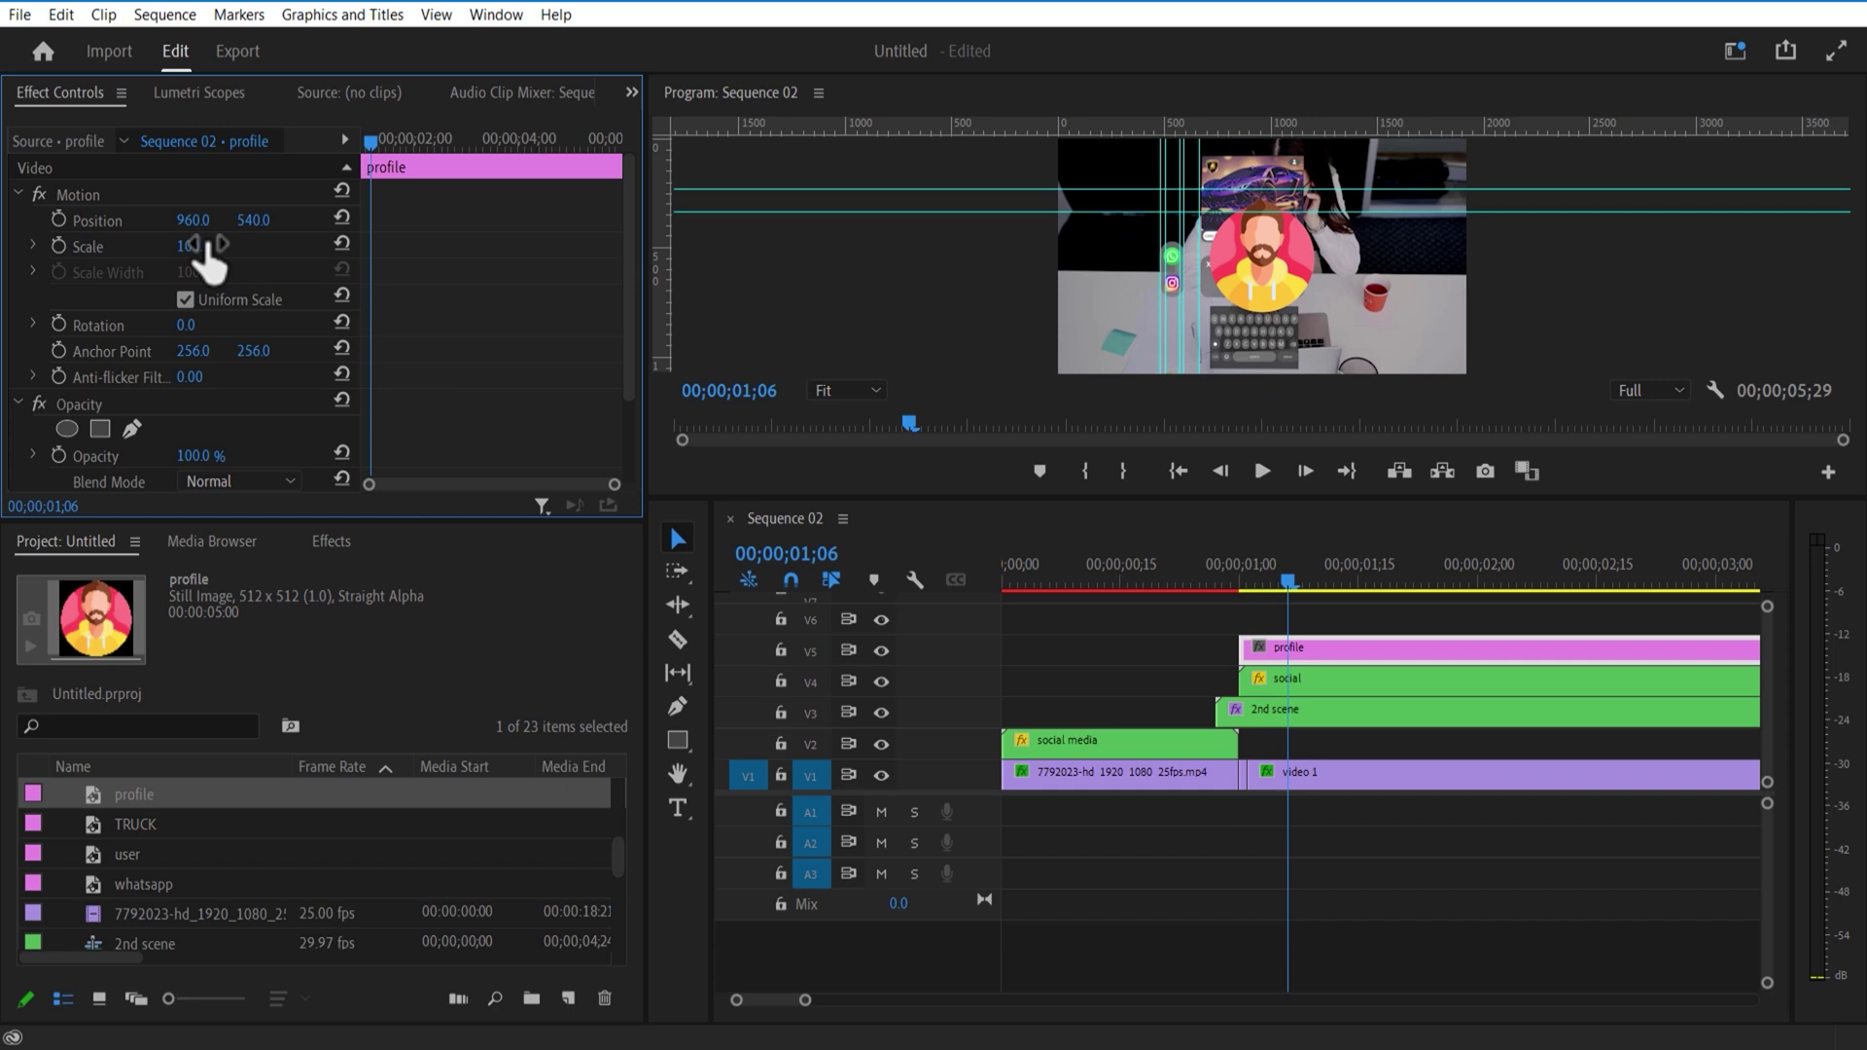
drag(207, 246, 191, 246)
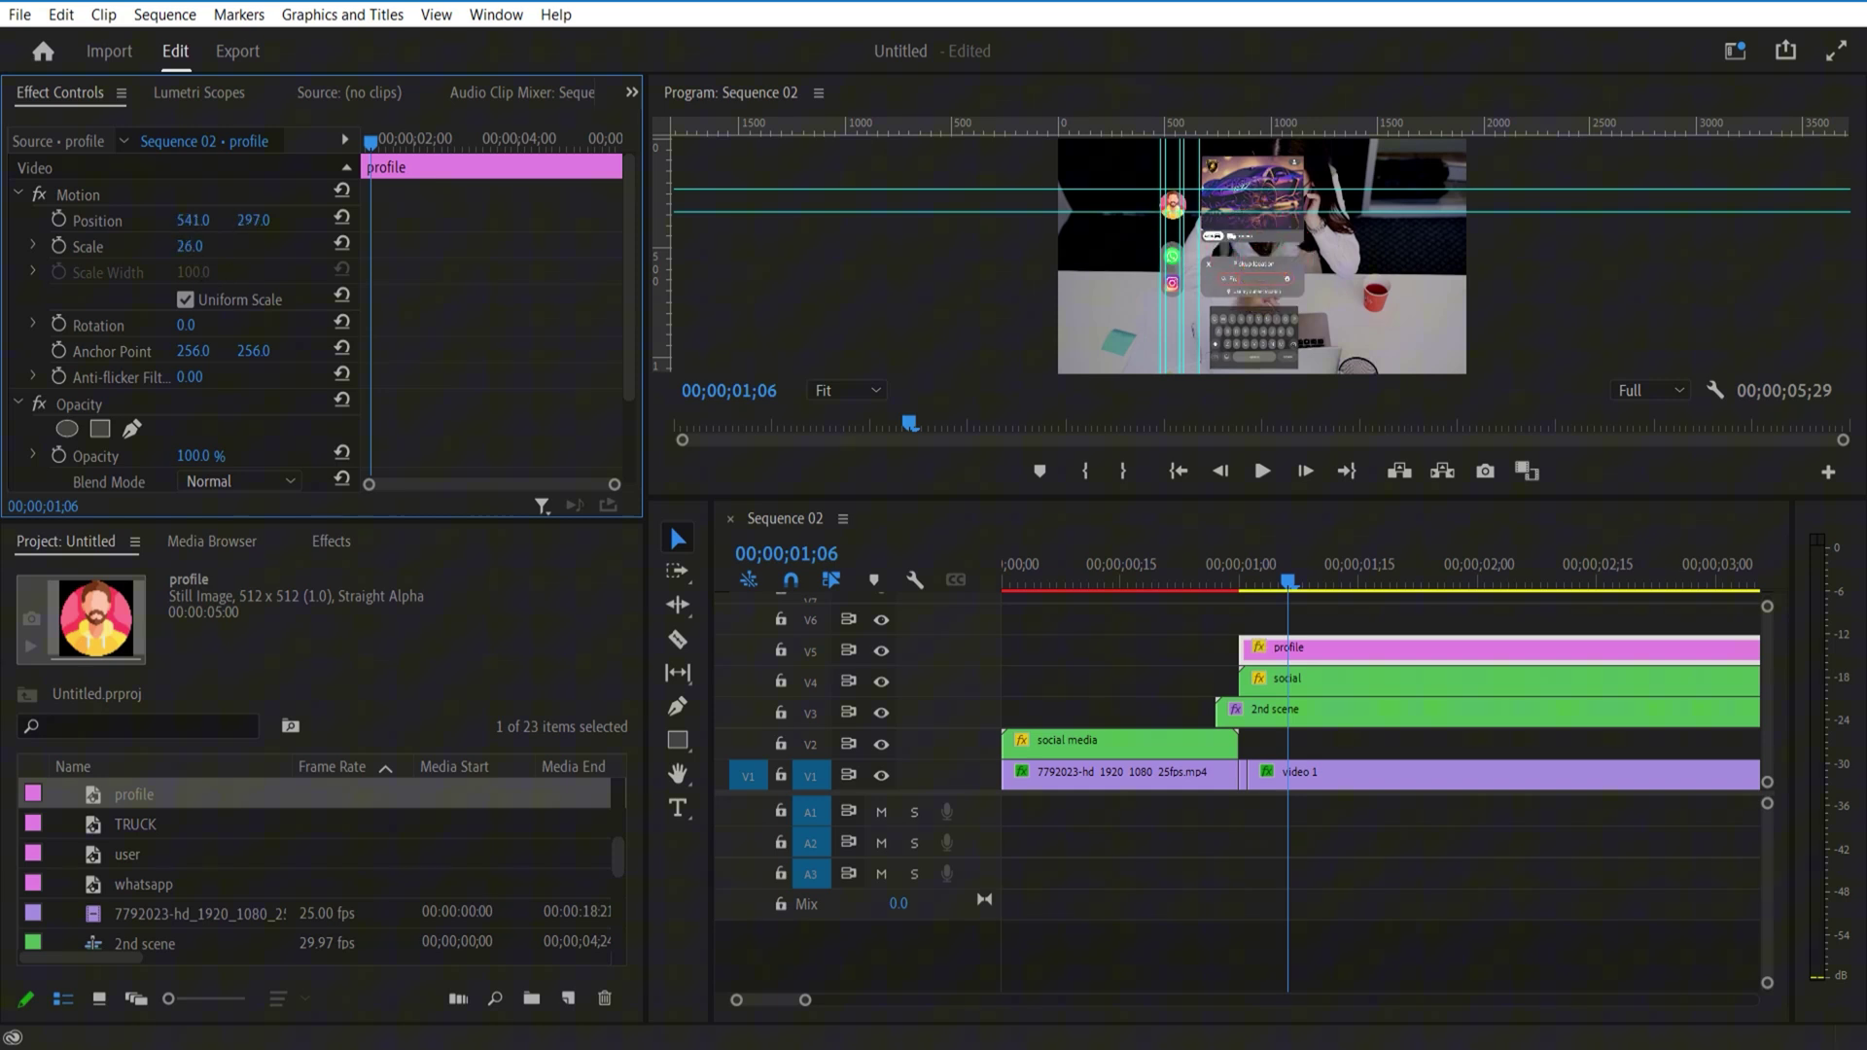
Step: Keyframe the profile image's Position and Opacity to slide out from the car panel and fade in by 00;00;01;06
click(59, 220)
drag(371, 142, 388, 157)
click(1308, 681)
click(1309, 649)
click(1308, 680)
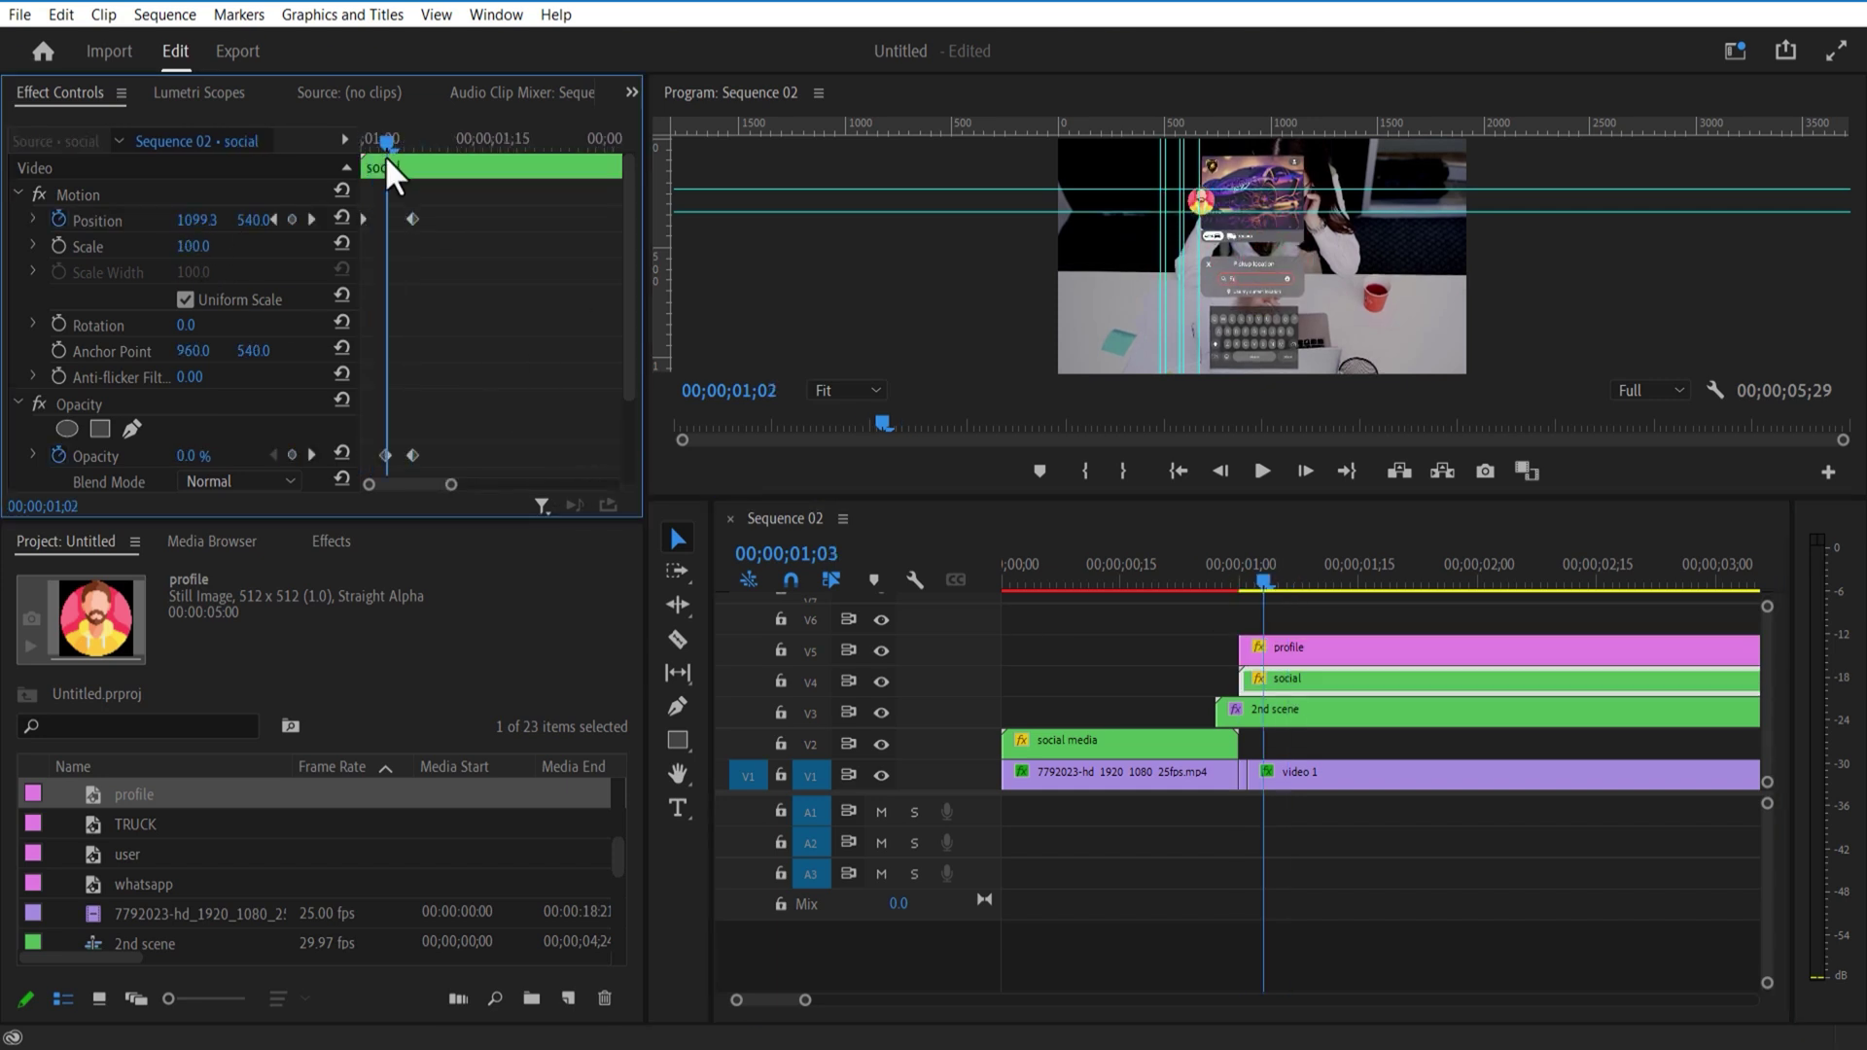
click(1308, 649)
drag(193, 456, 97, 456)
drag(445, 143, 527, 143)
drag(194, 457, 292, 456)
Step: Remove the remaining guides from the preview
drag(1199, 340, 664, 336)
drag(1369, 189, 1369, 126)
click(1350, 803)
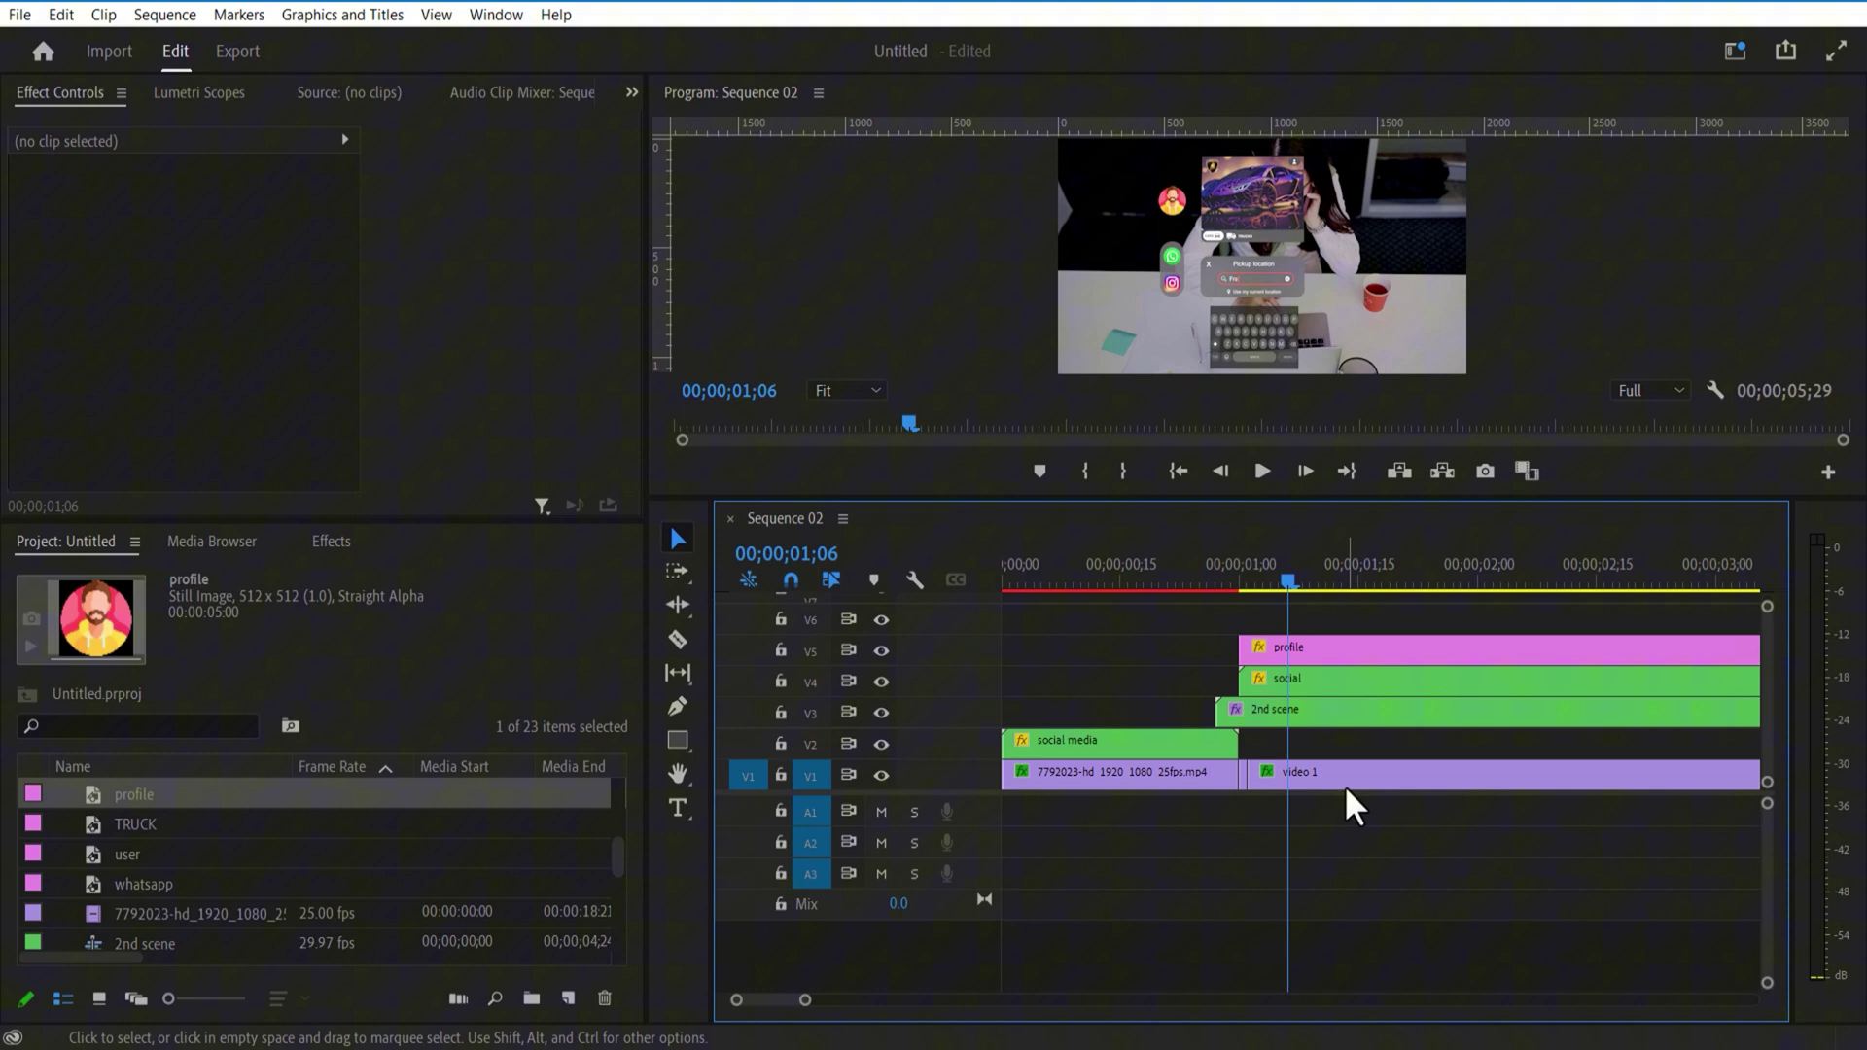
Step: Copy the 2nd scene's keyframed Basic 3D effect at 00;00;00;27 and paste it onto the social and profile clips
click(1347, 713)
drag(622, 284, 613, 449)
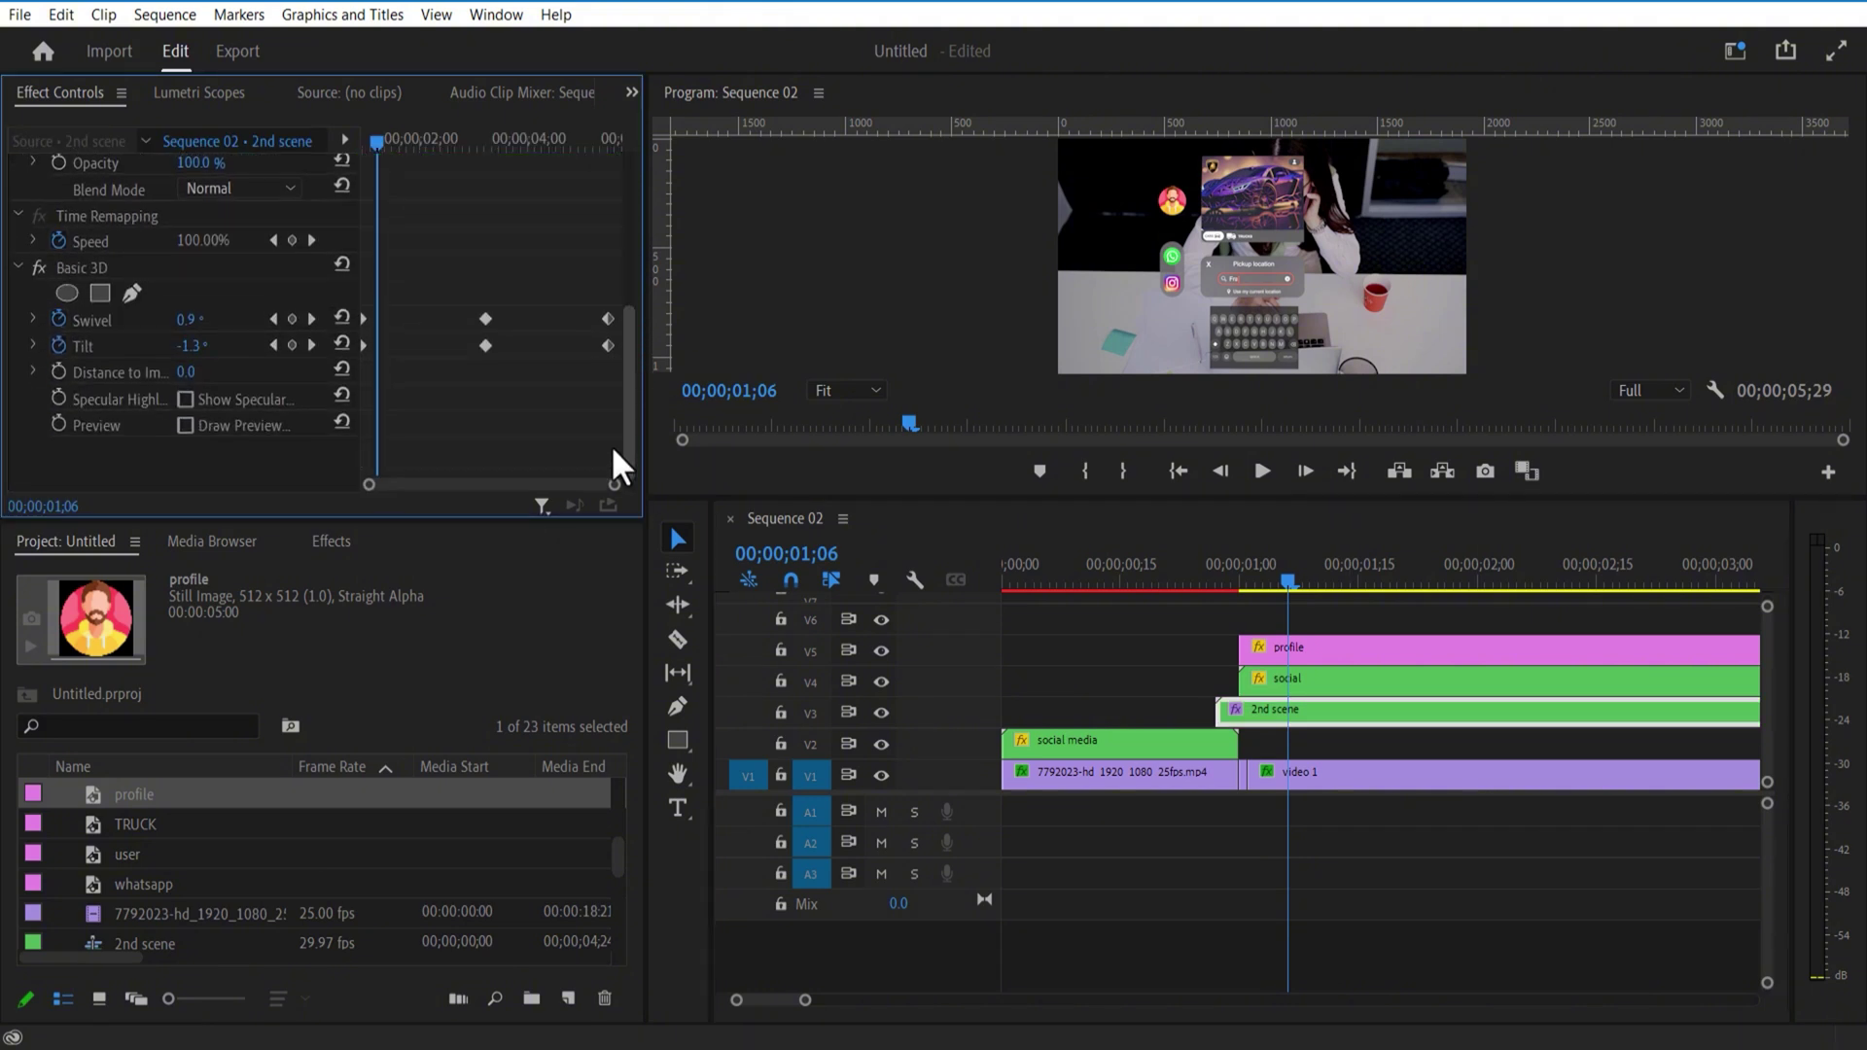
drag(381, 128, 348, 142)
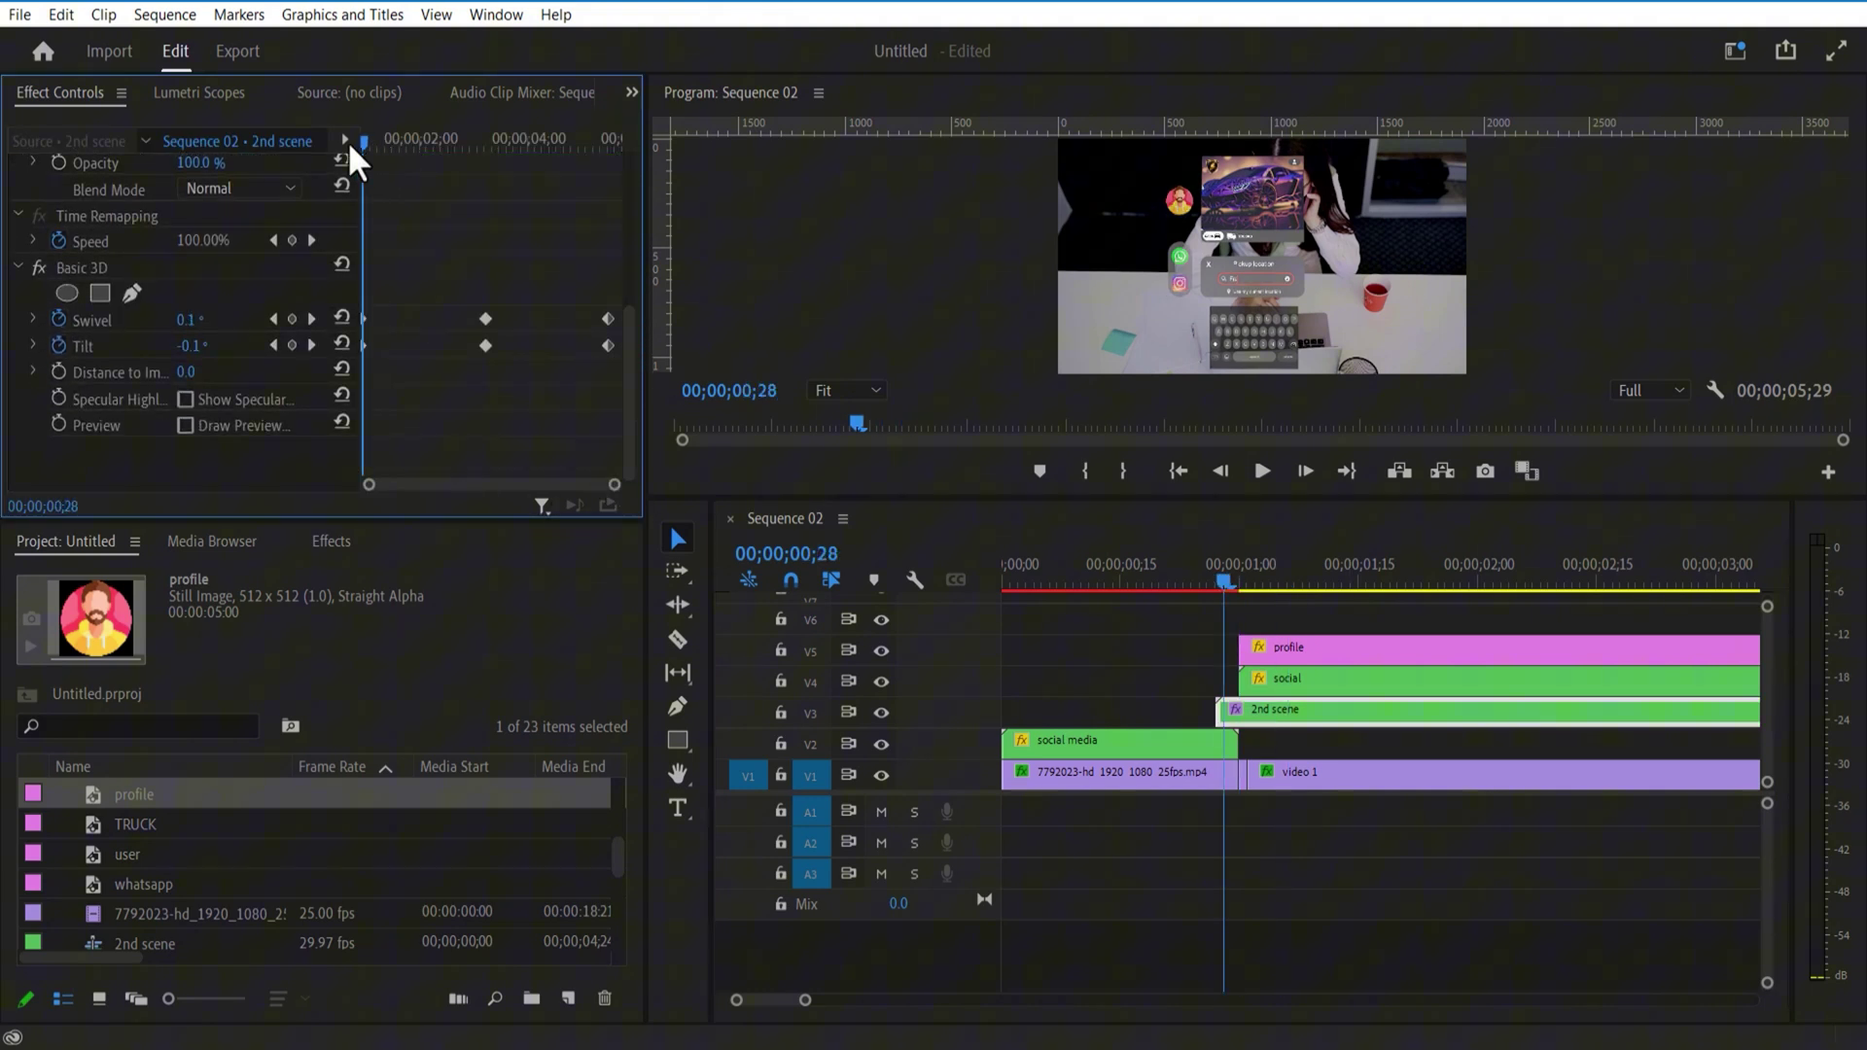
click(70, 268)
key(ctrl+c)
key(ctrl+v)
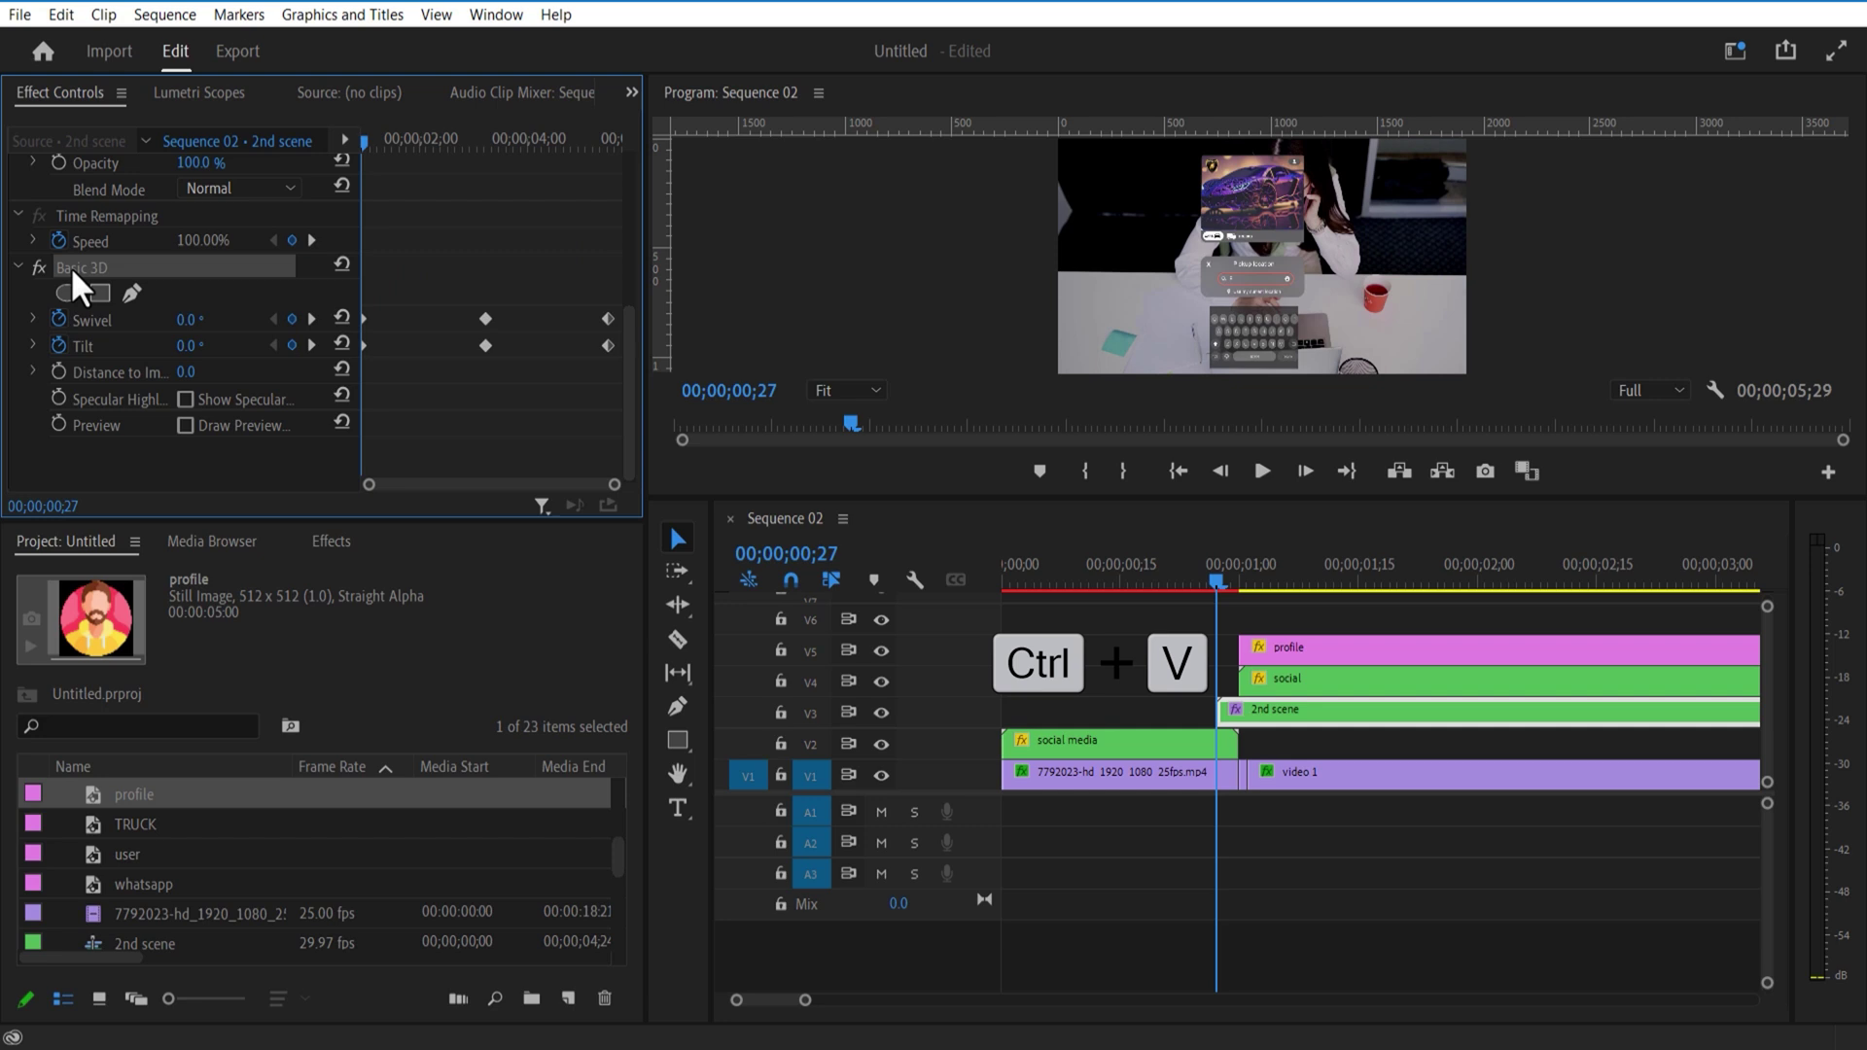
click(1293, 681)
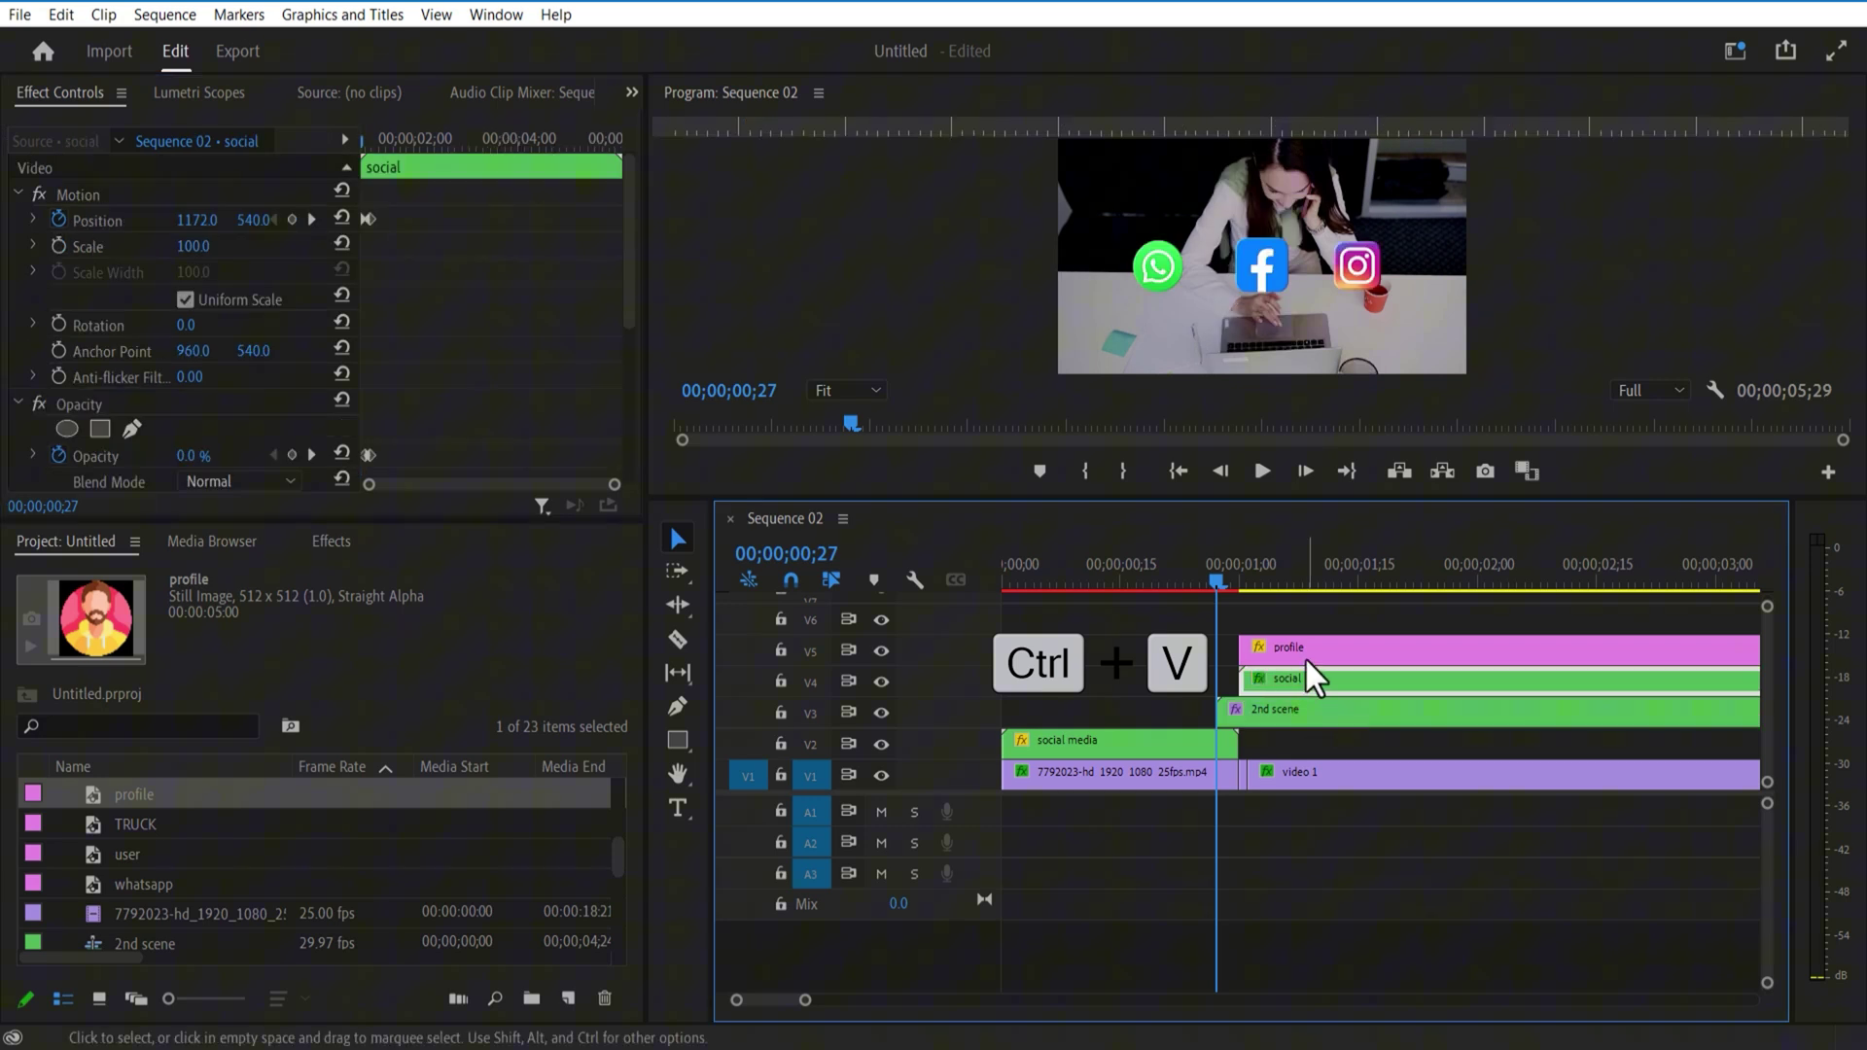
click(1304, 656)
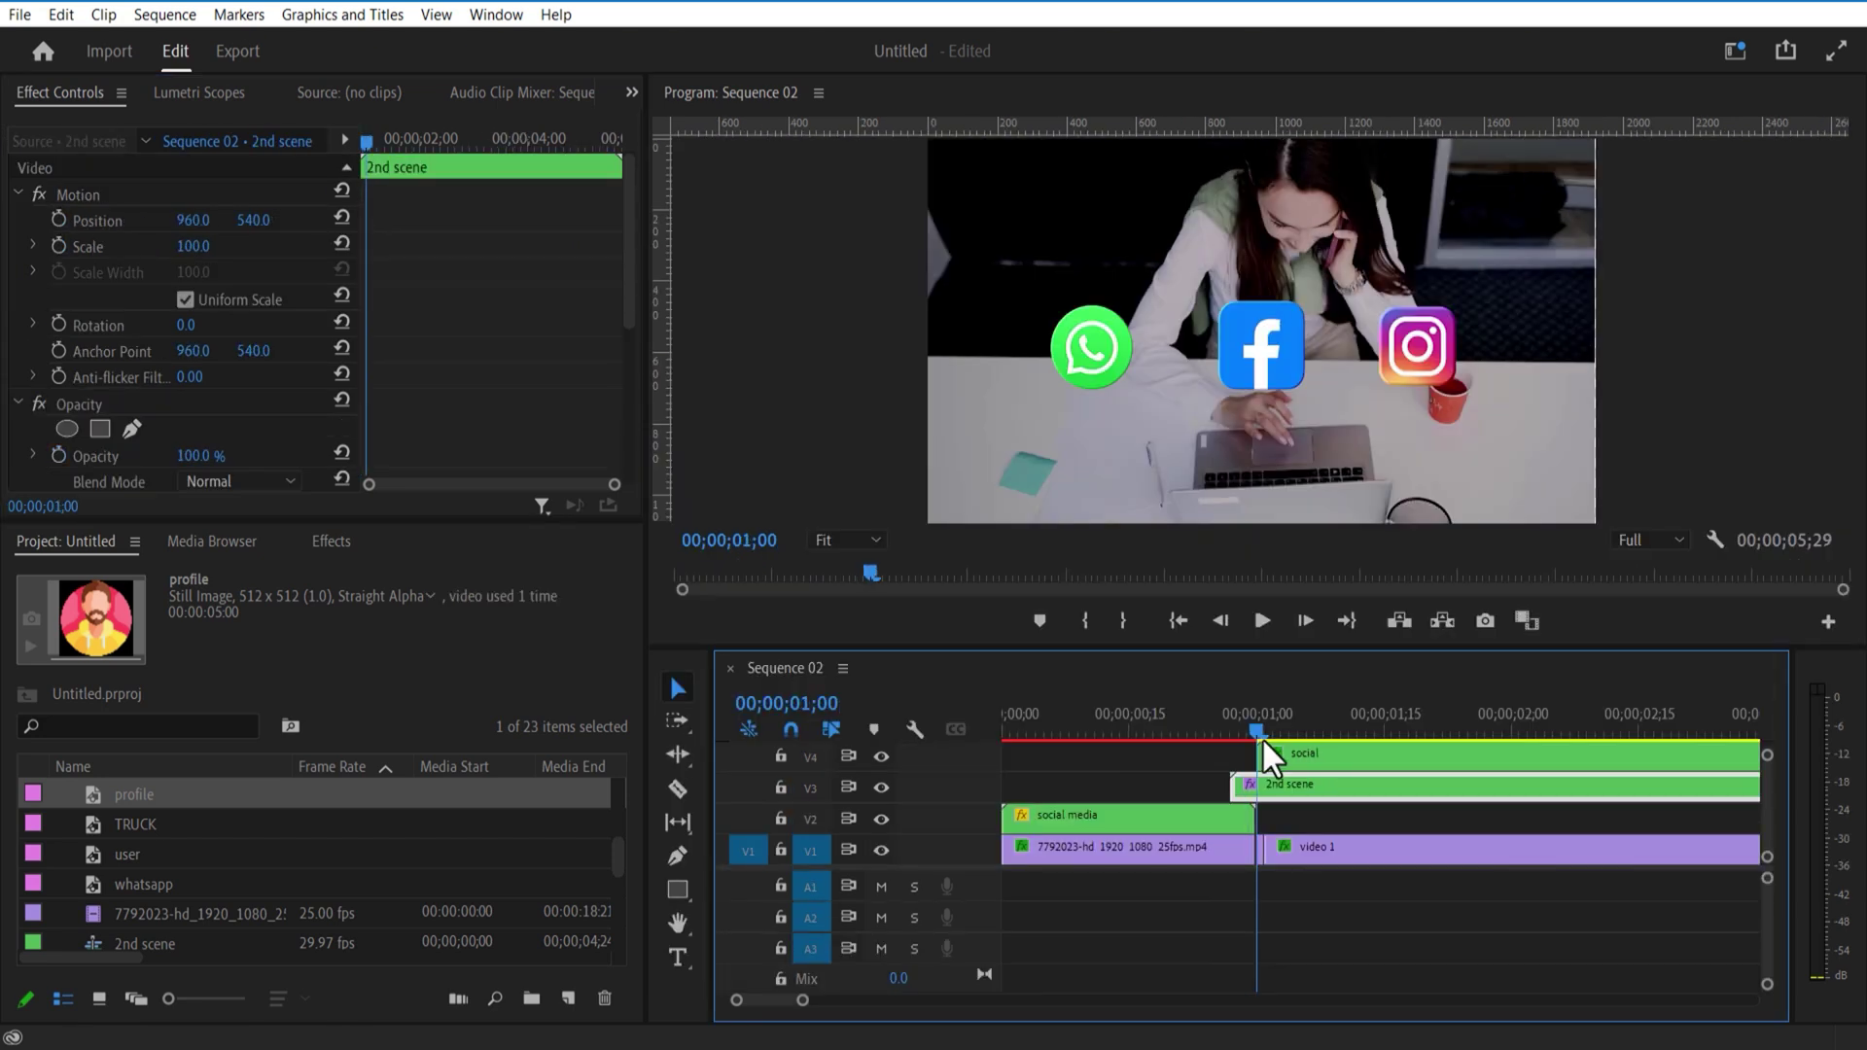
Step: Keyframe the first background video's Scale at 110 at 00;00;00;27 and at 100 at 00;00;00;29
drag(813, 1000, 858, 999)
click(1159, 727)
drag(1159, 728, 1438, 767)
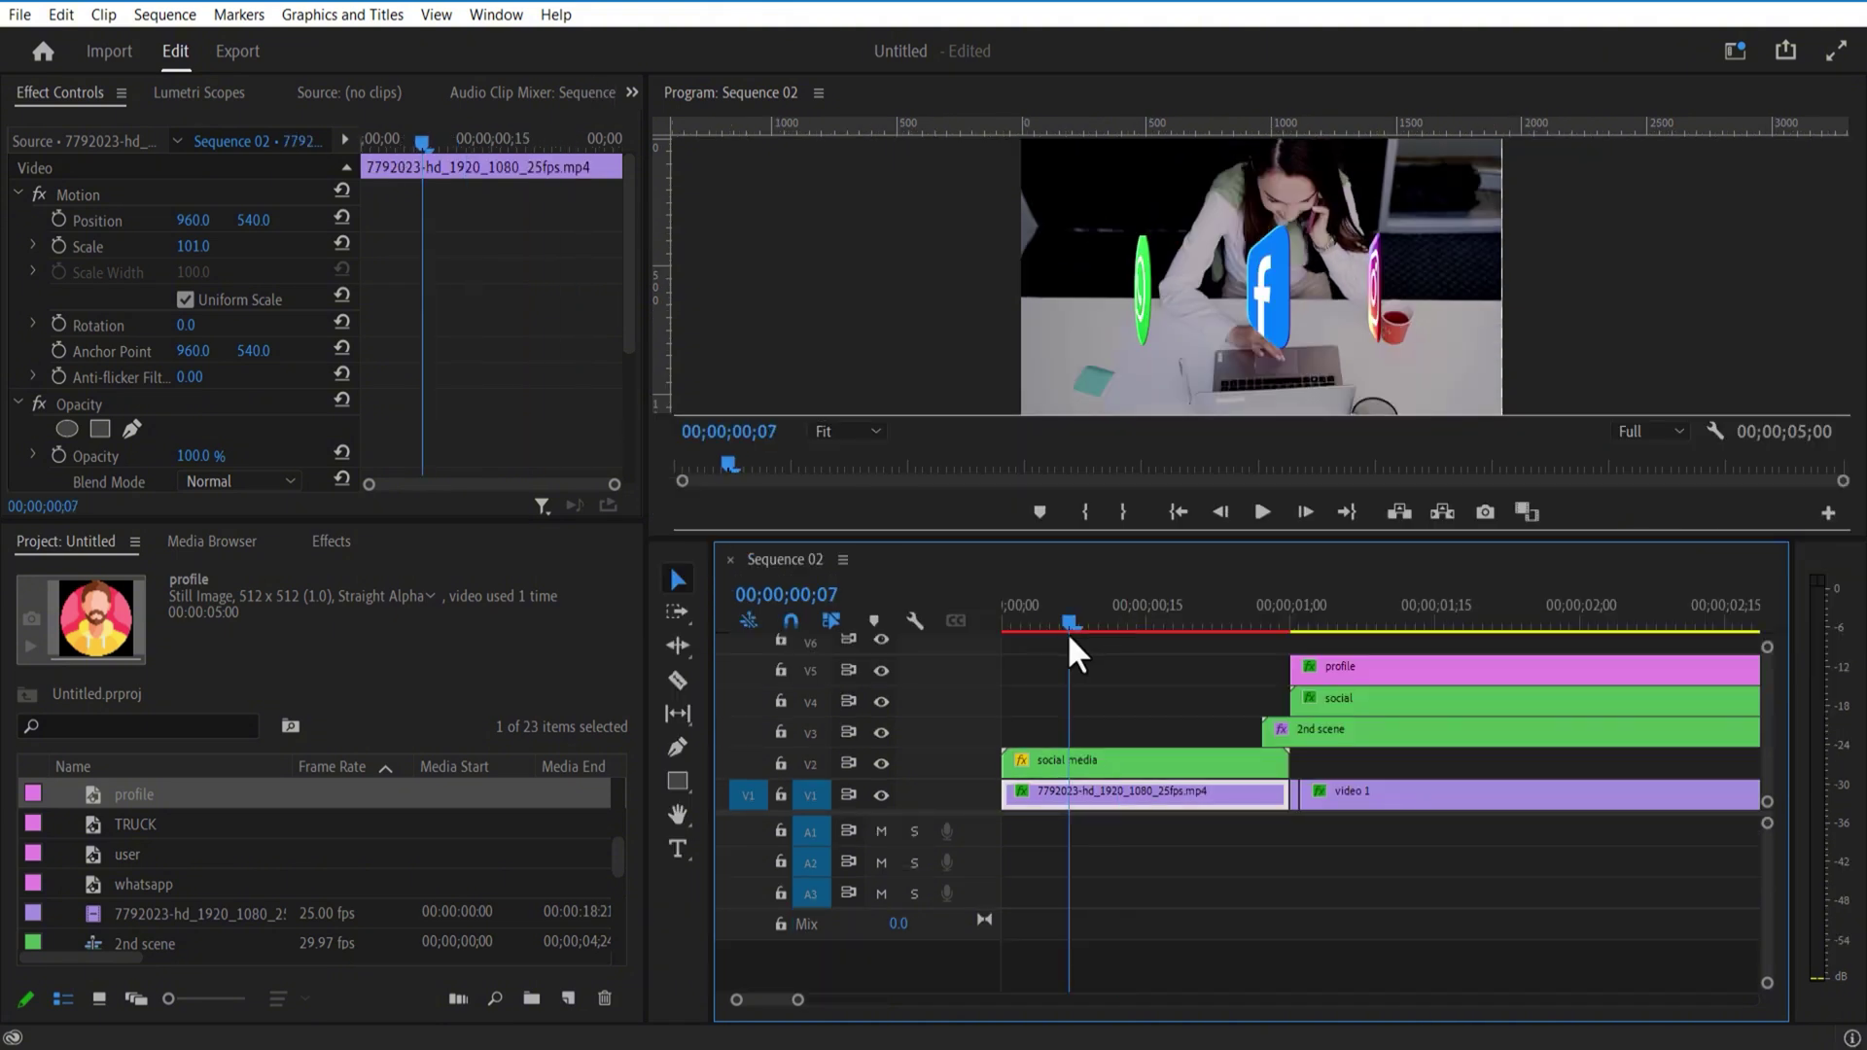
drag(1066, 632, 999, 646)
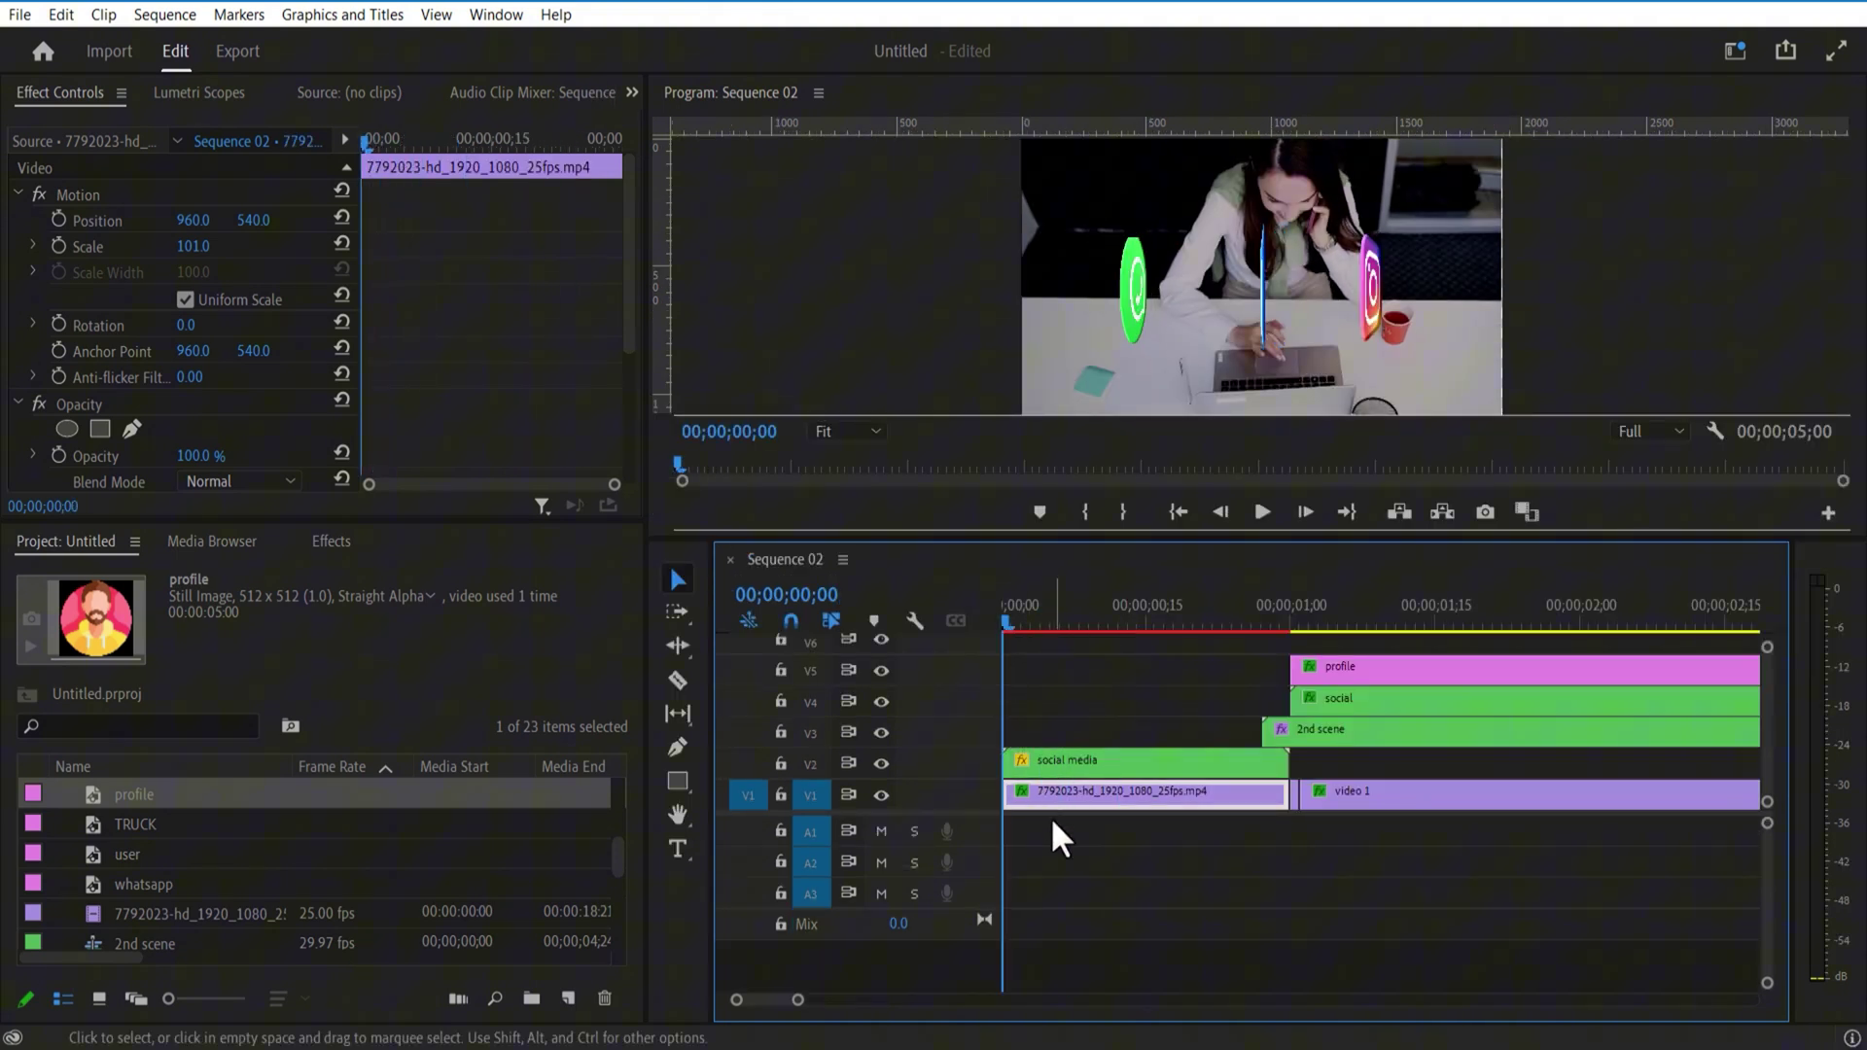
drag(1293, 618, 1266, 615)
click(59, 246)
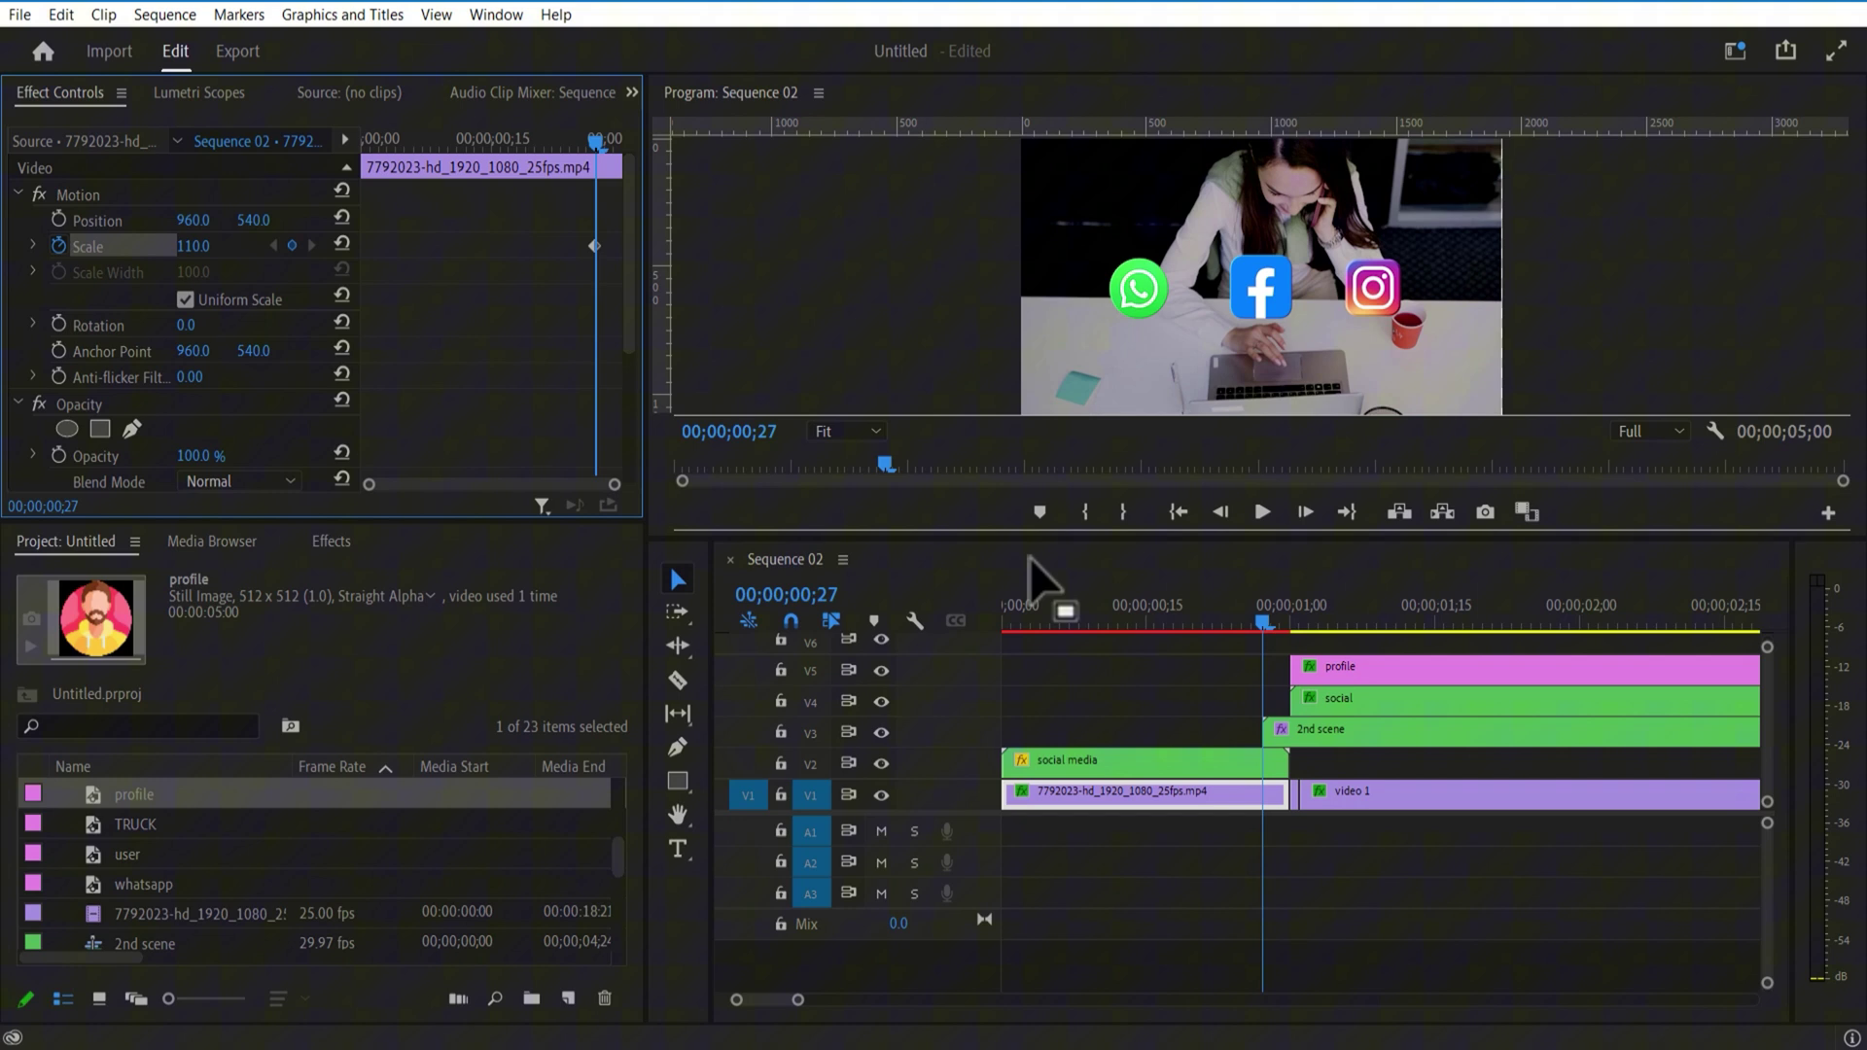
click(1270, 623)
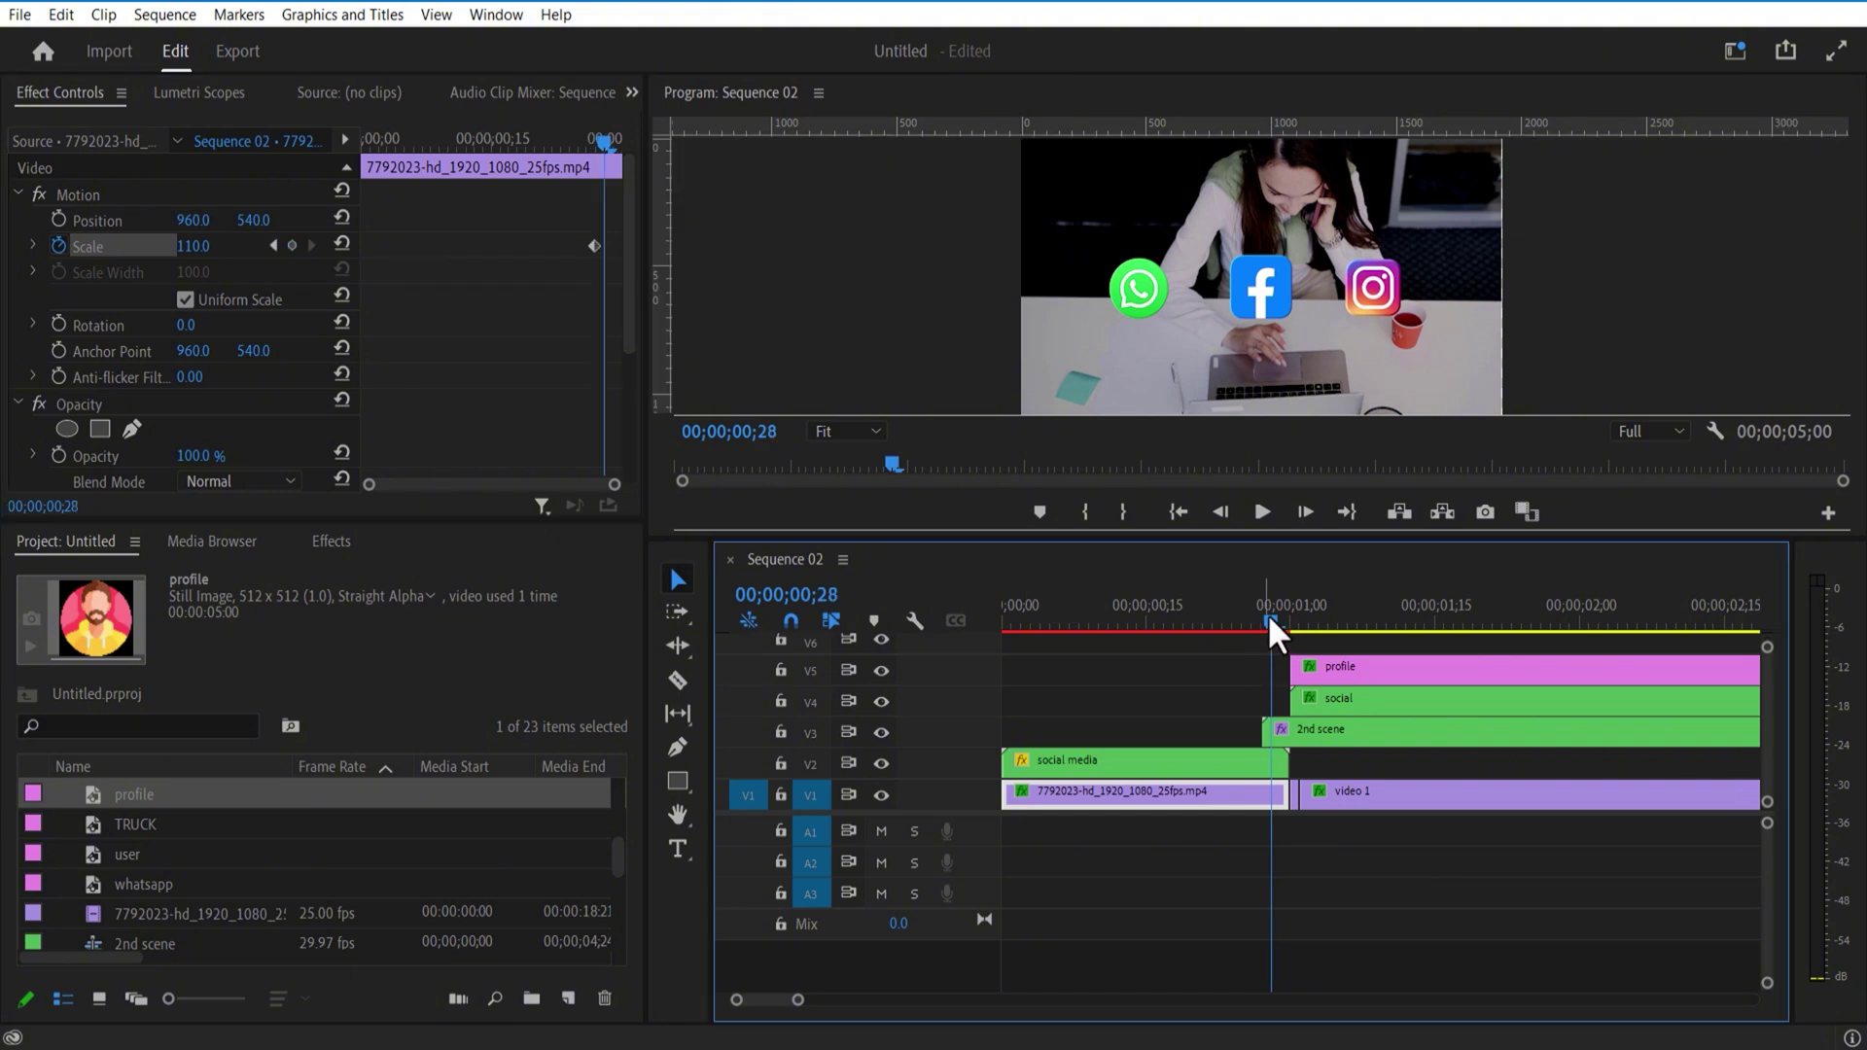
drag(1275, 616, 1288, 621)
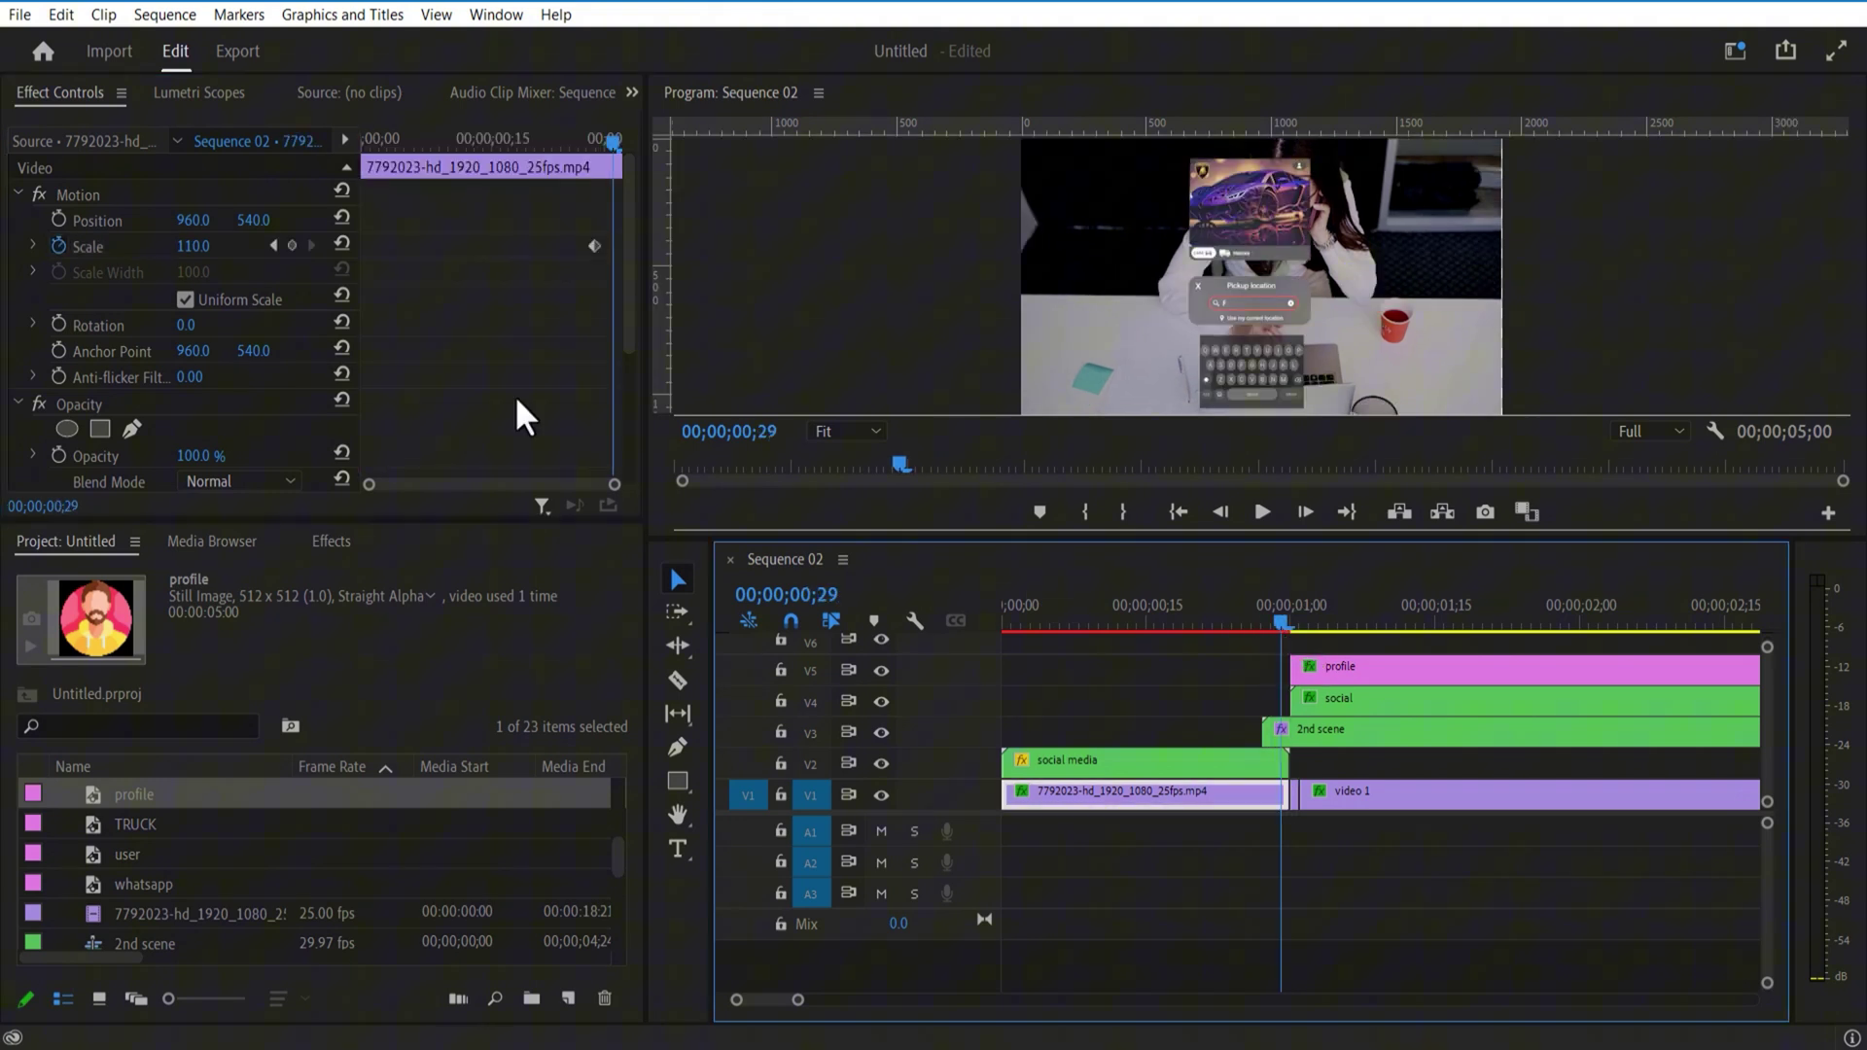
click(196, 247)
text(100)
key(Return)
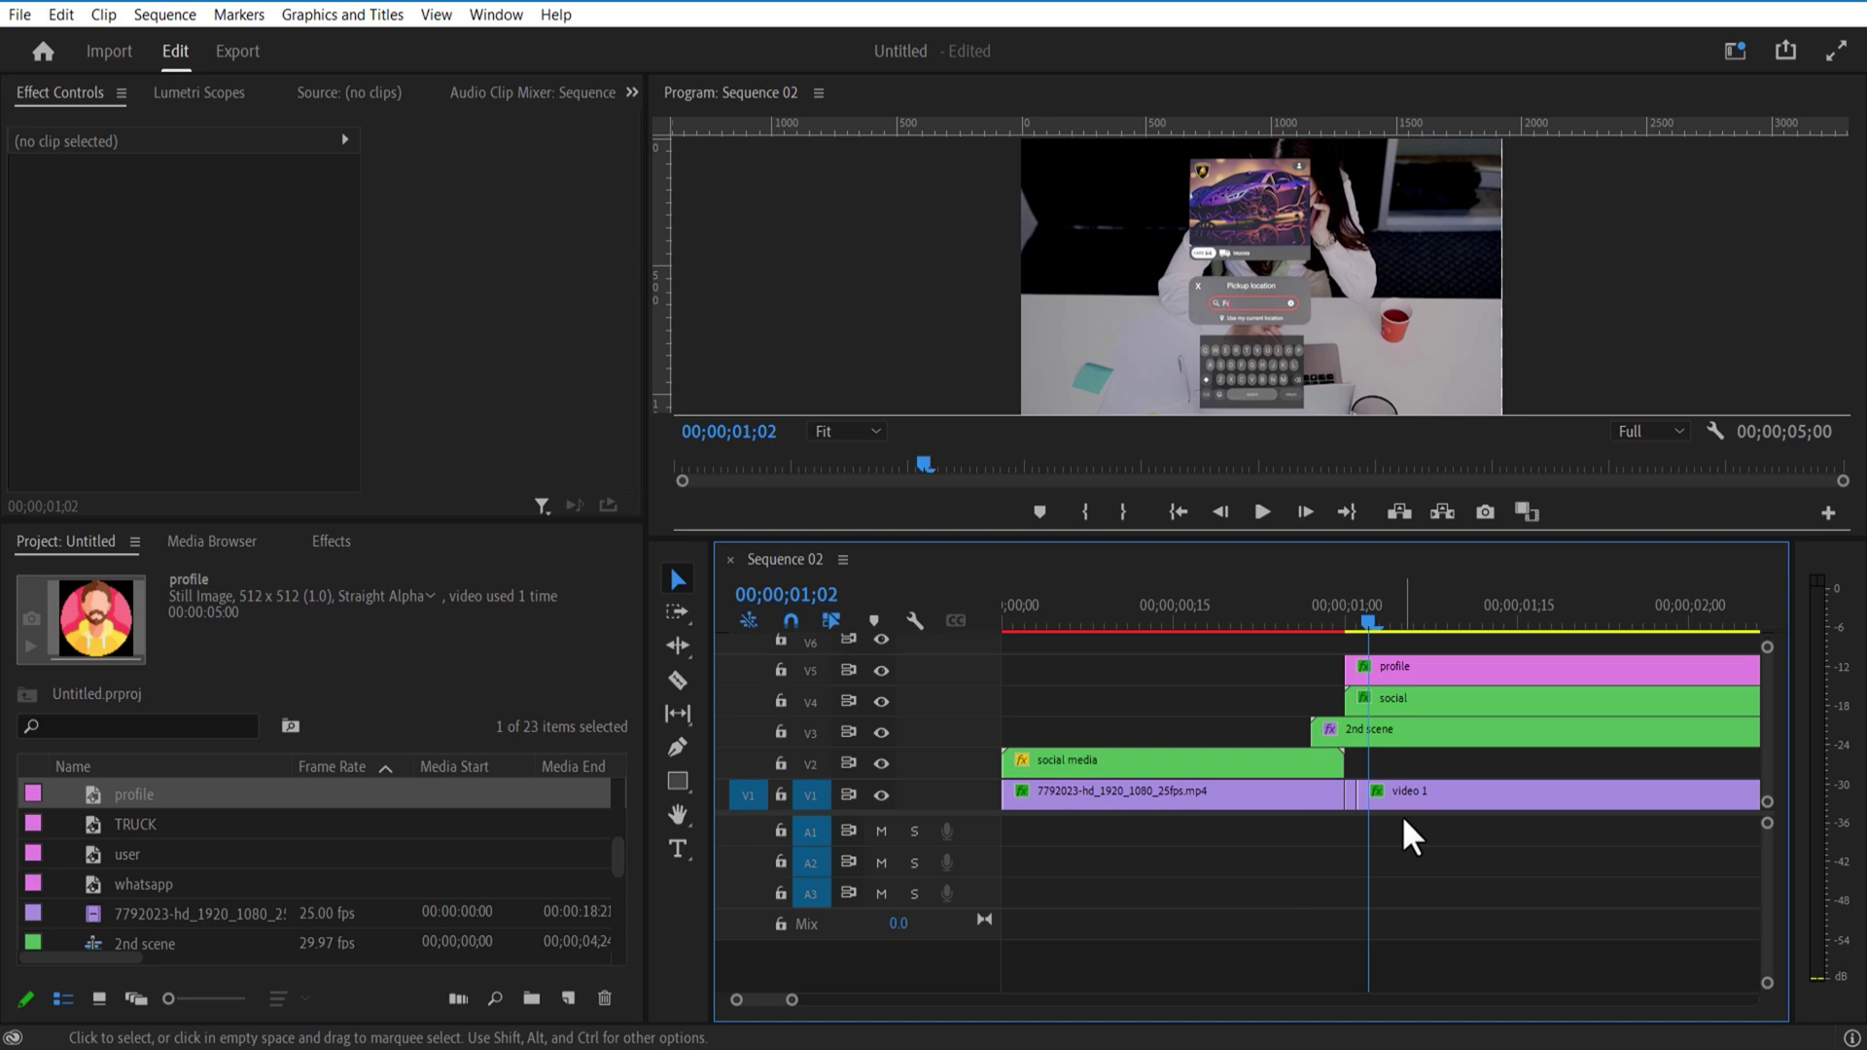
Step: Set the video 1 clip's Scale to 115 and review the composite towards the end of the sequence
click(1398, 804)
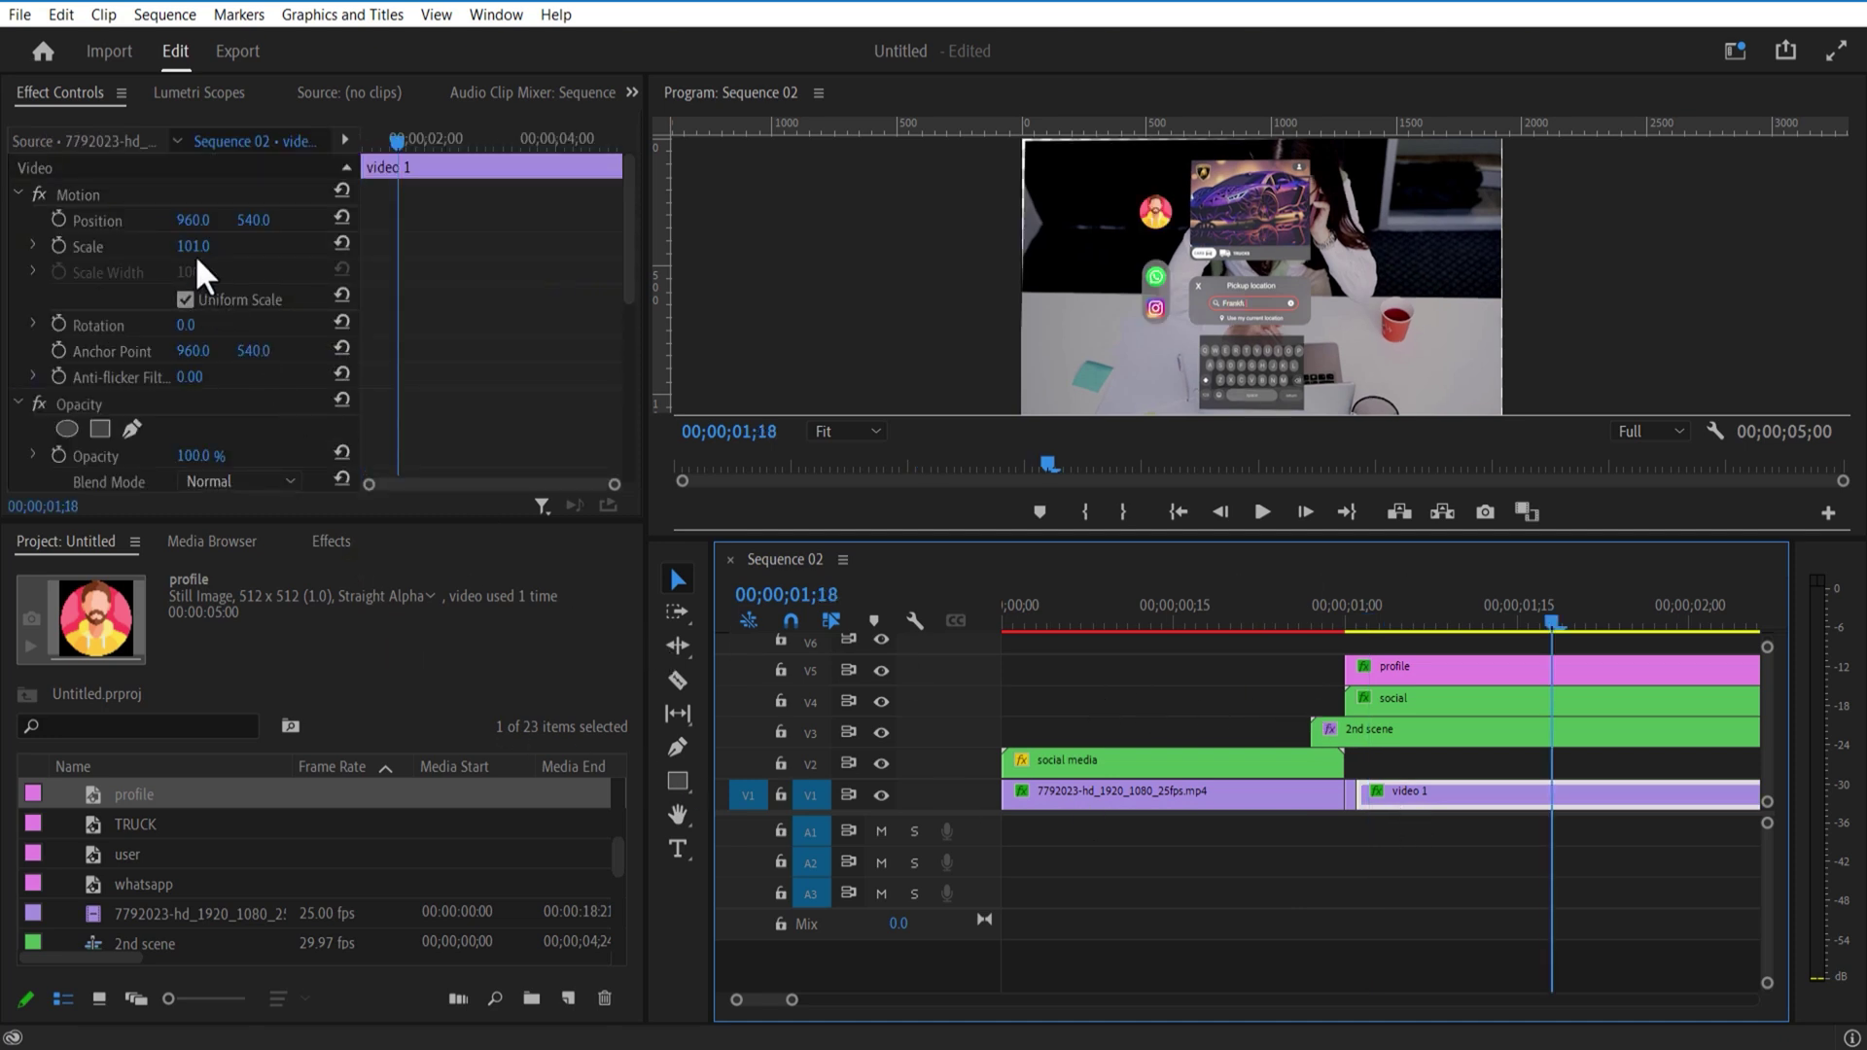
click(193, 246)
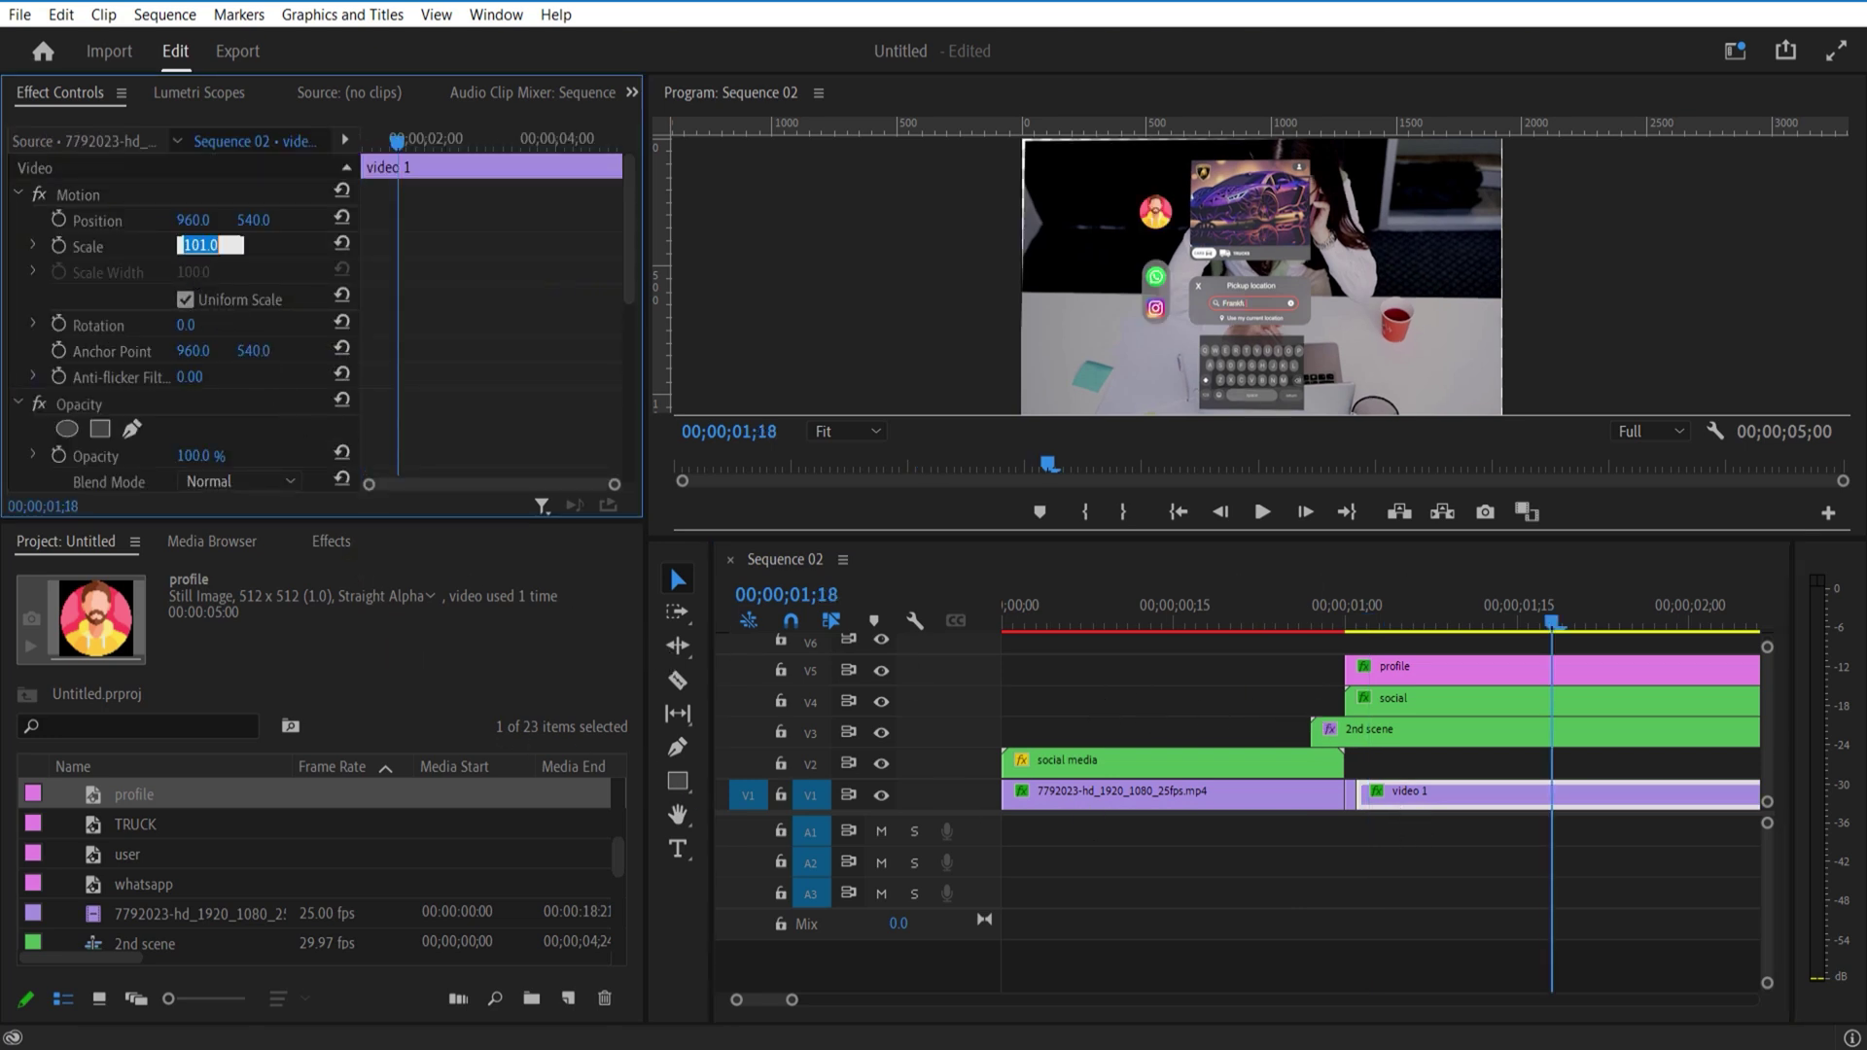
text(115.0)
key(Return)
drag(1552, 623, 1689, 626)
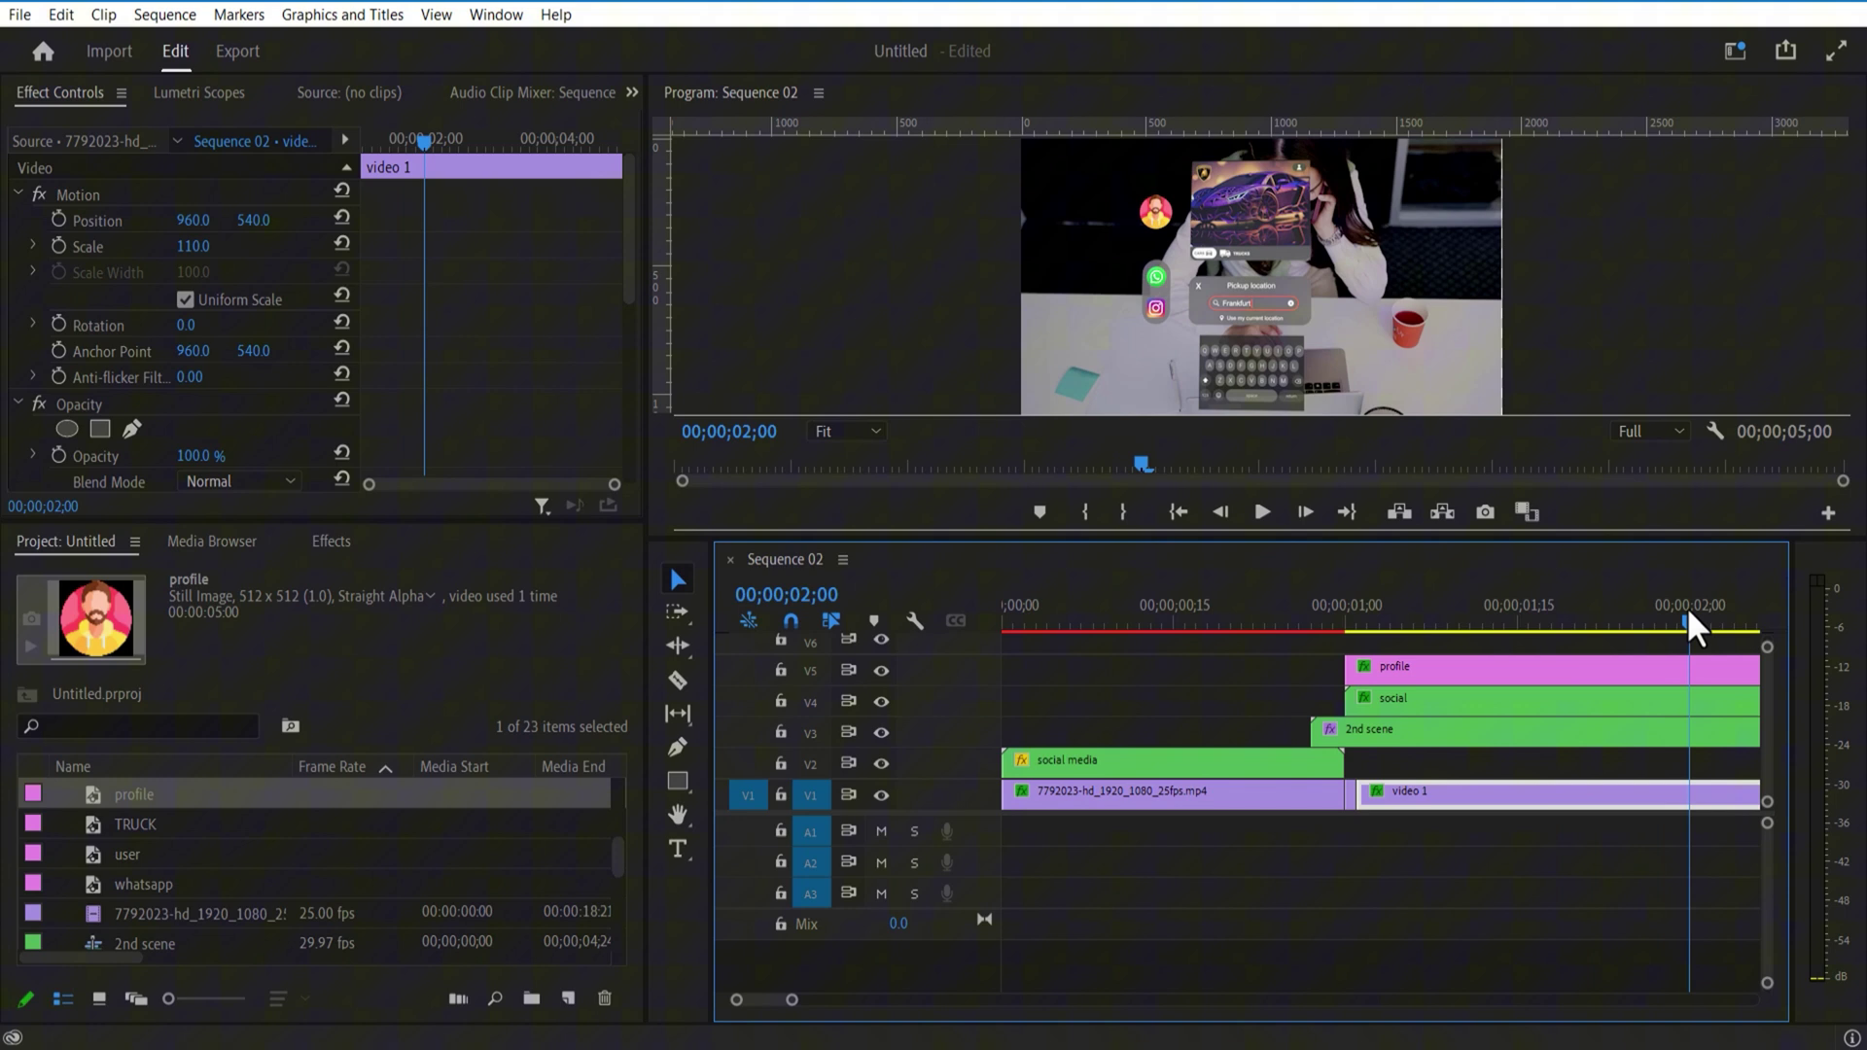
drag(1517, 626, 1613, 631)
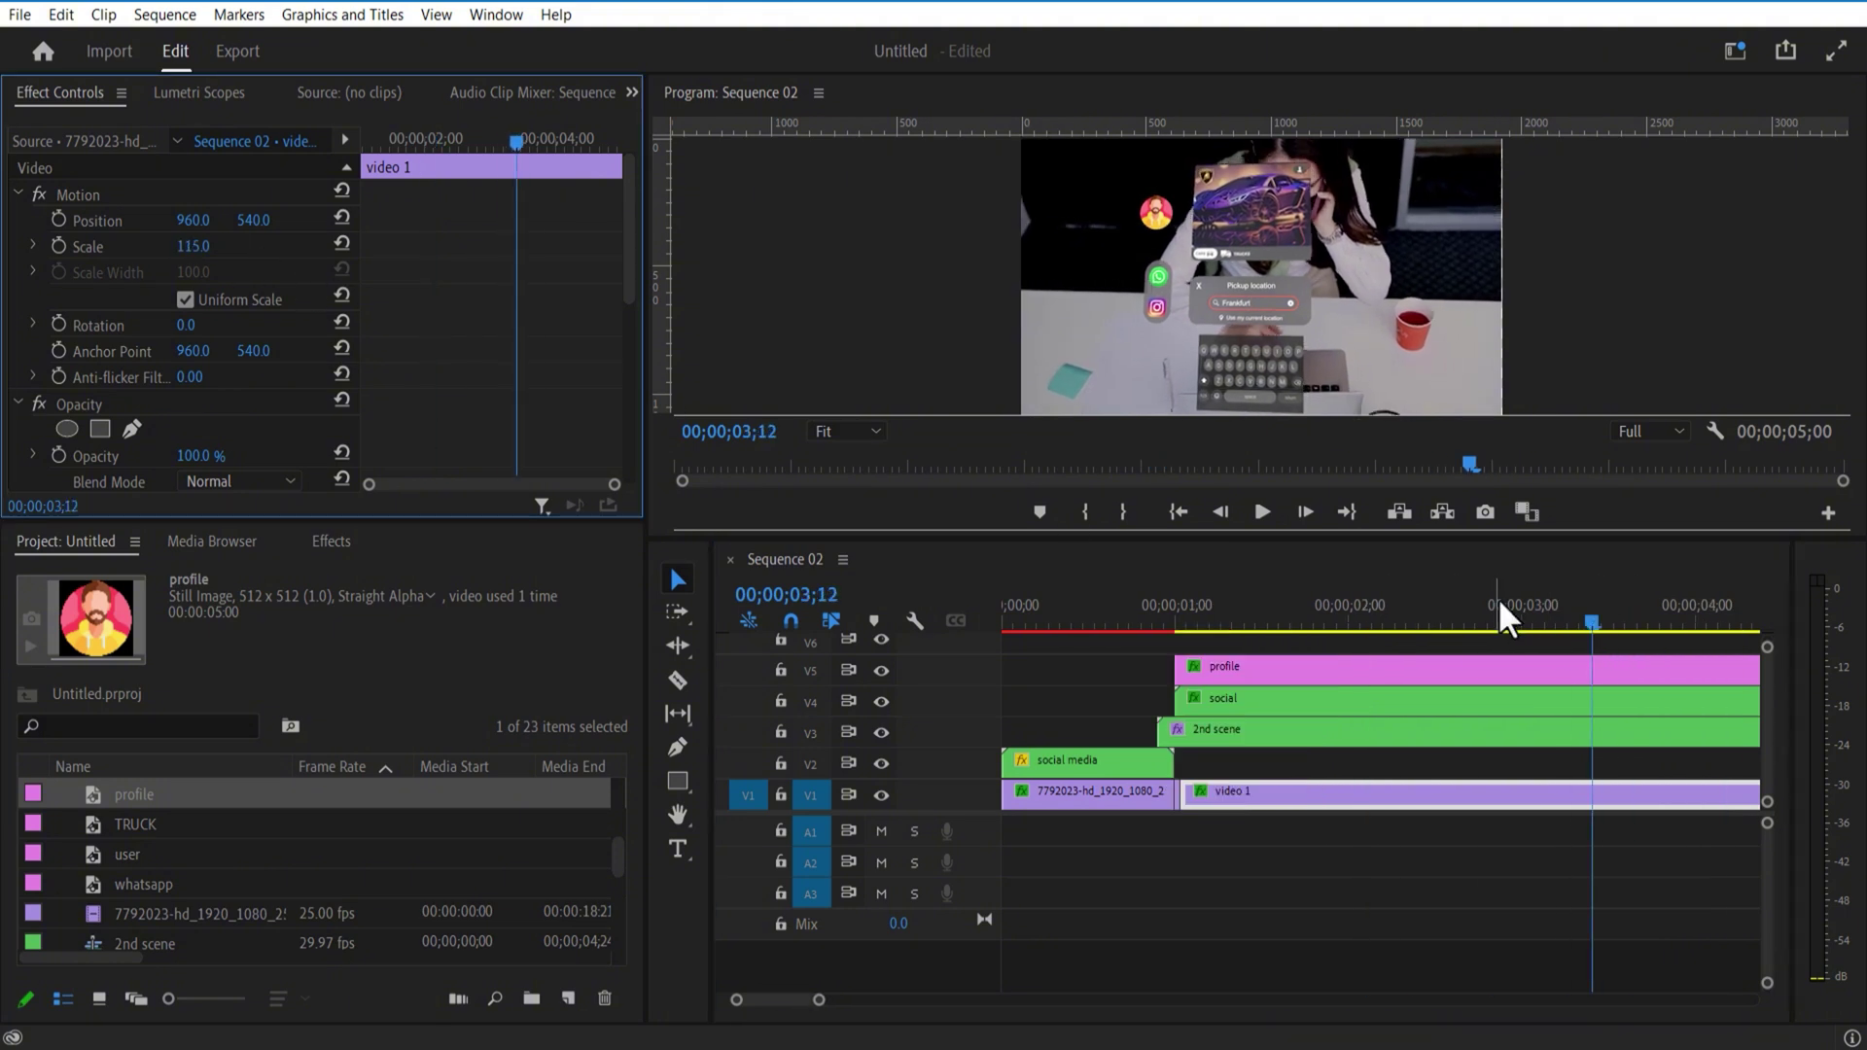
drag(1671, 605, 1713, 607)
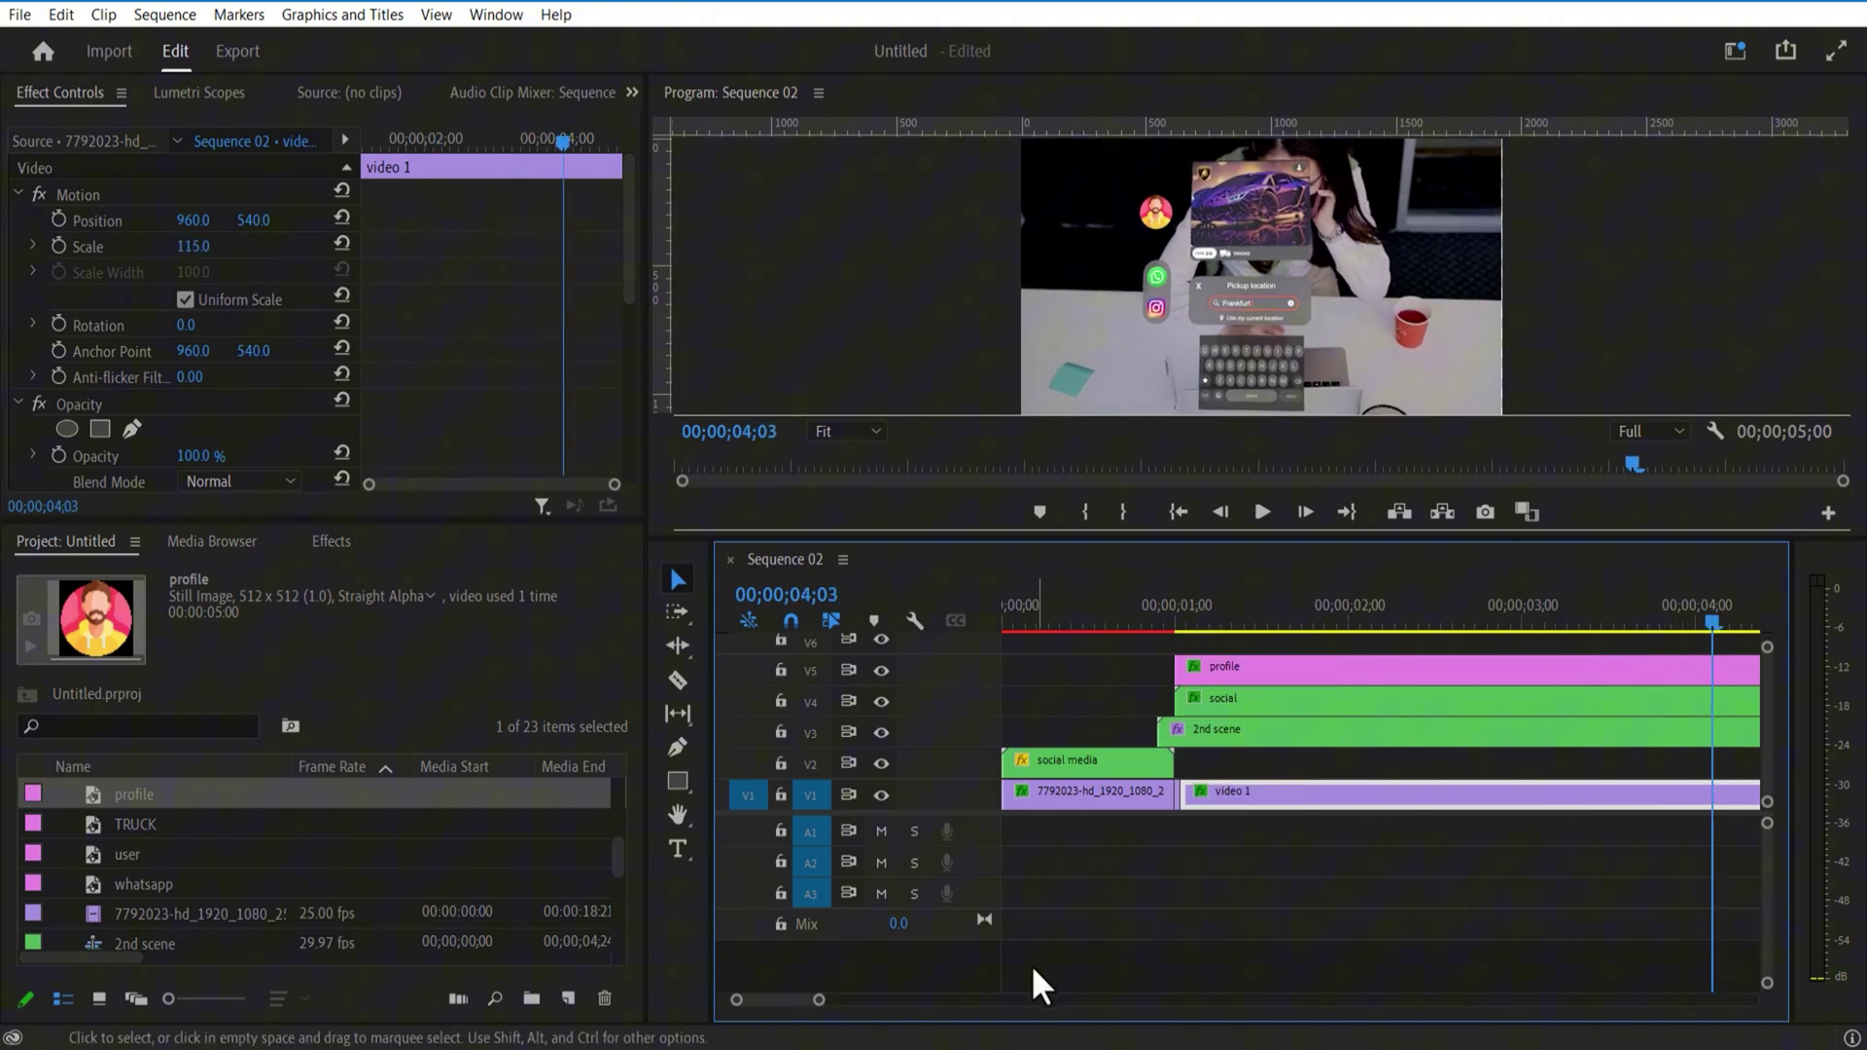
drag(819, 1000, 888, 1000)
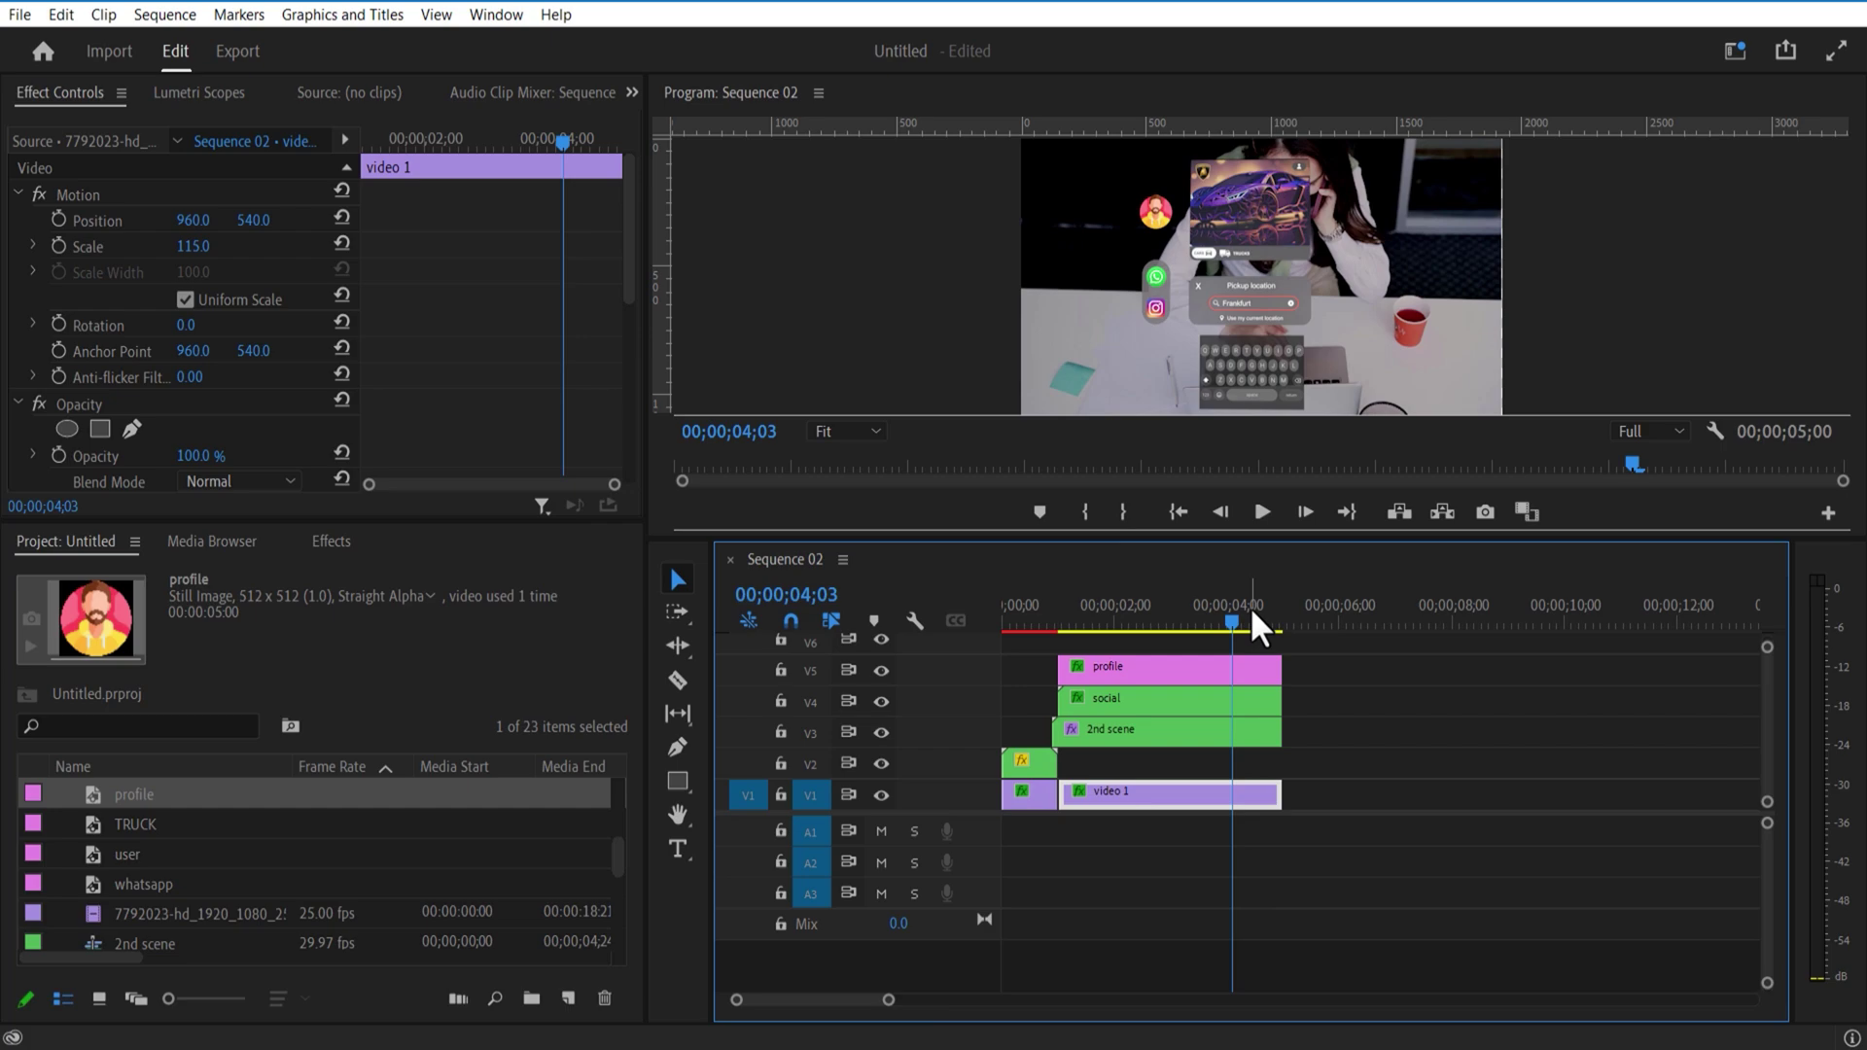
drag(1251, 605, 1263, 611)
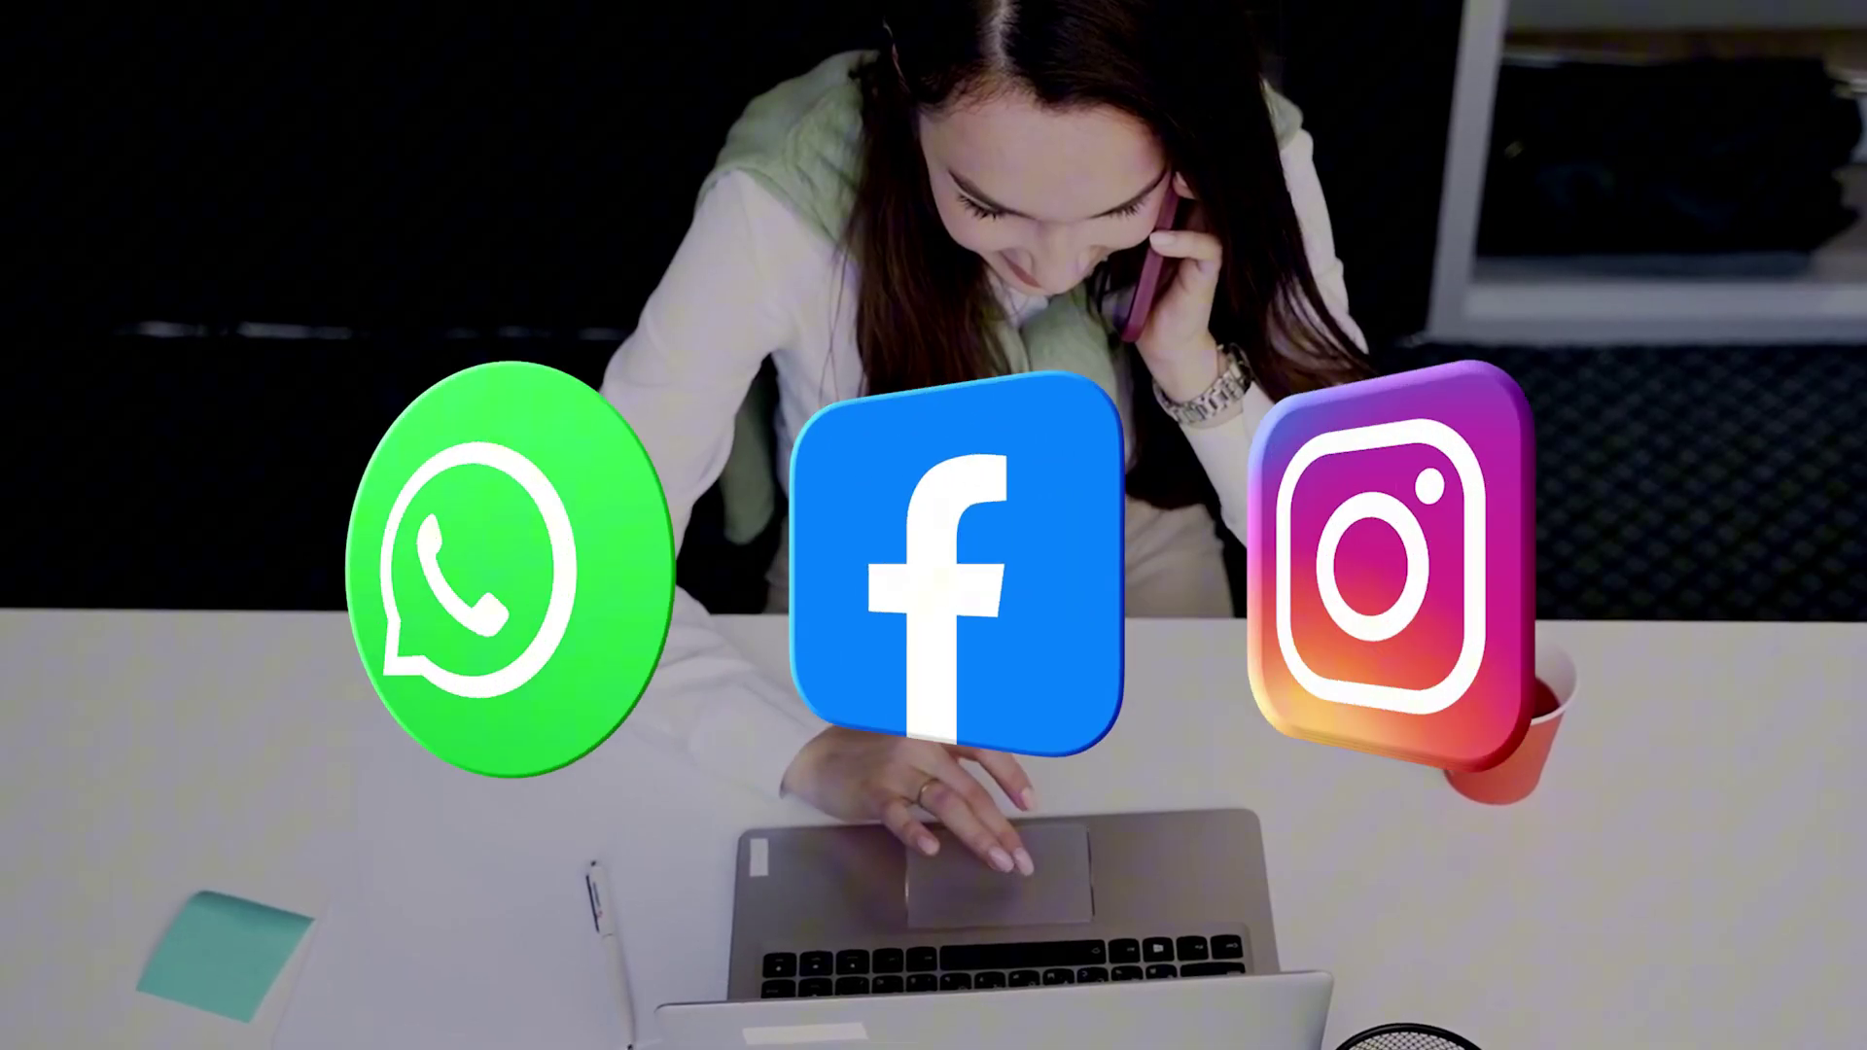